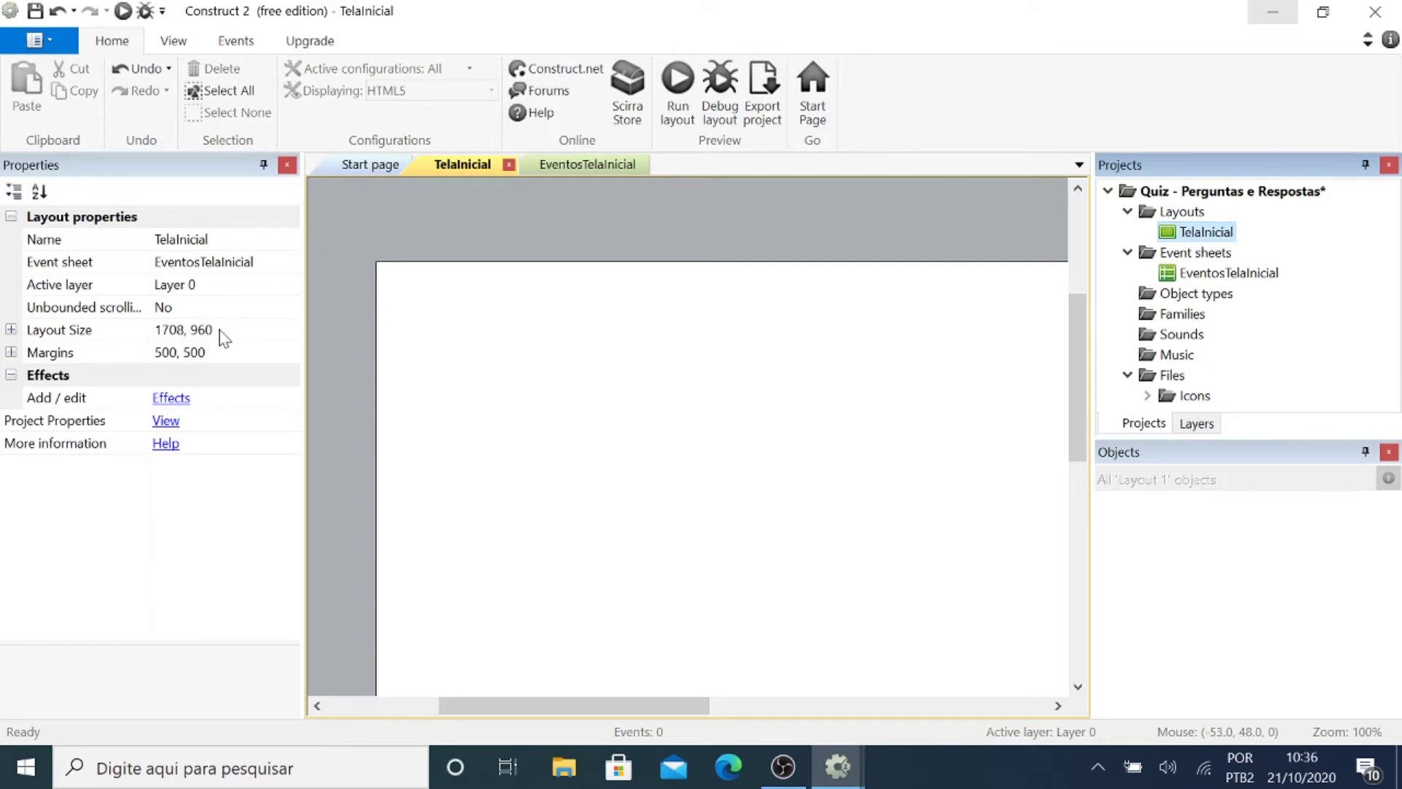
# Set the TelaInicial layout size to 1280, 800.
pyautogui.click(247, 331)
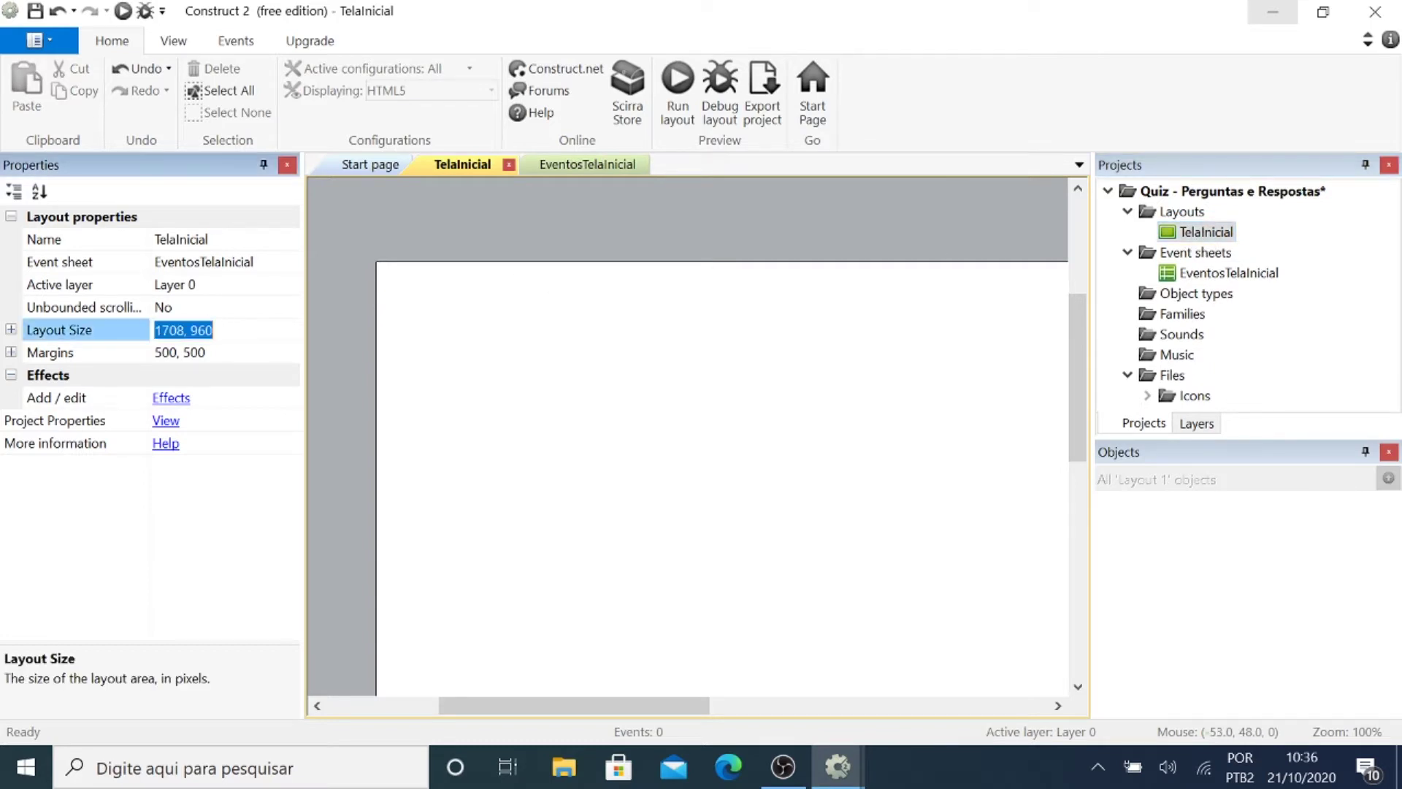
pyautogui.write('1280, 800')
pyautogui.press('Return')
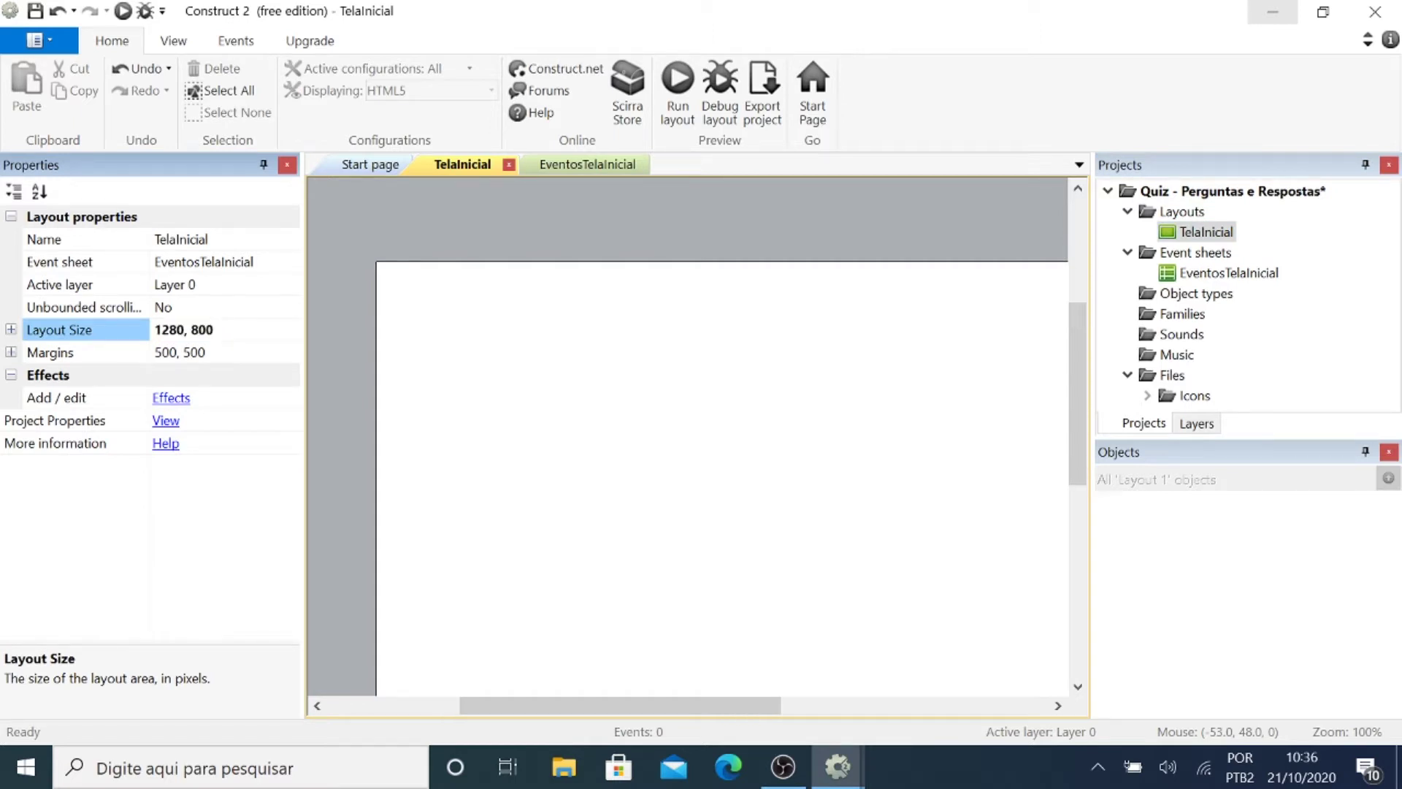
pyautogui.keyDown('ctrl'); pyautogui.scroll(-4, 657, 475); pyautogui.keyUp('ctrl')
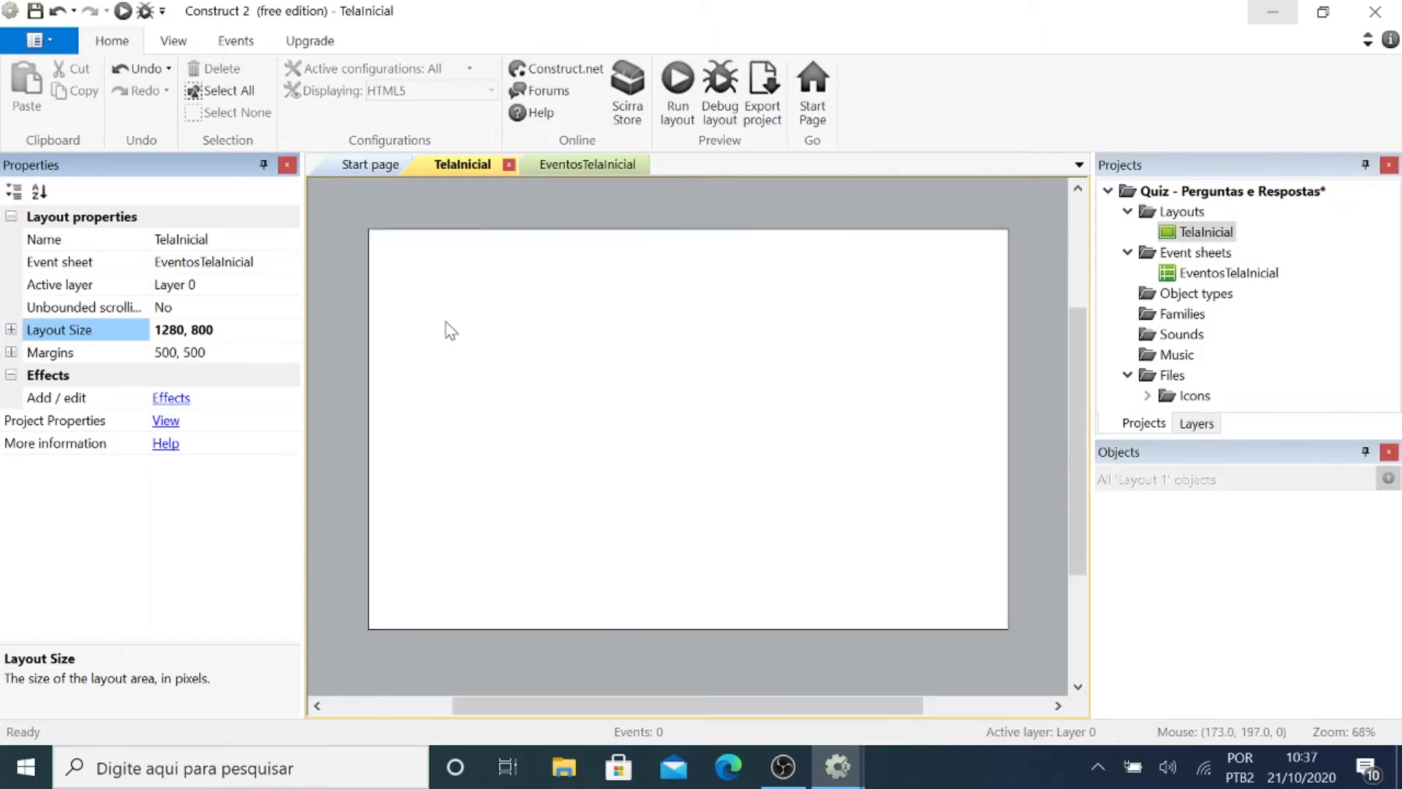
# Insert a Tiled Background object near the layout's upper-left corner, at about 26, 41.
pyautogui.rightClick(345, 216)
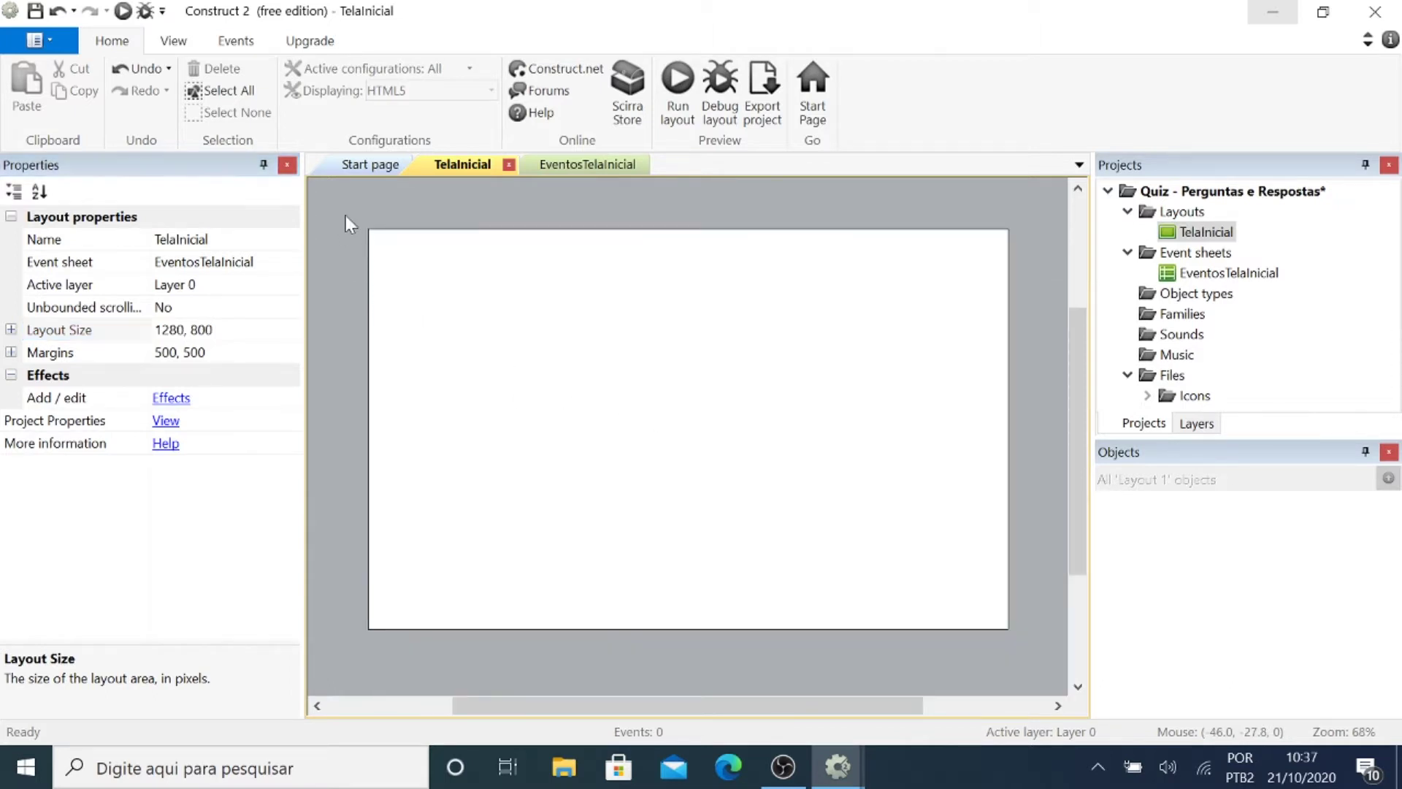
pyautogui.click(423, 229)
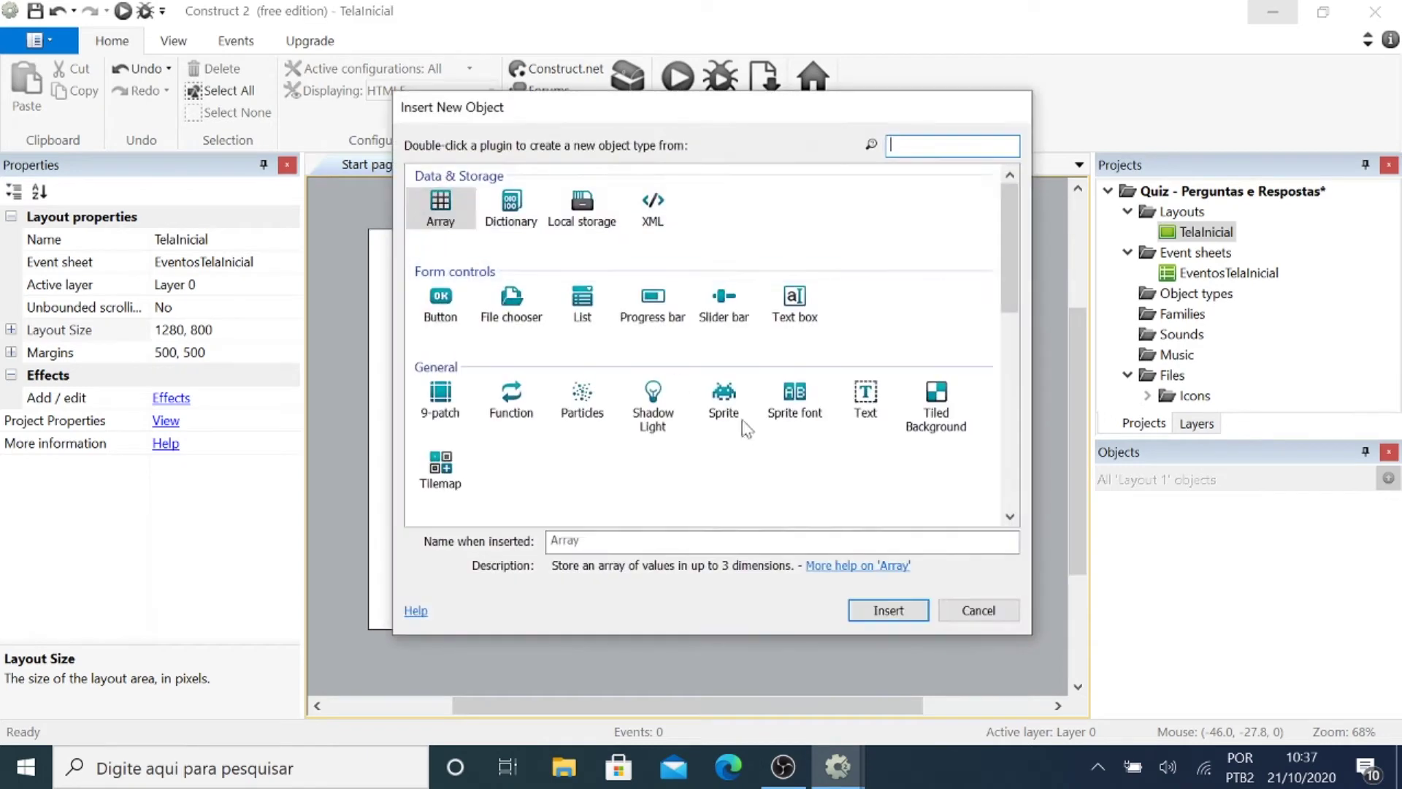
pyautogui.doubleClick(941, 407)
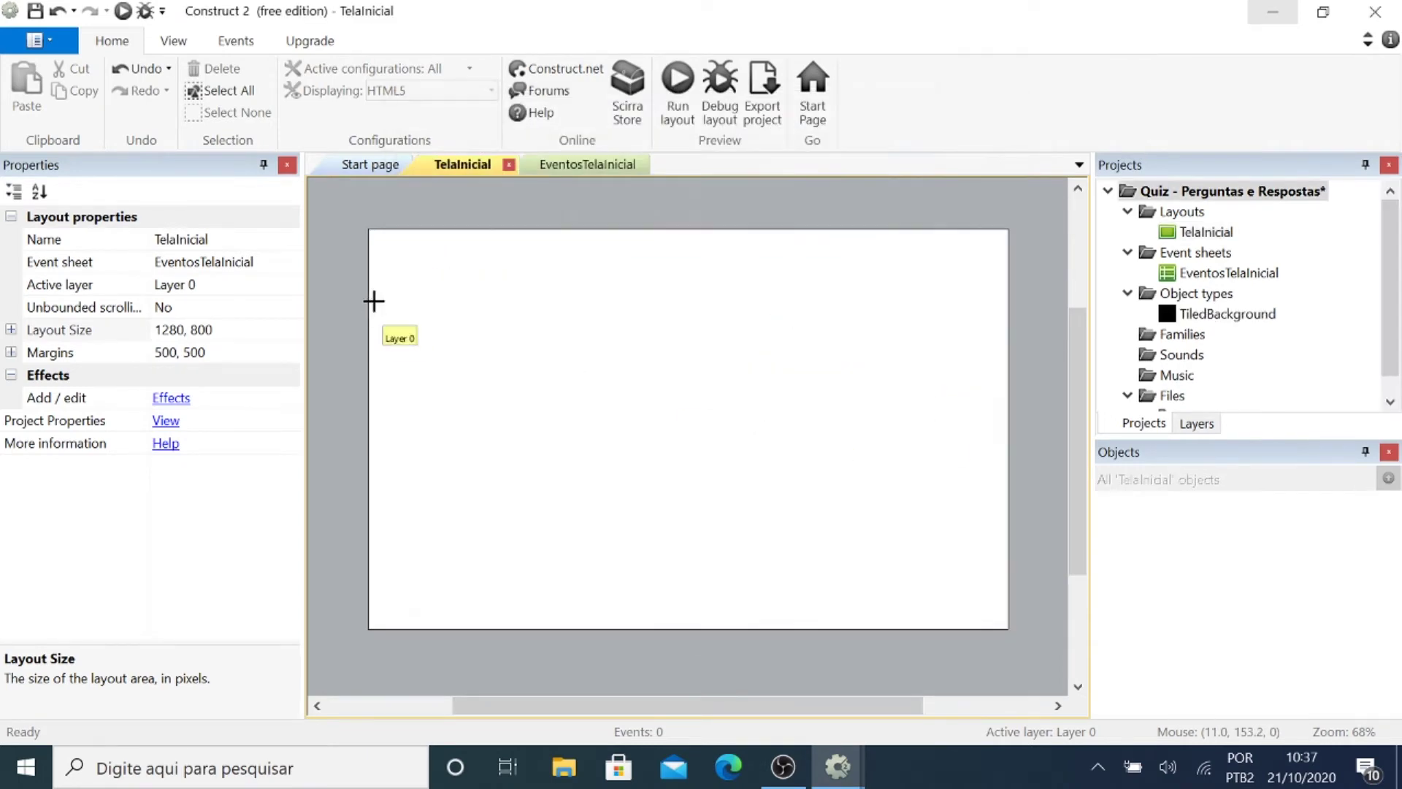
pyautogui.click(380, 249)
# Load the TelaInicial image from the Imagens Projeto Quiz folder into the tiled background and close the image editor.
pyautogui.click(313, 318)
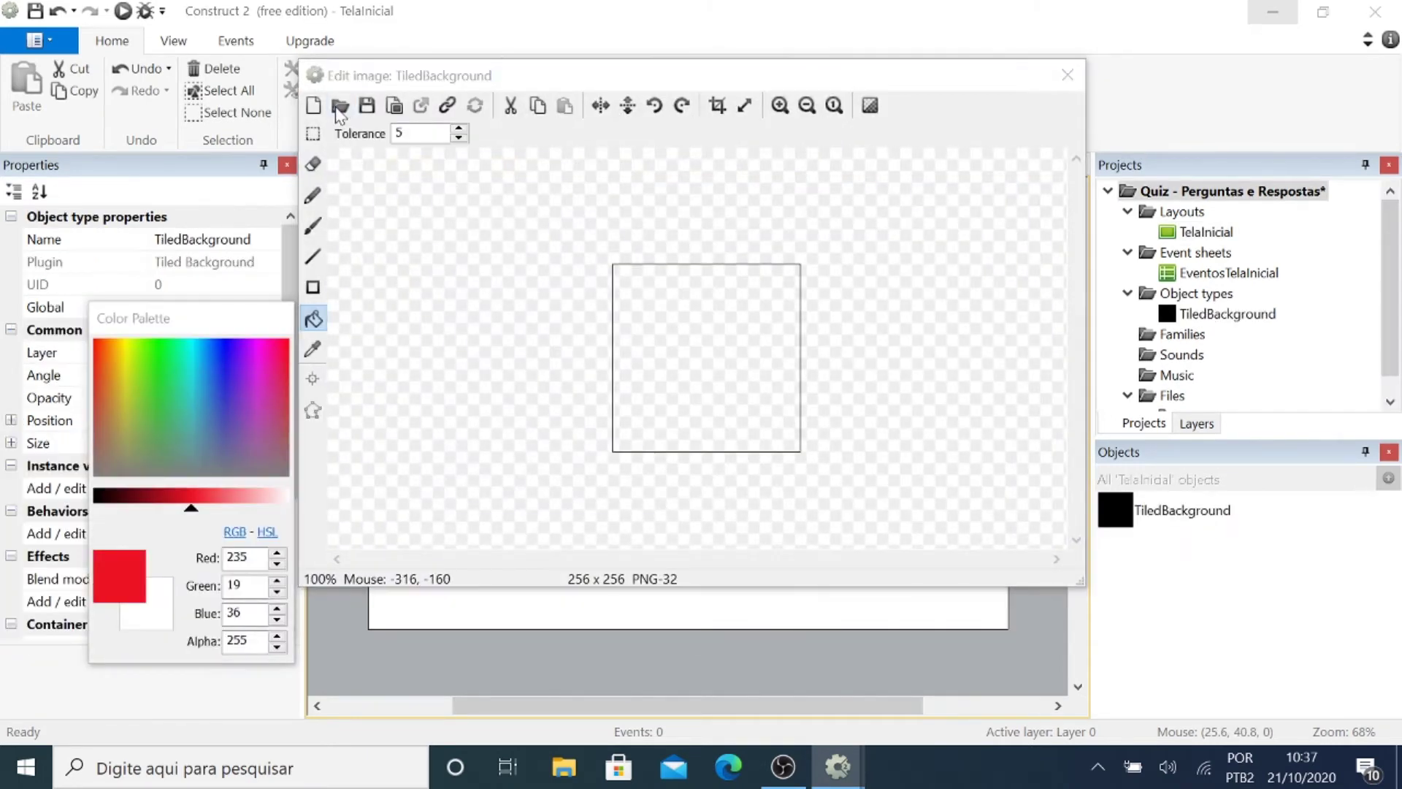
pyautogui.click(340, 106)
pyautogui.moveTo(1028, 156); pyautogui.dragTo(1024, 363)
pyautogui.click(598, 281)
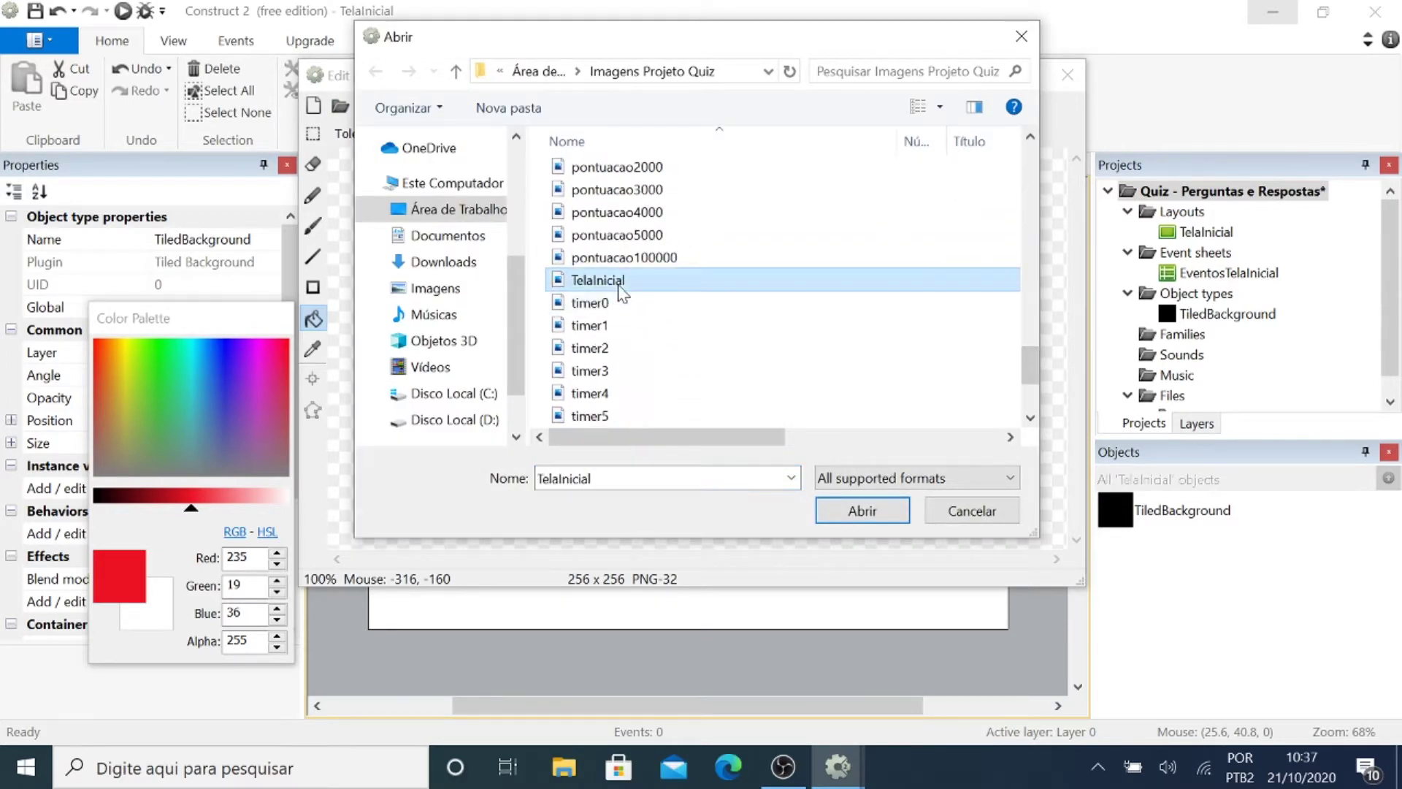
pyautogui.doubleClick(599, 284)
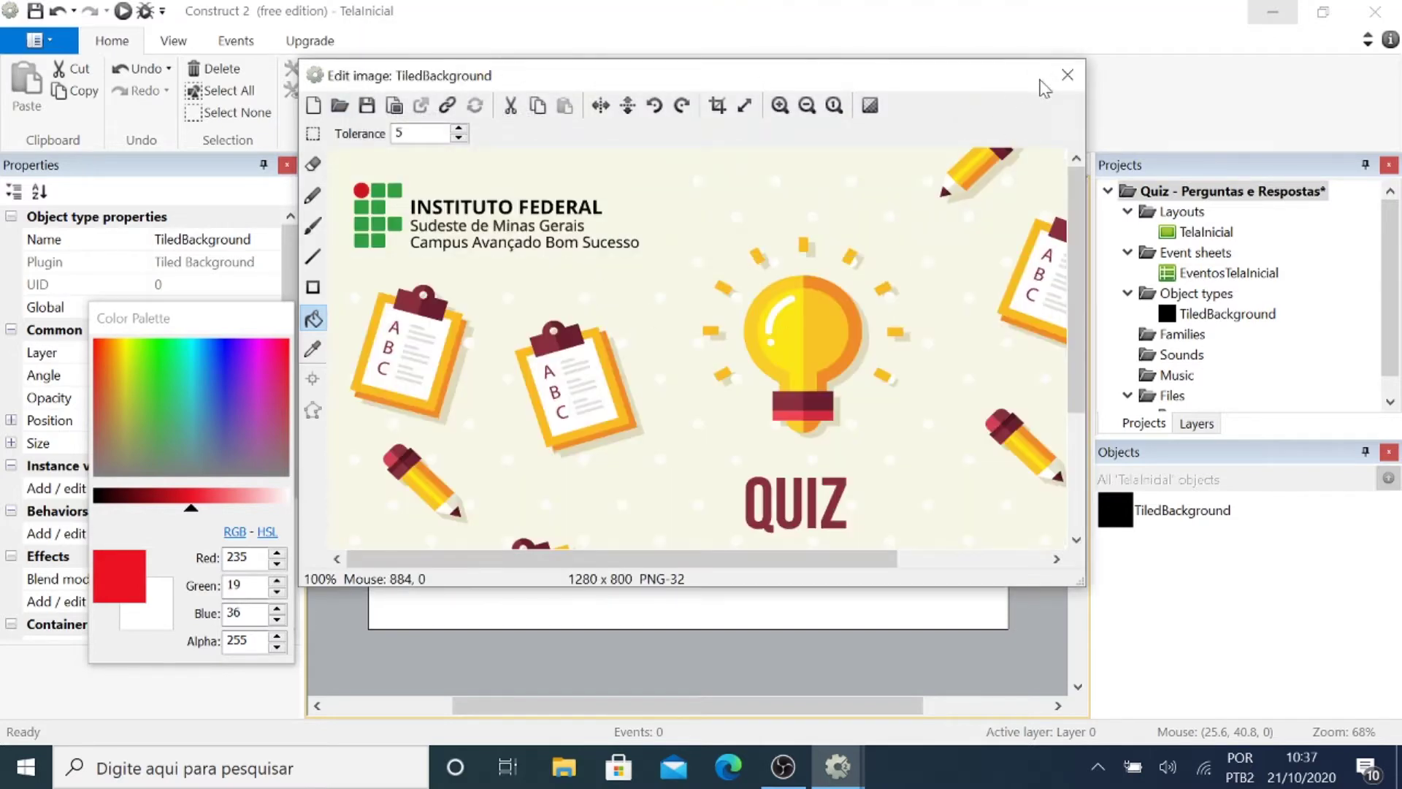
pyautogui.click(1068, 76)
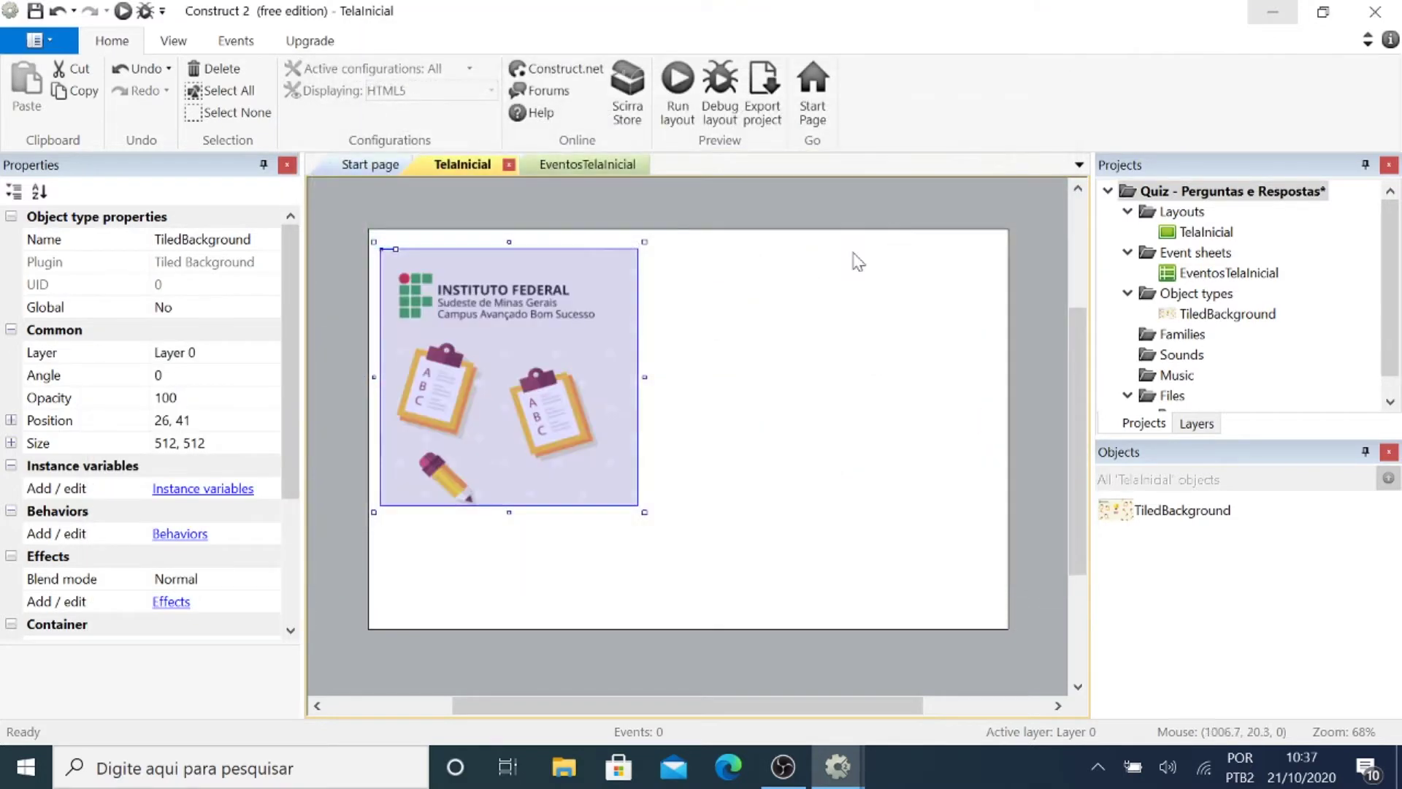
# Set the tiled background's position to 0, 0 and its size to 1280, 800 so it covers the layout.
pyautogui.click(208, 421)
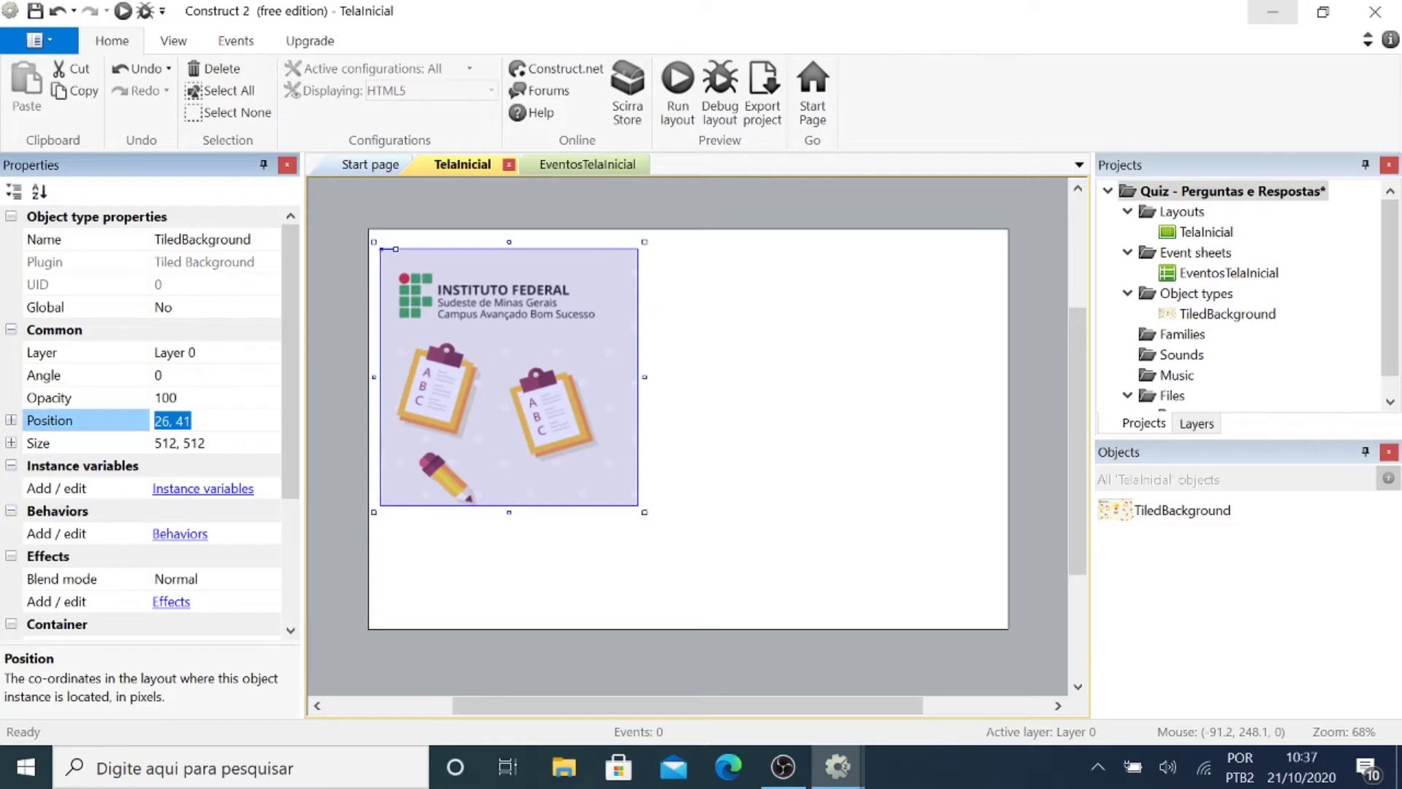
pyautogui.write('0,0')
pyautogui.press('Return')
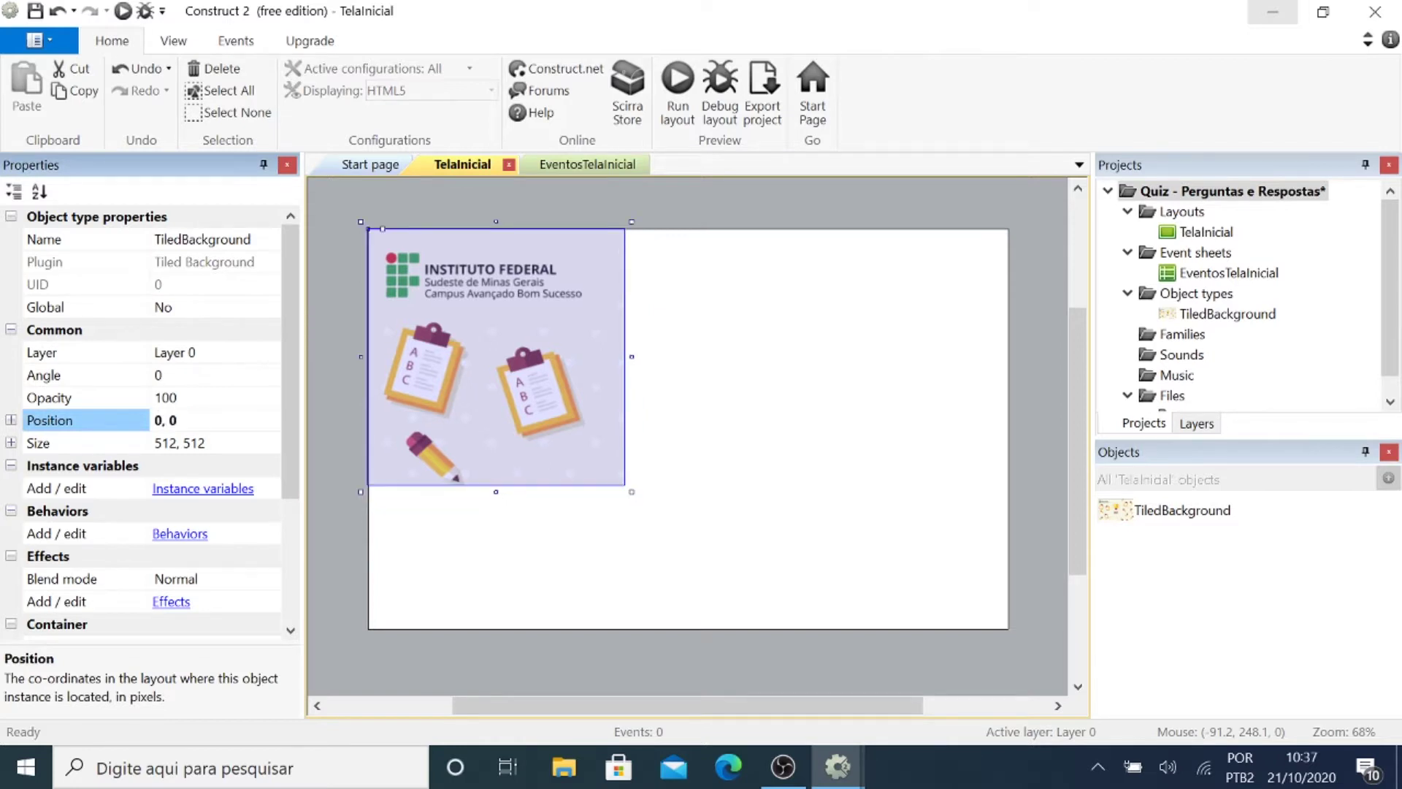
pyautogui.click(223, 441)
pyautogui.write('1280, 800')
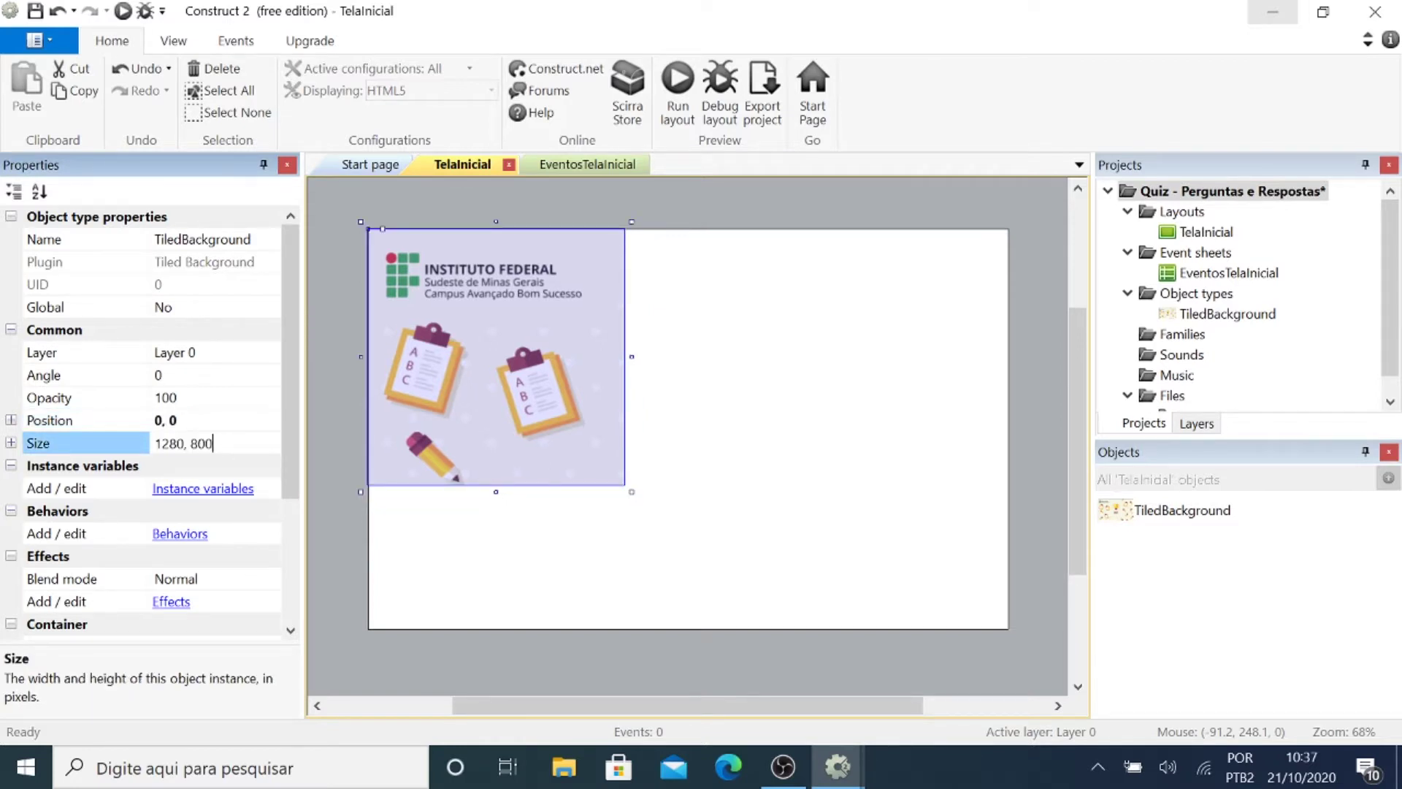
pyautogui.press('Return')
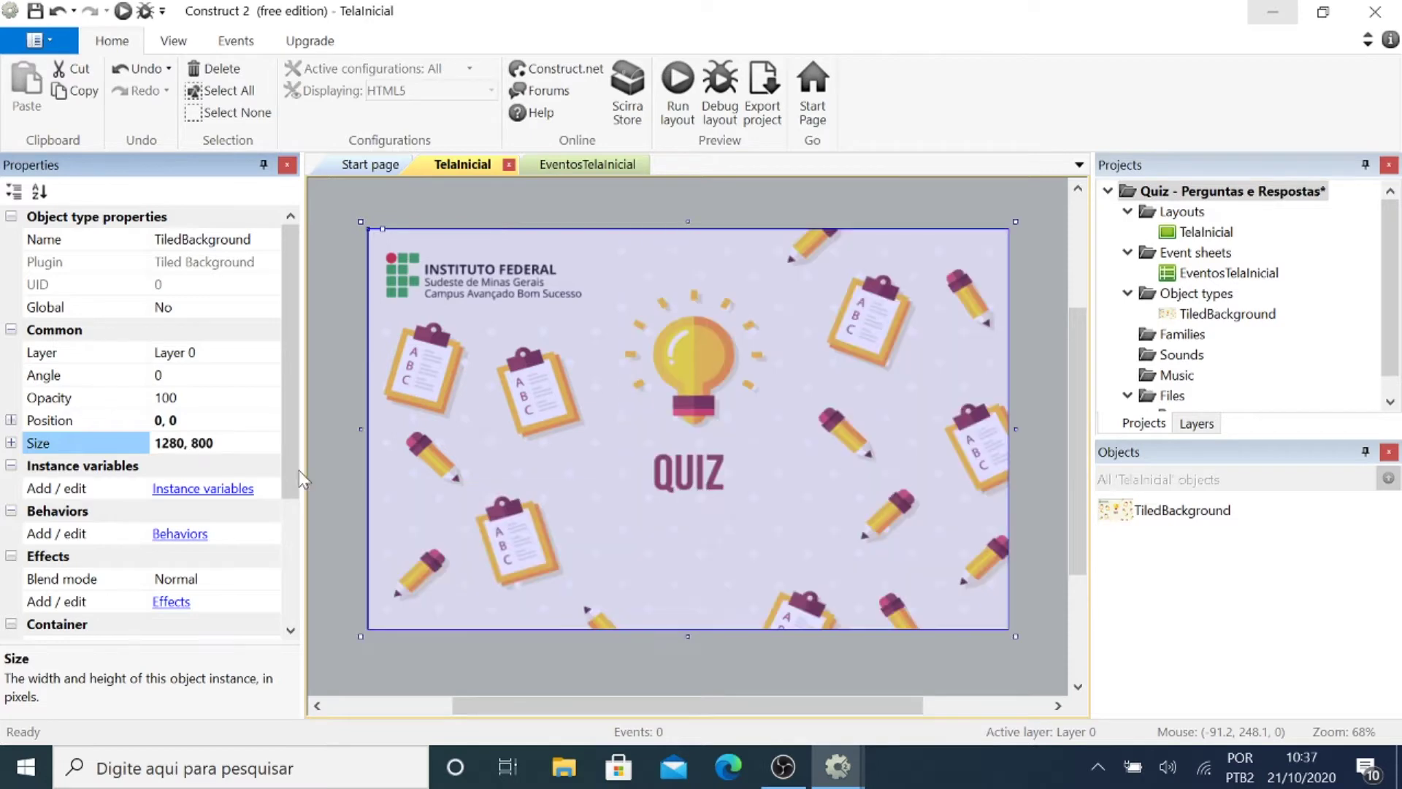
pyautogui.click(321, 333)
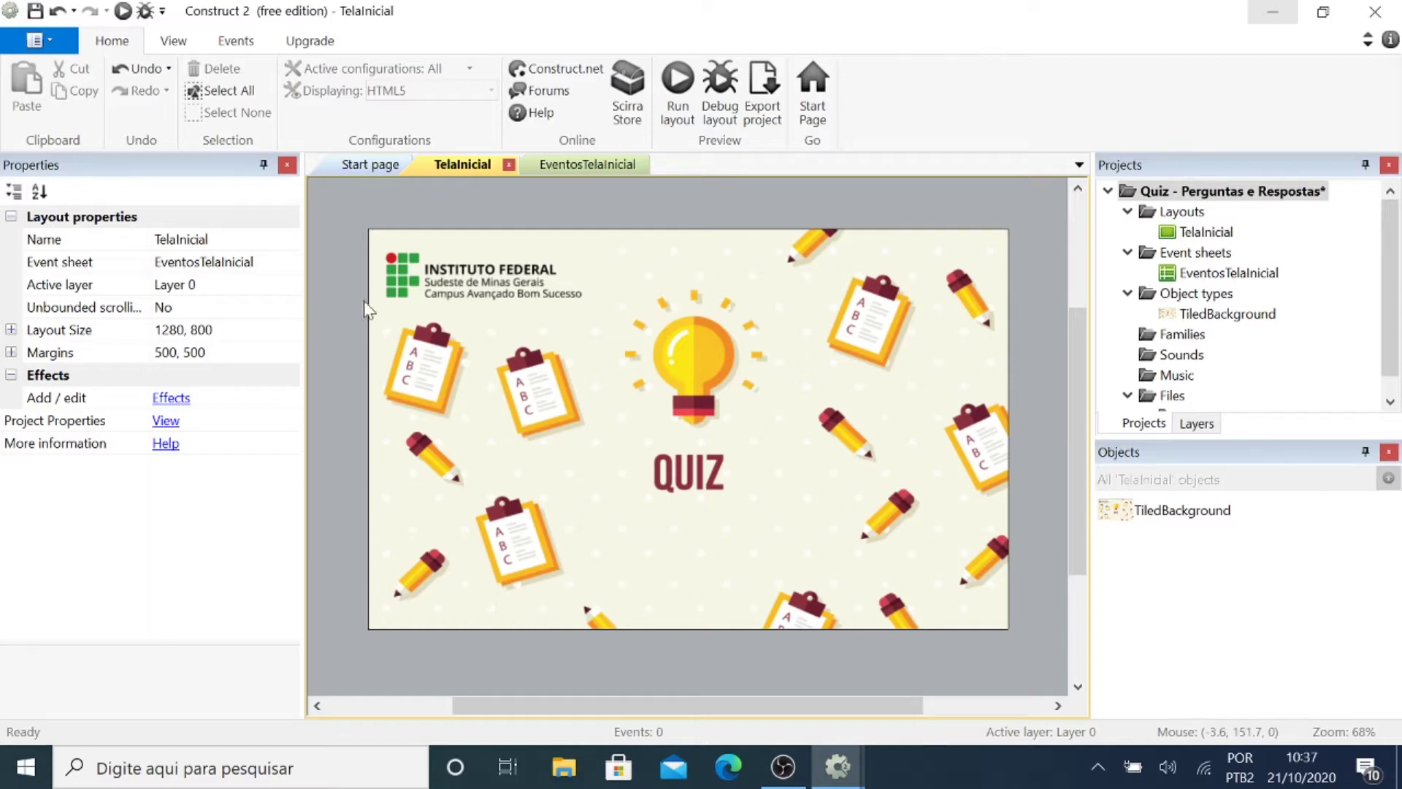
# Insert a Sprite object below the QUIZ title on the layout.
pyautogui.rightClick(339, 252)
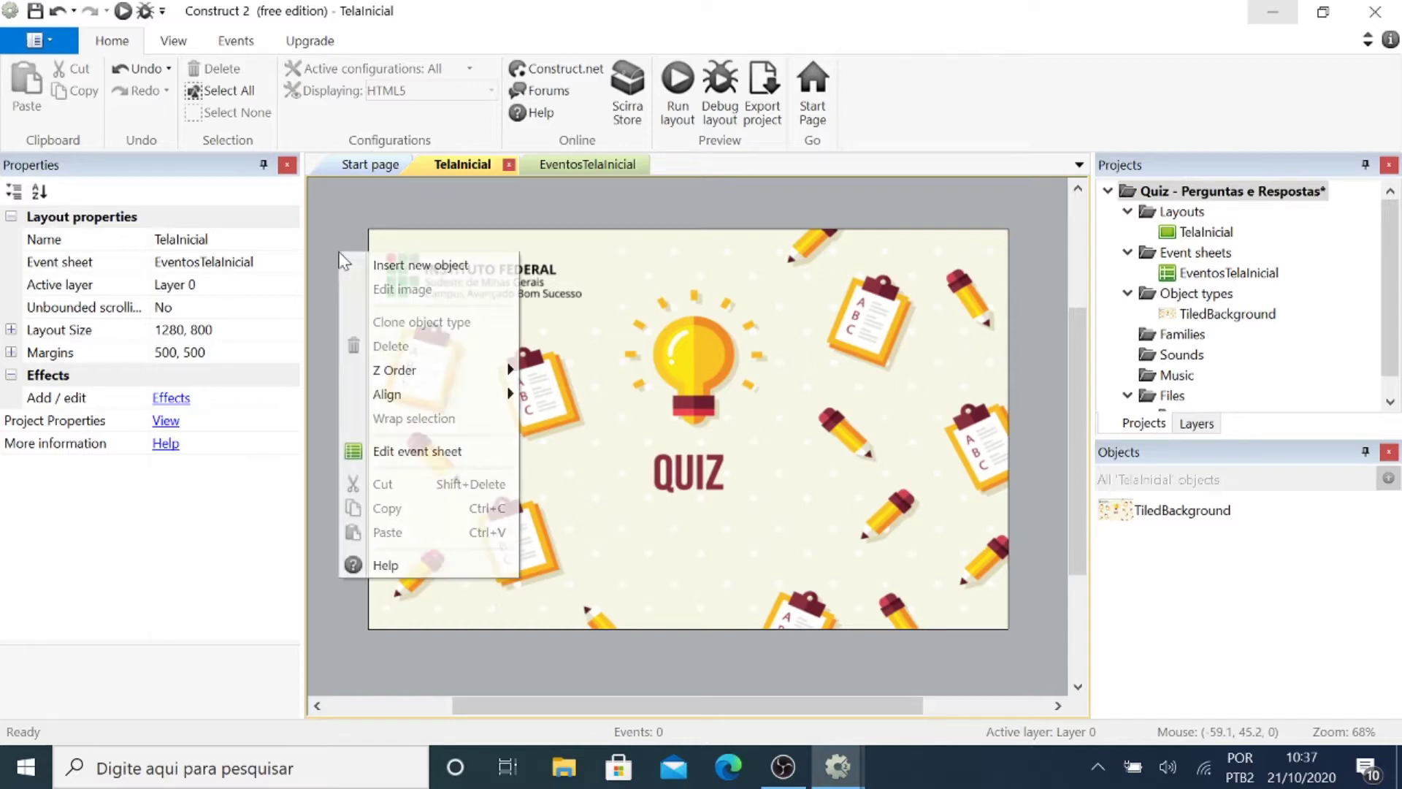
pyautogui.click(395, 263)
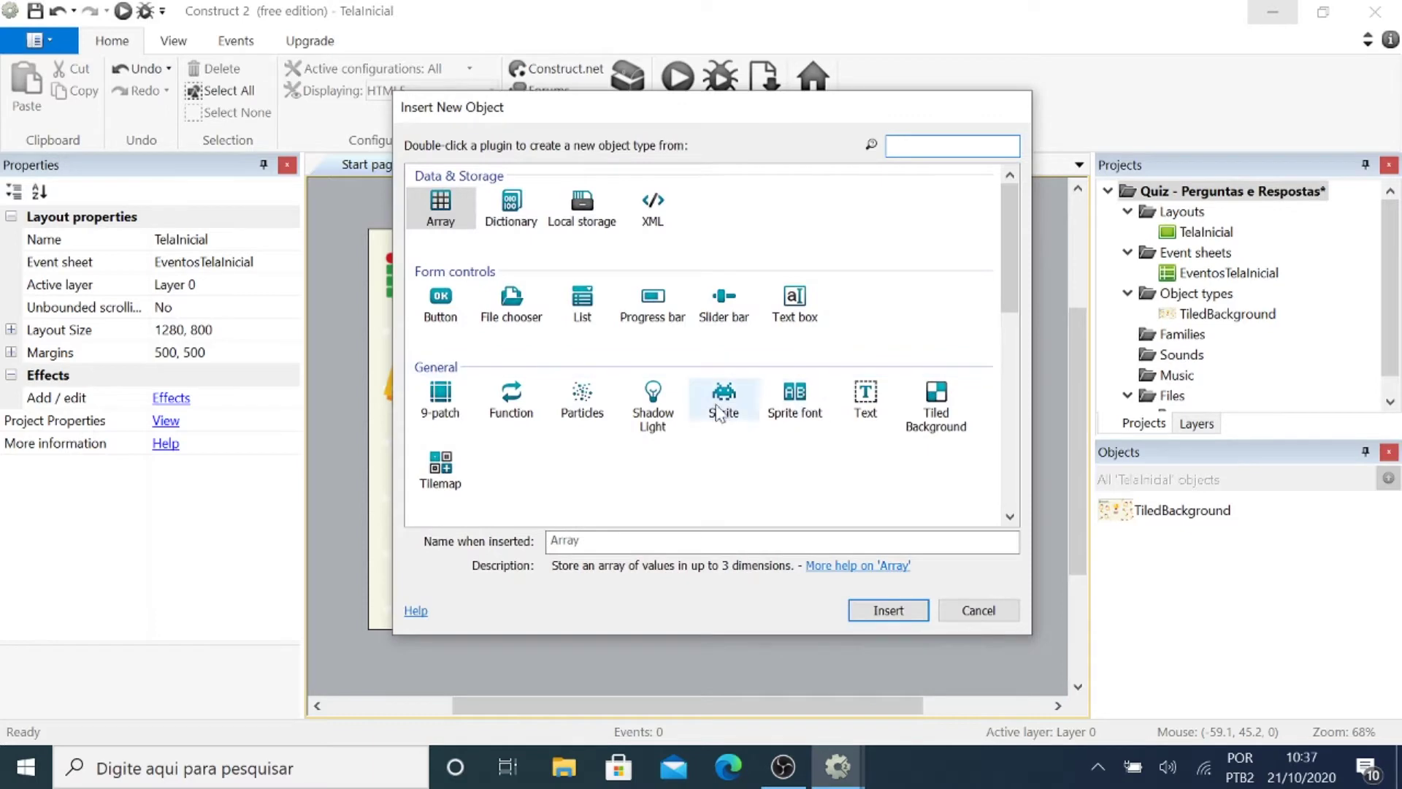
pyautogui.doubleClick(723, 402)
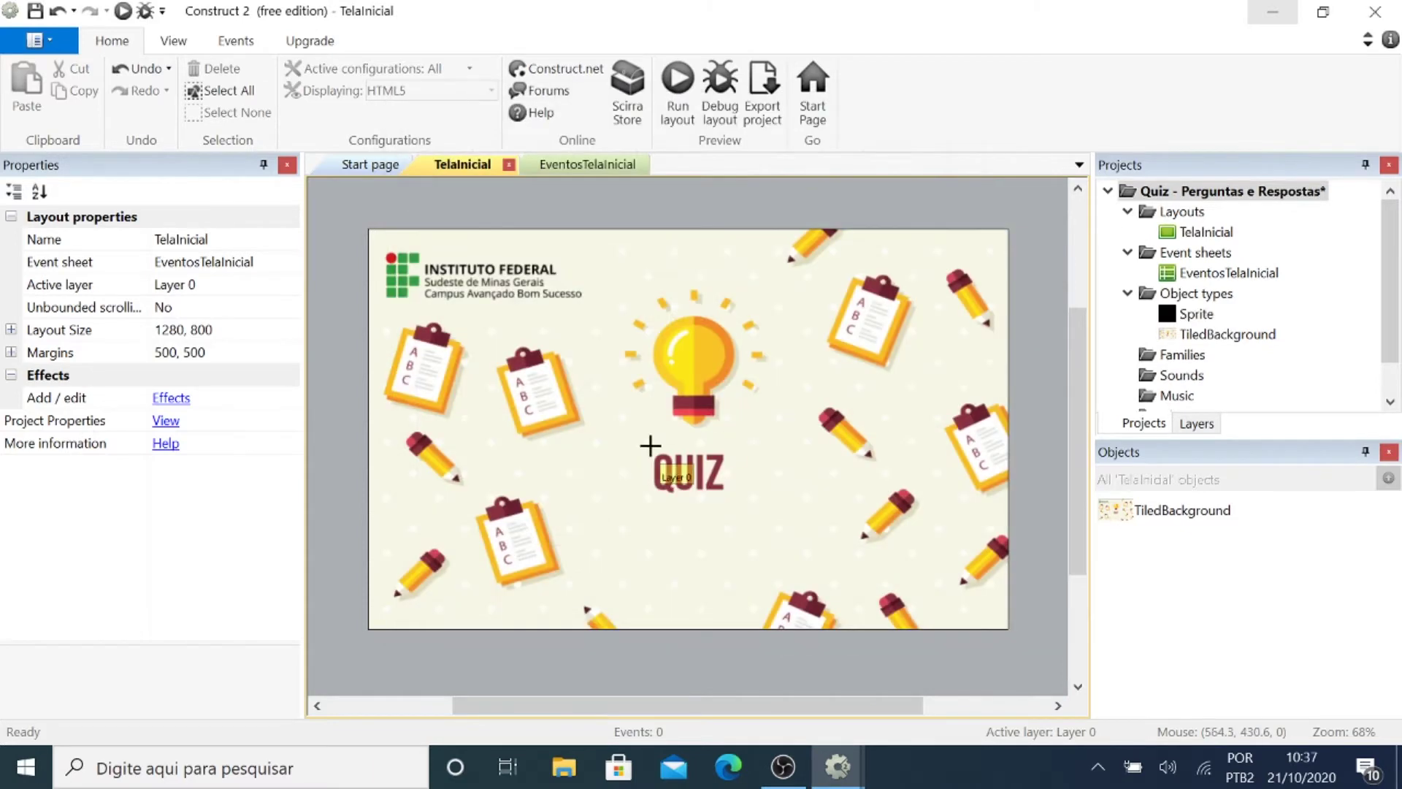
pyautogui.click(652, 562)
# Load the btnComecar0 image into the sprite's first animation frame.
pyautogui.click(340, 105)
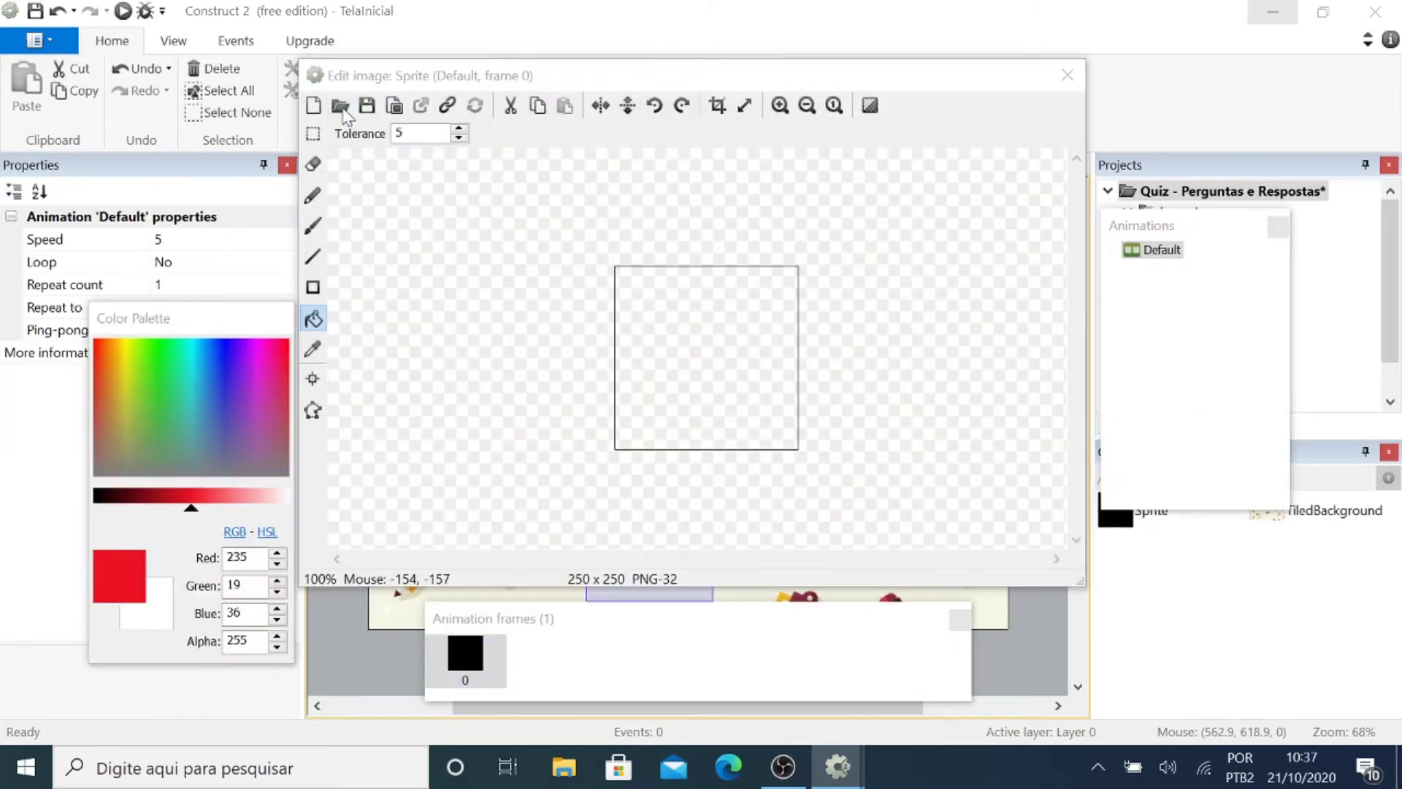
pyautogui.moveTo(1030, 165); pyautogui.dragTo(1030, 263)
pyautogui.click(658, 284)
pyautogui.click(862, 510)
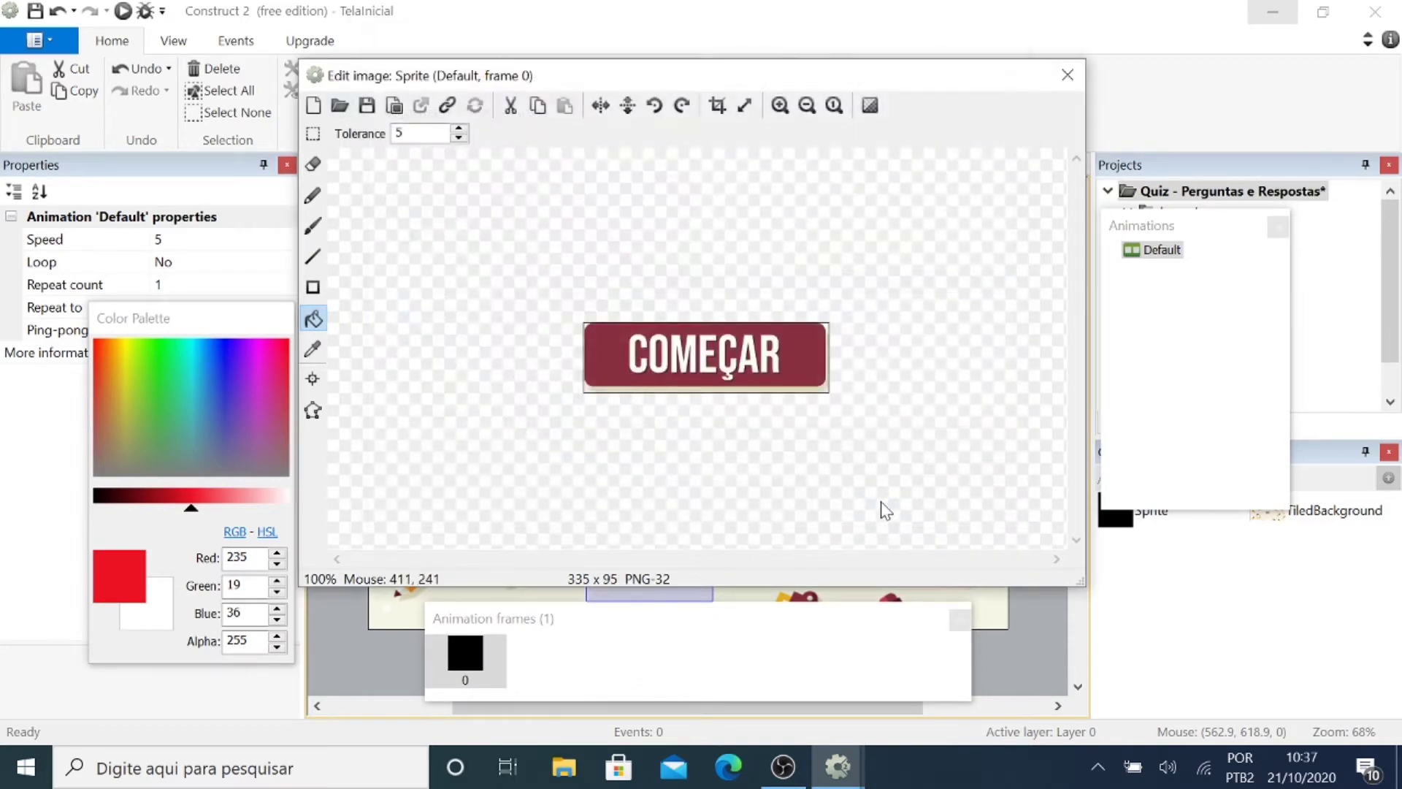
# Add a second animation frame to the sprite and load the btnComecar1 image into it.
pyautogui.rightClick(574, 657)
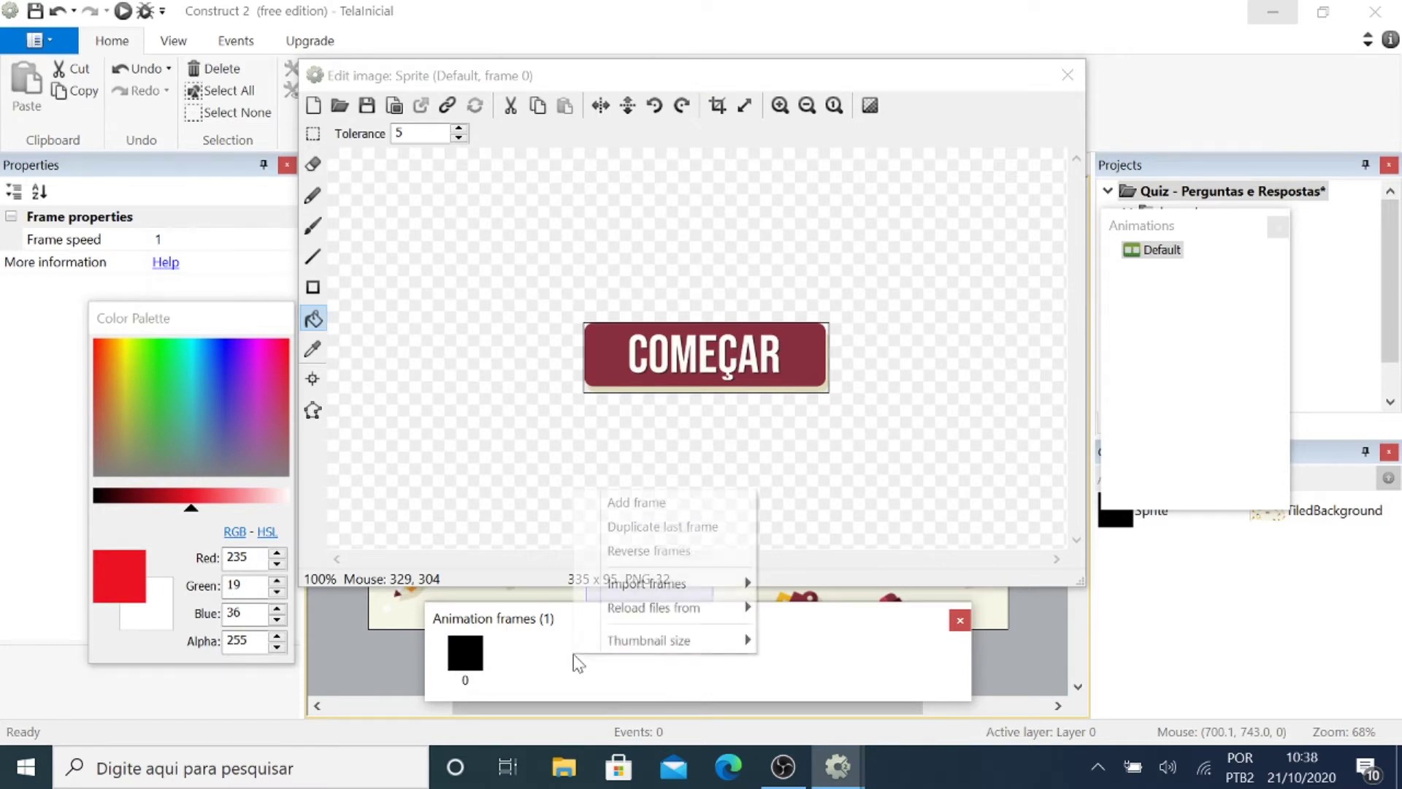
pyautogui.click(644, 498)
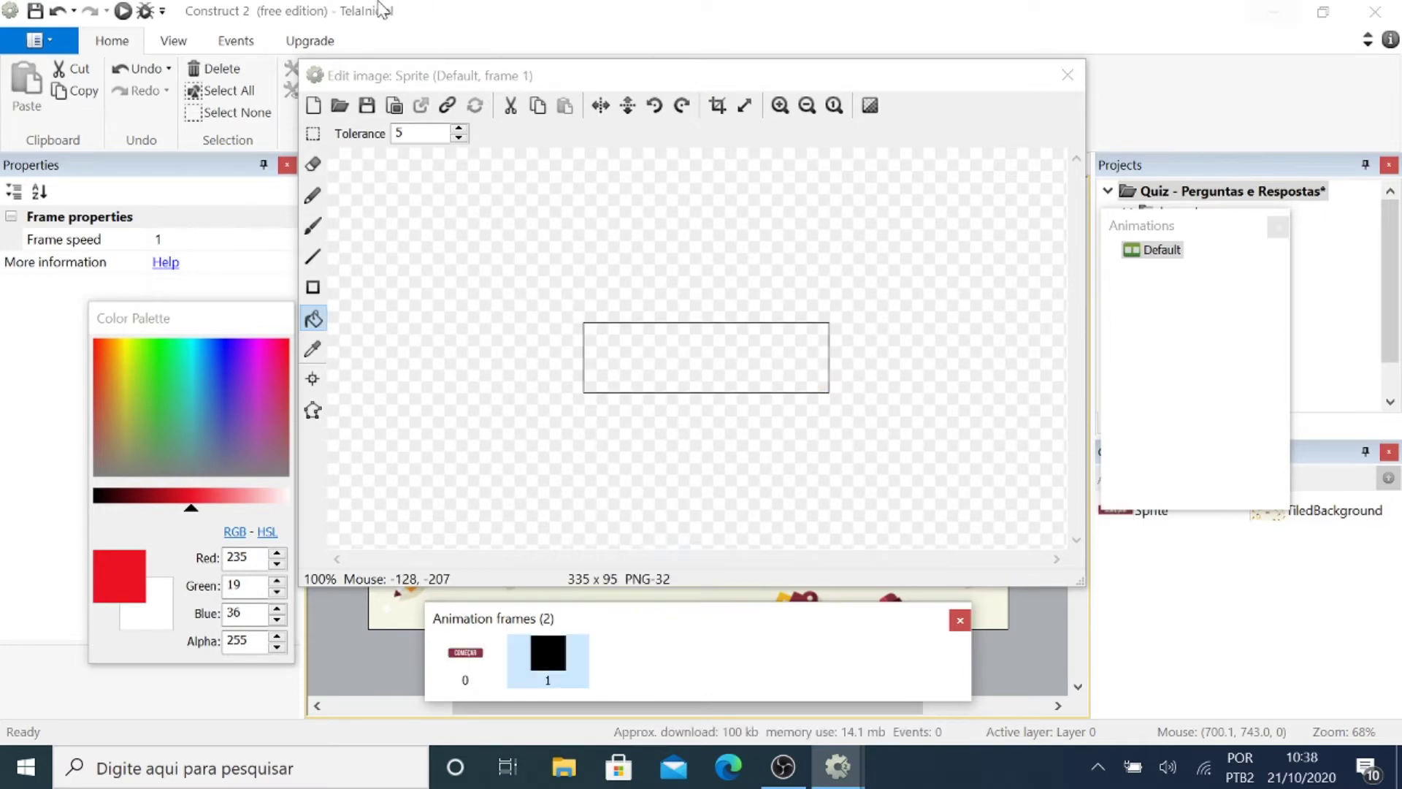
pyautogui.click(340, 105)
pyautogui.moveTo(1030, 165); pyautogui.dragTo(1025, 274)
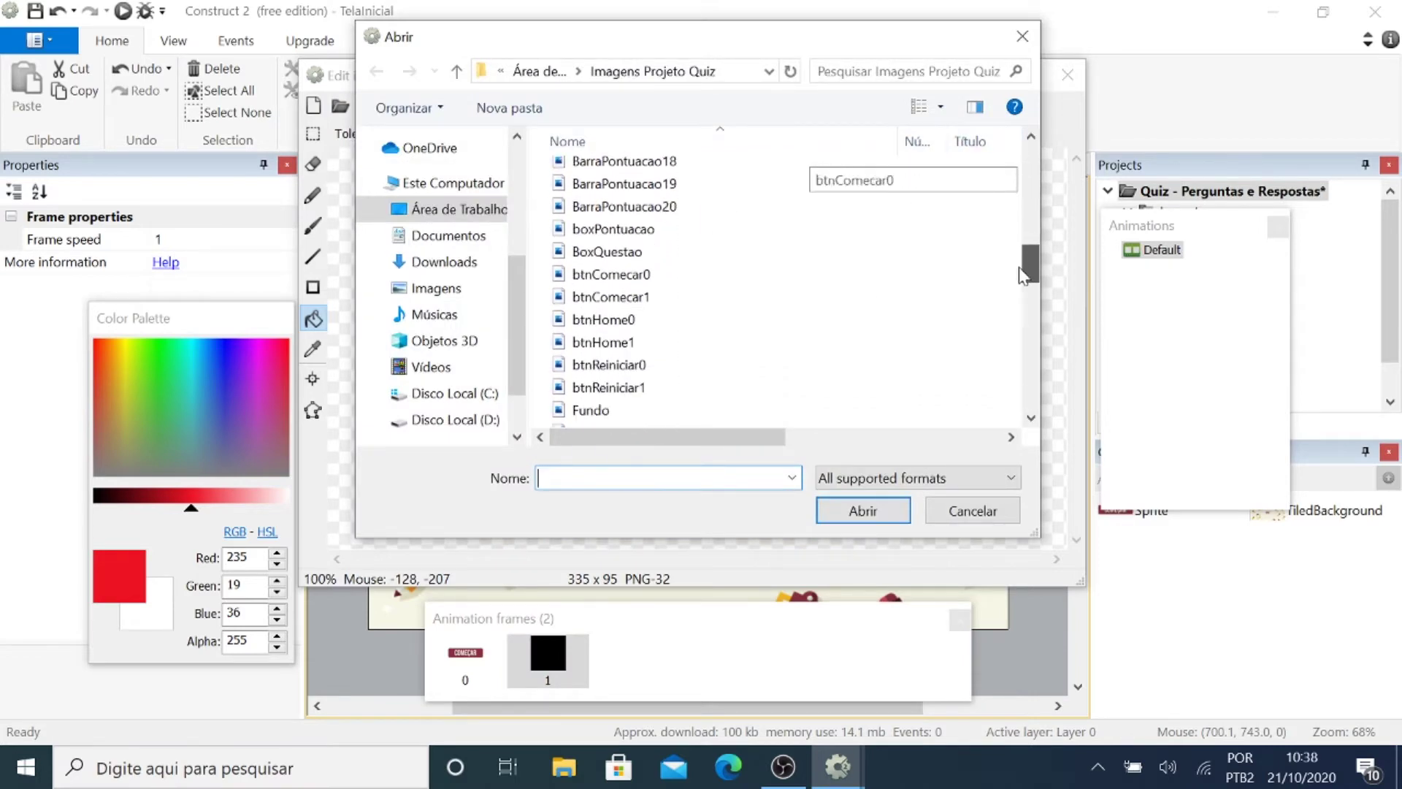
pyautogui.click(701, 297)
pyautogui.click(858, 511)
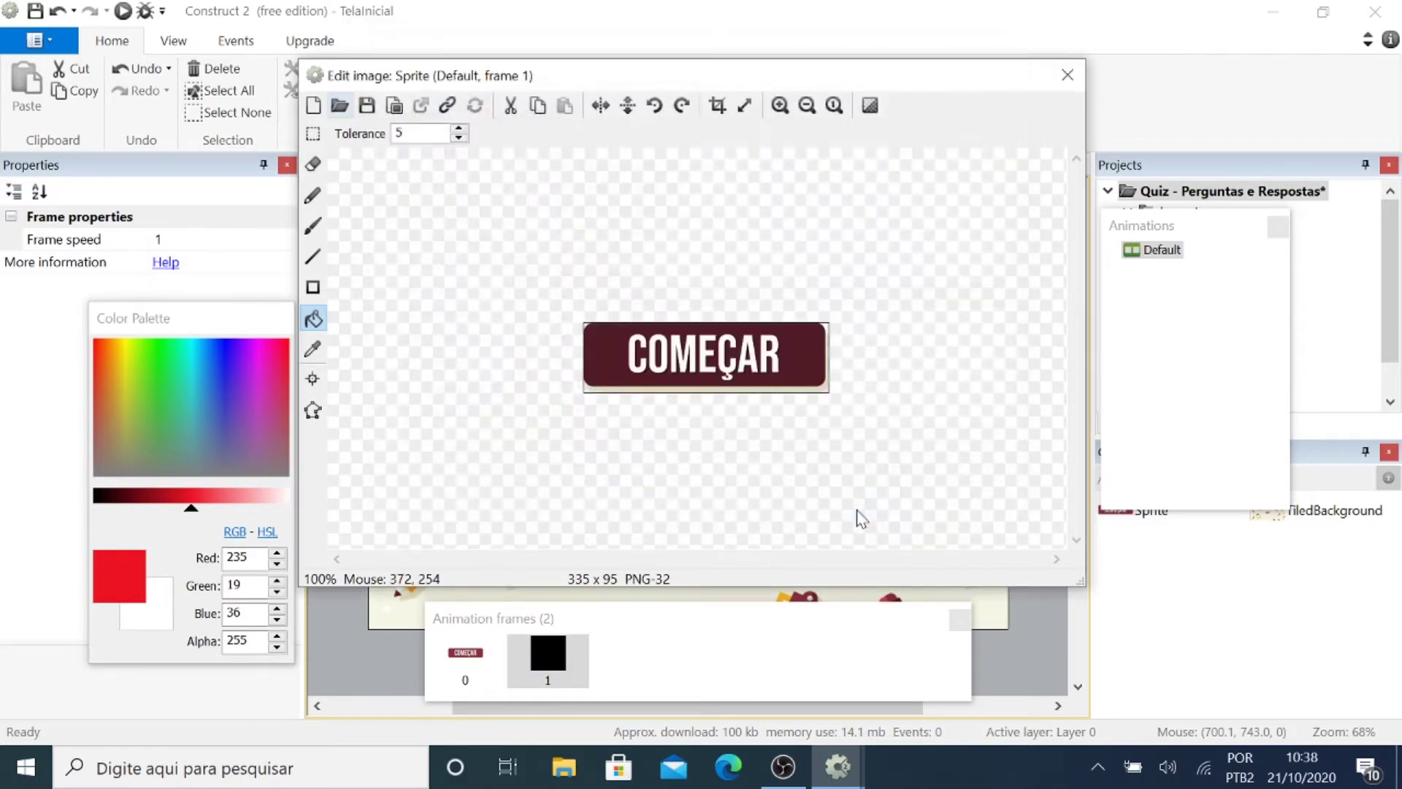
# Set the speed of the sprite's Default animation to 0 and close the image editor.
pyautogui.doubleClick(1162, 252)
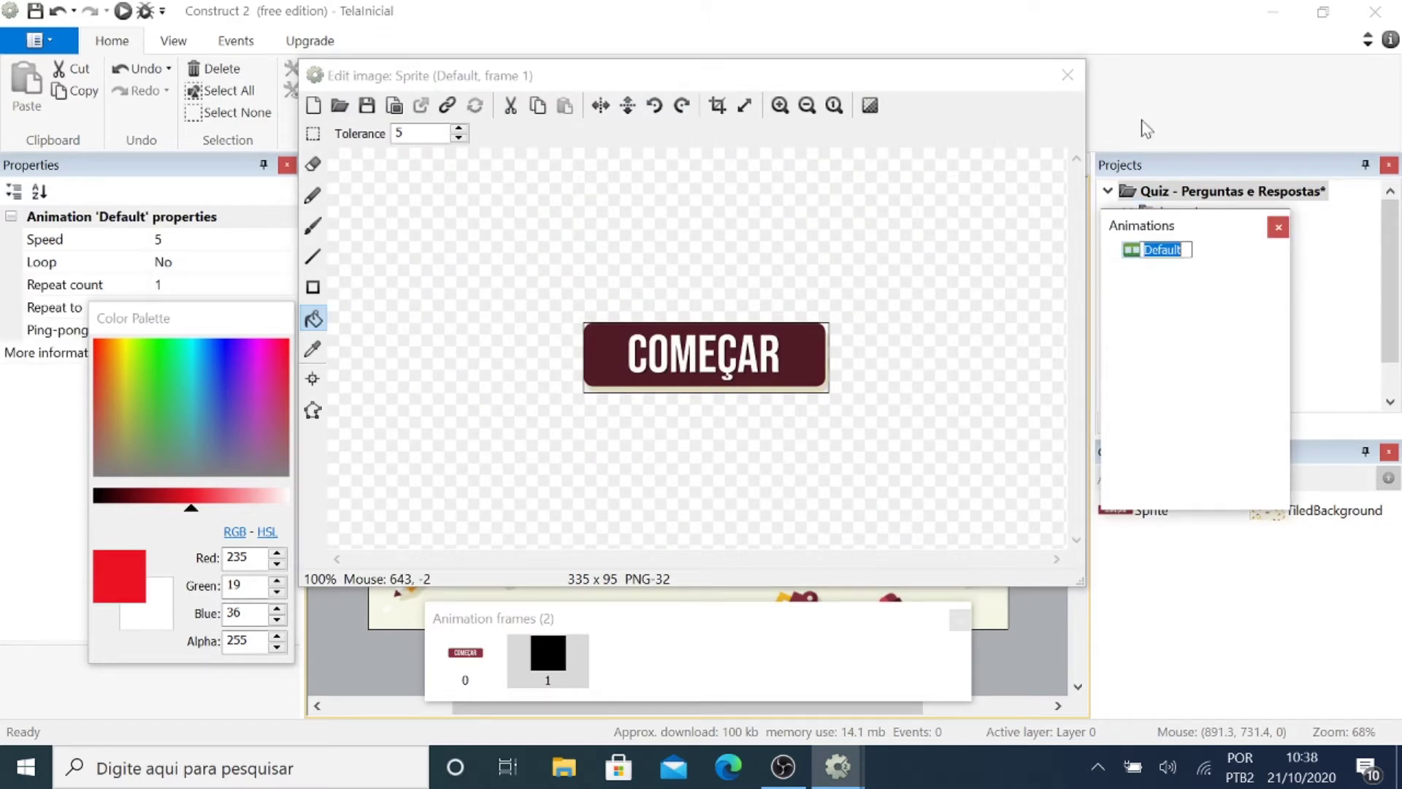
pyautogui.click(159, 241)
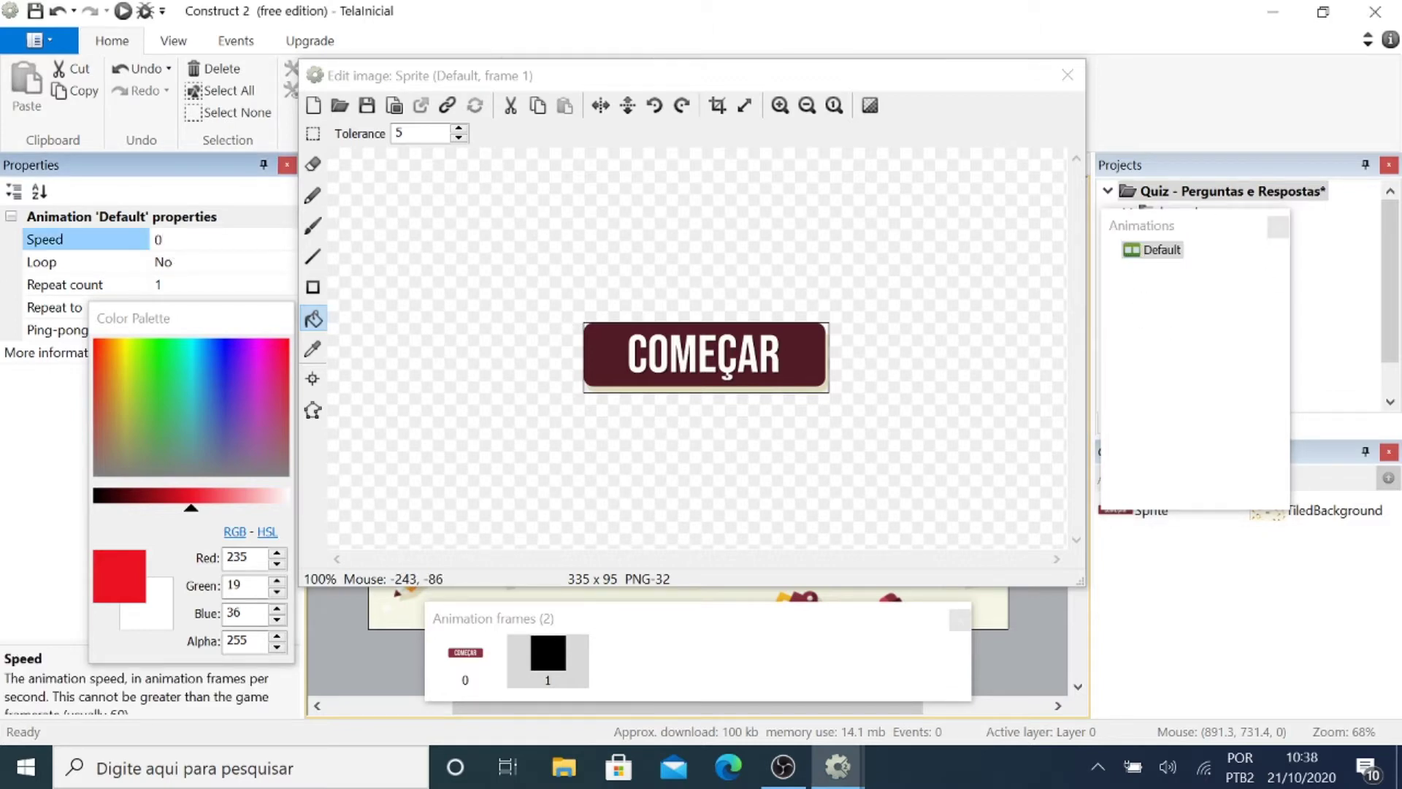
pyautogui.click(1067, 75)
# Move the COMEÇAR sprite under the QUIZ title to about 658, 634 and rename it btnComecar.
pyautogui.moveTo(686, 544); pyautogui.dragTo(731, 544)
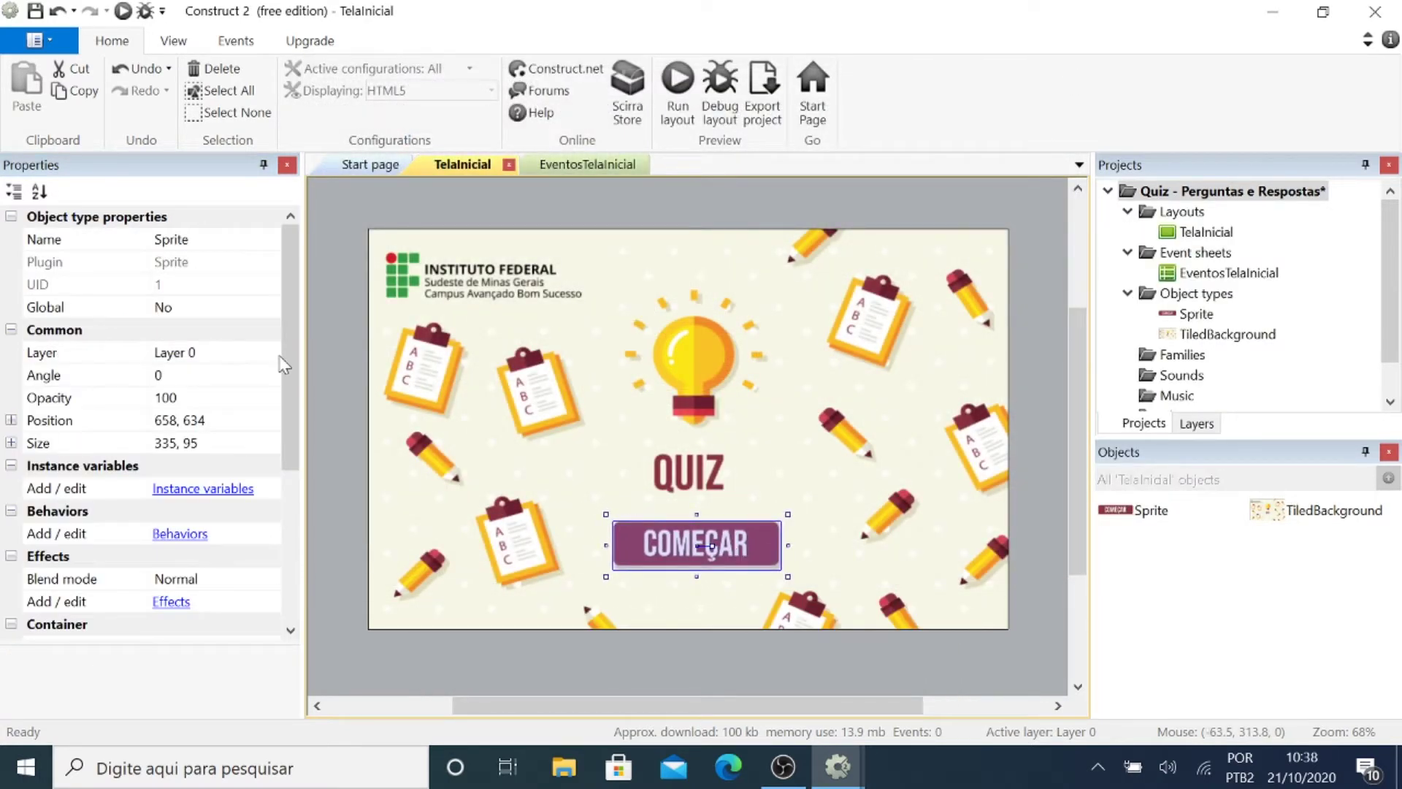
pyautogui.click(216, 243)
pyautogui.write('b')
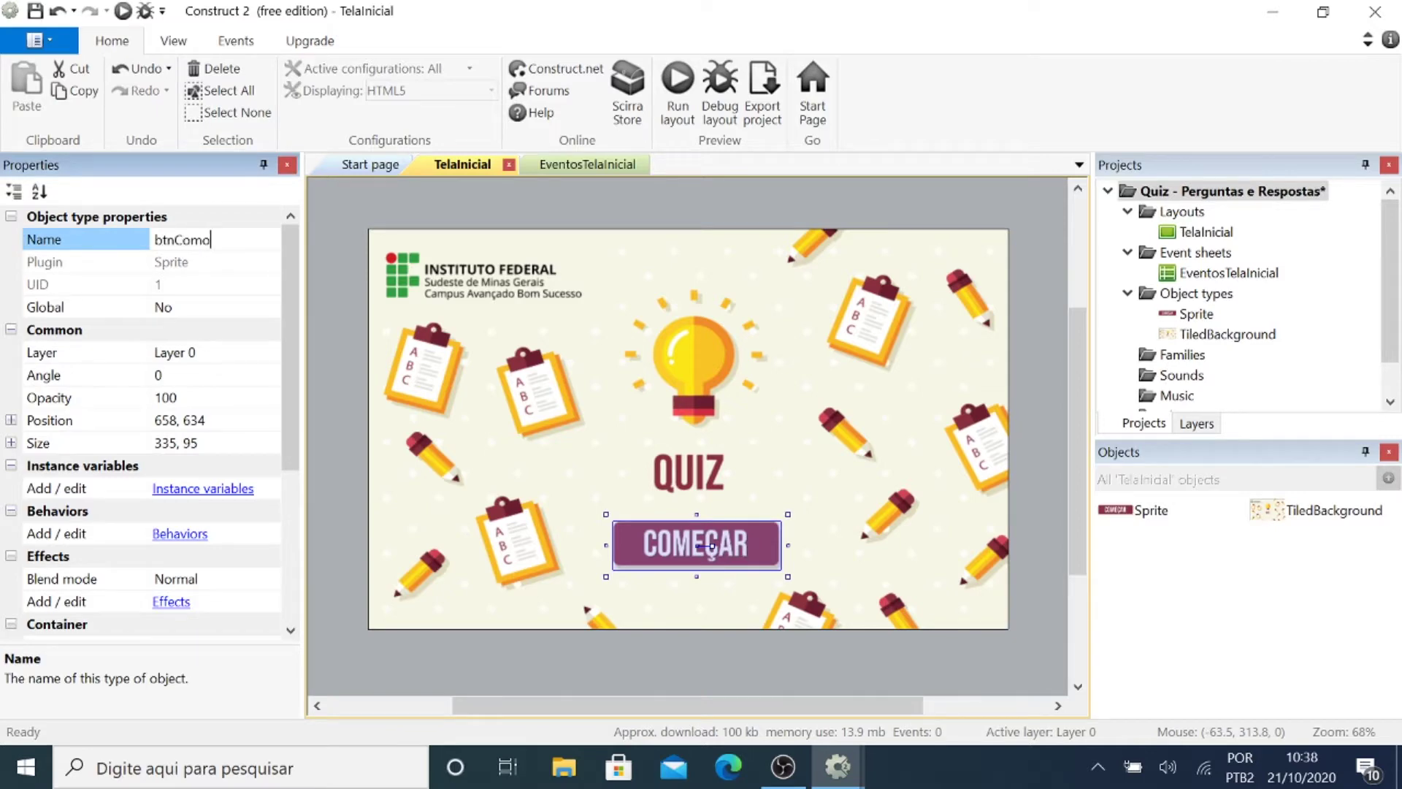
pyautogui.write('tnComecar')
pyautogui.click(342, 209)
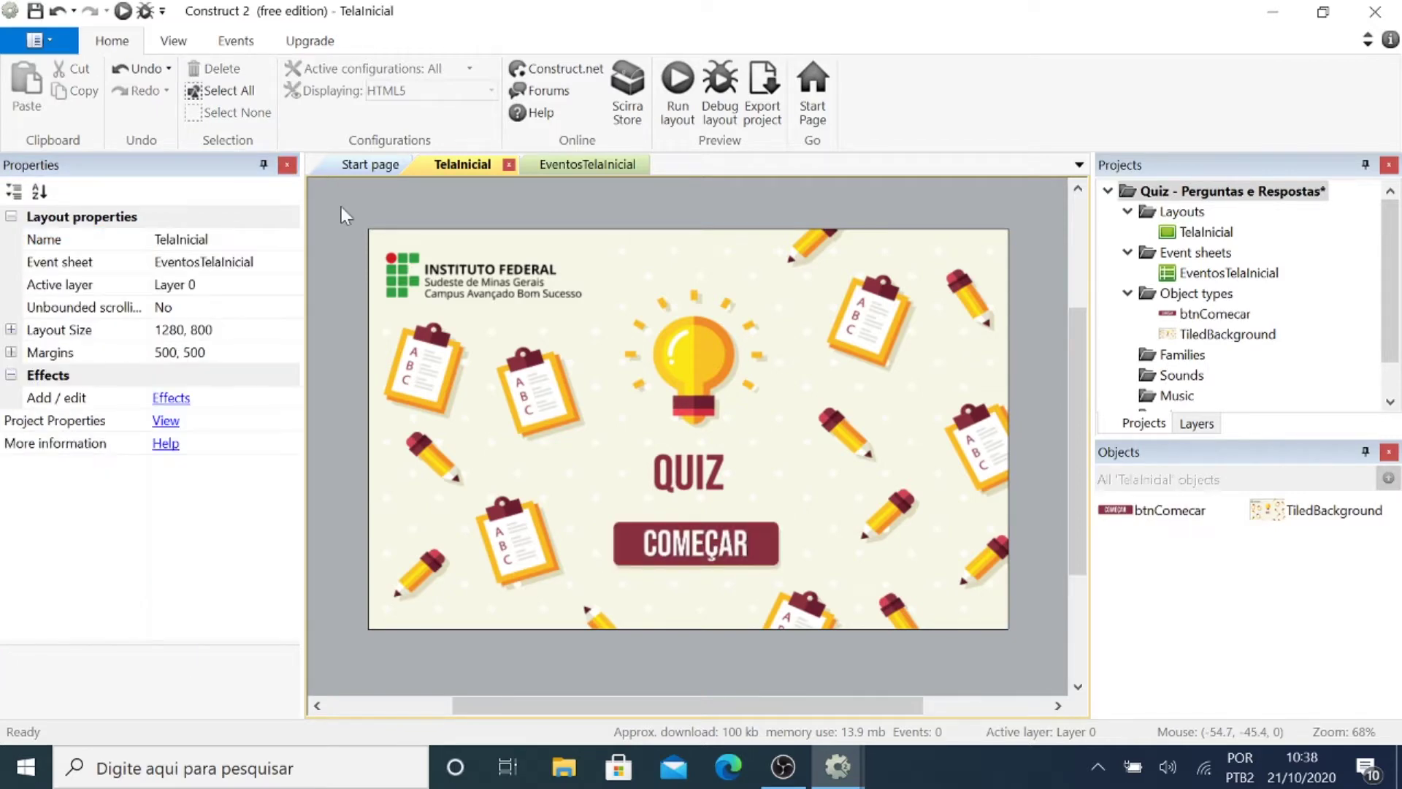
# Insert a Touch input object into the project.
pyautogui.rightClick(340, 207)
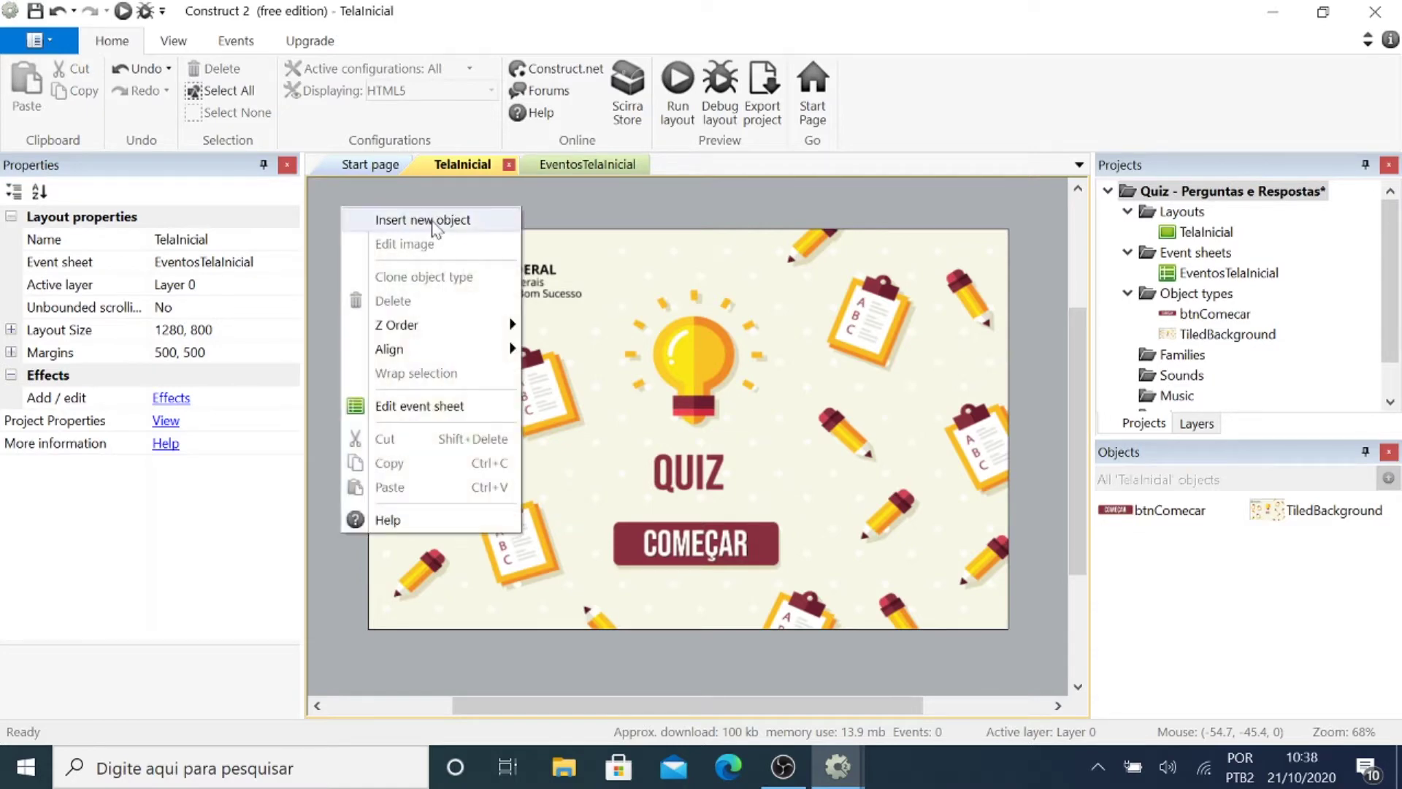
pyautogui.click(372, 219)
pyautogui.moveTo(1018, 269); pyautogui.dragTo(1019, 324)
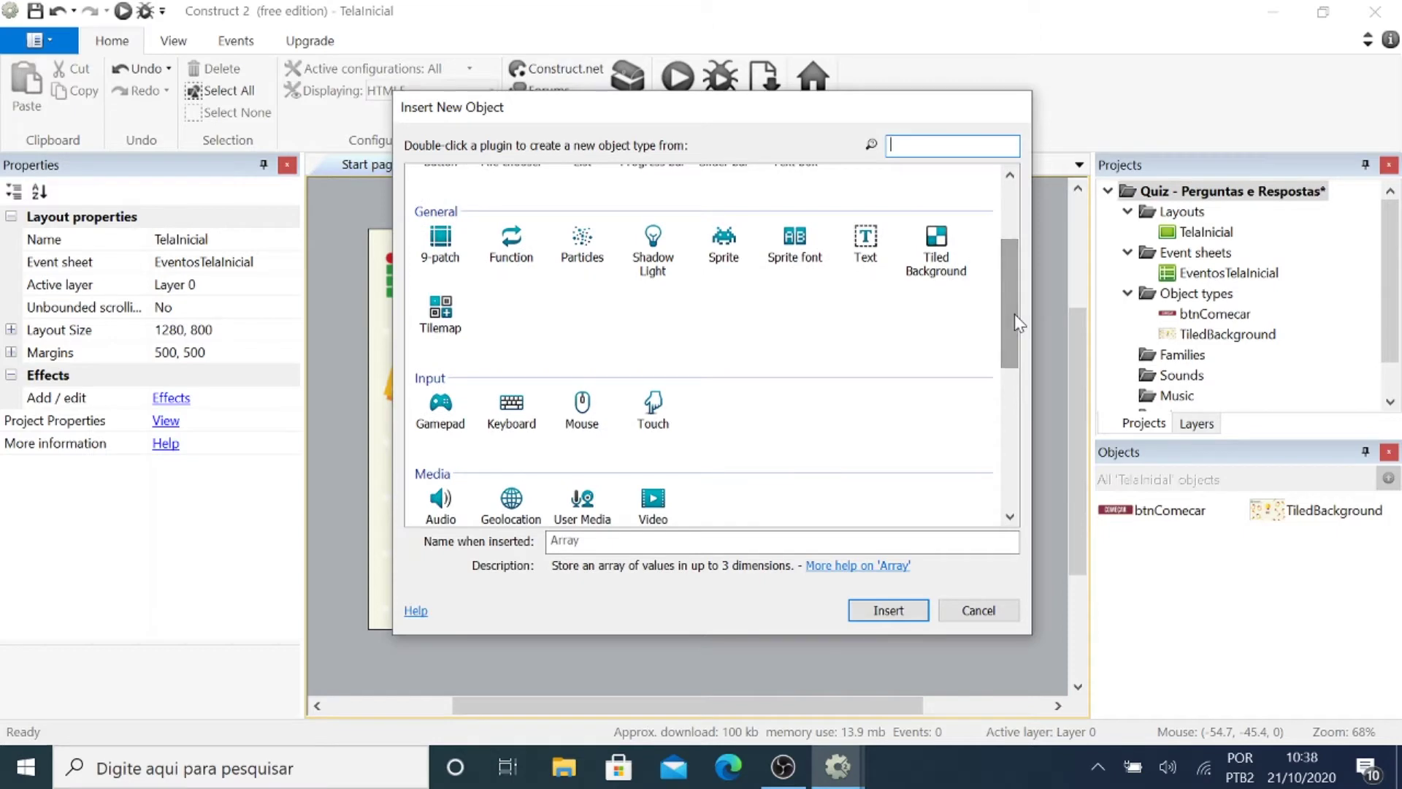
pyautogui.click(656, 406)
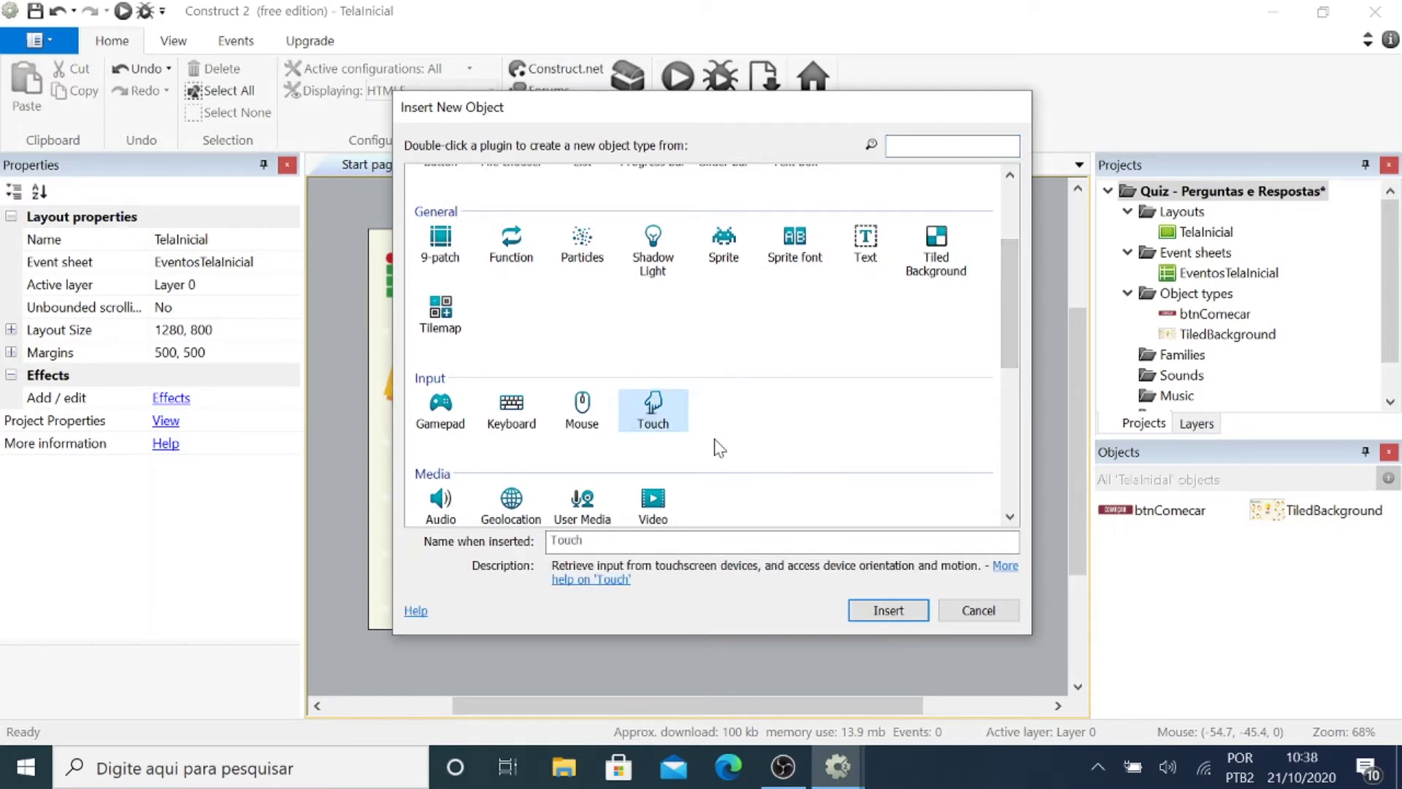
pyautogui.click(880, 612)
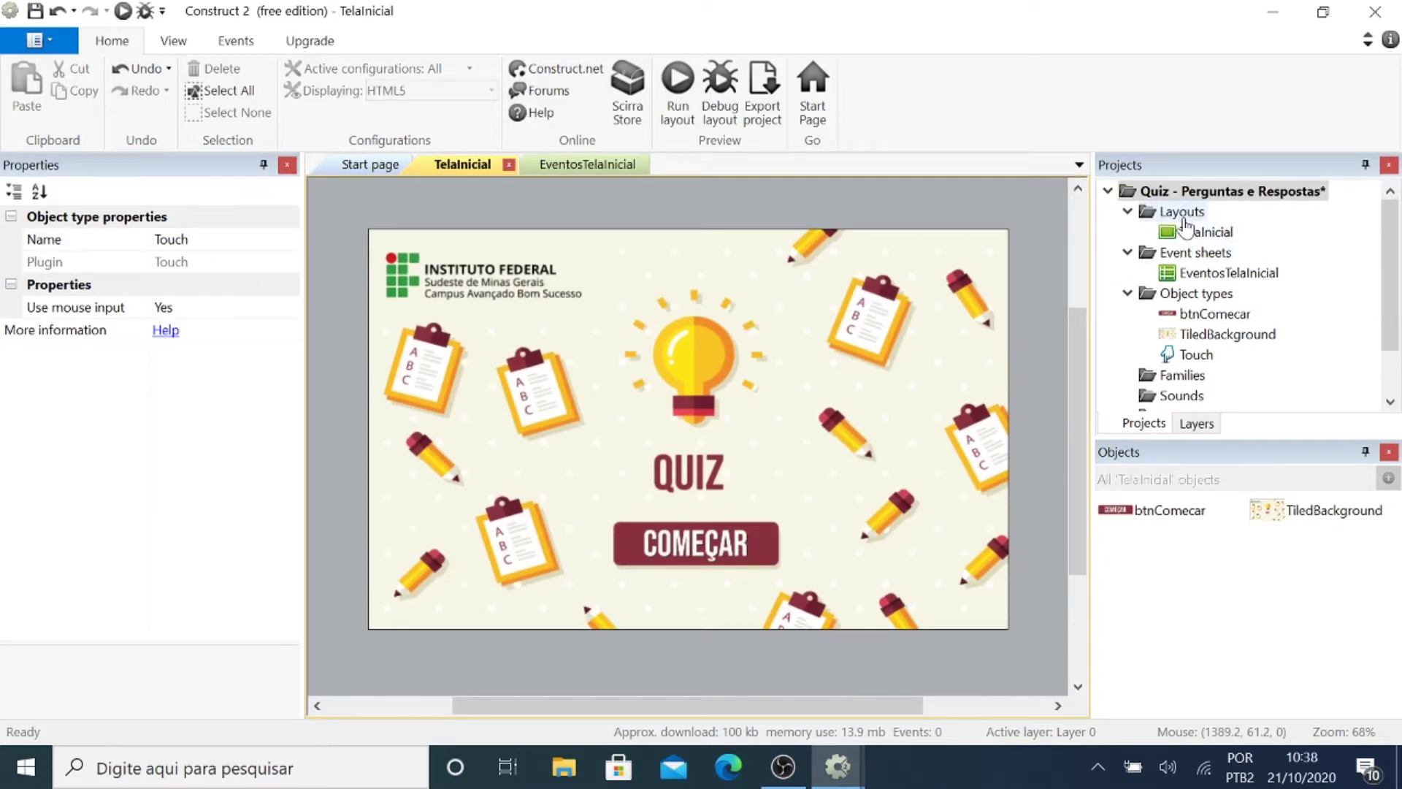
# Add a new layout to the project together with its own event sheet.
pyautogui.rightClick(1185, 219)
pyautogui.click(1197, 232)
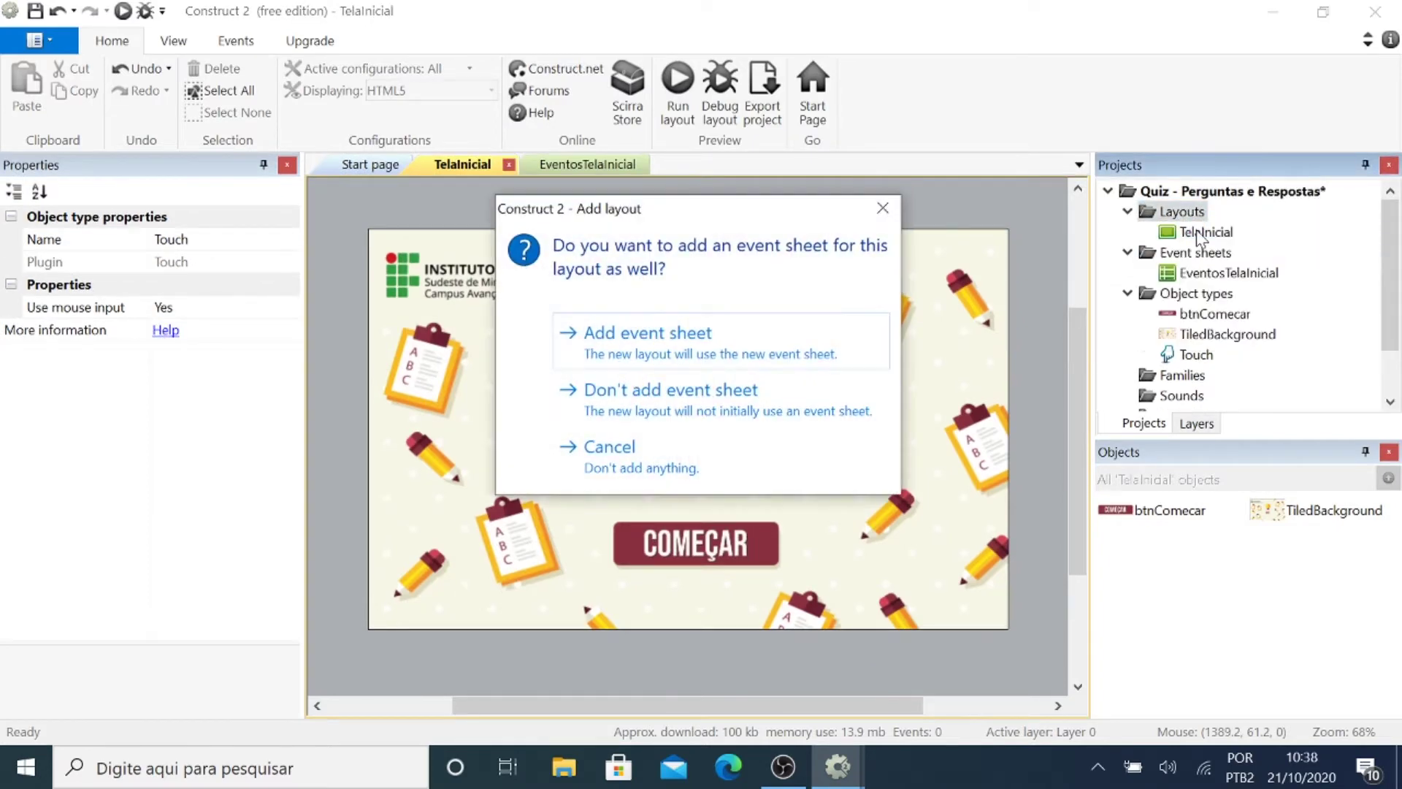
pyautogui.click(647, 351)
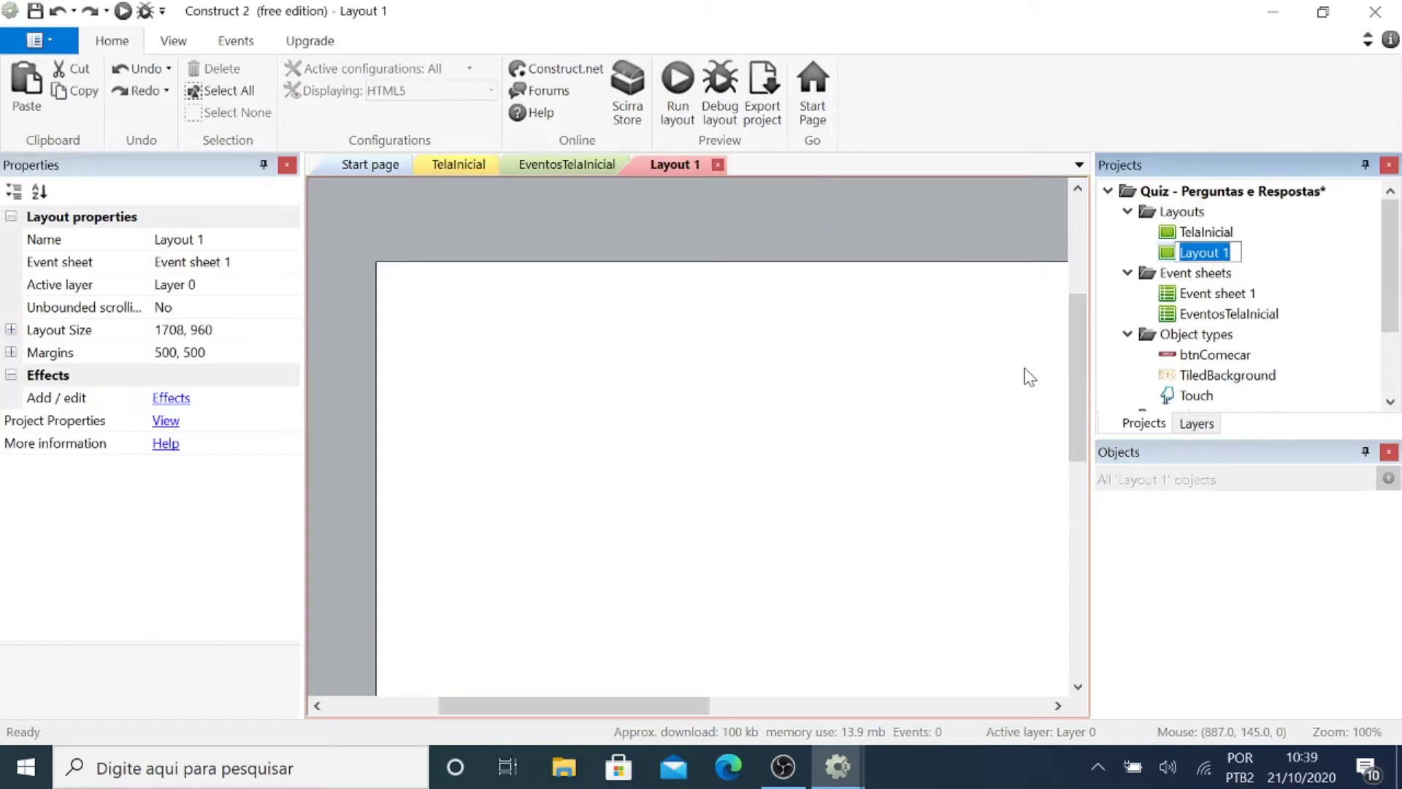
# Name the new layout TelaQuiz and rename its event sheet, Event sheet 1, as EventosTelaQuiz.
pyautogui.write('TelaQuiz')
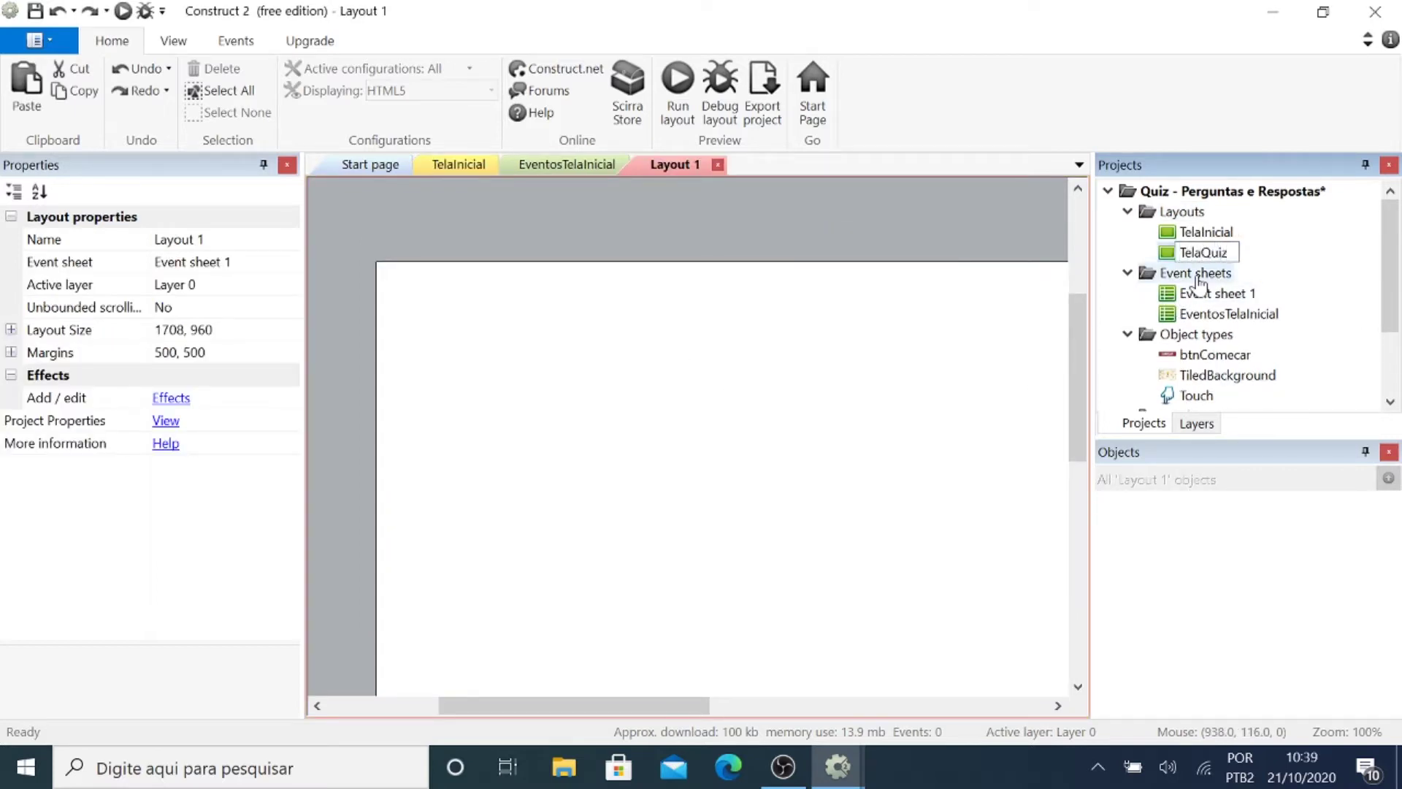
pyautogui.press('Return')
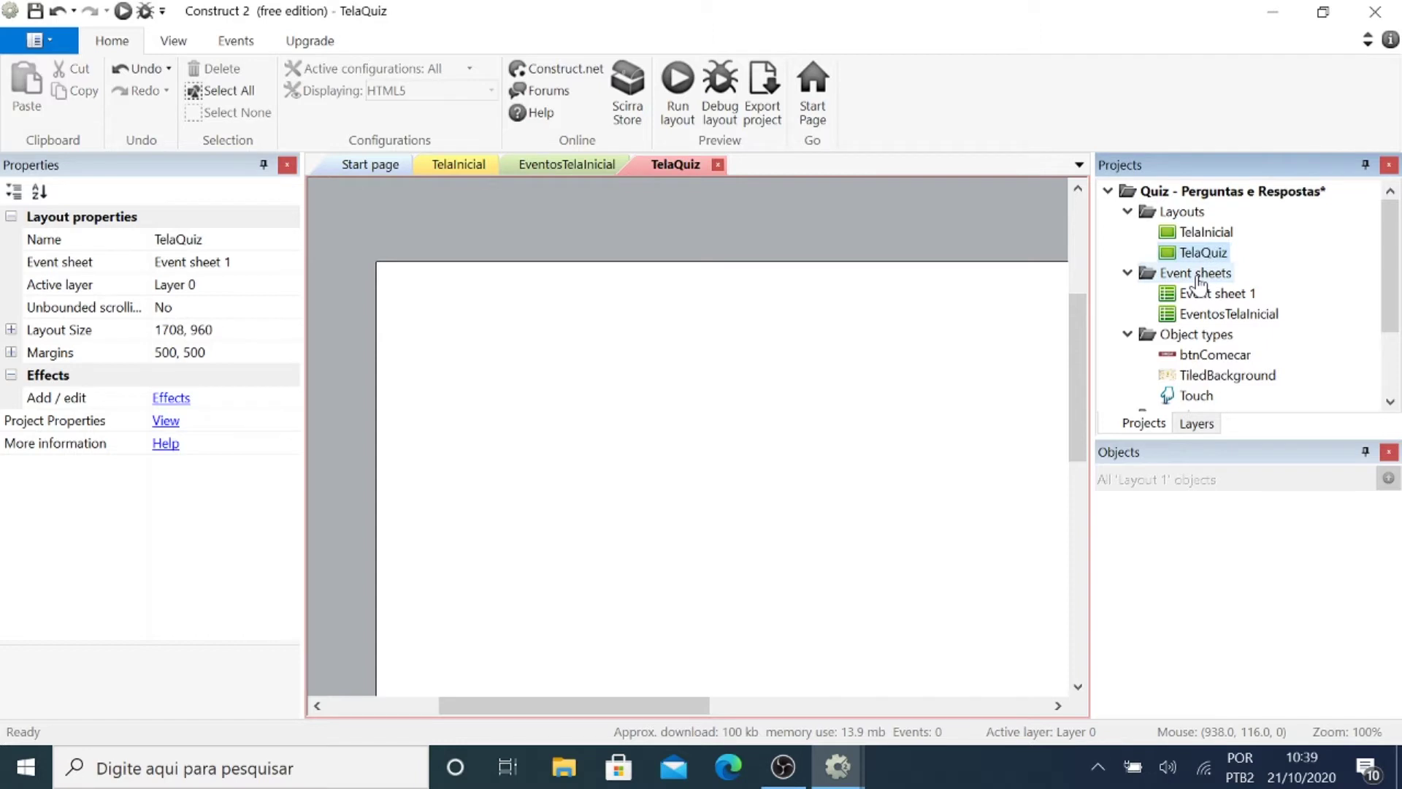
pyautogui.rightClick(1207, 321)
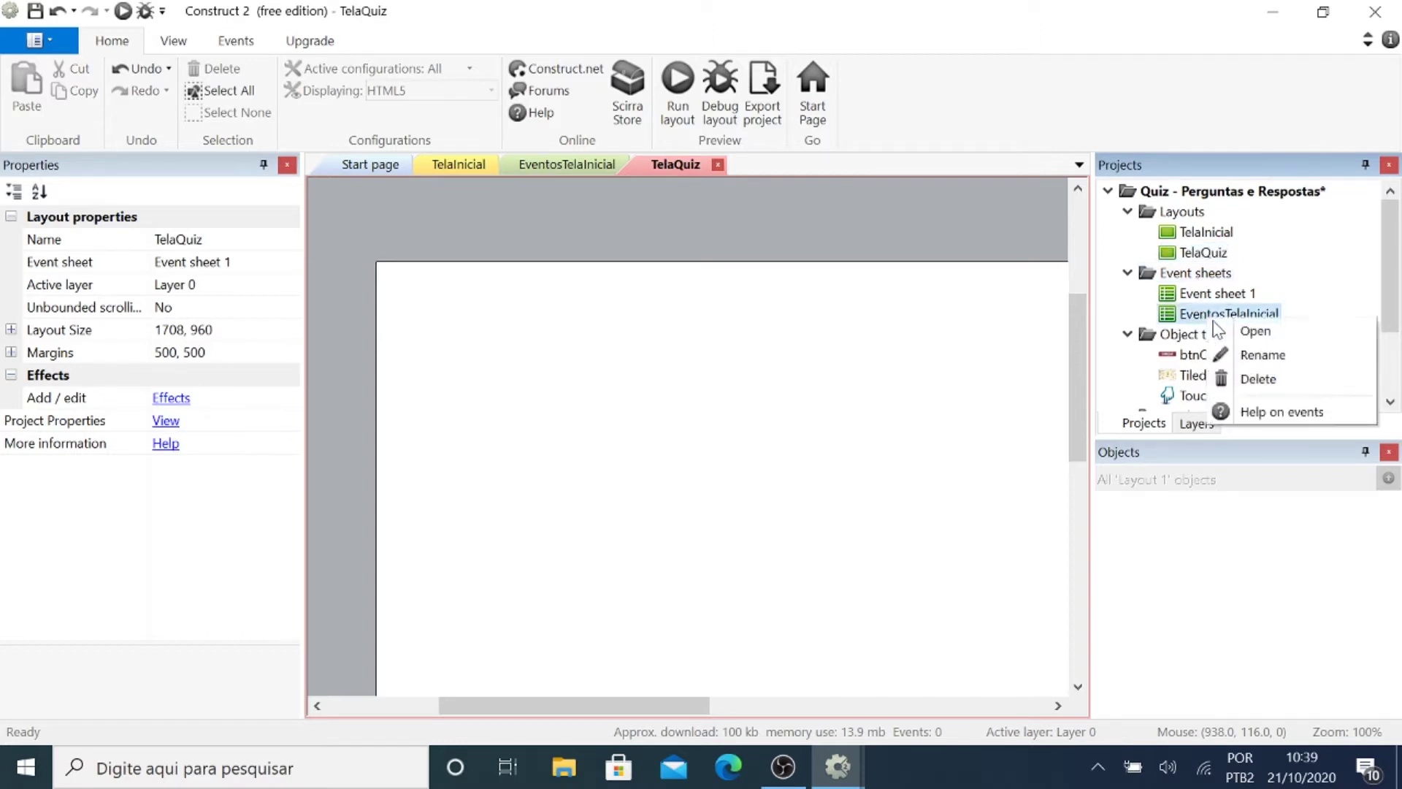
pyautogui.click(1266, 356)
pyautogui.press('BackSpace')
pyautogui.write('Eventos ')
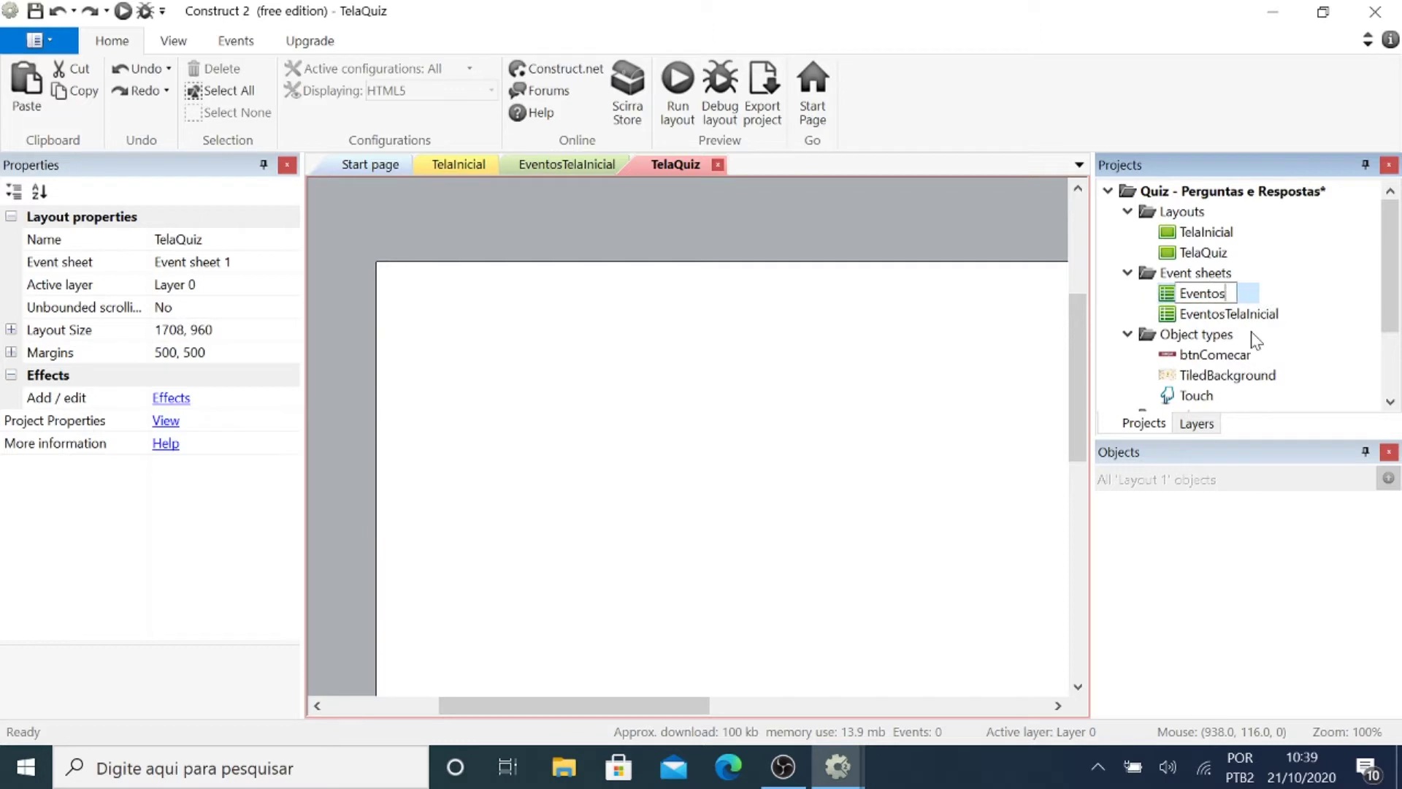
pyautogui.write('TelaQuiz')
pyautogui.press('Return')
# Set the size of the TelaQuiz layout to 1280, 800.
pyautogui.click(1203, 252)
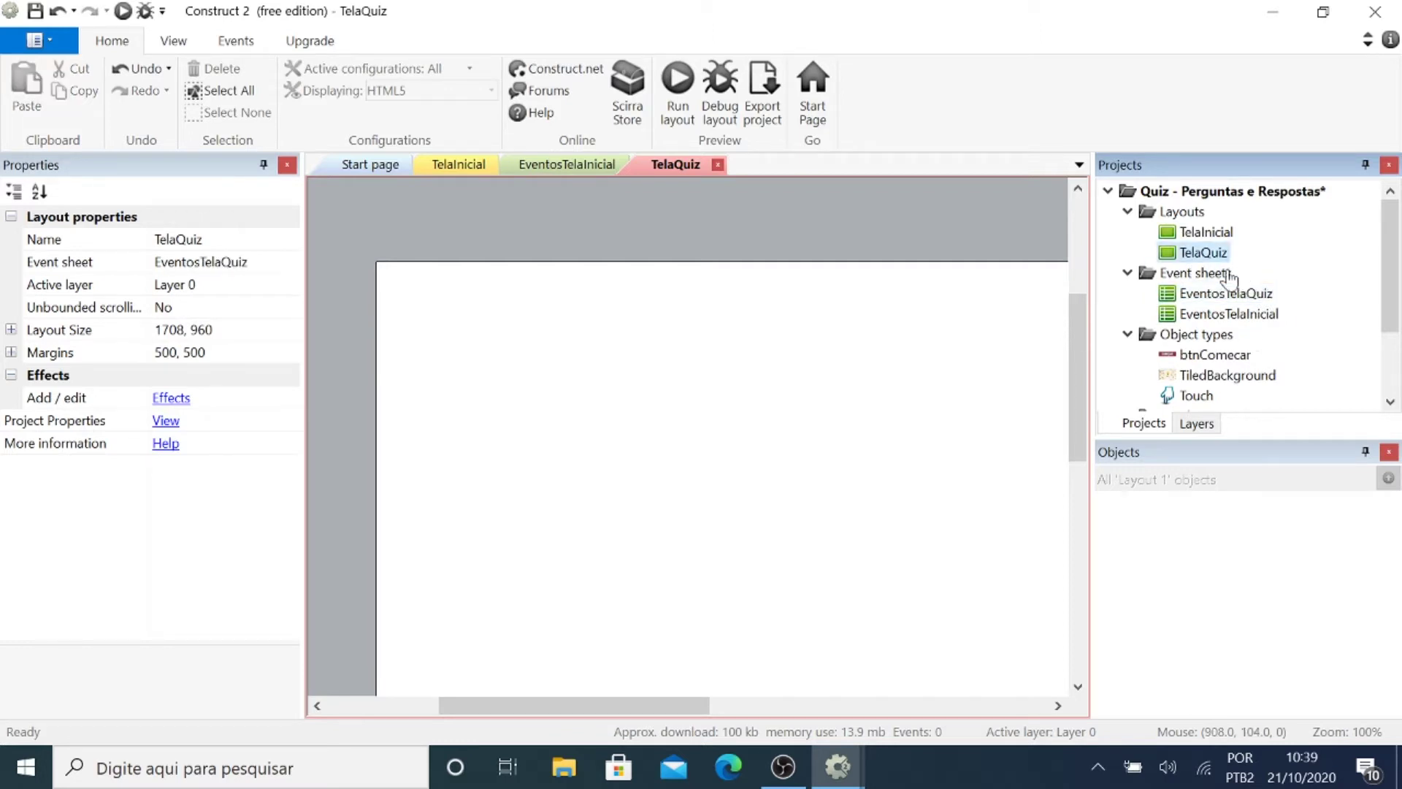
pyautogui.keyDown('ctrl'); pyautogui.scroll(-6, 949, 511); pyautogui.keyUp('ctrl')
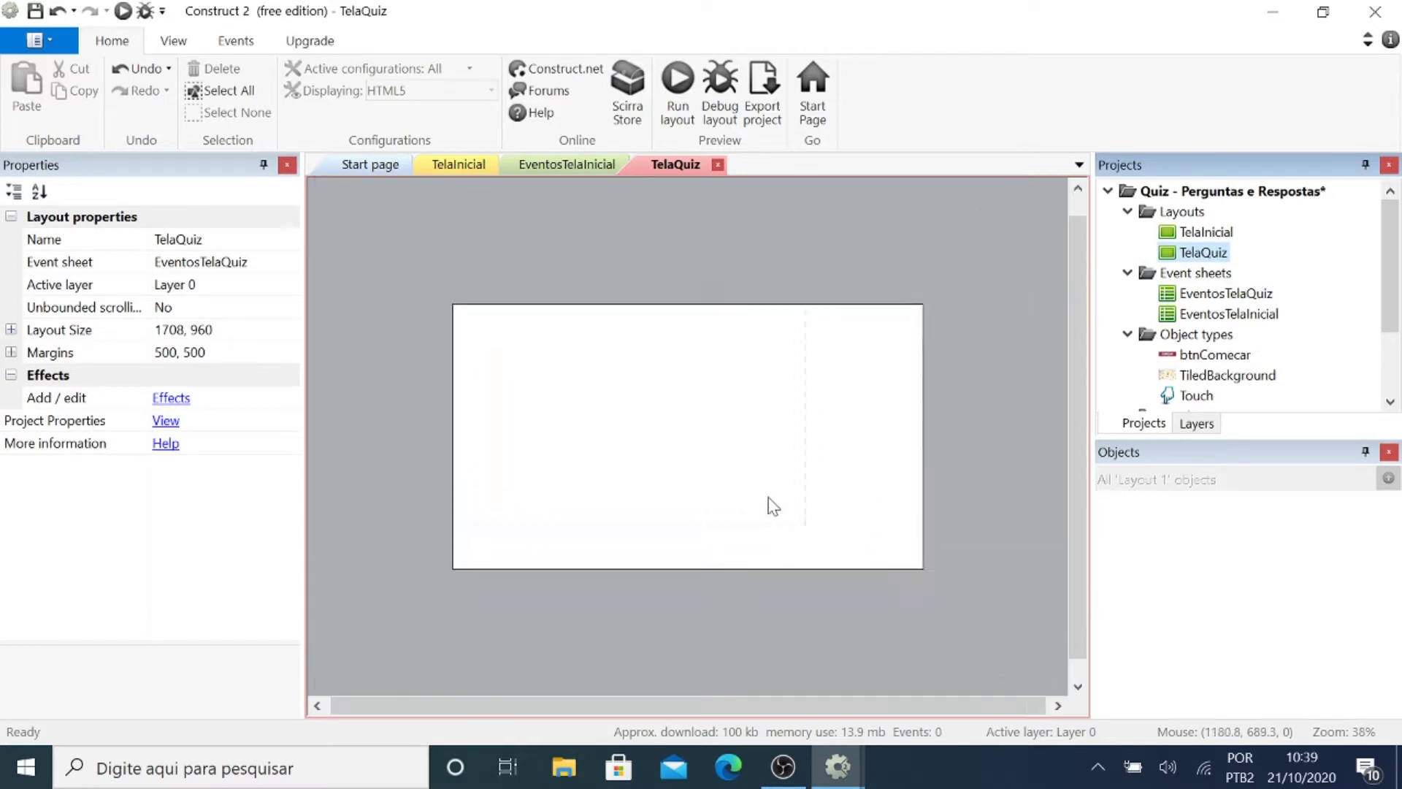
pyautogui.keyDown('ctrl'); pyautogui.scroll(3, 773, 504); pyautogui.keyUp('ctrl')
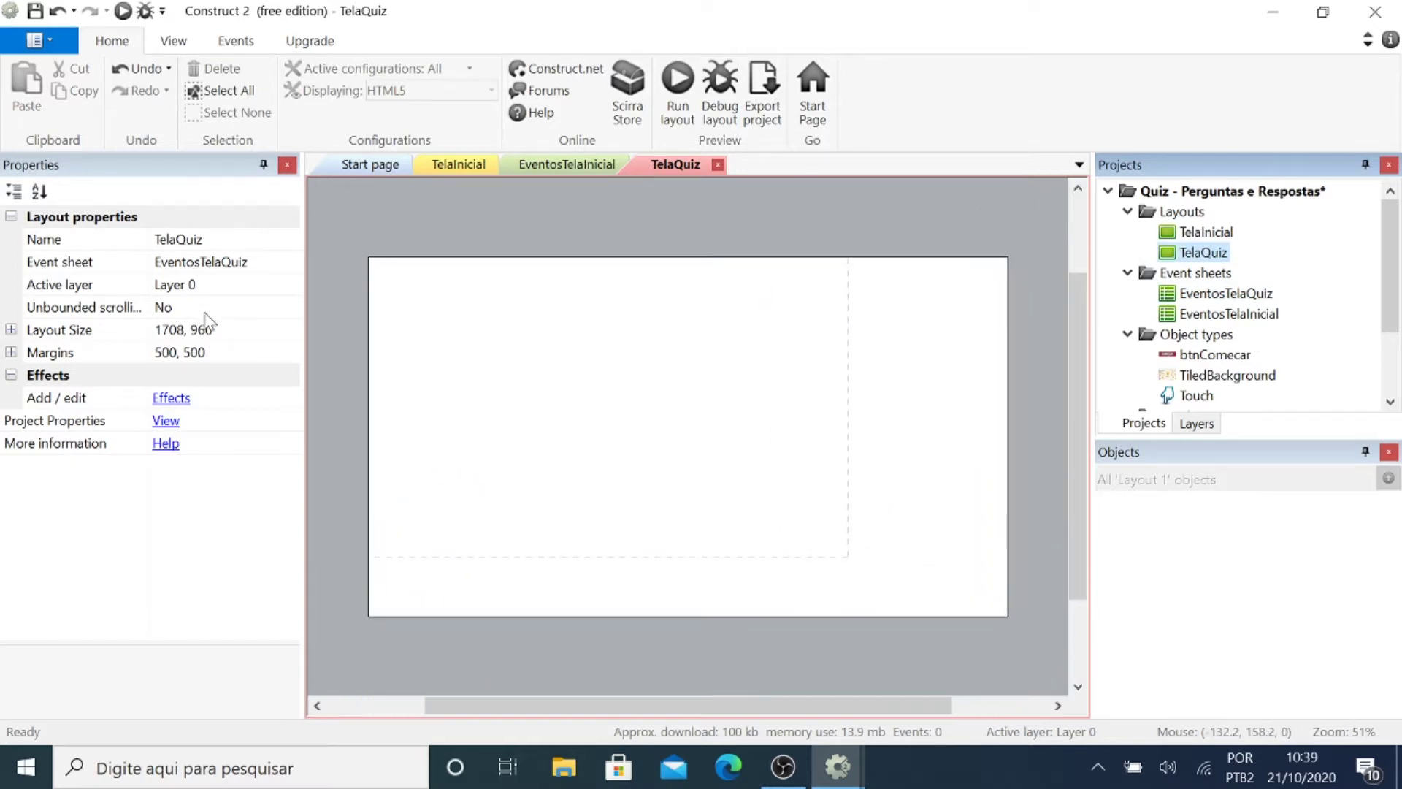
pyautogui.click(220, 335)
pyautogui.write('1280, 800')
pyautogui.press('Return')
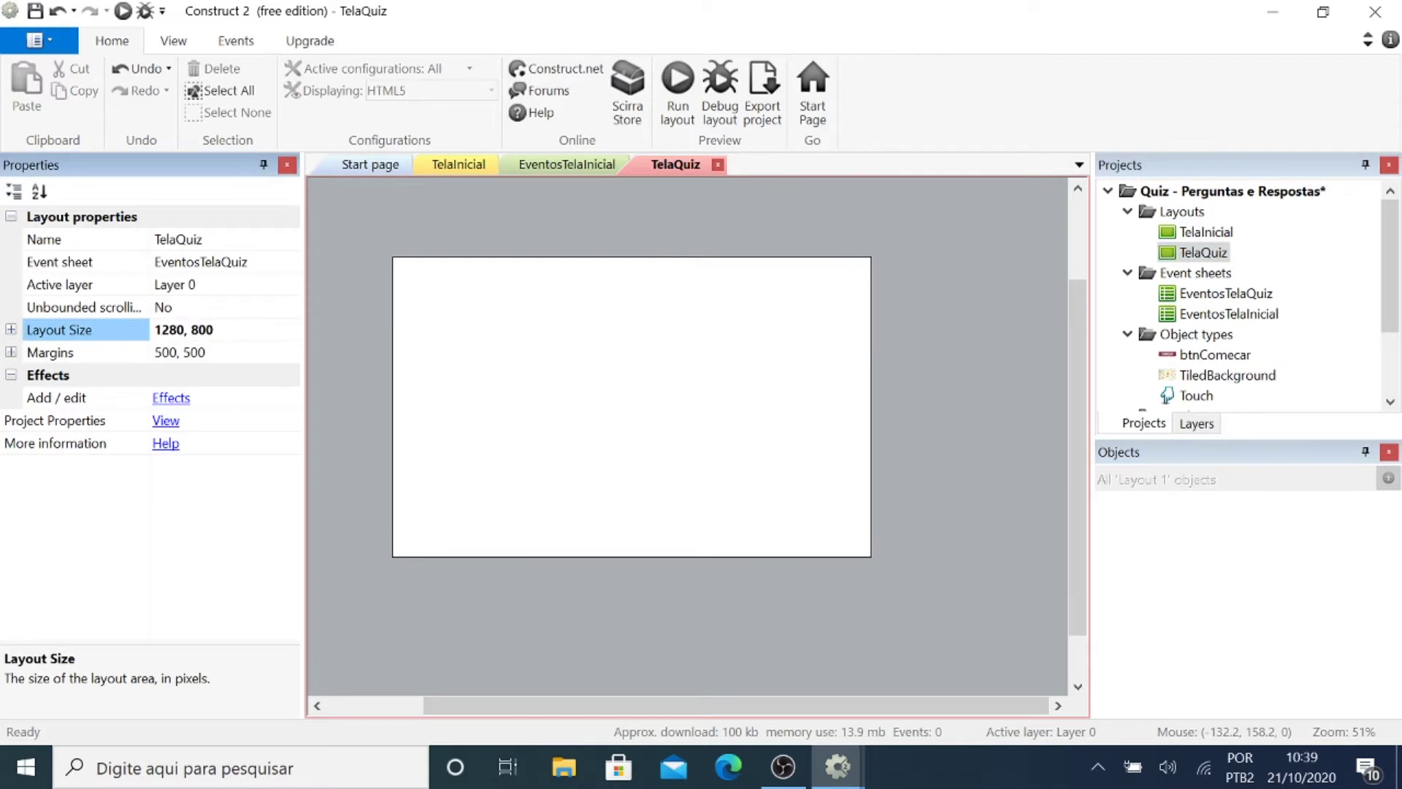
pyautogui.keyDown('ctrl'); pyautogui.scroll(2, 379, 363); pyautogui.keyUp('ctrl')
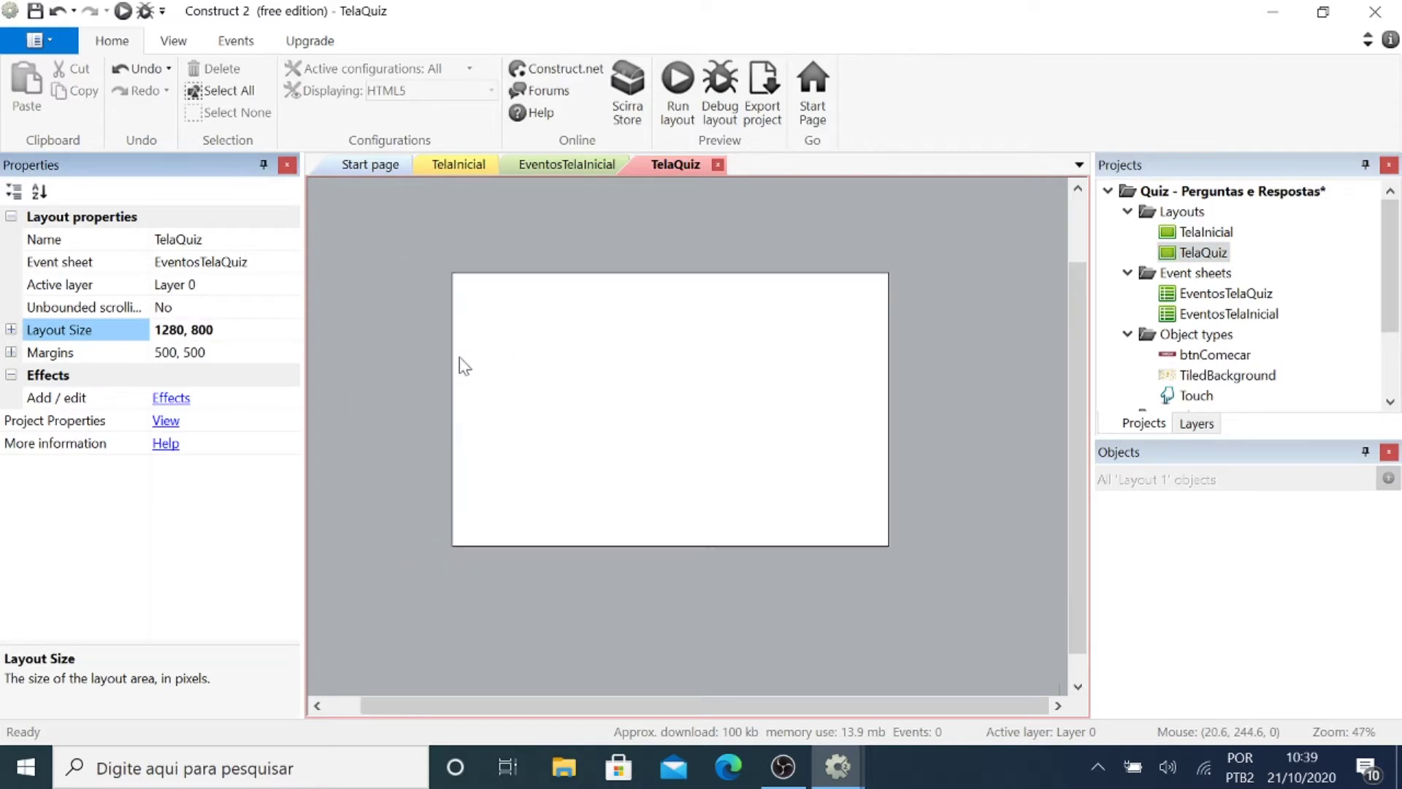
pyautogui.keyDown('ctrl'); pyautogui.scroll(2, 368, 249); pyautogui.keyUp('ctrl')
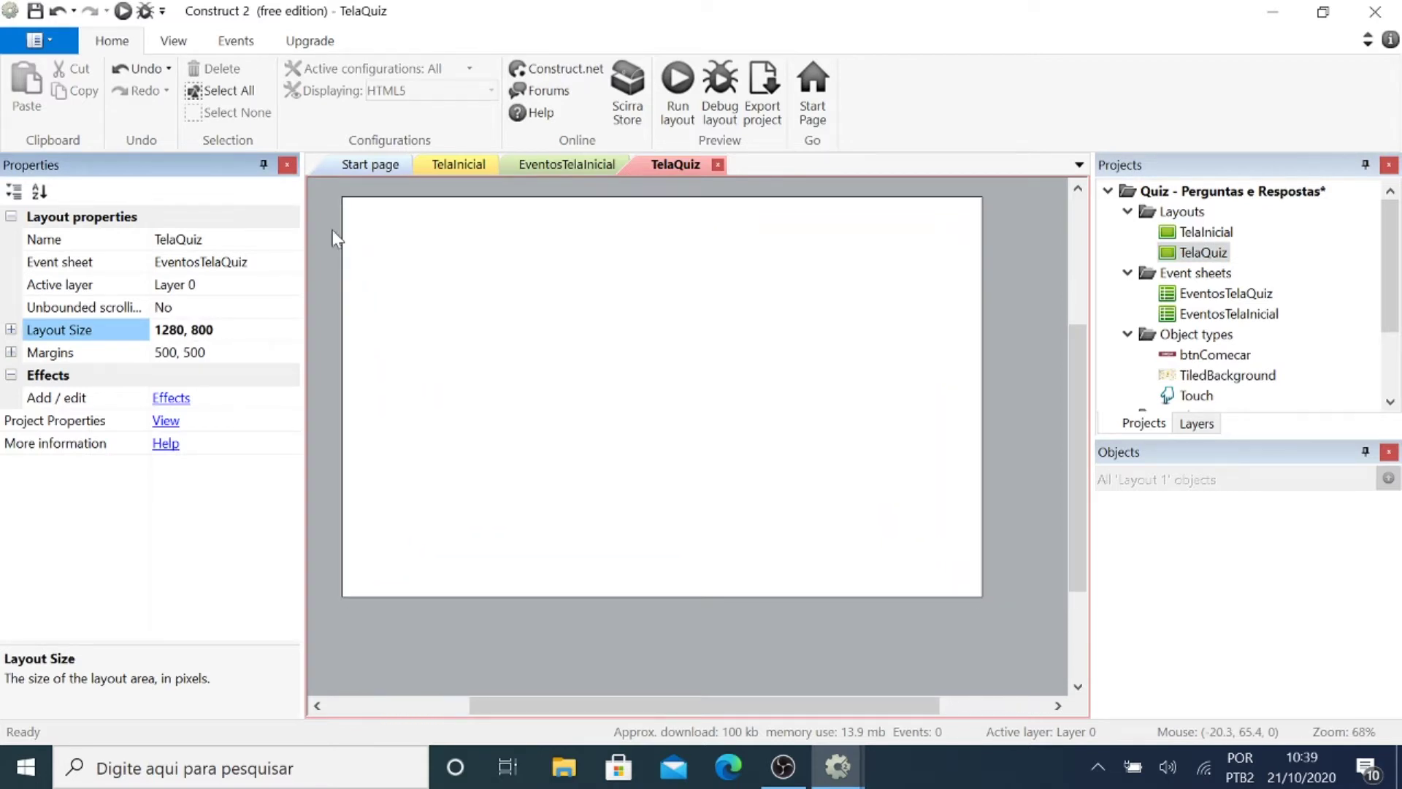
# Insert a Tiled Background object in the TelaQuiz layout, placed at about 402, 161.
pyautogui.scroll(1, 346, 276)
pyautogui.rightClick(375, 217)
pyautogui.click(431, 230)
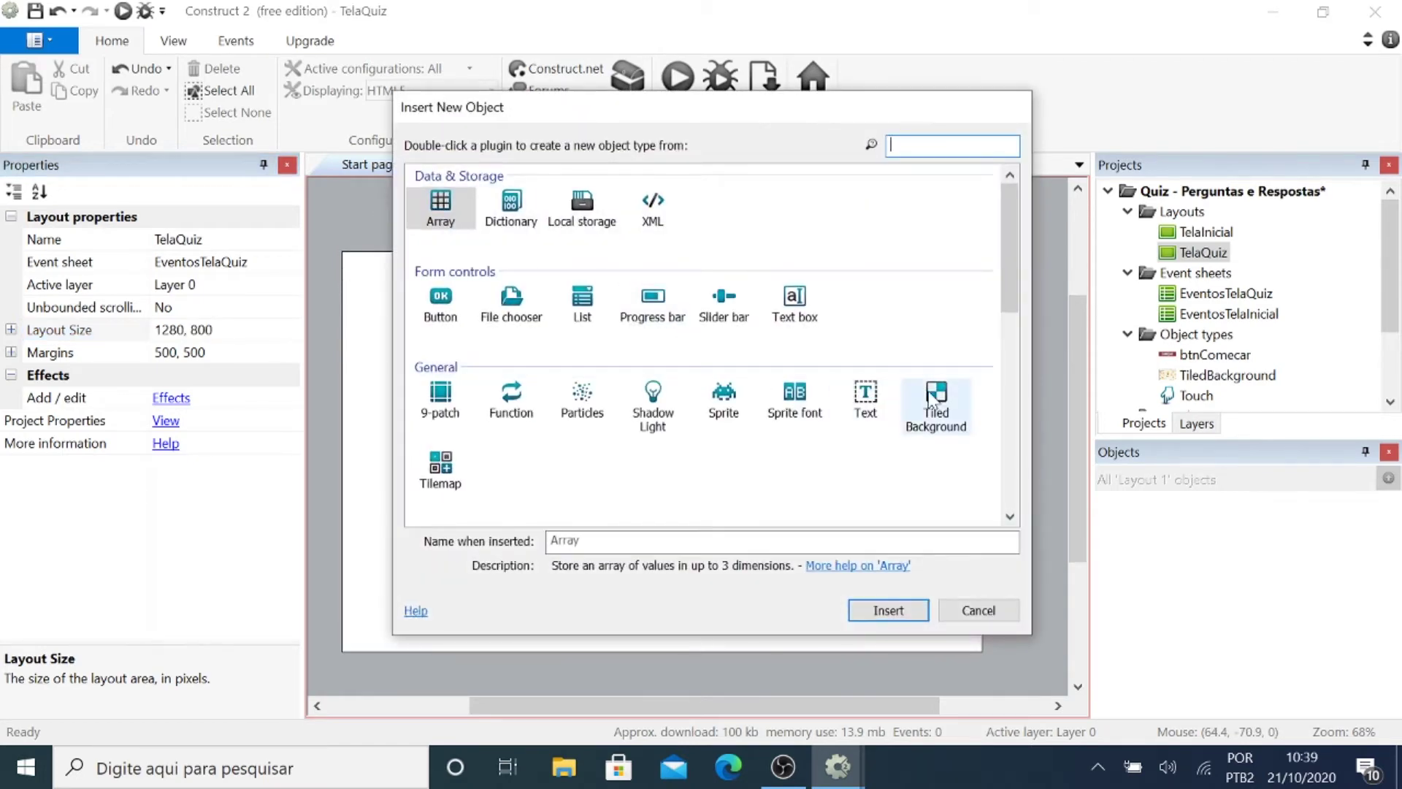
pyautogui.doubleClick(937, 398)
pyautogui.click(548, 331)
pyautogui.click(313, 319)
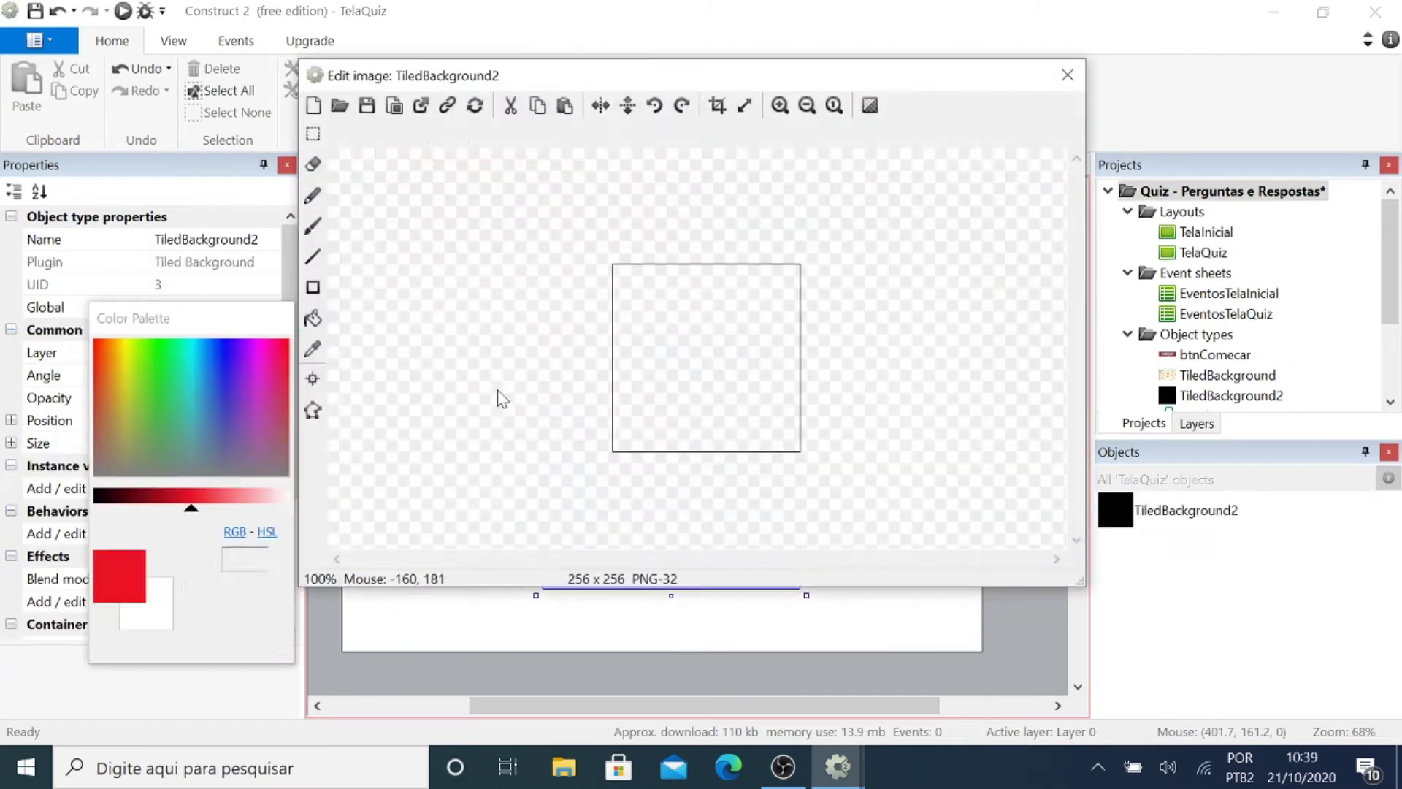
# Load the fundoPontuacao image into the new tiled background and close the image editor.
pyautogui.click(341, 106)
pyautogui.moveTo(1025, 179); pyautogui.dragTo(1035, 300)
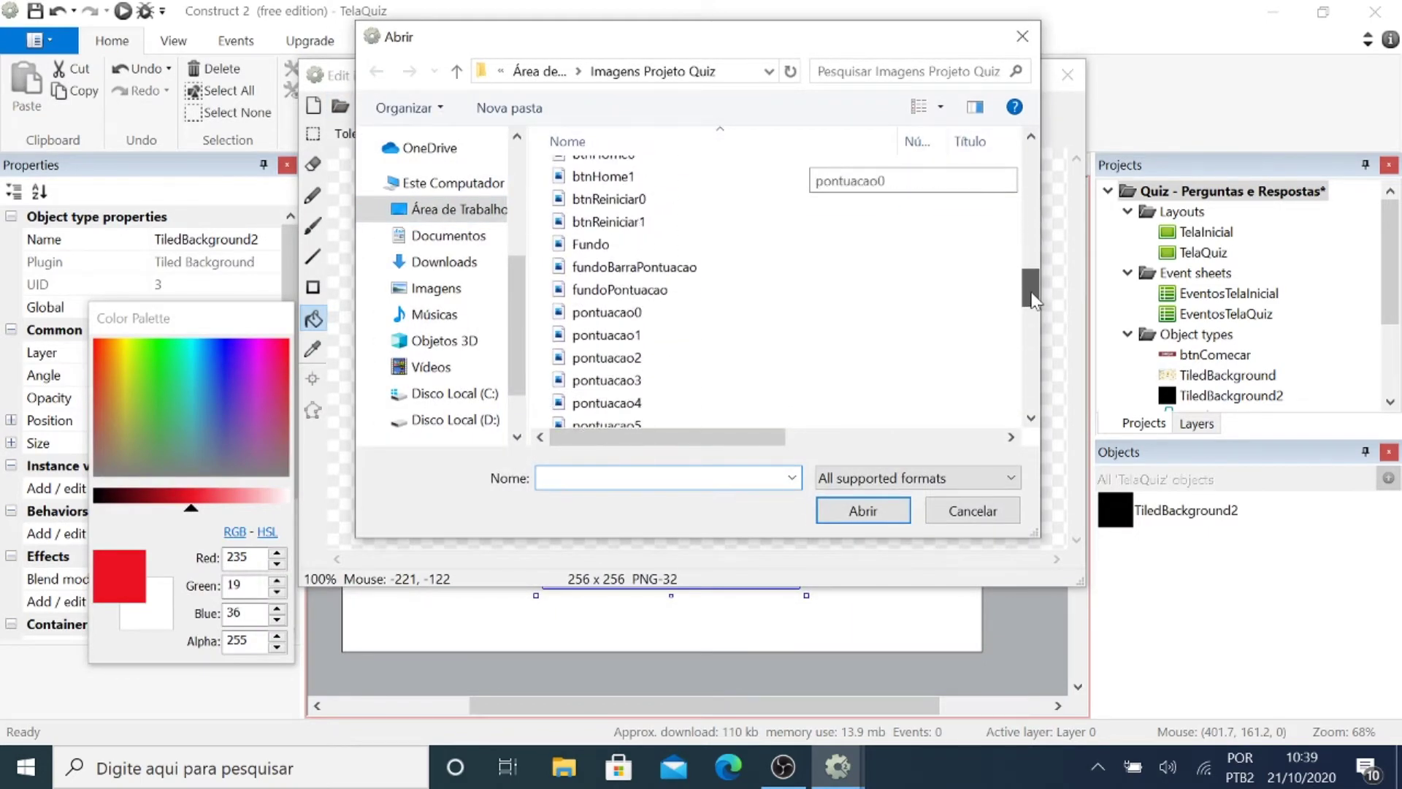
pyautogui.doubleClick(619, 289)
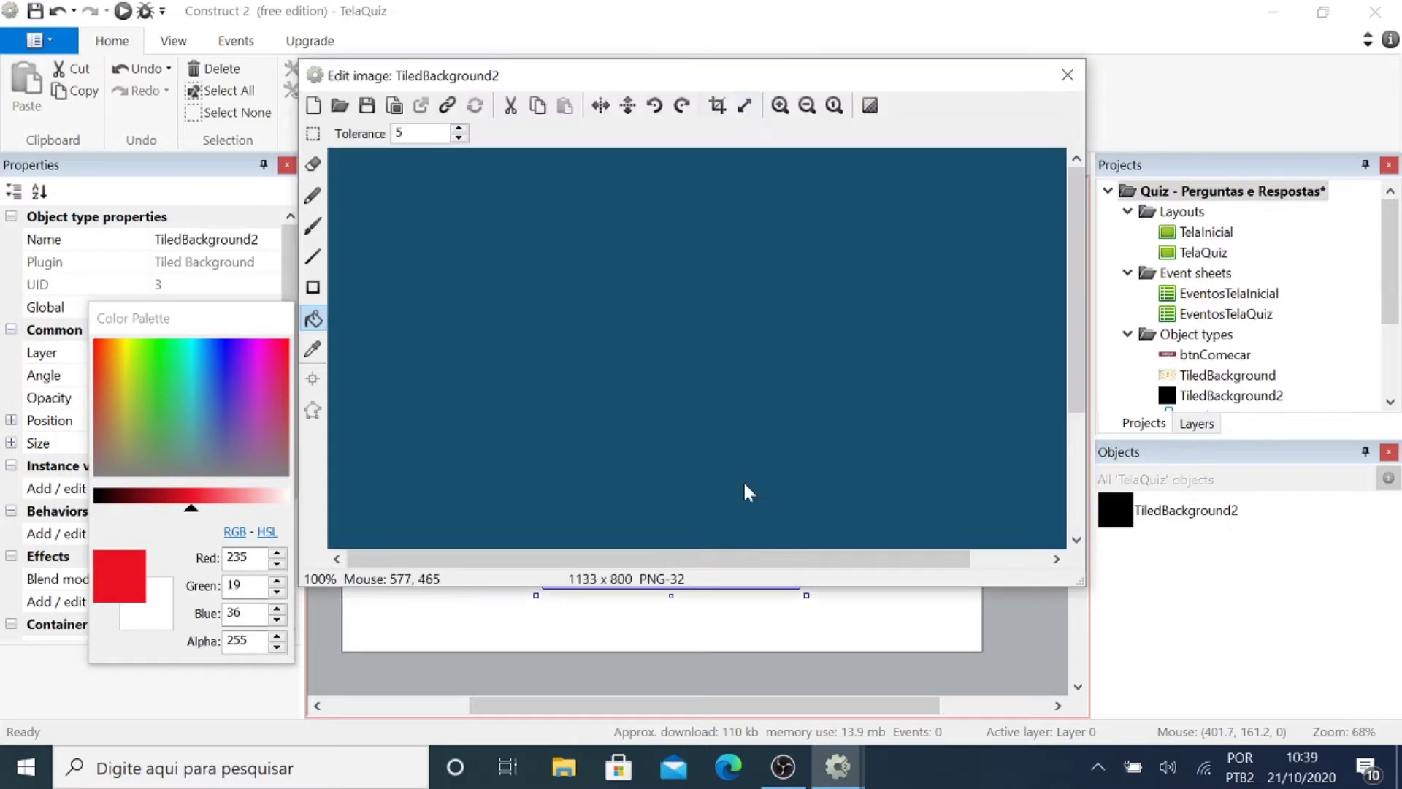
pyautogui.click(1066, 76)
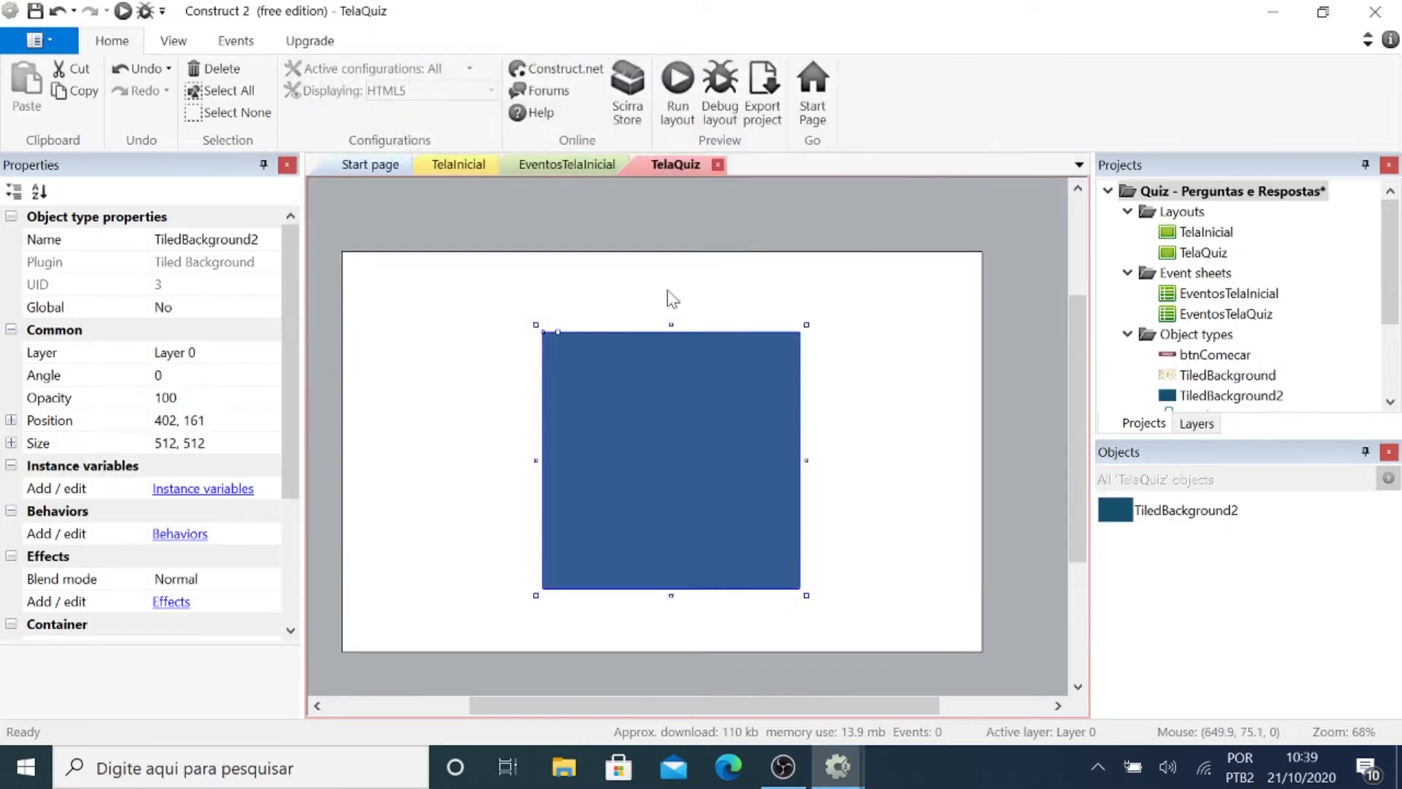
# Set the tiled background's position to 0, 0 and its size to 1280, 800 so it covers the layout.
pyautogui.click(229, 422)
pyautogui.write('0, 0')
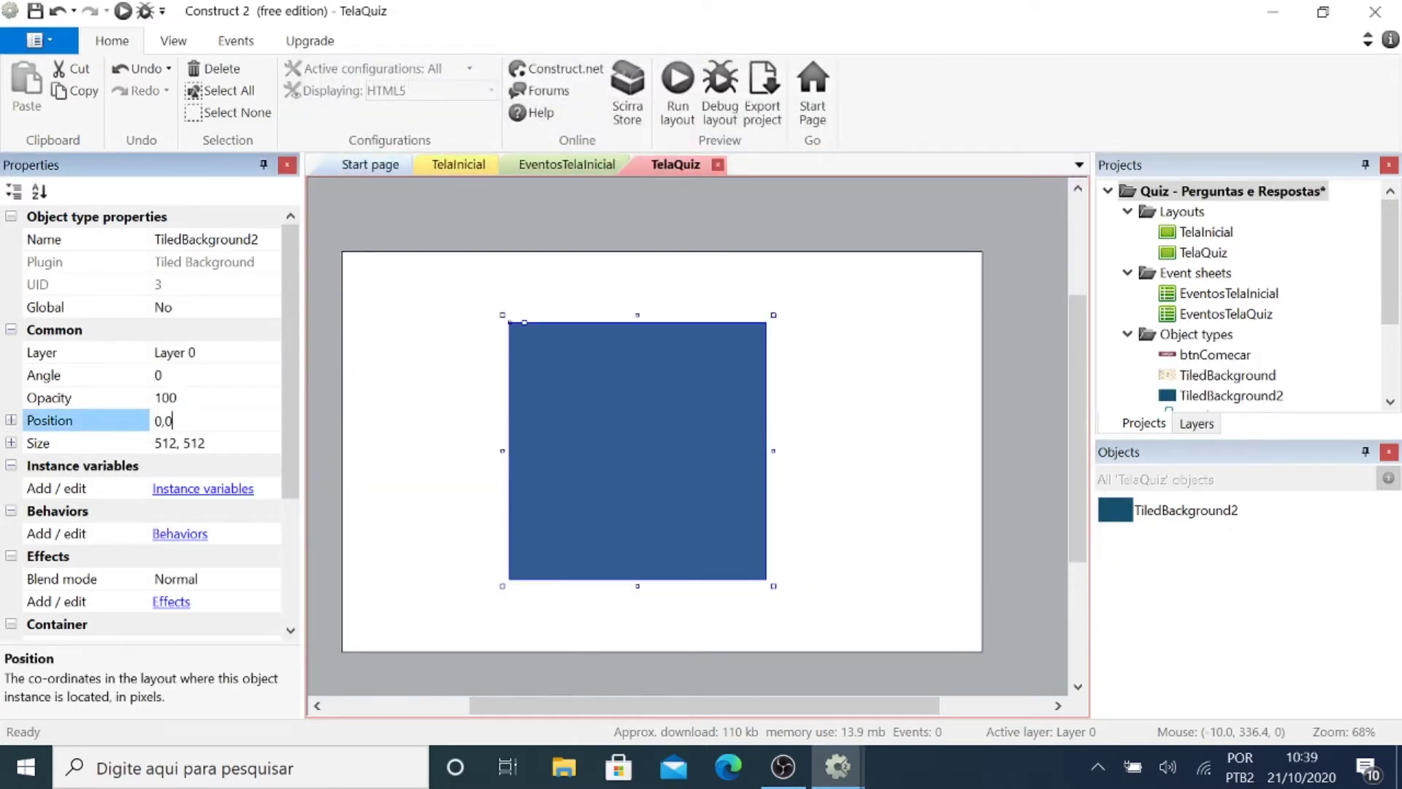
pyautogui.press('Return')
pyautogui.press('Tab')
pyautogui.write('1280, 800')
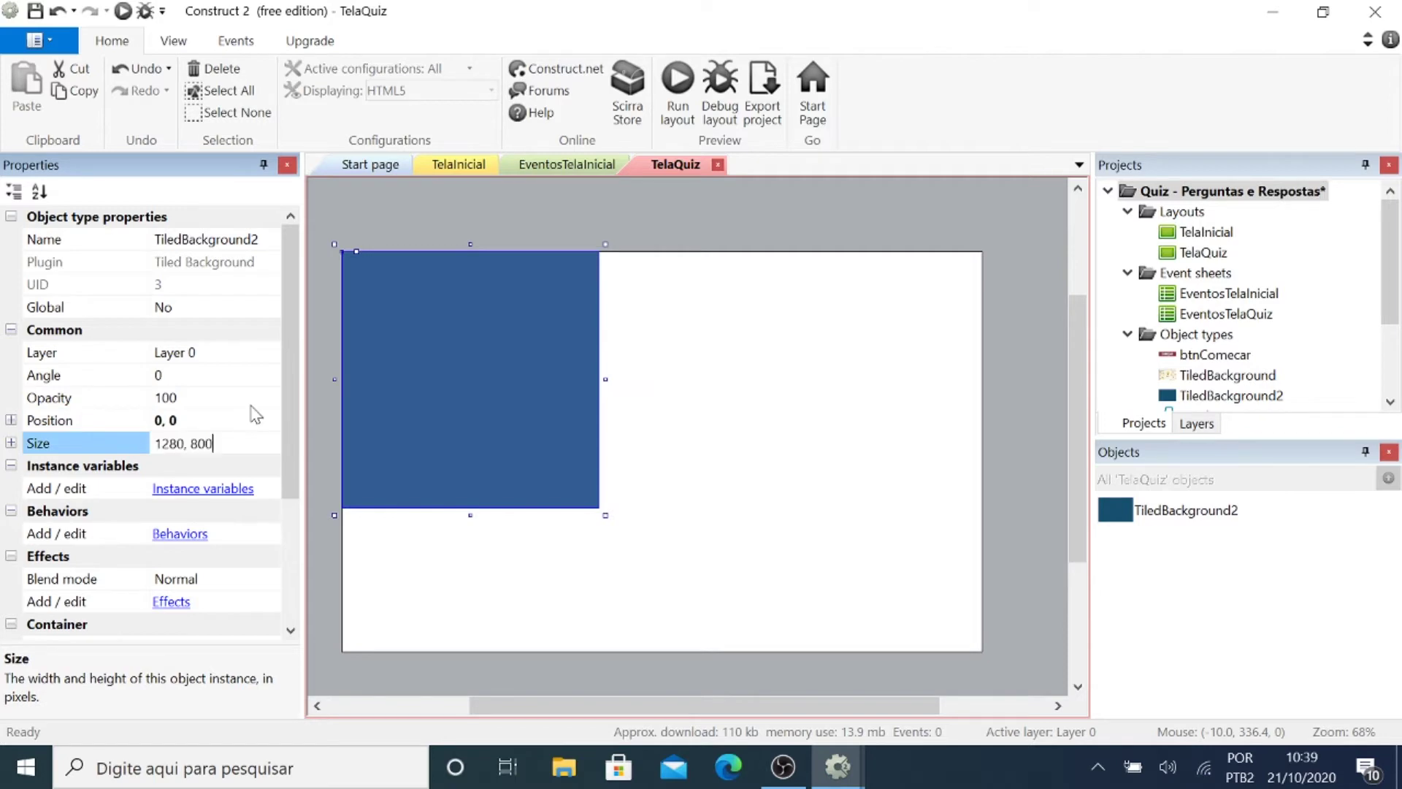
pyautogui.press('Return')
pyautogui.click(411, 220)
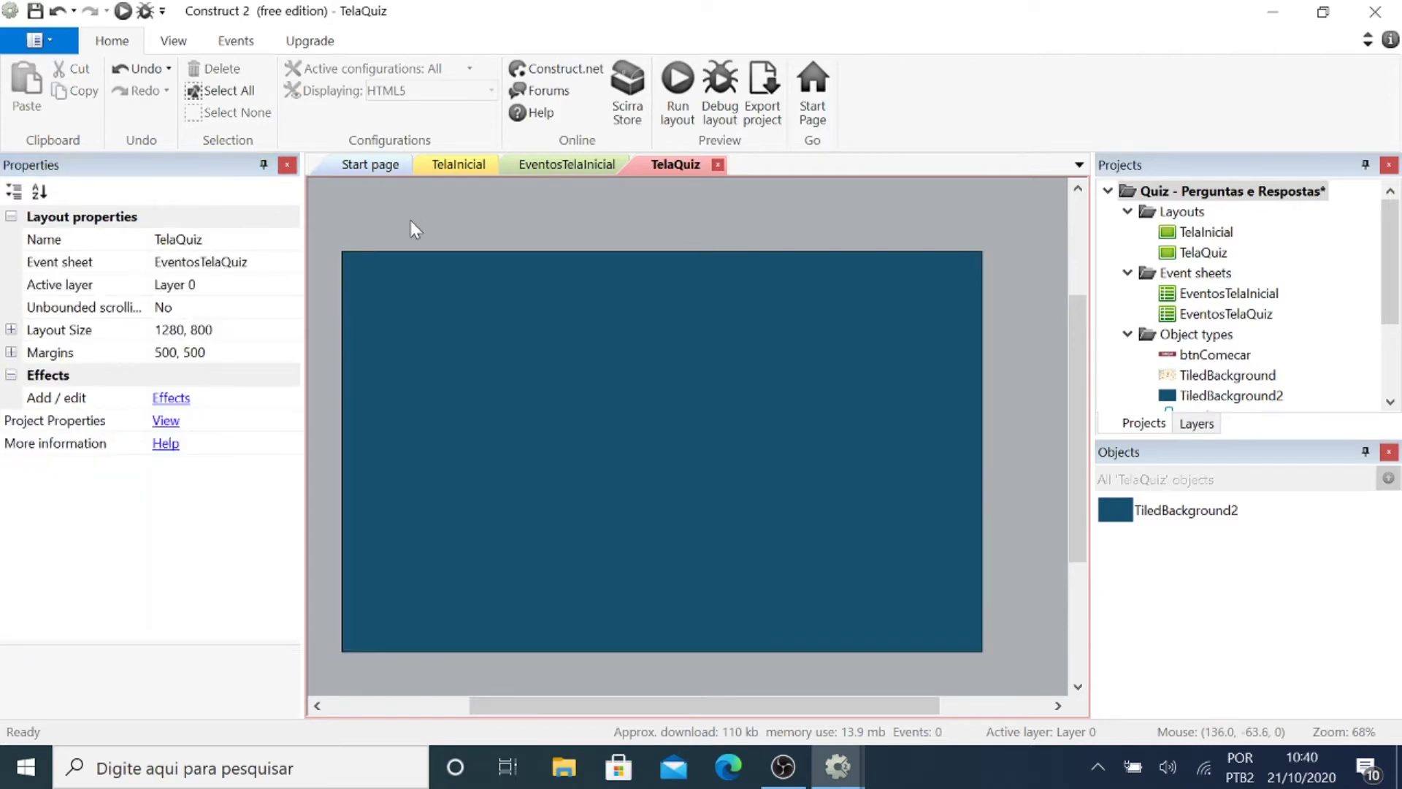
# Insert a Sprite object on the TelaQuiz layout, placed over the upper-left part of the background.
pyautogui.rightClick(413, 229)
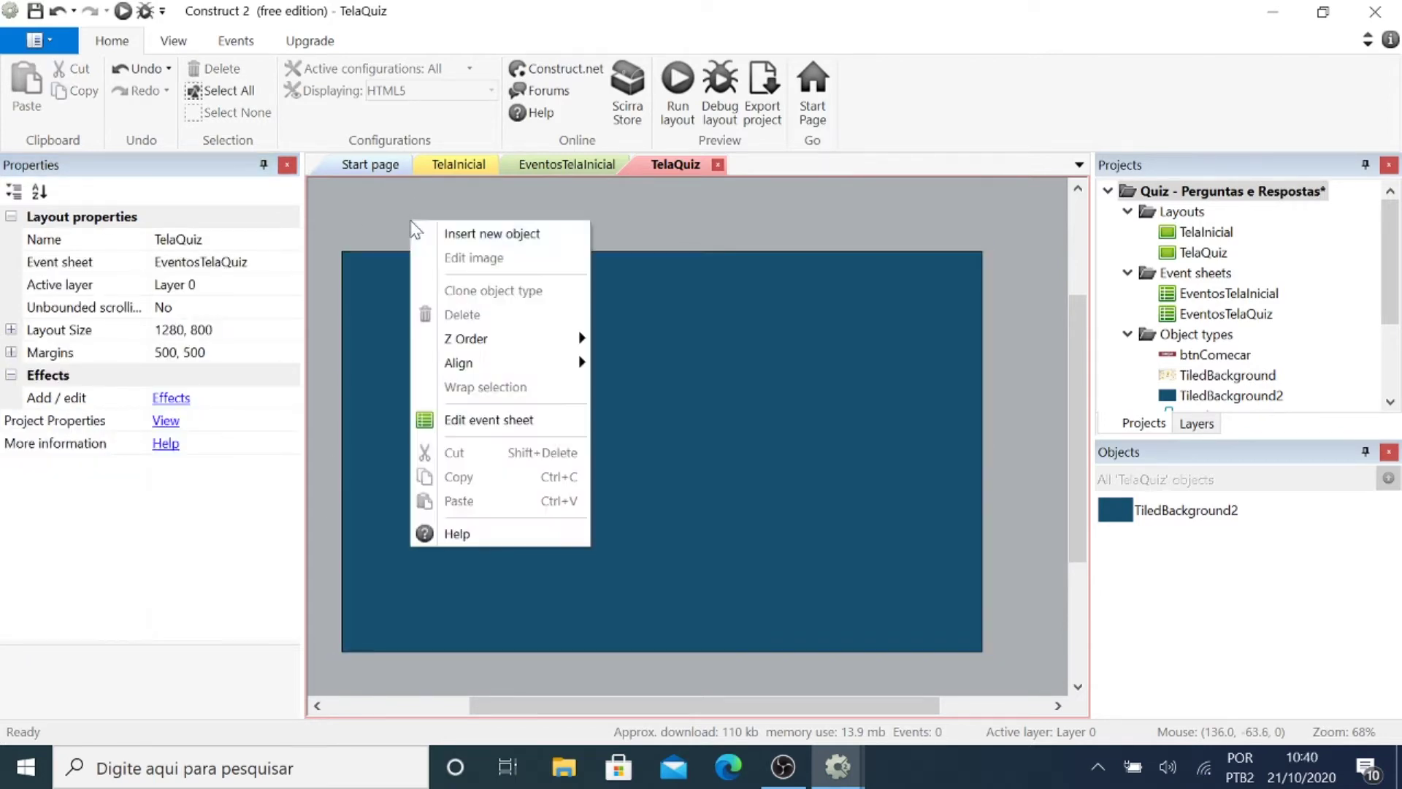
pyautogui.click(480, 234)
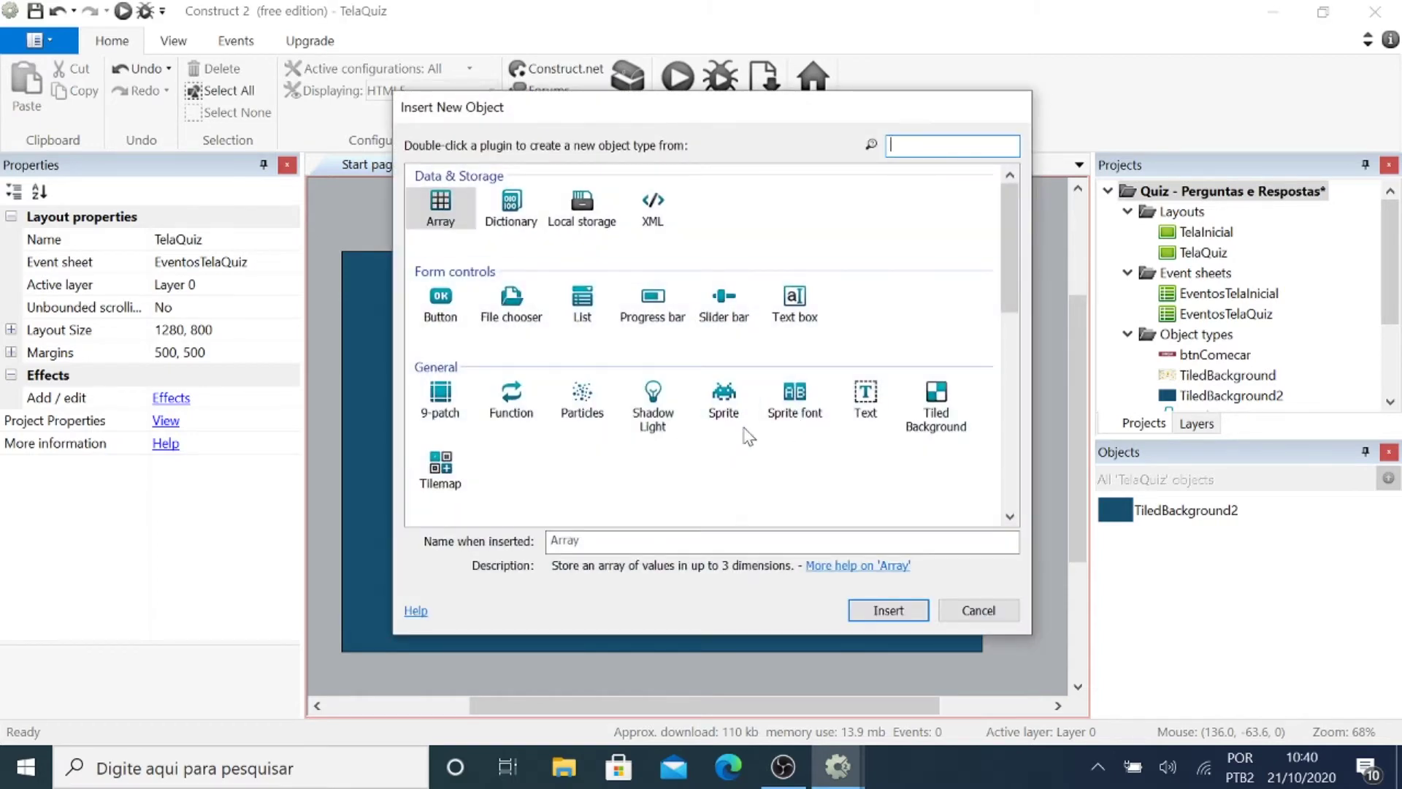
pyautogui.click(725, 403)
pyautogui.doubleClick(726, 402)
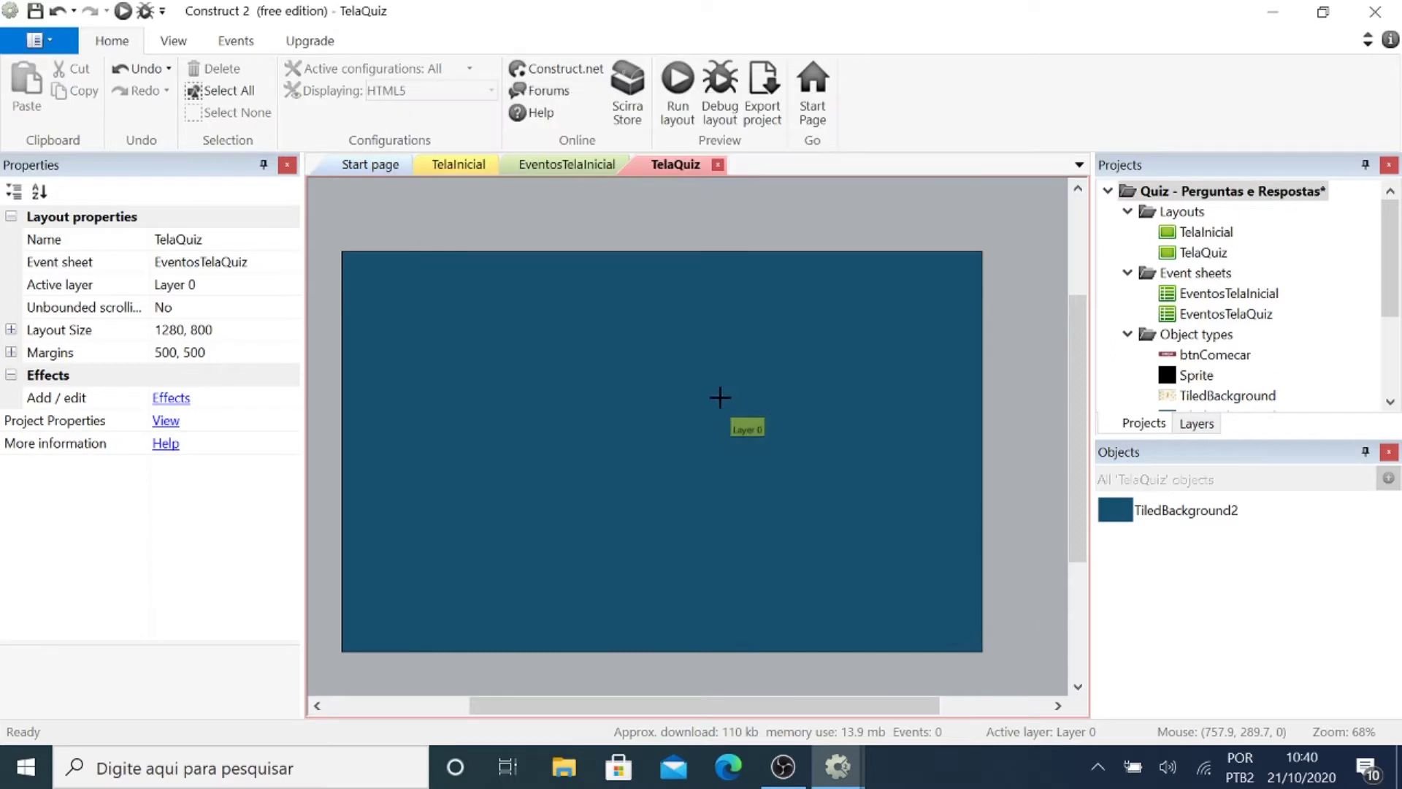
pyautogui.click(511, 343)
# Load the fundoBarraPontuacao image into the sprite and move it against the layout's left edge at about 60, 399.
pyautogui.click(339, 108)
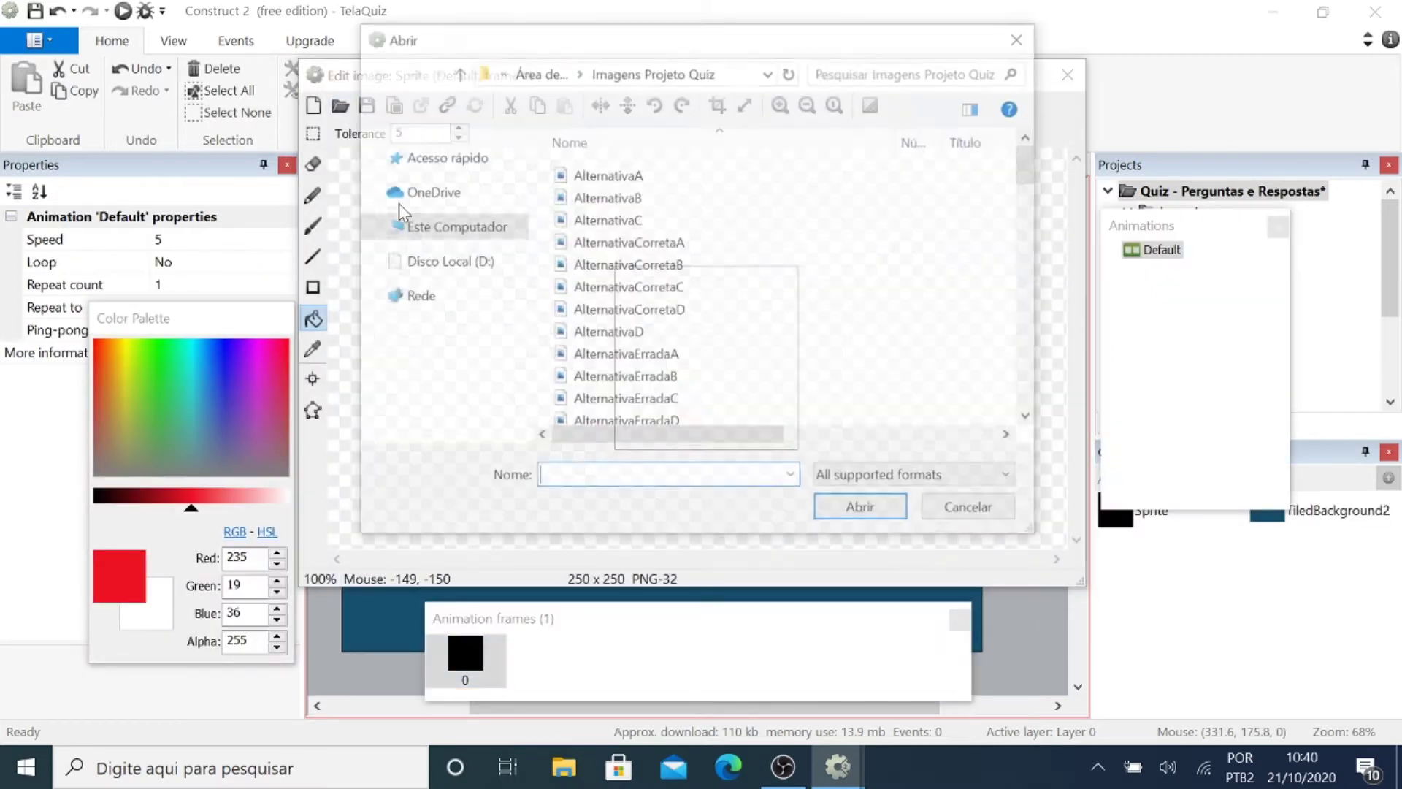
pyautogui.moveTo(1030, 159); pyautogui.dragTo(1033, 296)
pyautogui.click(686, 274)
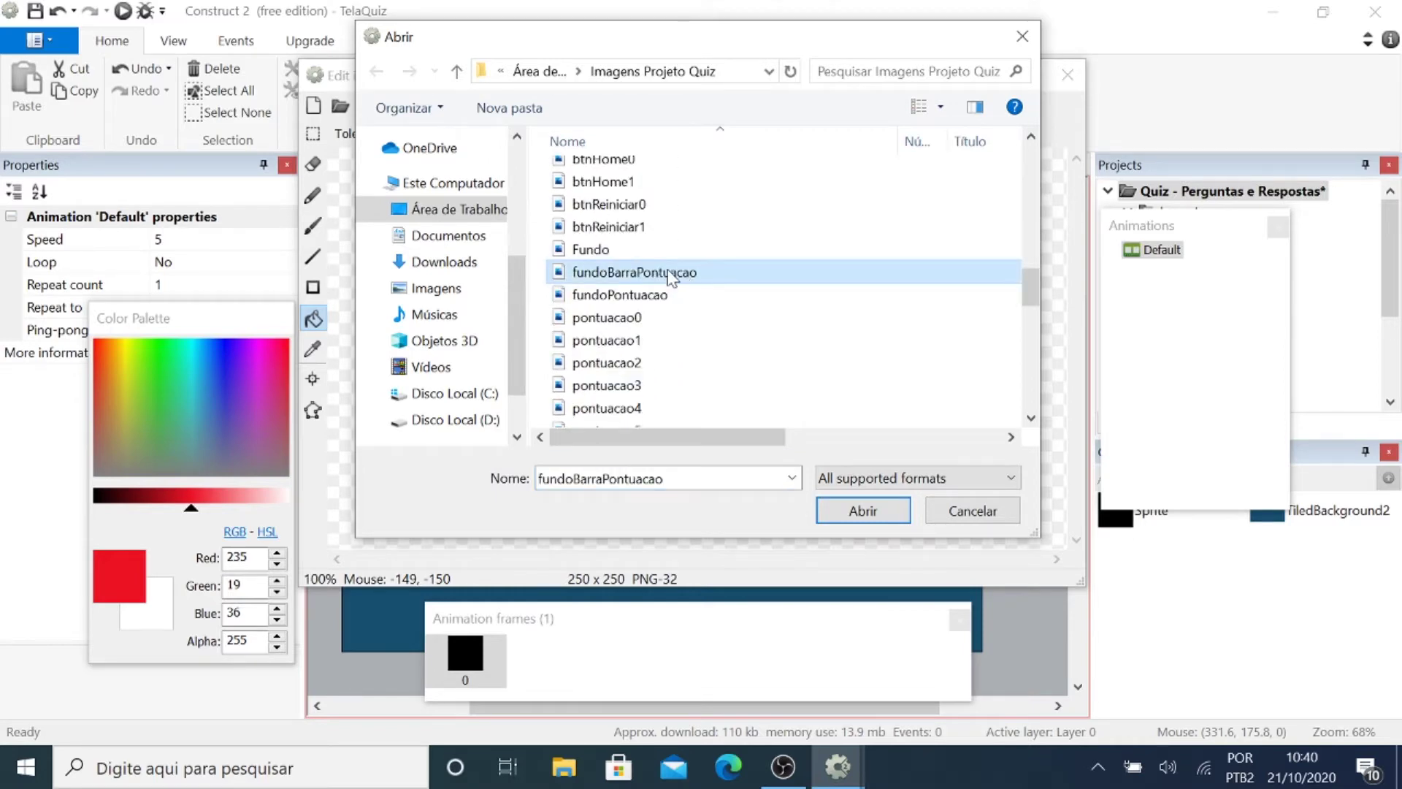
pyautogui.doubleClick(658, 278)
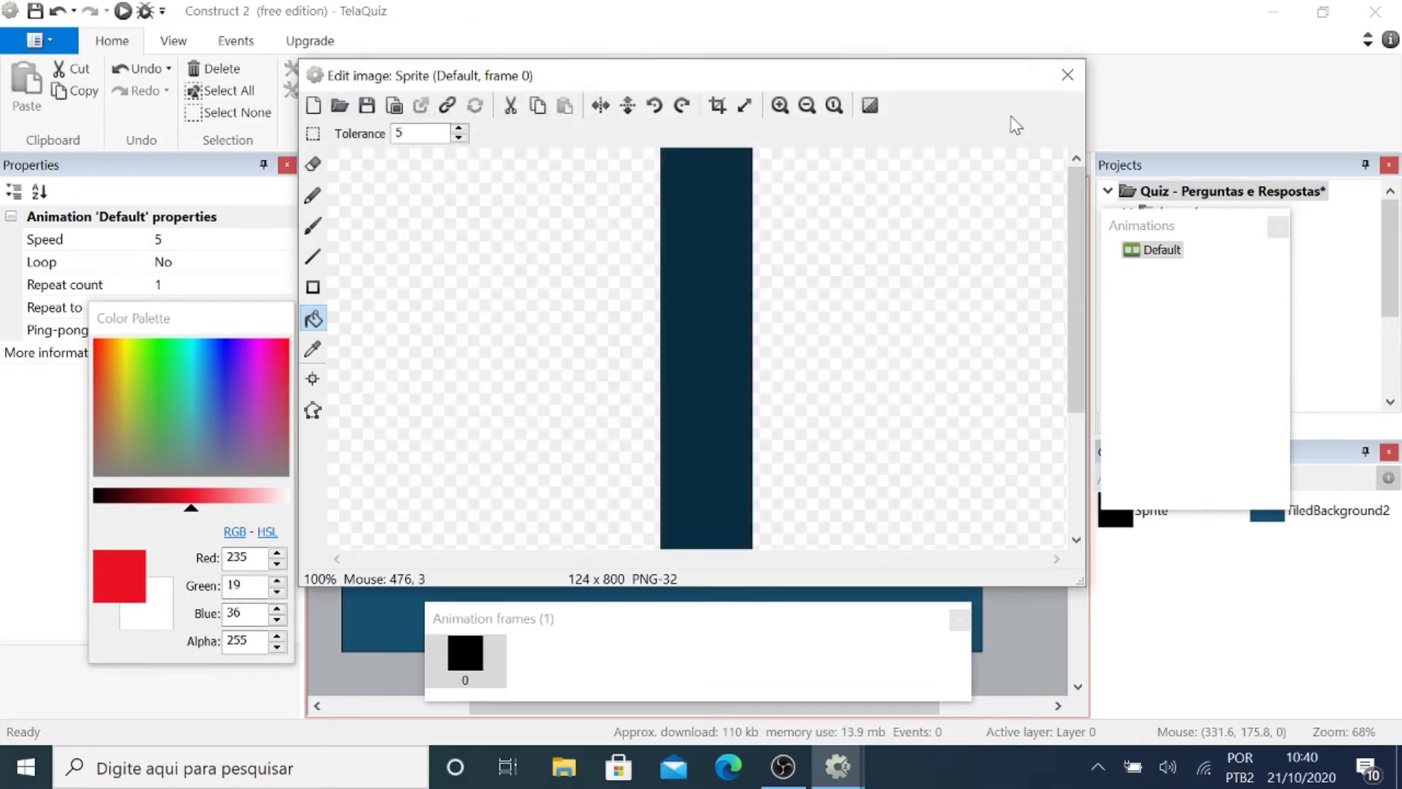
pyautogui.click(1068, 74)
pyautogui.moveTo(416, 356); pyautogui.dragTo(380, 341)
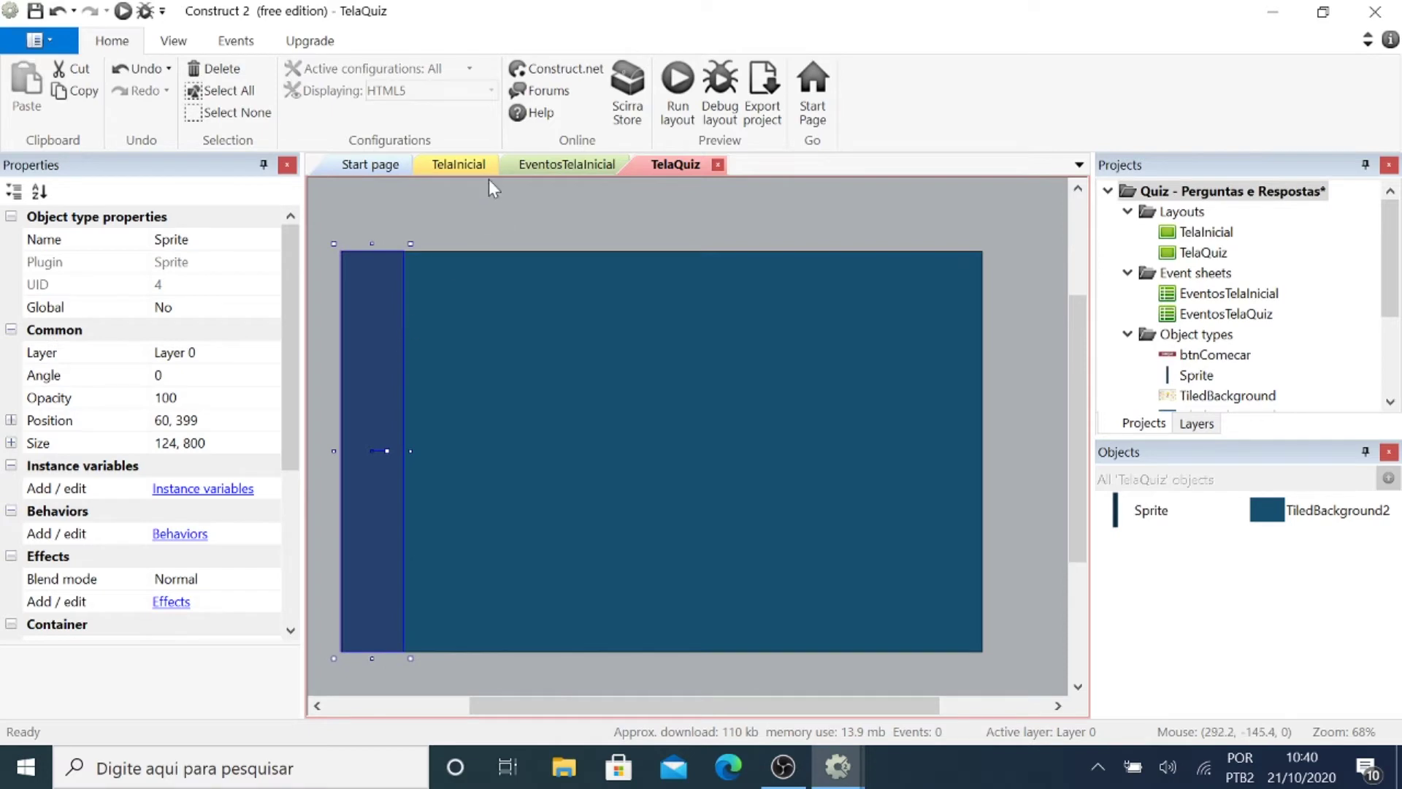
pyautogui.click(488, 203)
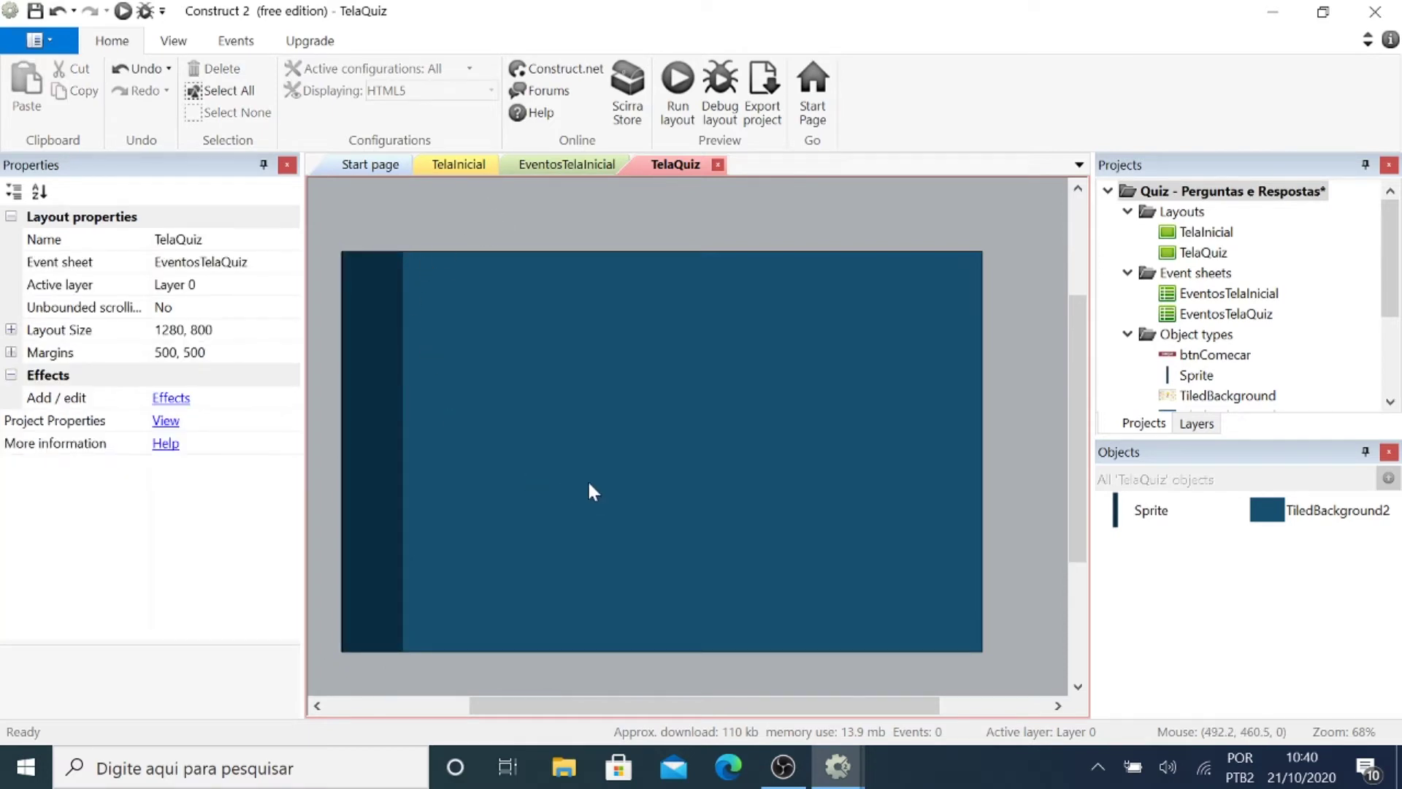
# Insert a second Sprite object in the TelaQuiz layout, placed just above the layout's upper edge.
pyautogui.rightClick(659, 215)
pyautogui.click(726, 227)
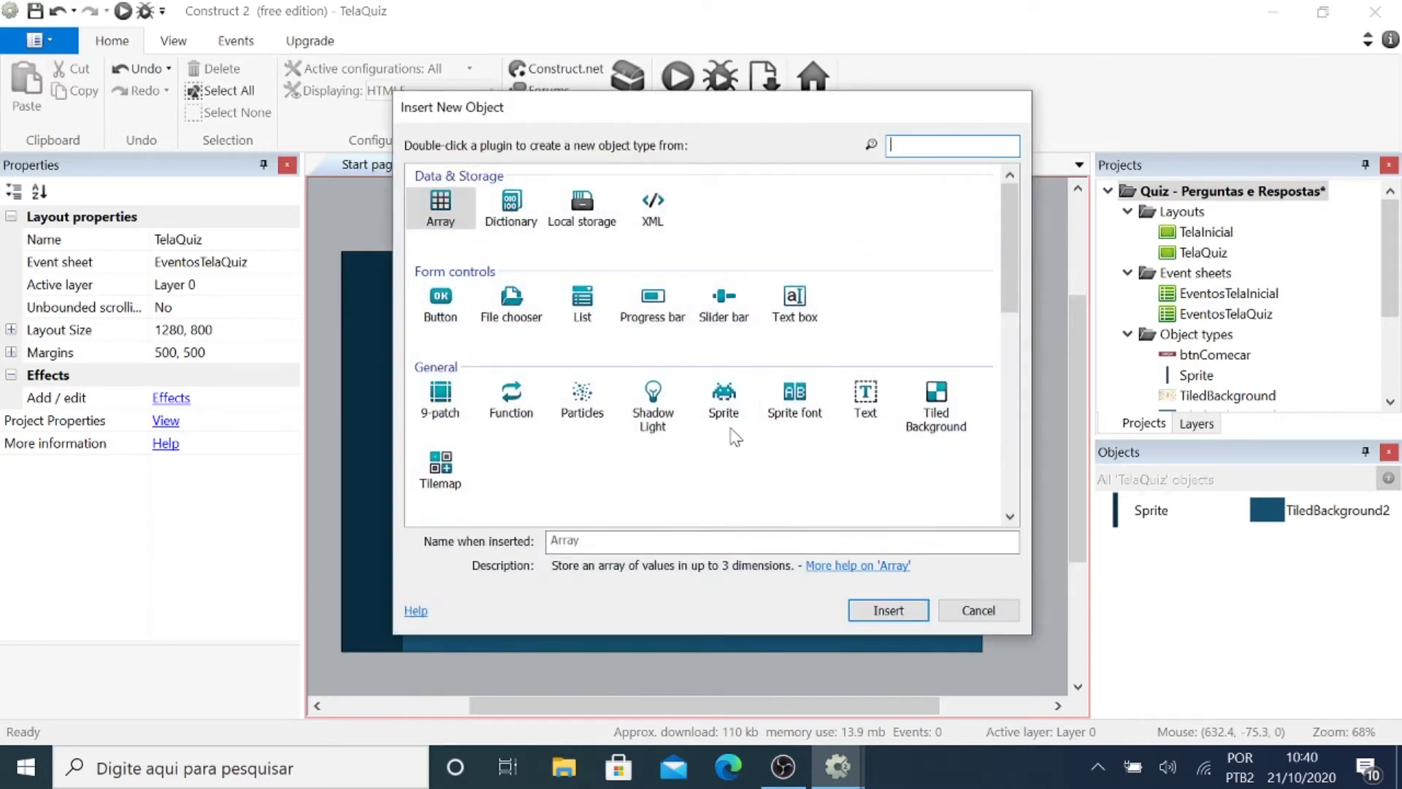
pyautogui.doubleClick(723, 409)
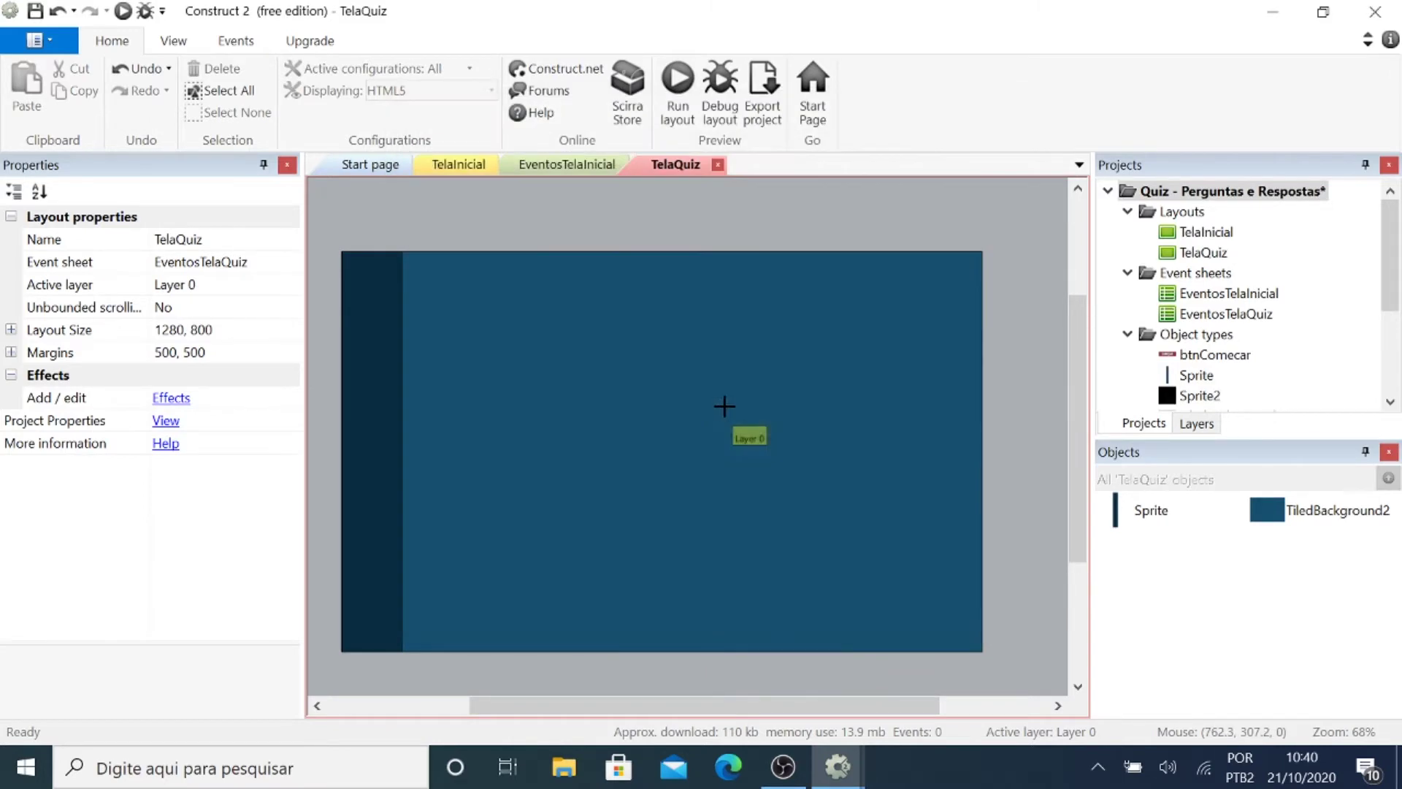
pyautogui.click(589, 222)
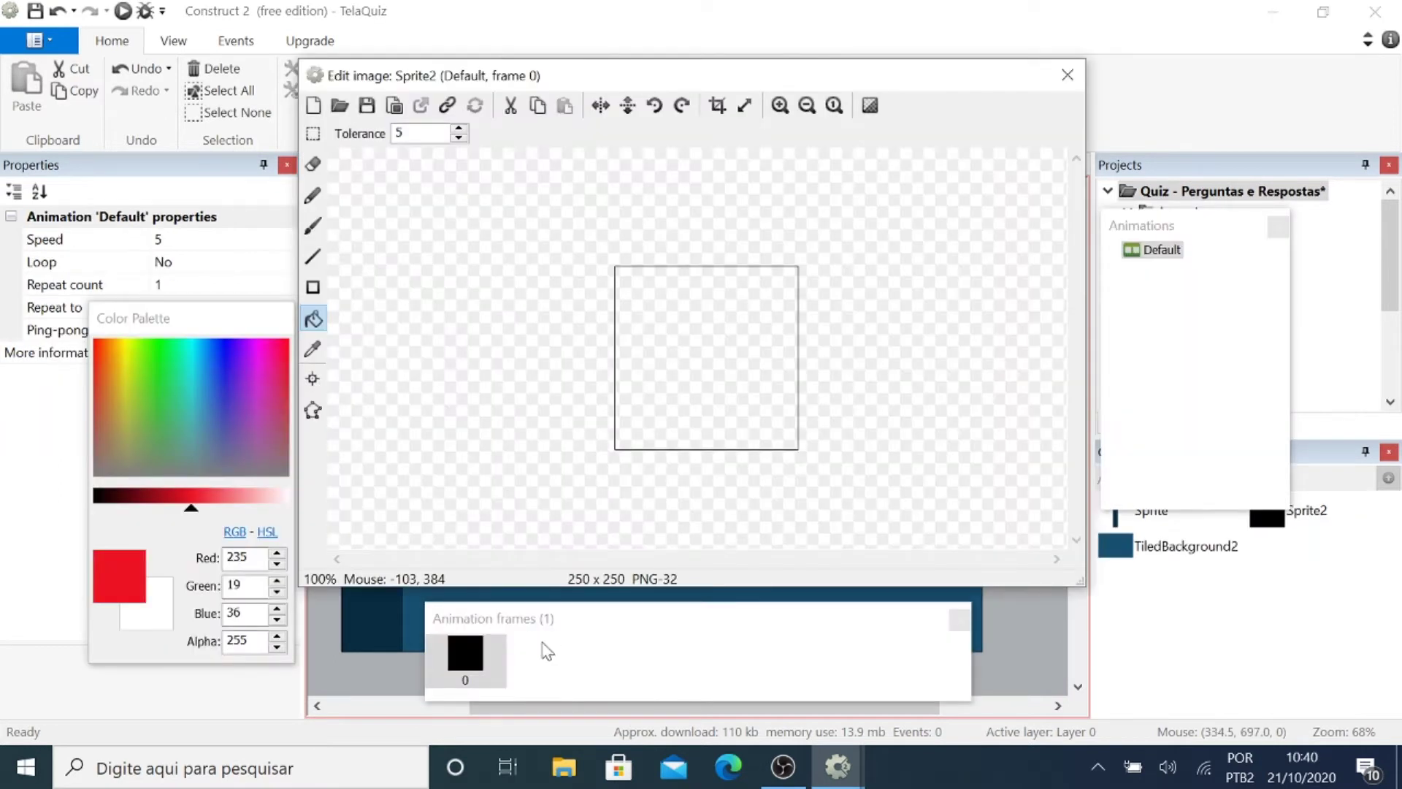
# Import the image files BarraPontuacao0 through BarraPontuacao20 as animation frames of the second sprite's Default animation.
pyautogui.click(541, 664)
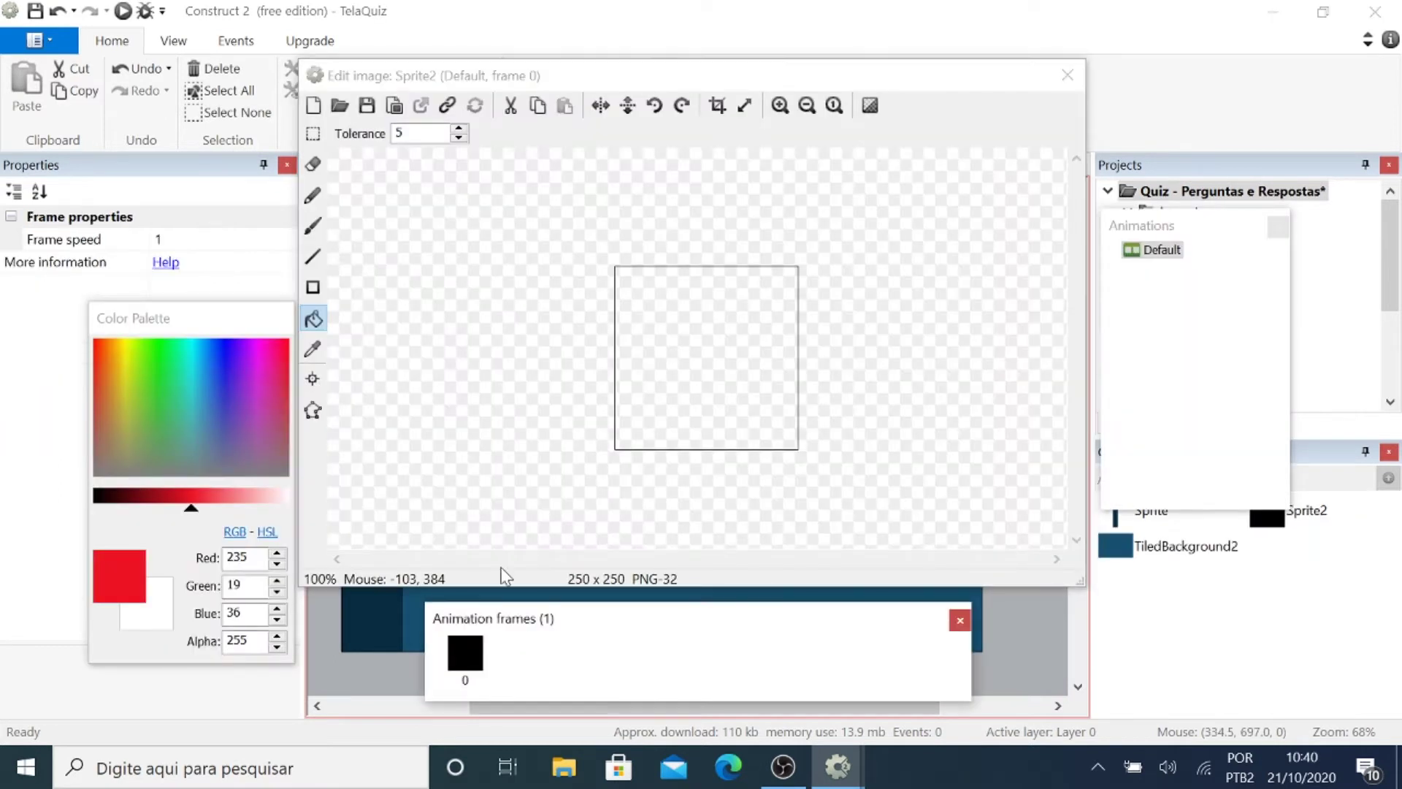
pyautogui.rightClick(537, 672)
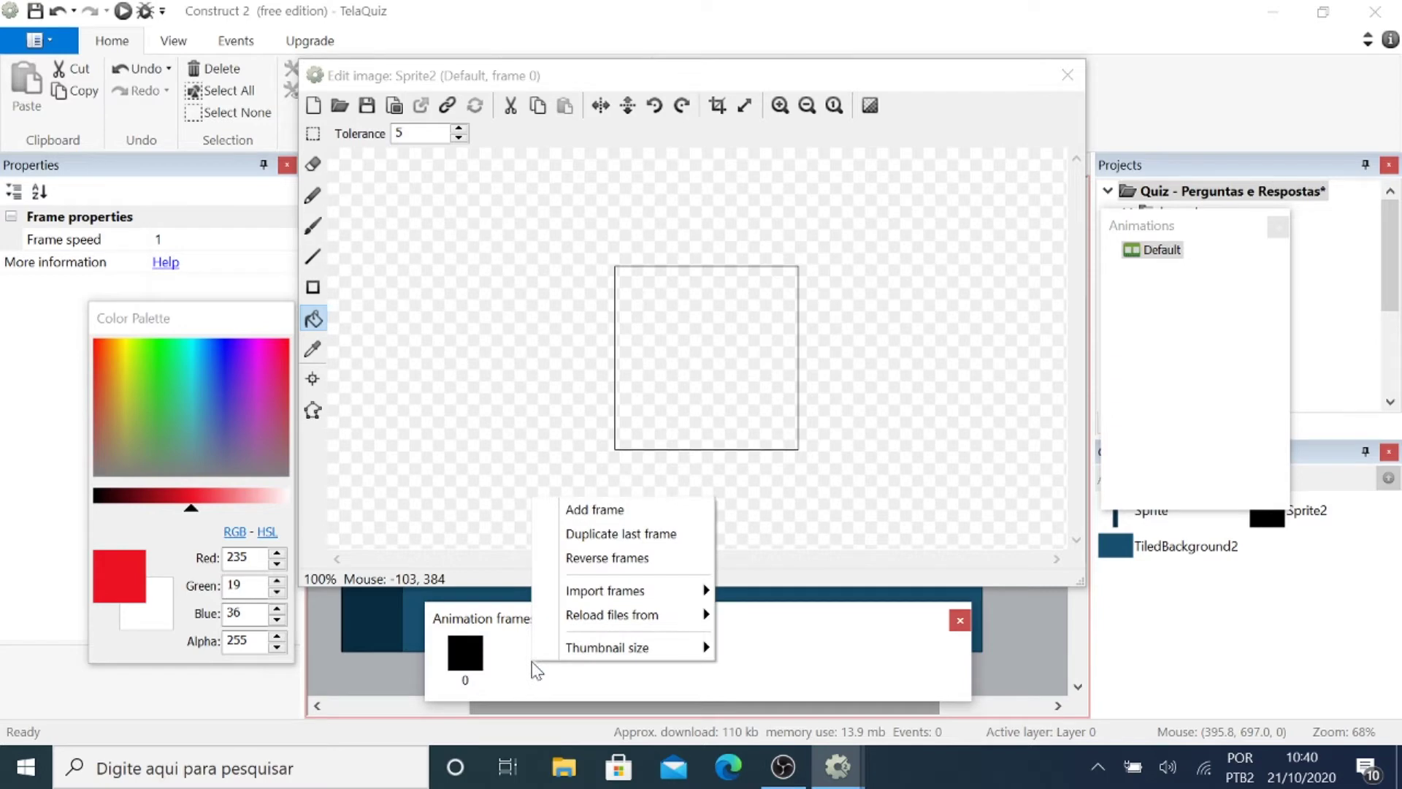
pyautogui.moveTo(629, 599)
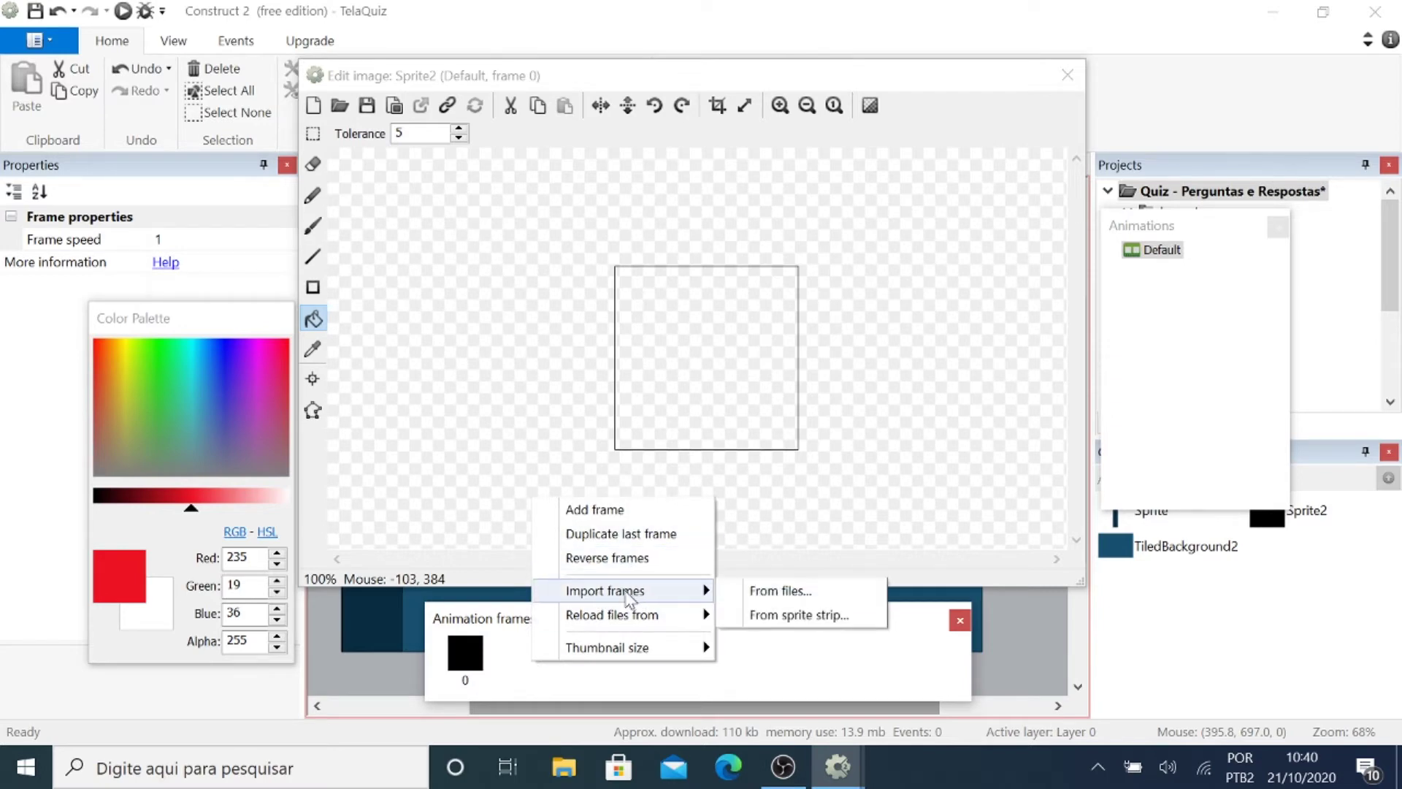
pyautogui.click(778, 591)
pyautogui.moveTo(1032, 268); pyautogui.dragTo(1041, 329)
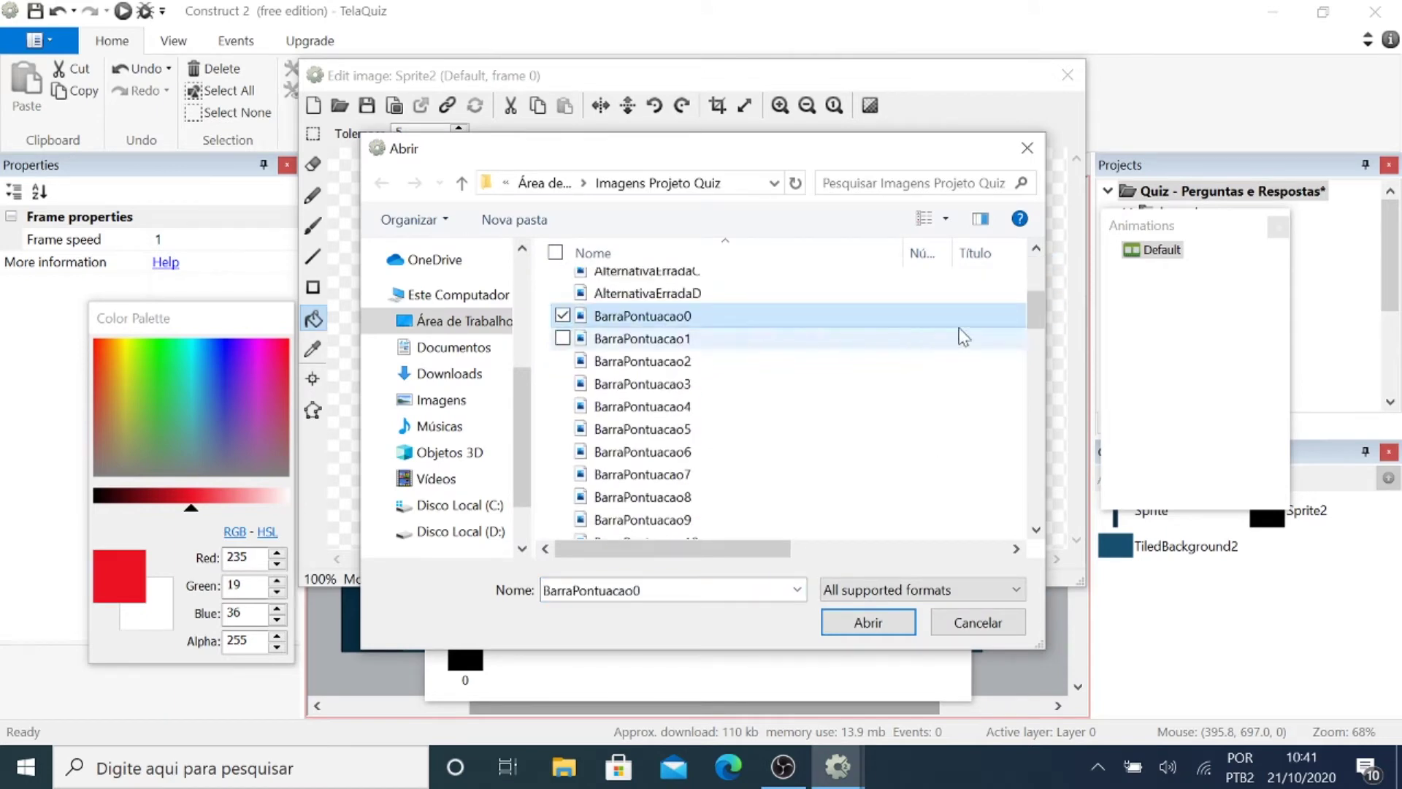
pyautogui.moveTo(1038, 309); pyautogui.dragTo(1036, 353)
pyautogui.keyDown('shift'); pyautogui.click(721, 471); pyautogui.keyUp('shift')
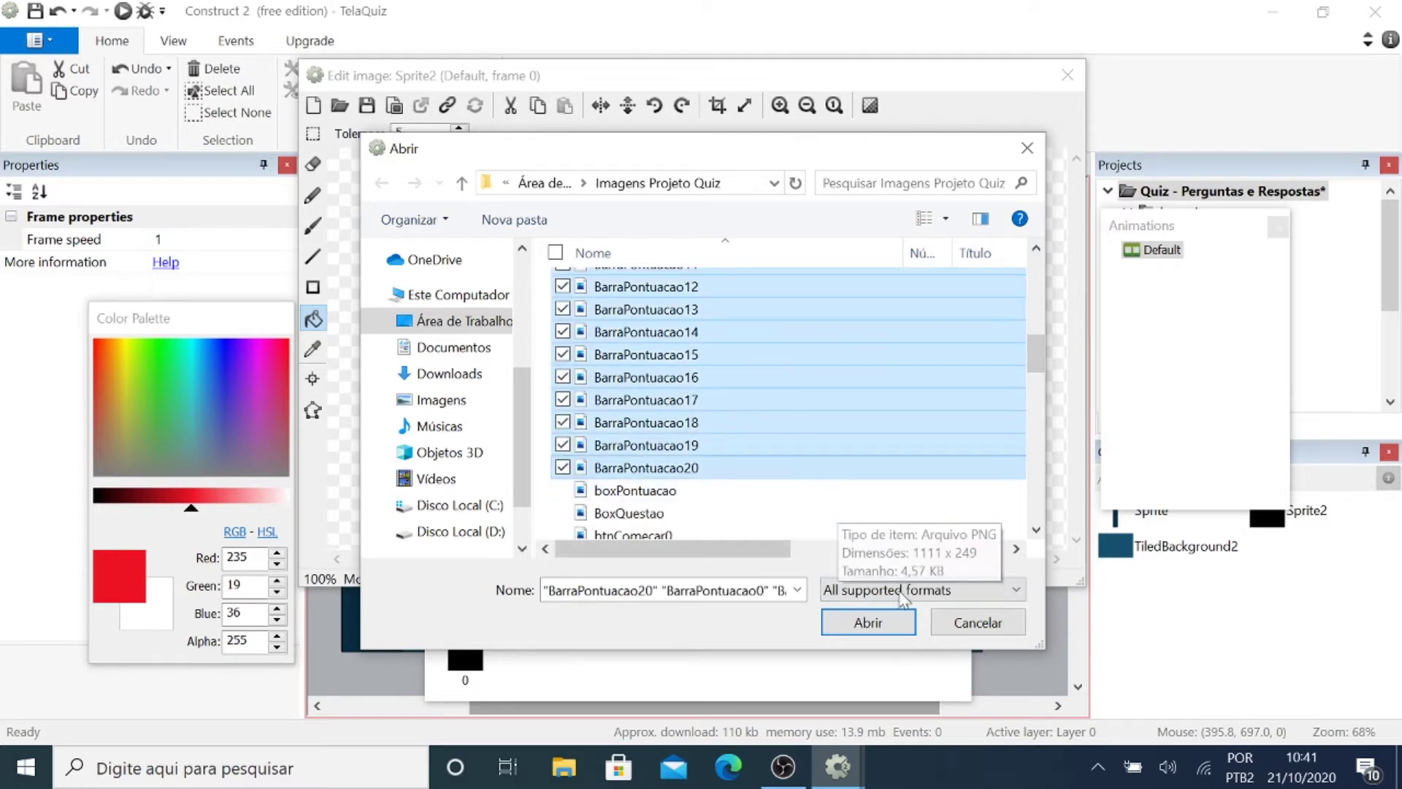
pyautogui.click(869, 623)
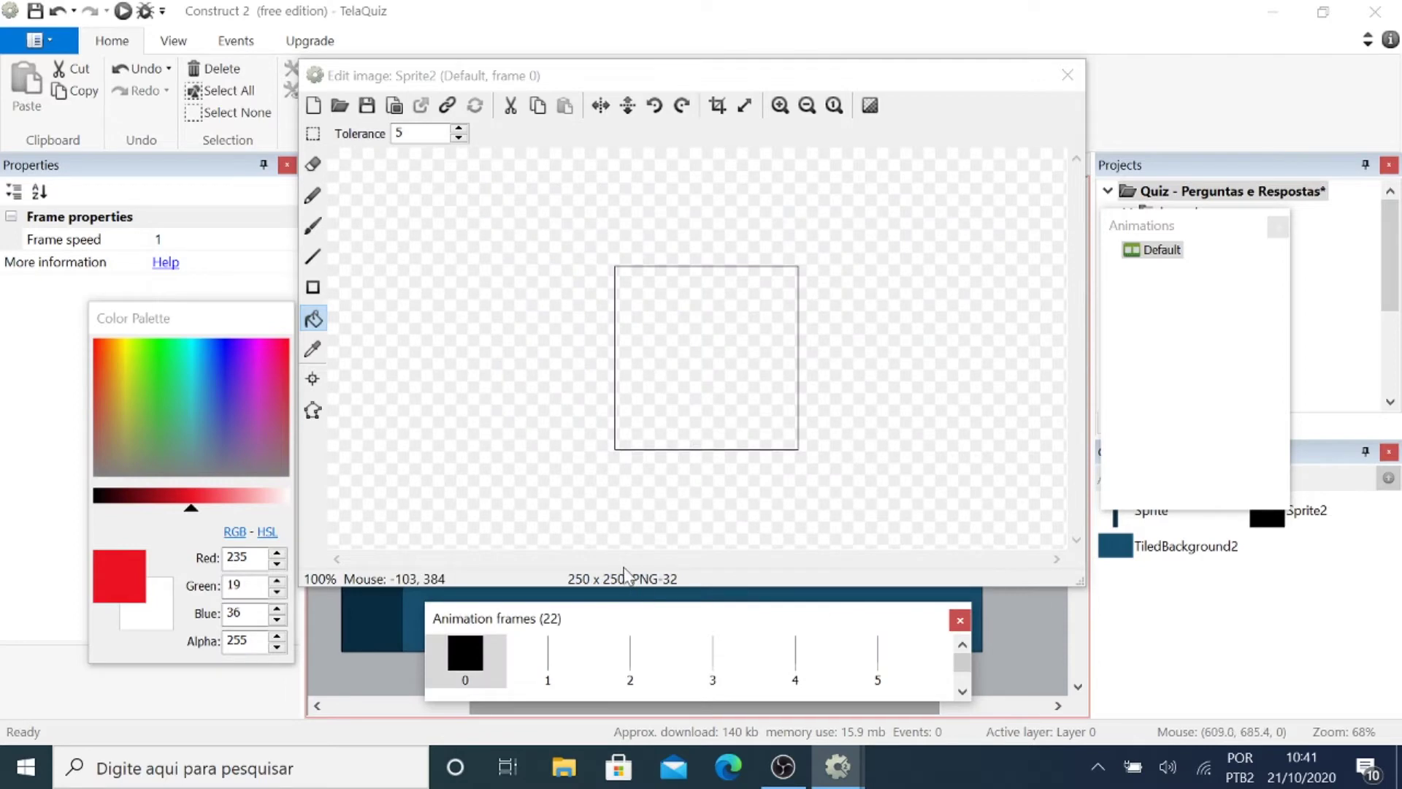
# Delete the blank frame 0 from the second sprite's Default animation and open the animation's speed for editing.
pyautogui.click(551, 662)
pyautogui.click(796, 661)
pyautogui.click(471, 668)
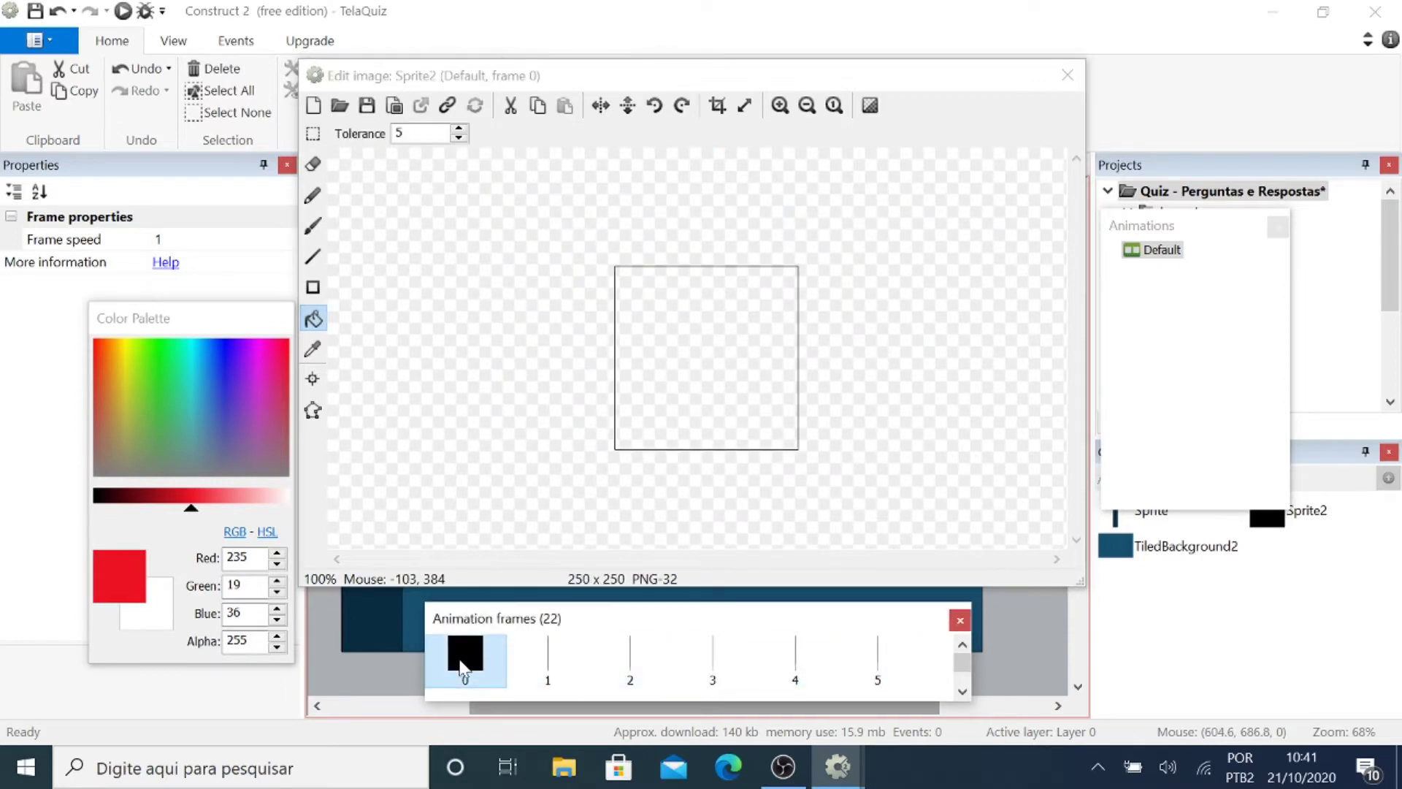
pyautogui.press('Delete')
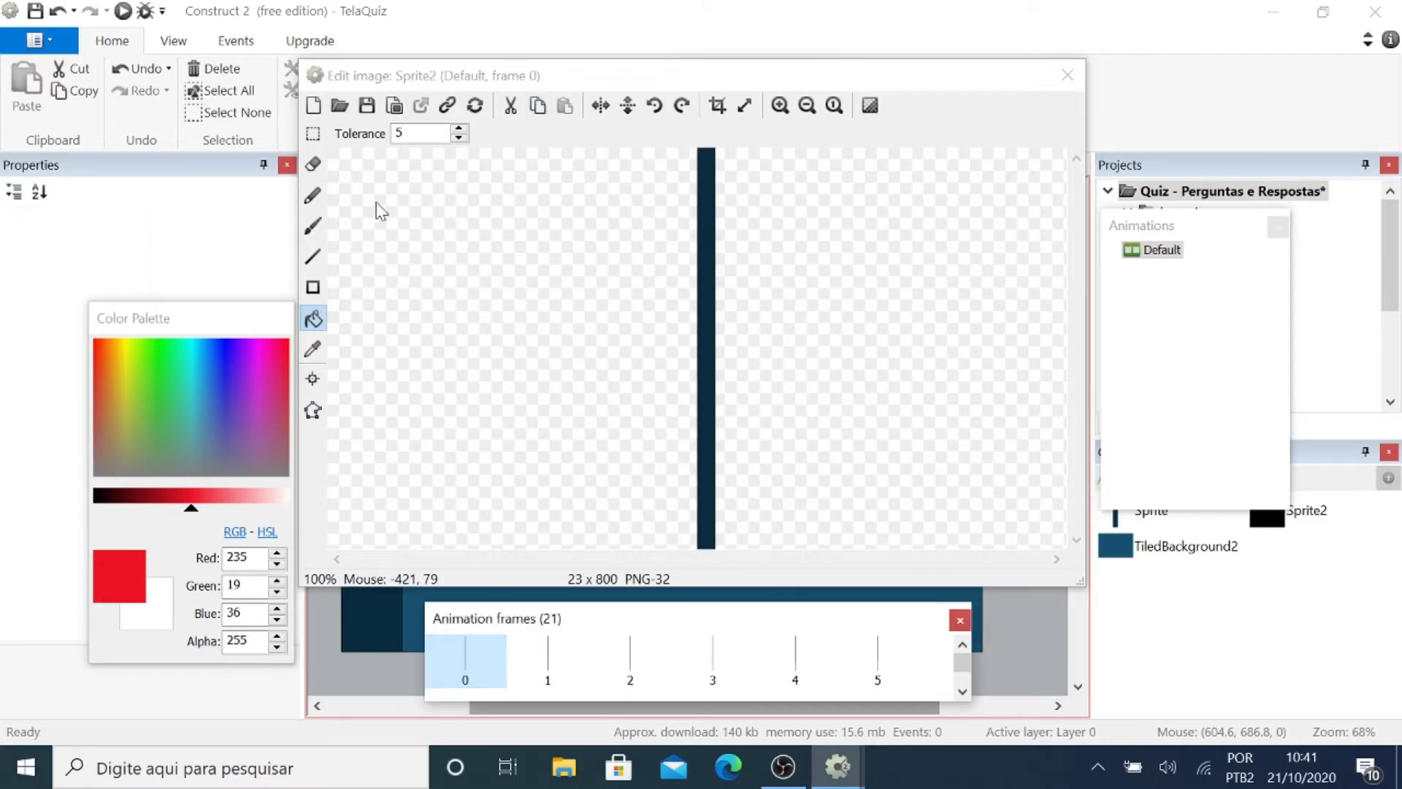
pyautogui.click(1159, 252)
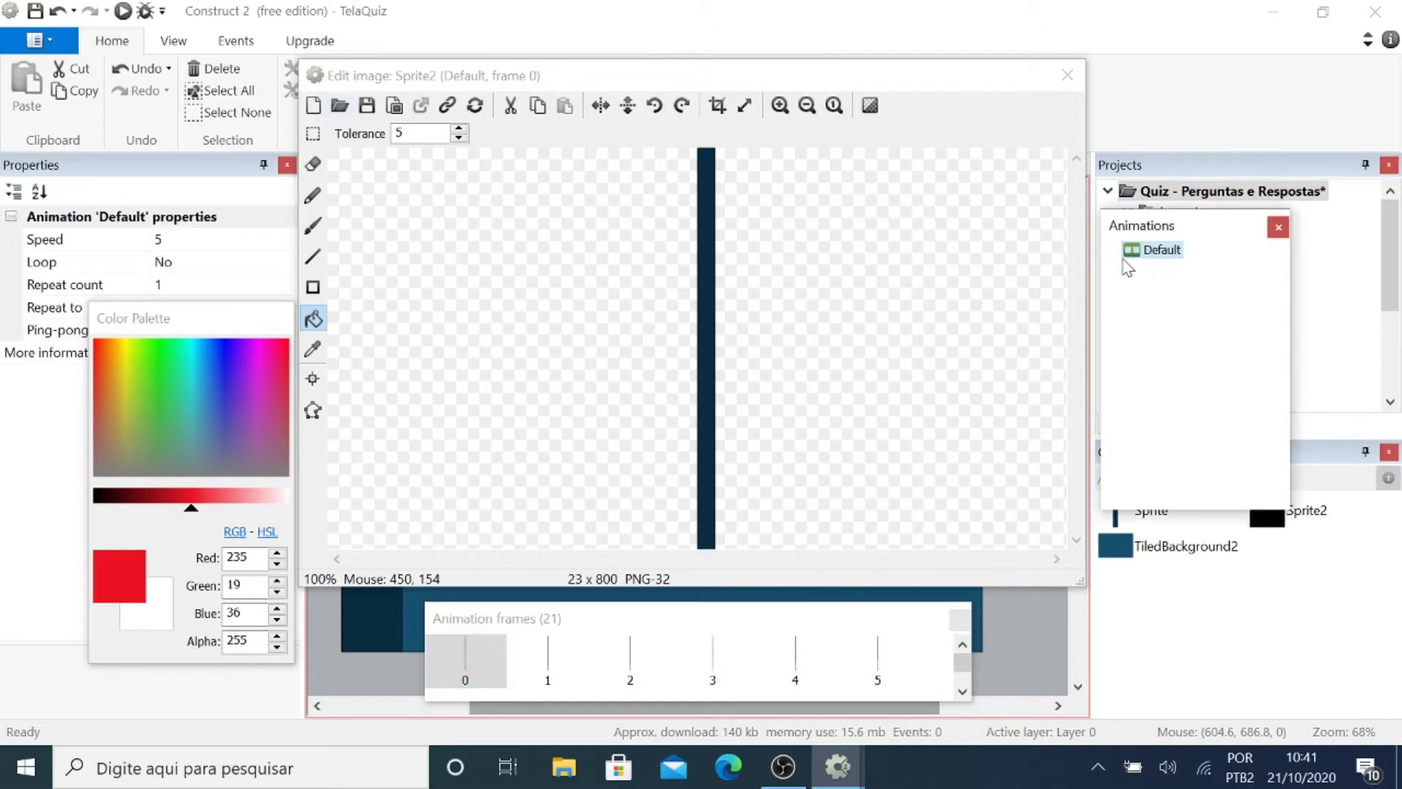
pyautogui.click(179, 241)
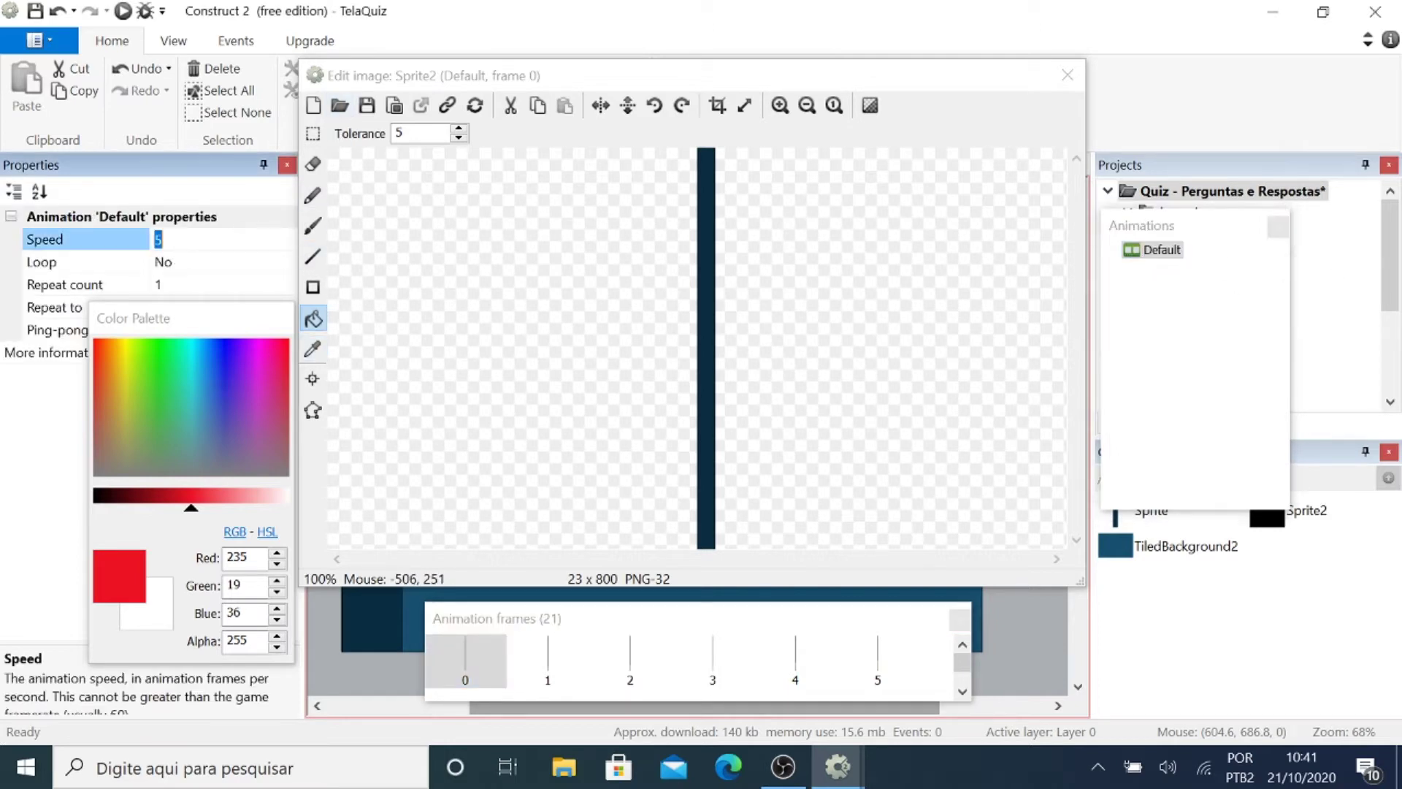
pyautogui.press('End')
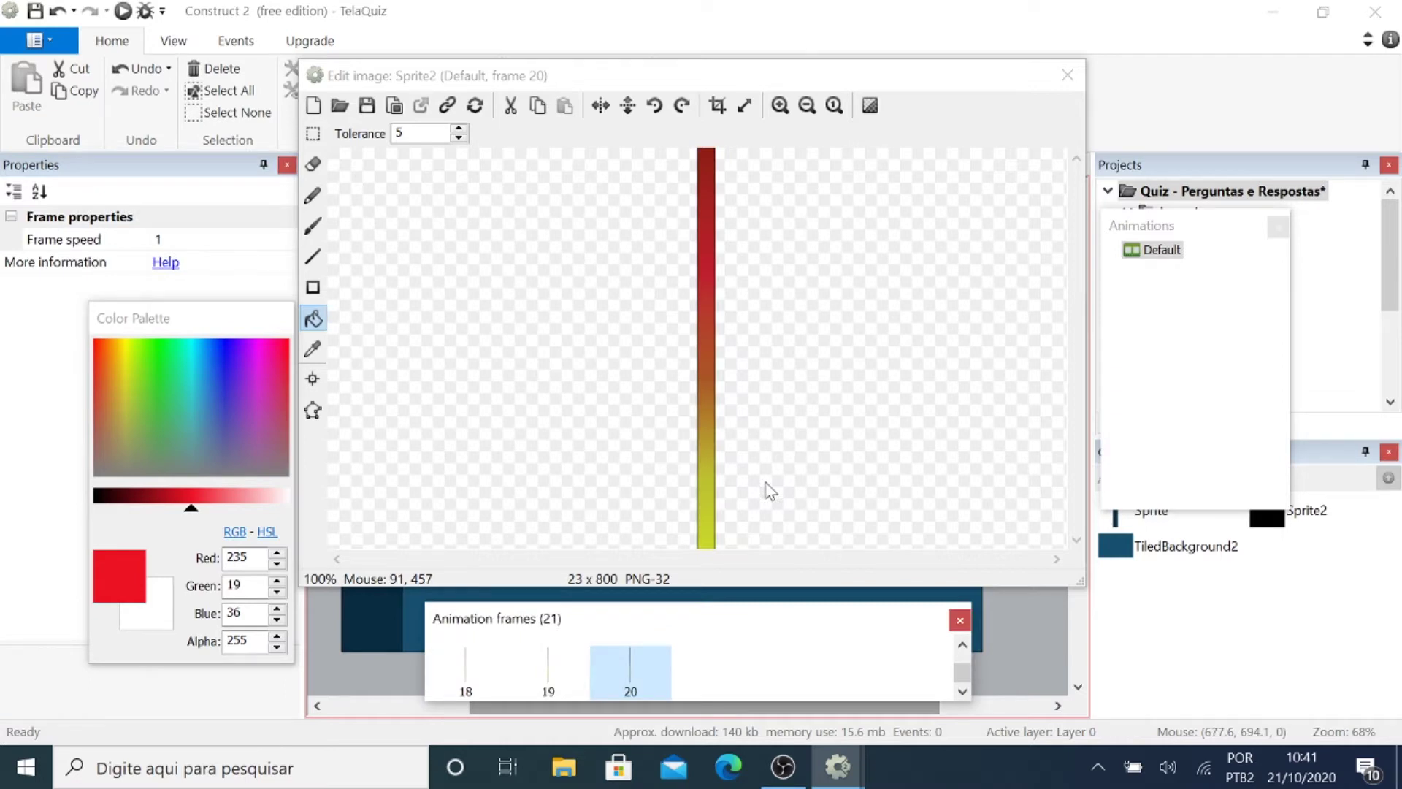
# Close the image editor and place the score bar sprite along the dark strip's right edge at about 134, 399.
pyautogui.click(1067, 76)
pyautogui.moveTo(595, 314); pyautogui.dragTo(410, 542)
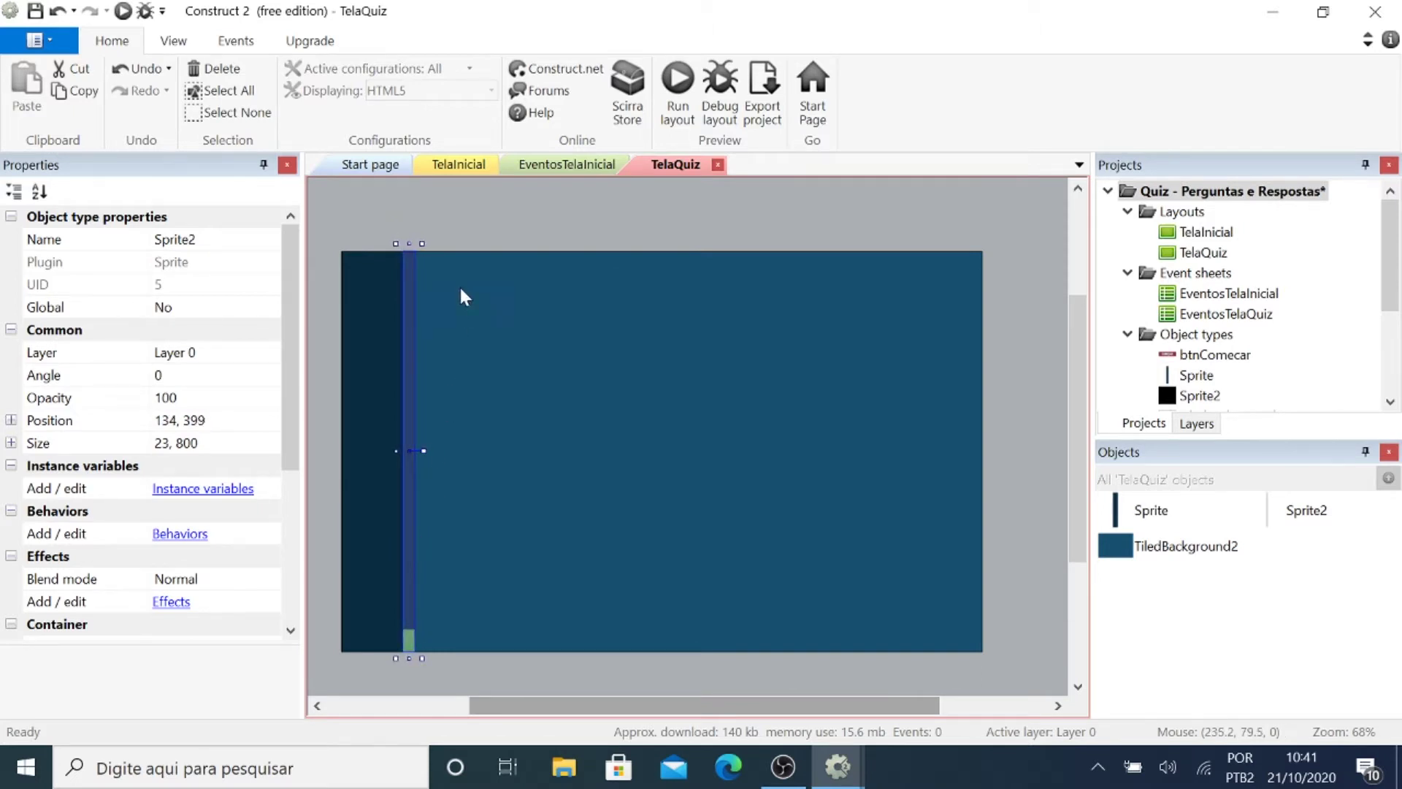
pyautogui.click(463, 231)
pyautogui.keyDown('ctrl'); pyautogui.scroll(2, 400, 291); pyautogui.keyUp('ctrl')
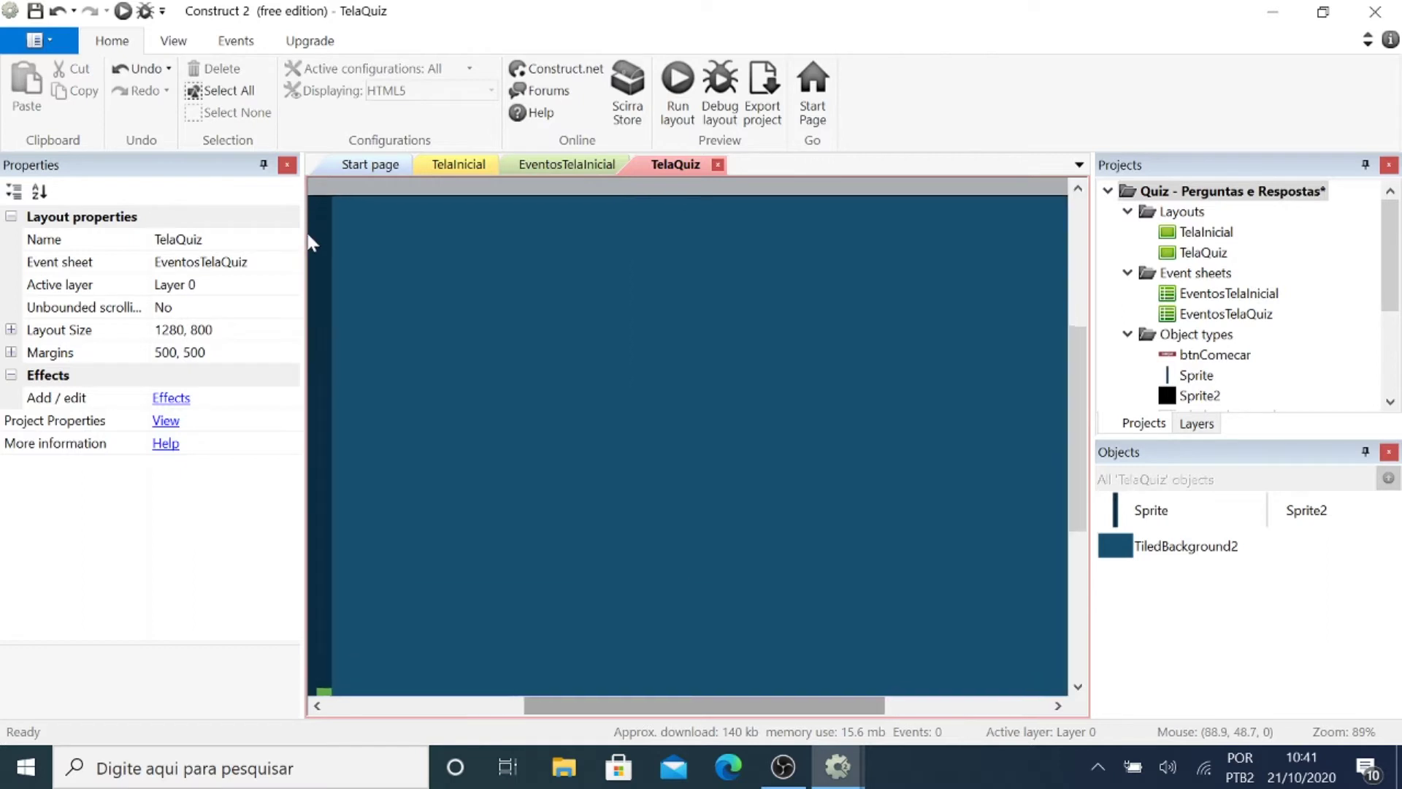
pyautogui.click(311, 241)
pyautogui.keyDown('ctrl'); pyautogui.scroll(1, 588, 713); pyautogui.keyUp('ctrl')
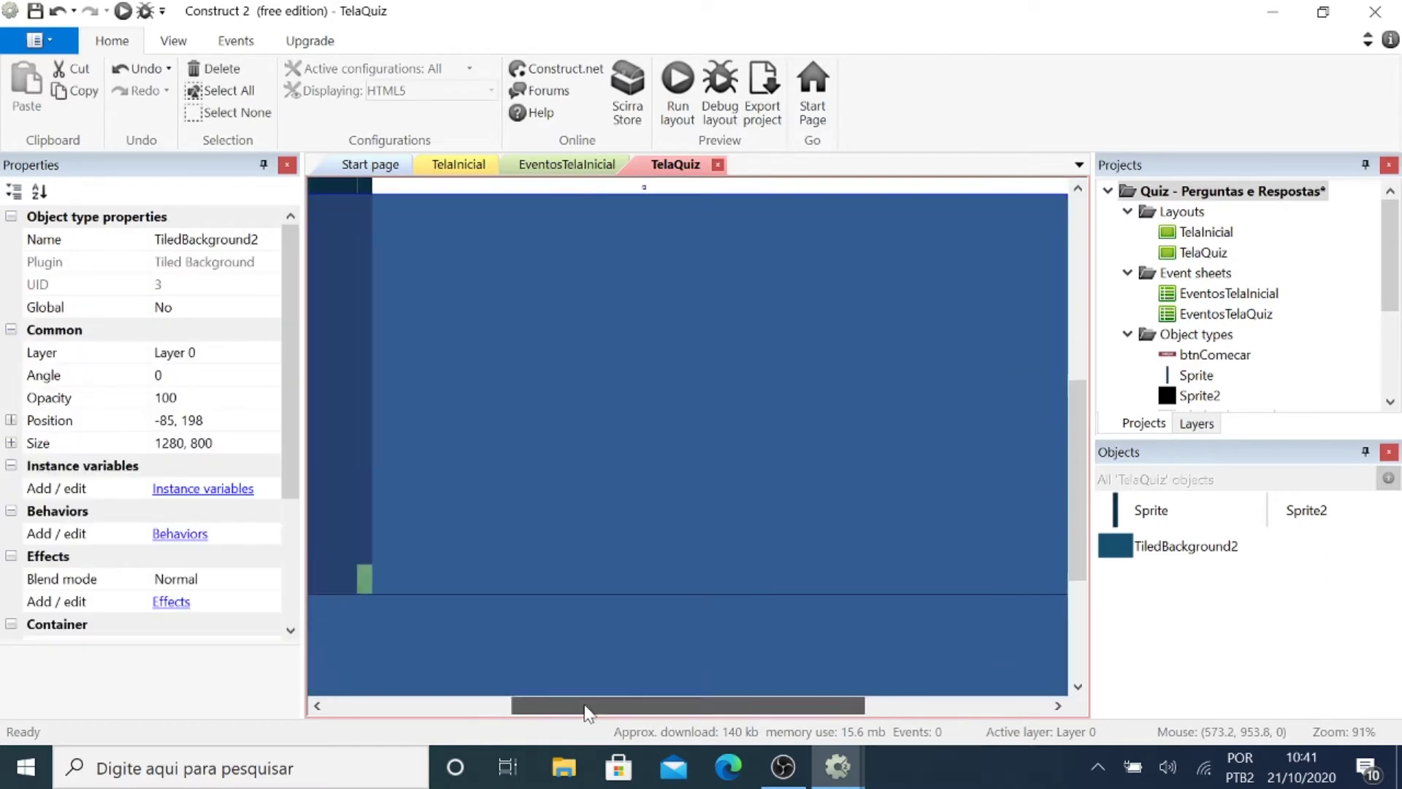
pyautogui.hotkey('ctrl', 'z')
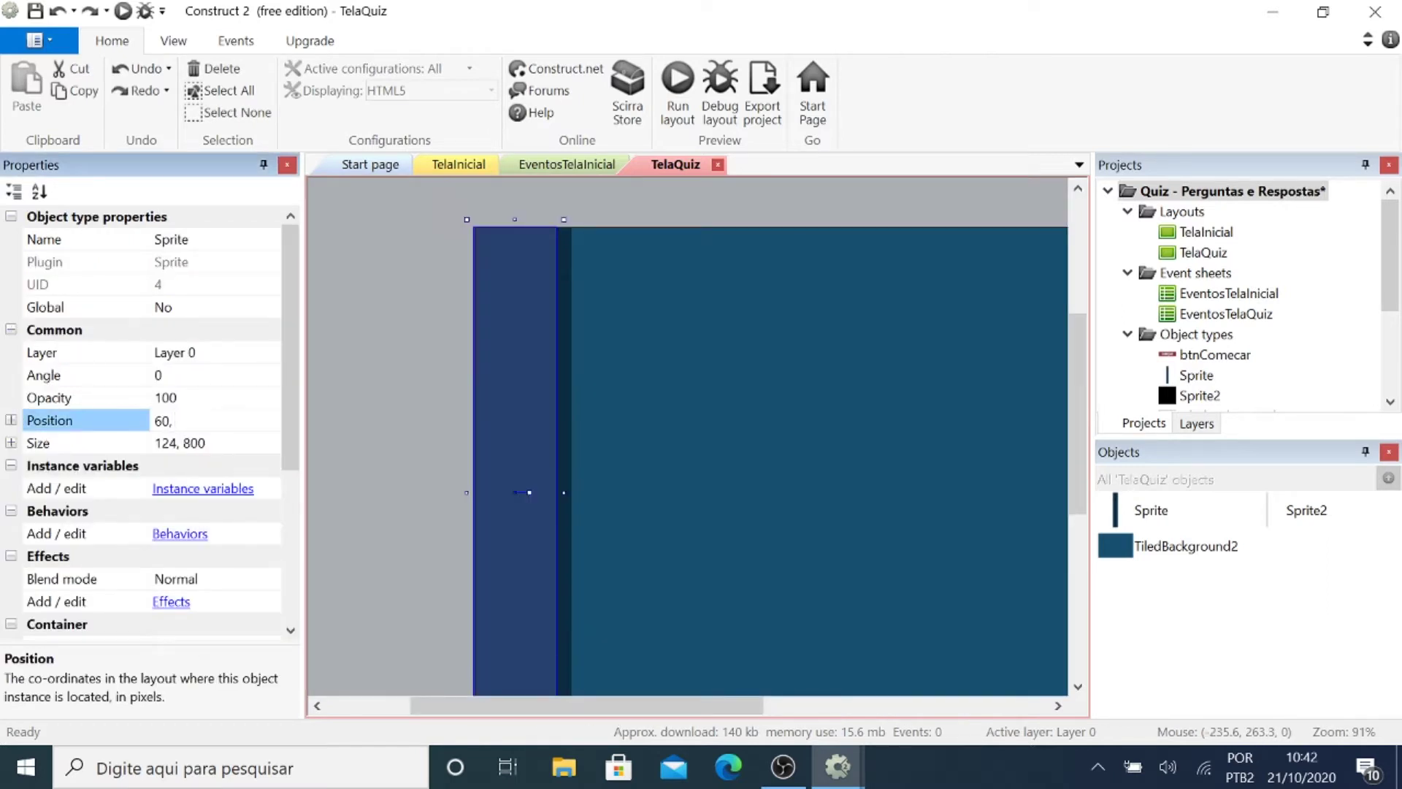
# Set the dark strip sprite's position to 60, 400 and the score bar sprite's position to 134, 400.
pyautogui.press('Return')
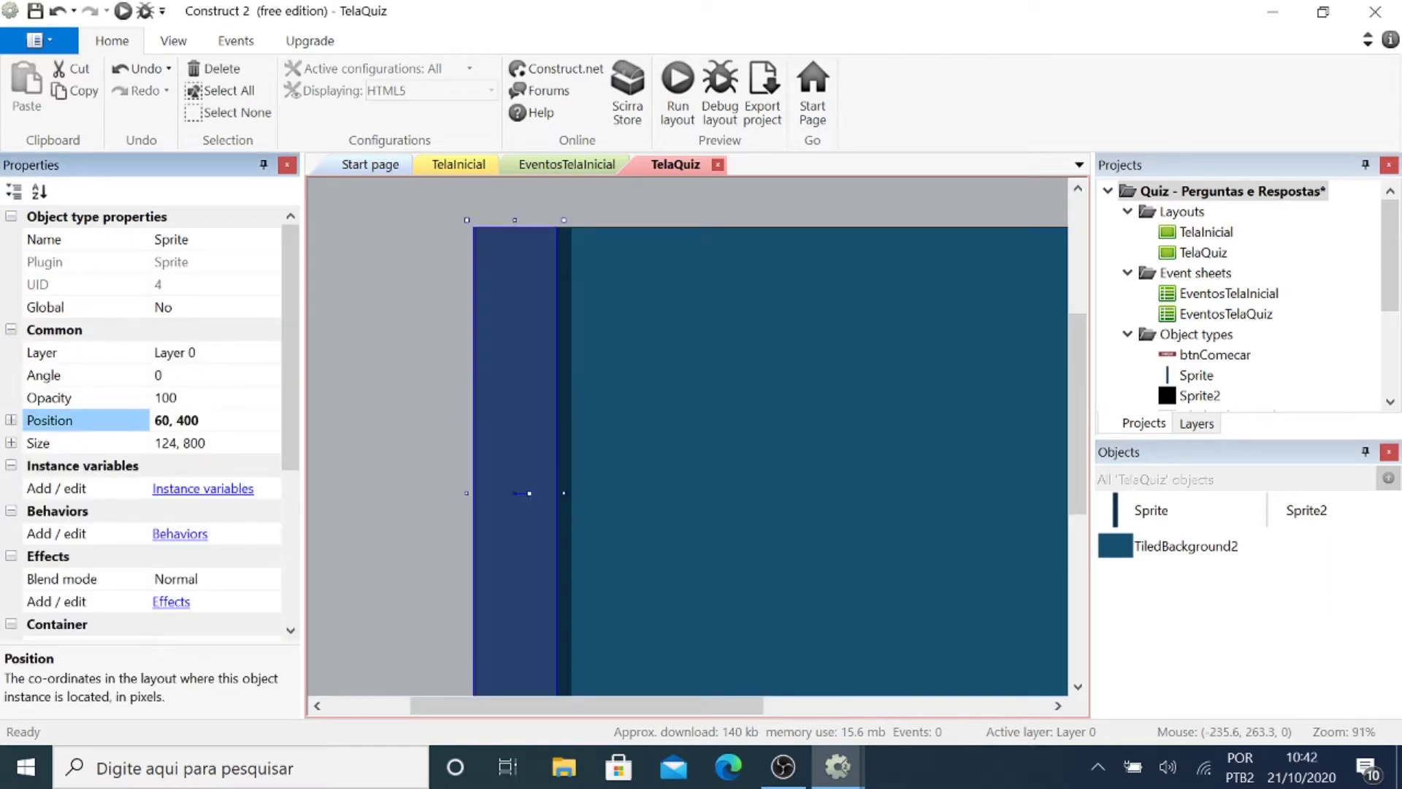
pyautogui.click(566, 281)
pyautogui.click(207, 421)
pyautogui.click(207, 421)
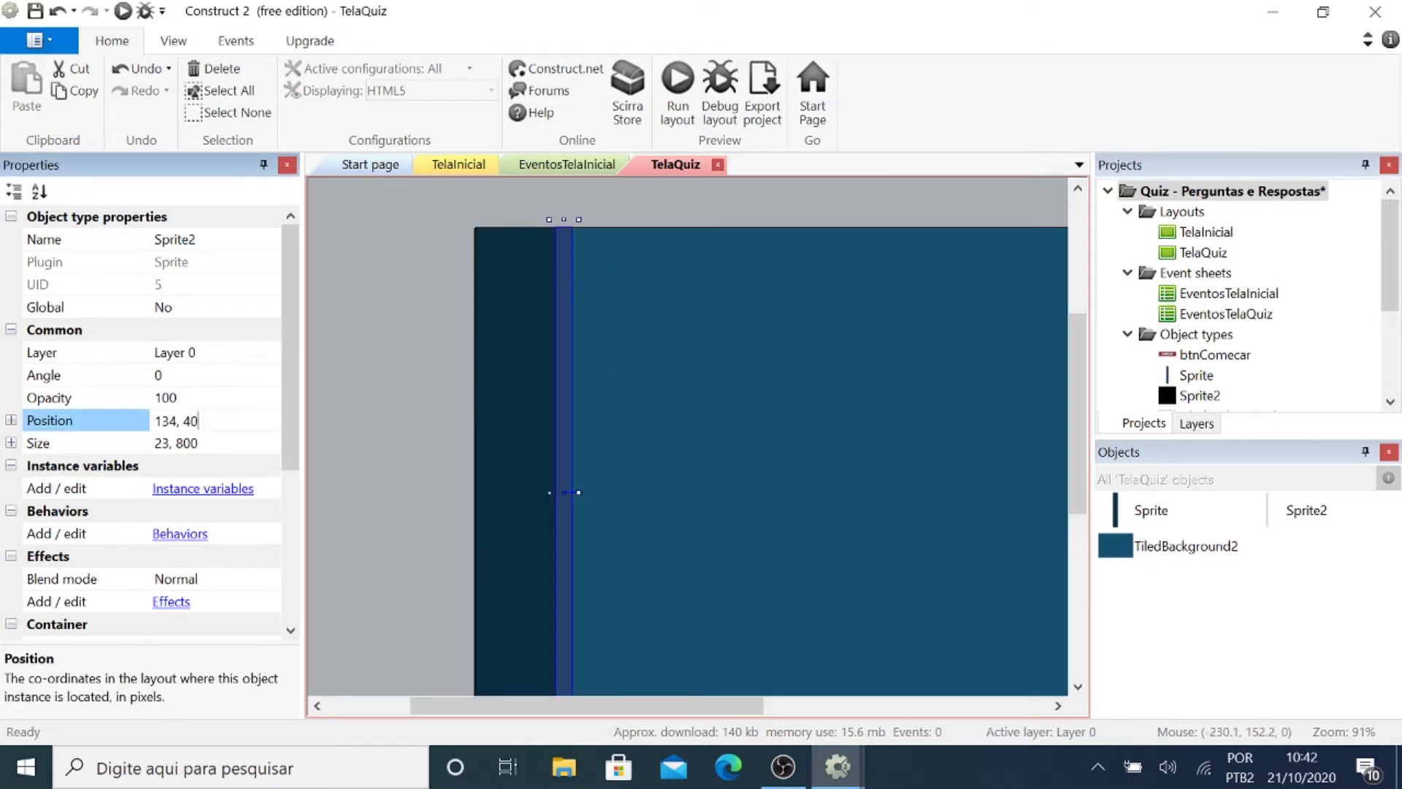
pyautogui.press('Return')
# Rename the score bar sprite as imgBarraPontuacao.
pyautogui.keyDown('ctrl'); pyautogui.scroll(-3, 467, 530); pyautogui.keyUp('ctrl')
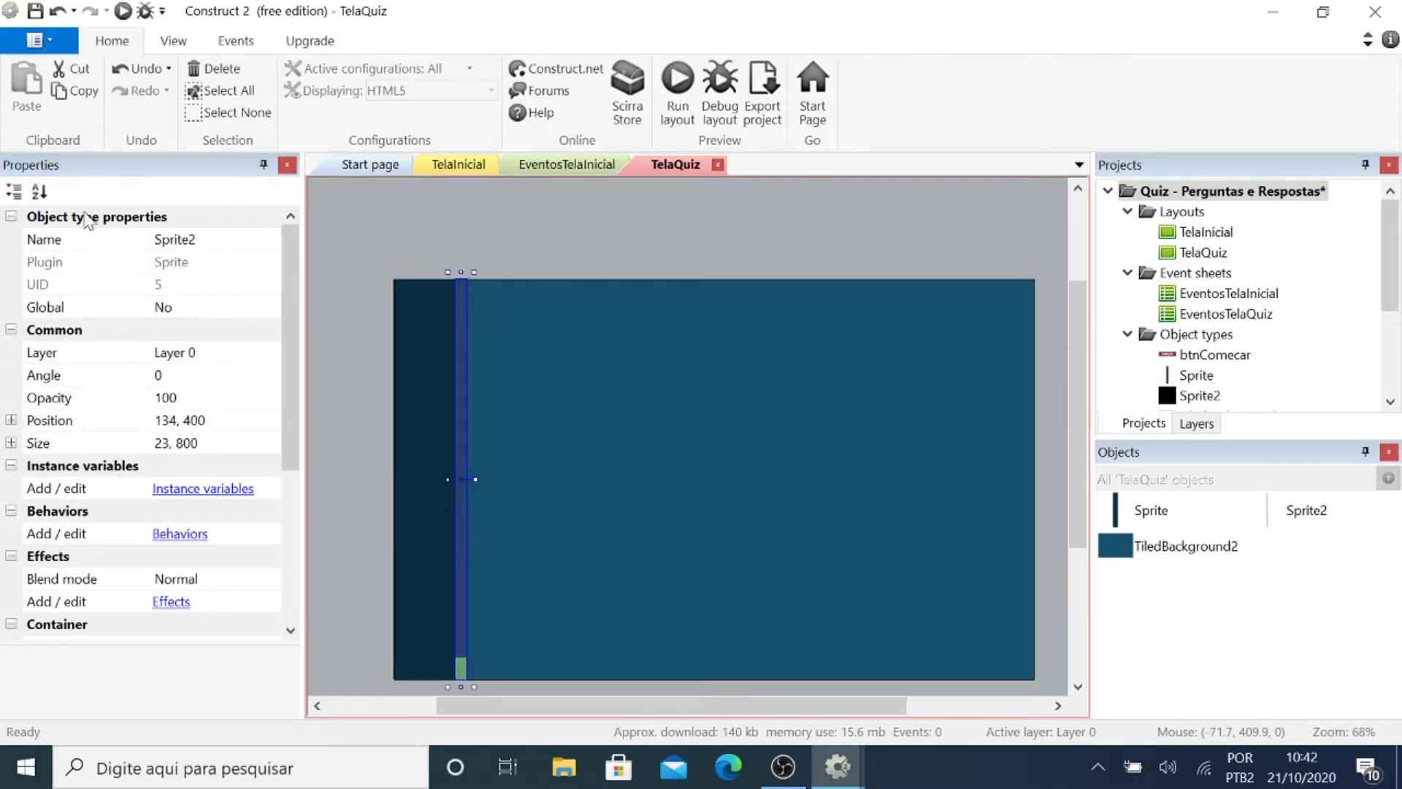
pyautogui.click(204, 244)
pyautogui.write('im')
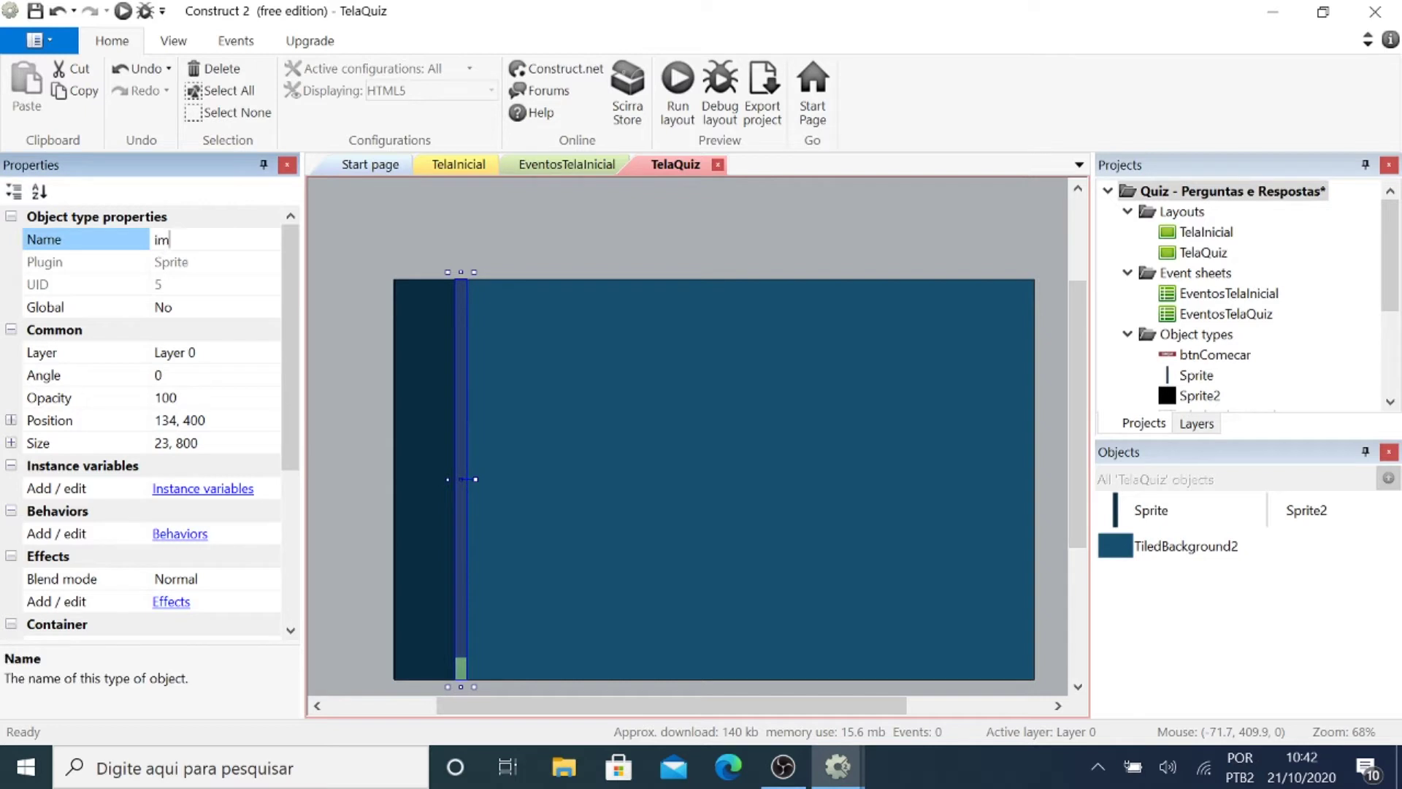
pyautogui.write('gBarraPontuacao')
pyautogui.click(389, 223)
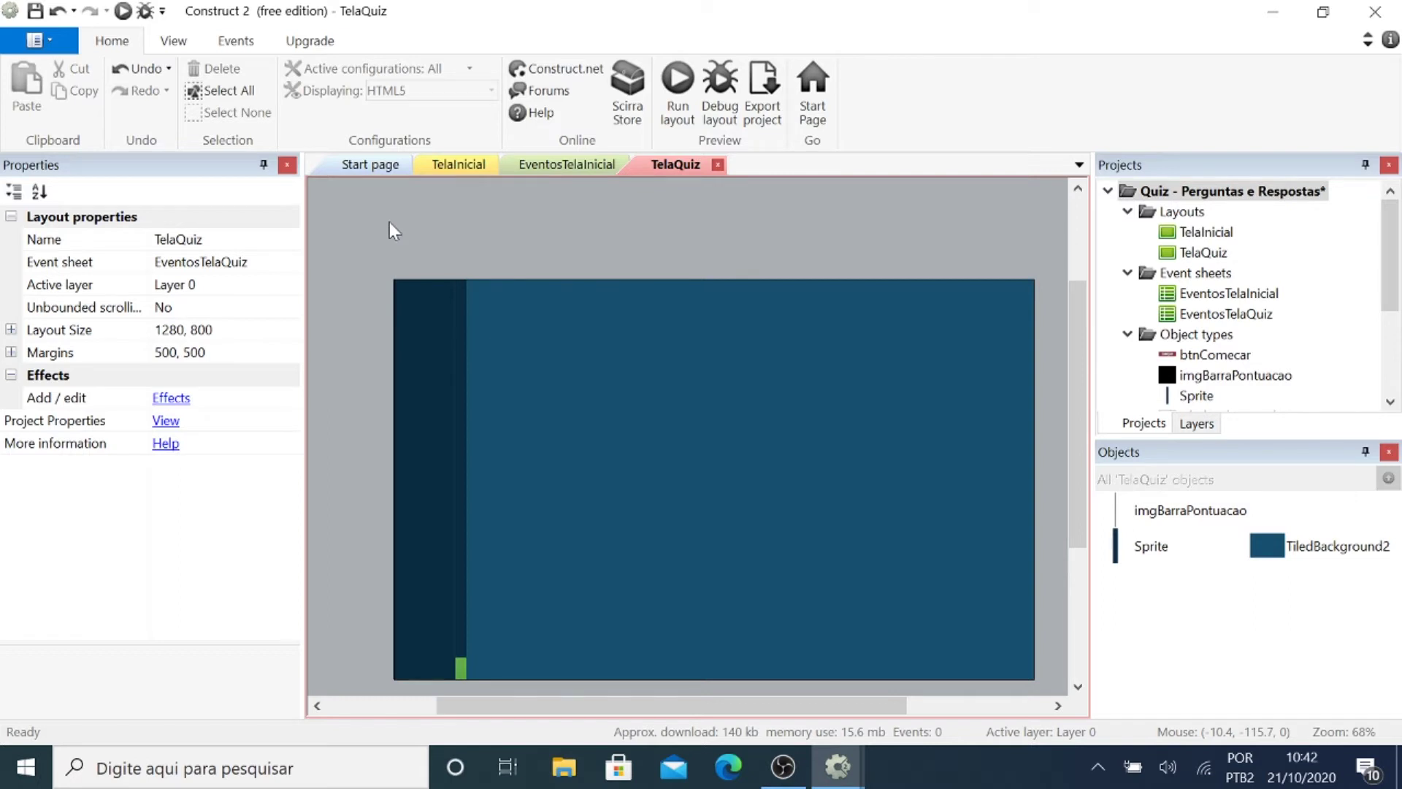
# Insert a new Sprite object on the TelaQuiz layout for the score values, placed over the blue background.
pyautogui.rightClick(604, 223)
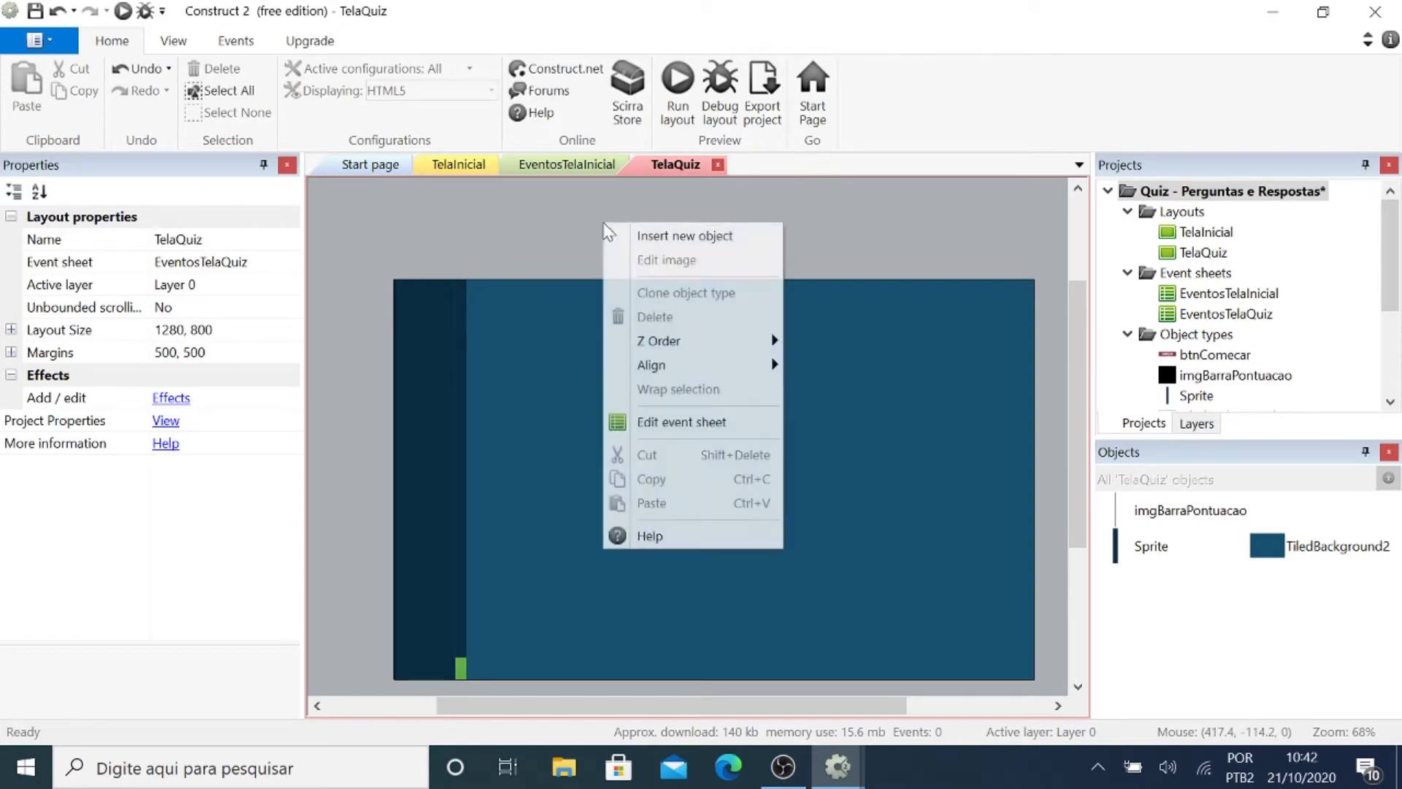
pyautogui.click(699, 241)
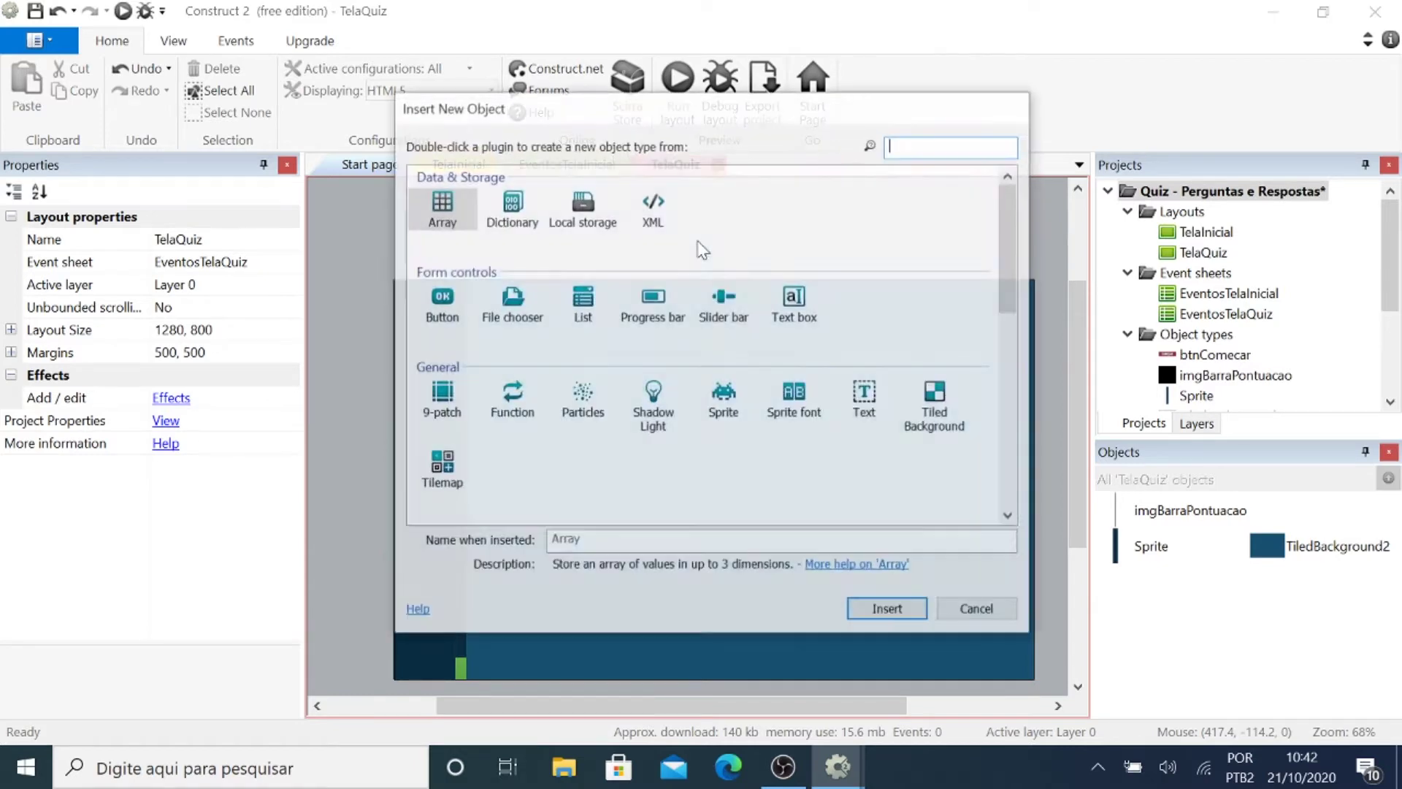
pyautogui.doubleClick(722, 400)
pyautogui.click(697, 363)
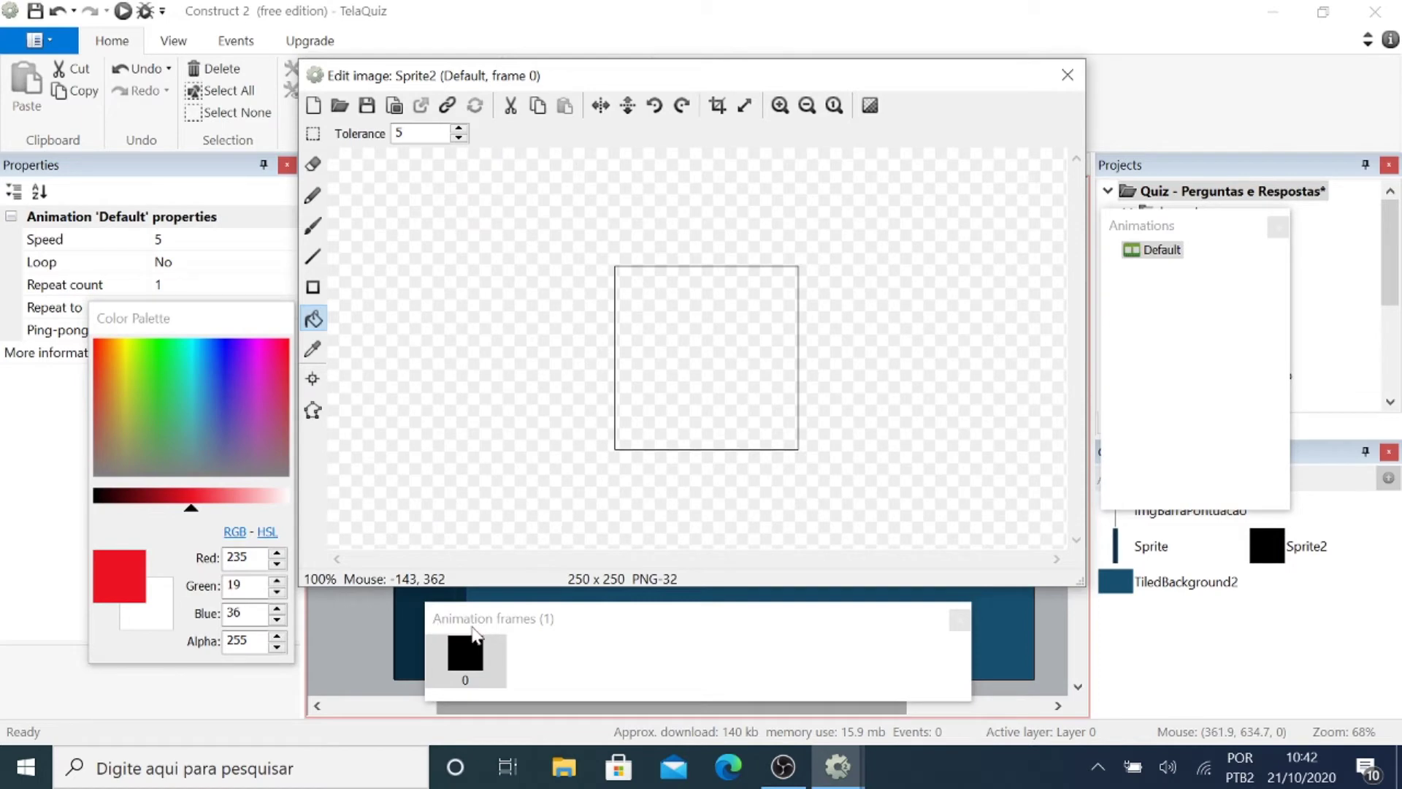
# Import the image files pontuacao0 through pontuacao100000 as animation frames of the new sprite's Default animation.
pyautogui.click(539, 662)
pyautogui.rightClick(535, 663)
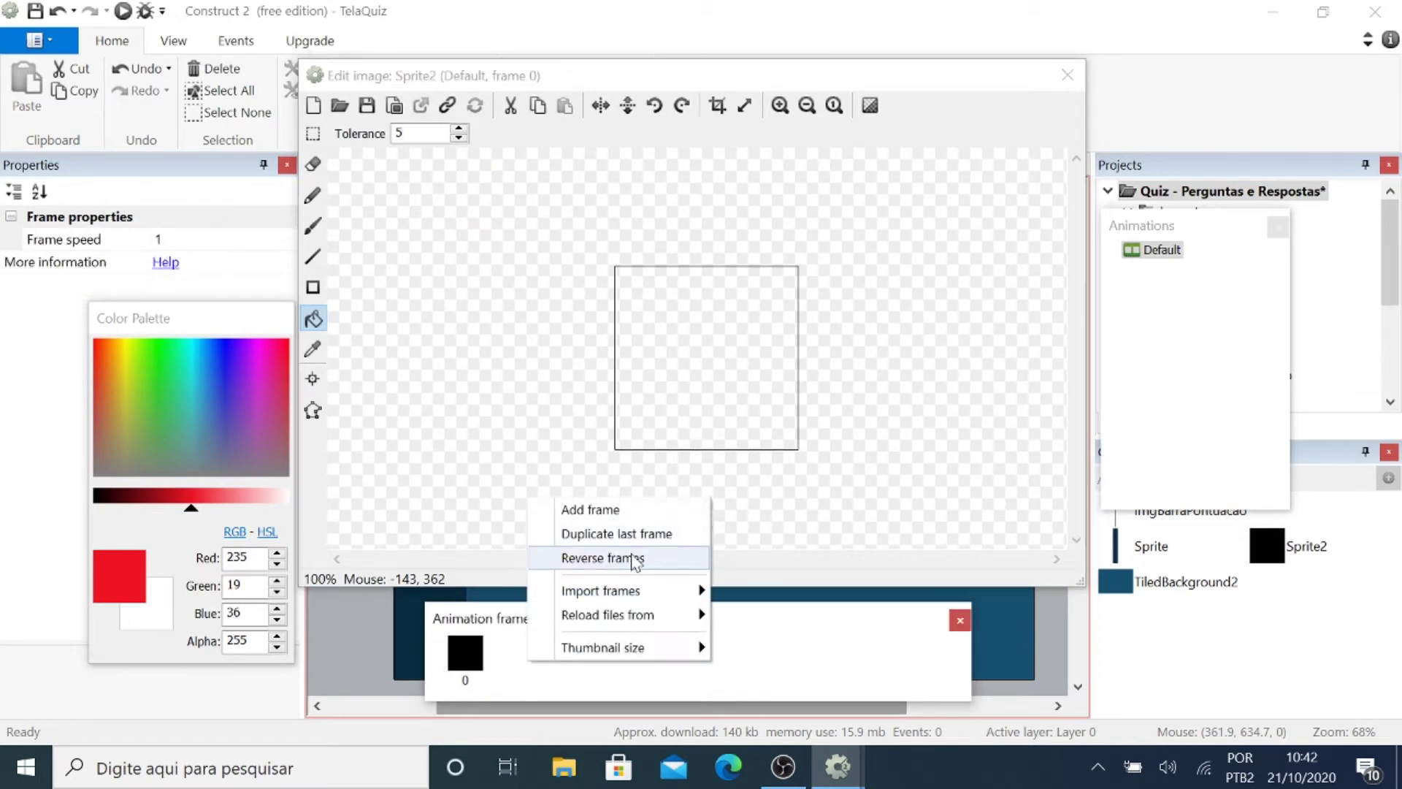
pyautogui.moveTo(647, 602)
pyautogui.click(738, 593)
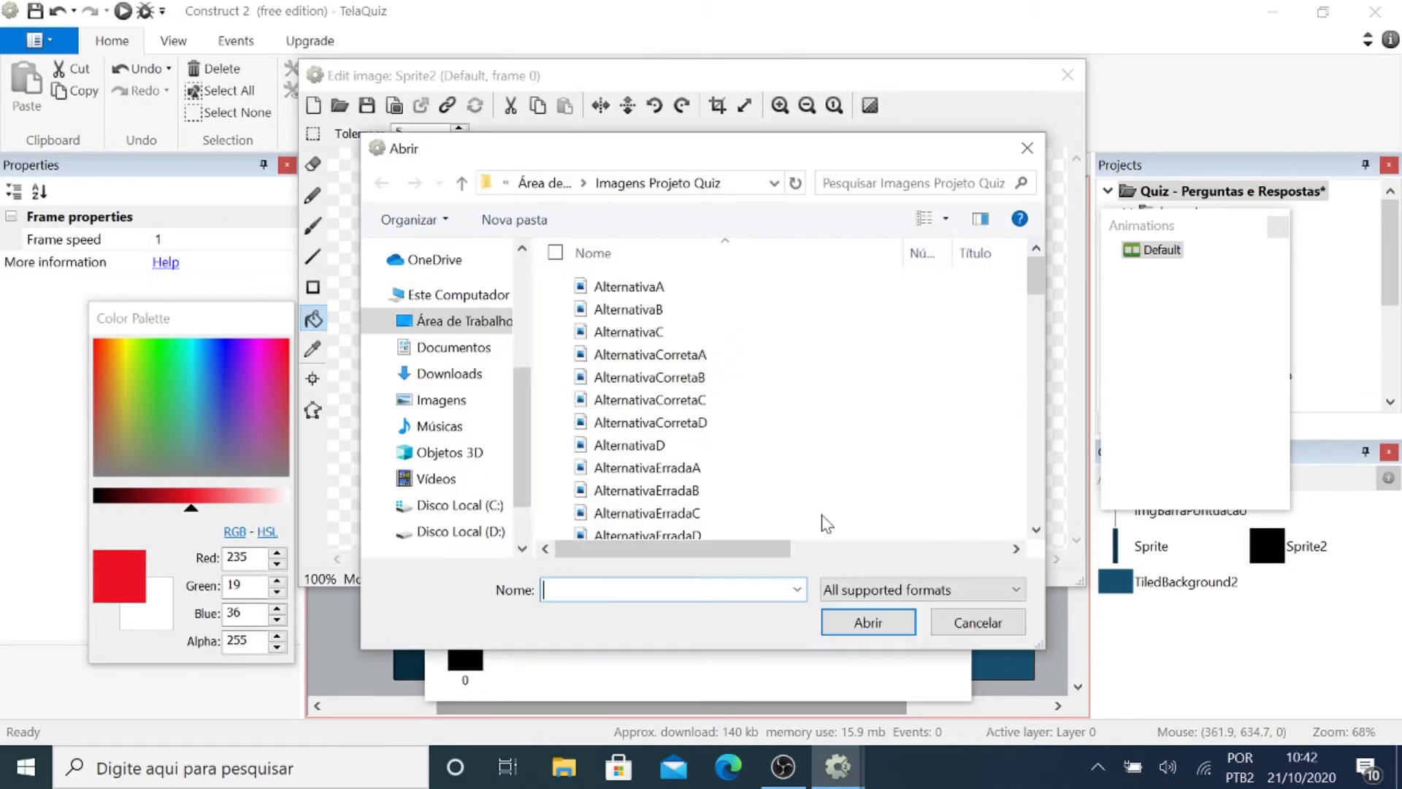
pyautogui.moveTo(1036, 275); pyautogui.dragTo(1045, 416)
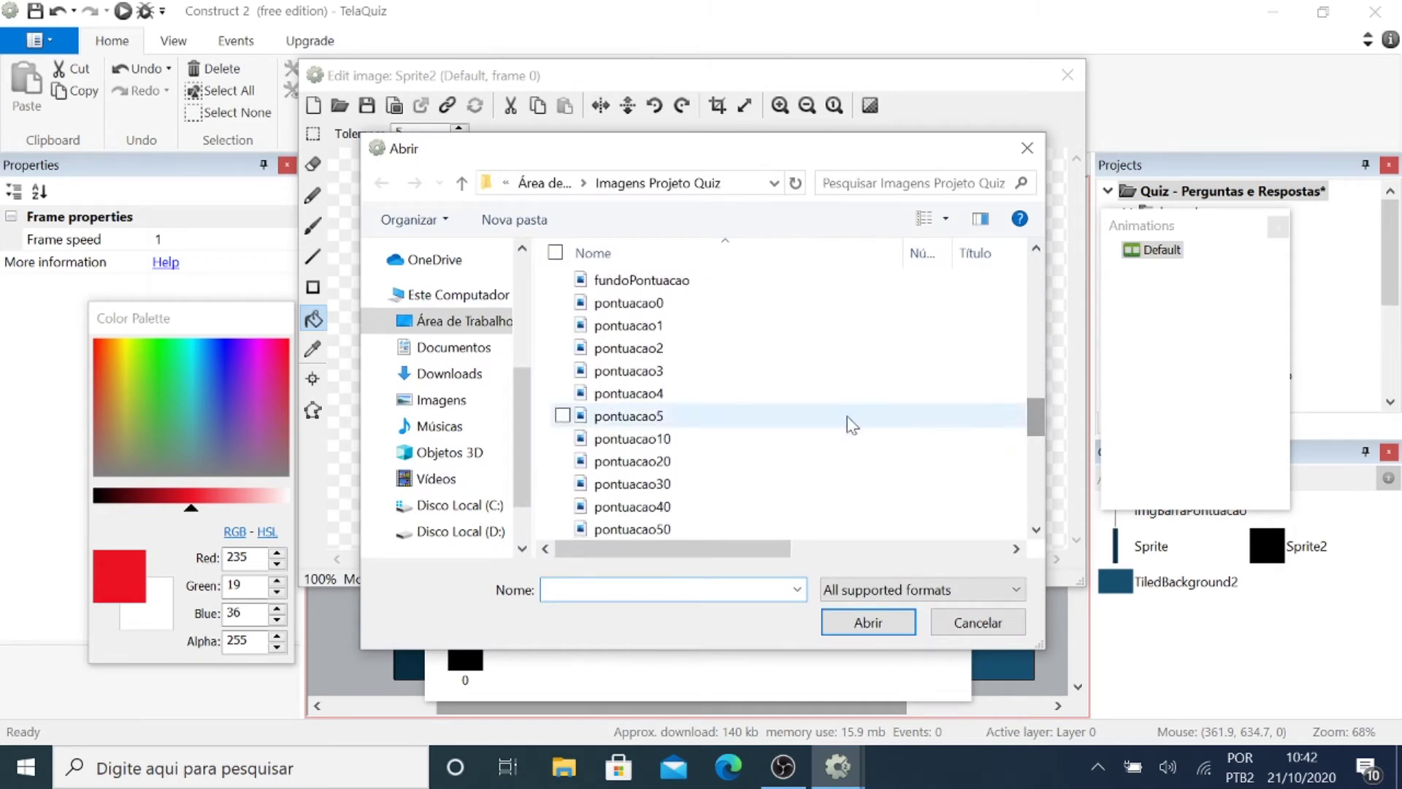
pyautogui.click(660, 305)
pyautogui.moveTo(1036, 410); pyautogui.dragTo(1038, 484)
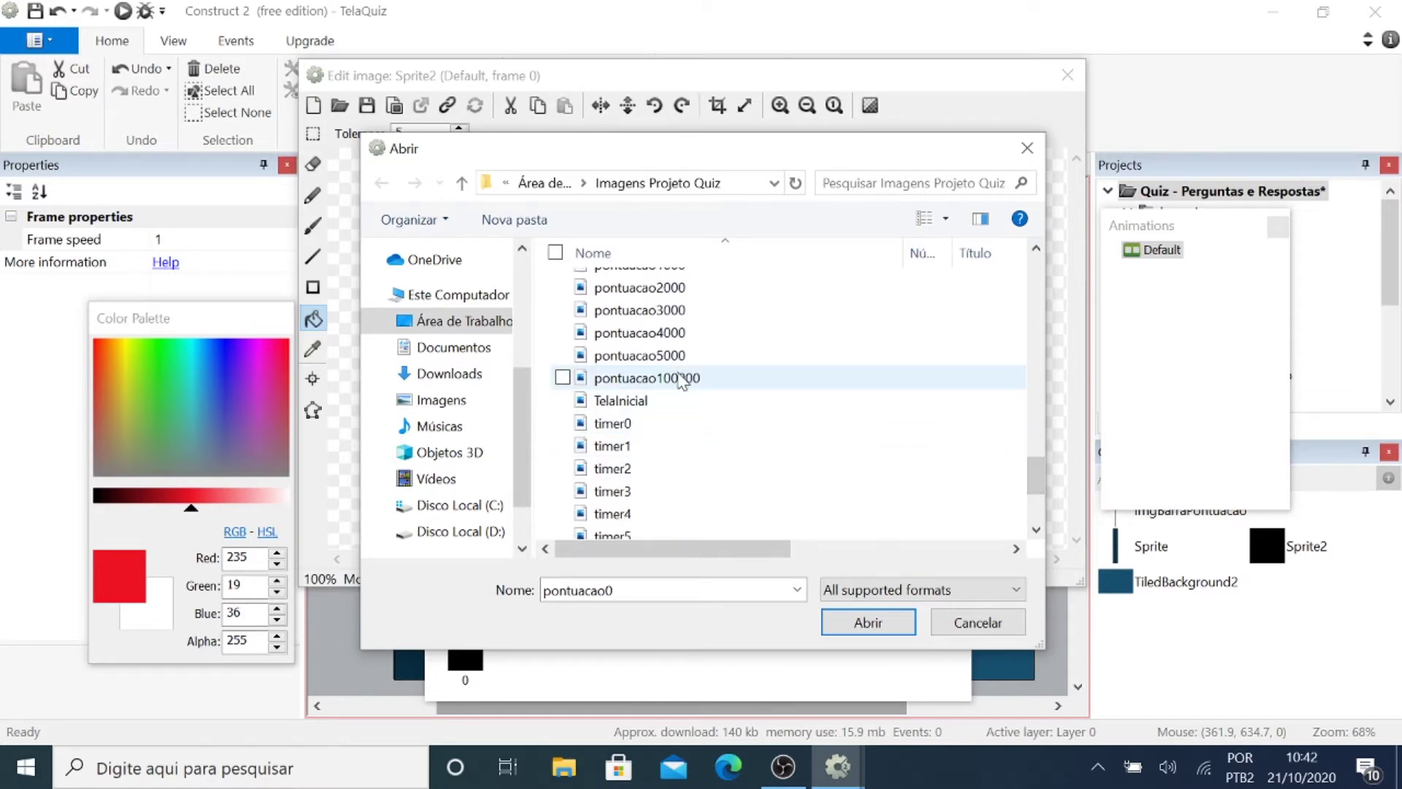
pyautogui.keyDown('shift'); pyautogui.click(654, 384); pyautogui.keyUp('shift')
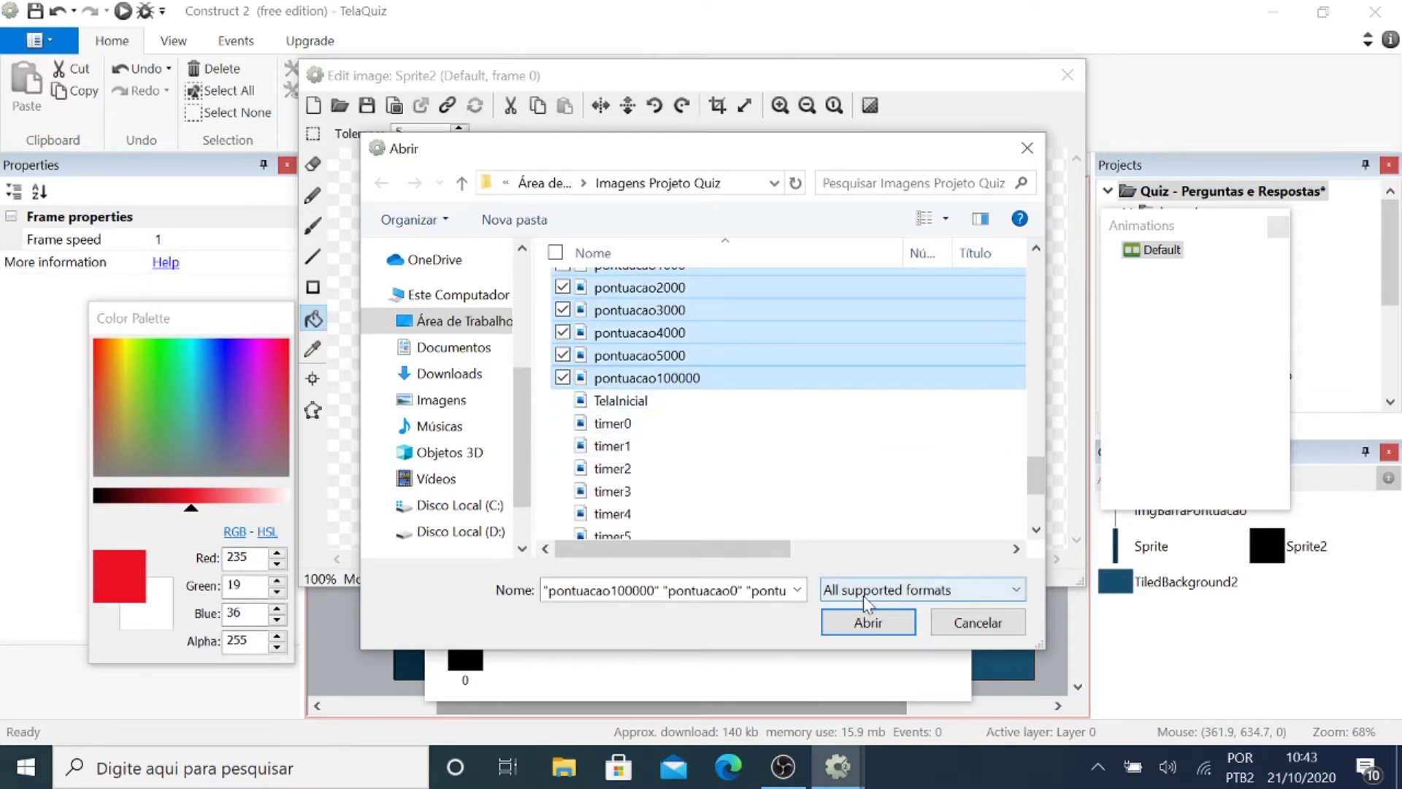
pyautogui.click(868, 621)
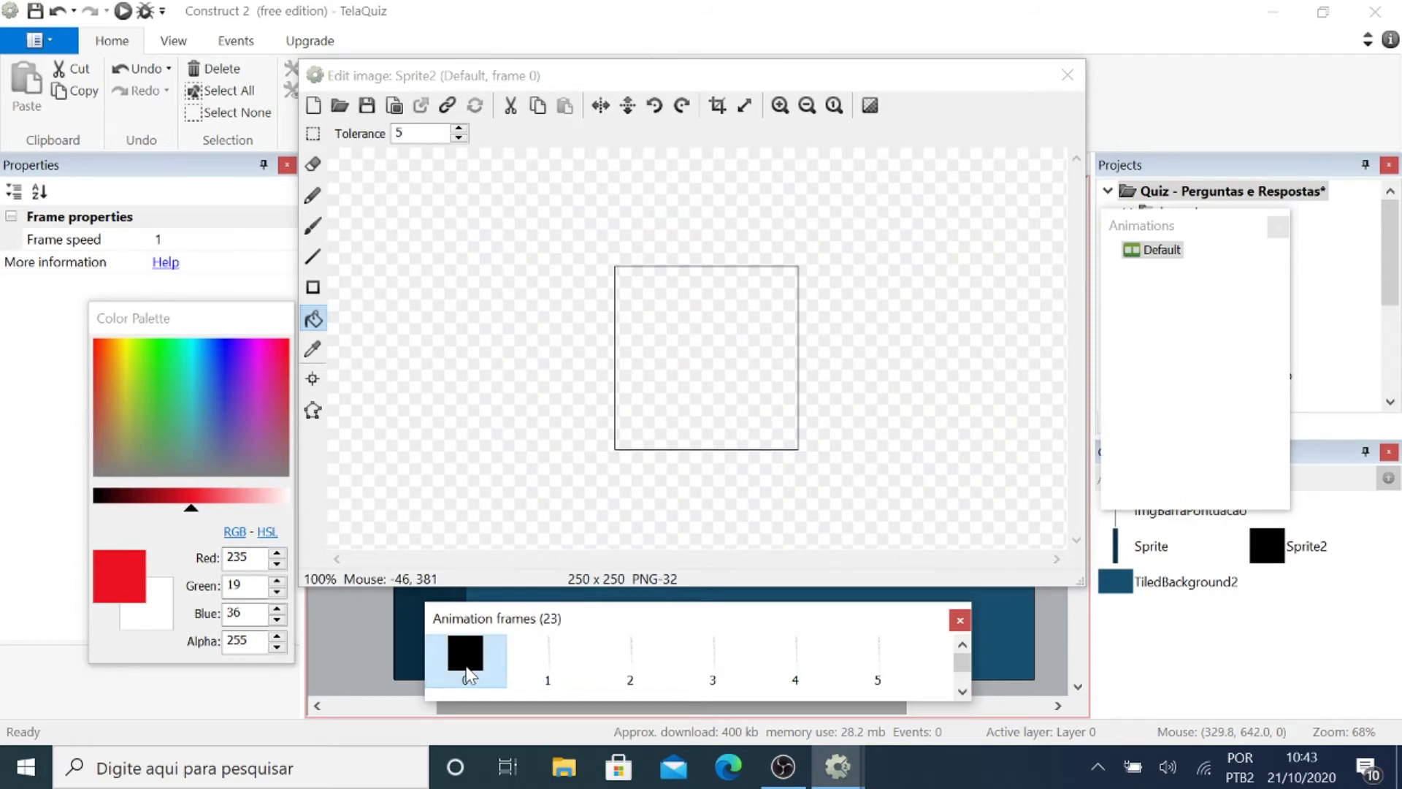
# Delete the blank frame 0 from the score values sprite and set its Default animation's speed to 0.
pyautogui.press('Delete')
pyautogui.click(468, 673)
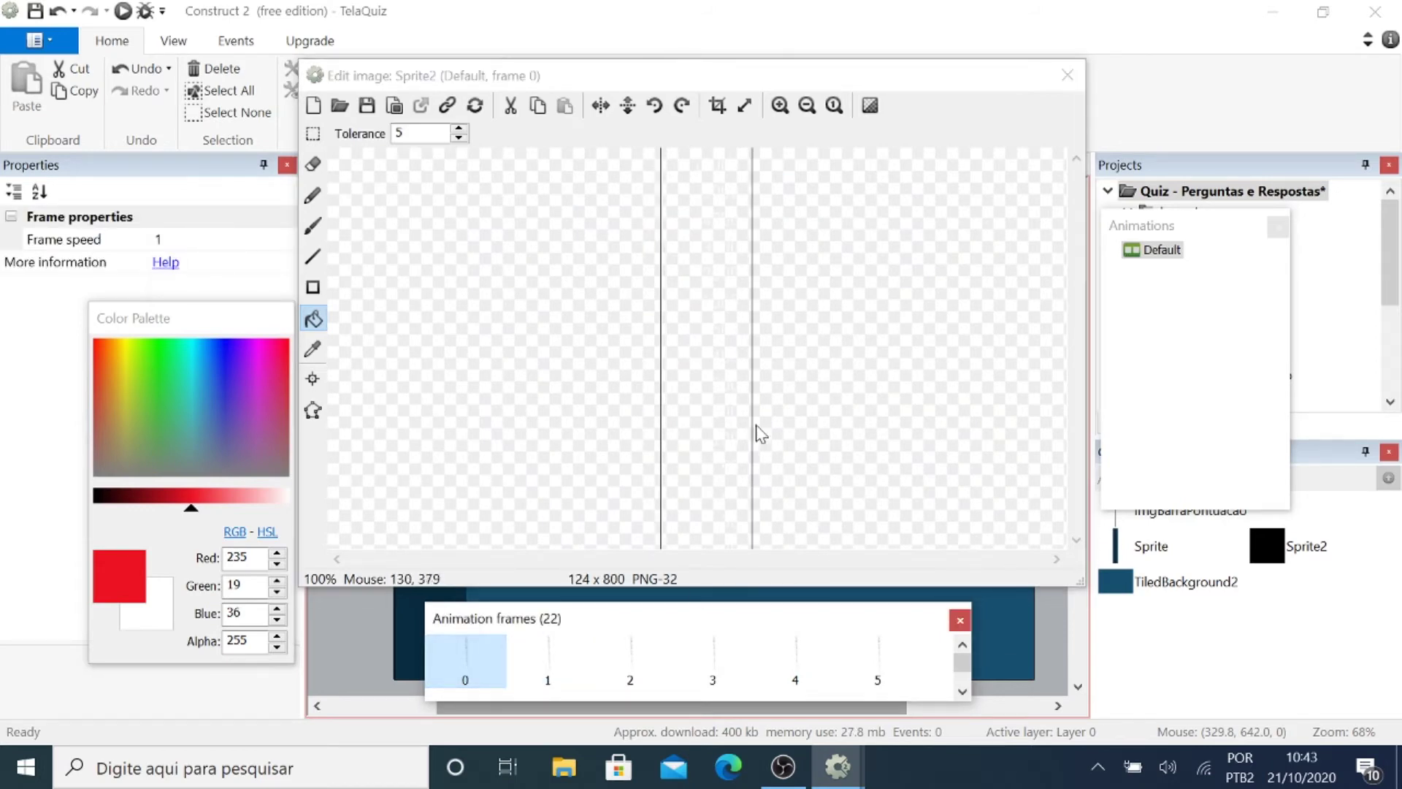
pyautogui.click(1165, 251)
pyautogui.click(1163, 250)
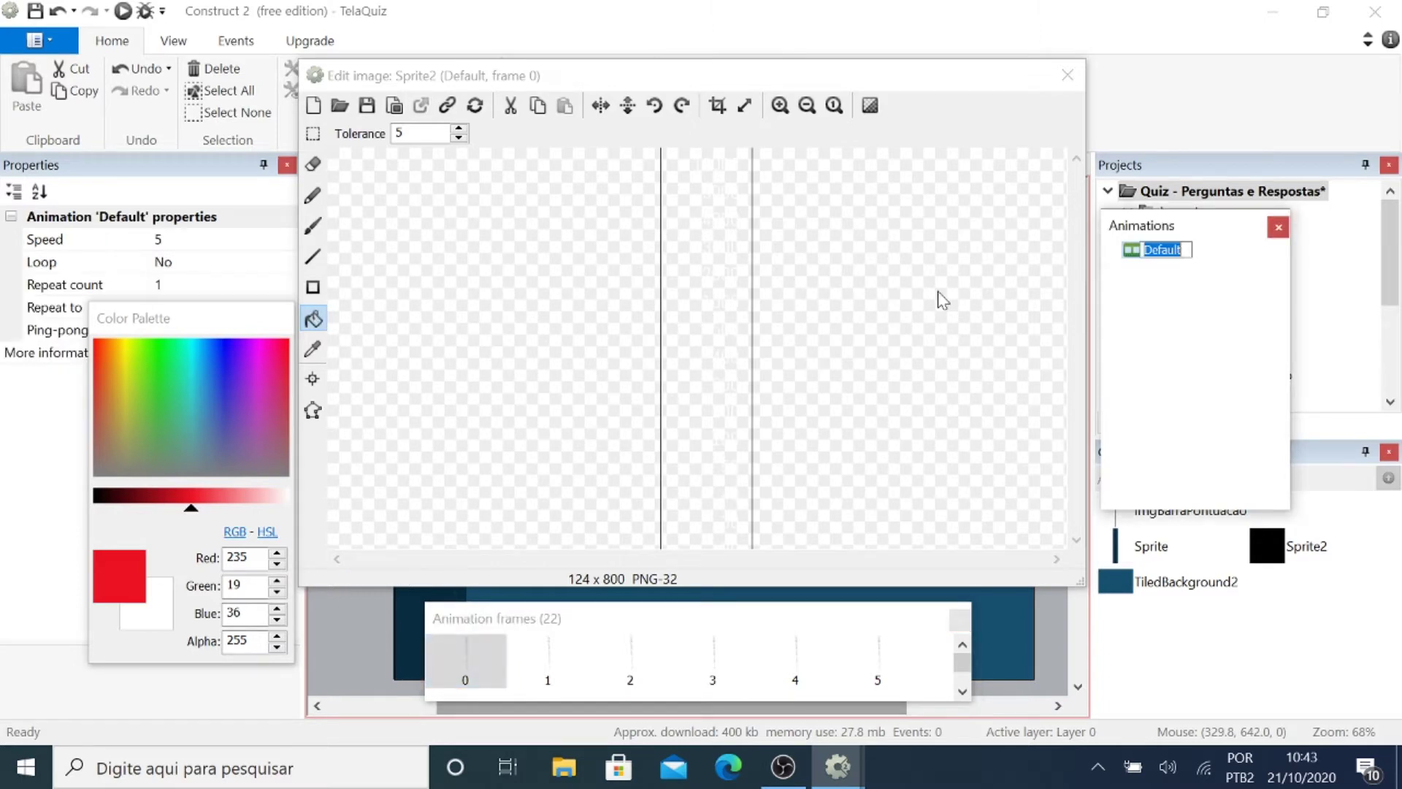
pyautogui.click(188, 239)
pyautogui.write('0')
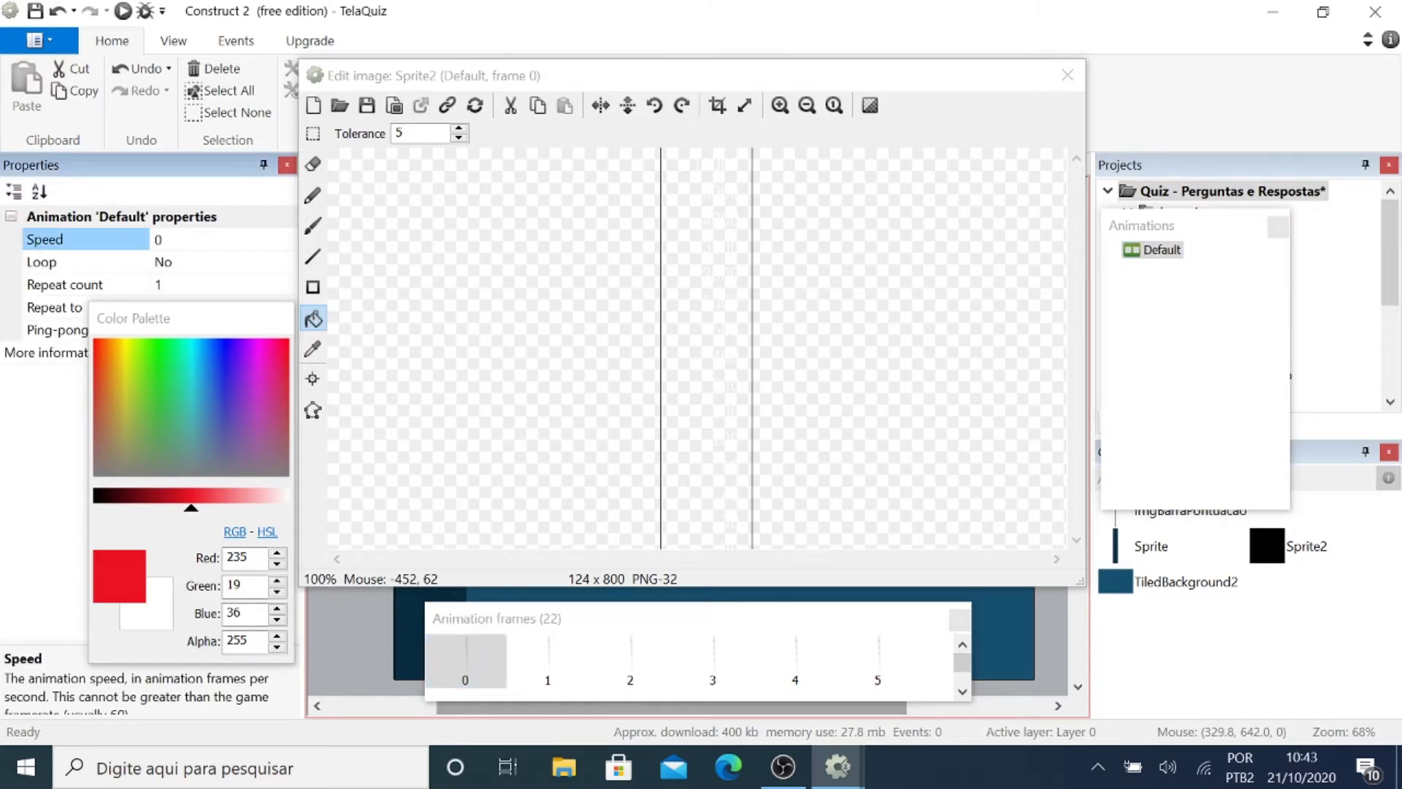
# Place the score values sprite over the dark strip at about 61, 400 and rename it as imgPontuacao.
pyautogui.click(1068, 75)
pyautogui.moveTo(702, 295); pyautogui.dragTo(431, 378)
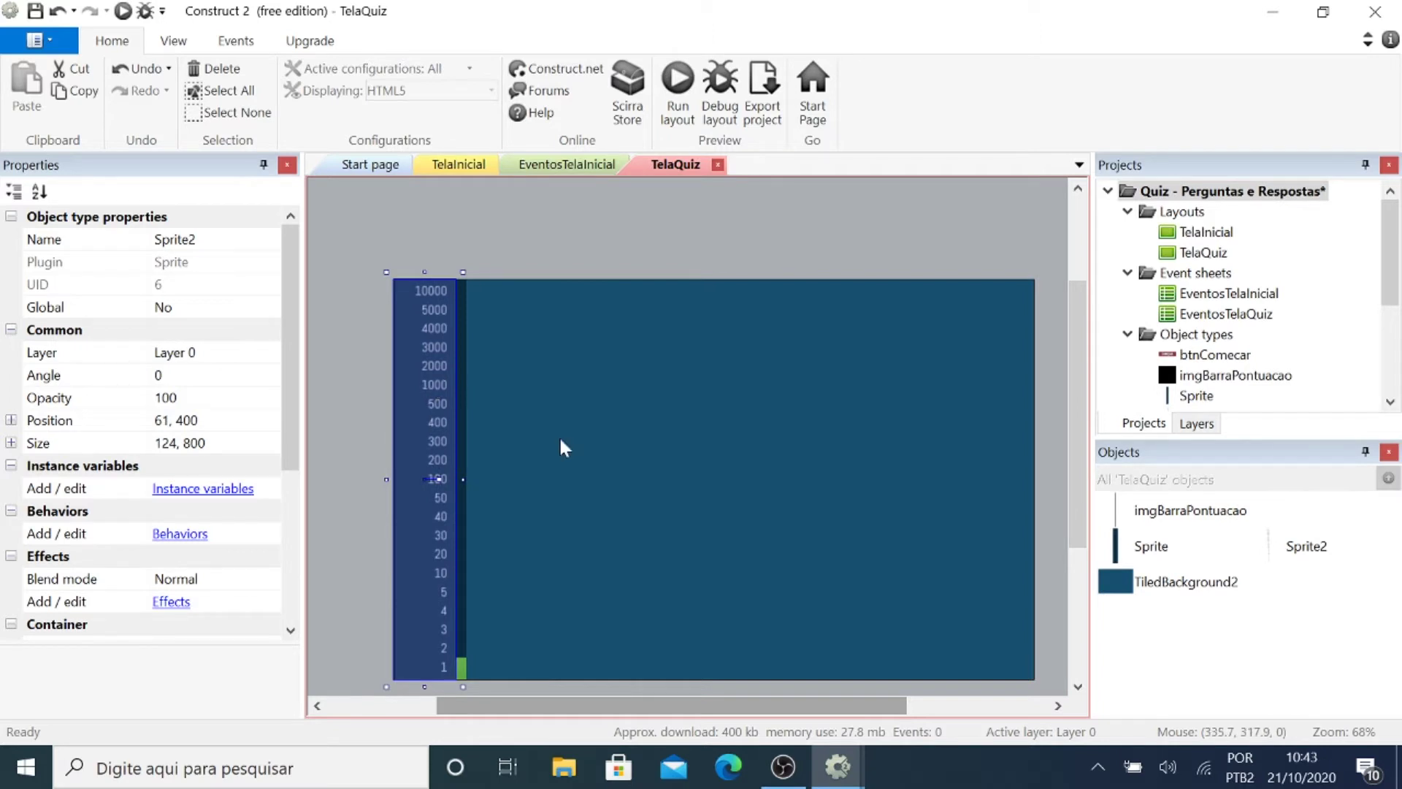
pyautogui.click(175, 240)
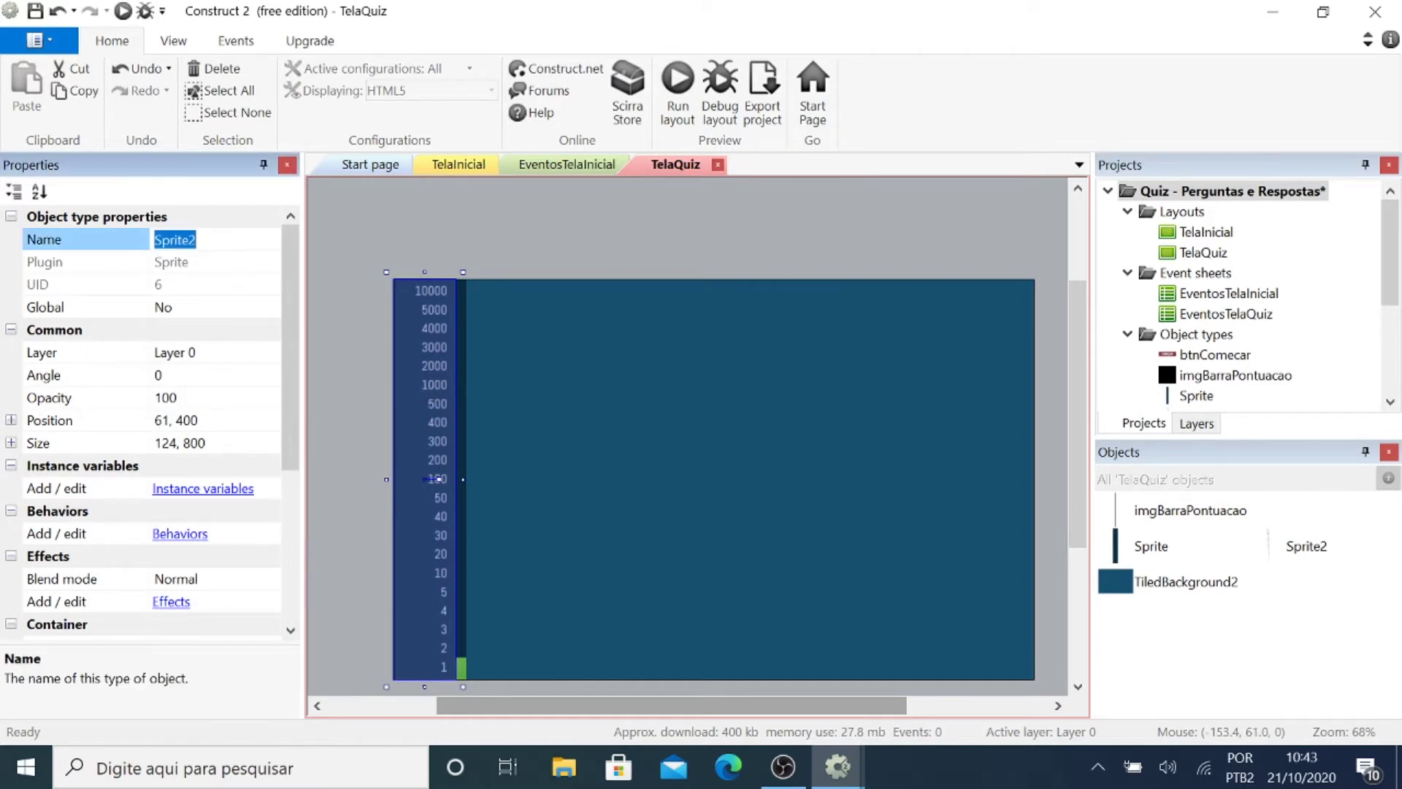
pyautogui.write('imgPontuacao')
pyautogui.press('Return')
pyautogui.click(353, 420)
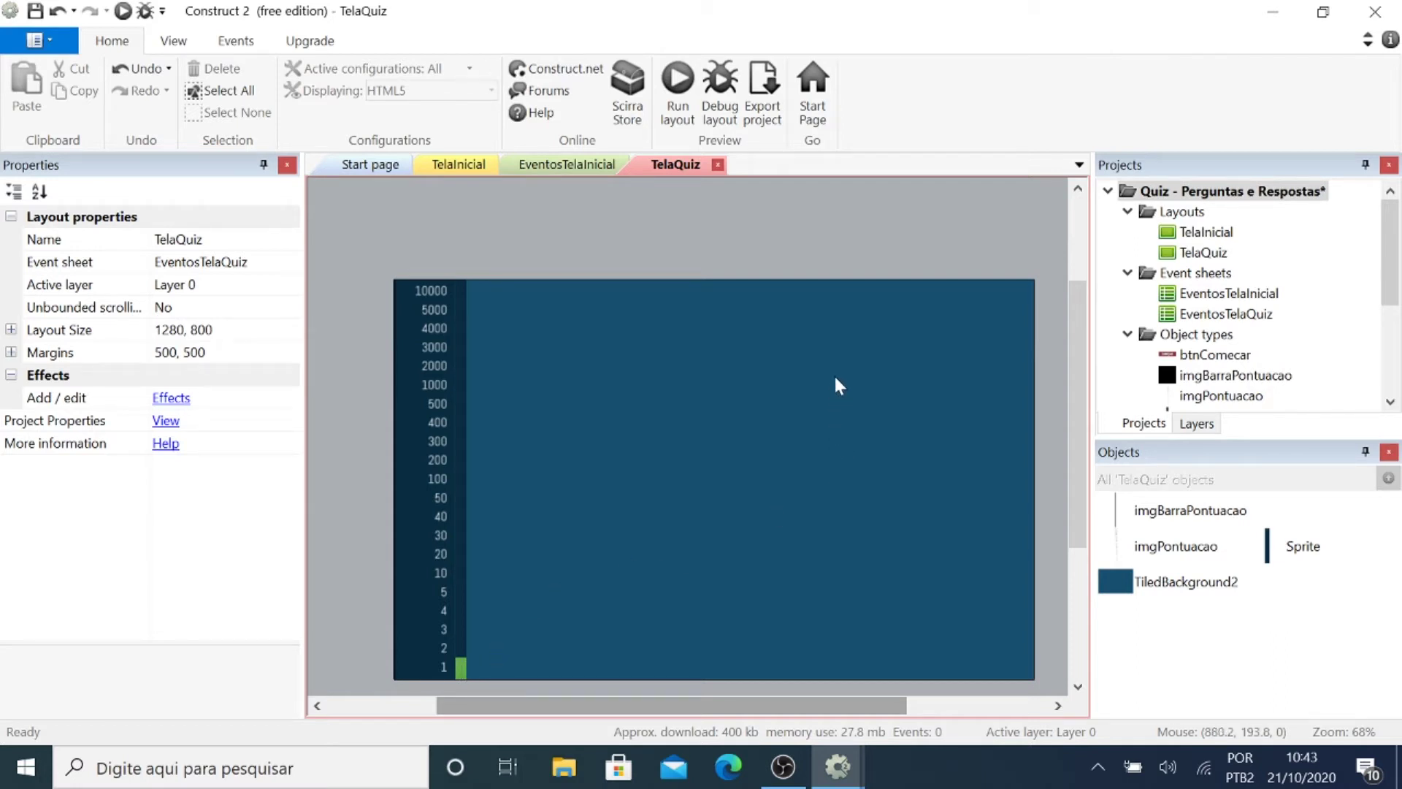
# Insert another Sprite object on the TelaQuiz layout, placed over the background to the right of the score bar.
pyautogui.rightClick(590, 217)
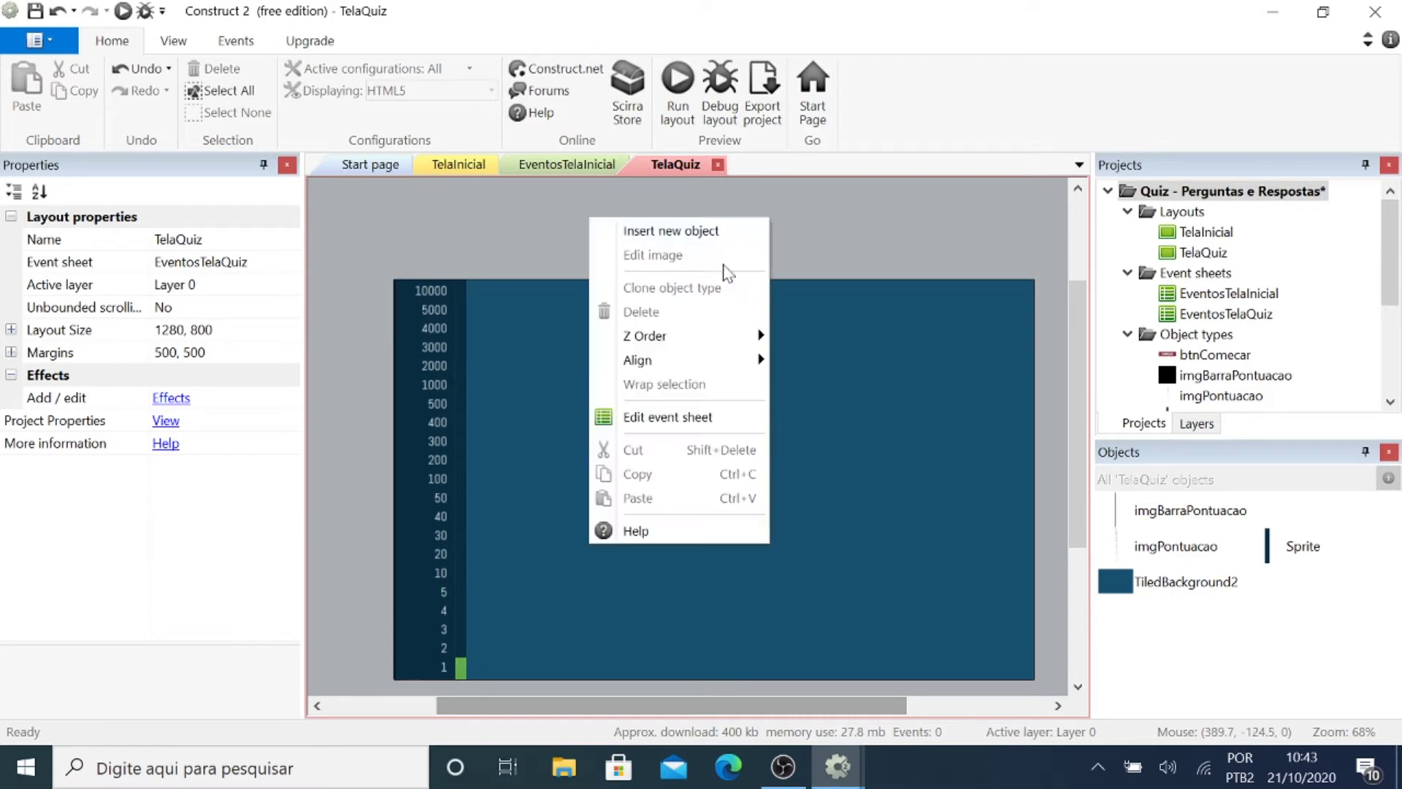
pyautogui.click(691, 230)
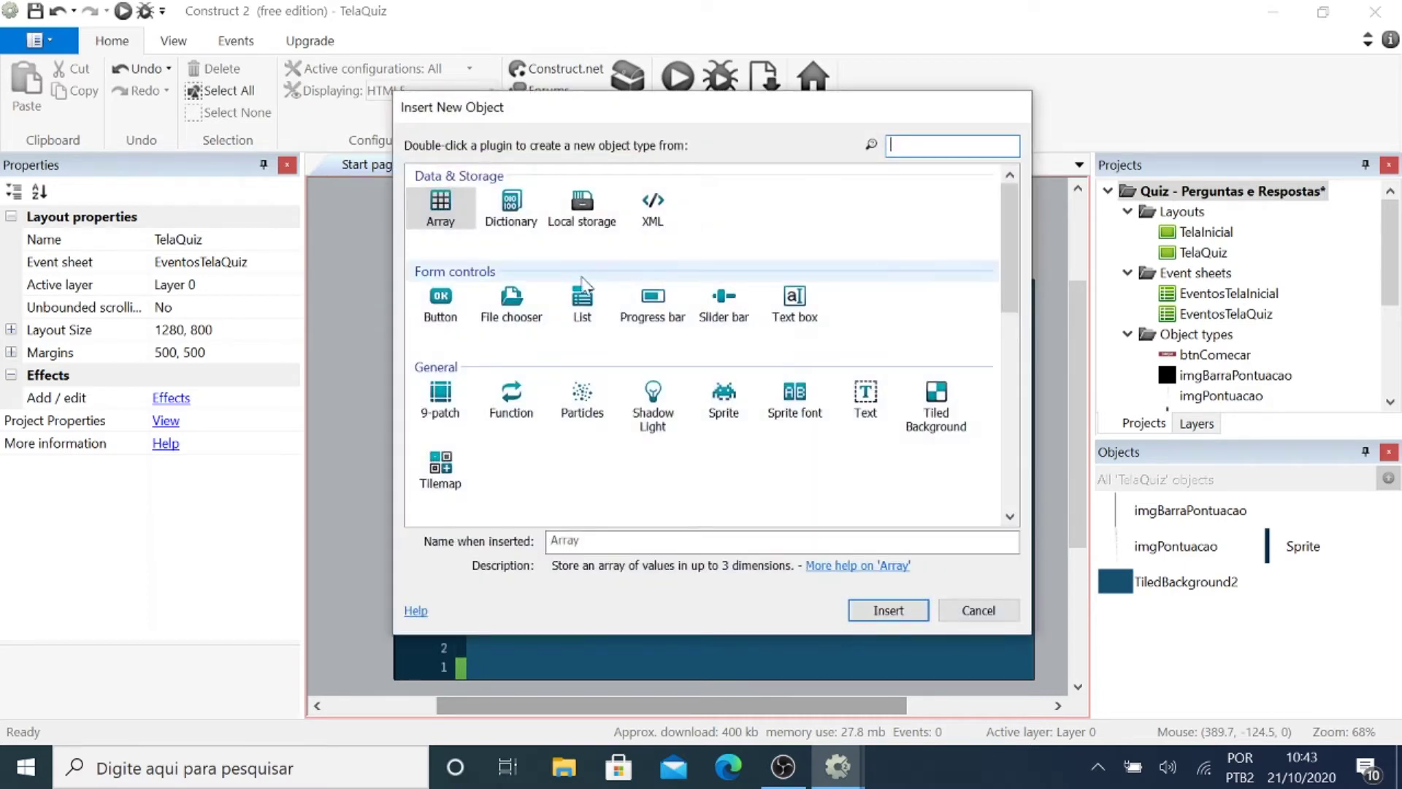
pyautogui.doubleClick(723, 398)
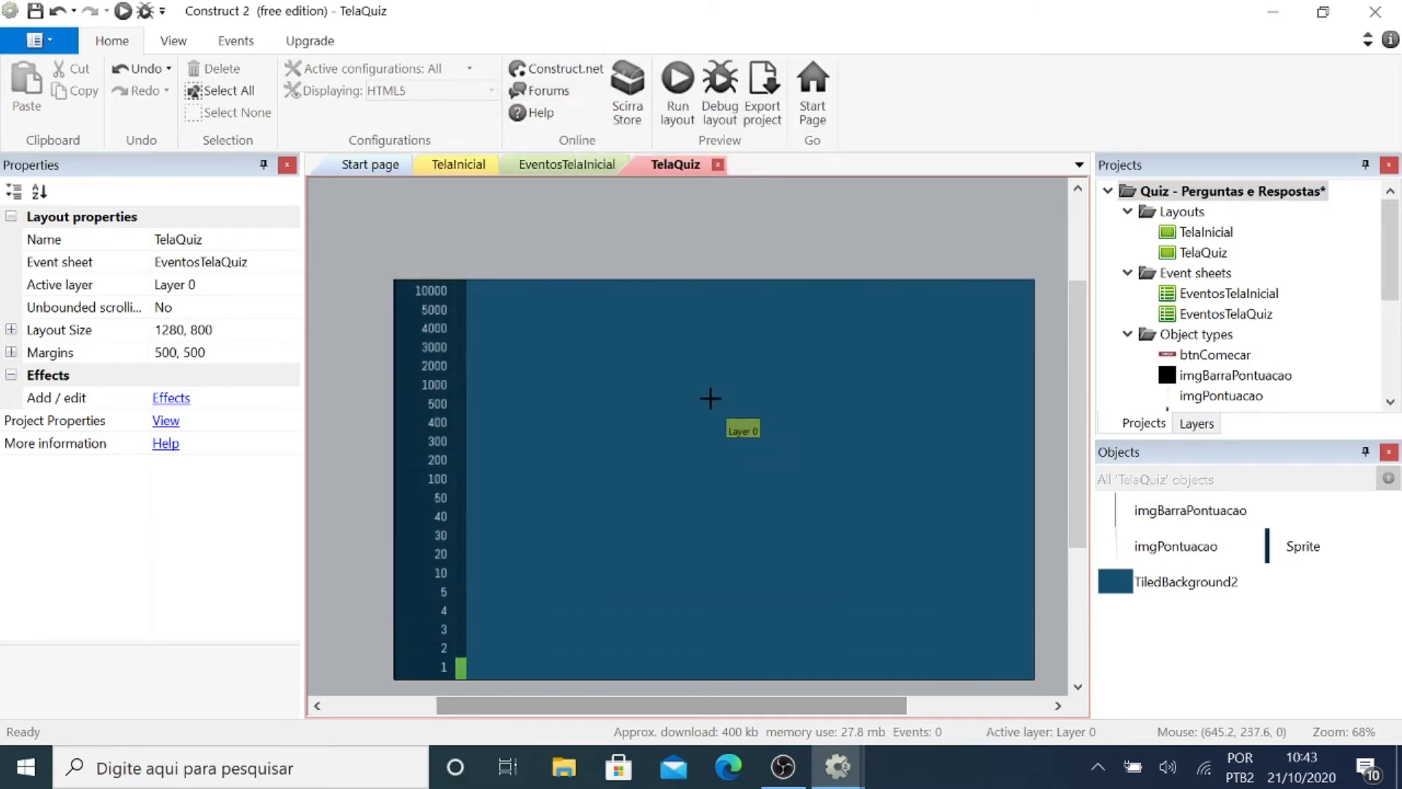
pyautogui.click(617, 404)
# Import the image files btnHome0 and btnHome1 as animation frames of the new sprite's Default animation.
pyautogui.rightClick(545, 657)
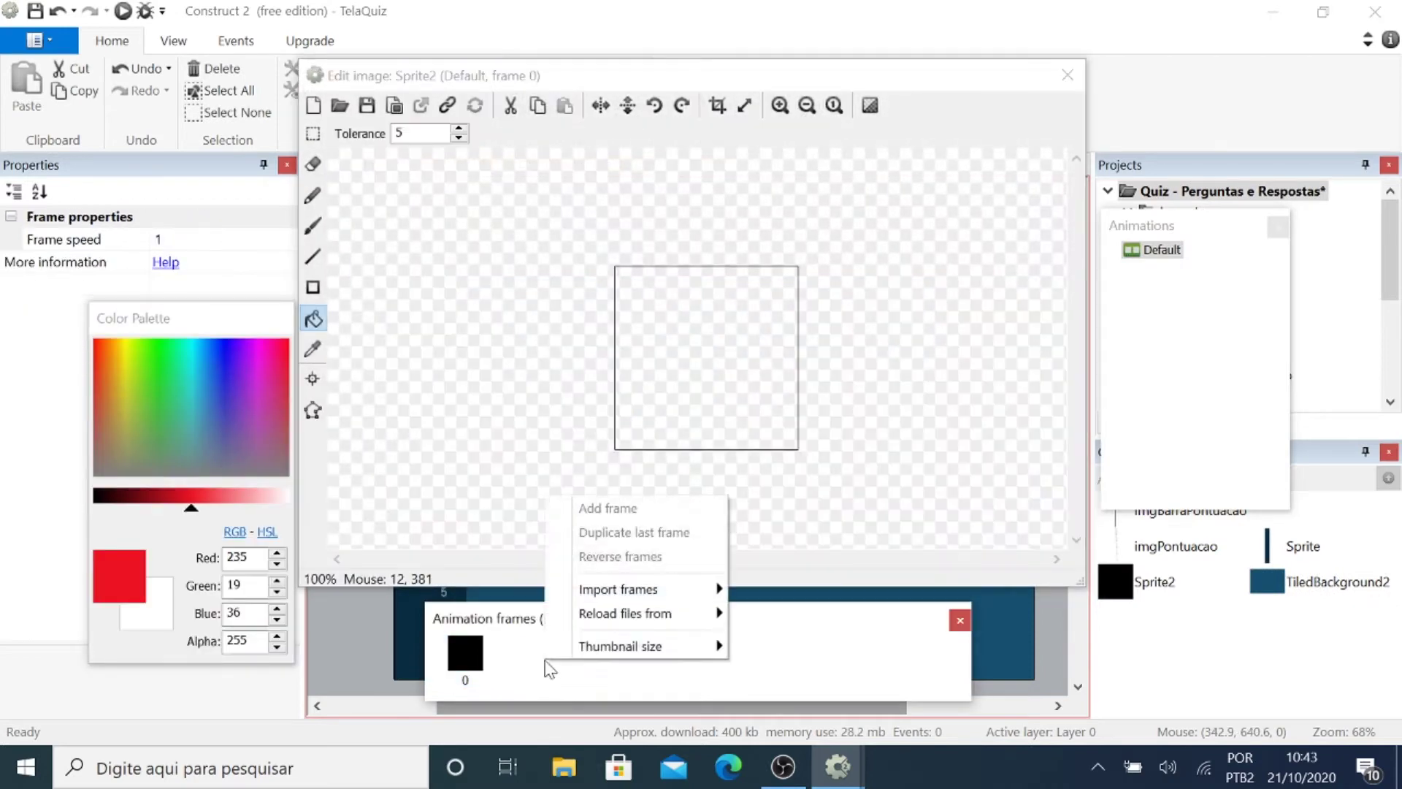
pyautogui.moveTo(672, 591)
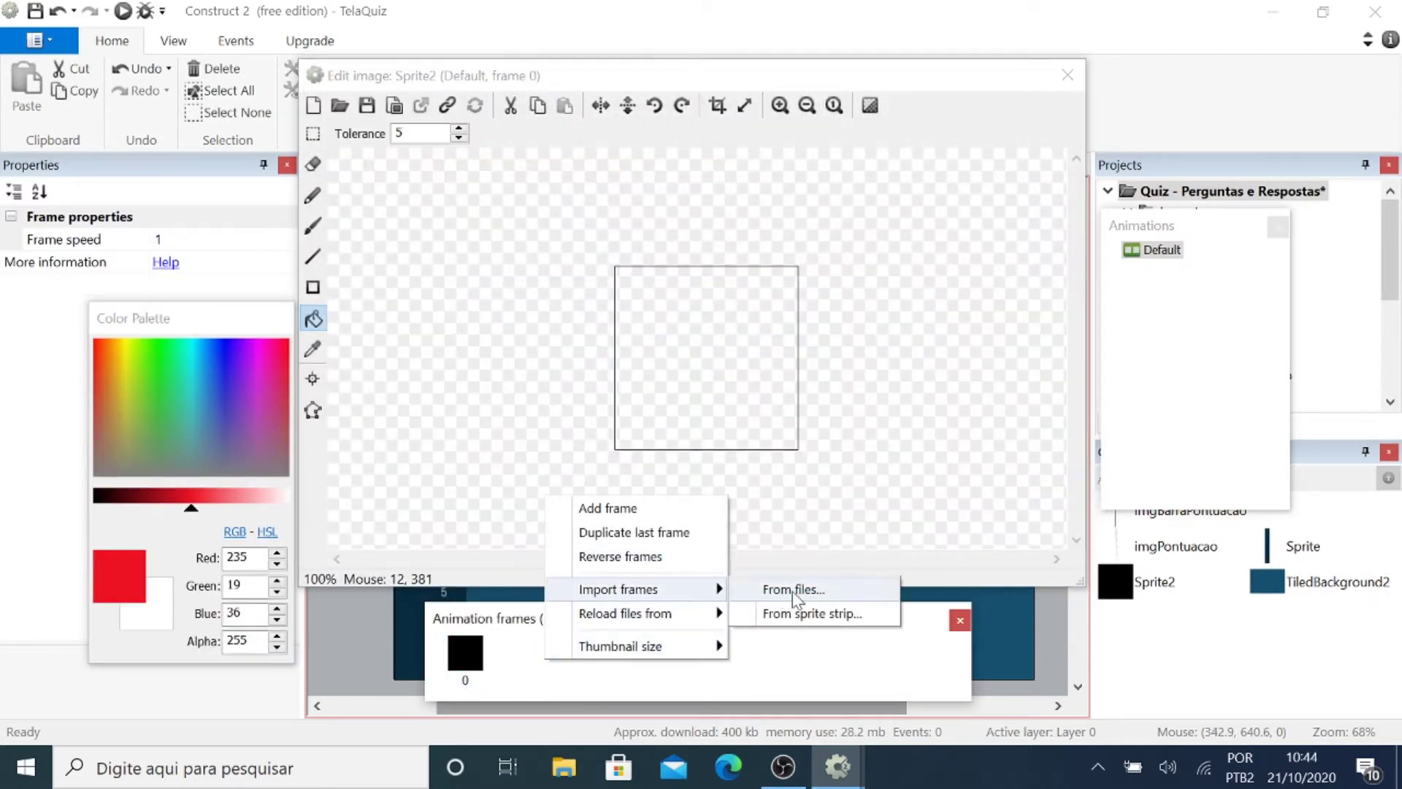
pyautogui.click(794, 590)
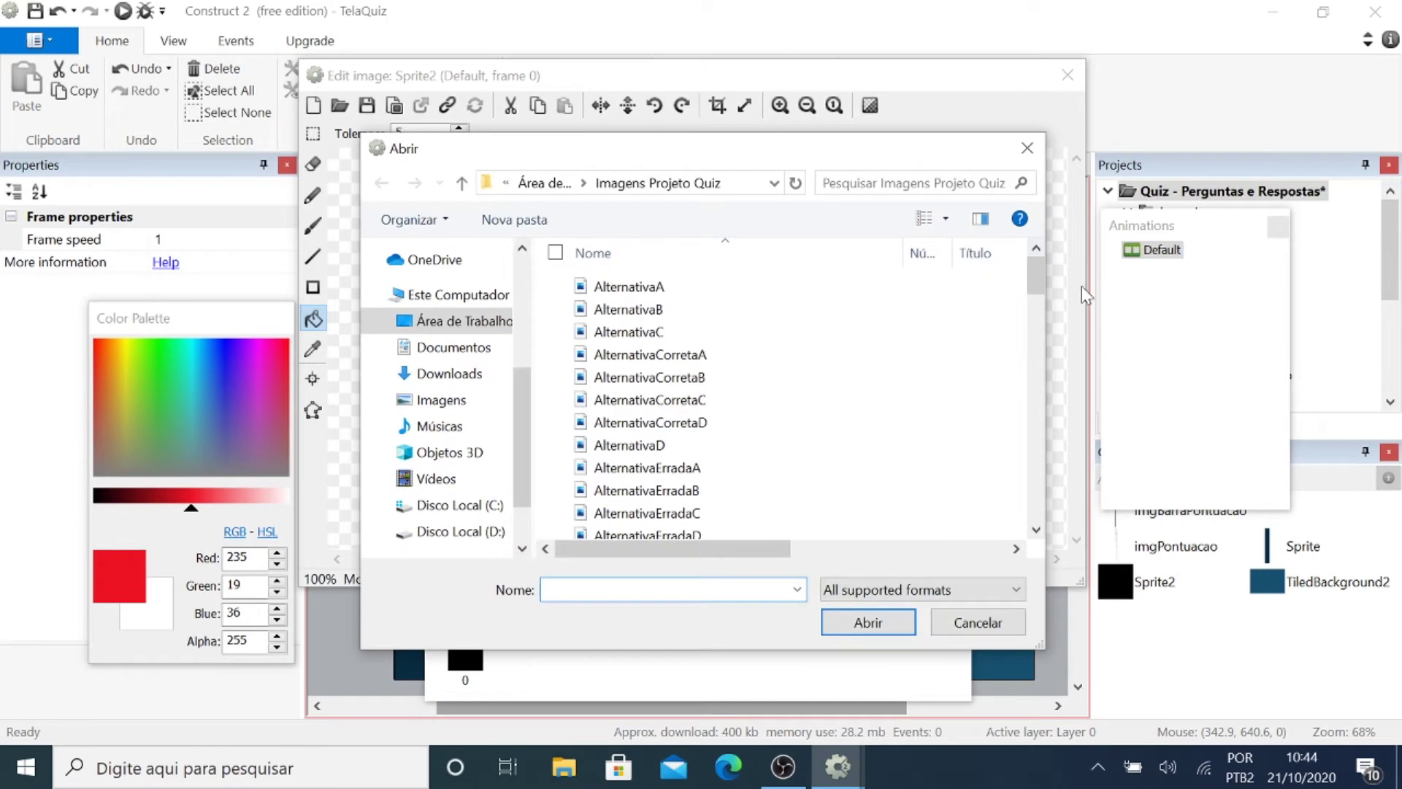
pyautogui.moveTo(1036, 273); pyautogui.dragTo(1034, 377)
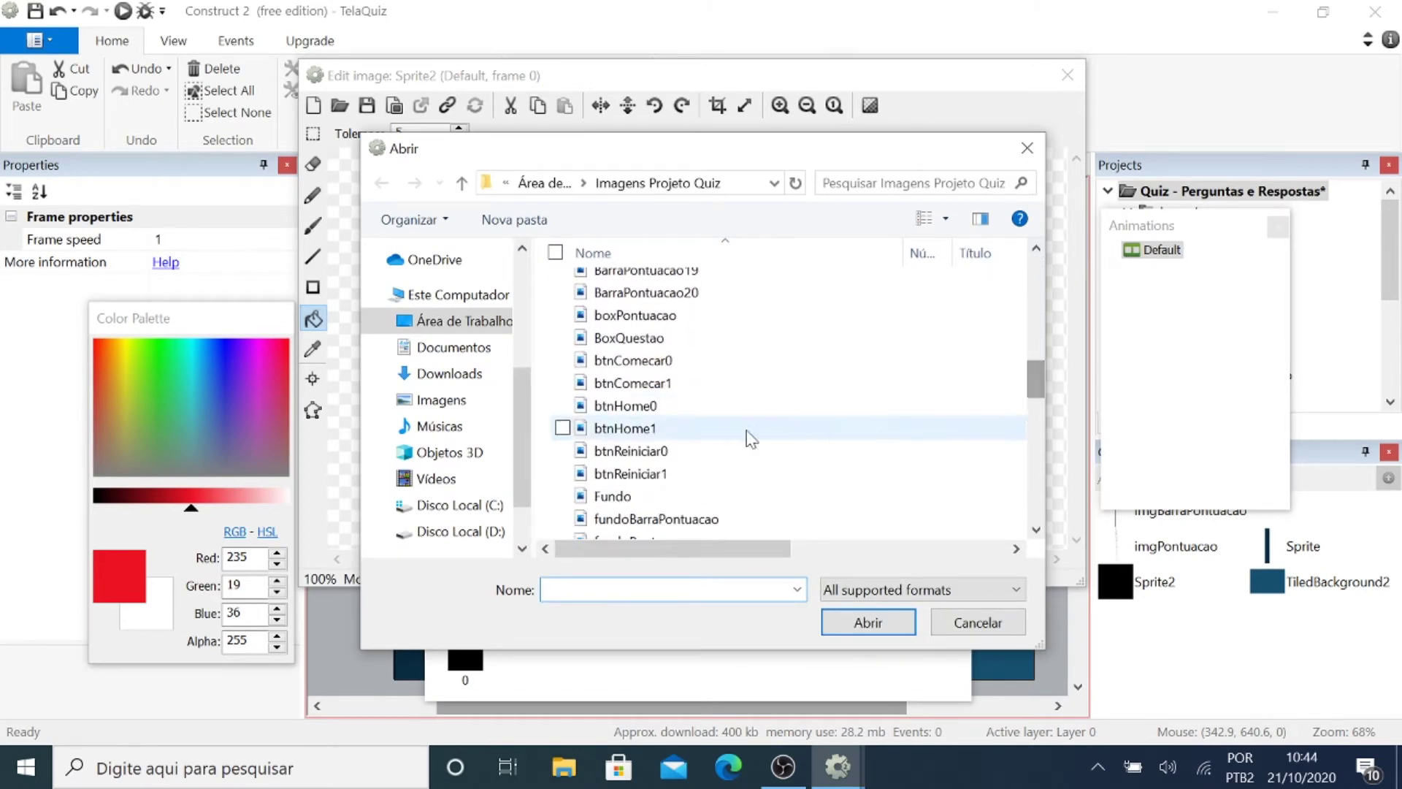
pyautogui.click(661, 406)
pyautogui.keyDown('shift'); pyautogui.click(641, 431); pyautogui.keyUp('shift')
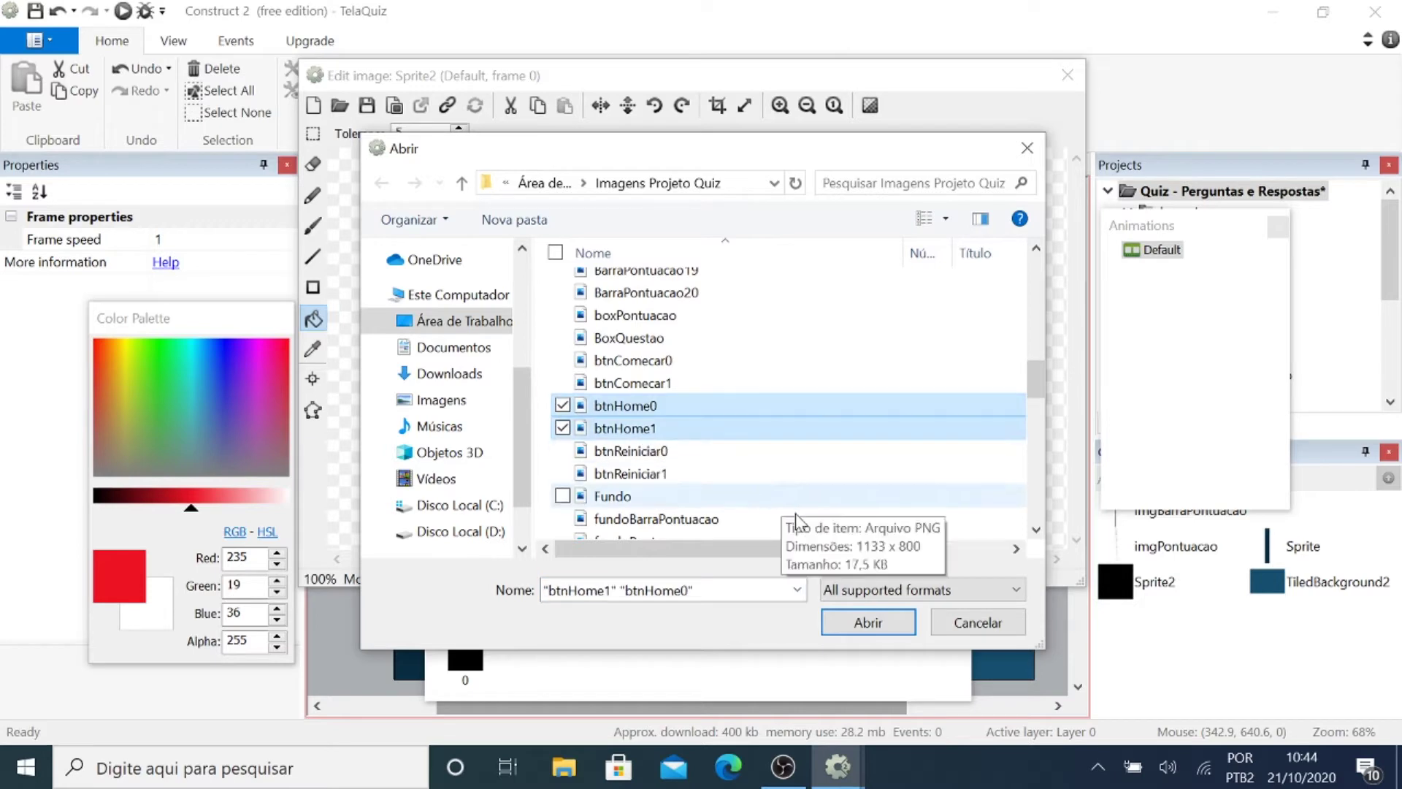
pyautogui.click(868, 623)
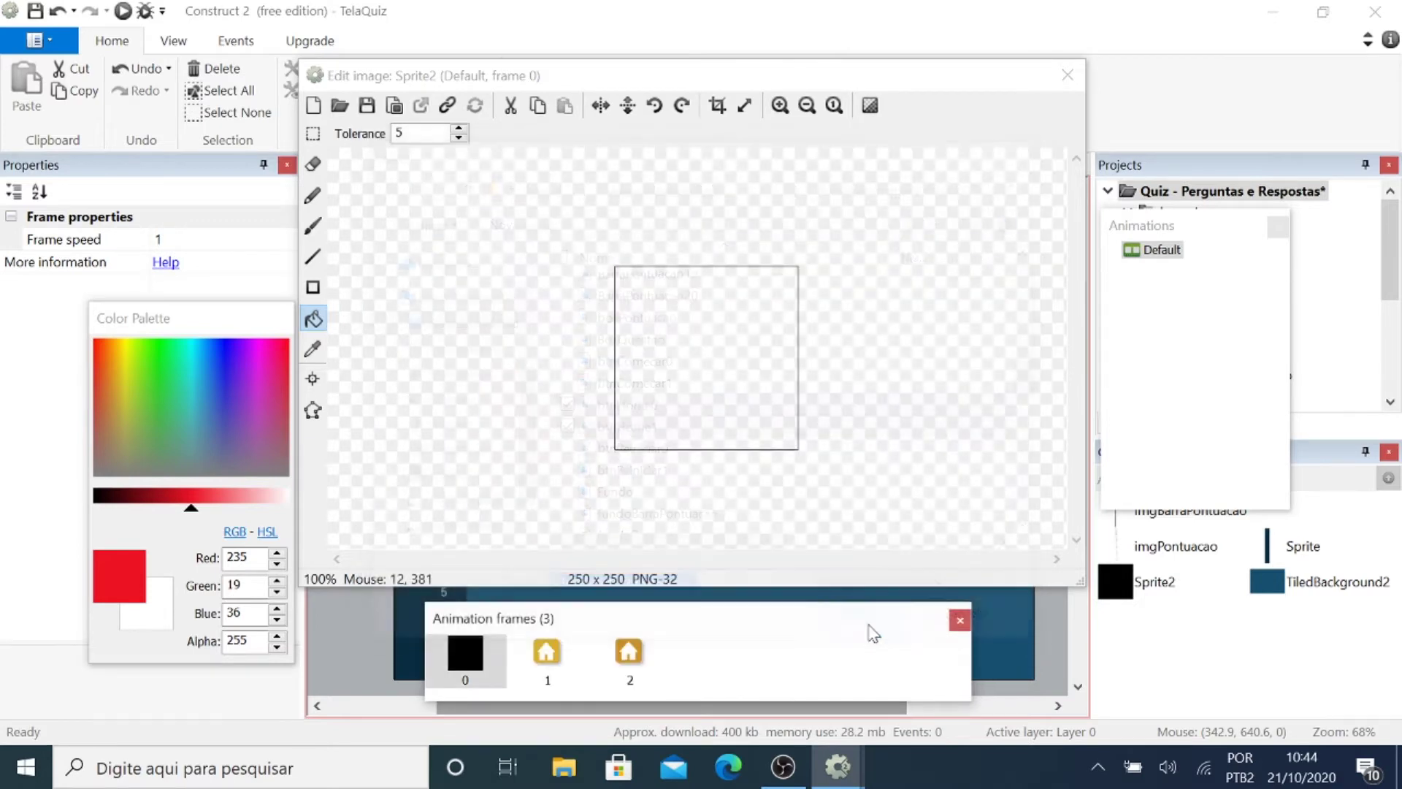
# Delete the blank frame 0 from the home button sprite and set its Default animation's speed to 0.
pyautogui.rightClick(468, 660)
pyautogui.click(521, 577)
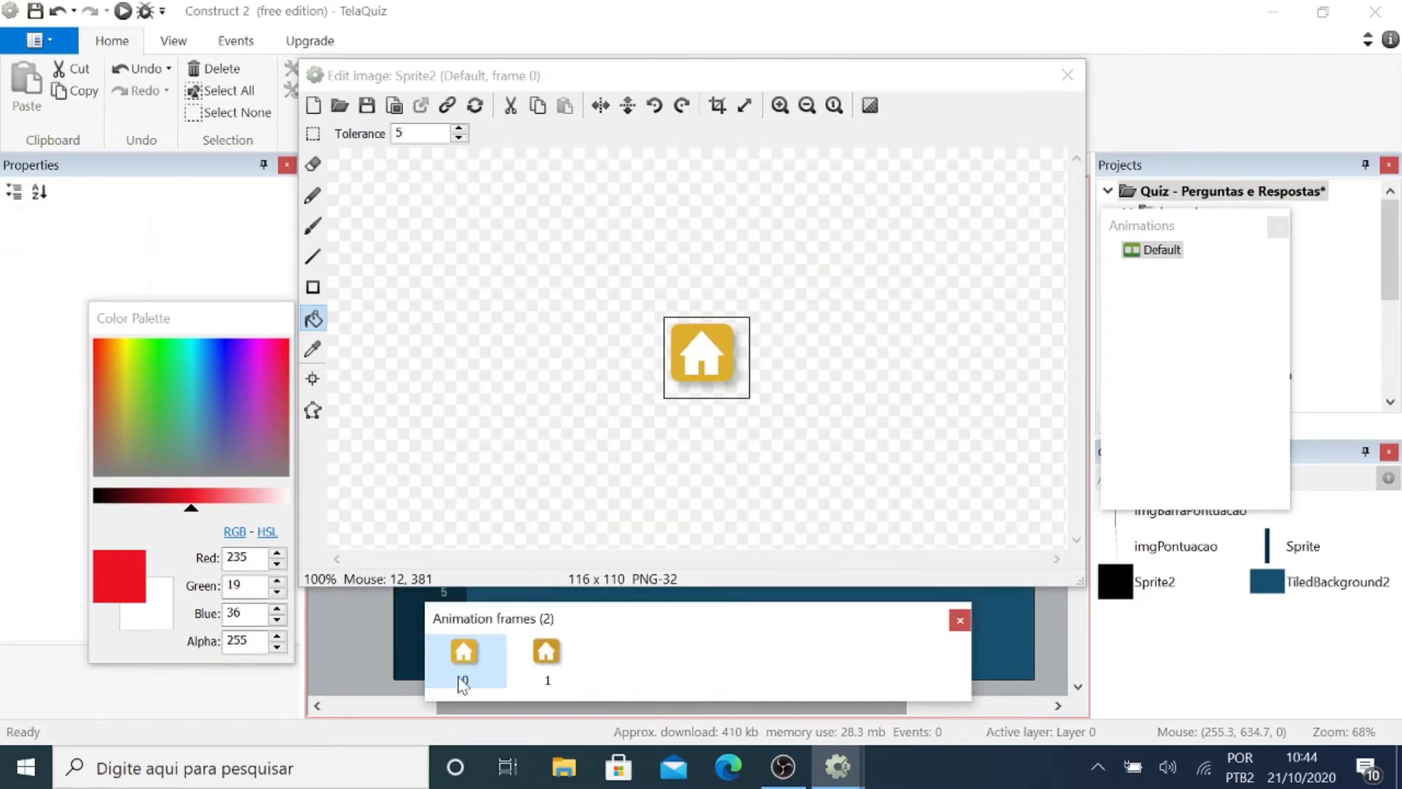
pyautogui.click(1165, 259)
pyautogui.click(1167, 261)
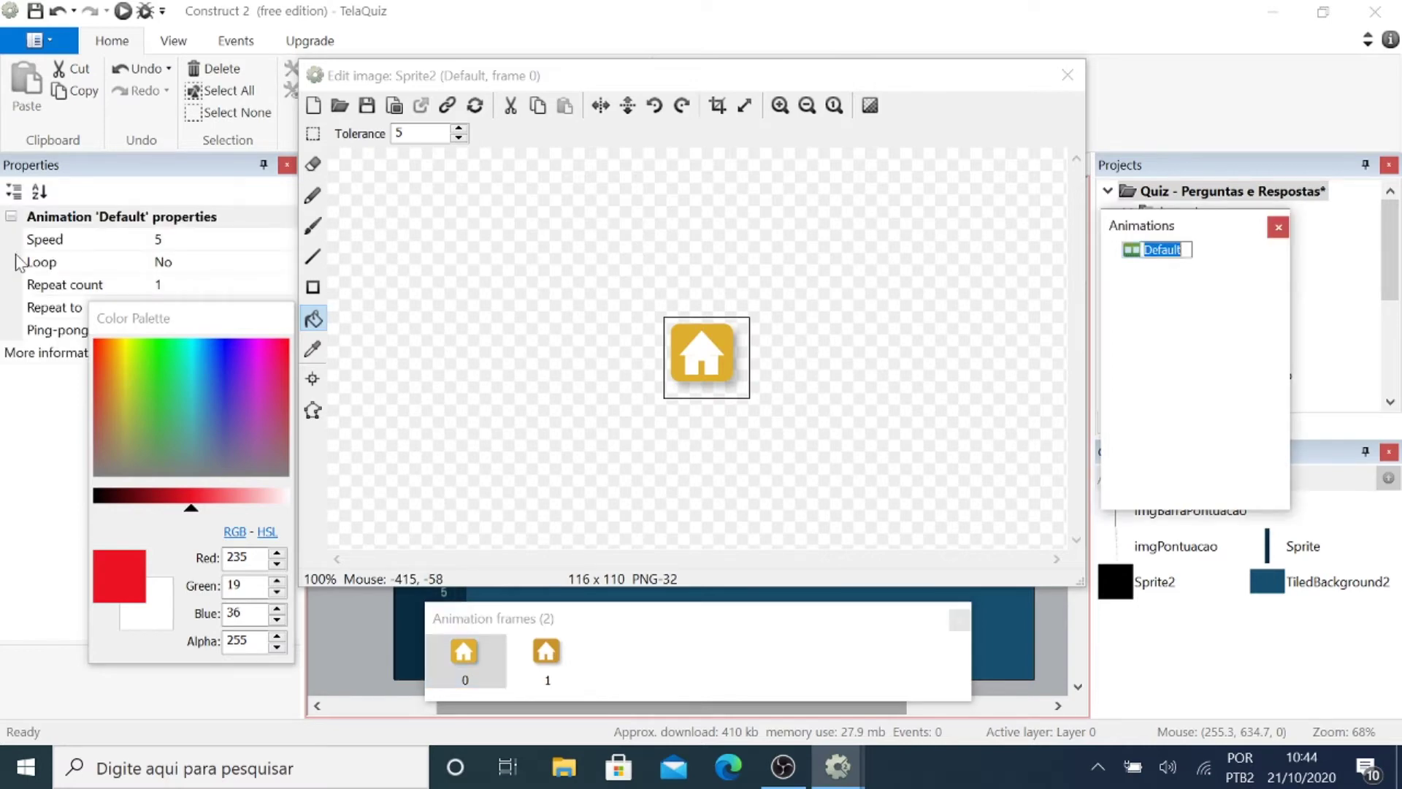
pyautogui.click(175, 239)
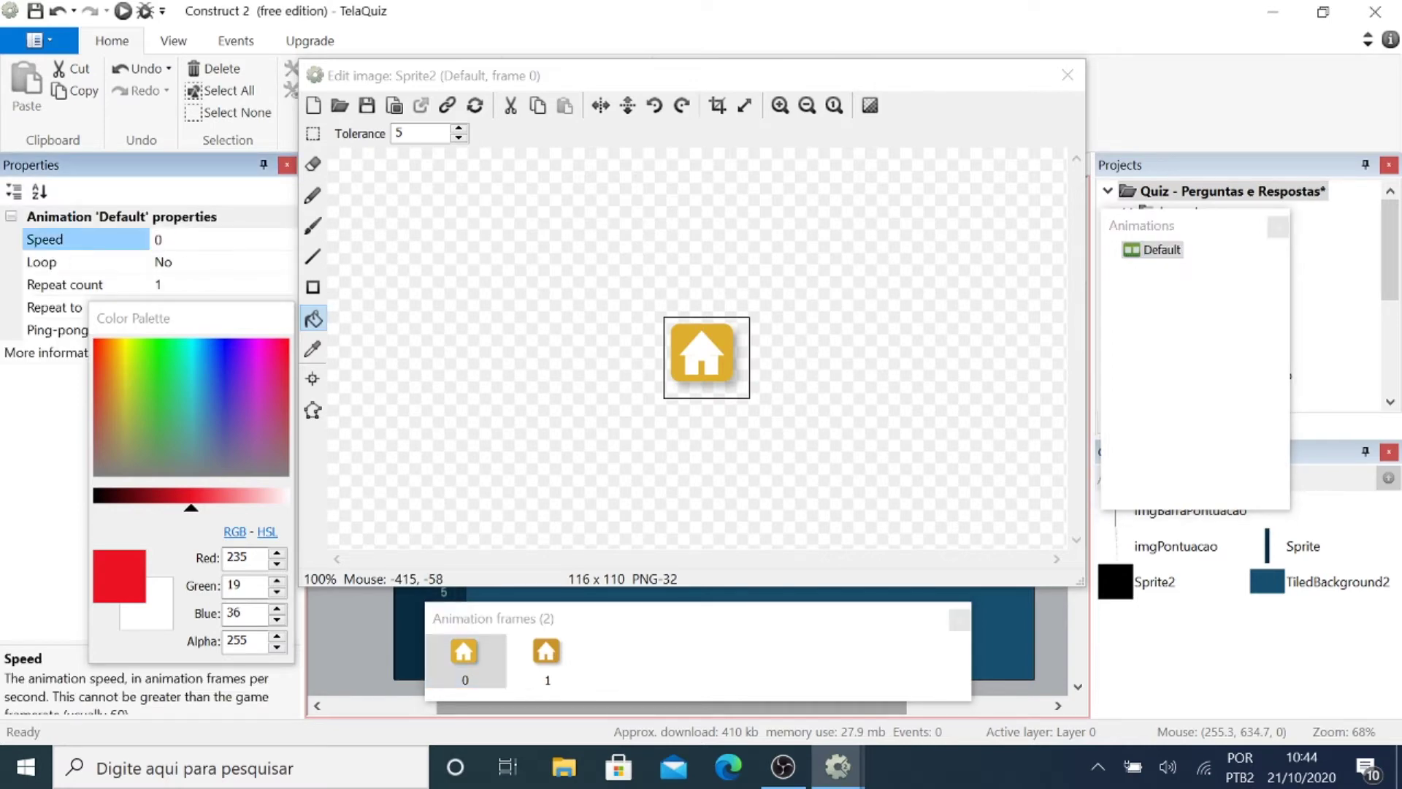
# Close the image editor and place the home button in the layout's upper-right corner at about 1217, 55.
pyautogui.click(1068, 75)
pyautogui.moveTo(586, 385); pyautogui.dragTo(993, 323)
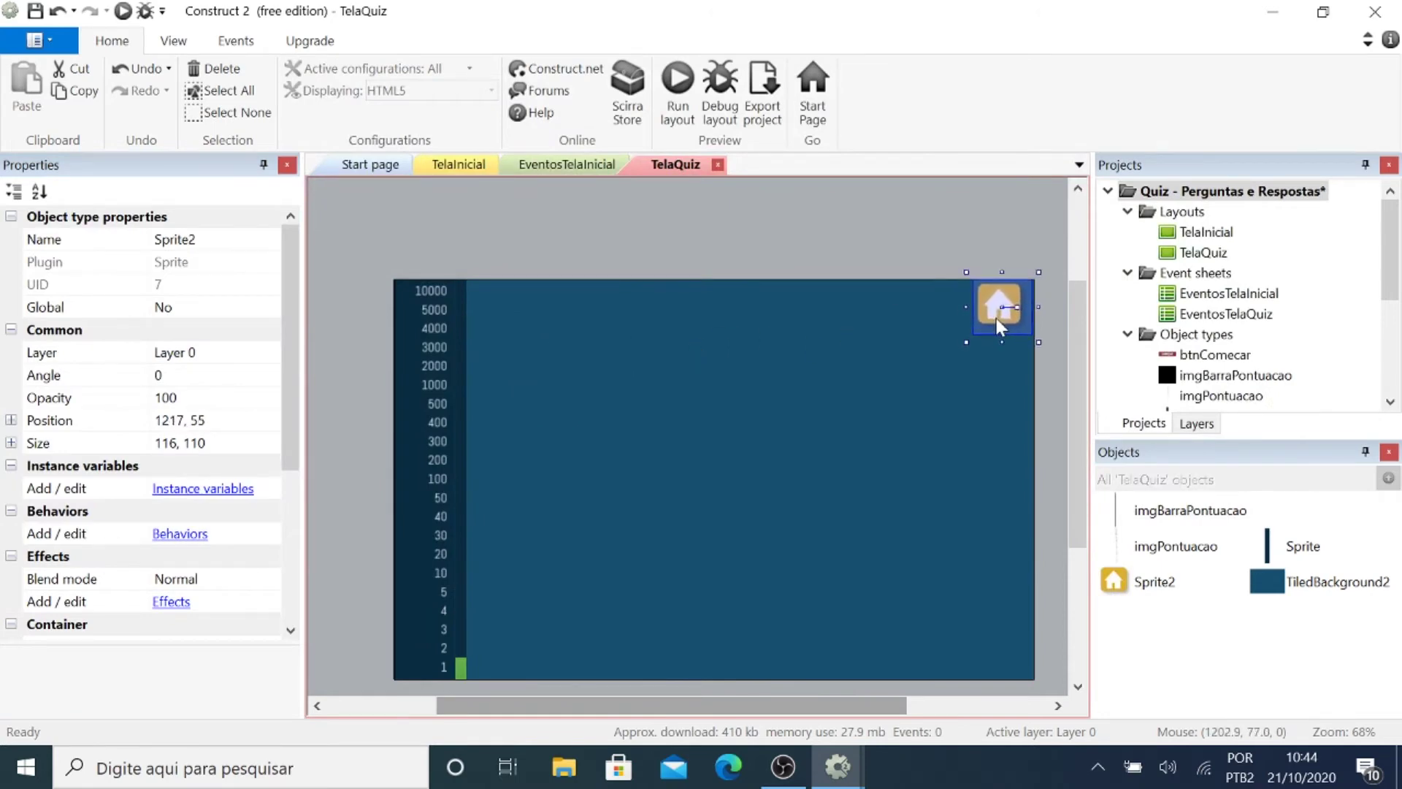
pyautogui.click(954, 227)
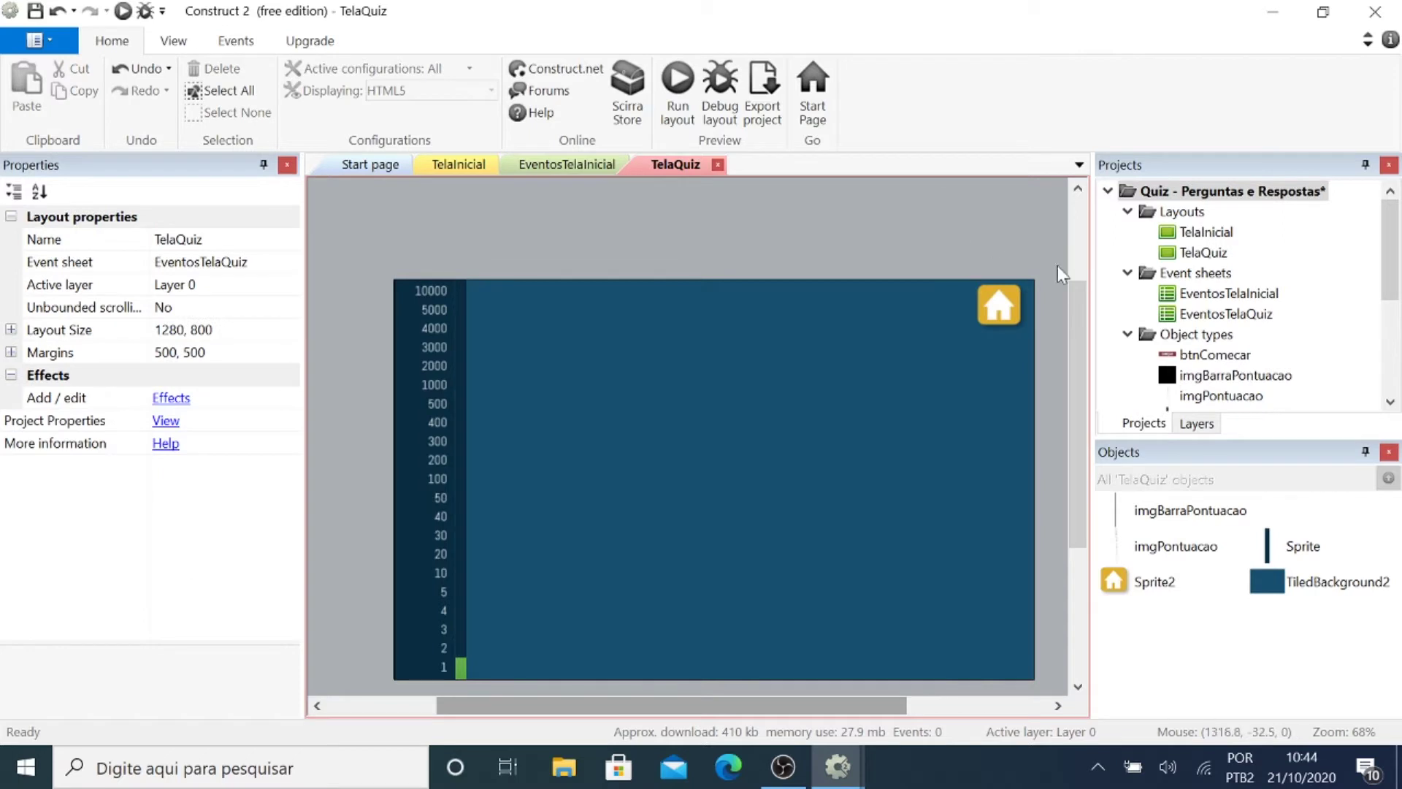
# Lock Layer 0 of the TelaQuiz layout and add a new layer above it.
pyautogui.click(1197, 423)
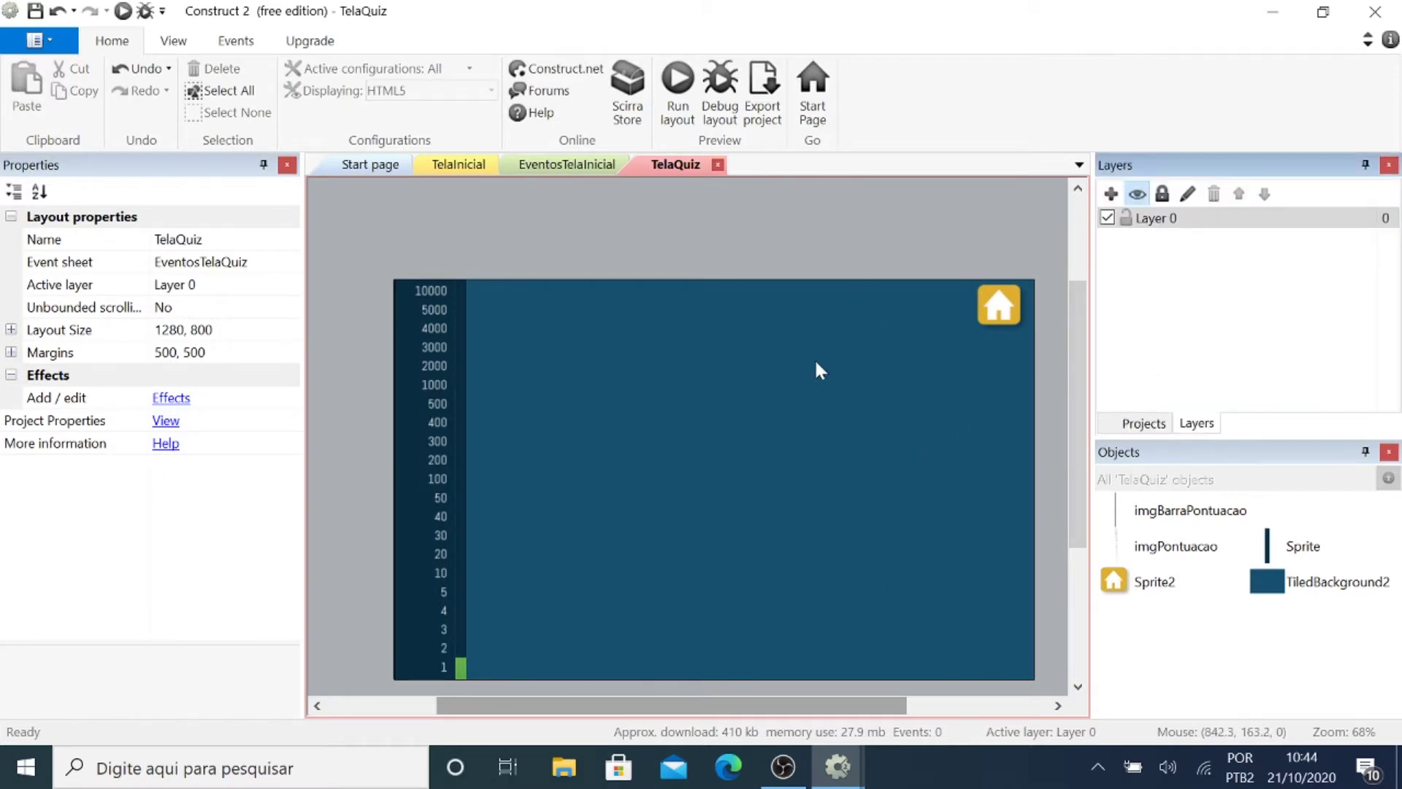
pyautogui.scroll(-1, 876, 442)
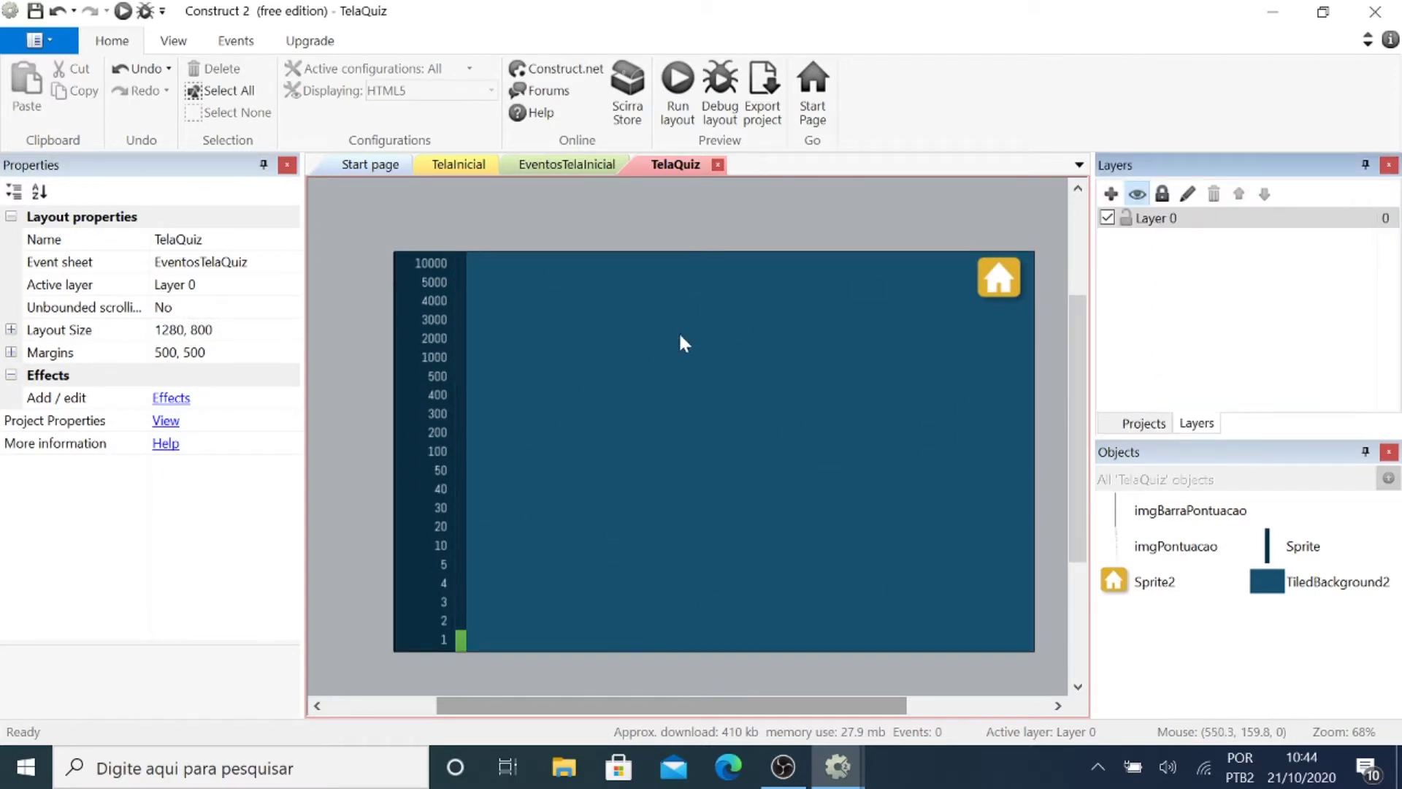
pyautogui.click(1125, 217)
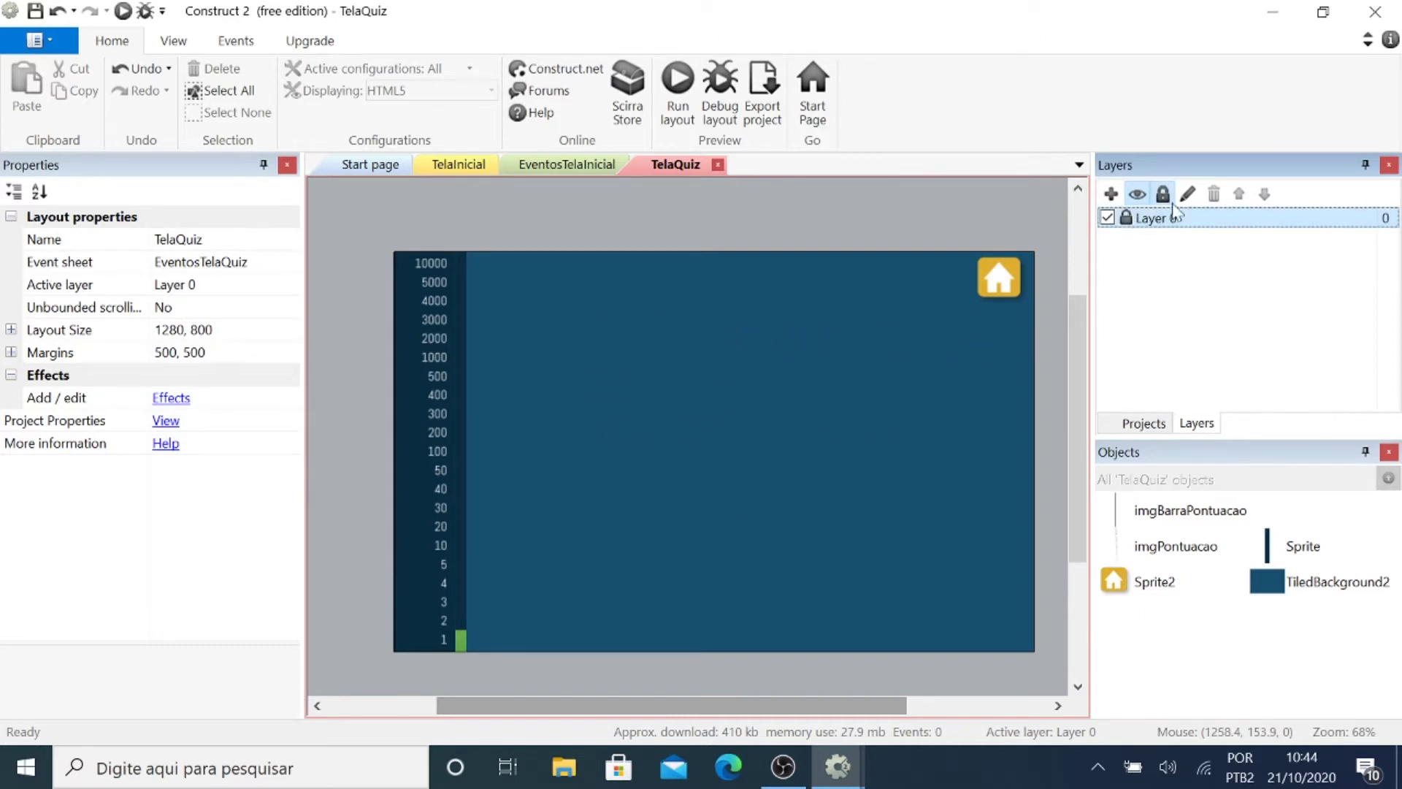
pyautogui.click(1110, 194)
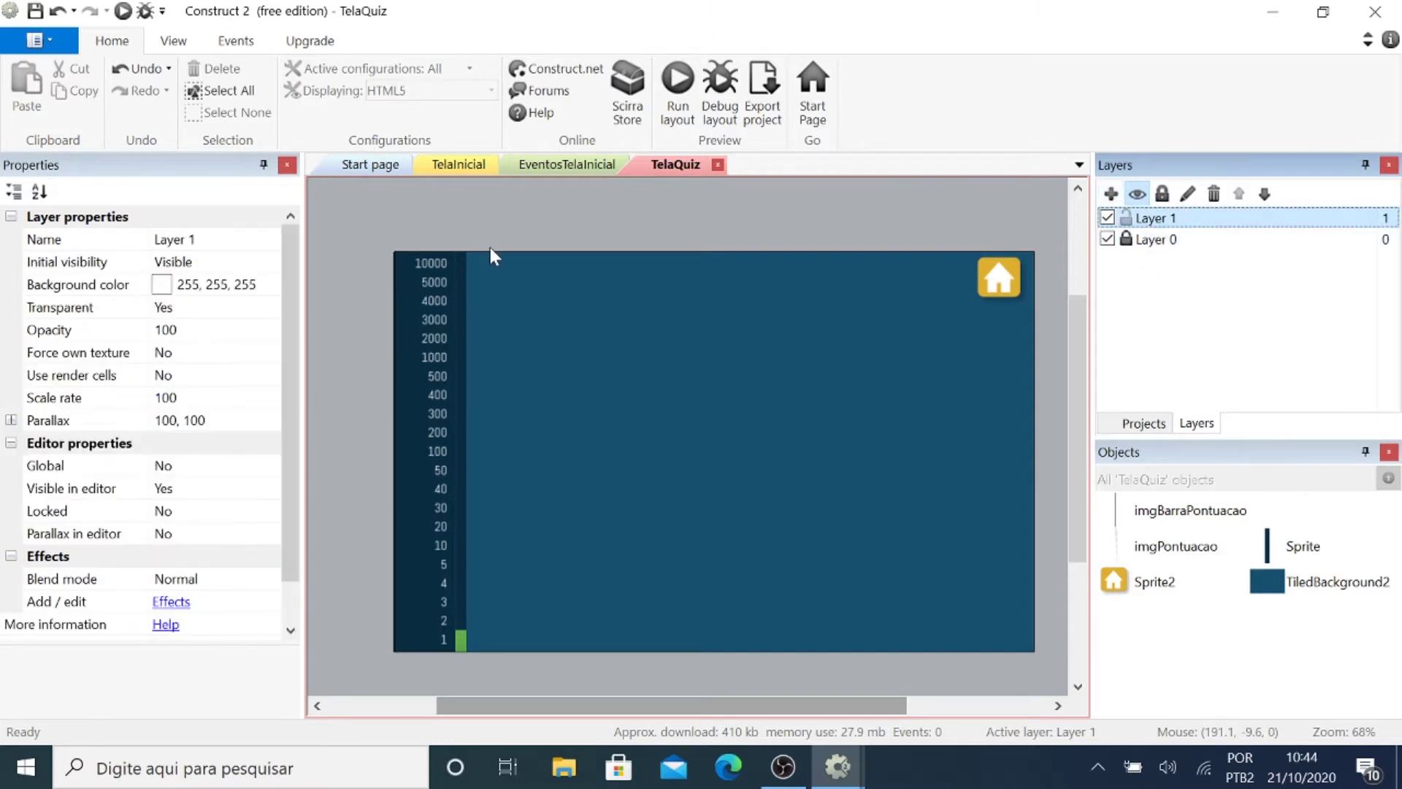
# Insert a Sprite object on Layer 1, over the upper part of the TelaQuiz layout.
pyautogui.rightClick(518, 224)
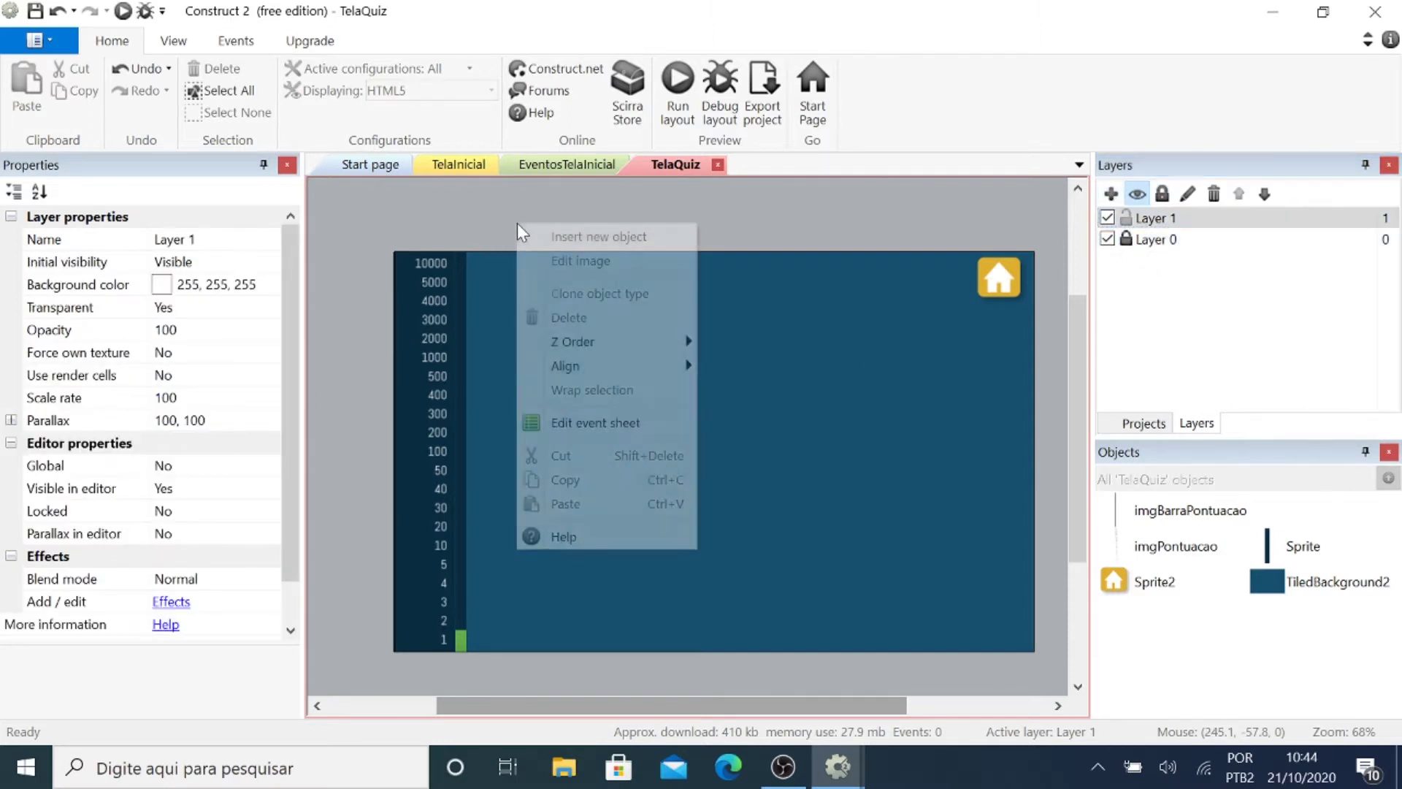
pyautogui.click(577, 237)
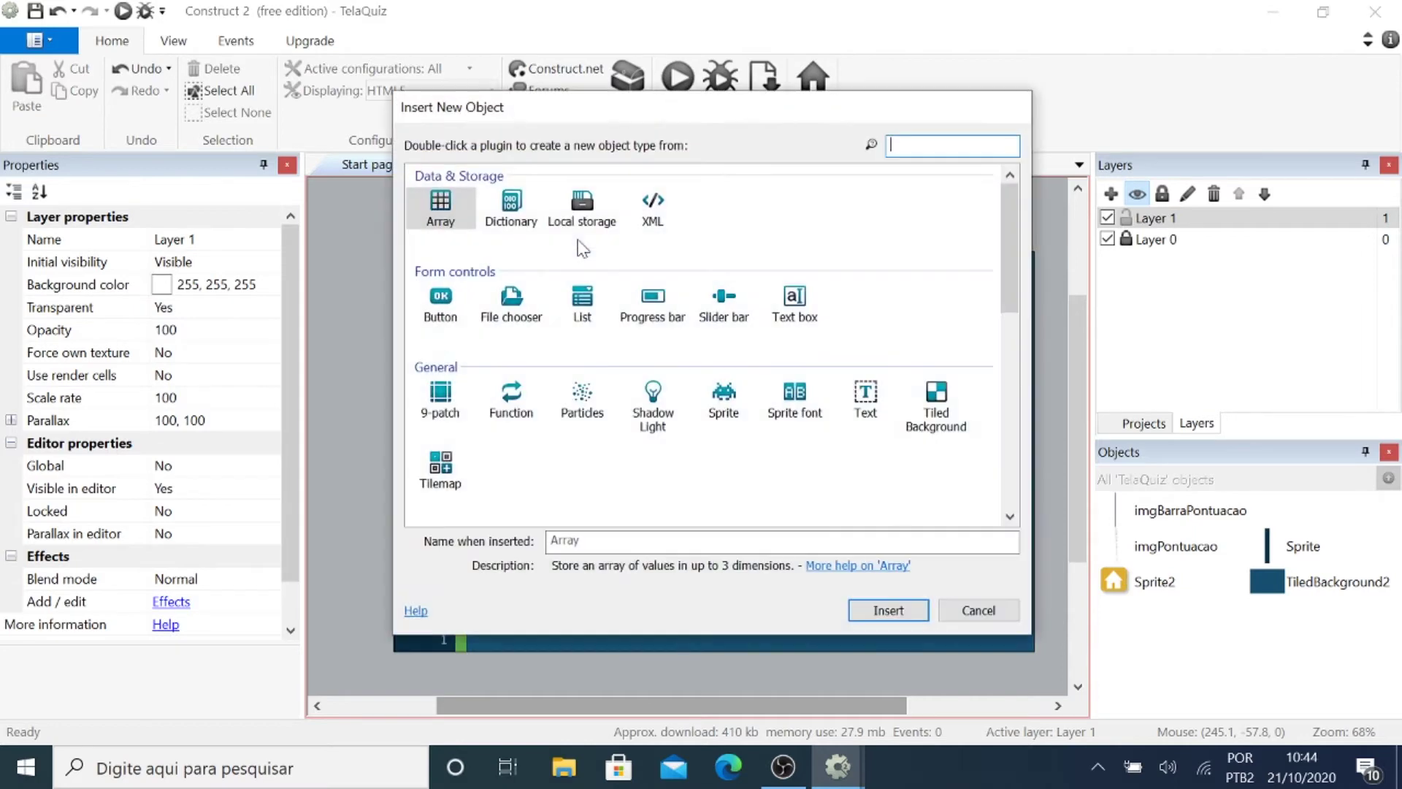
pyautogui.doubleClick(729, 406)
pyautogui.click(550, 356)
# Load the light blue question box image into the new sprite and place it below the home button at about 712, 226.
pyautogui.click(340, 105)
pyautogui.scroll(-10, 1027, 183)
pyautogui.click(672, 261)
pyautogui.doubleClick(643, 263)
pyautogui.click(1067, 76)
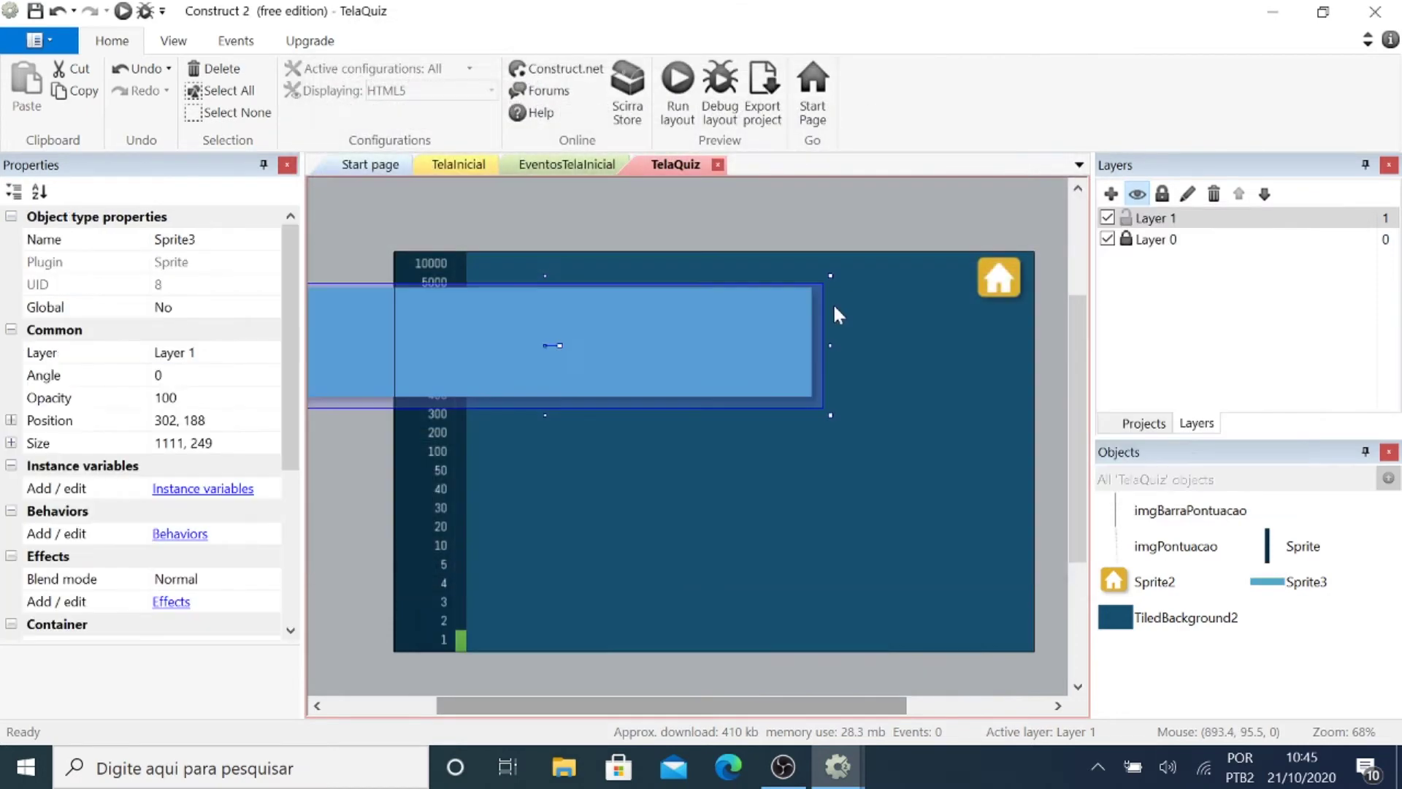
pyautogui.moveTo(640, 345); pyautogui.dragTo(851, 367)
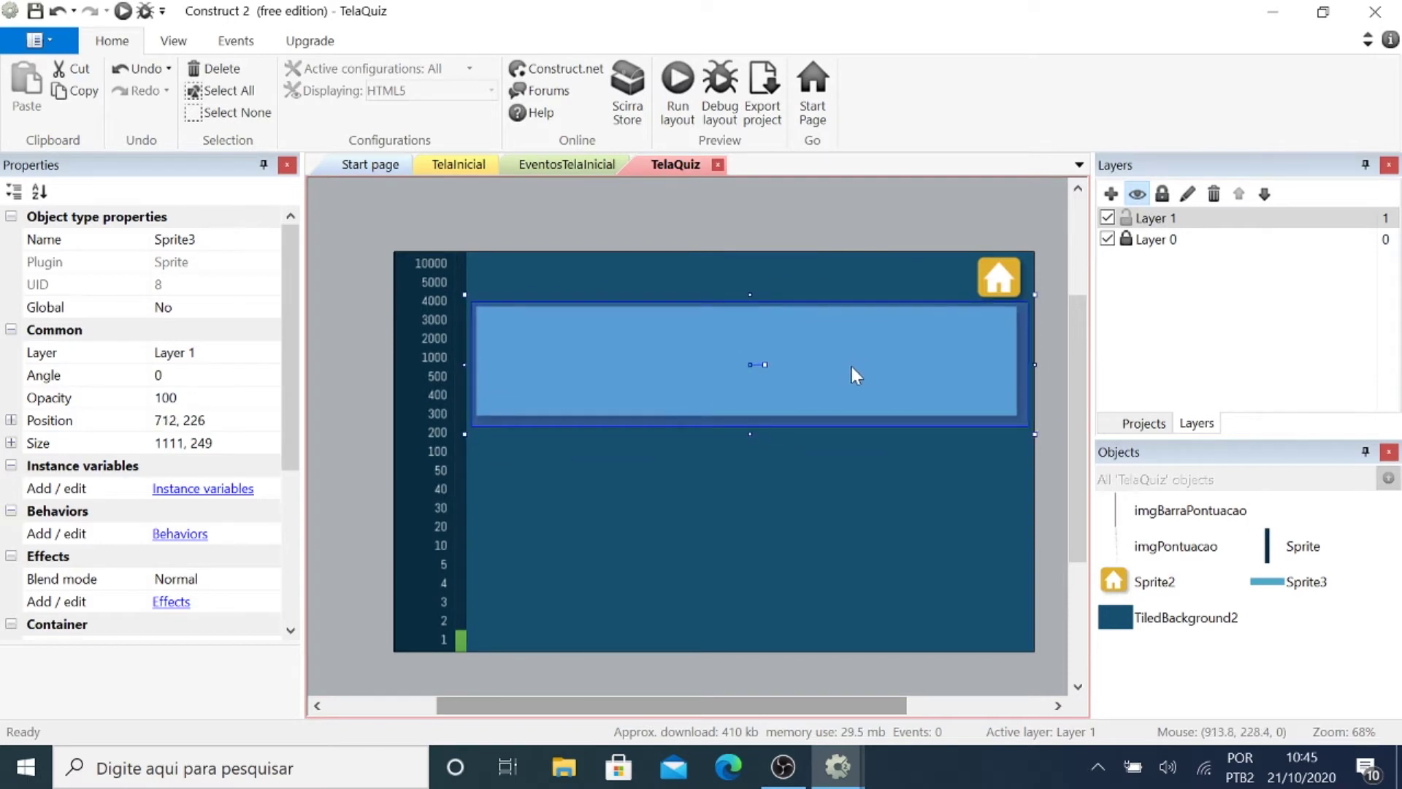
pyautogui.click(767, 226)
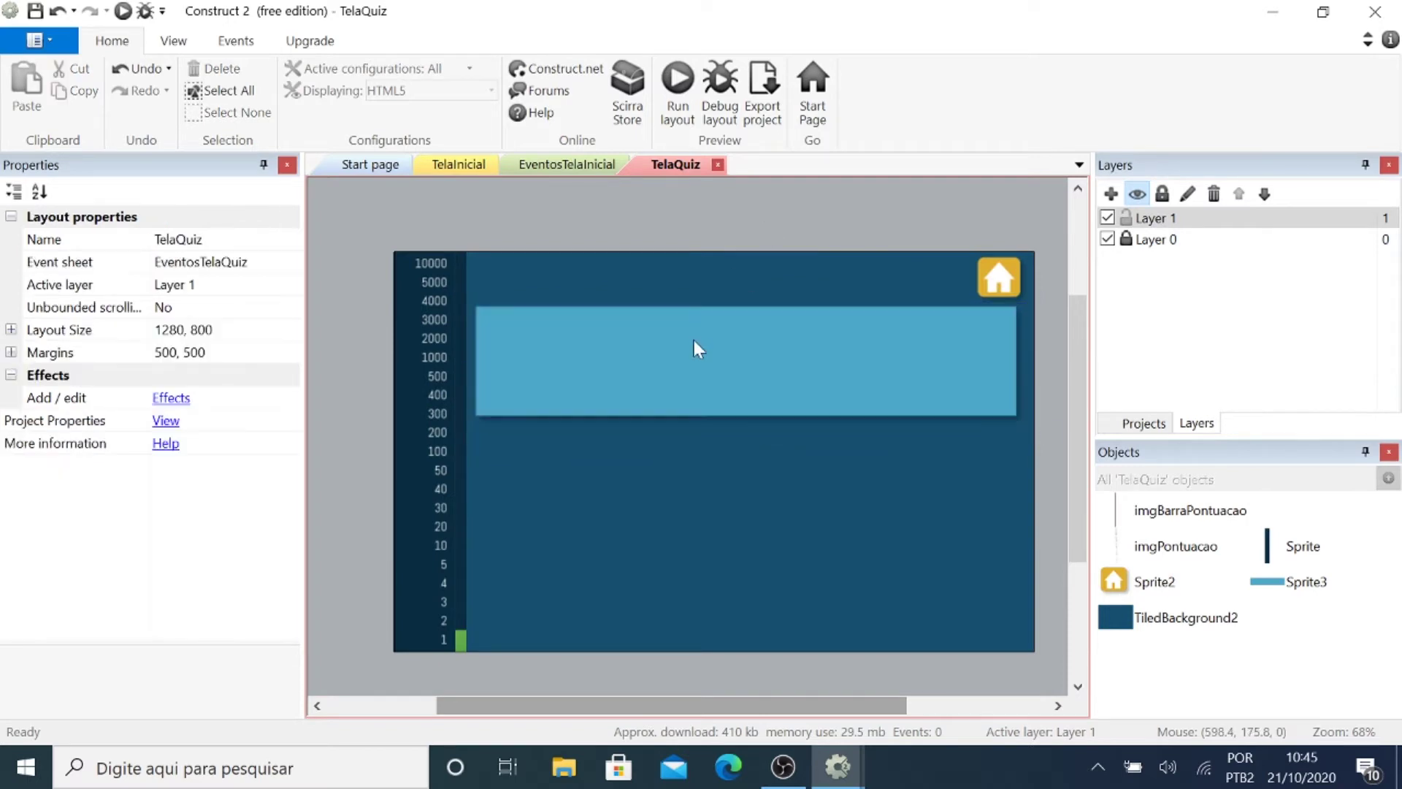
# Insert another Sprite object on Layer 1, below the light blue question box.
pyautogui.rightClick(644, 222)
pyautogui.click(725, 235)
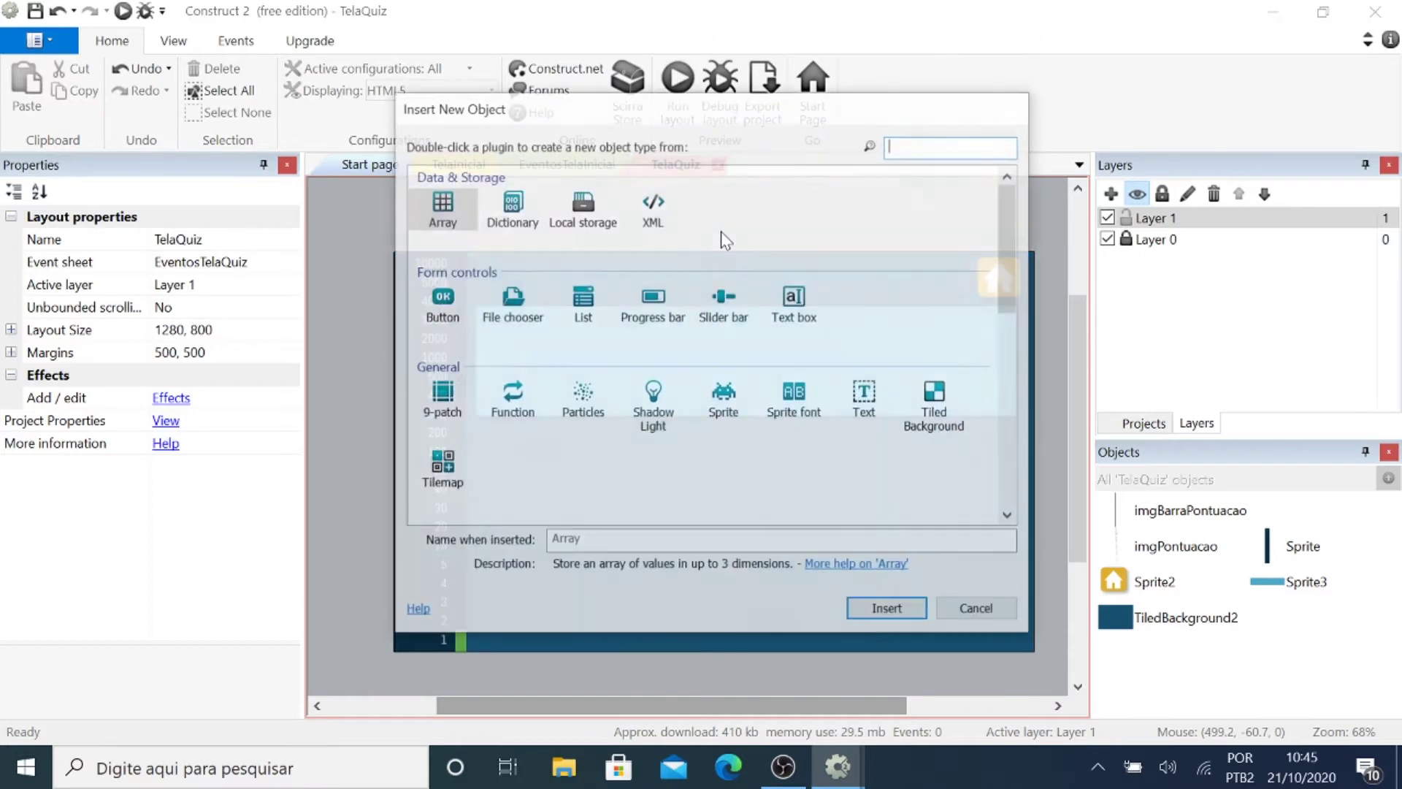
pyautogui.doubleClick(759, 400)
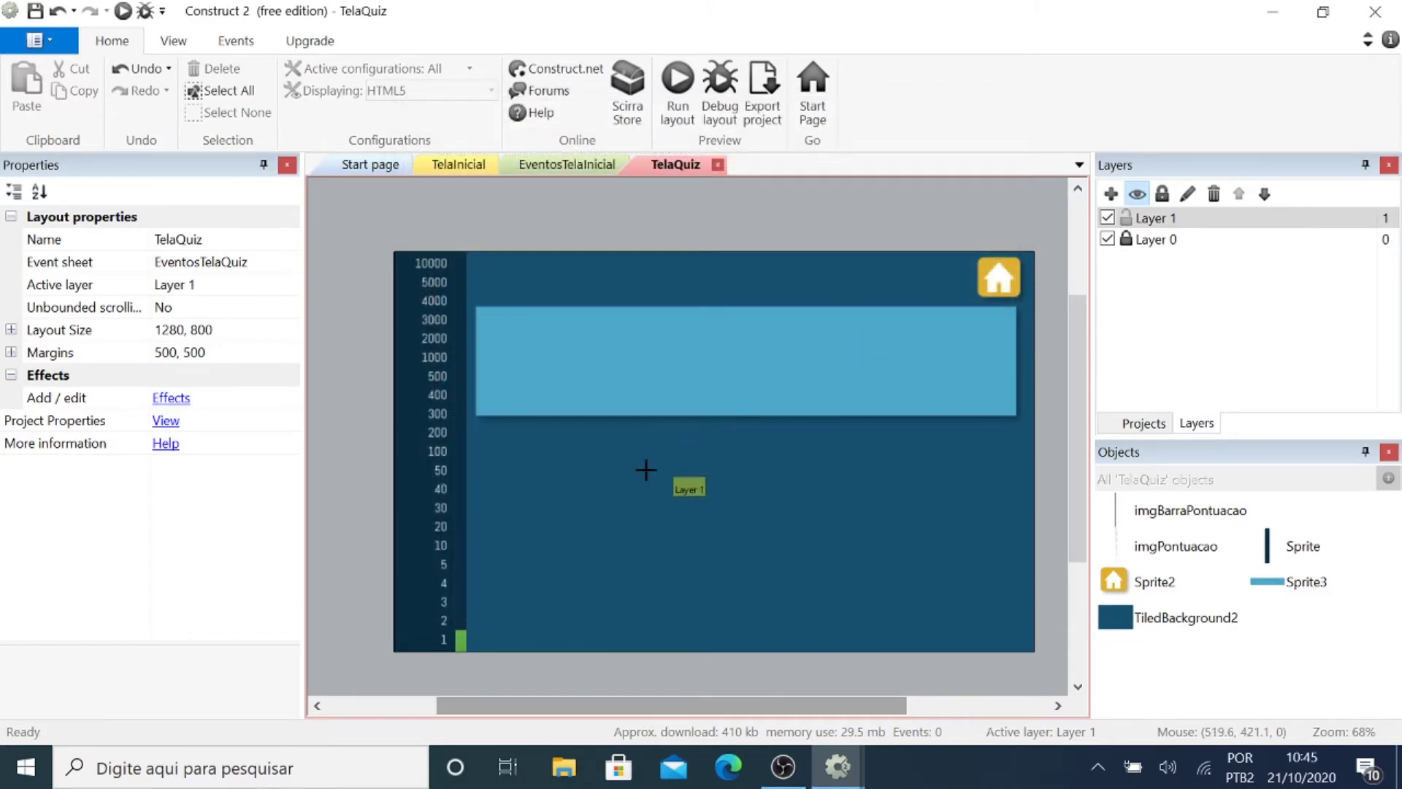
pyautogui.click(582, 489)
# Import the image files AlternativaA, AlternativaCorretaA and AlternativaErradaA as frames of the sprite's Default animation.
pyautogui.rightClick(539, 666)
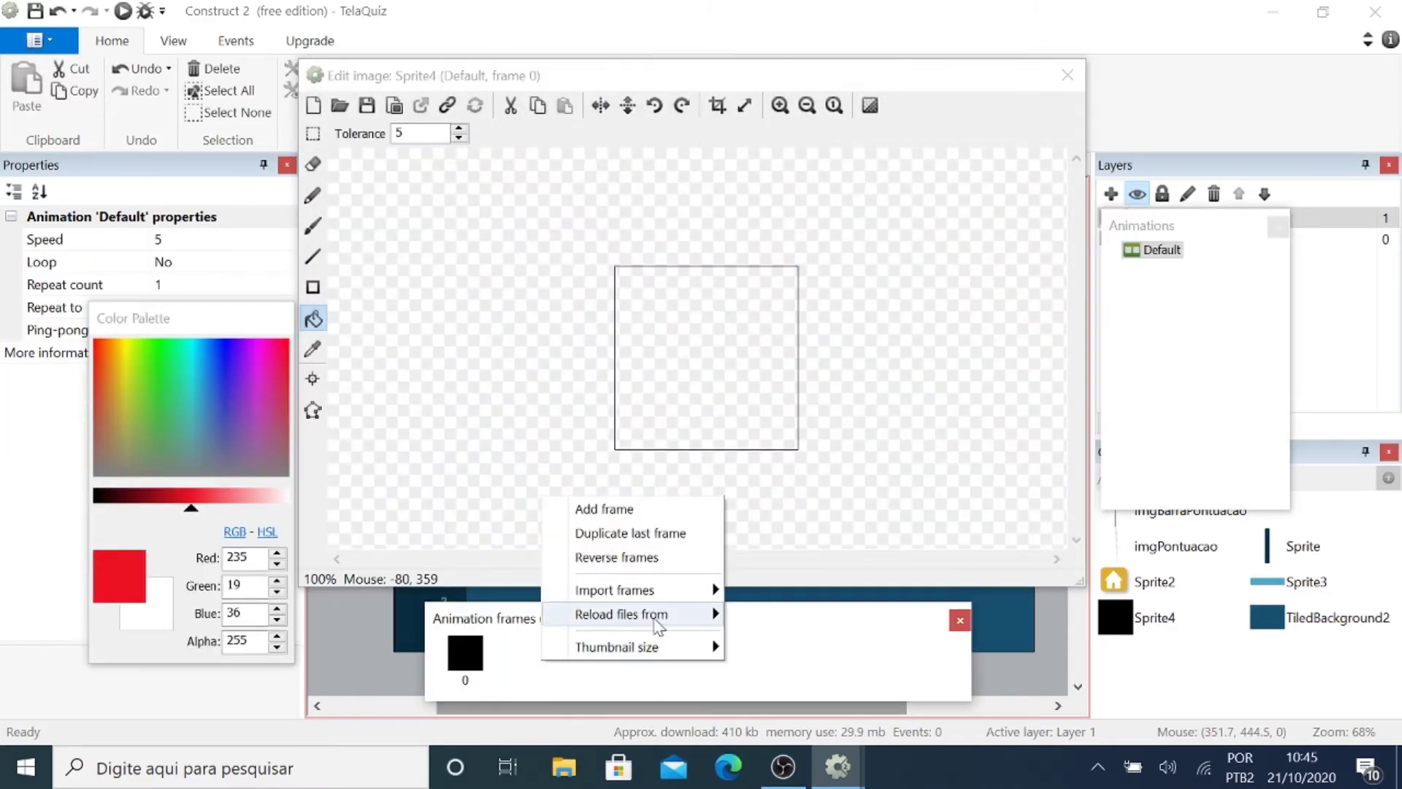
pyautogui.click(772, 593)
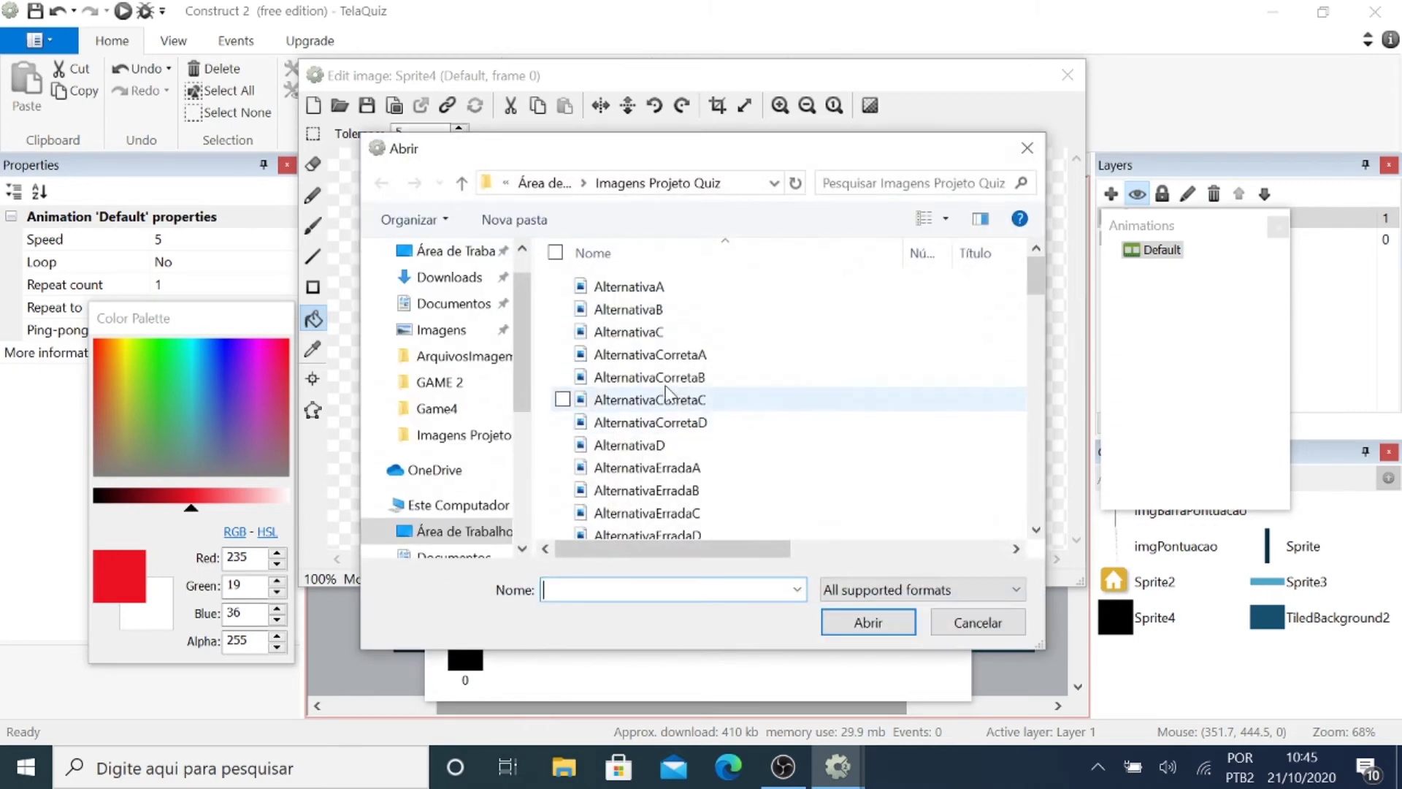
pyautogui.click(659, 286)
pyautogui.keyDown('ctrl'); pyautogui.click(697, 356); pyautogui.keyUp('ctrl')
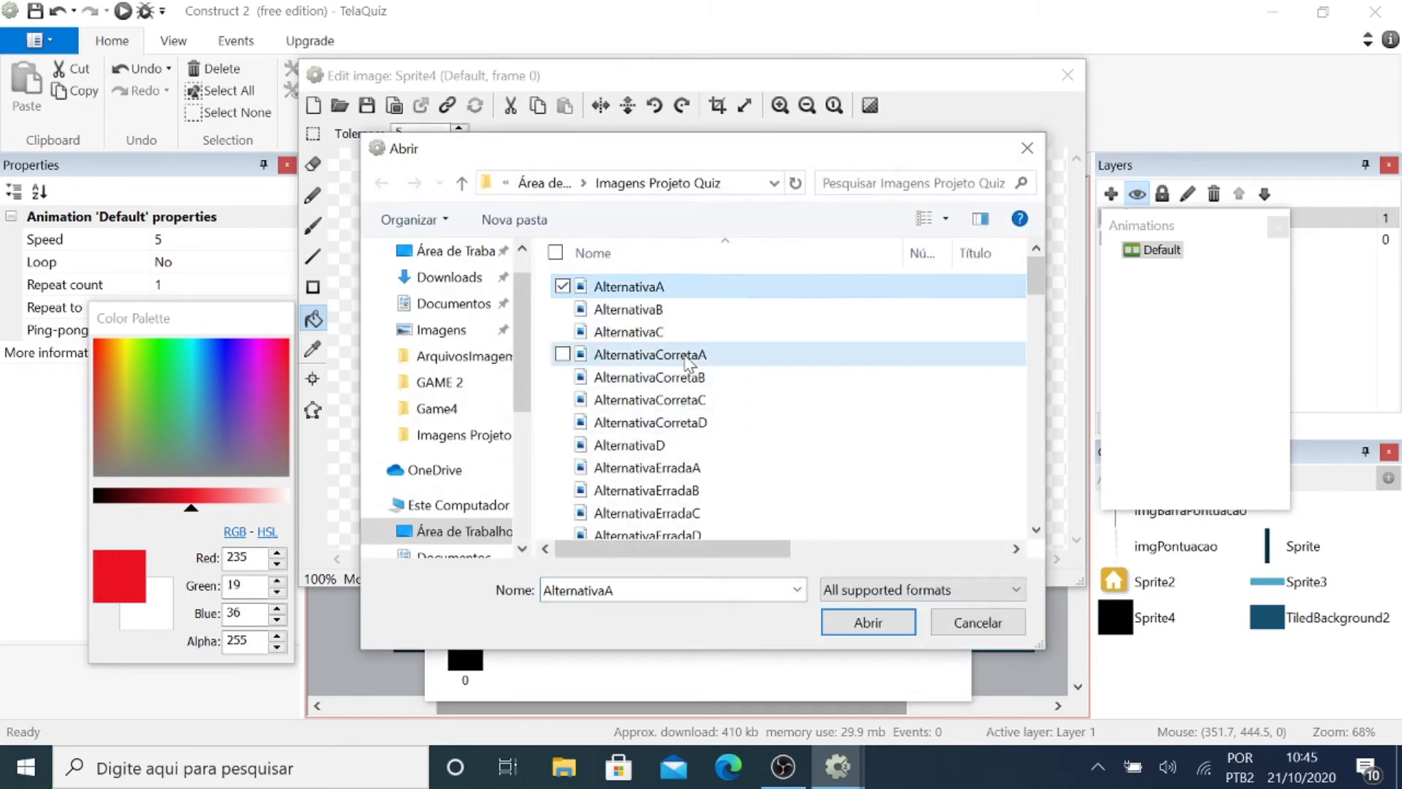
pyautogui.keyDown('ctrl'); pyautogui.click(677, 475); pyautogui.keyUp('ctrl')
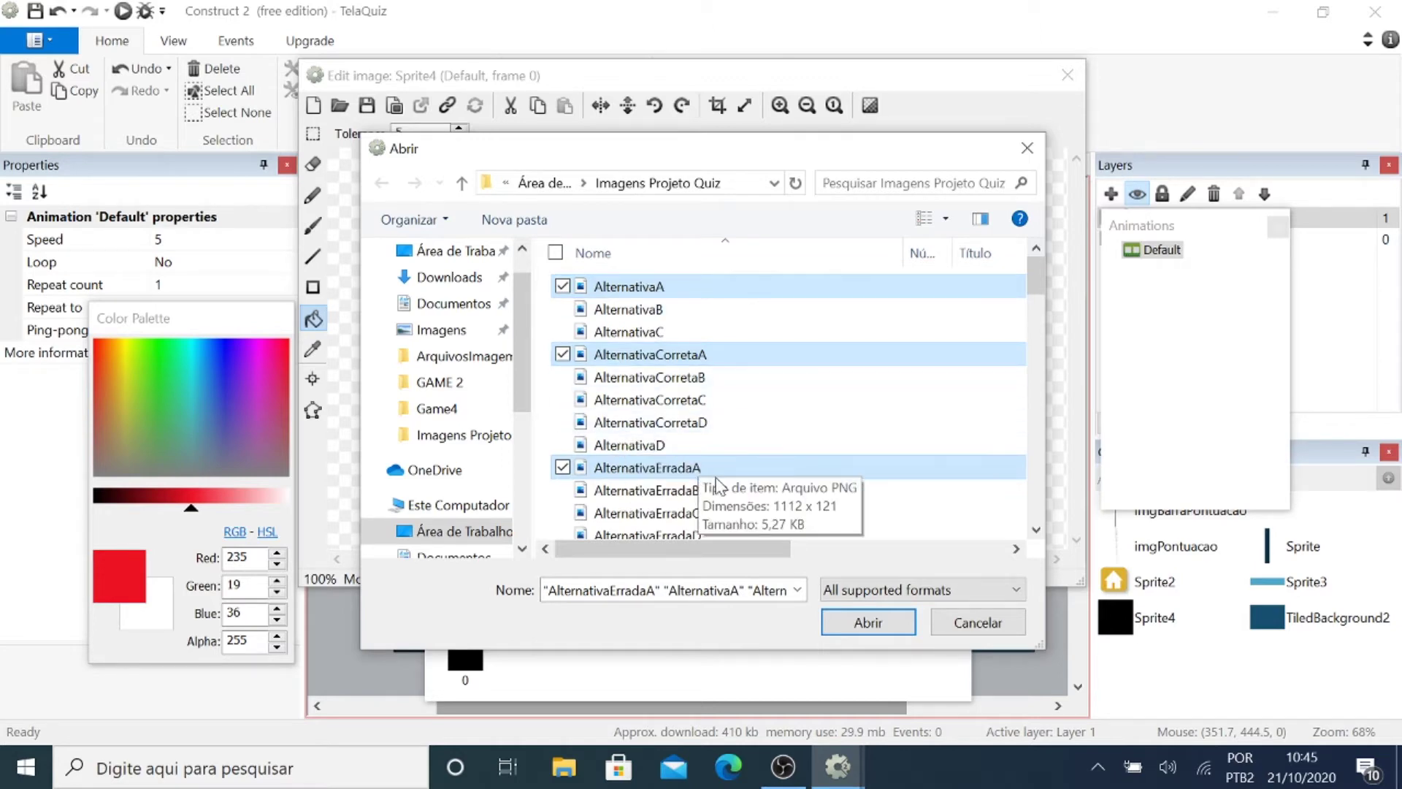
pyautogui.click(867, 623)
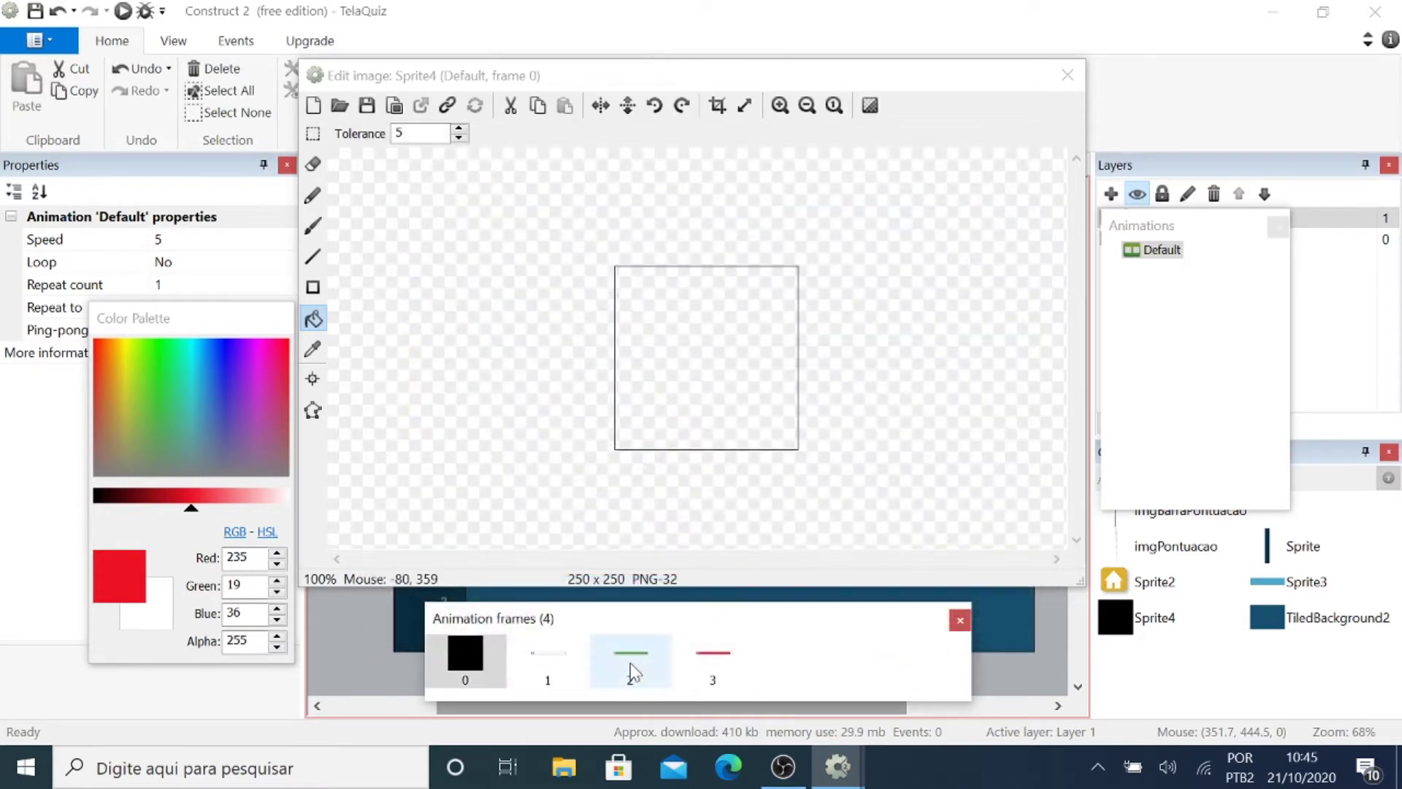
# Delete the blank frame 0 from the alternative A sprite and set its Default animation's speed to 0.
pyautogui.click(465, 656)
pyautogui.rightClick(487, 648)
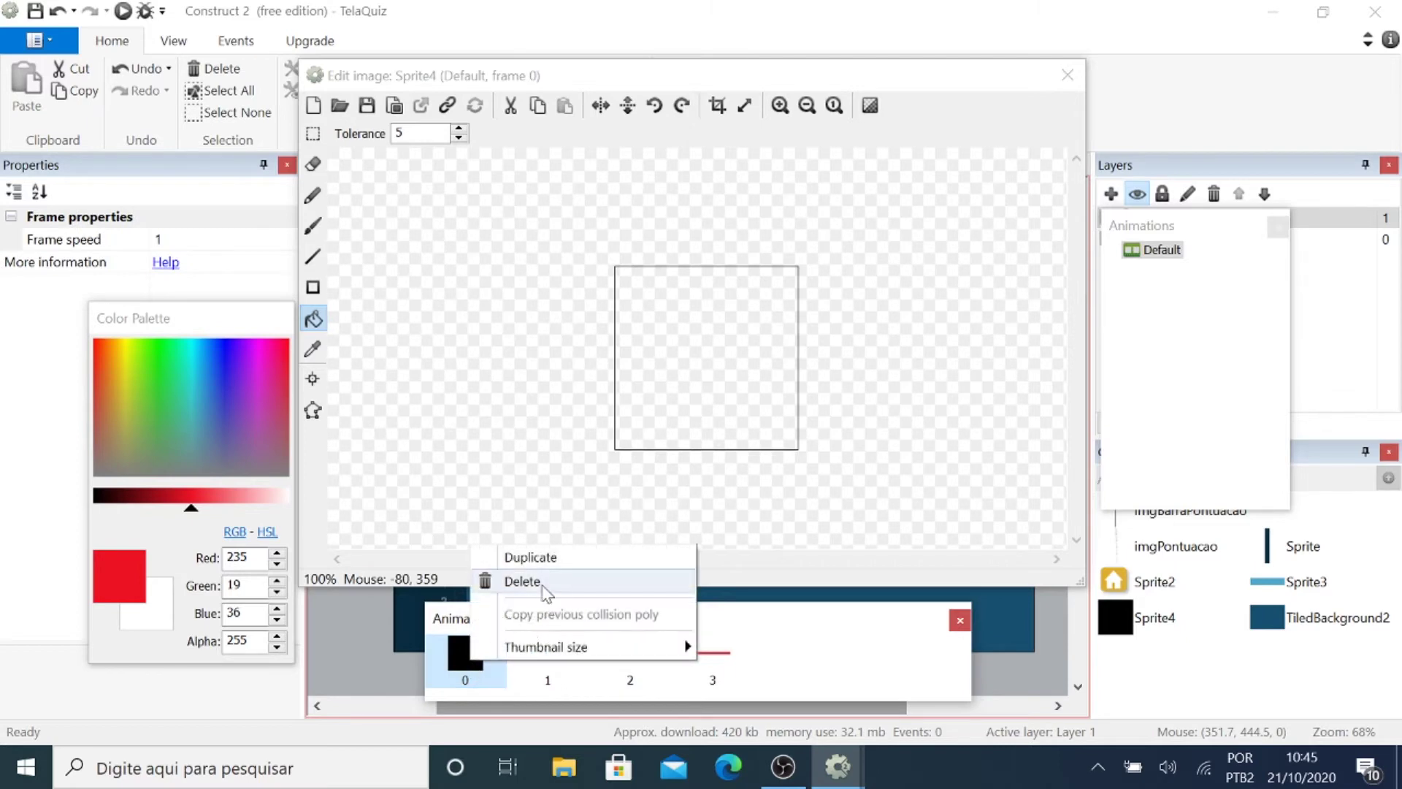
pyautogui.click(541, 580)
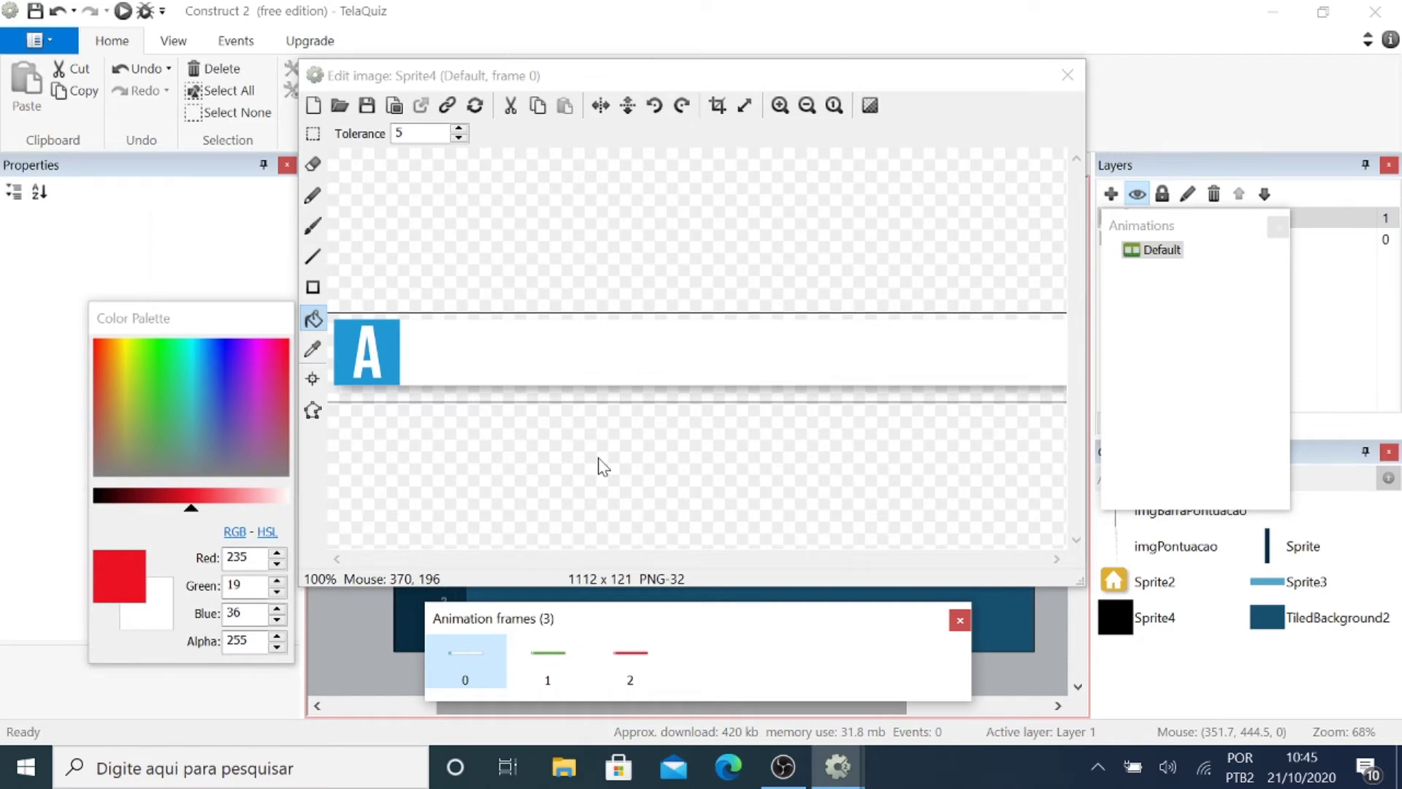
pyautogui.click(561, 677)
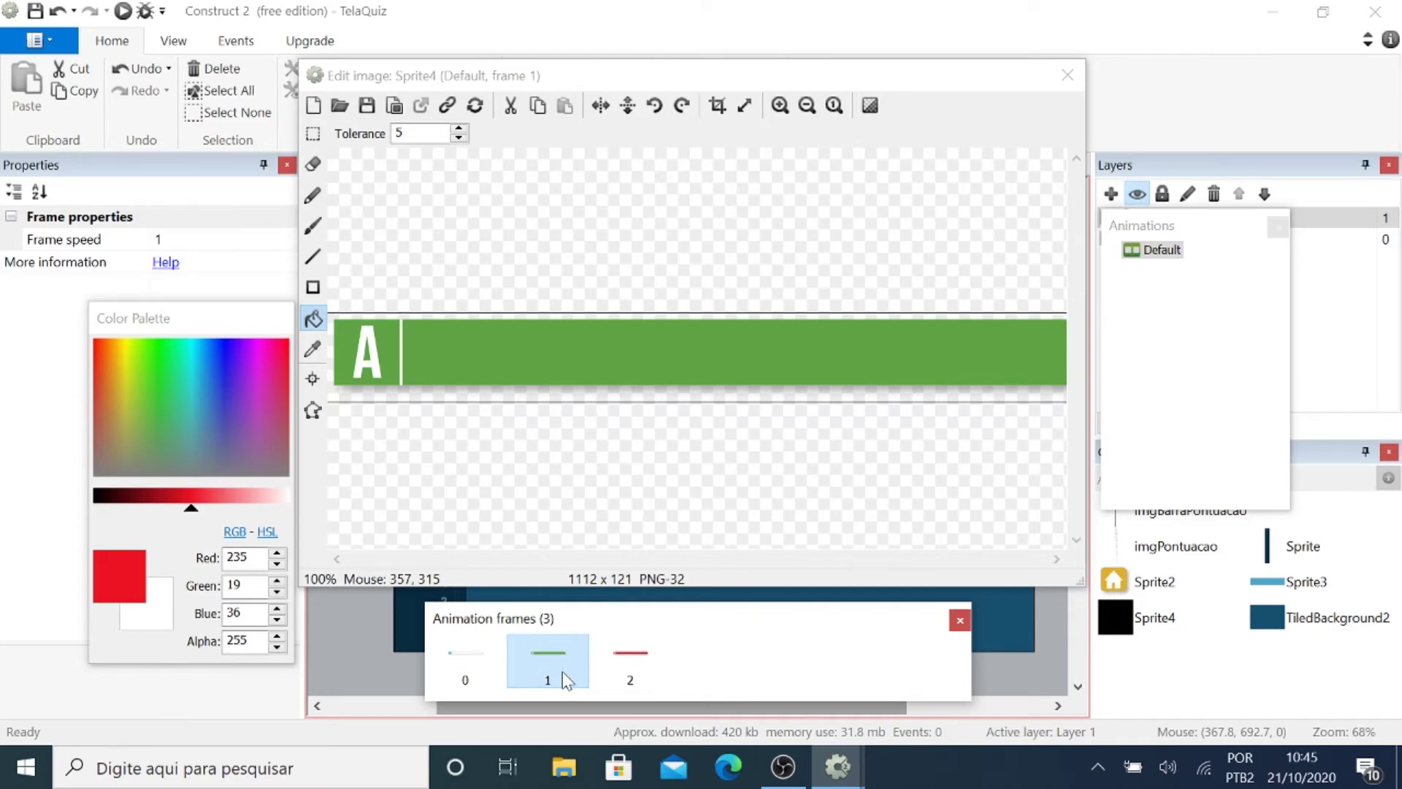
pyautogui.click(628, 665)
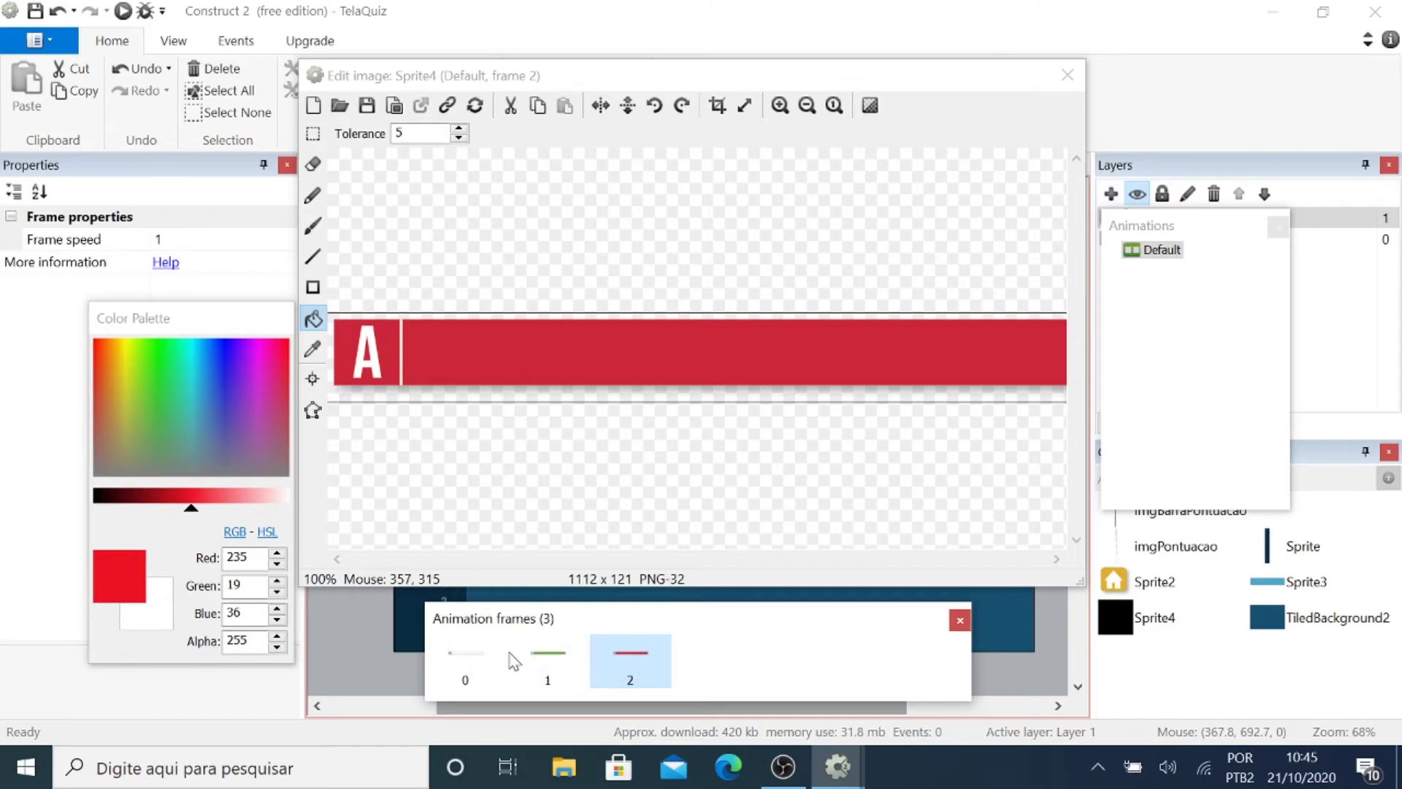
pyautogui.click(465, 672)
pyautogui.click(1163, 249)
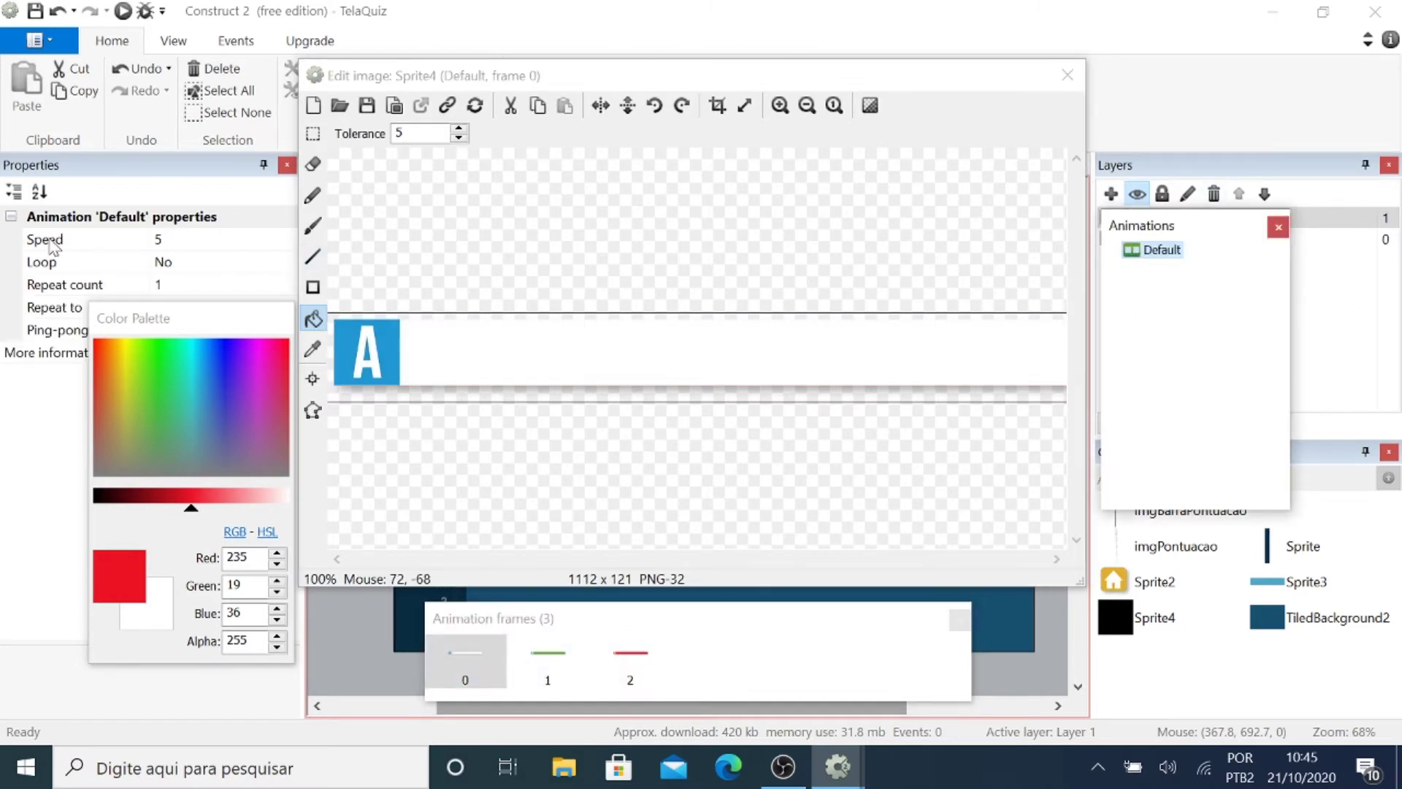
pyautogui.click(176, 241)
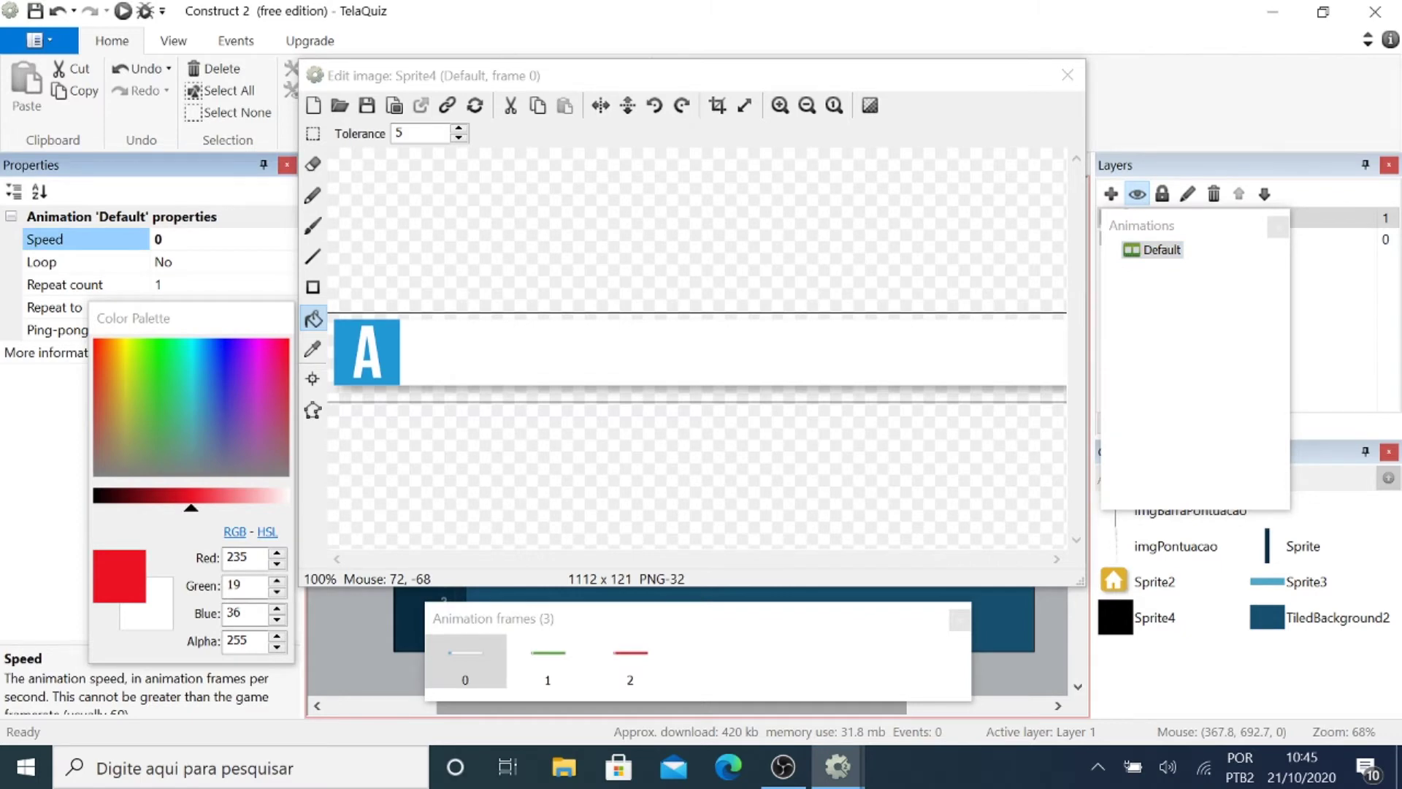
# Close the image editor, place the alternative A sprite below the question box at about 713, 410, and name it imgQuestaoA.
pyautogui.click(1068, 76)
pyautogui.moveTo(468, 448); pyautogui.dragTo(612, 466)
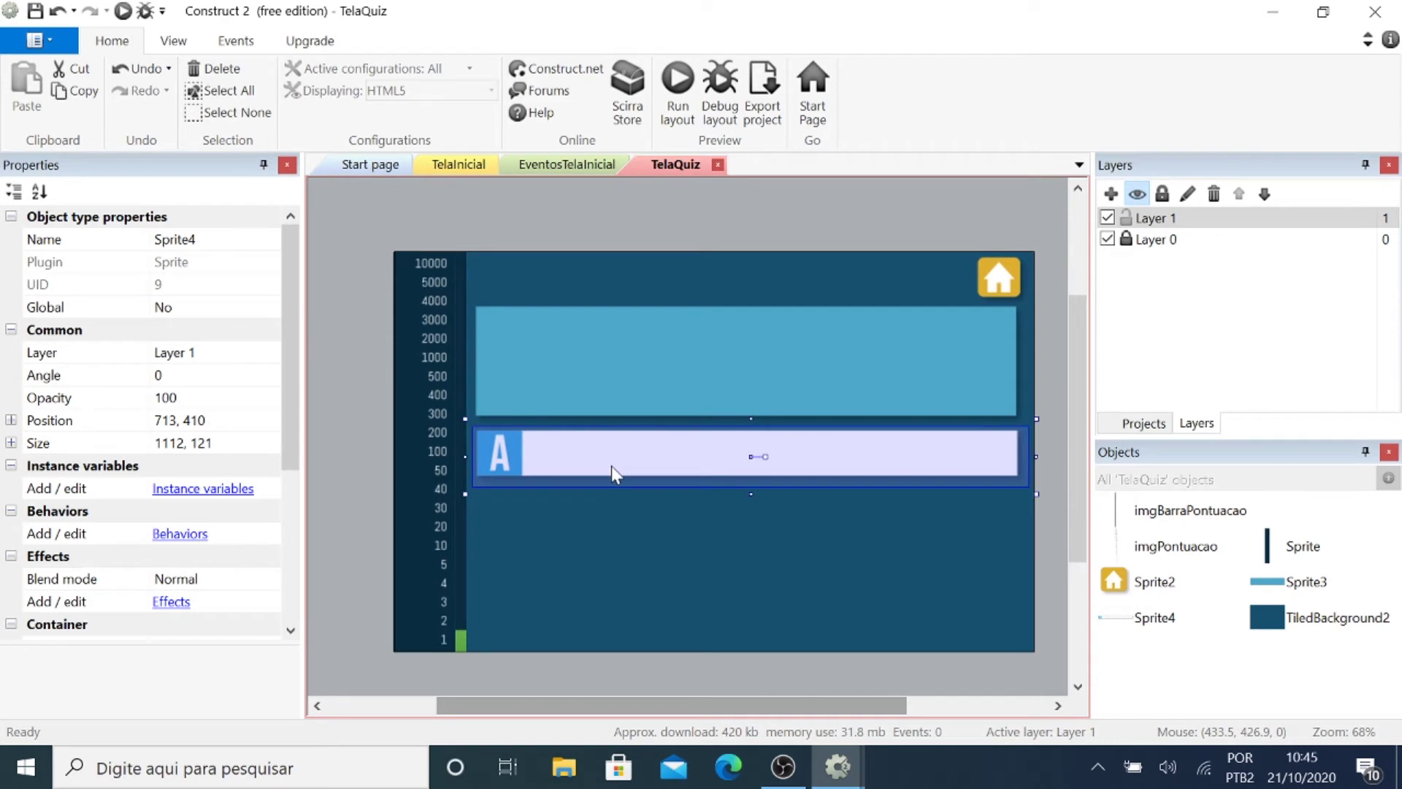
pyautogui.click(199, 241)
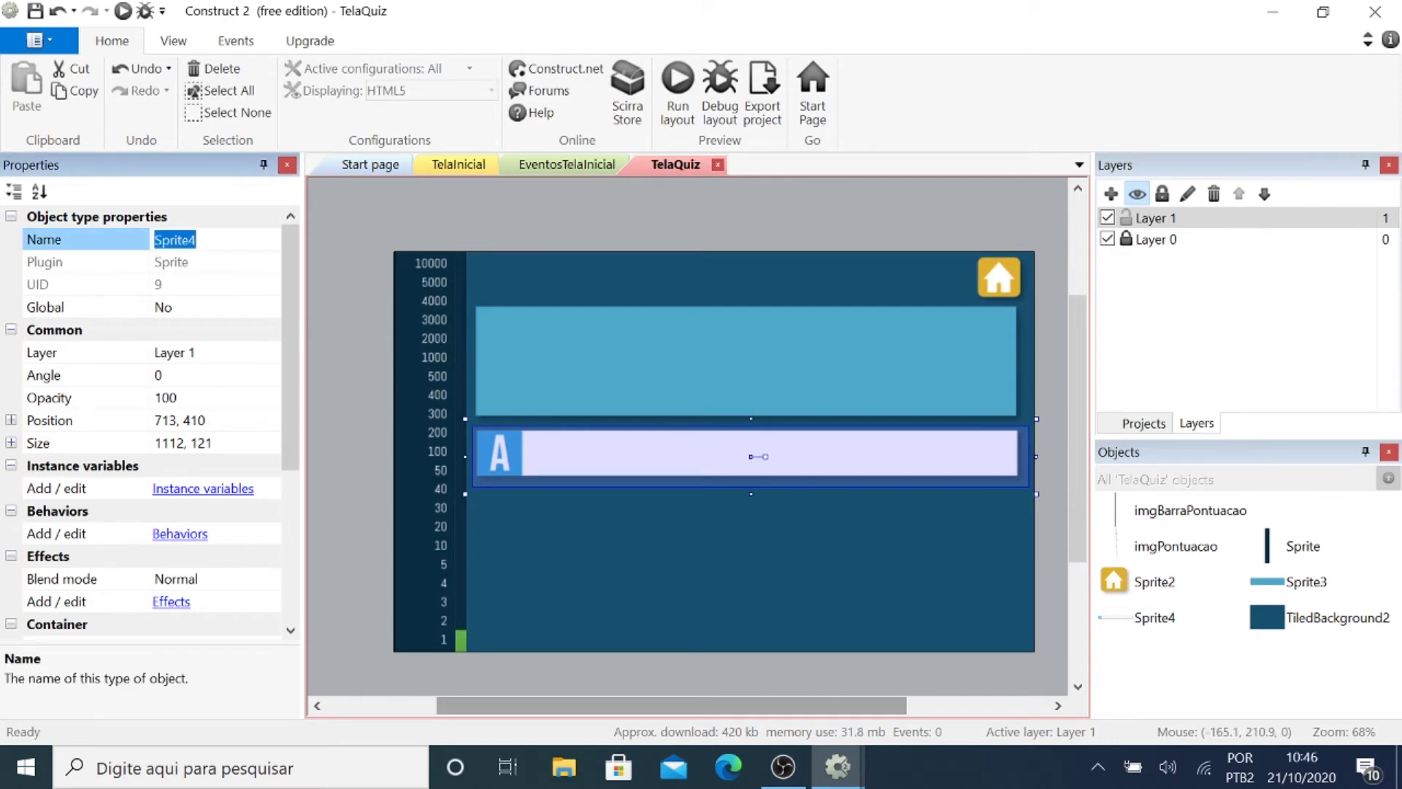
pyautogui.write('imgQuestaoA')
pyautogui.press('Return')
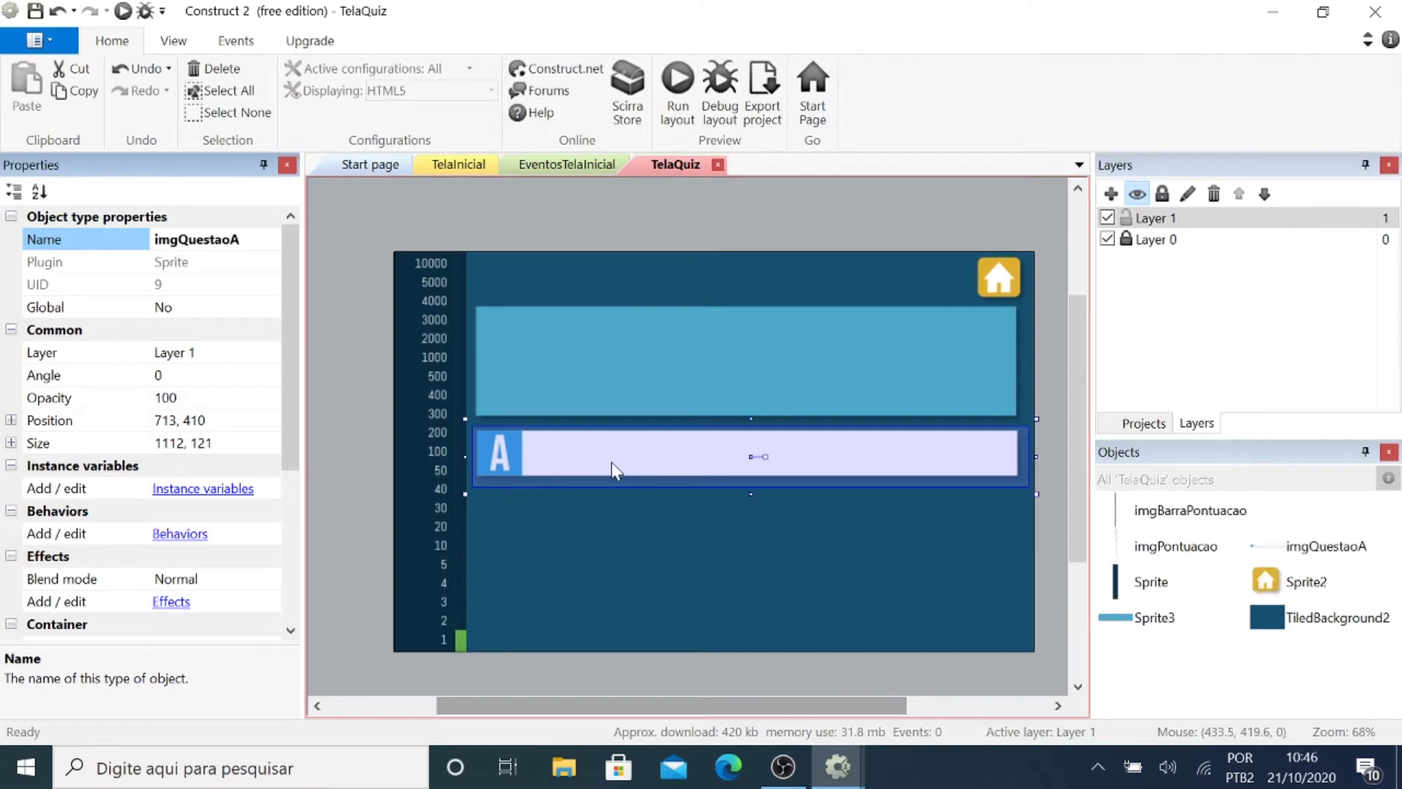
# Insert a new sprite for alternative B with the AlternativaB and AlternativaCorretaB images and place it below alternative A.
pyautogui.click(339, 475)
pyautogui.rightClick(339, 475)
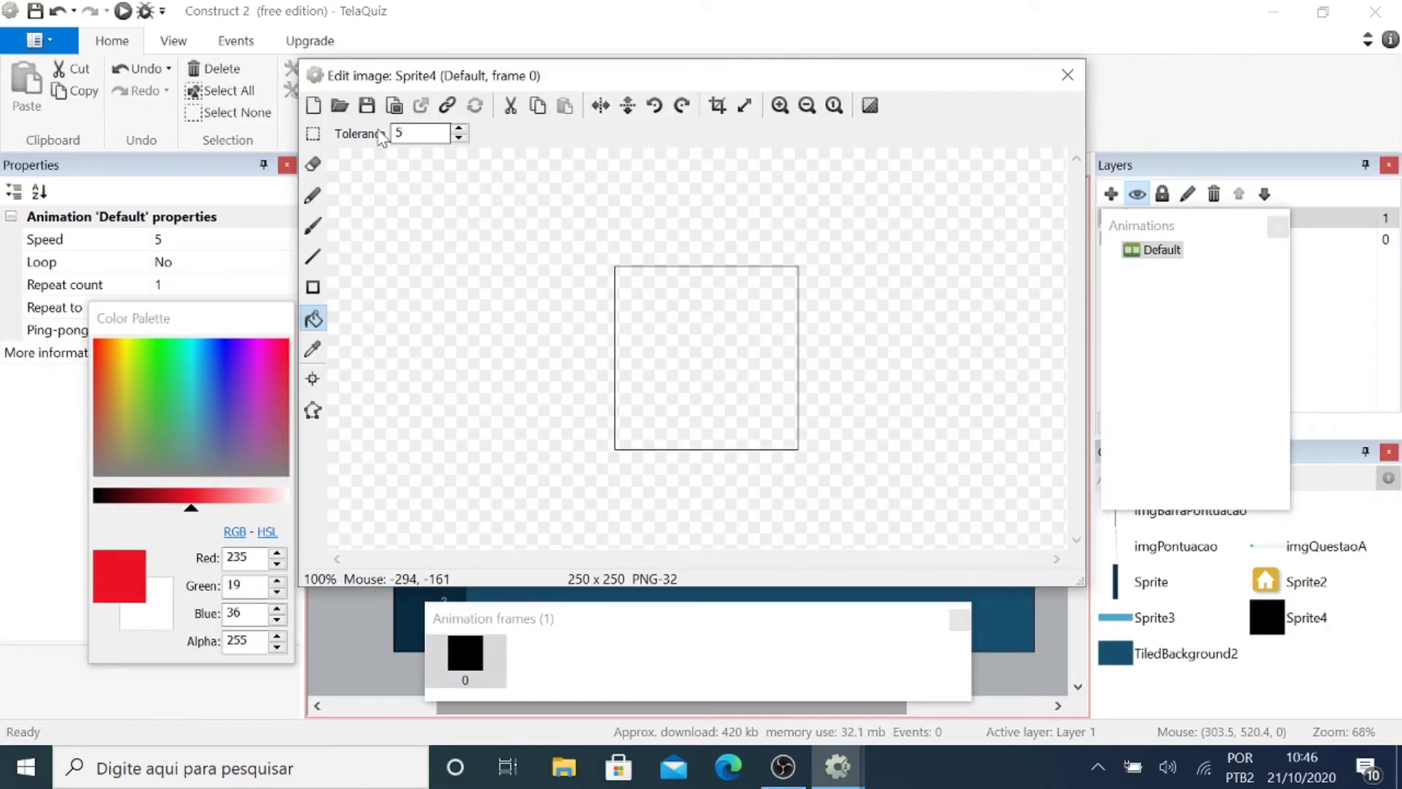
pyautogui.click(340, 106)
pyautogui.click(612, 199)
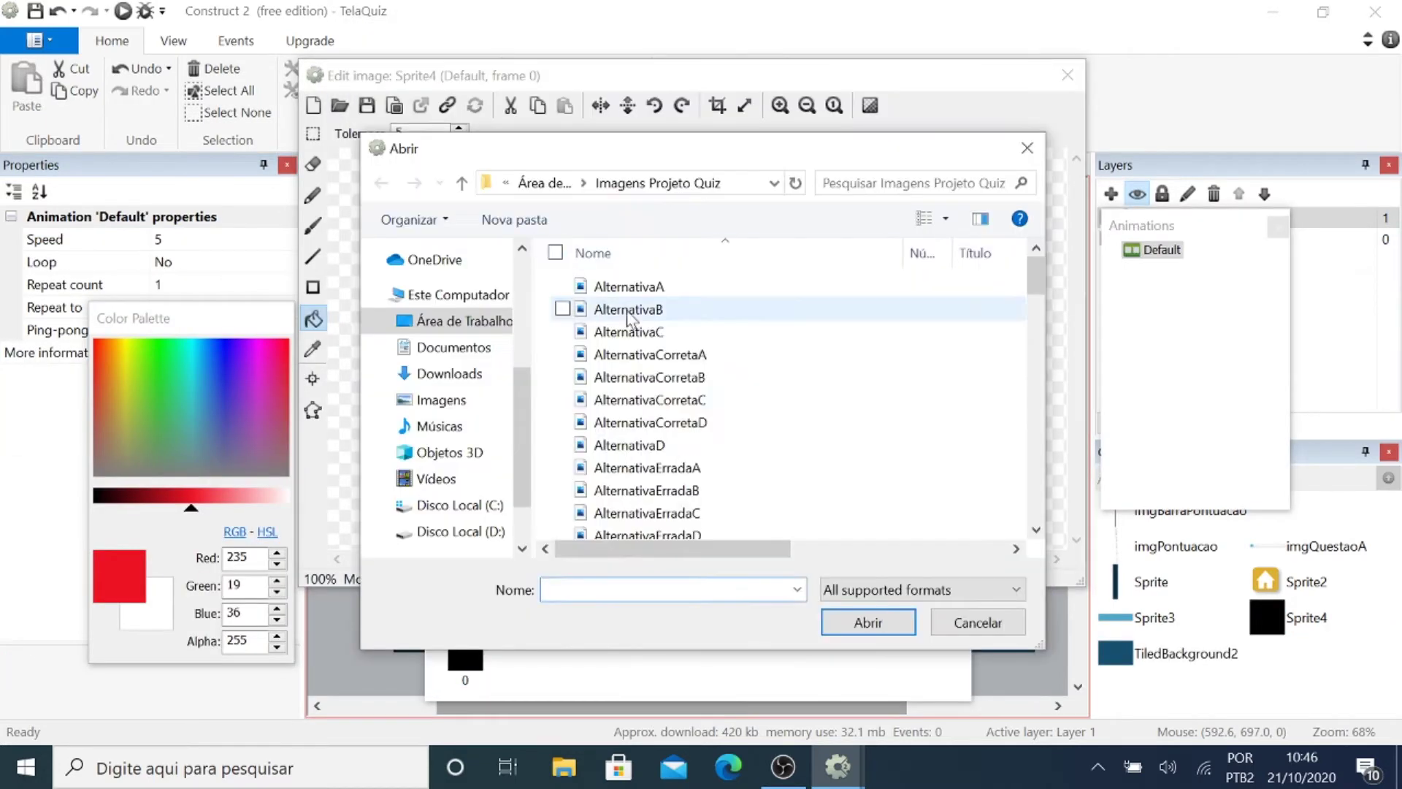
pyautogui.click(628, 309)
pyautogui.keyDown('ctrl'); pyautogui.click(649, 377); pyautogui.keyUp('ctrl')
pyautogui.press('Return')
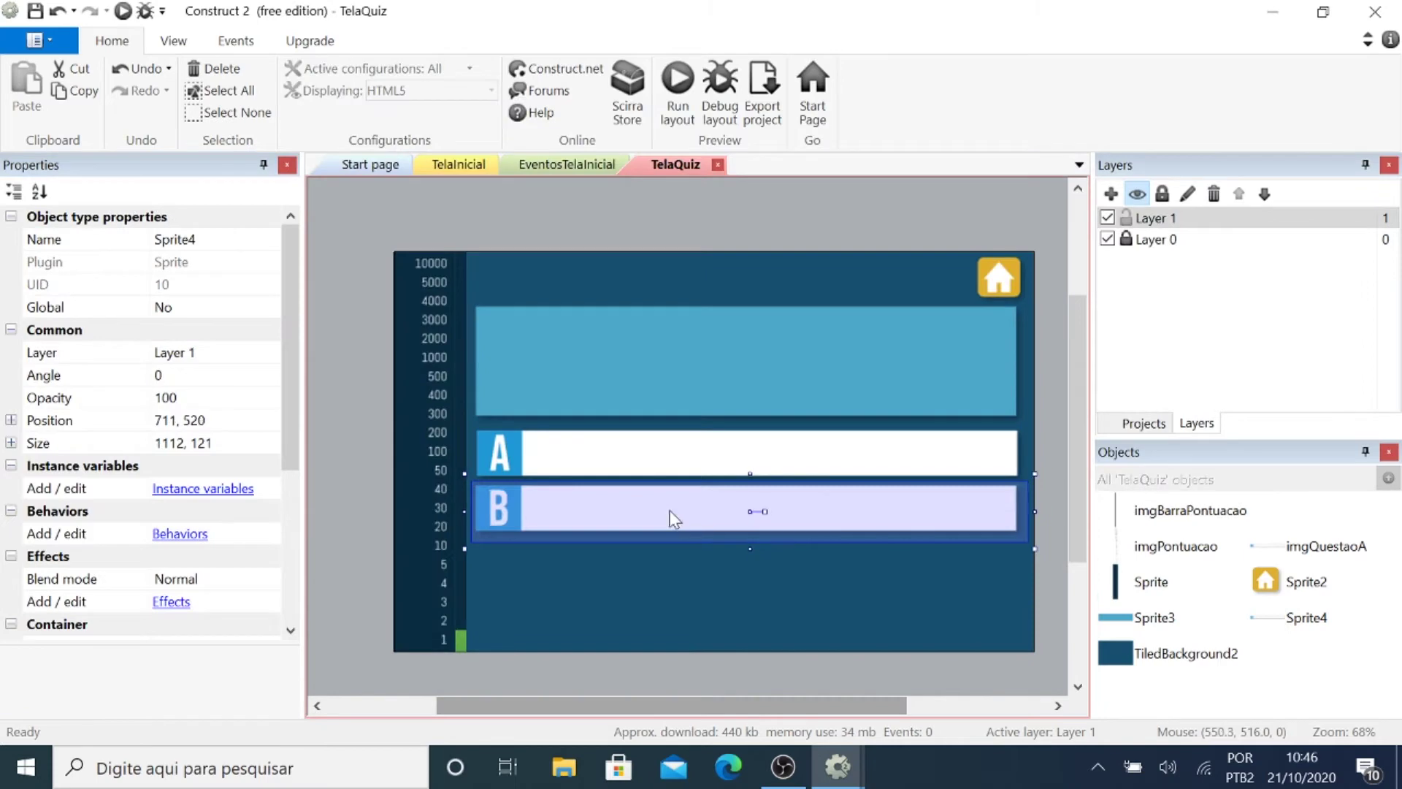
# Name the alternative B sprite imgQuestaoB.
pyautogui.write('imgQuestao')
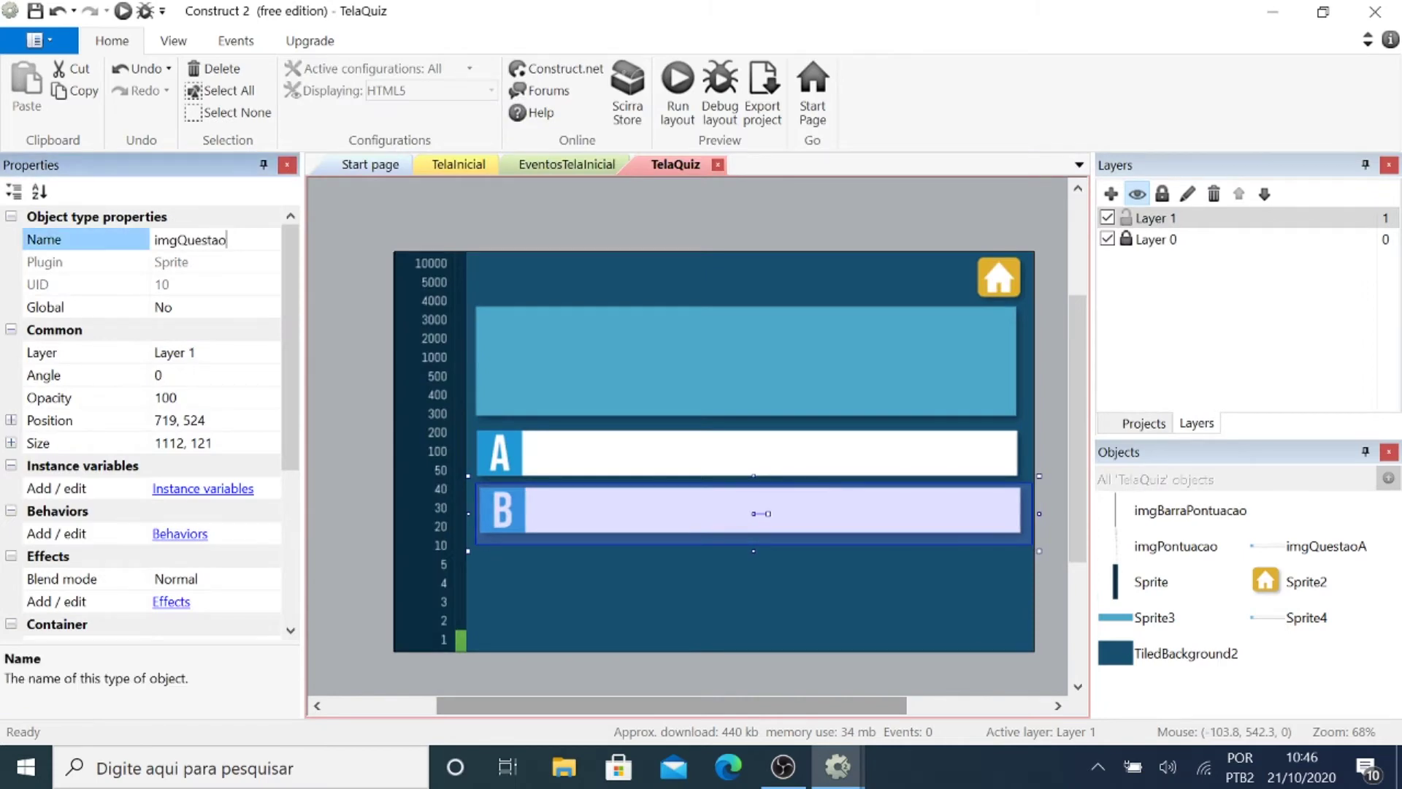
pyautogui.write('B')
pyautogui.press('Return')
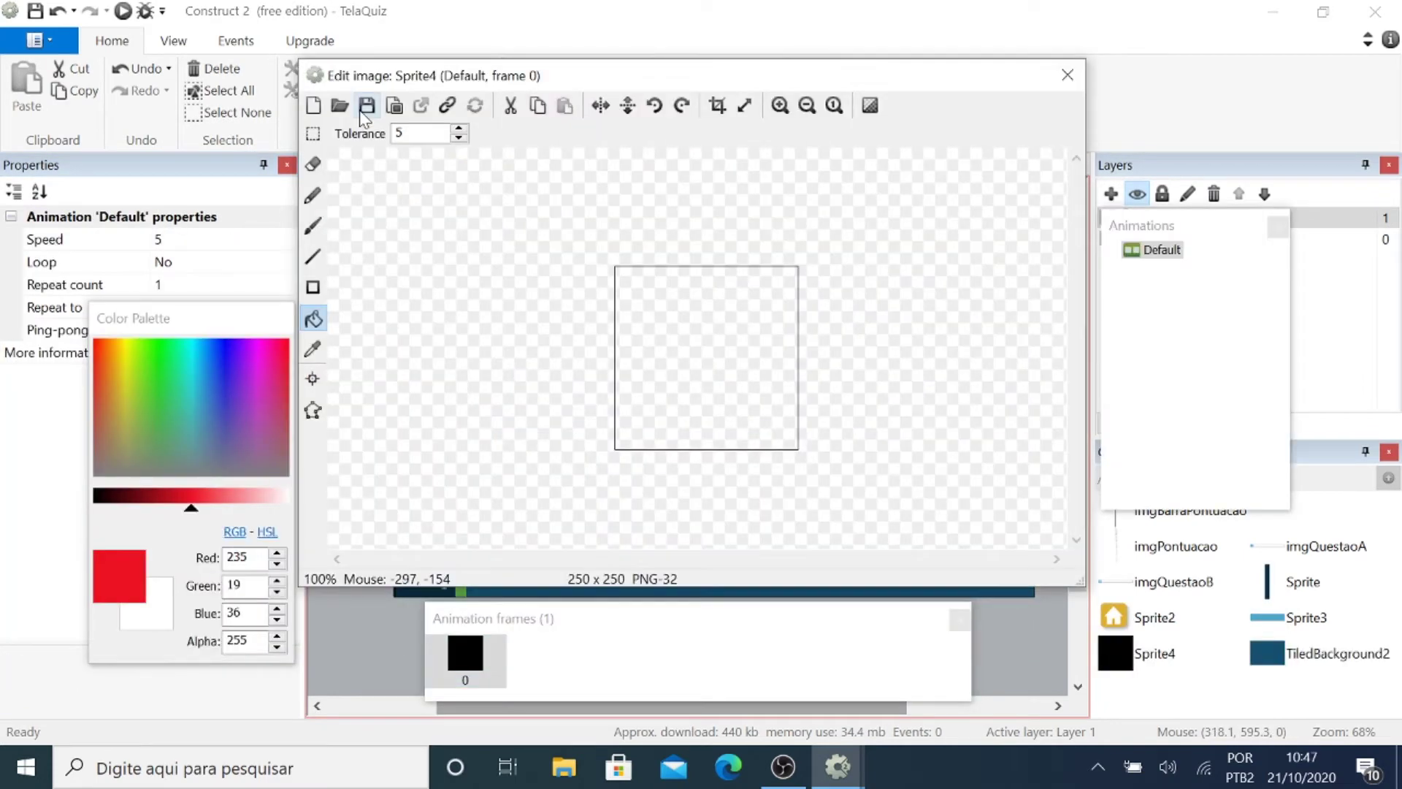
# Import AlternativaC and AlternativaCorretaC into a third alternative sprite and AlternativaD into a fourth, stacking them below alternative B.
pyautogui.rightClick(572, 658)
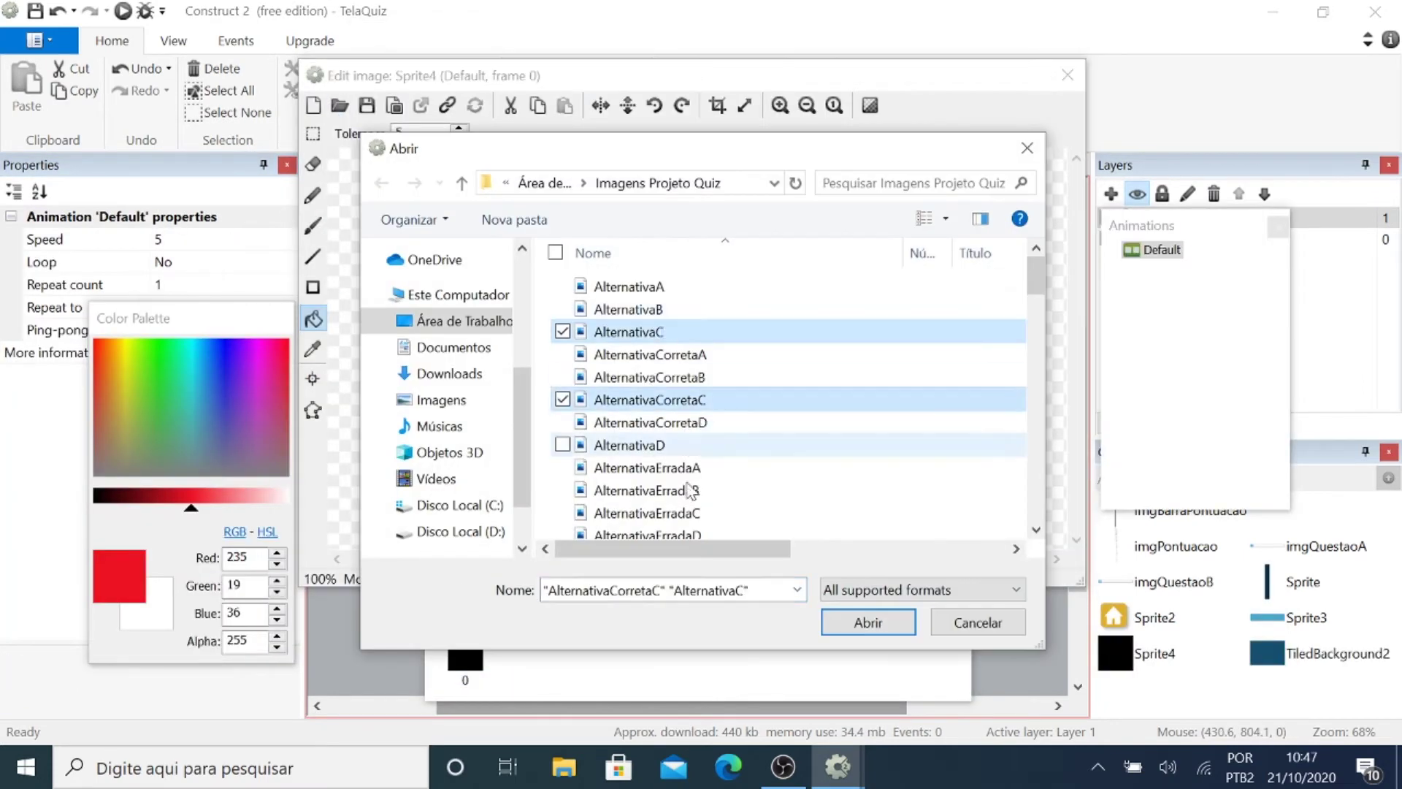
pyautogui.press('Return')
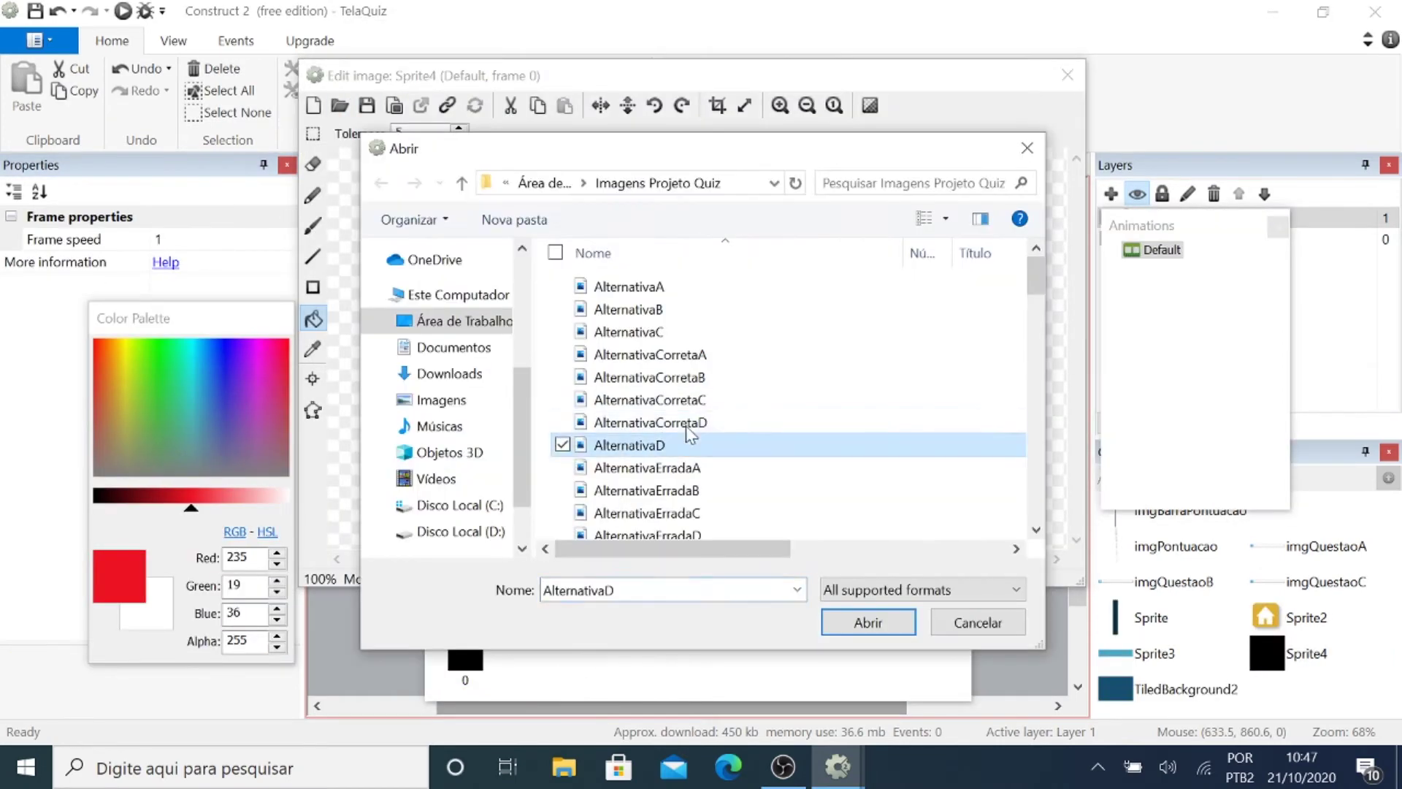
pyautogui.press('Return')
pyautogui.click(570, 661)
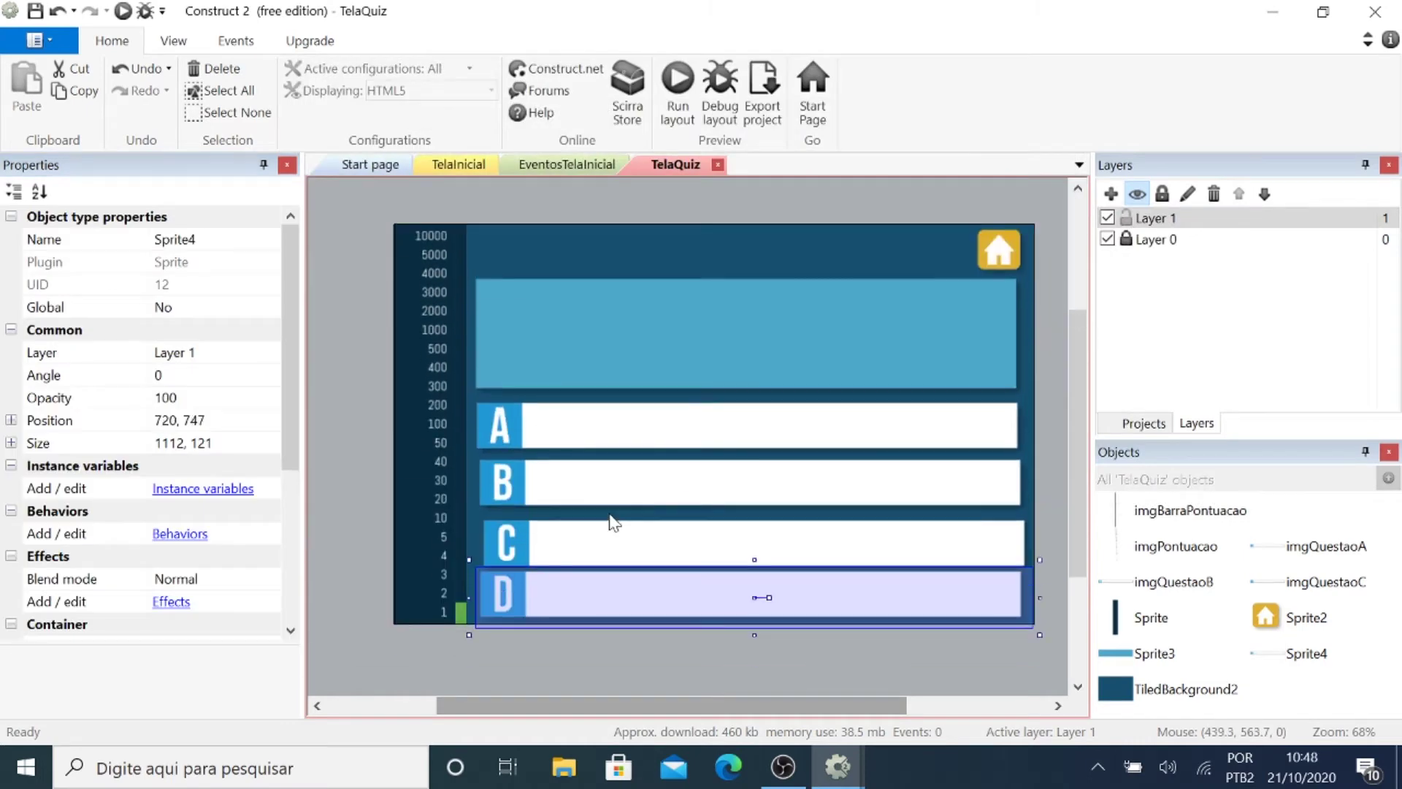
# Name the alternative D sprite imgQuestaoD.
pyautogui.click(214, 241)
pyautogui.write('imgQuestaoD')
pyautogui.press('Return')
# Select all four alternative sprites A to D and space them evenly in the vertical direction.
pyautogui.keyDown('shift'); pyautogui.click(589, 553); pyautogui.keyUp('shift')
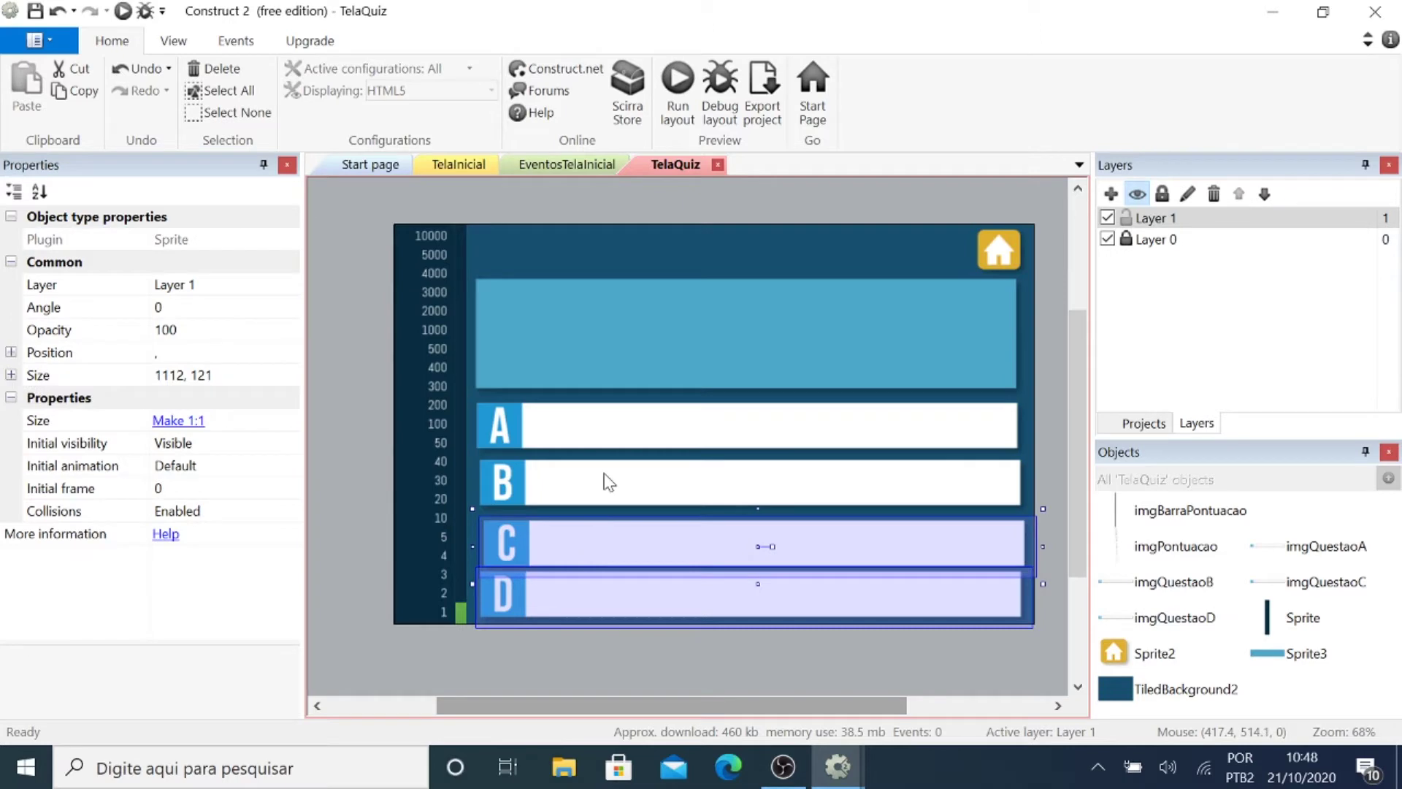
pyautogui.keyDown('shift'); pyautogui.click(603, 494); pyautogui.keyUp('shift')
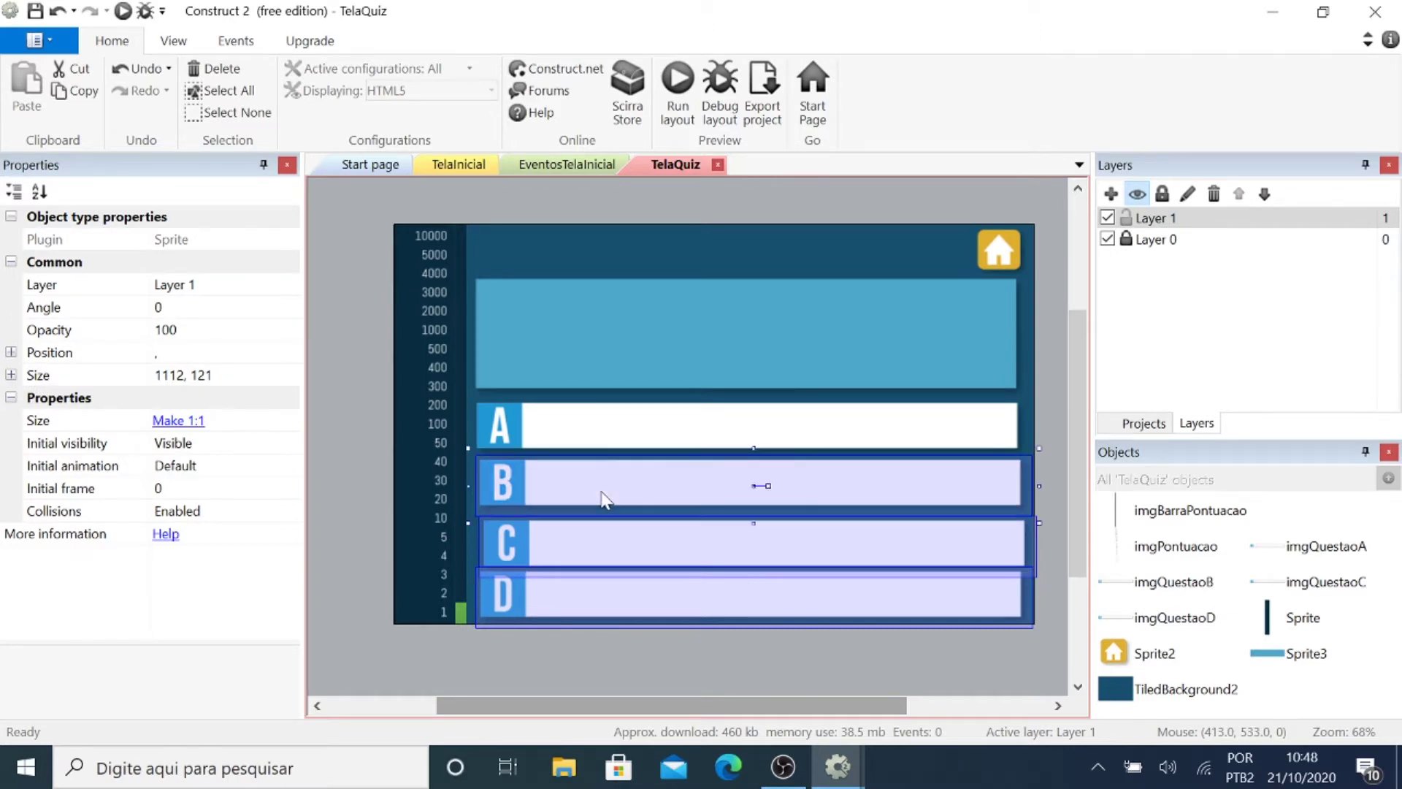
pyautogui.keyDown('shift'); pyautogui.click(594, 453); pyautogui.keyUp('shift')
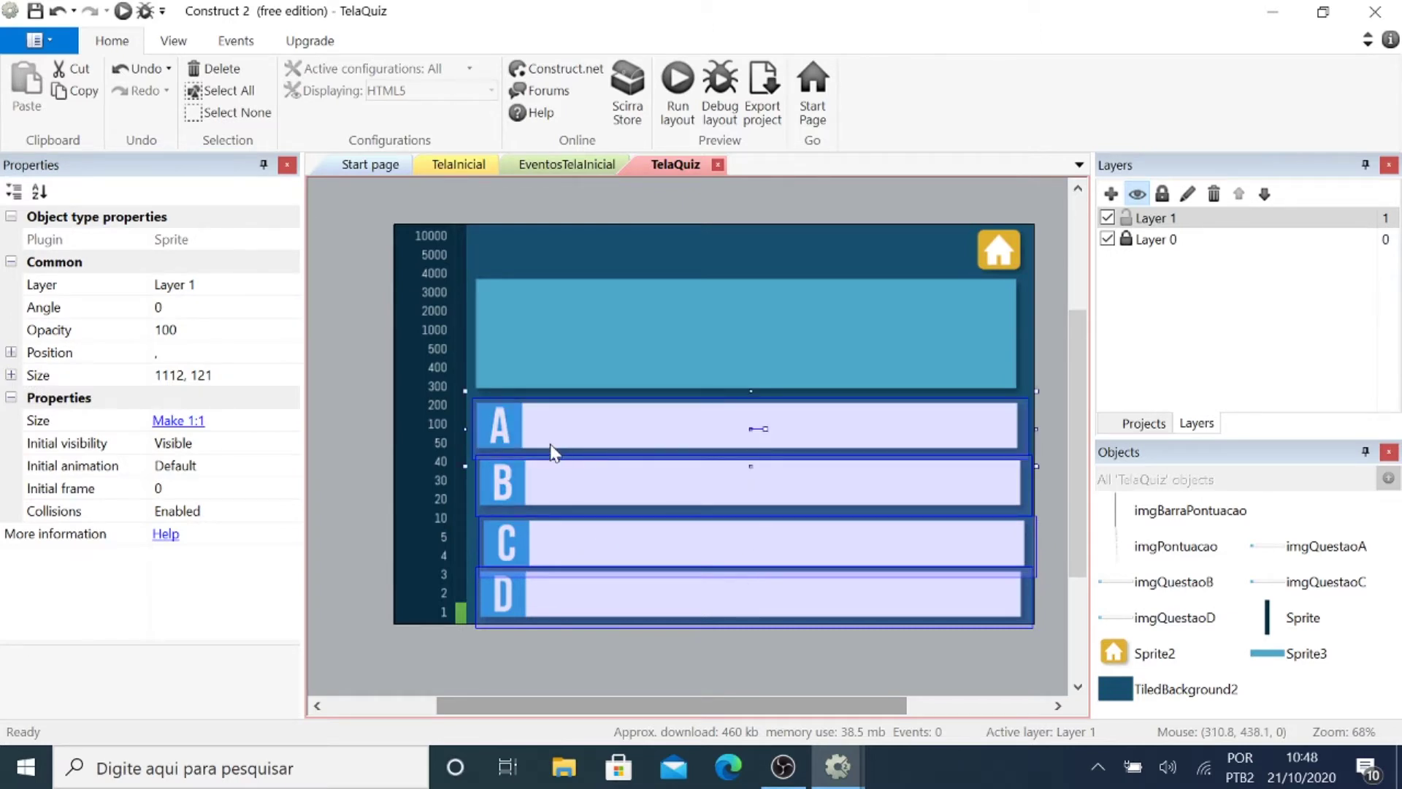
pyautogui.rightClick(599, 436)
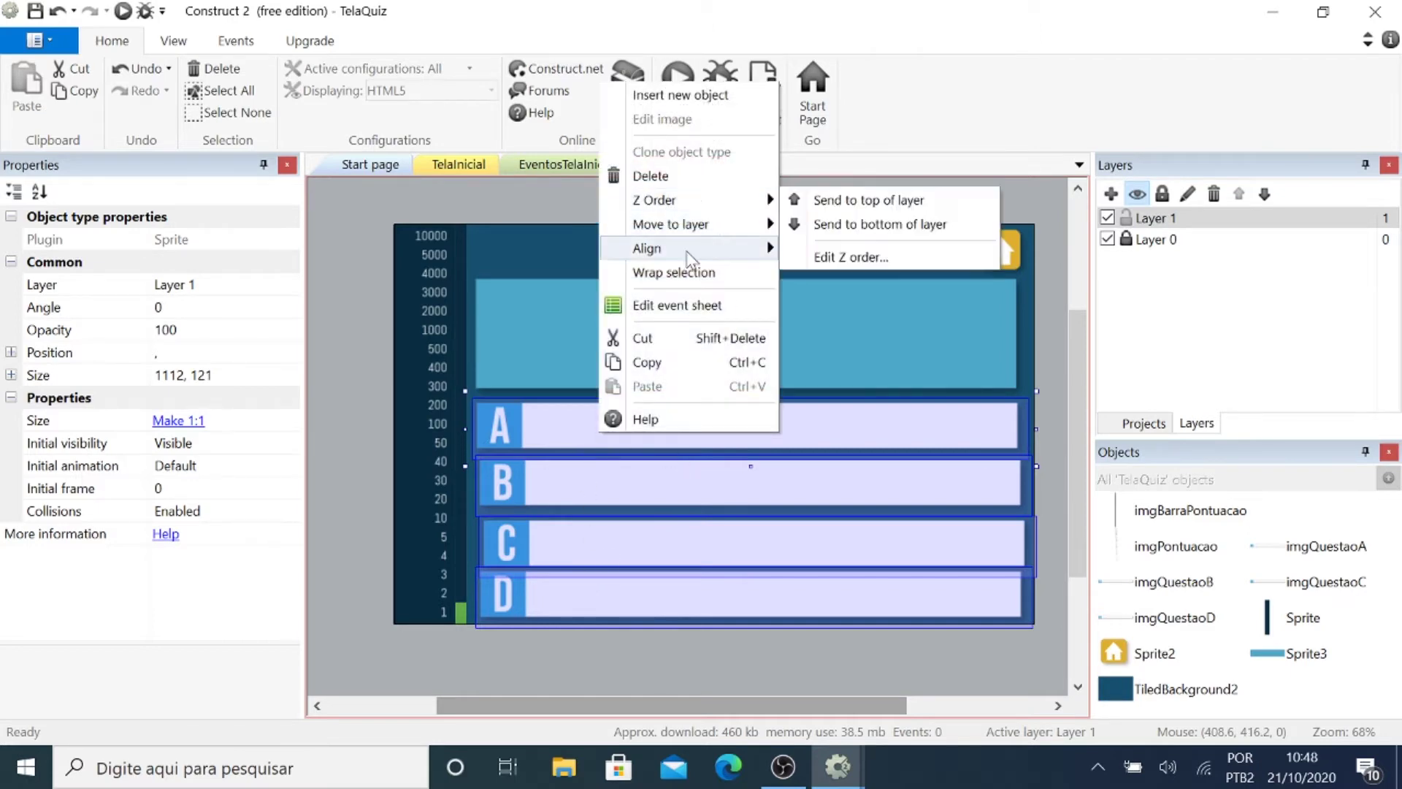
pyautogui.moveTo(726, 250)
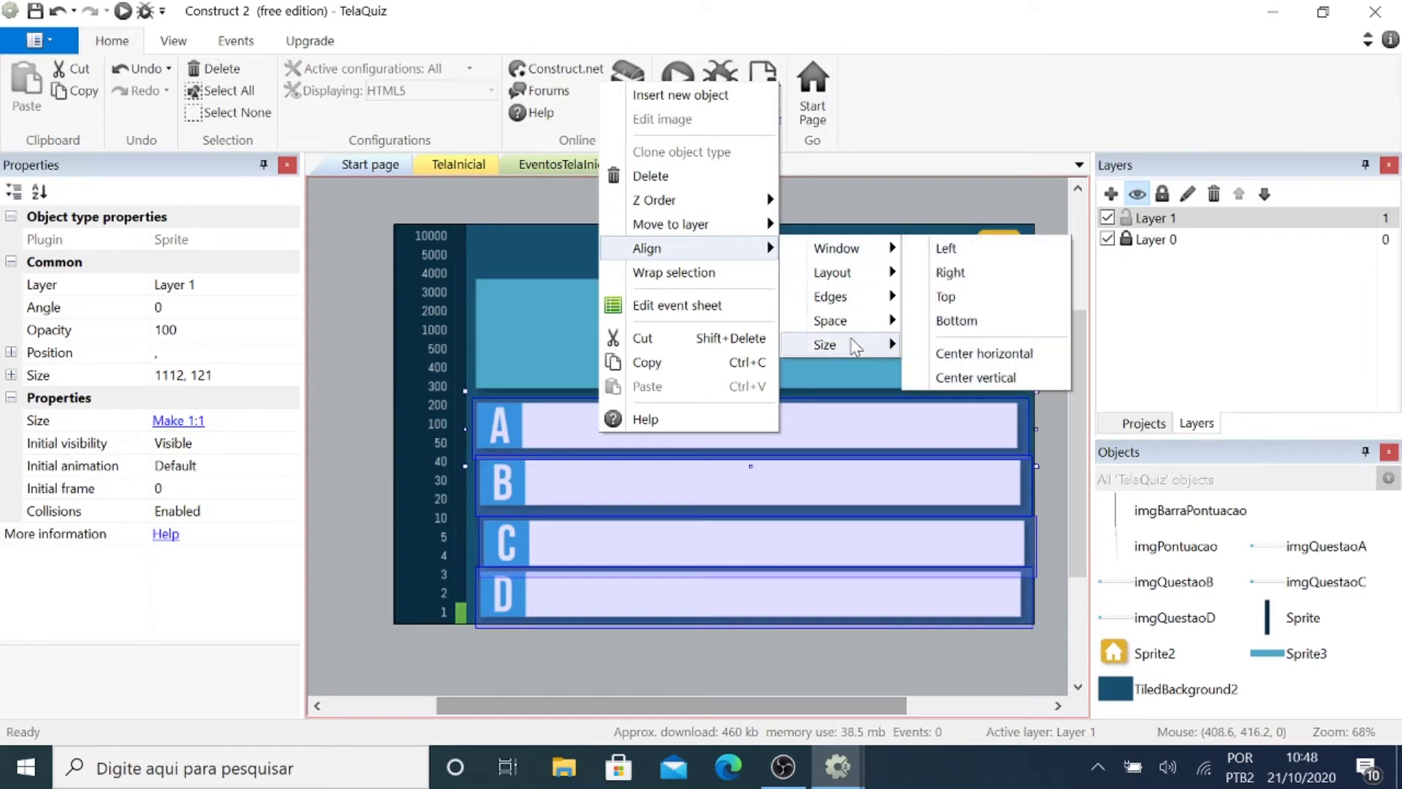
pyautogui.moveTo(861, 326)
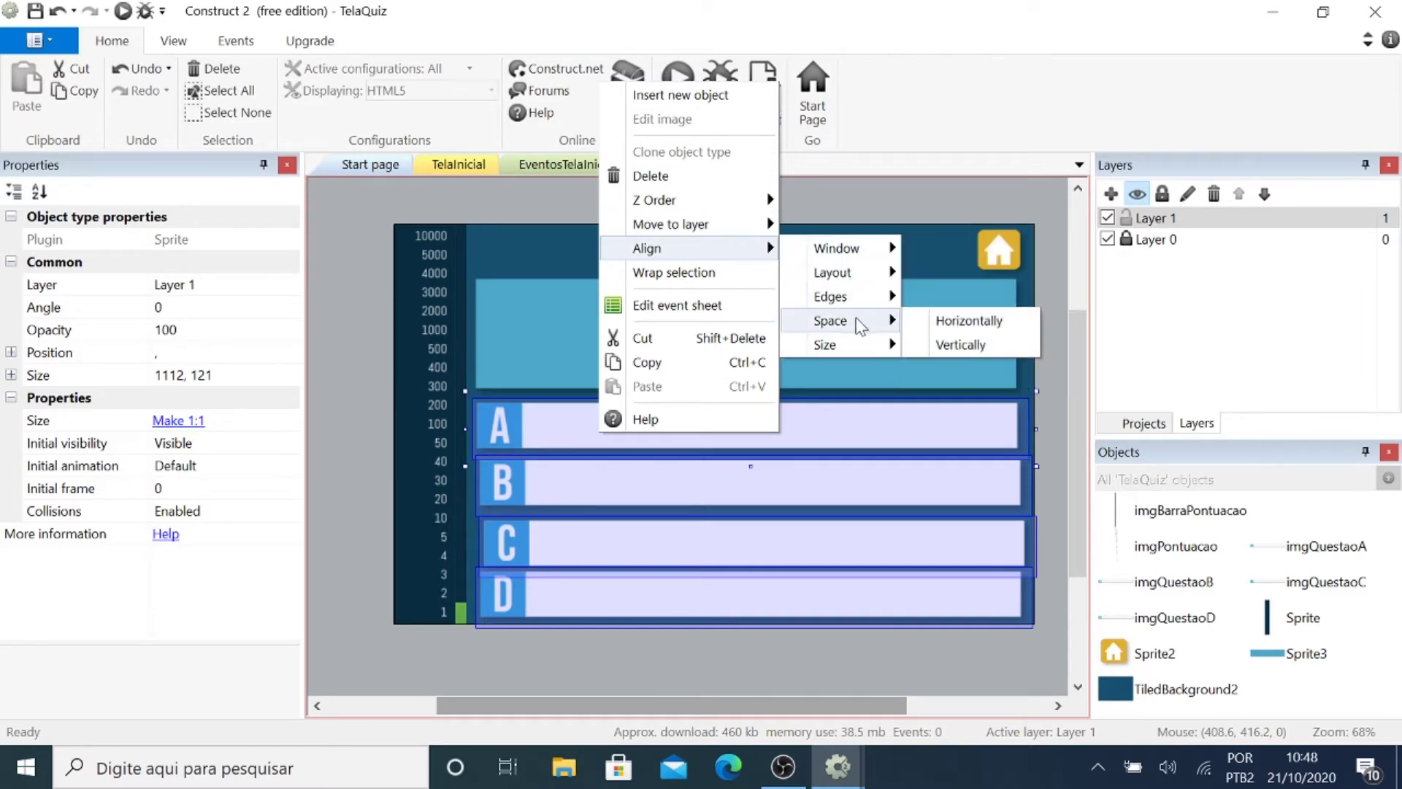
pyautogui.click(958, 342)
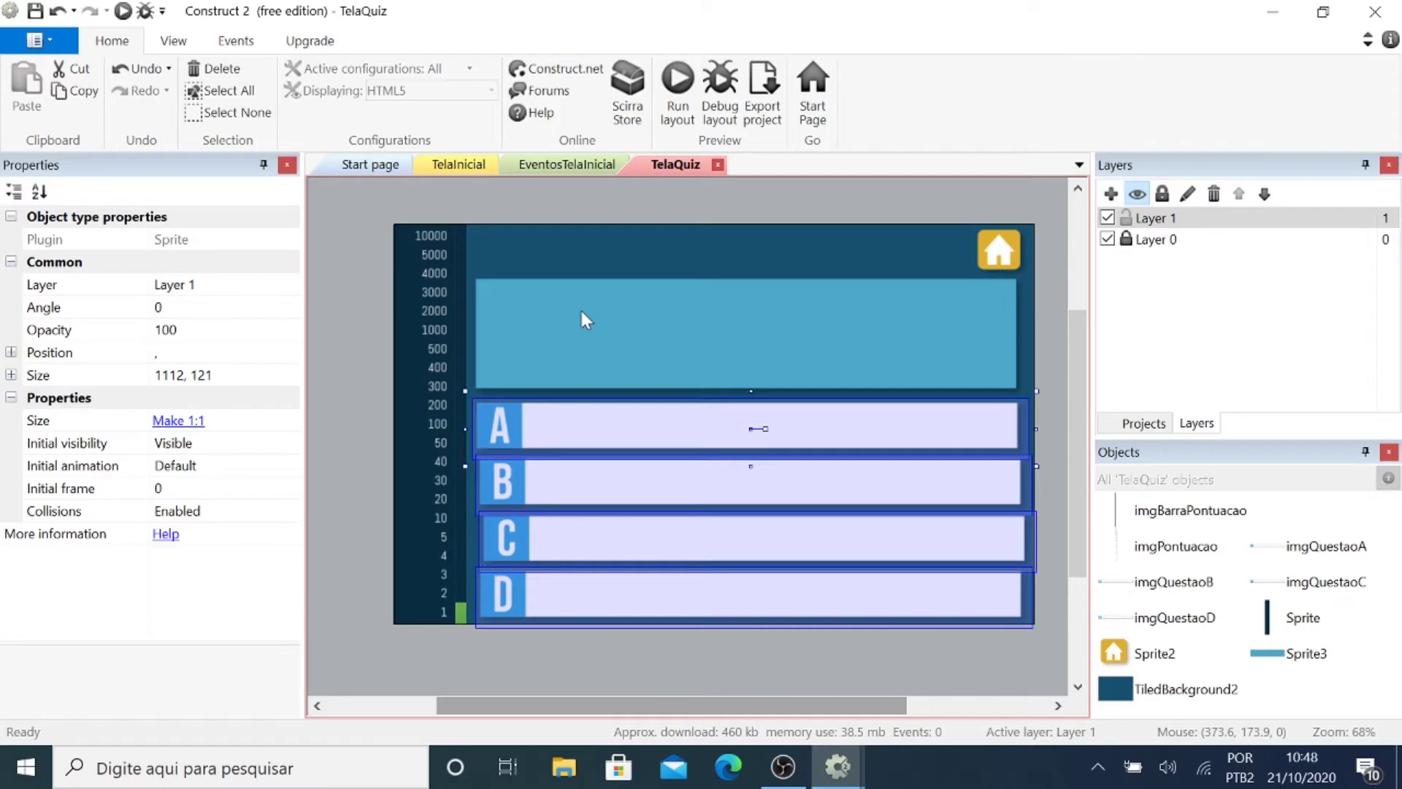
# Align the left edges of the four alternative sprites and clear the selection.
pyautogui.rightClick(618, 435)
pyautogui.moveTo(712, 252)
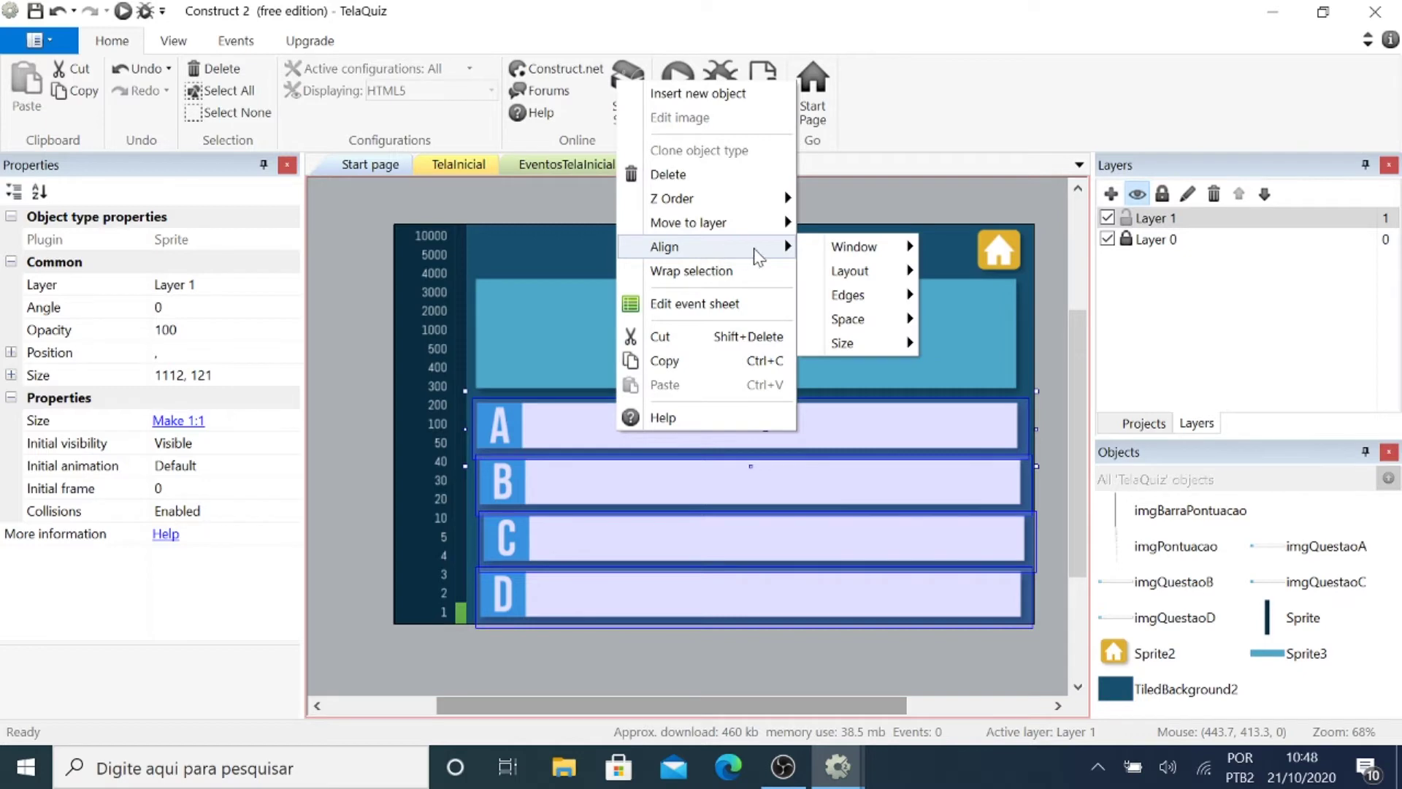
pyautogui.moveTo(870, 303)
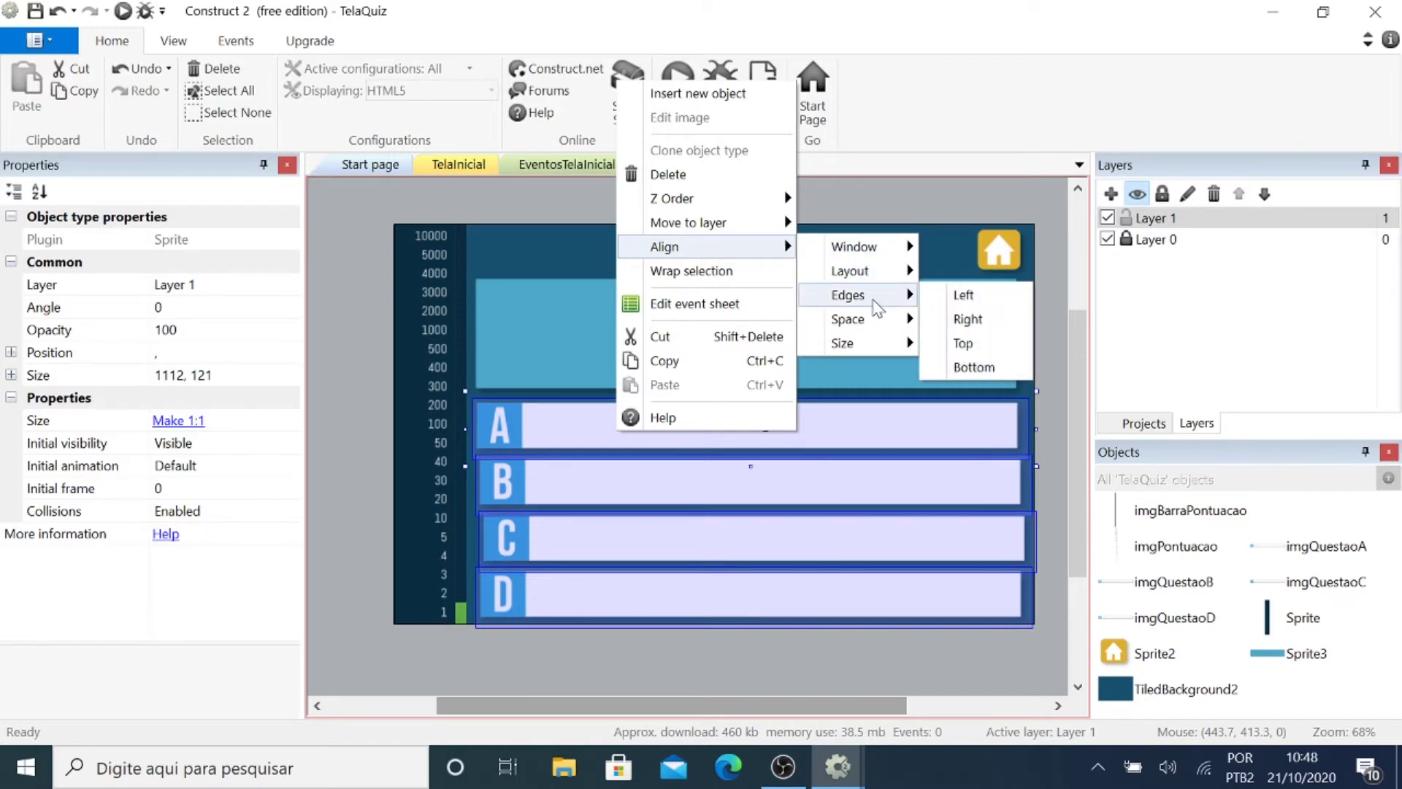
pyautogui.click(980, 300)
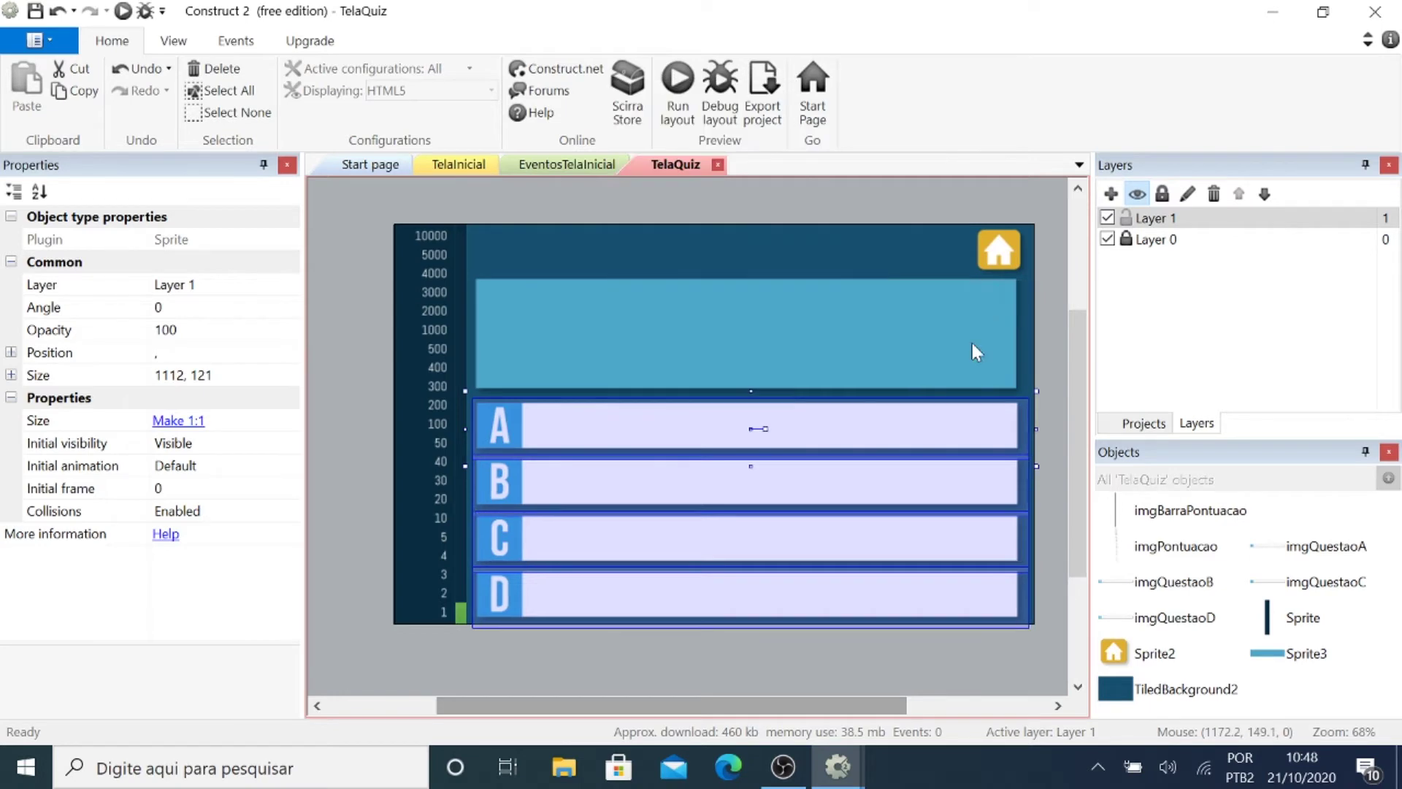
pyautogui.click(634, 640)
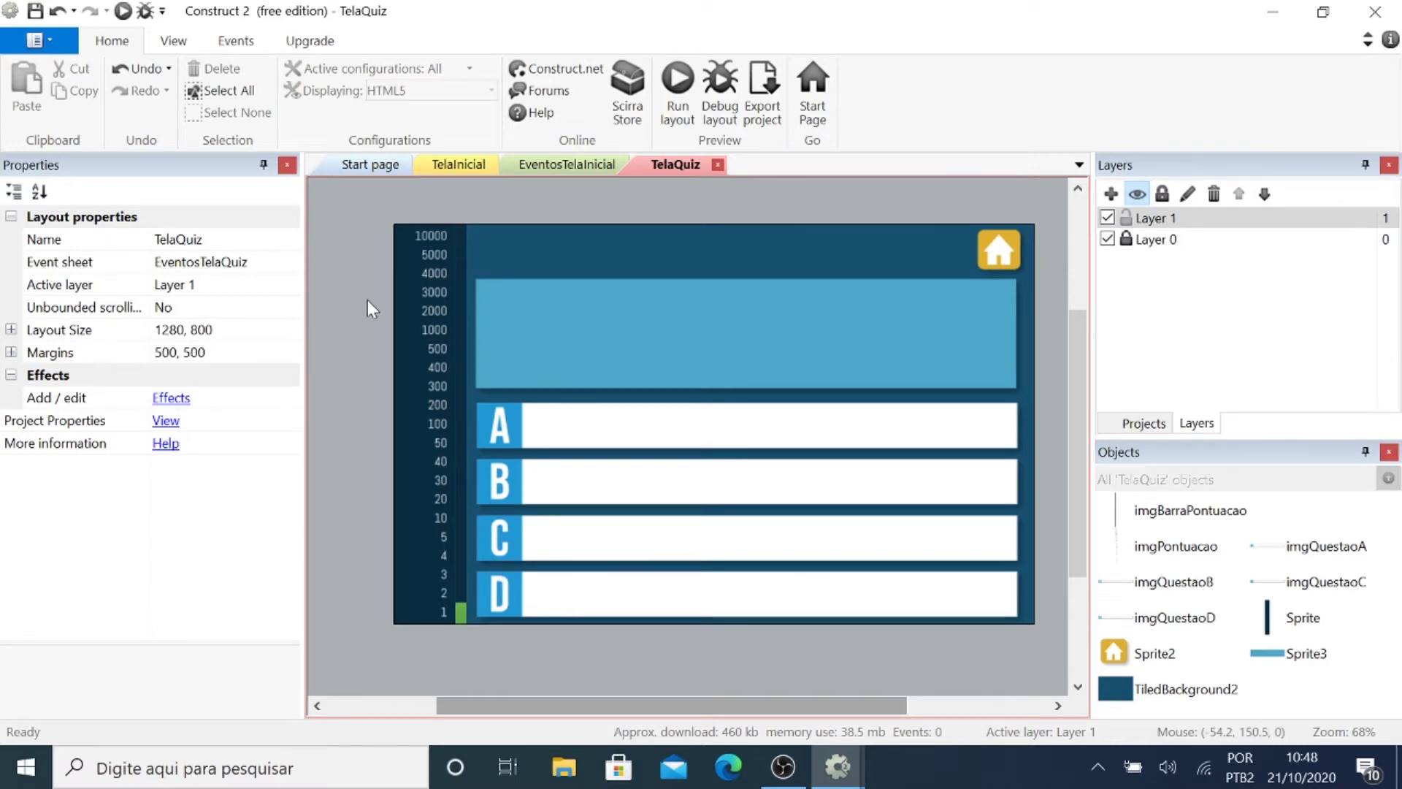
# Lock Layer 1, then add a new layer above it and make Layer 2 the active layer.
pyautogui.scroll(1, 371, 307)
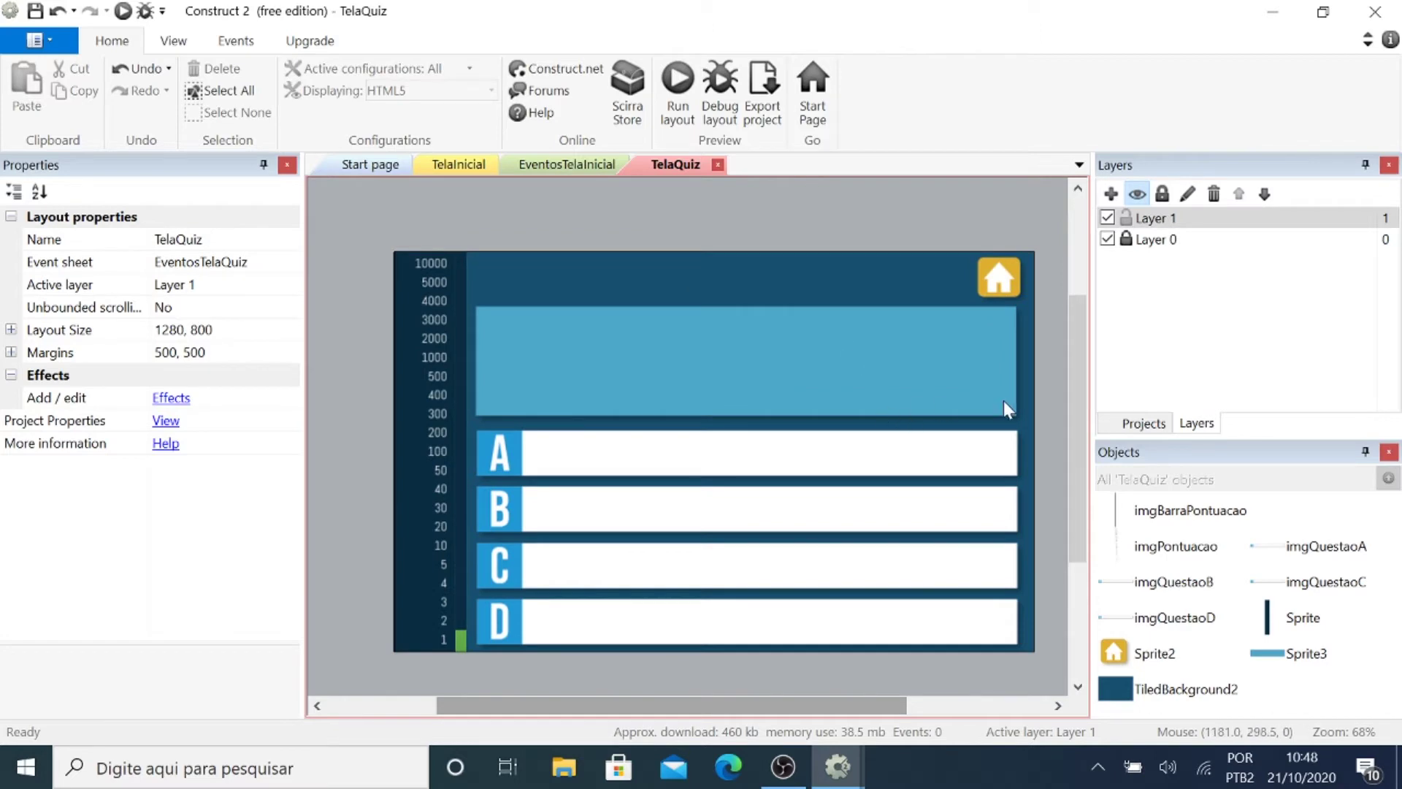
pyautogui.click(1127, 219)
pyautogui.moveTo(642, 325); pyautogui.dragTo(668, 460)
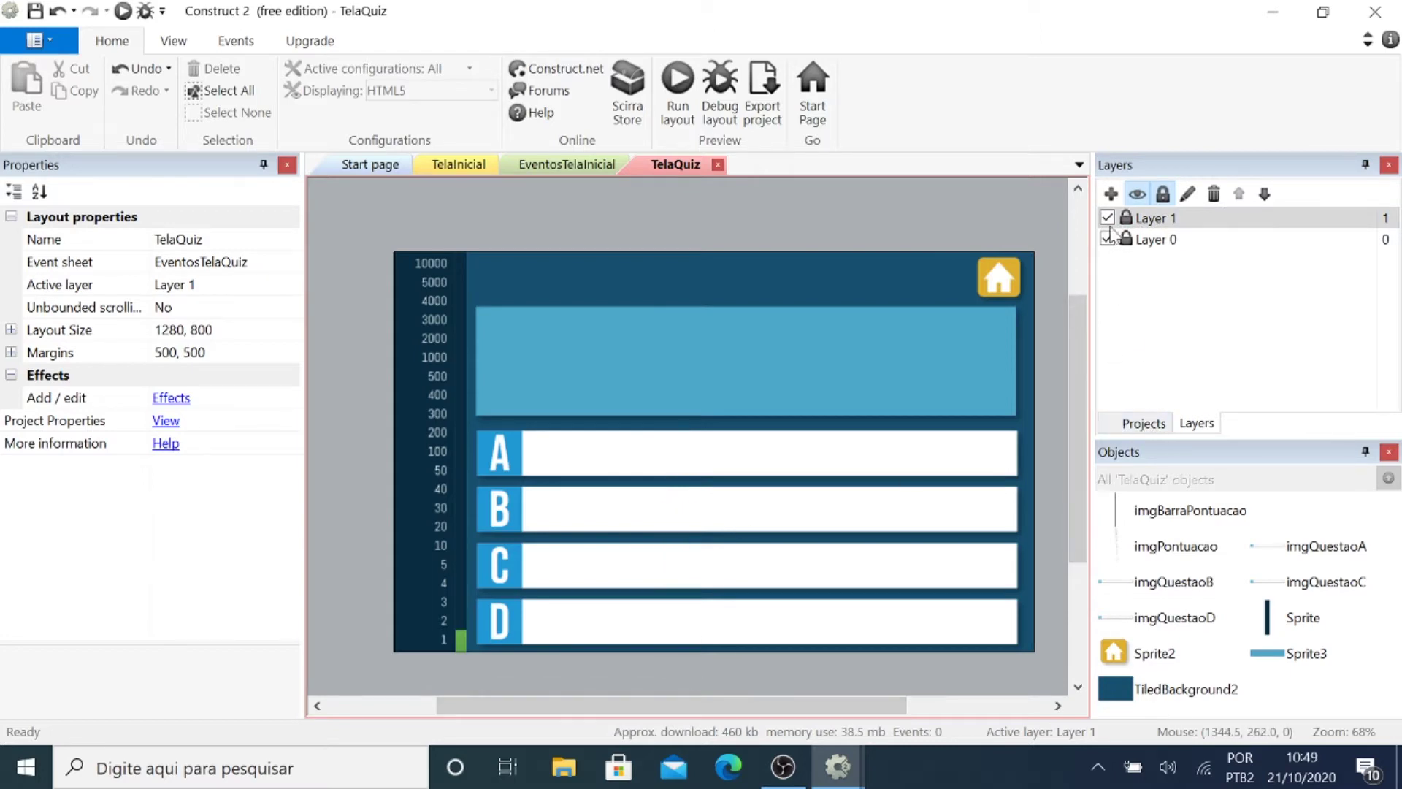
pyautogui.click(1111, 193)
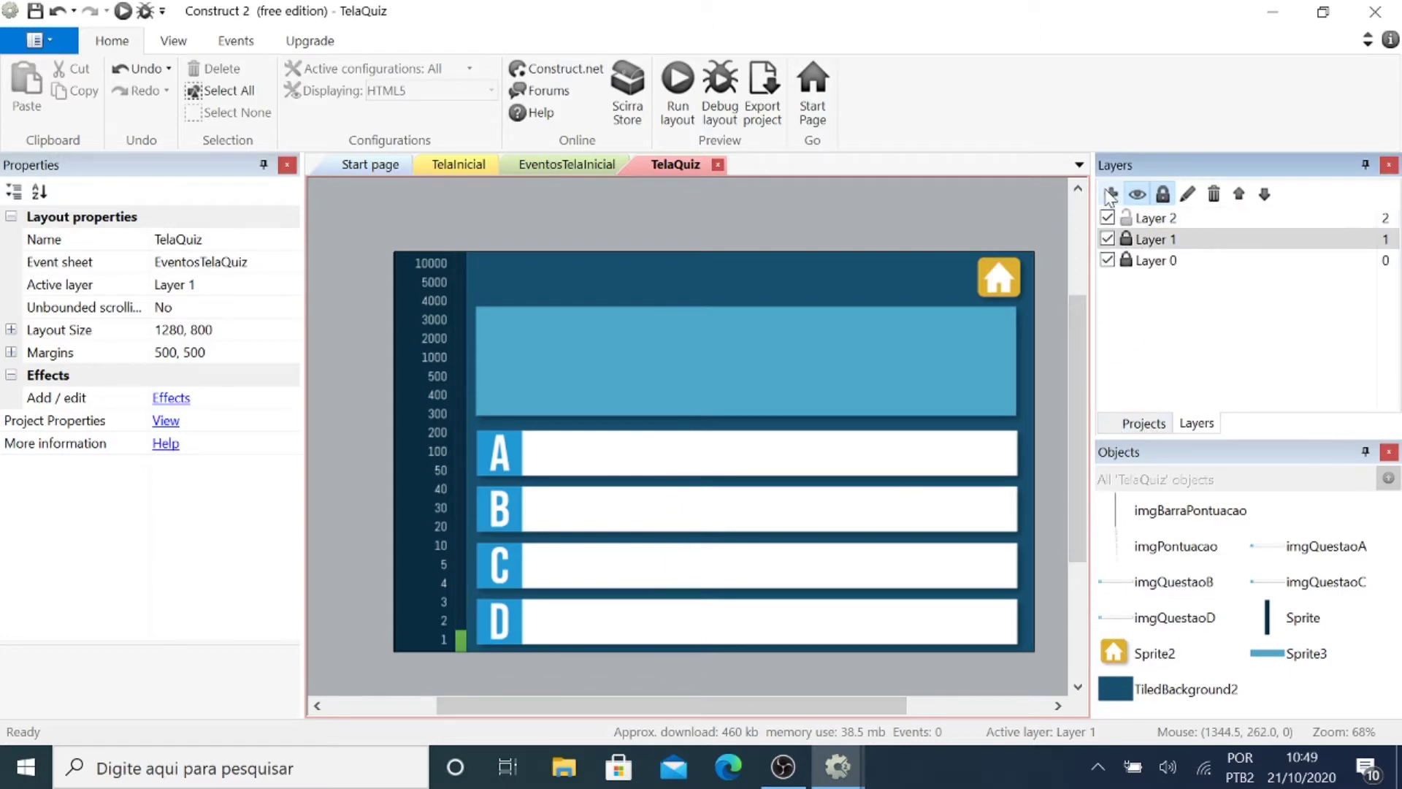
pyautogui.click(1152, 218)
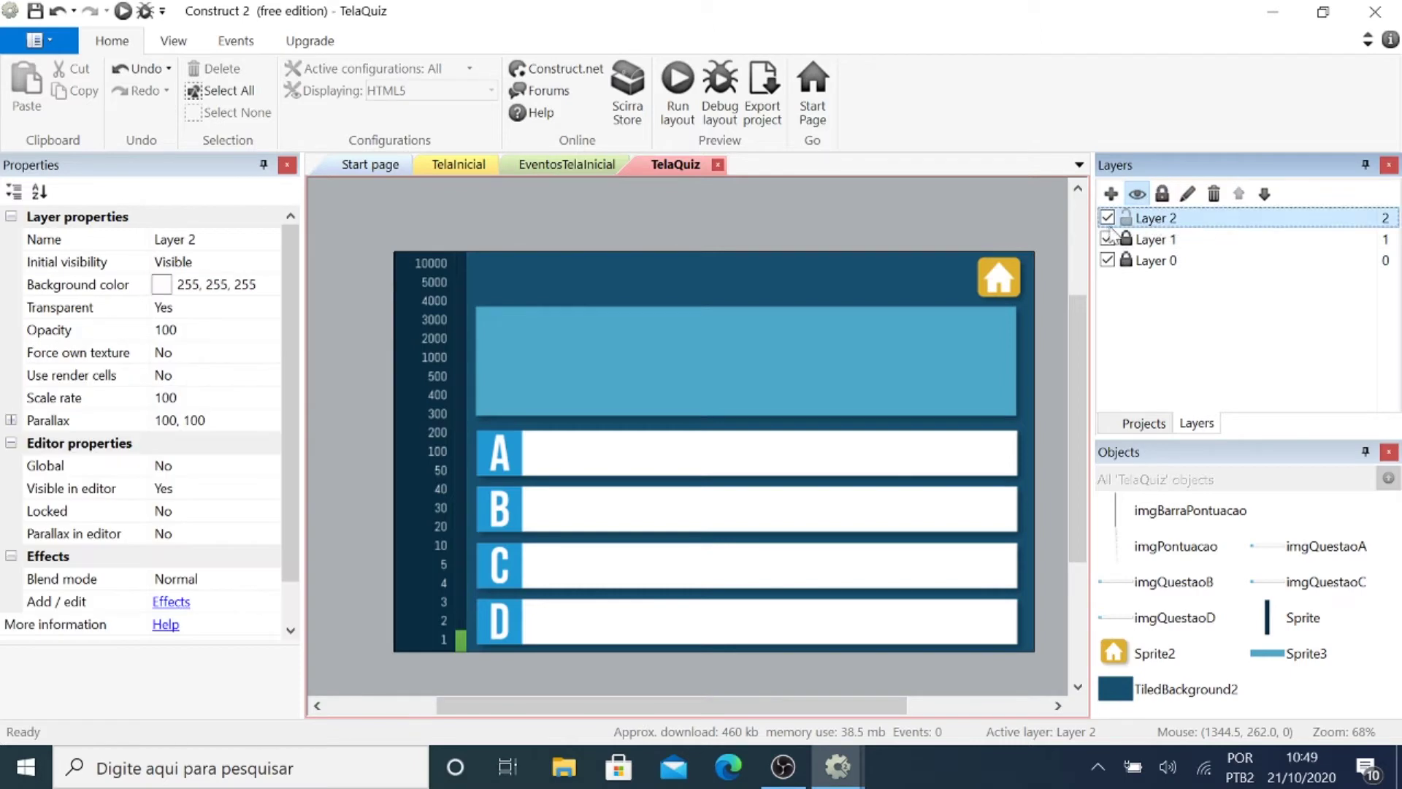
# Insert a Text object on Layer 2 at about 175, 125 and enlarge it to about 1058 by 195 over the question box.
pyautogui.rightClick(567, 225)
pyautogui.click(650, 241)
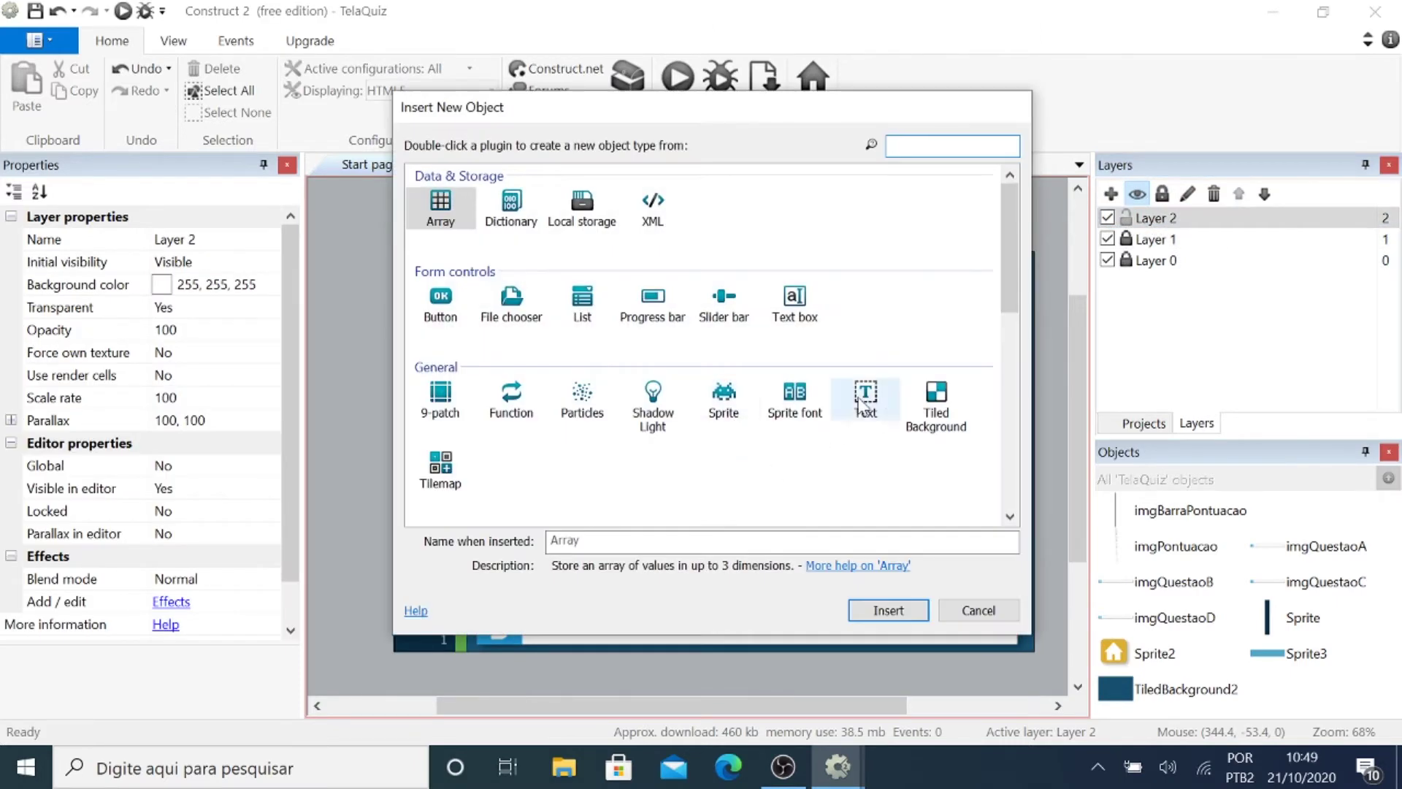
pyautogui.click(876, 406)
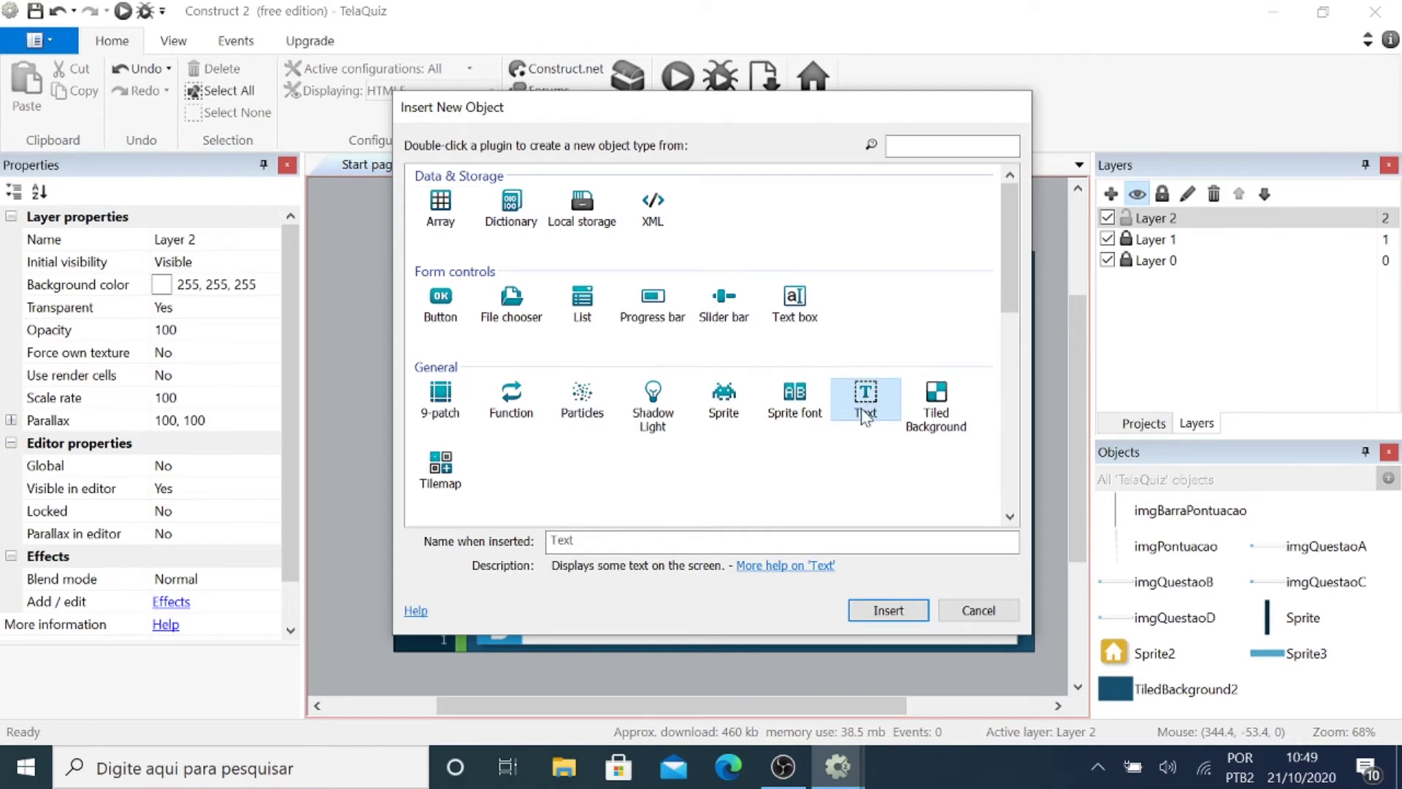
pyautogui.doubleClick(866, 414)
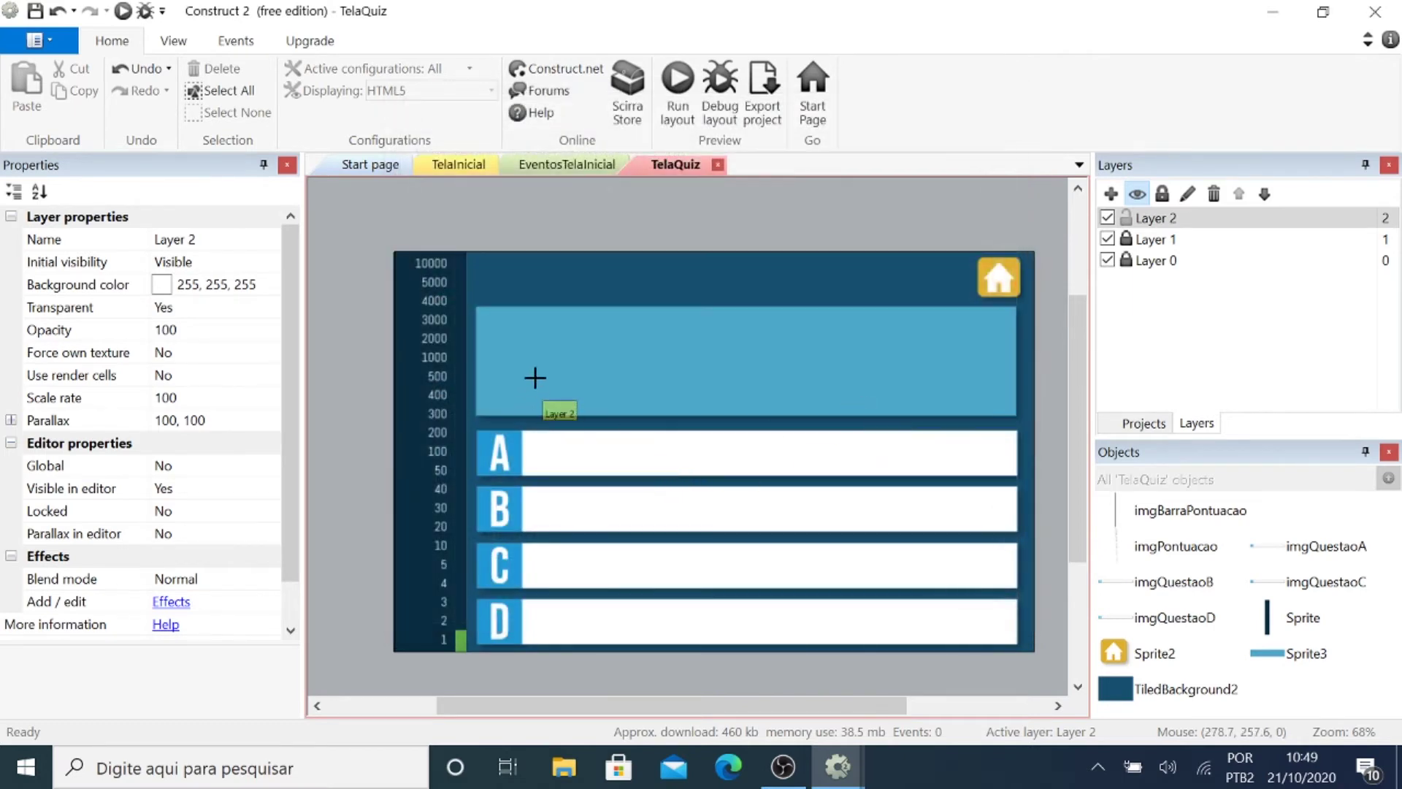
pyautogui.click(485, 313)
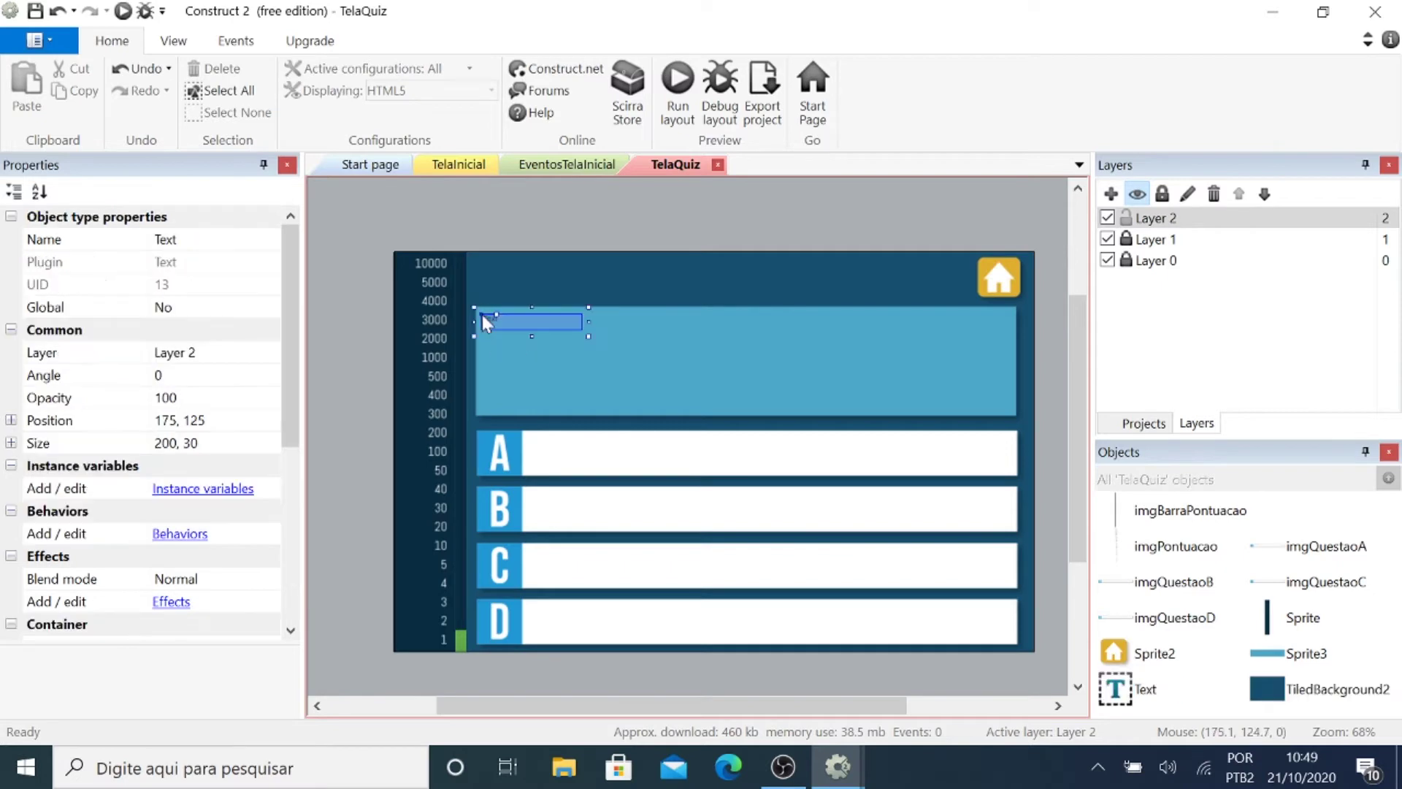
pyautogui.moveTo(589, 337); pyautogui.dragTo(1017, 419)
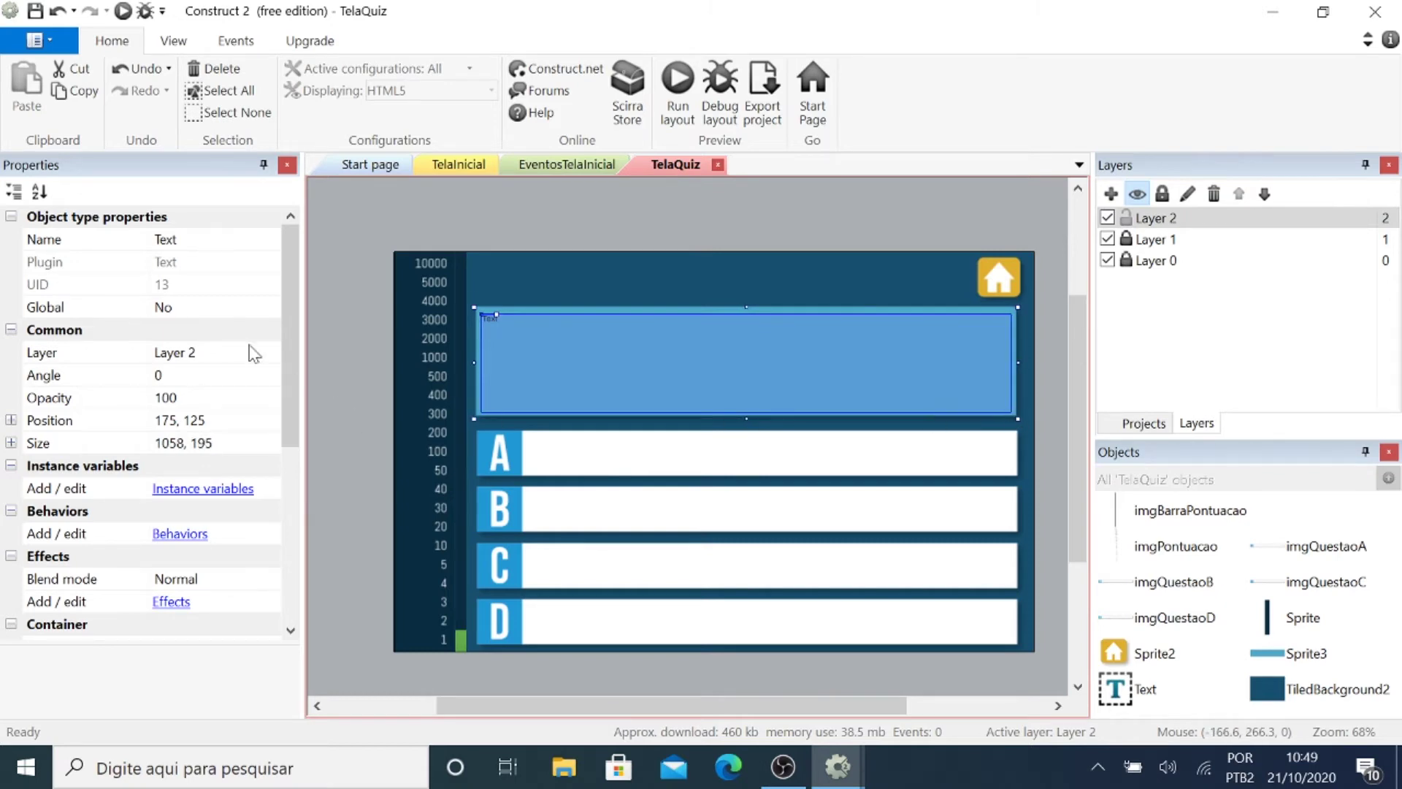
# Name the Text object over the question box txtQuestao.
pyautogui.click(212, 241)
pyautogui.write('txt')
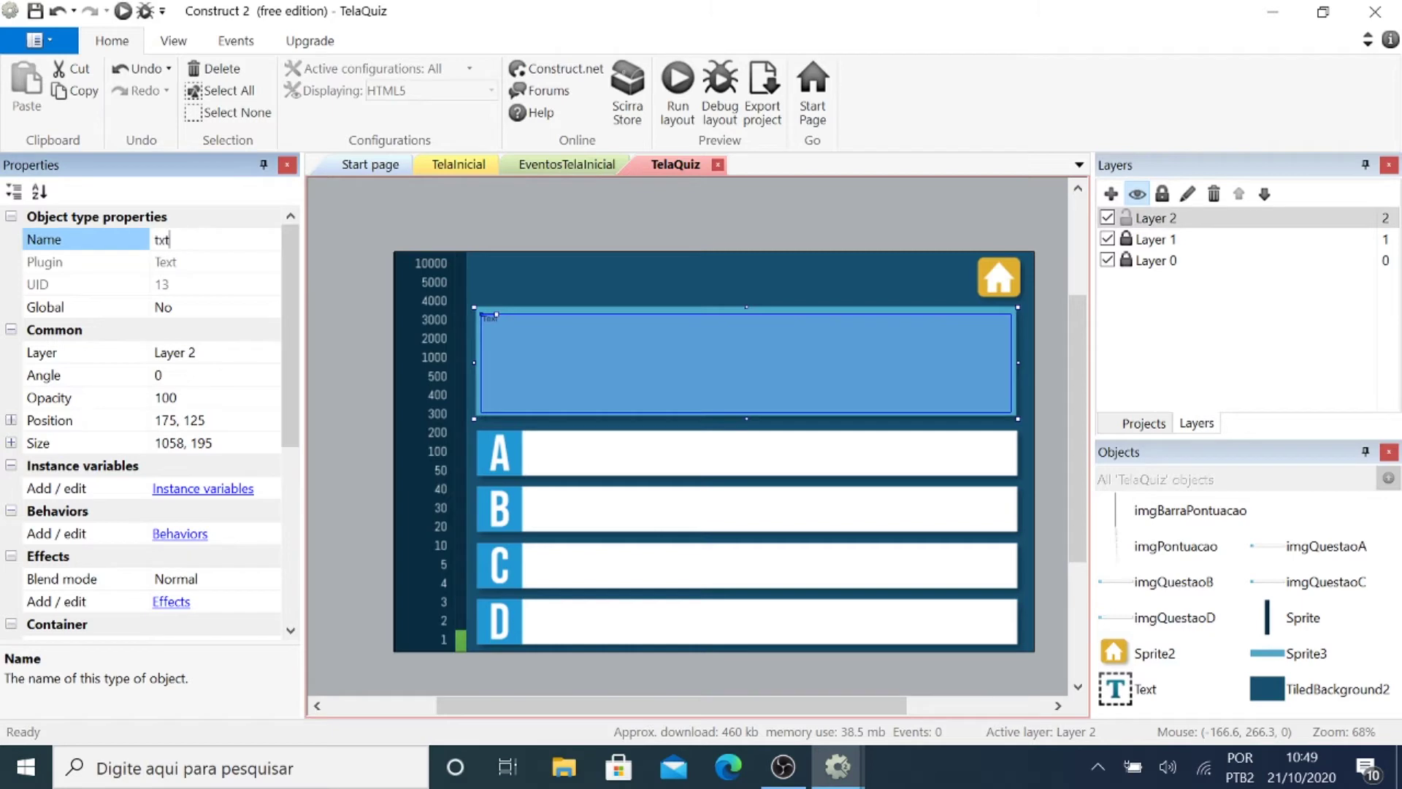
pyautogui.write('Questao')
pyautogui.press('Return')
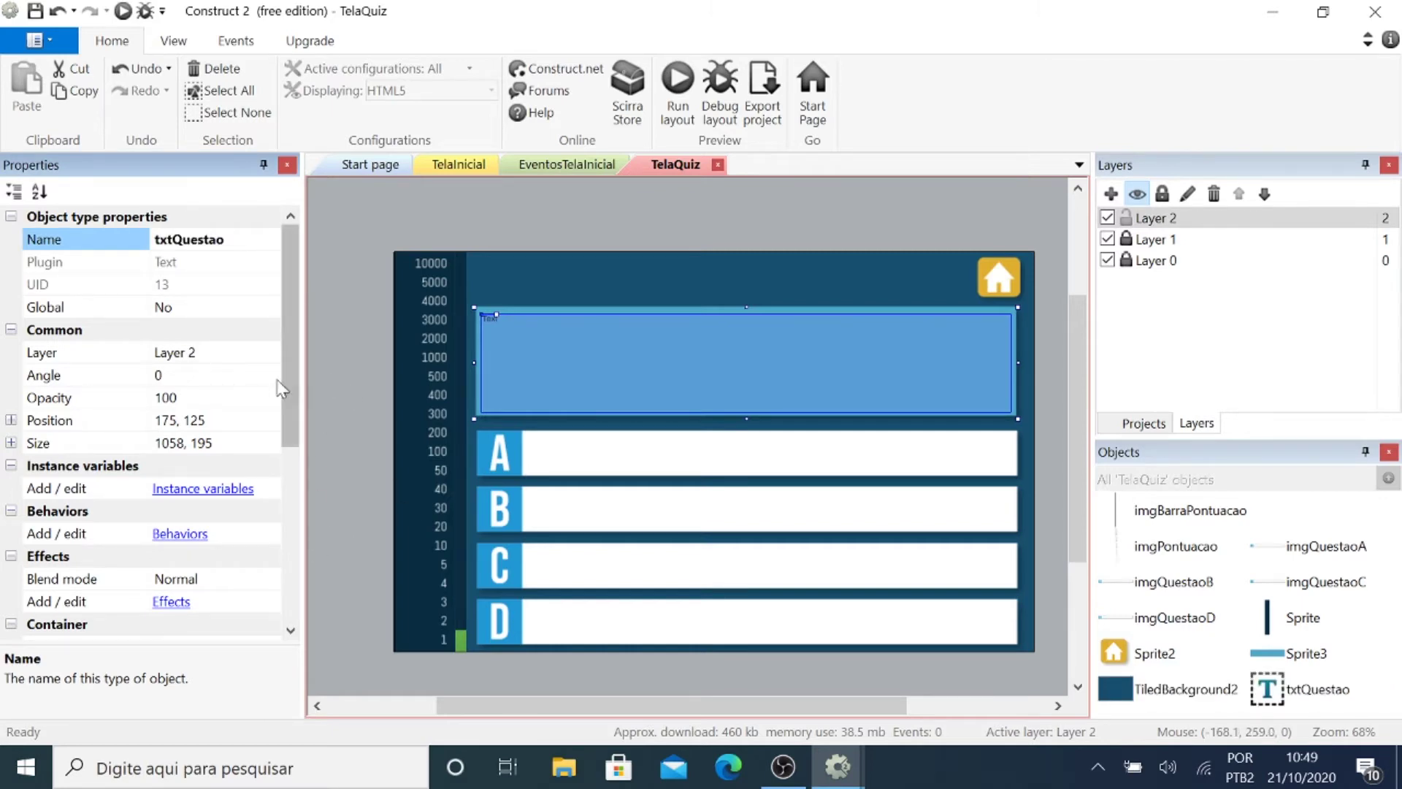
# Clear the default text of txtQuestao and set its font to Arial, size 24.
pyautogui.moveTo(295, 432); pyautogui.dragTo(294, 594)
pyautogui.click(165, 398)
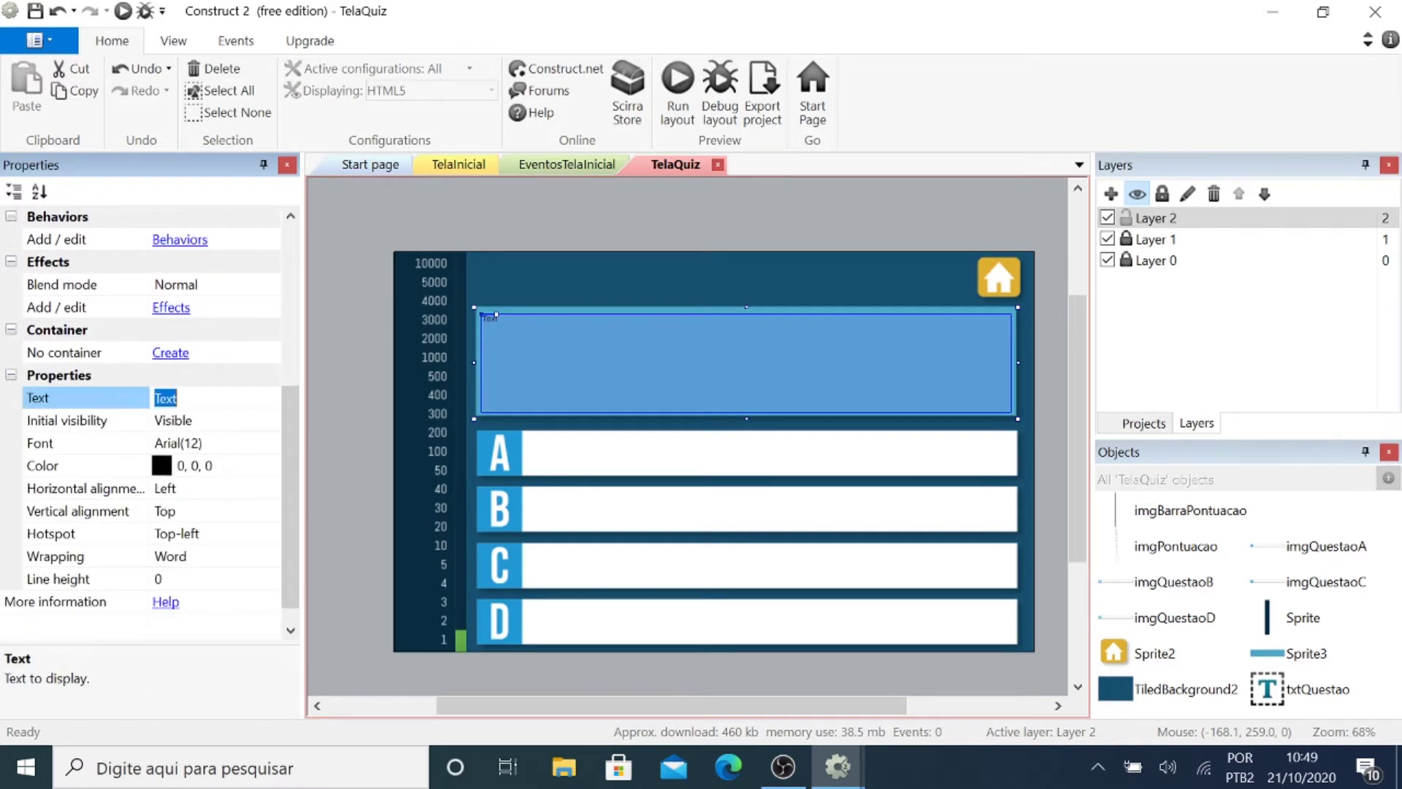
pyautogui.press('BackSpace')
pyautogui.click(220, 422)
pyautogui.click(252, 445)
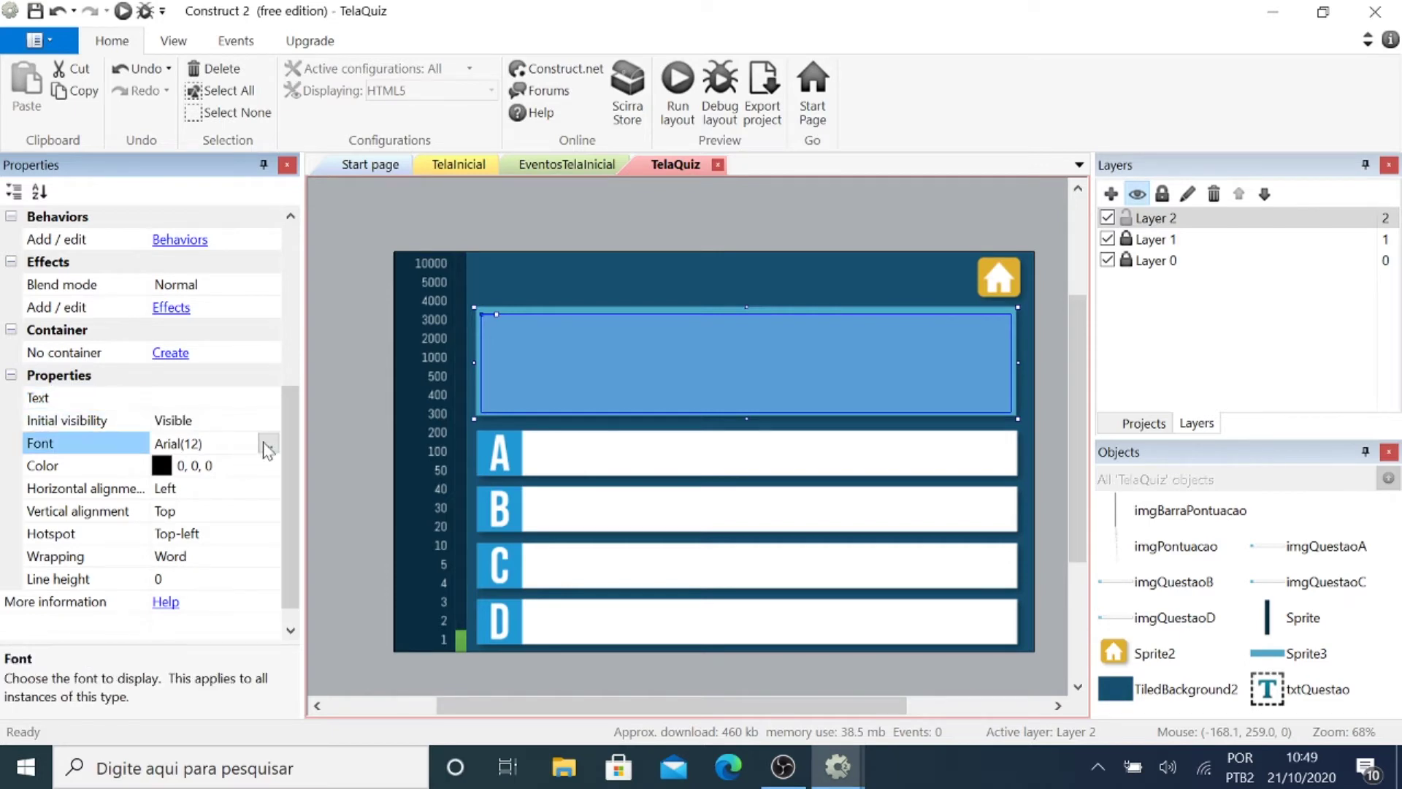
pyautogui.click(268, 443)
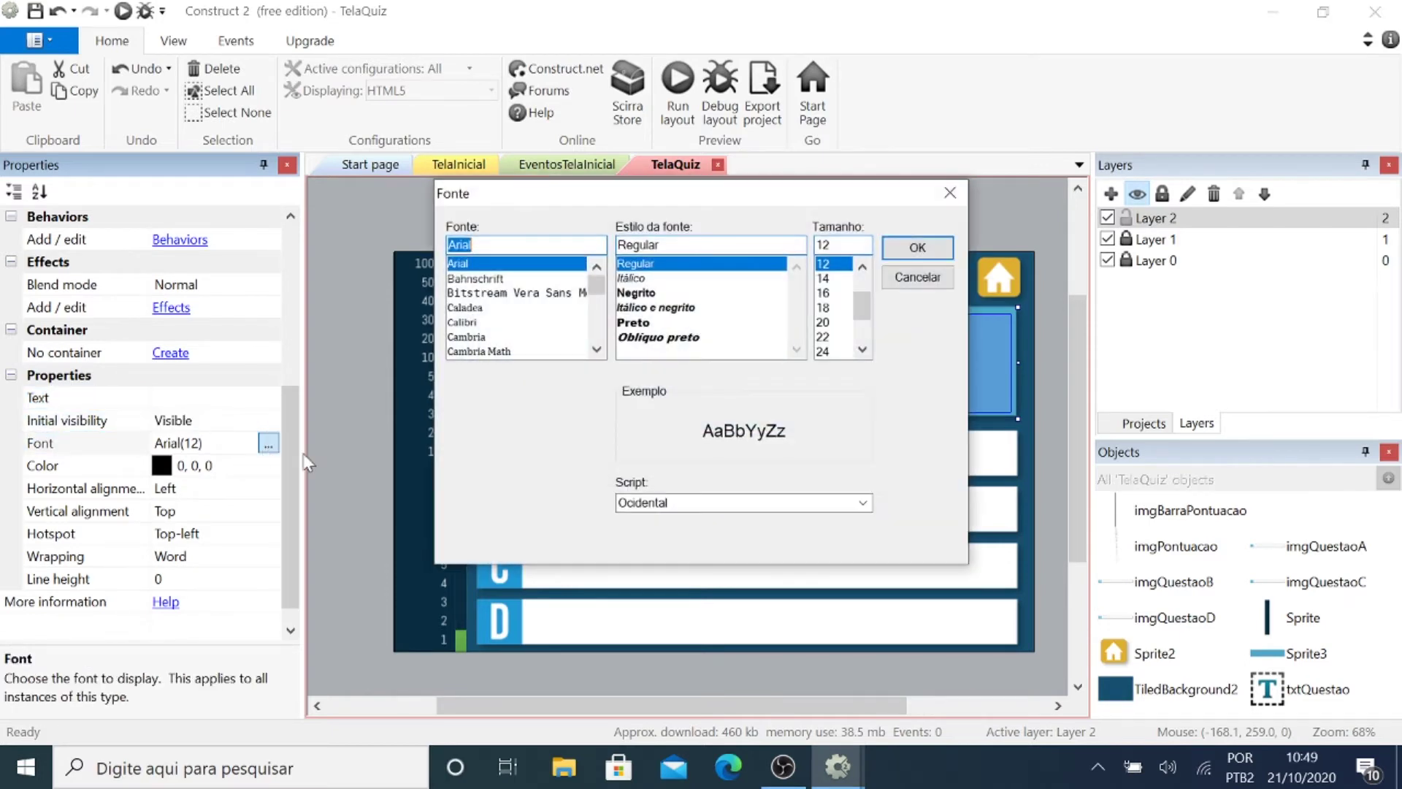
pyautogui.click(862, 349)
pyautogui.click(863, 349)
pyautogui.click(833, 323)
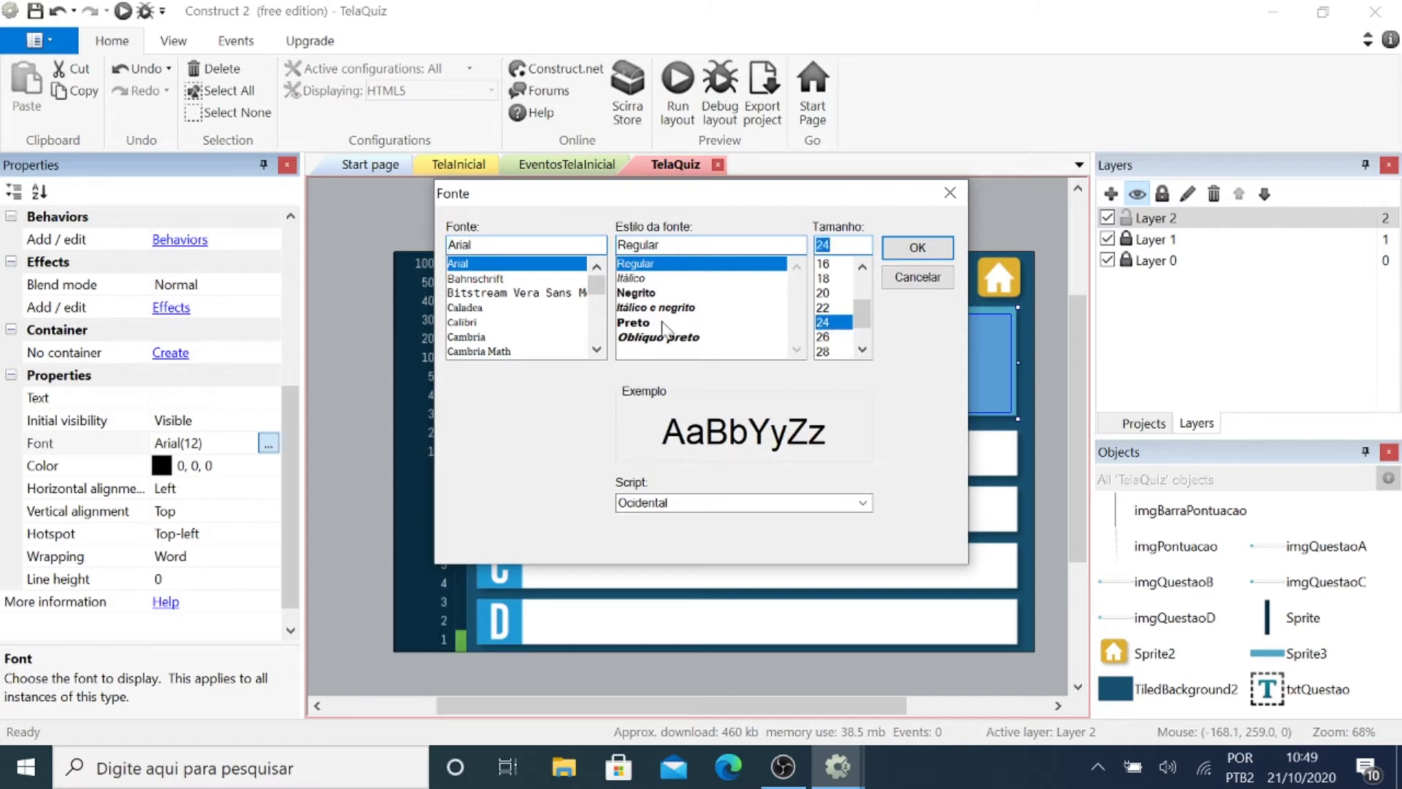
pyautogui.click(918, 247)
# Set the text color of txtQuestao to white (255, 255, 255).
pyautogui.click(163, 468)
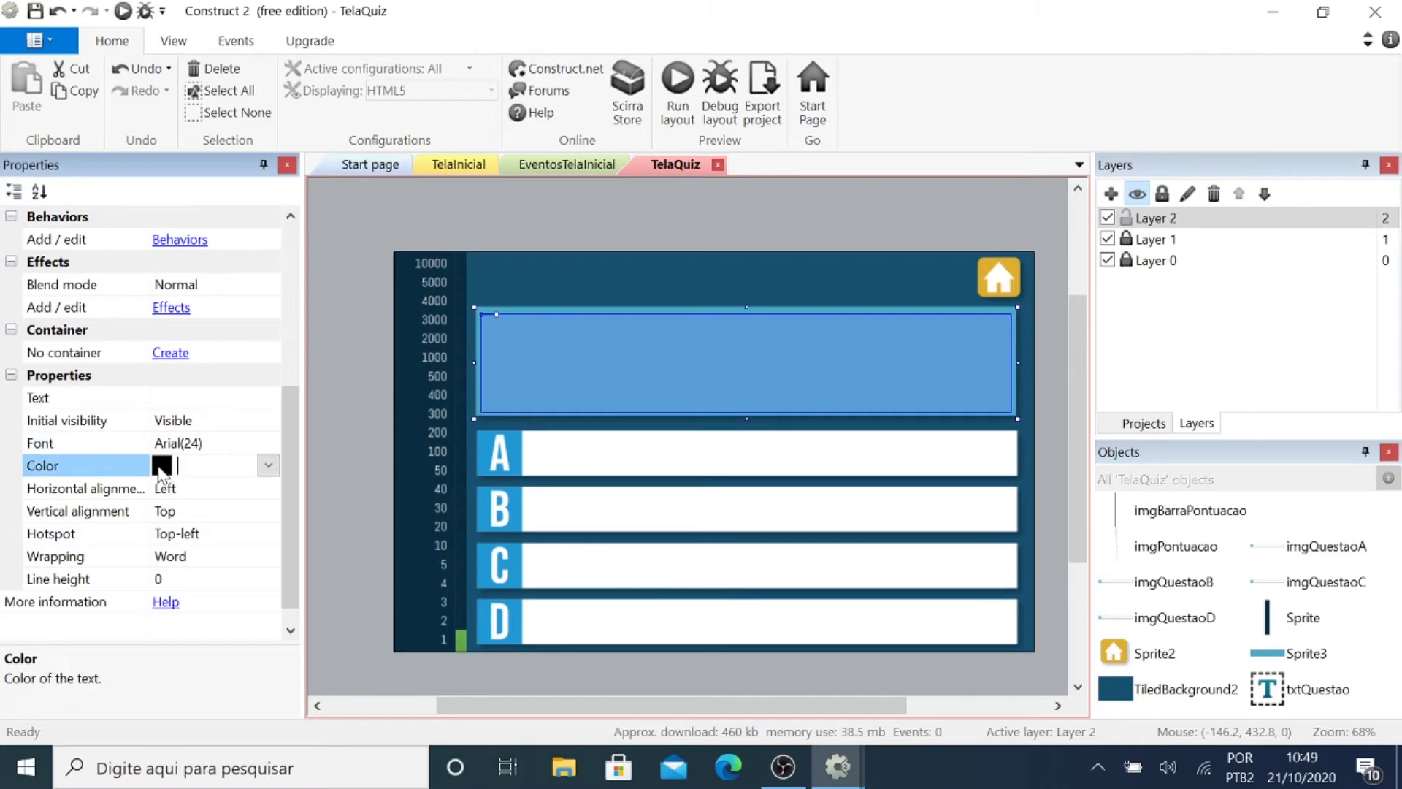
pyautogui.click(268, 466)
pyautogui.click(483, 703)
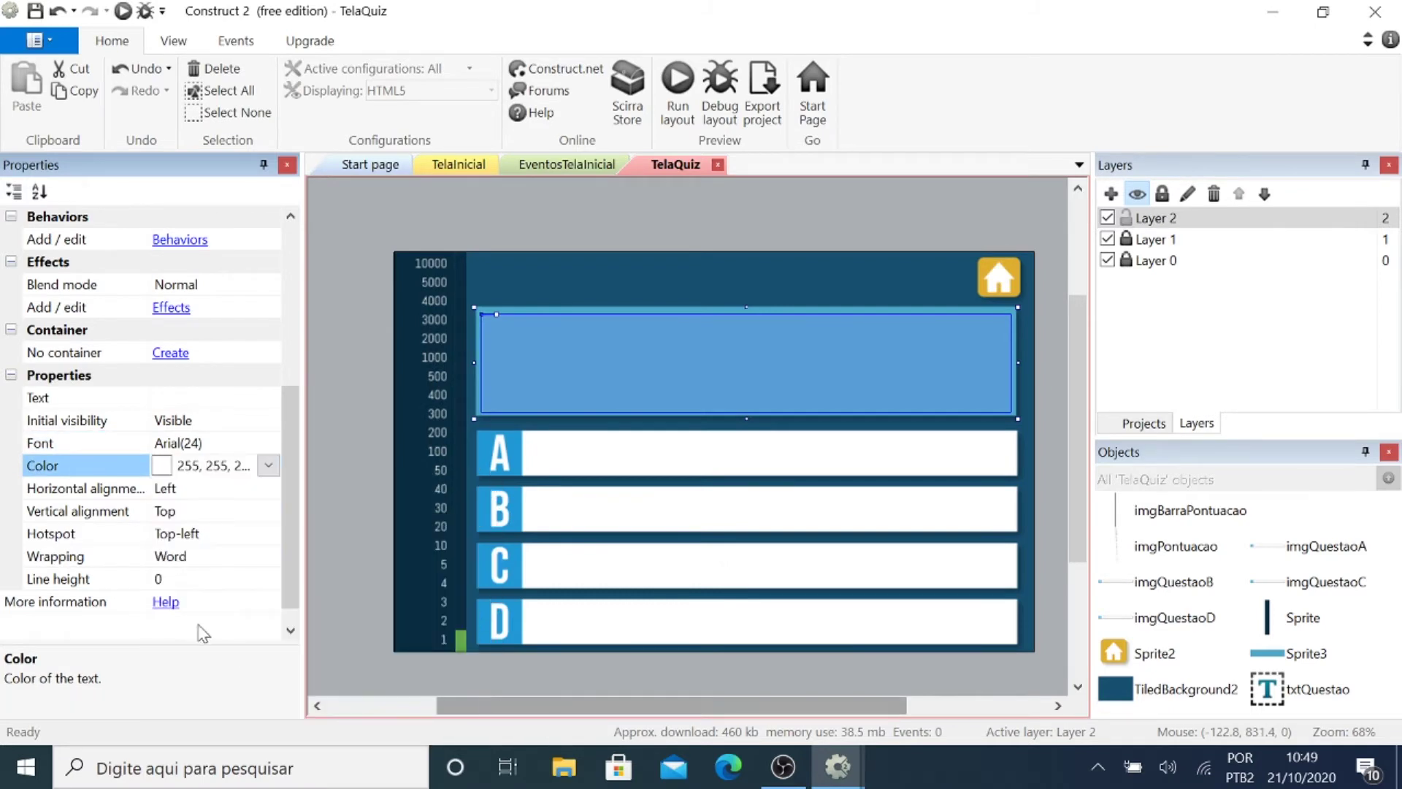
# Set both the horizontal and vertical alignment of txtQuestao to Center.
pyautogui.click(189, 488)
pyautogui.click(268, 488)
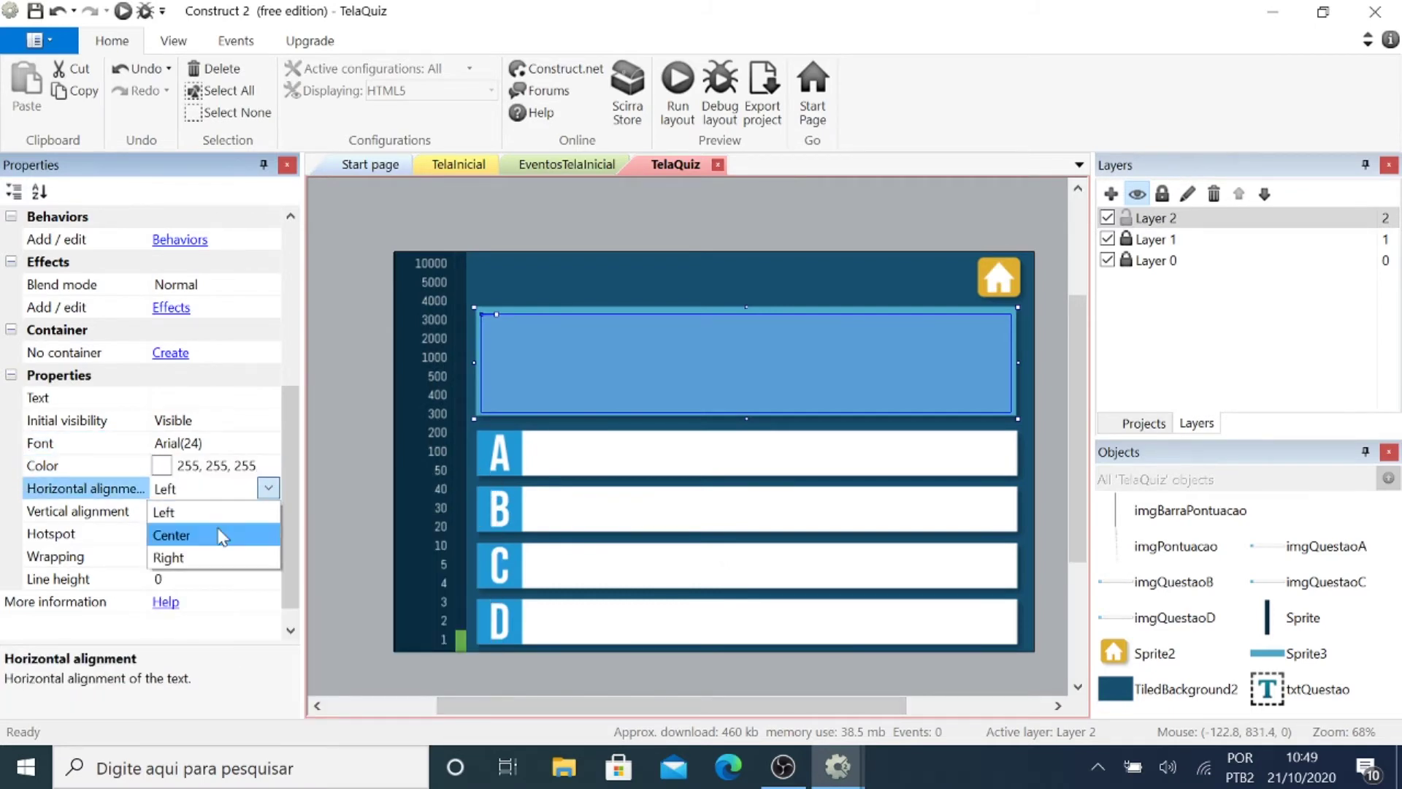
pyautogui.click(222, 536)
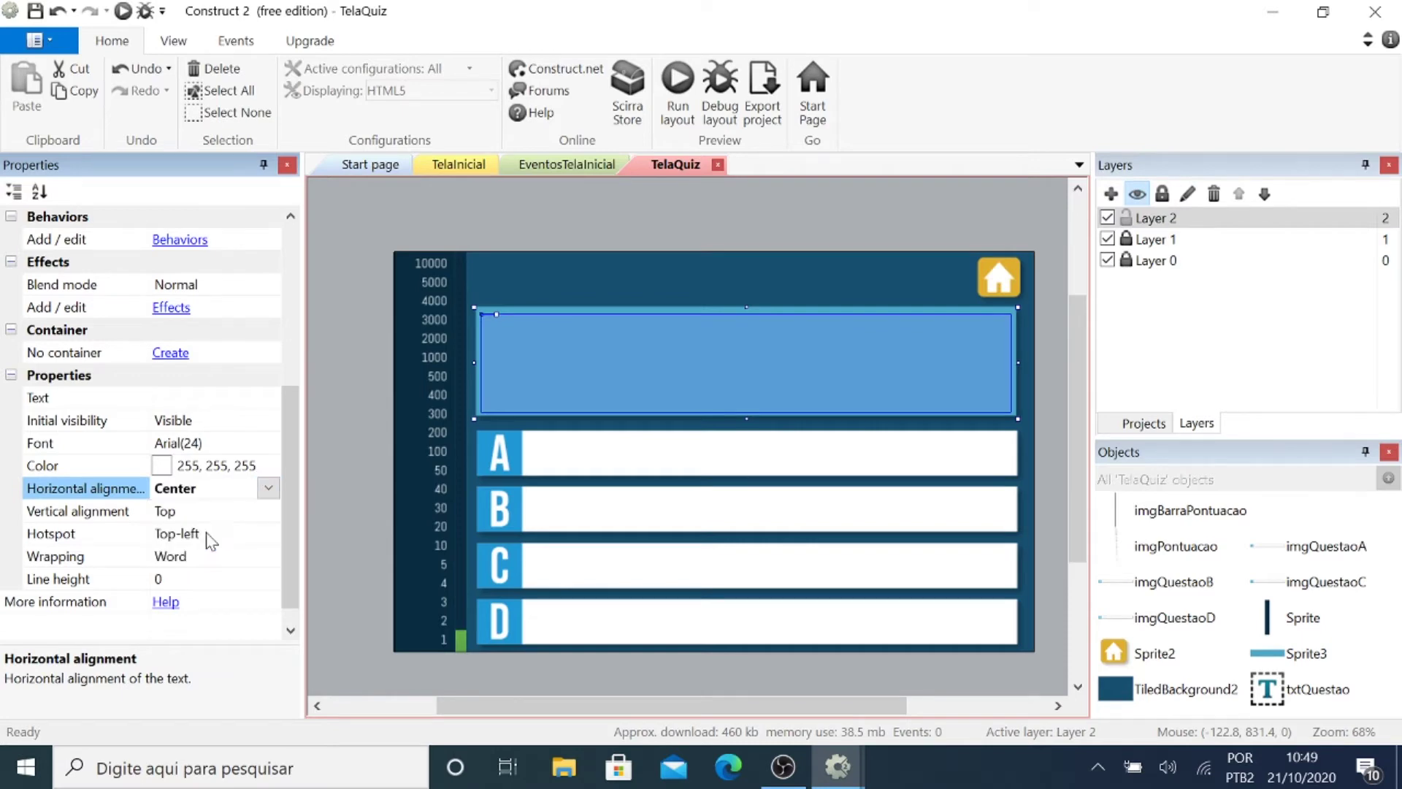
pyautogui.click(268, 510)
pyautogui.click(268, 510)
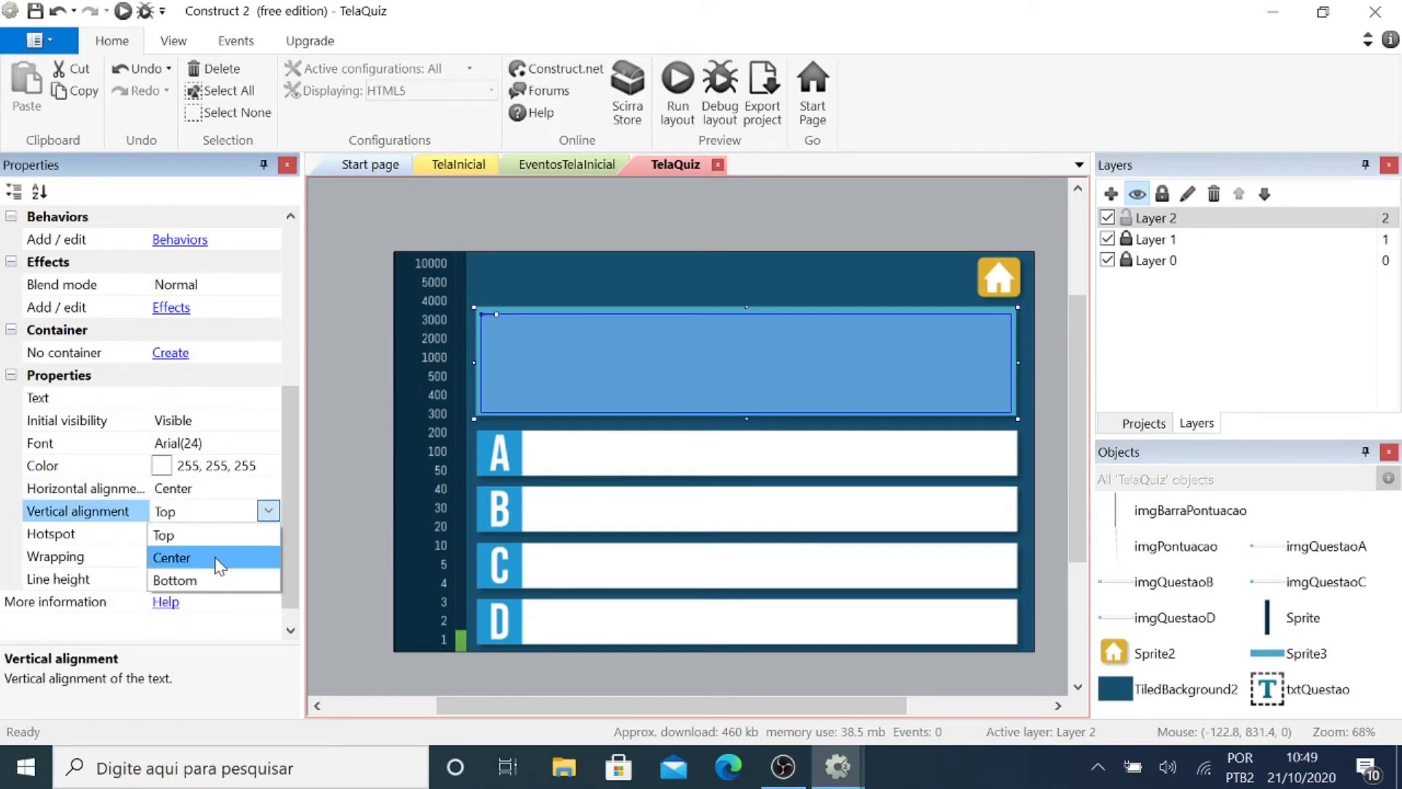
pyautogui.click(218, 559)
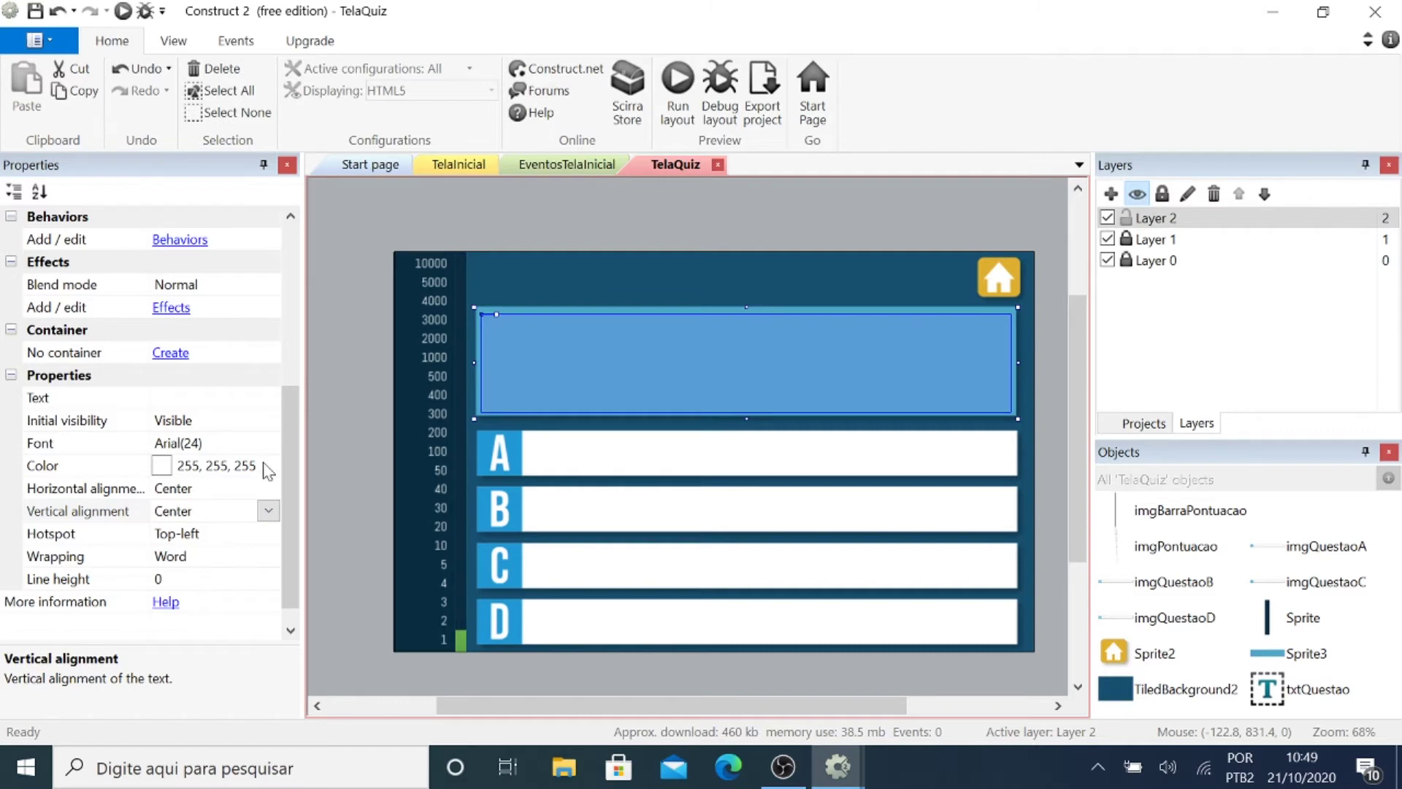
pyautogui.click(358, 375)
pyautogui.click(539, 369)
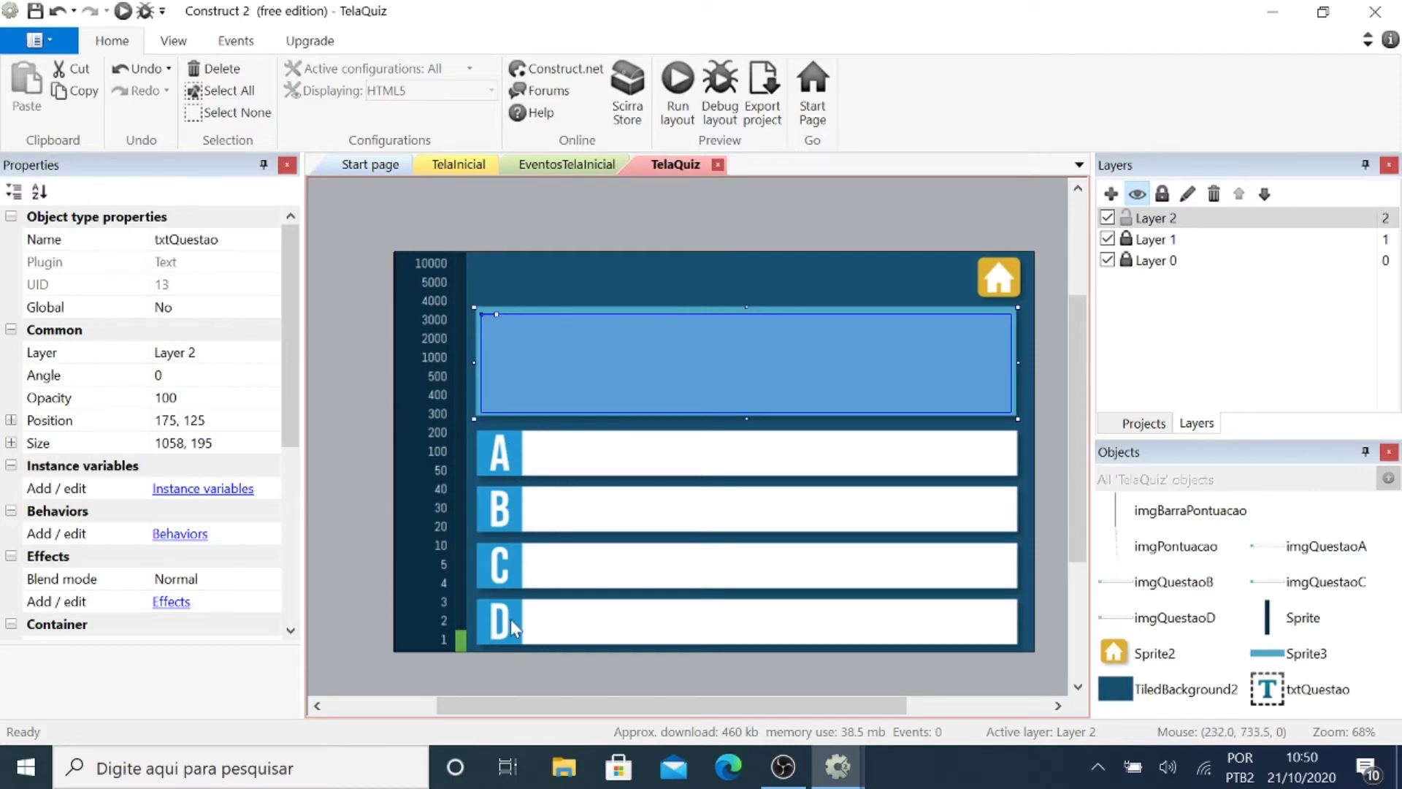
# Insert a Text object on Layer 2 over alternative A's white bar, at about 260, 364 and about 981 by 77 in size.
pyautogui.rightClick(368, 380)
pyautogui.click(449, 392)
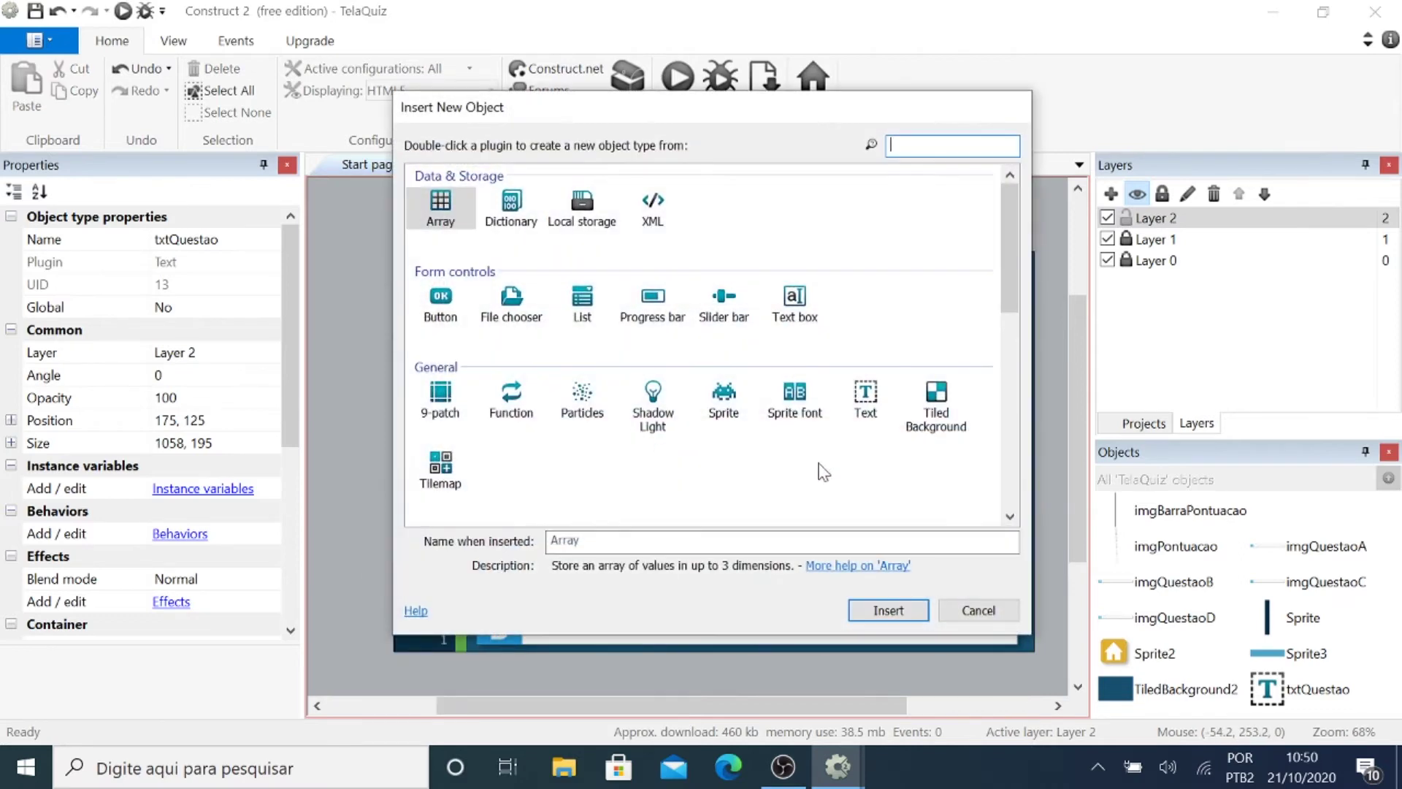
pyautogui.doubleClick(844, 420)
pyautogui.click(553, 442)
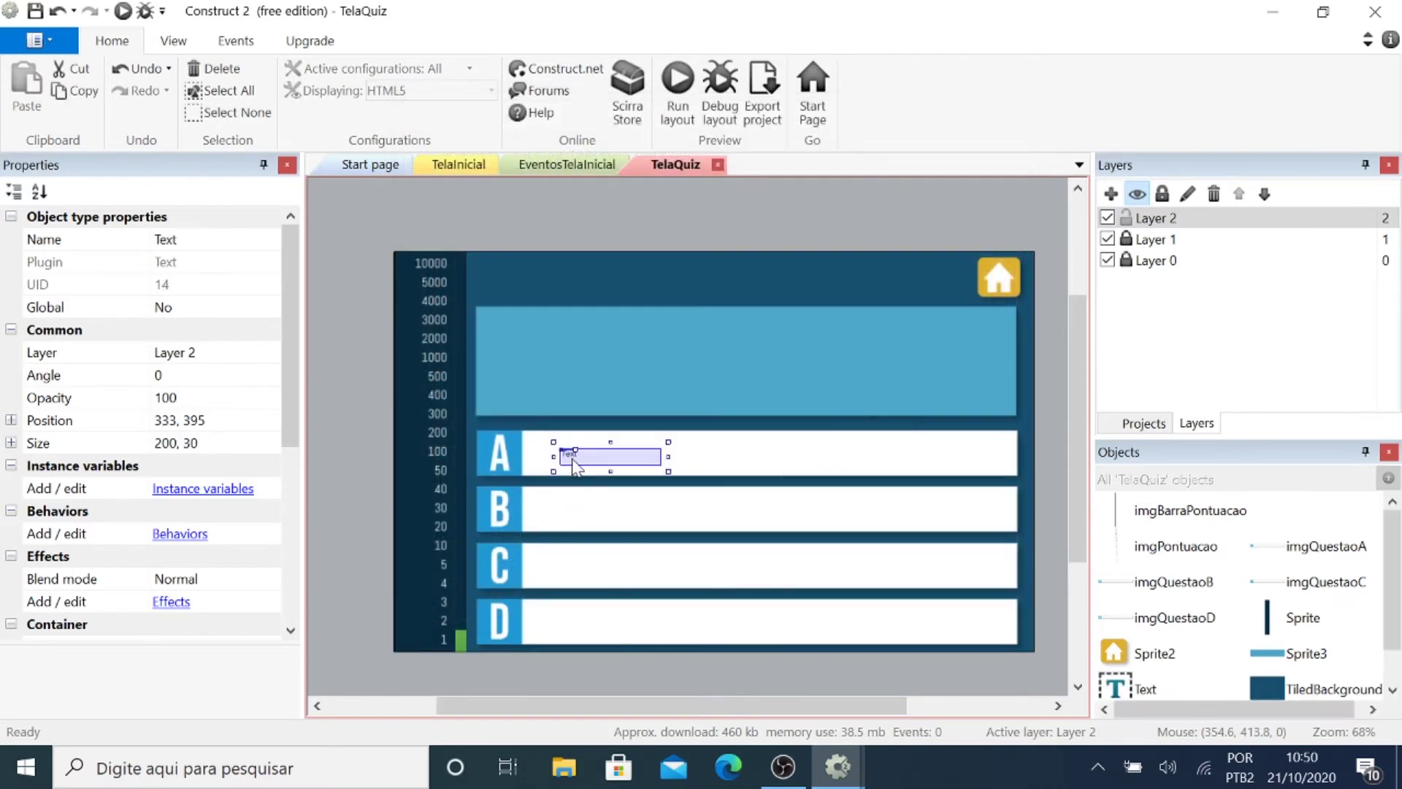
pyautogui.moveTo(524, 425); pyautogui.dragTo(517, 426)
pyautogui.moveTo(659, 465); pyautogui.dragTo(1020, 480)
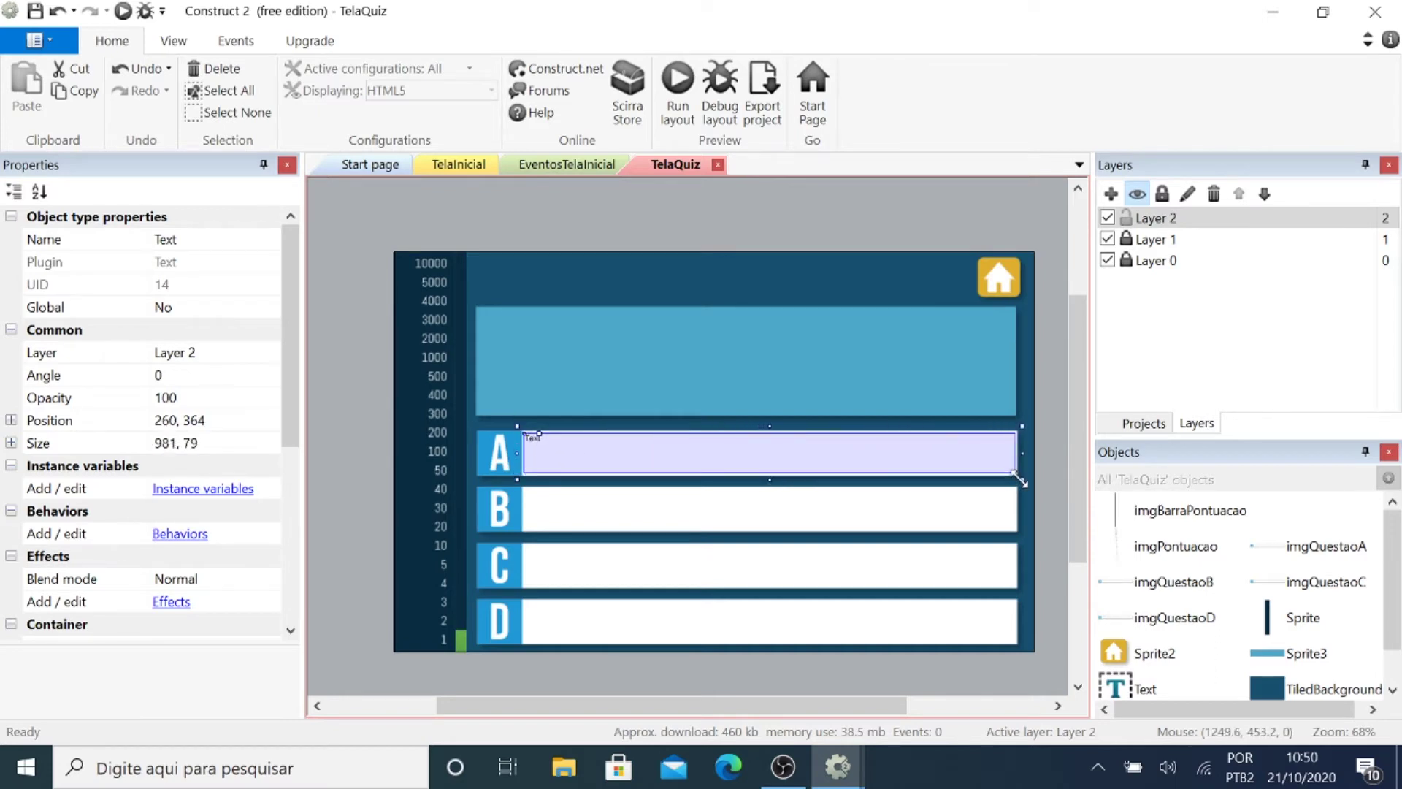
# Name the Text object over alternative A txtAlternativaA.
pyautogui.click(203, 242)
pyautogui.write('ivaA')
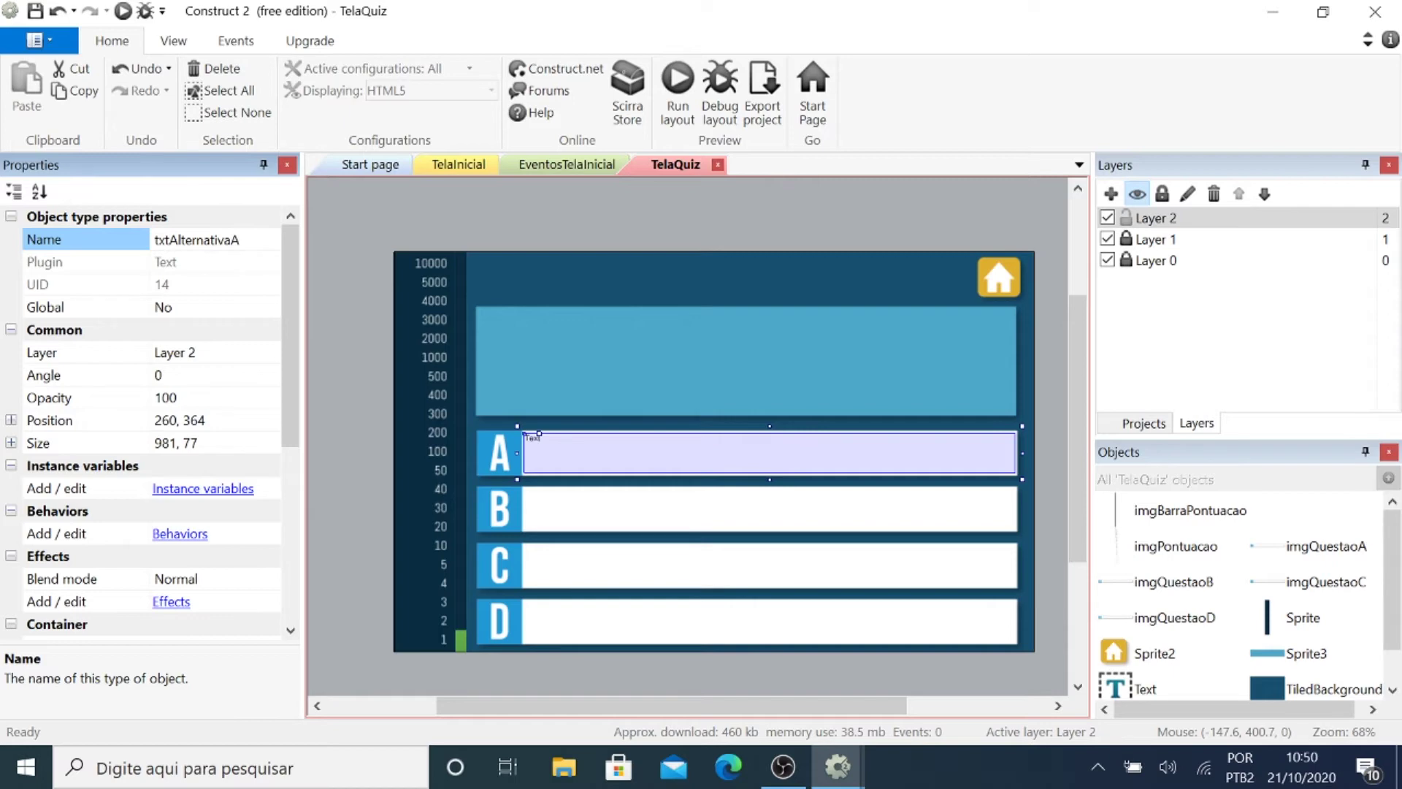
pyautogui.press('Return')
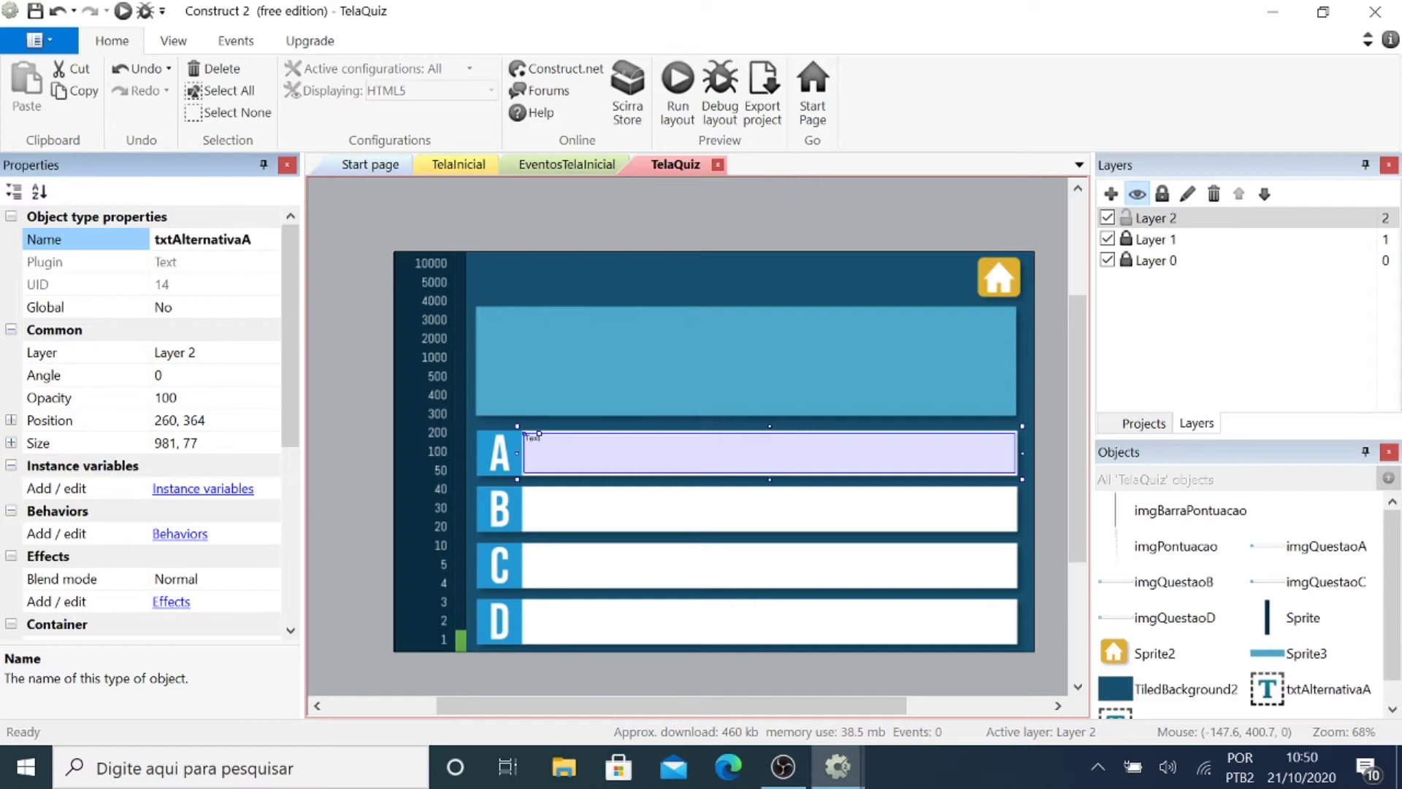
# Set the font size of txtAlternativaA to 18, keeping Arial.
pyautogui.scroll(-2, 291, 479)
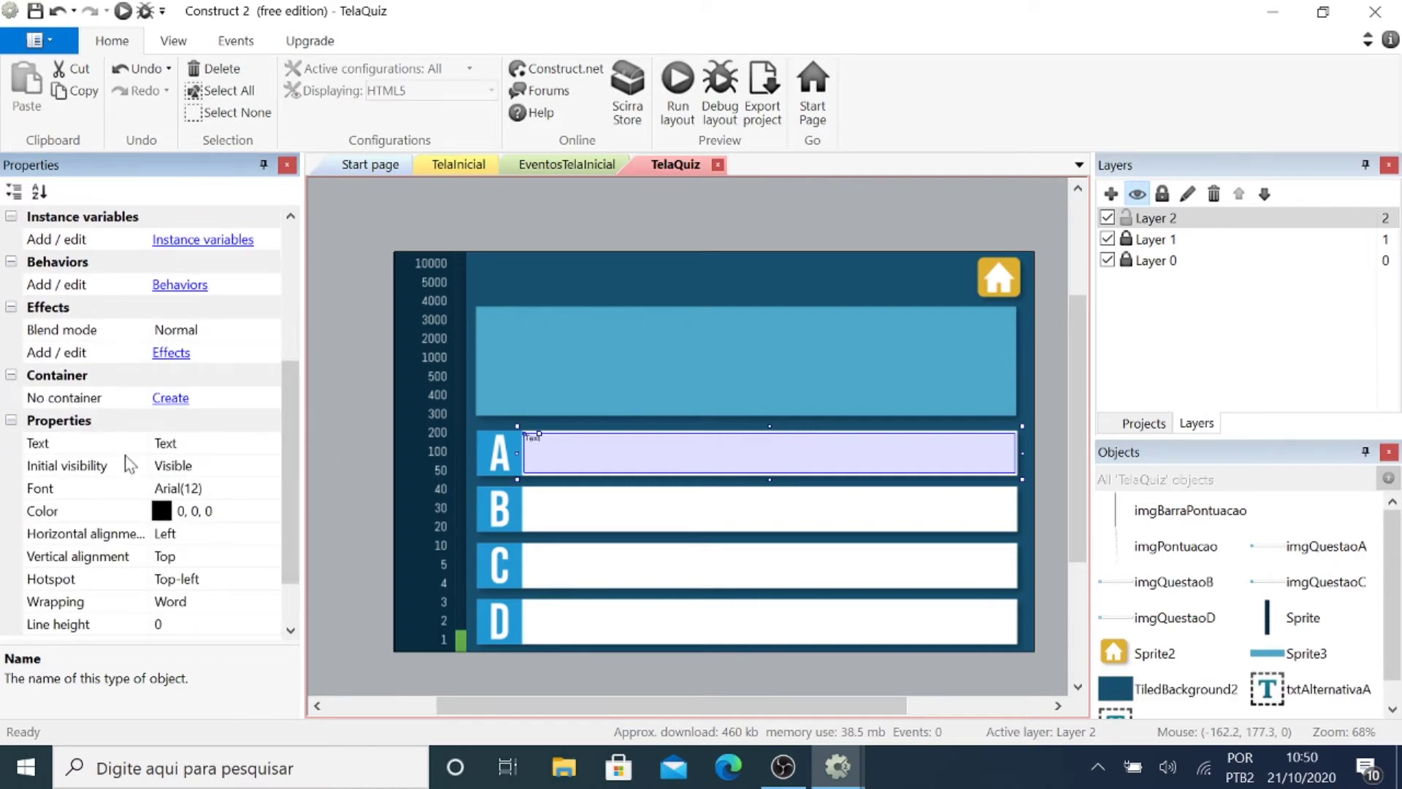
pyautogui.click(217, 490)
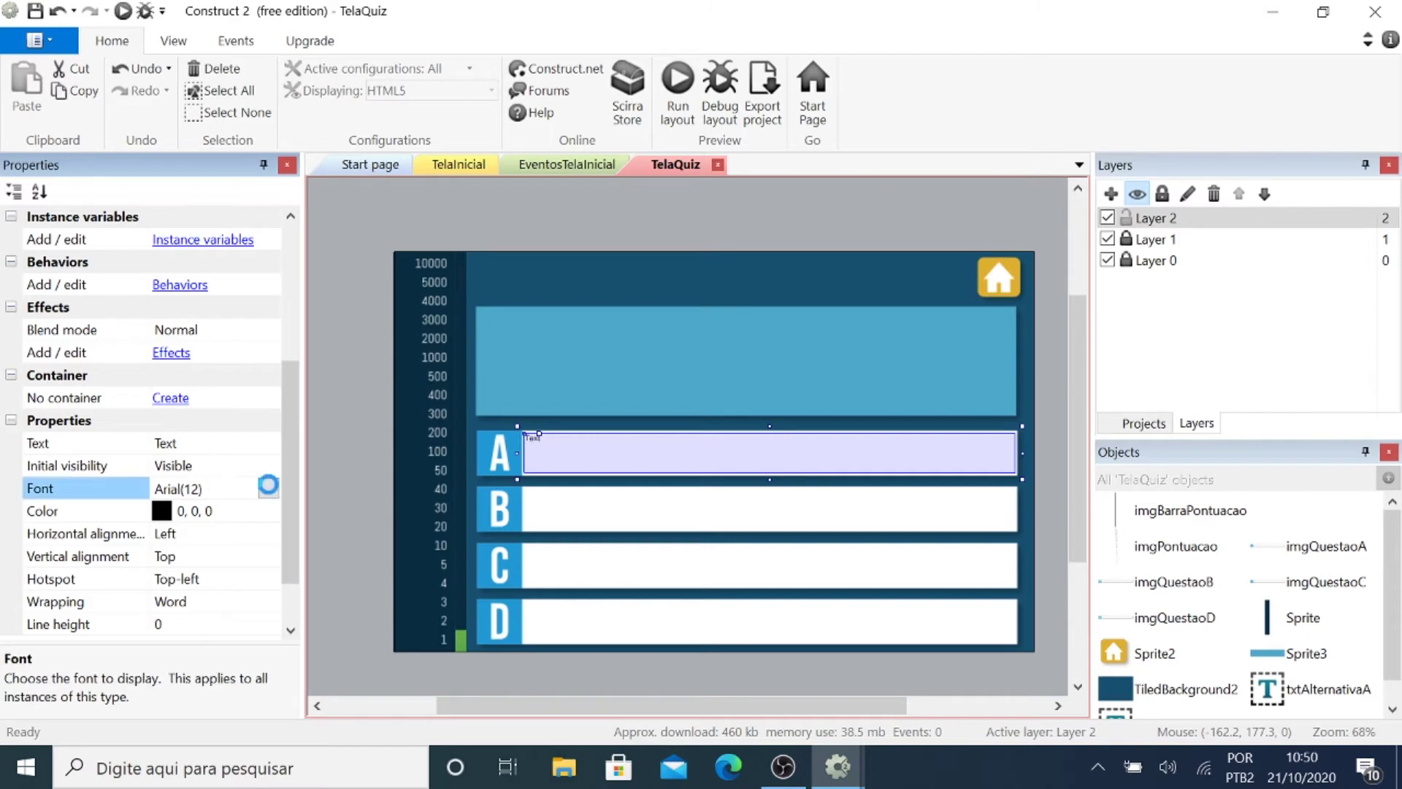
pyautogui.click(268, 487)
pyautogui.click(824, 307)
pyautogui.click(911, 248)
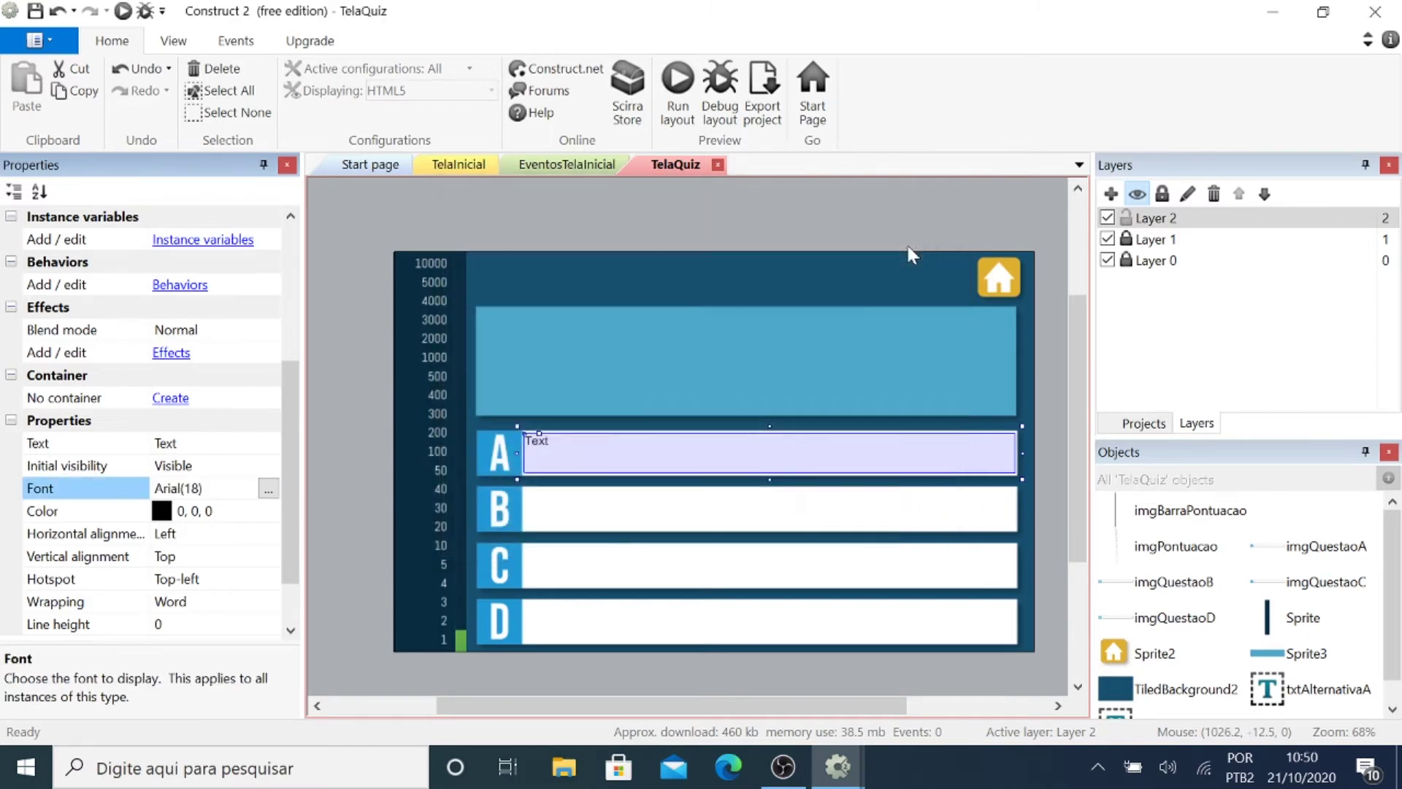
# Set the vertical alignment of txtAlternativaA to Center, keeping its horizontal alignment at Left.
pyautogui.click(166, 534)
pyautogui.click(269, 533)
pyautogui.click(202, 576)
pyautogui.click(268, 534)
pyautogui.click(198, 555)
pyautogui.click(212, 557)
pyautogui.click(268, 556)
pyautogui.click(203, 602)
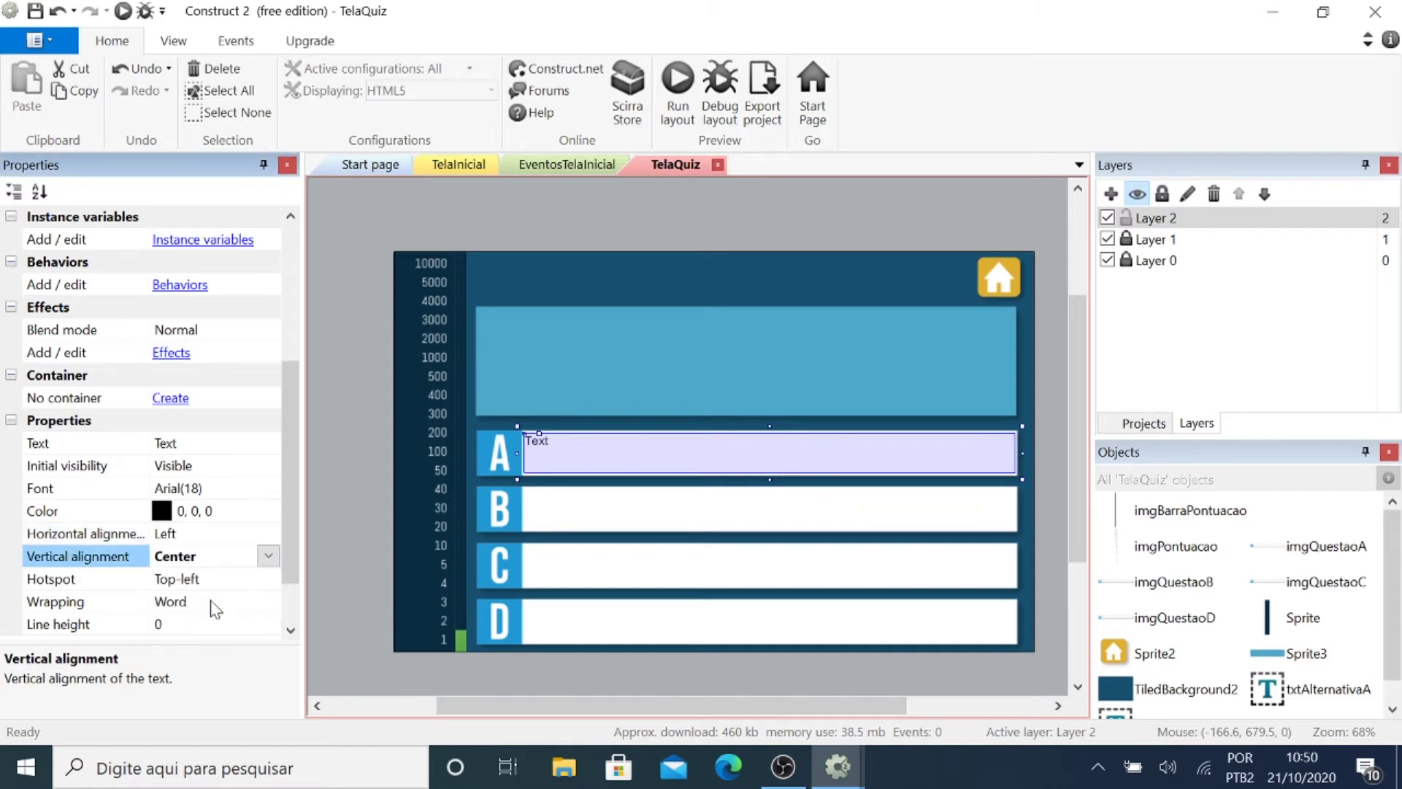
pyautogui.click(353, 449)
pyautogui.click(570, 451)
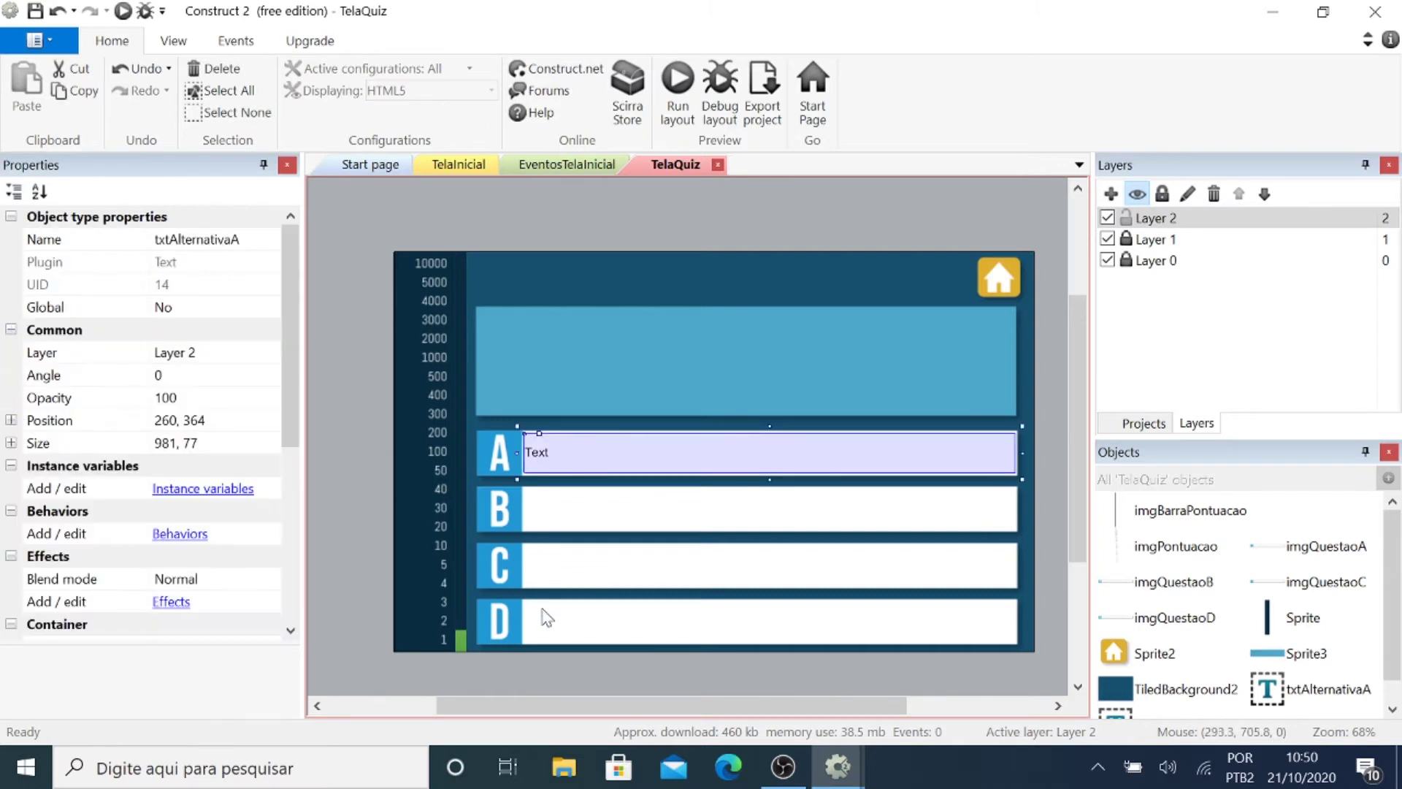
# Clone txtAlternativaA as a new object type onto alternative B's bar at about 261, 477 and name it txtAlternativaB.
pyautogui.rightClick(571, 455)
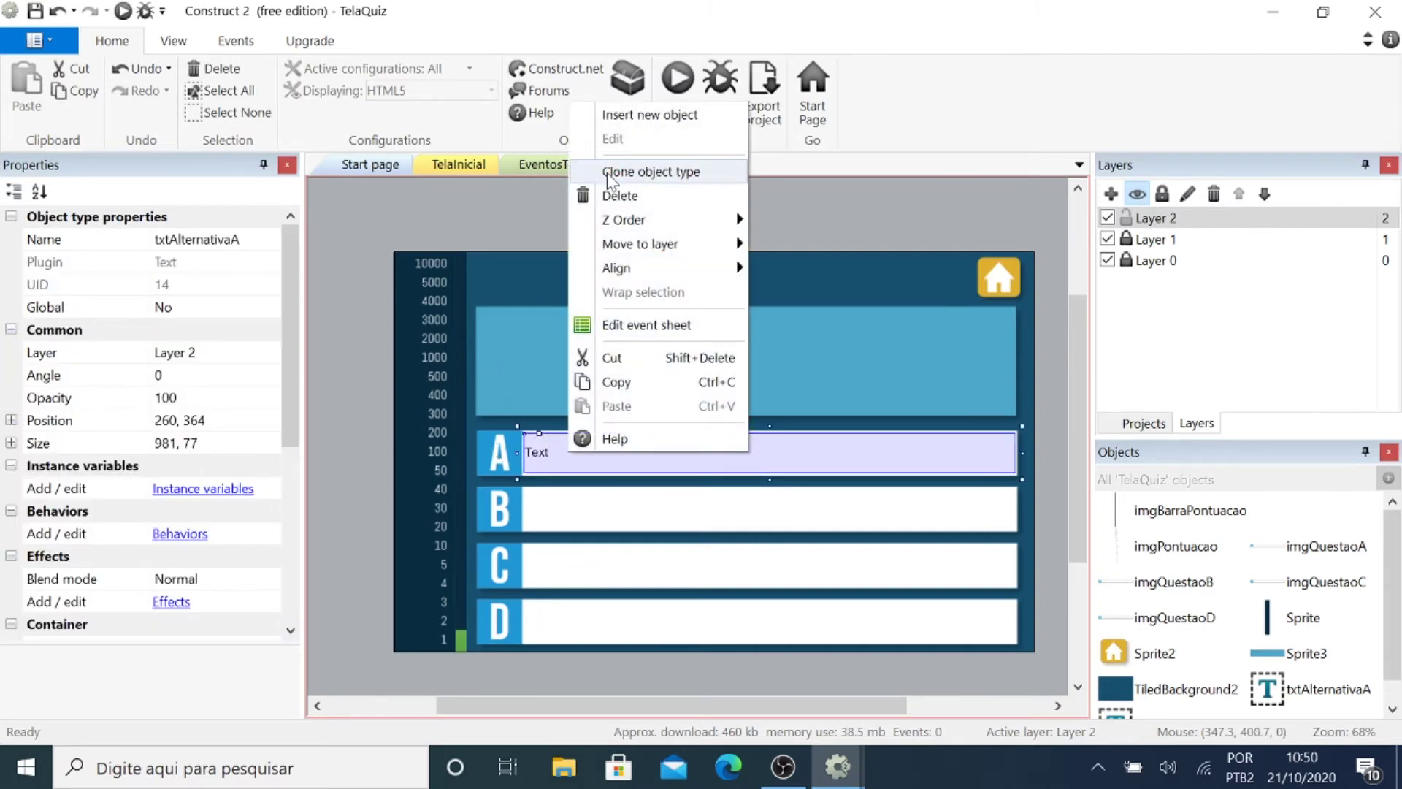
pyautogui.click(656, 182)
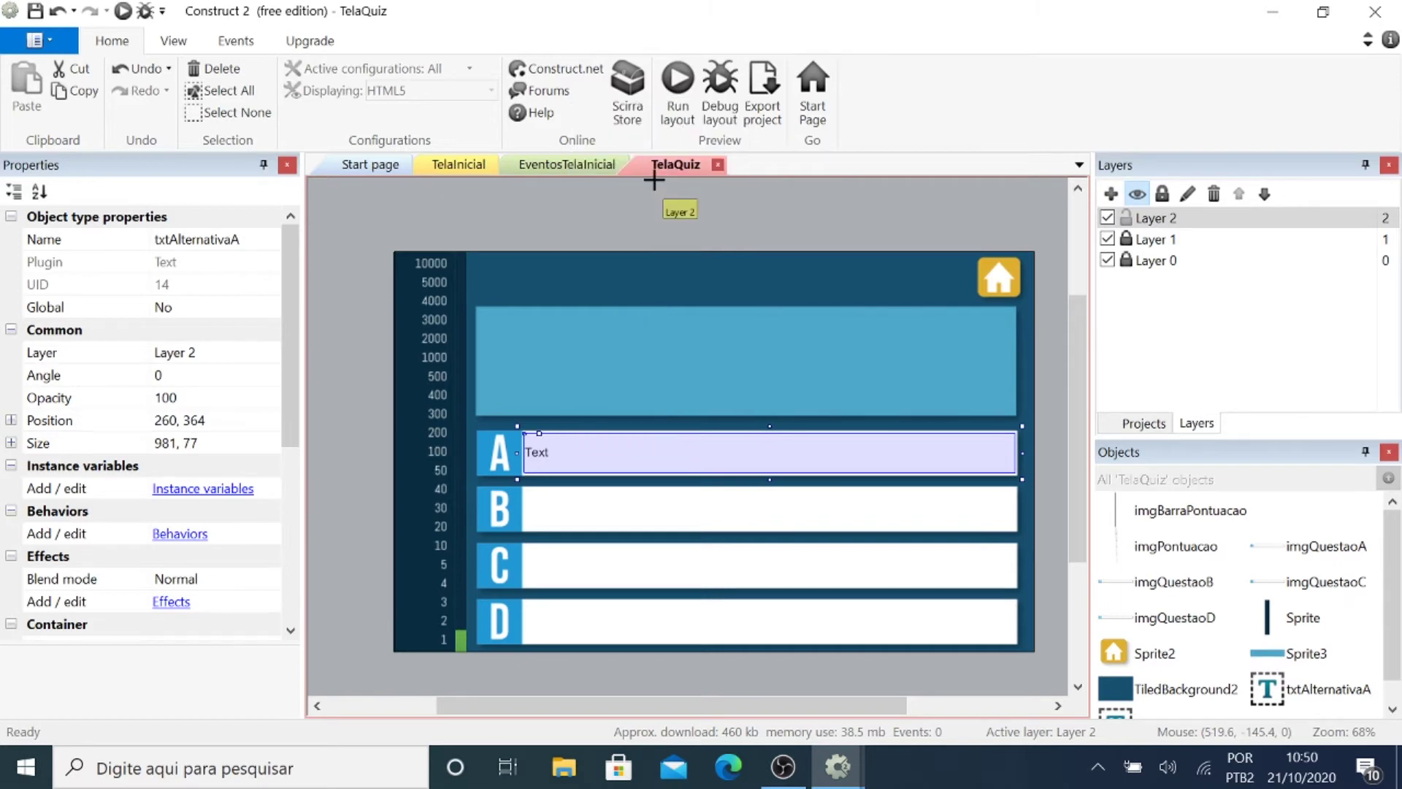
pyautogui.click(550, 503)
pyautogui.moveTo(572, 518); pyautogui.dragTo(547, 509)
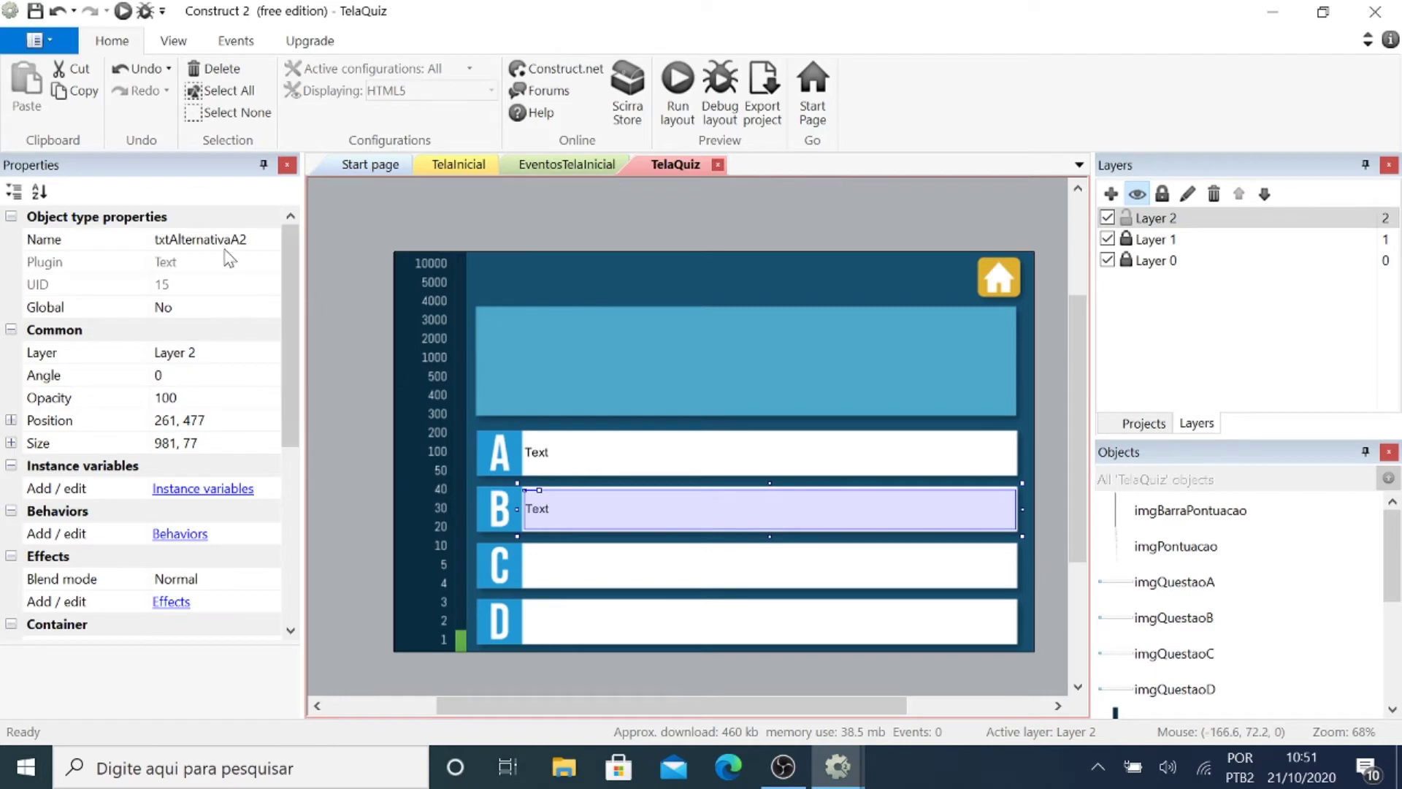
pyautogui.click(201, 238)
pyautogui.click(219, 239)
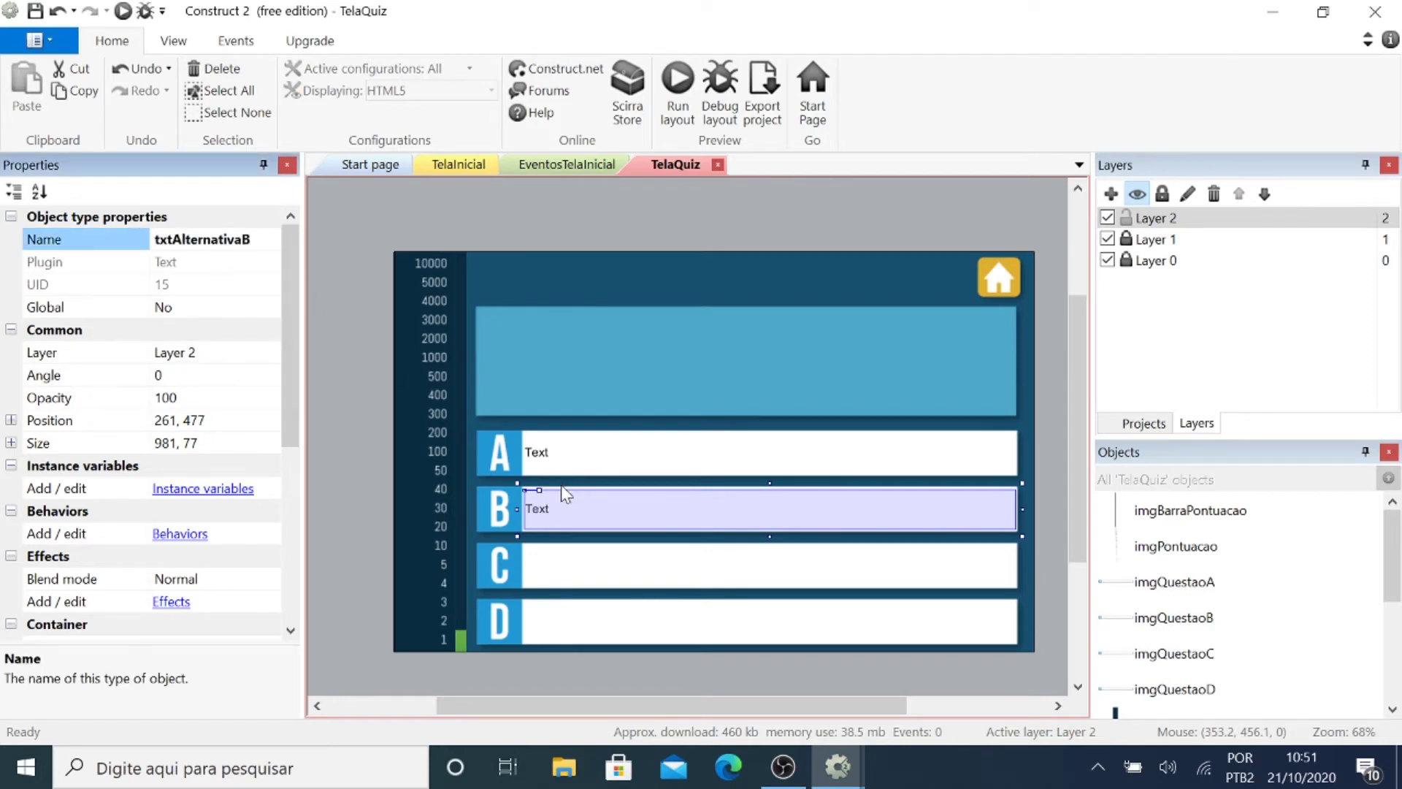
# Clone txtAlternativaB as a new object type onto alternative C's bar at about 261, 590 and name it txtAlternativaC.
pyautogui.click(558, 511)
pyautogui.rightClick(559, 515)
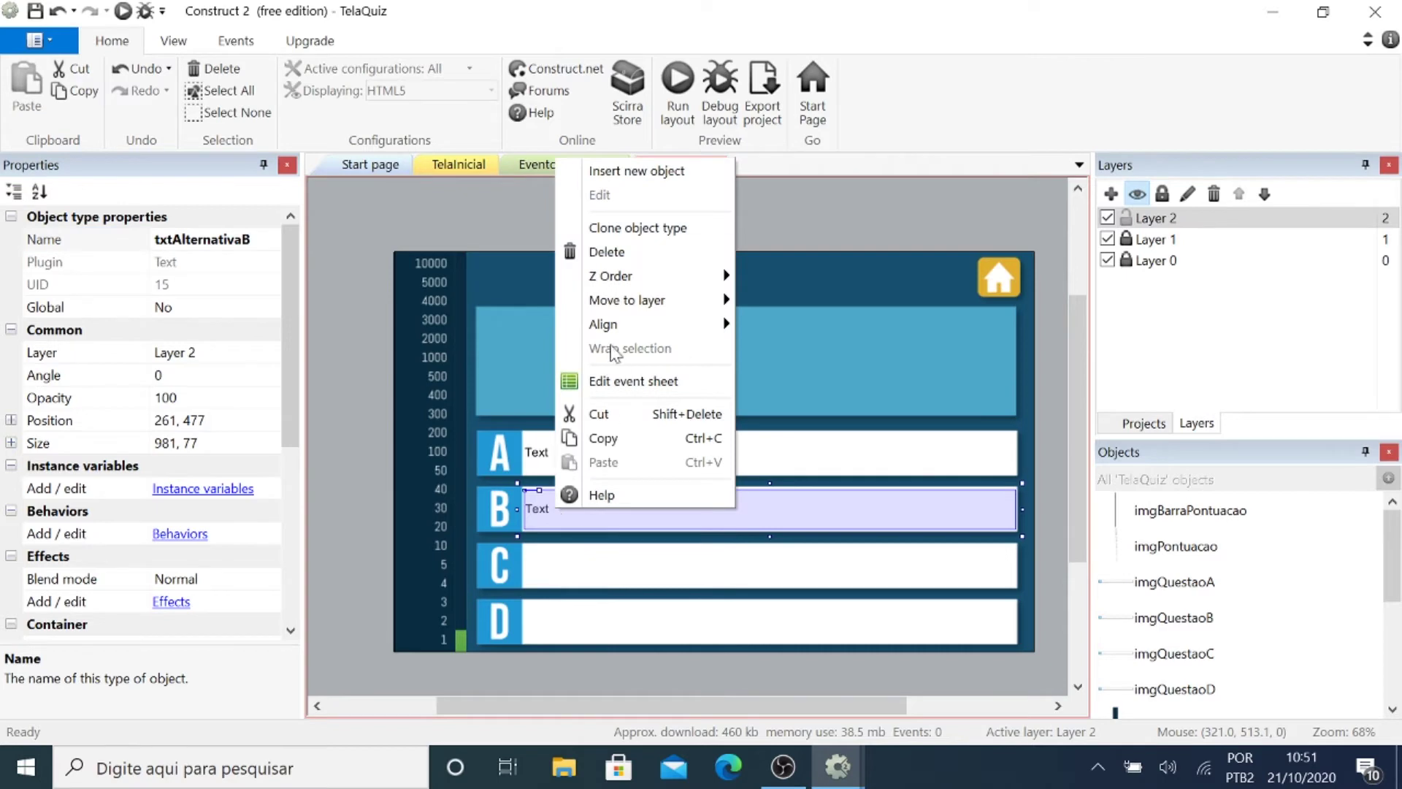
pyautogui.click(638, 228)
pyautogui.click(577, 548)
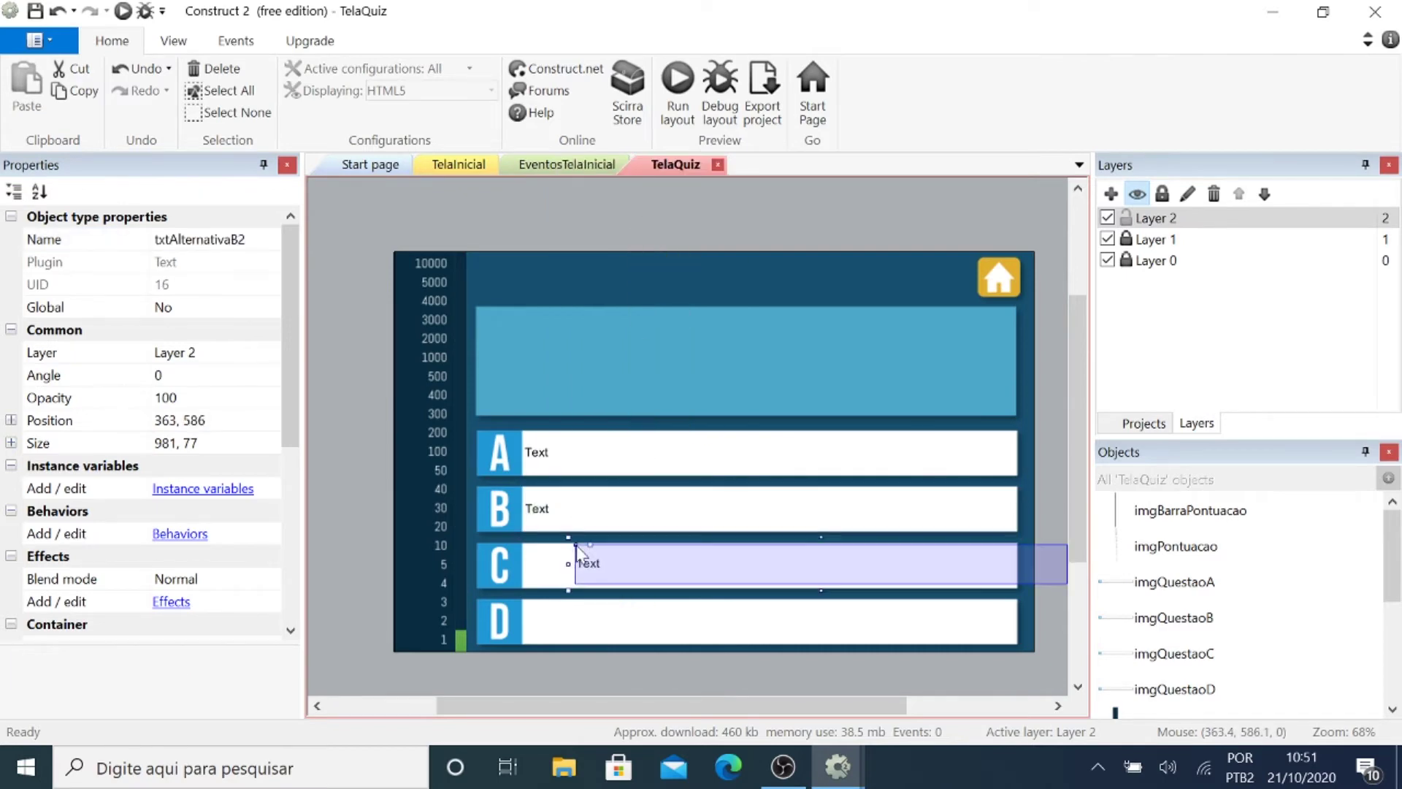
pyautogui.moveTo(600, 552); pyautogui.dragTo(547, 555)
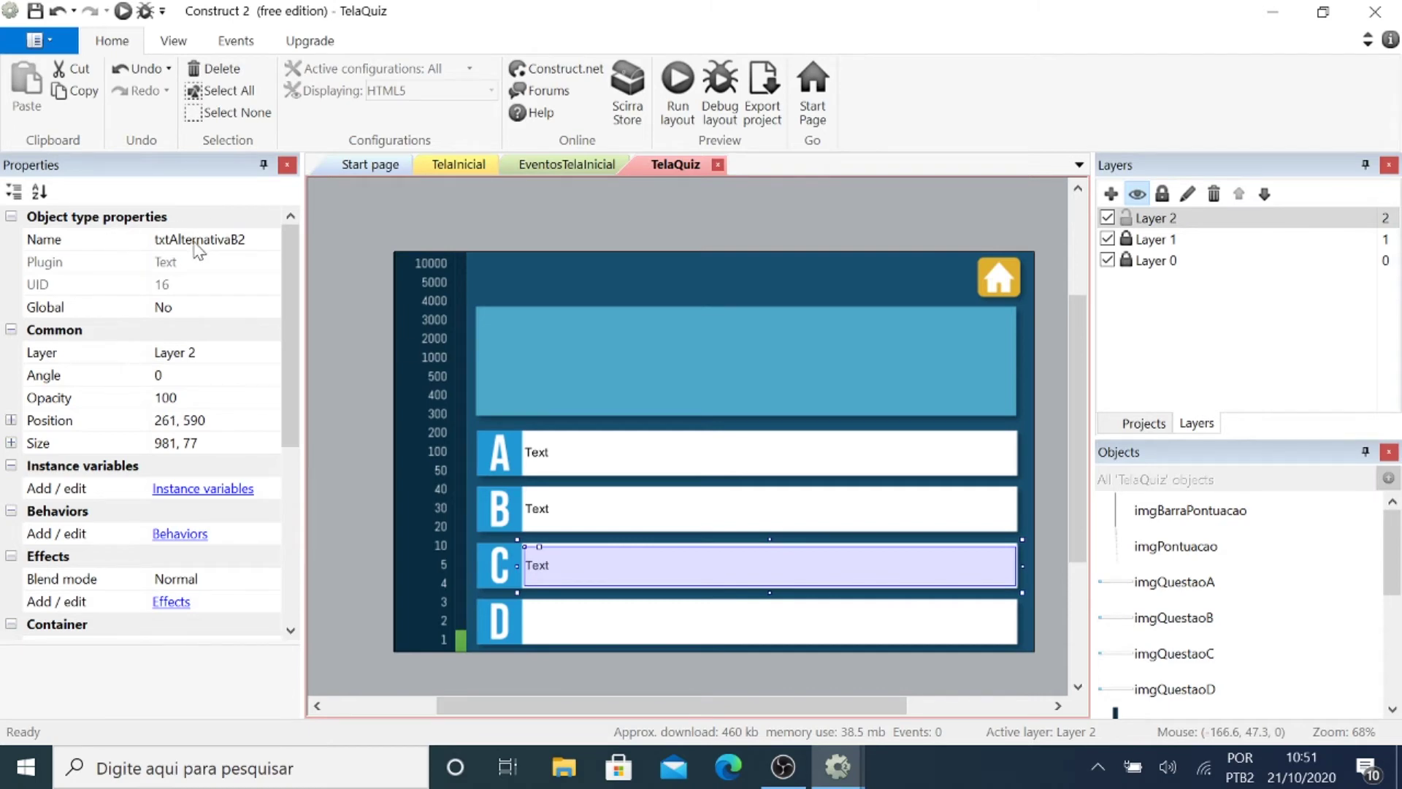
pyautogui.click(229, 243)
pyautogui.press('BackSpace')
pyautogui.write('C')
# Clone txtAlternativaC as a new object type onto alternative D's bar at about 260, 701, then clear the selection.
pyautogui.rightClick(546, 577)
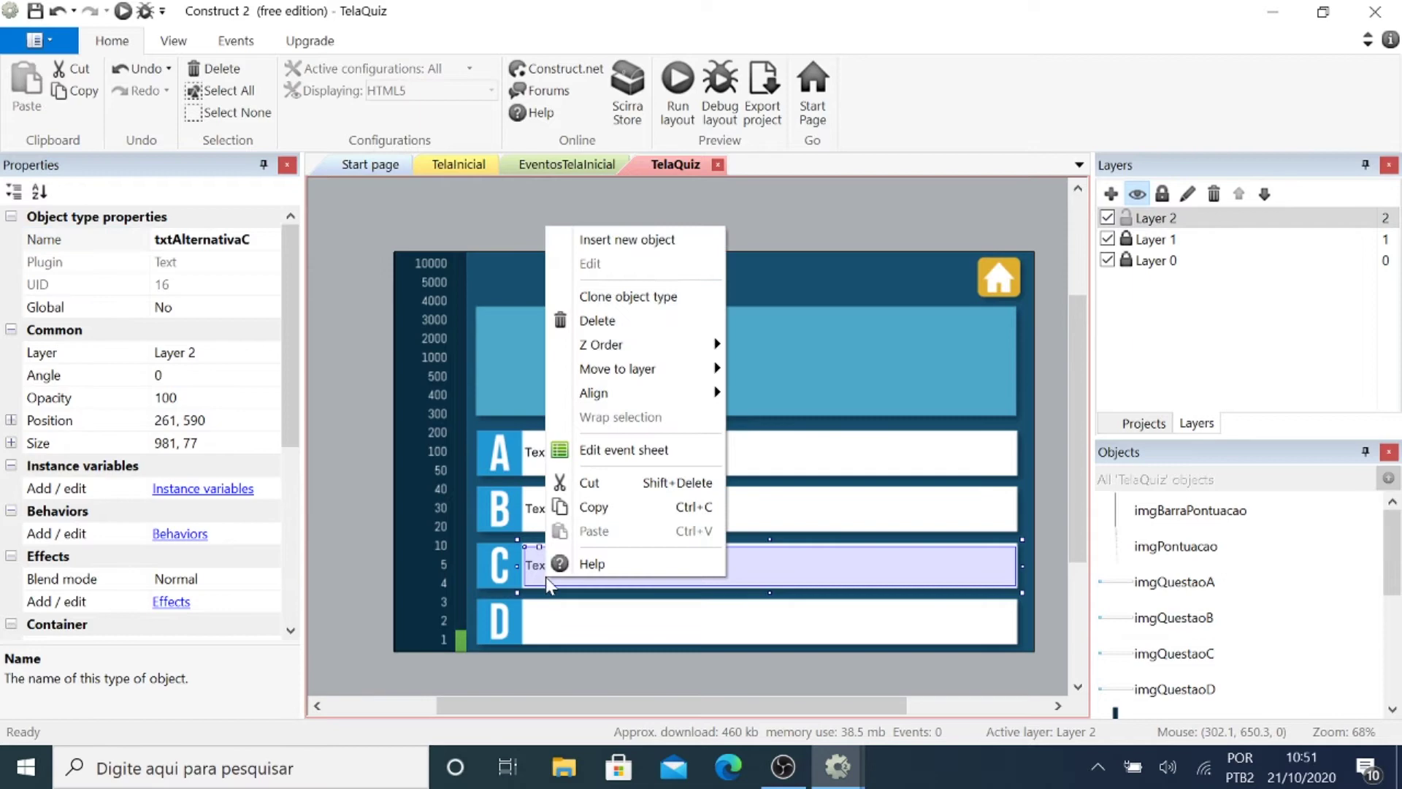
pyautogui.click(641, 299)
pyautogui.click(561, 618)
pyautogui.moveTo(572, 627); pyautogui.dragTo(540, 622)
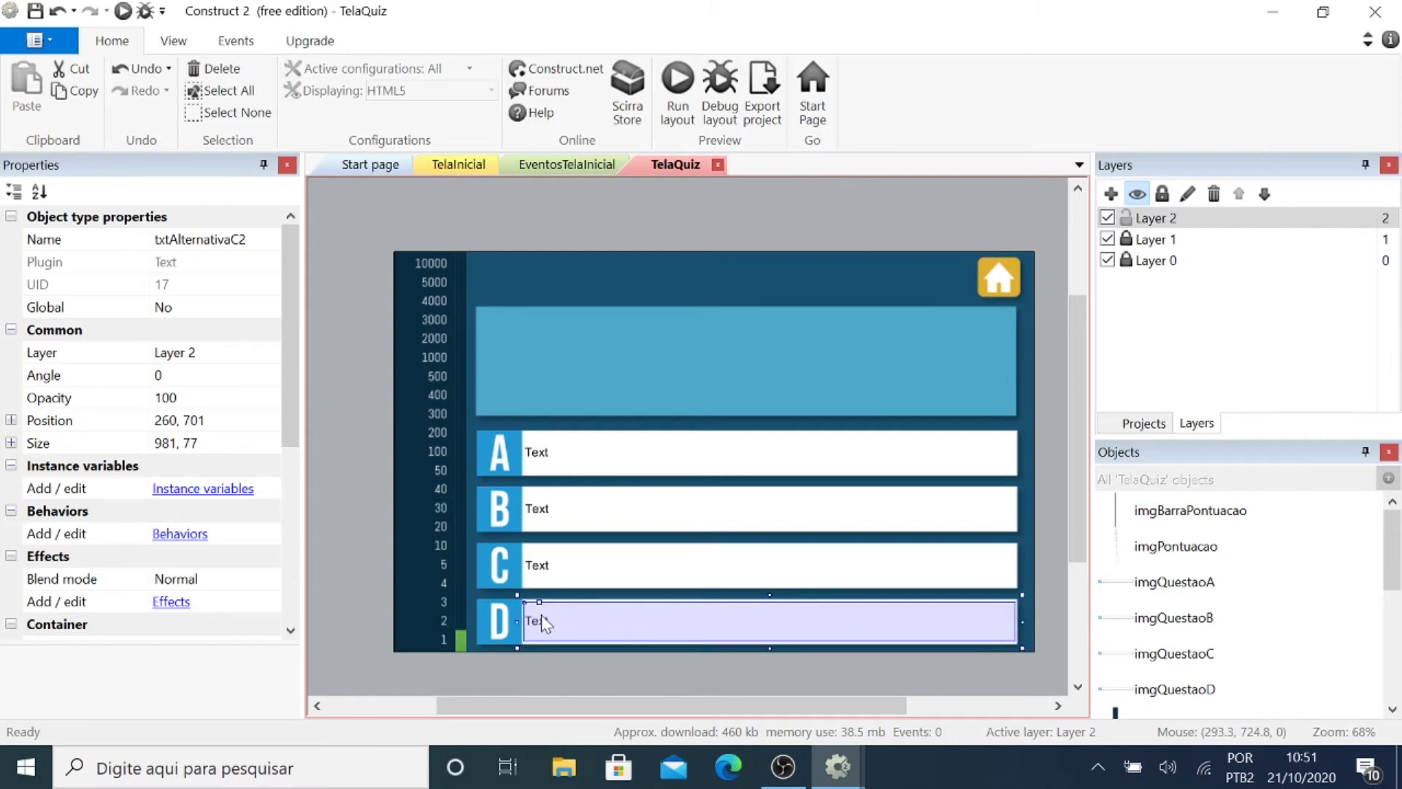
pyautogui.click(1052, 380)
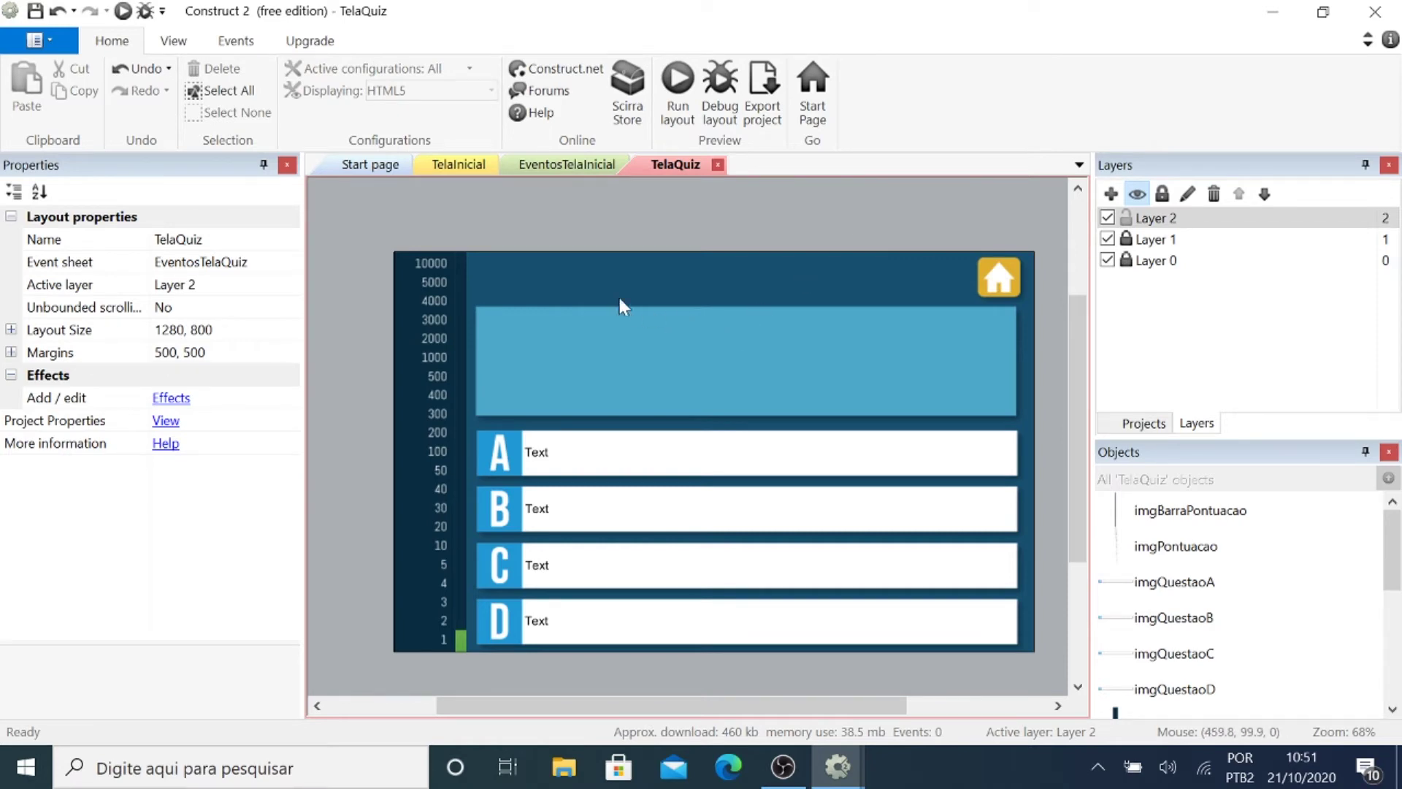
# Insert a new Sprite object on Layer 2 in the strip above the question box.
pyautogui.rightClick(539, 221)
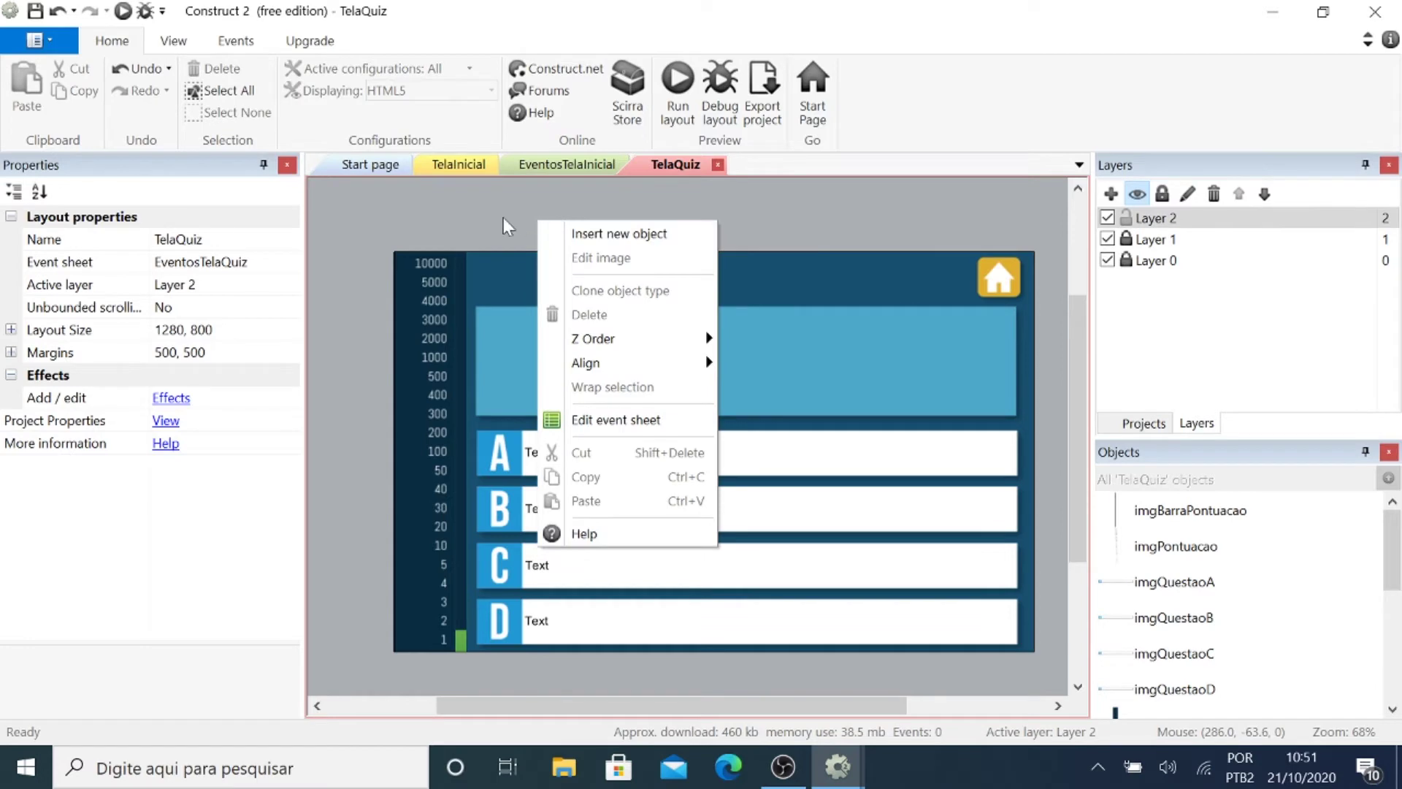
pyautogui.click(615, 232)
pyautogui.doubleClick(745, 410)
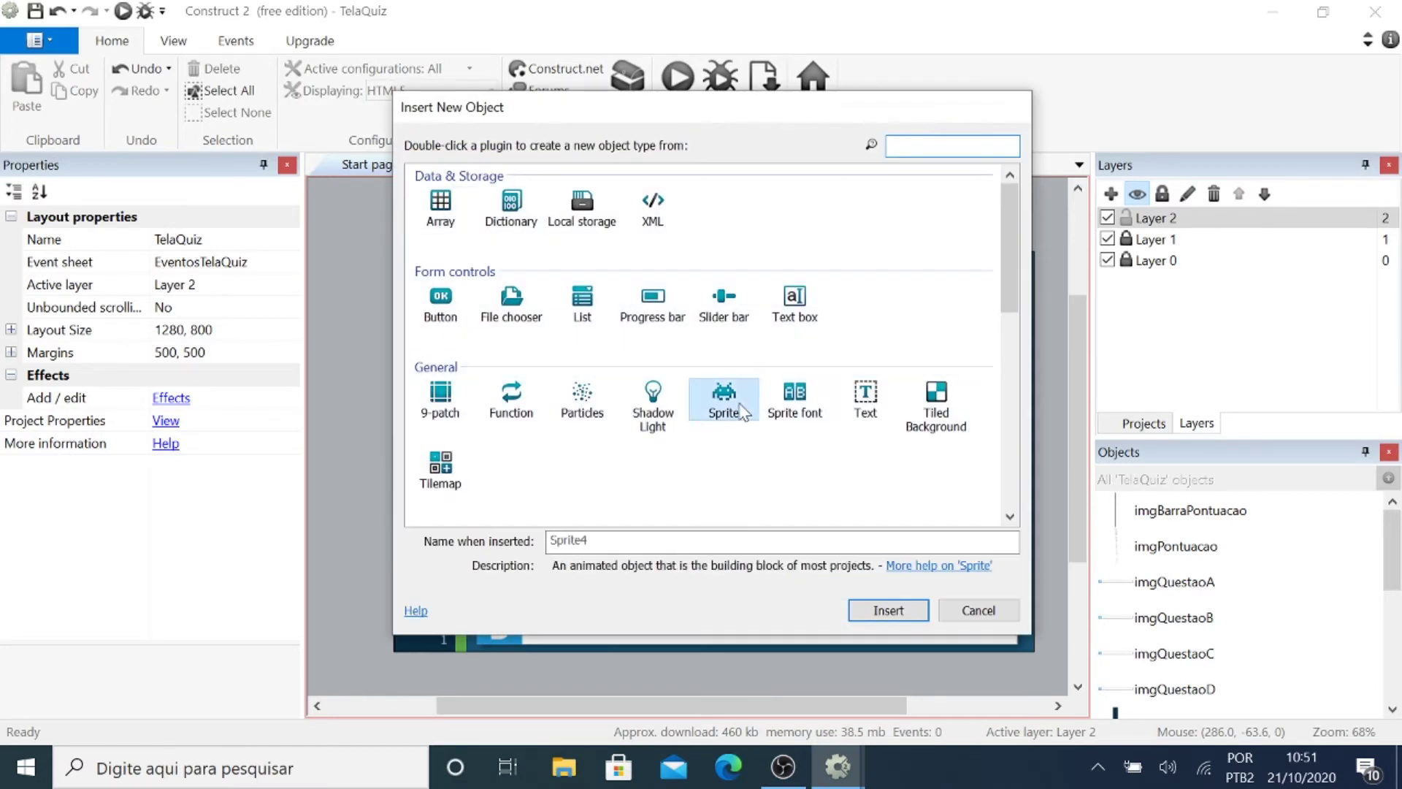
pyautogui.click(775, 295)
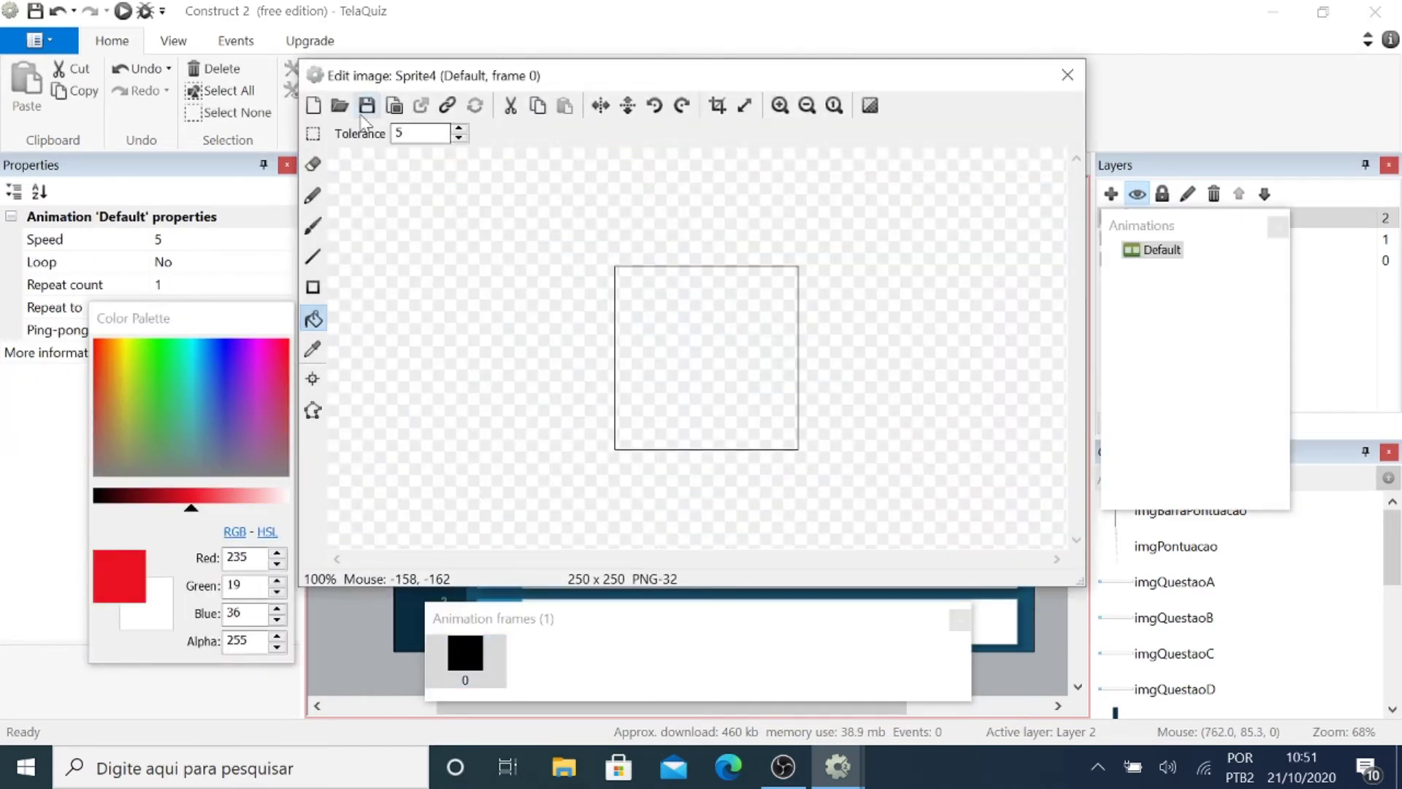
# Import the images timer0 through timer12 from the Imagens Projeto Quiz folder as animation frames of the new sprite.
pyautogui.rightClick(539, 666)
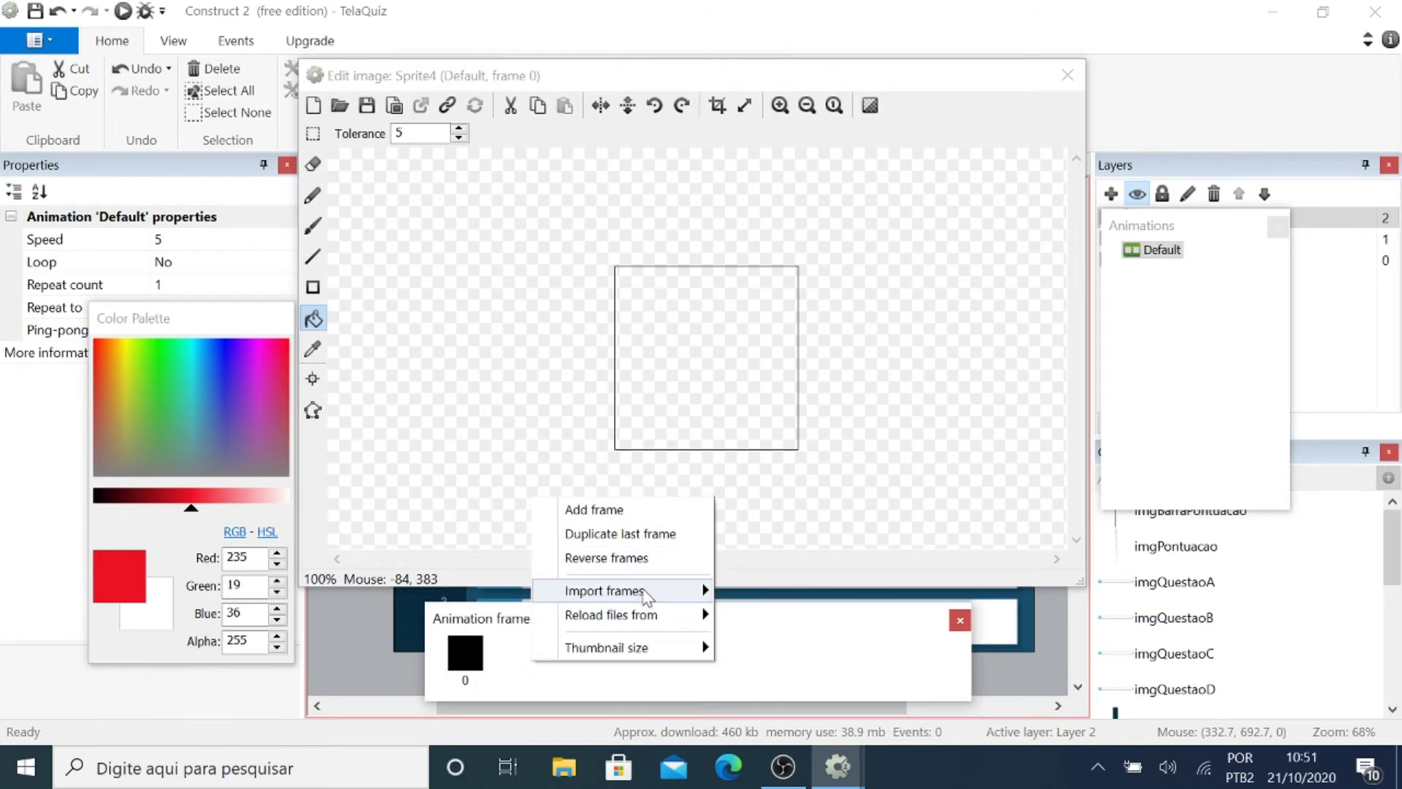
pyautogui.moveTo(708, 588)
pyautogui.click(759, 595)
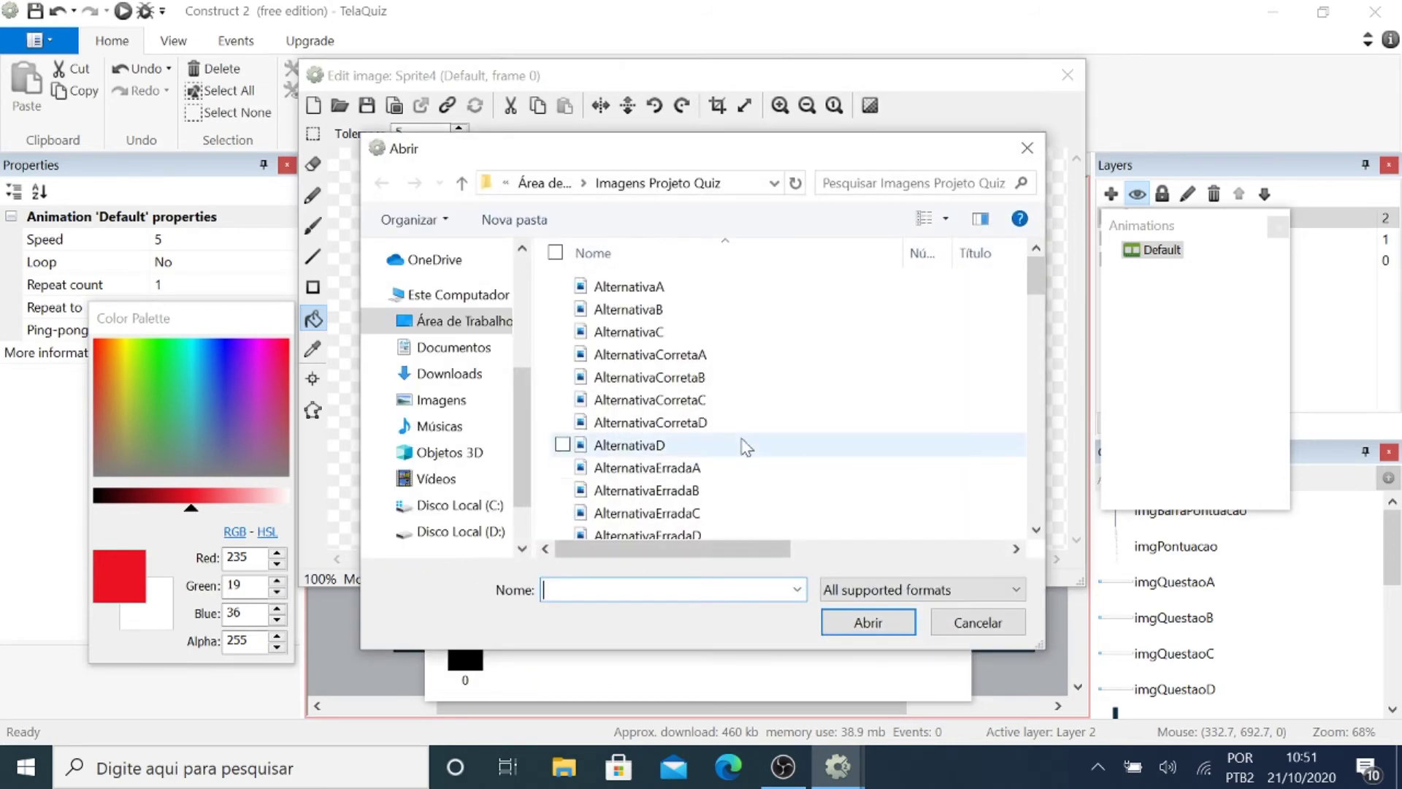
pyautogui.moveTo(1035, 270); pyautogui.dragTo(1022, 498)
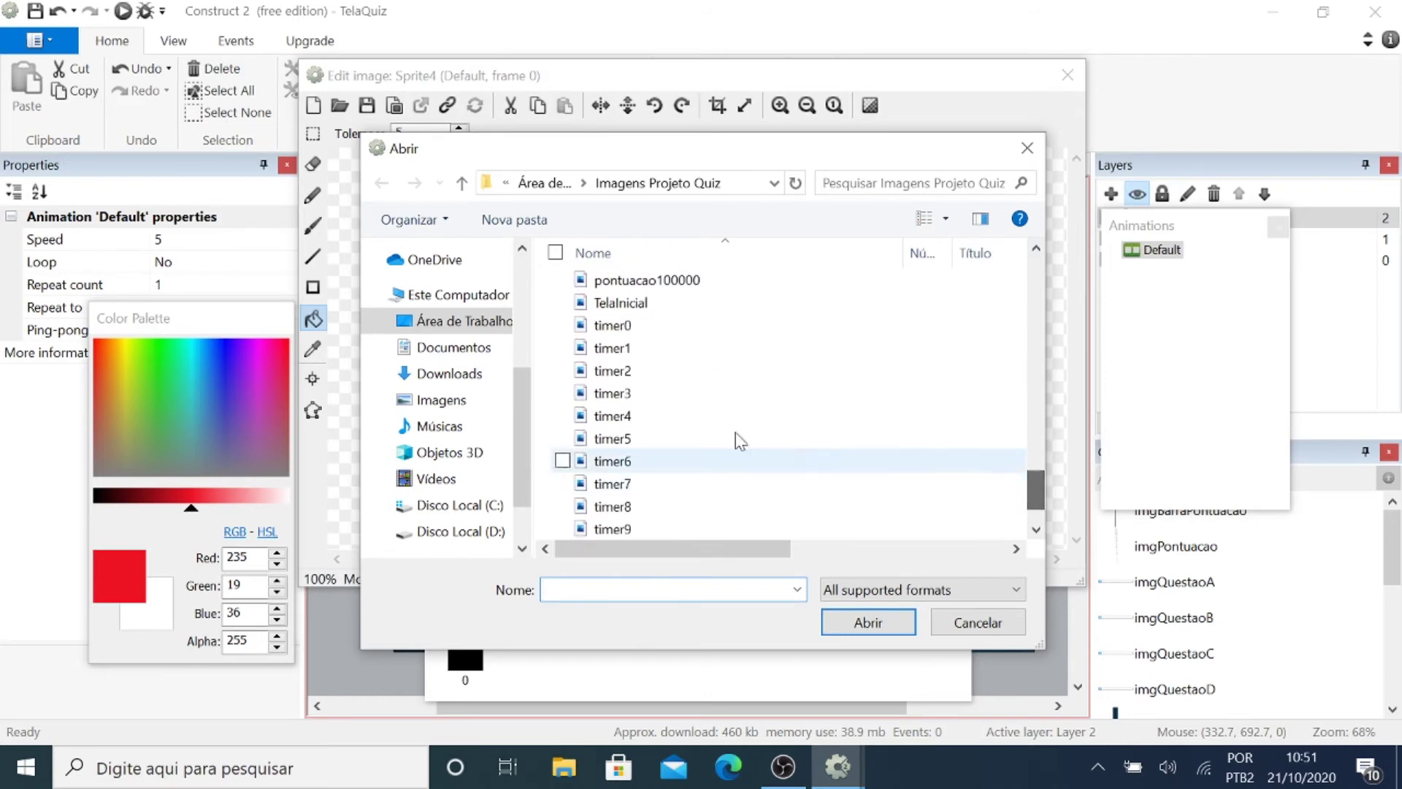
pyautogui.click(613, 326)
pyautogui.scroll(-1, 1021, 506)
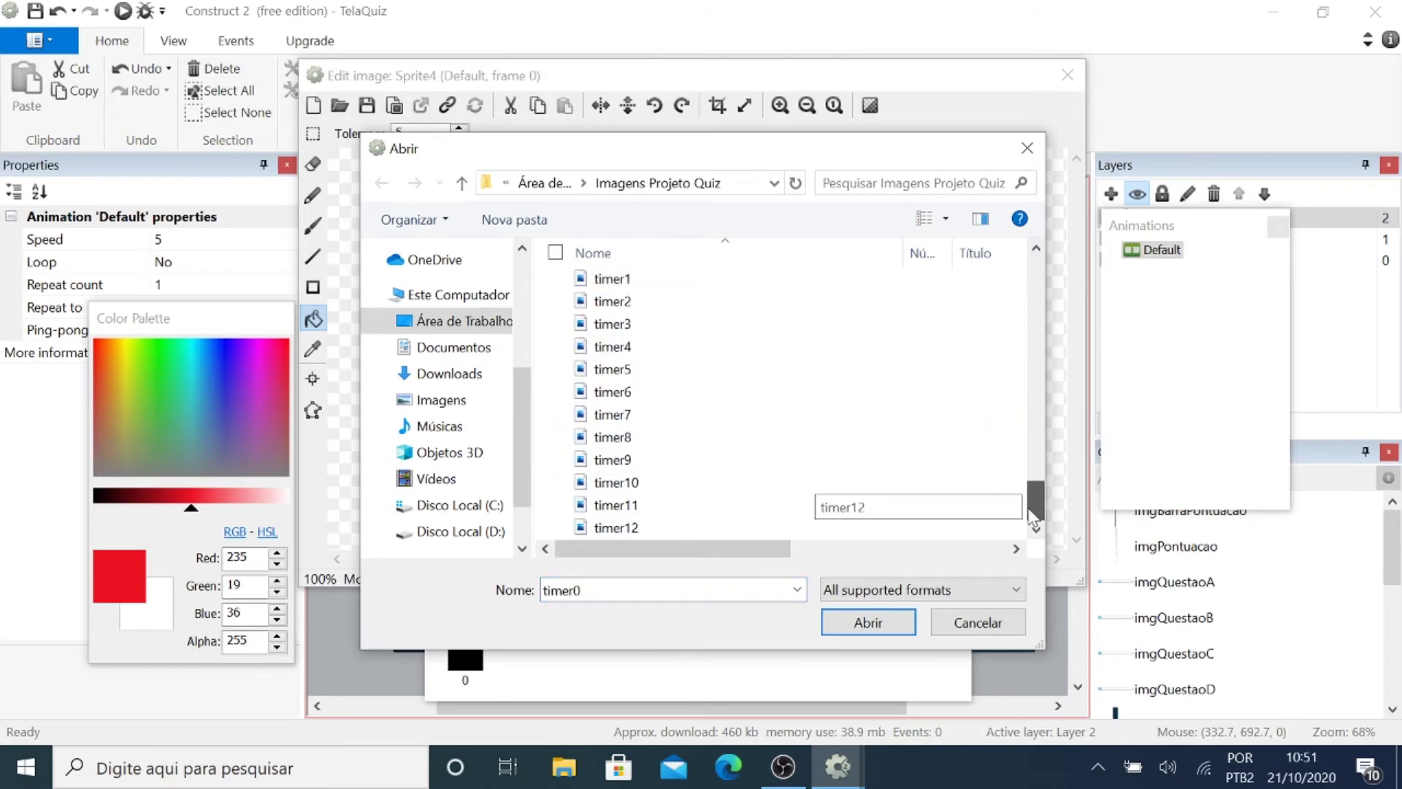
pyautogui.keyDown('shift'); pyautogui.click(617, 527); pyautogui.keyUp('shift')
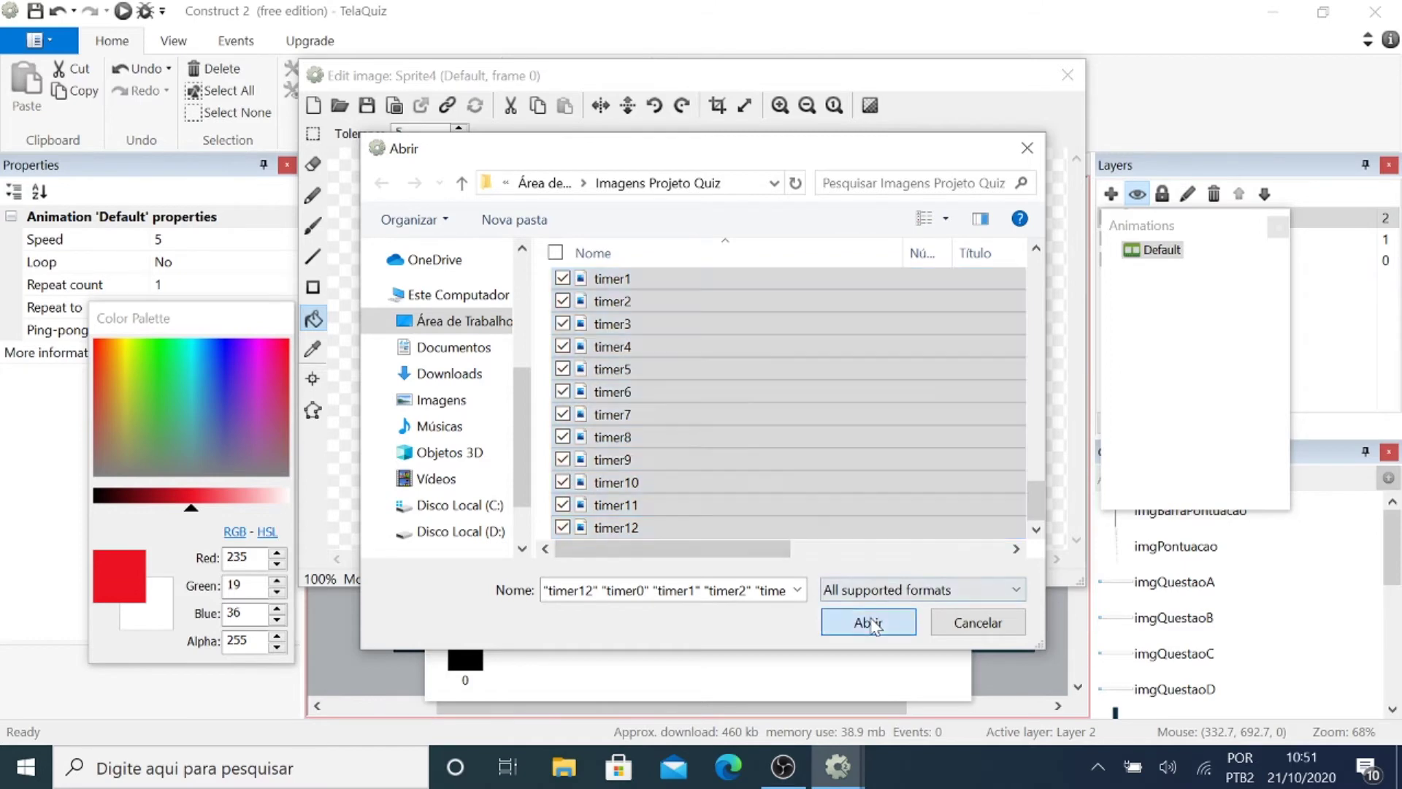
pyautogui.click(869, 623)
# Delete the blank first frame and set the Default animation's speed to 0, closing the image editor.
pyautogui.click(471, 655)
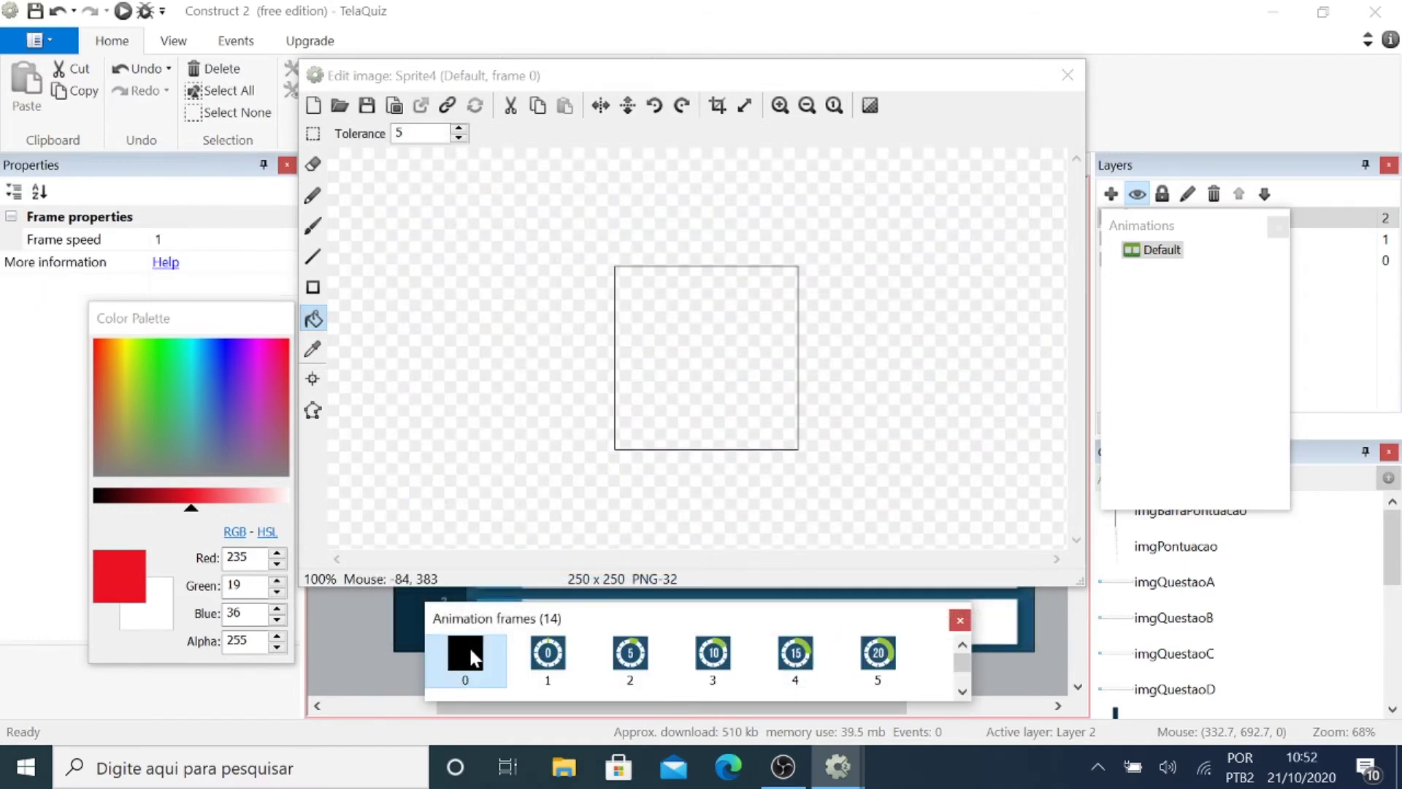
pyautogui.press('Delete')
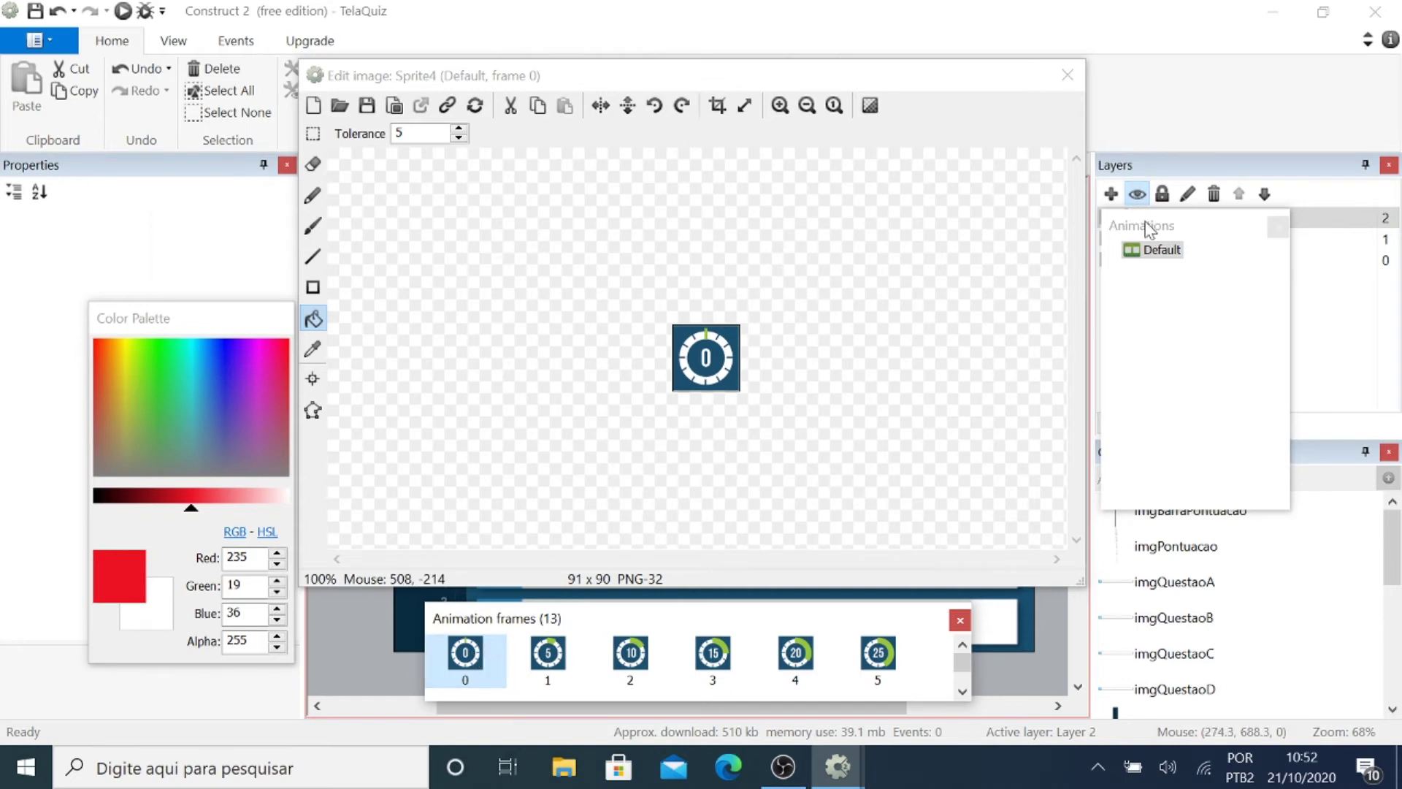
pyautogui.click(1157, 257)
pyautogui.click(158, 239)
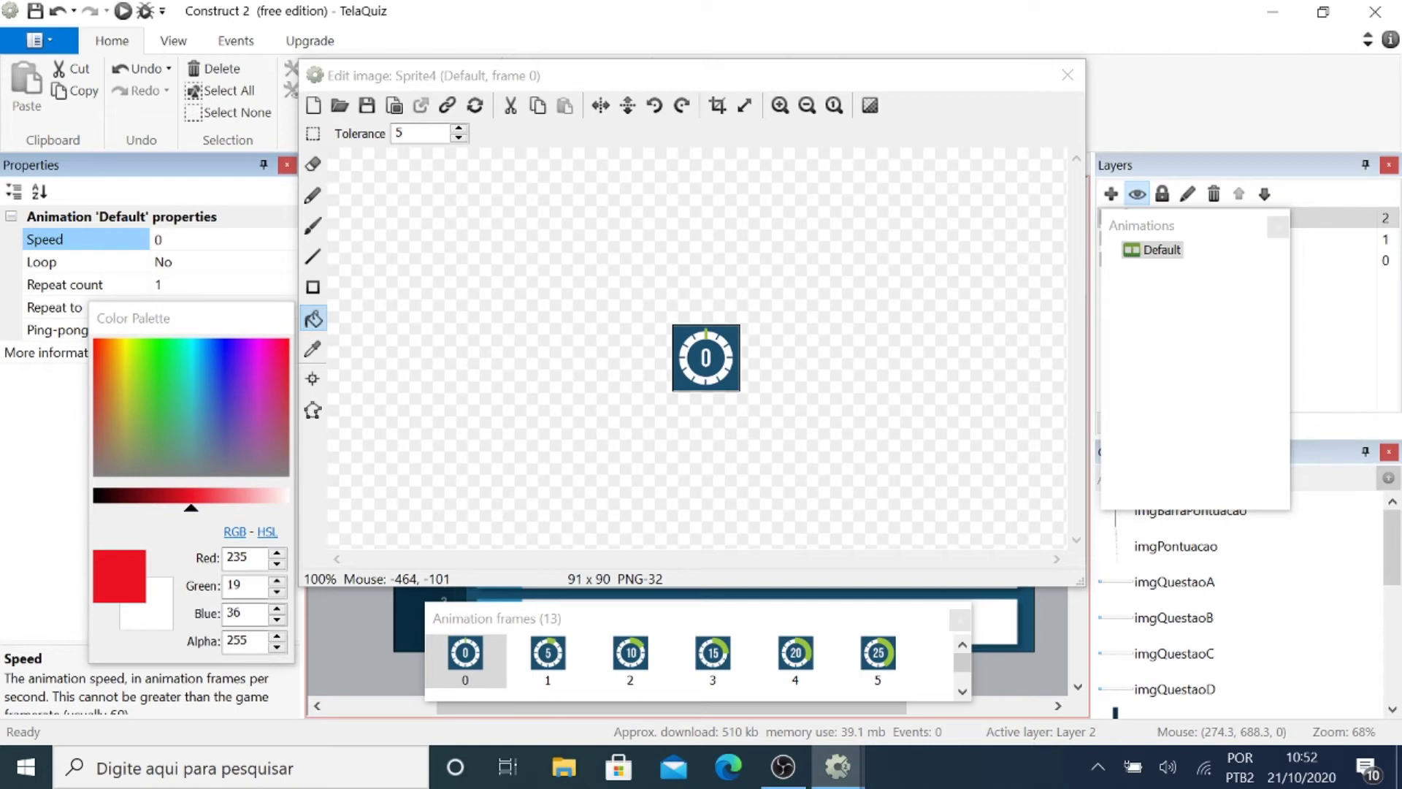
pyautogui.click(1067, 70)
# Place the timer sprite beside the home button at about 1105, 54 and name it imgTimer.
pyautogui.moveTo(770, 301); pyautogui.dragTo(937, 290)
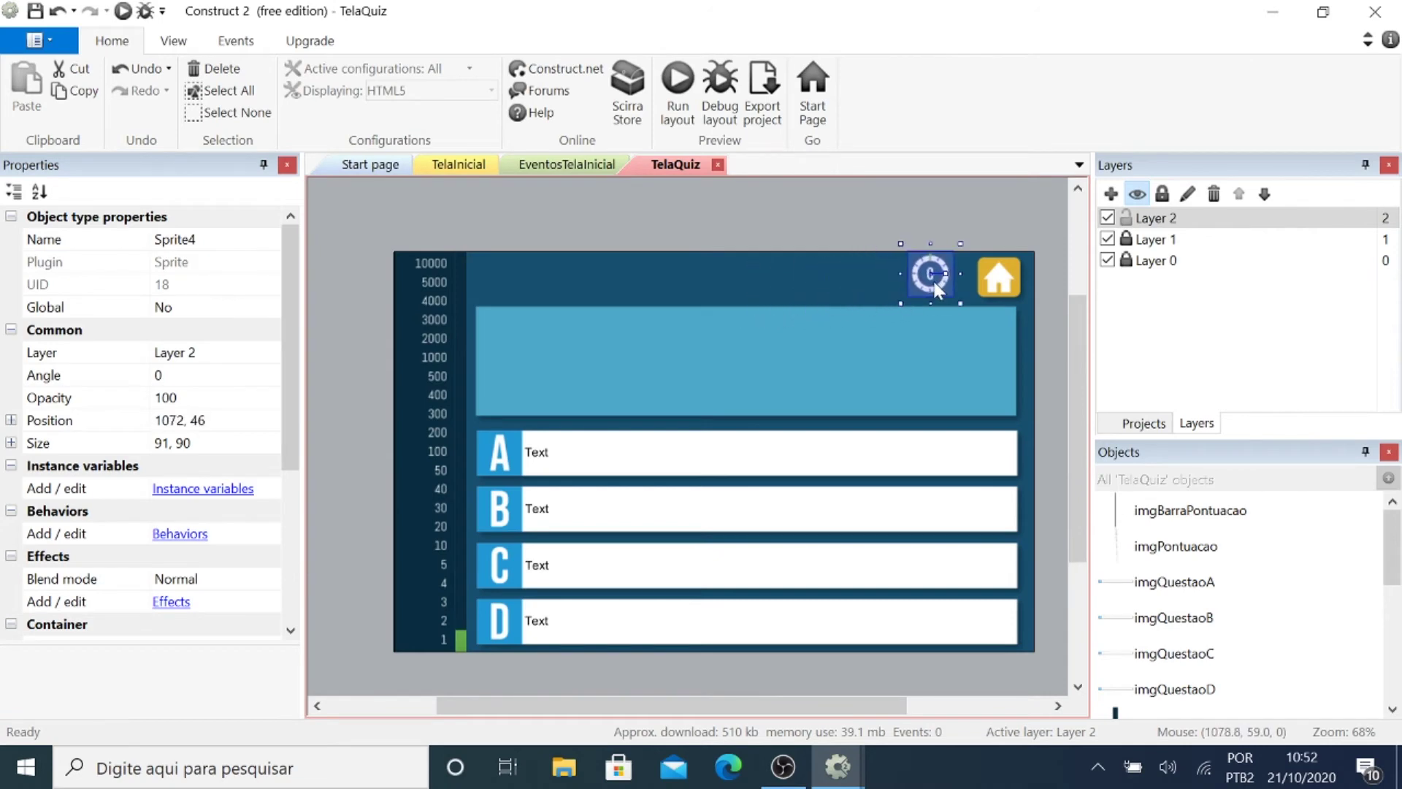
pyautogui.click(228, 240)
pyautogui.write('imgTimer')
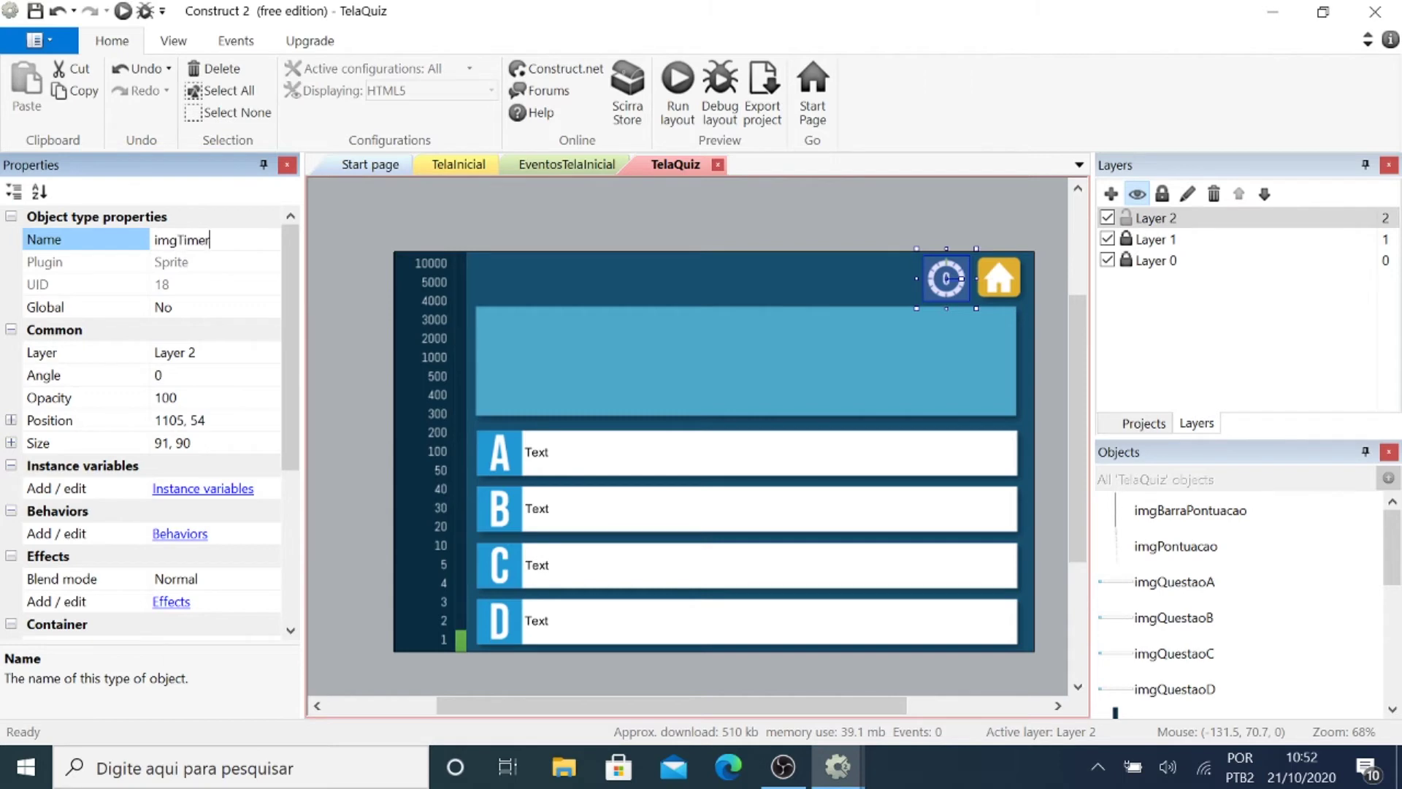
# Lock Layer 2 and add a new layer above it.
pyautogui.click(1130, 219)
pyautogui.click(1127, 218)
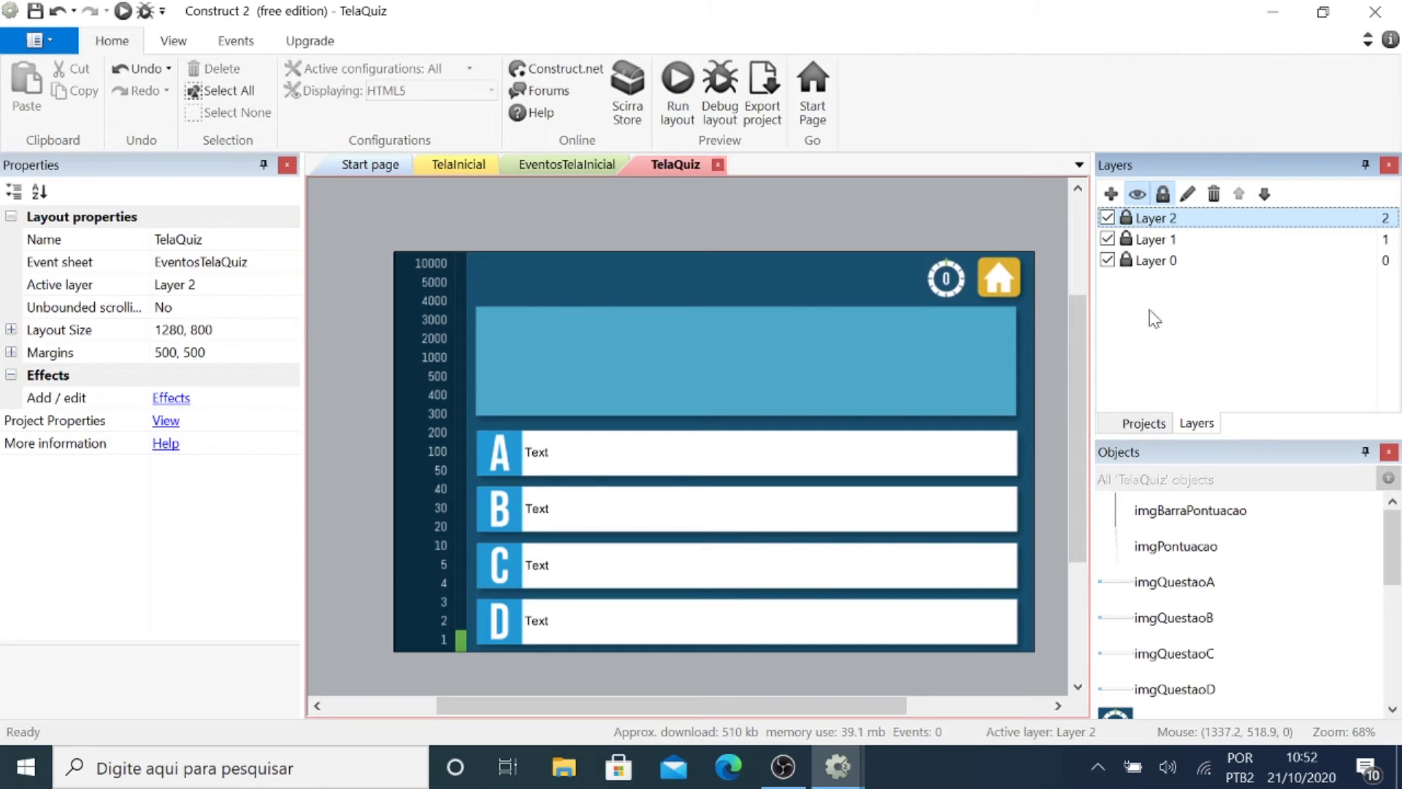
pyautogui.click(1111, 194)
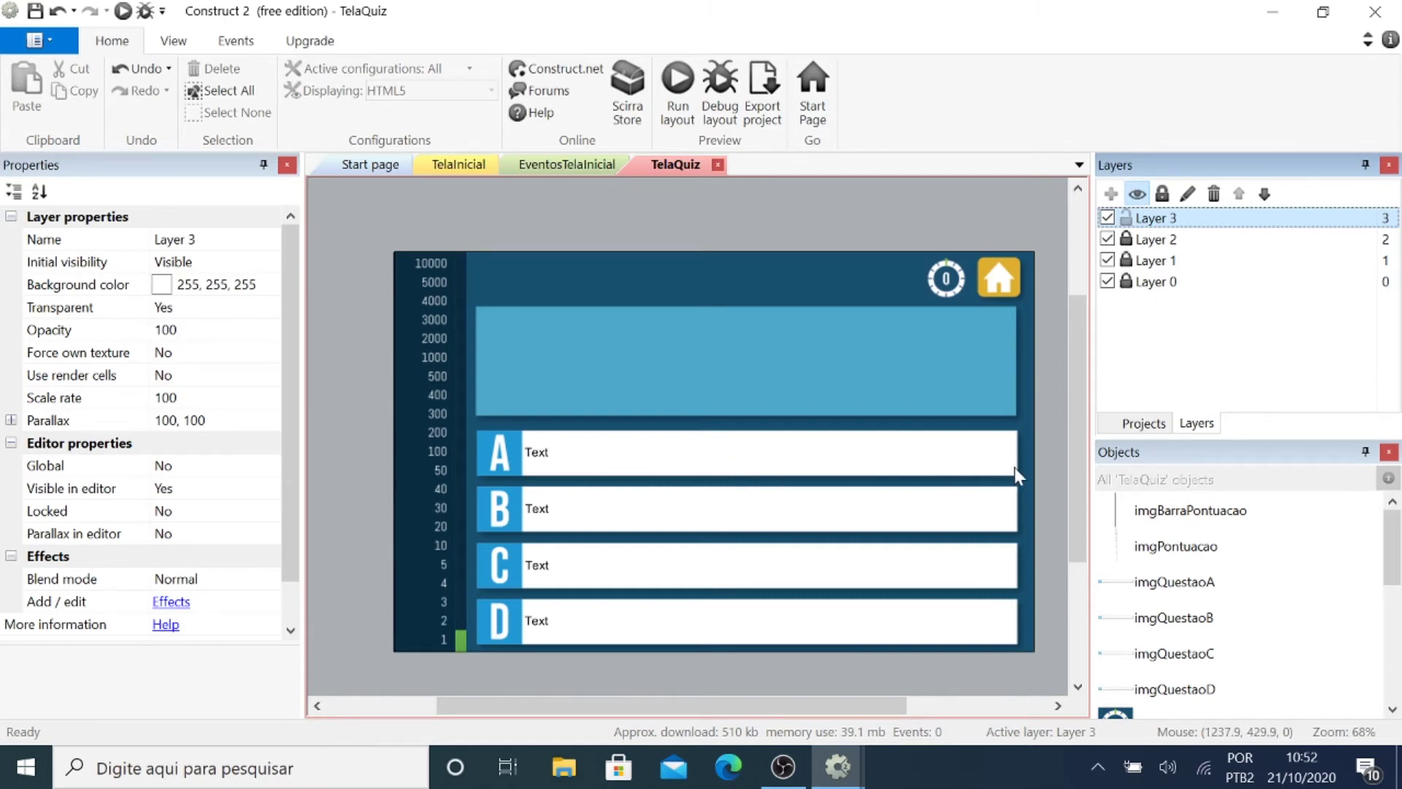
pyautogui.click(503, 454)
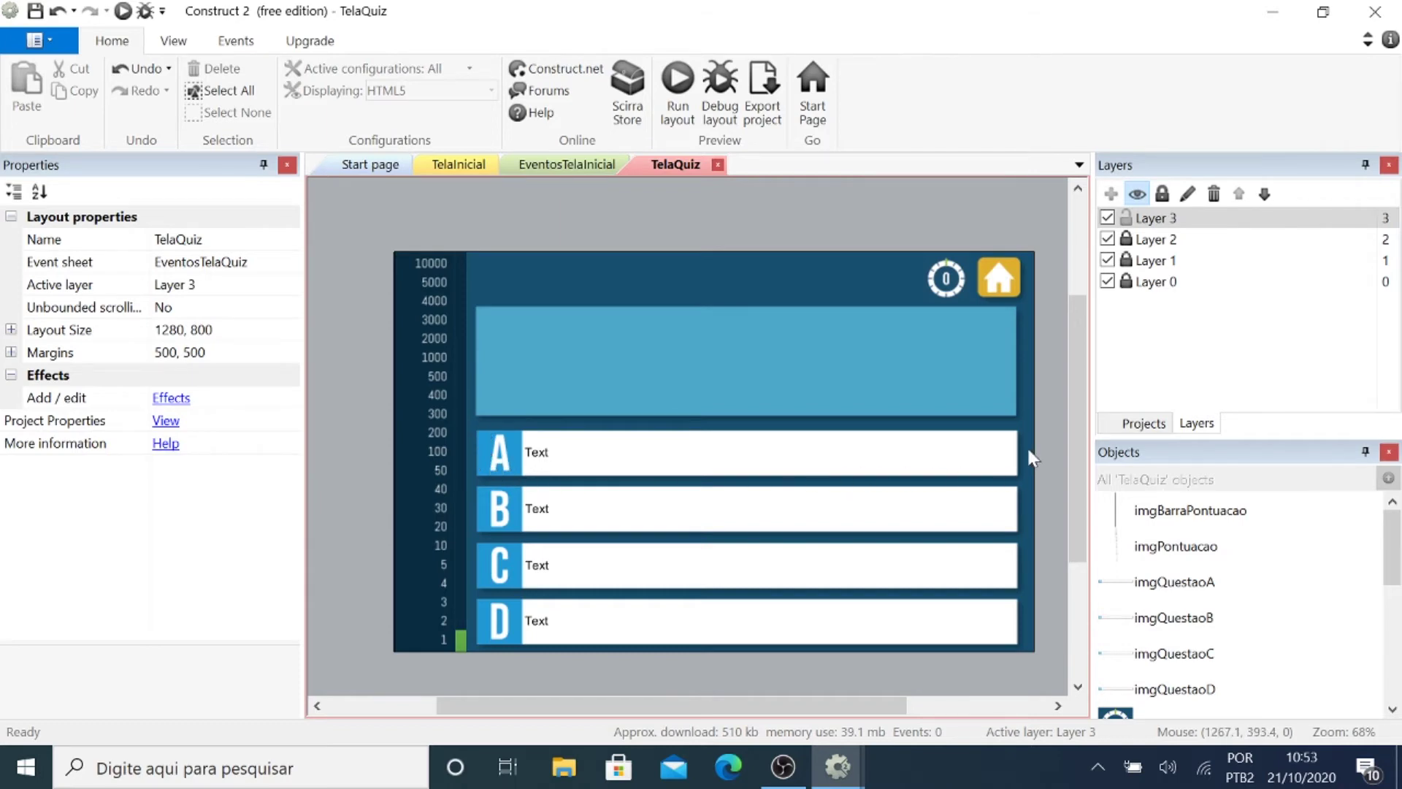
# Insert a new Sprite object on Layer 3 over alternative A and fill its image with solid red.
pyautogui.rightClick(509, 222)
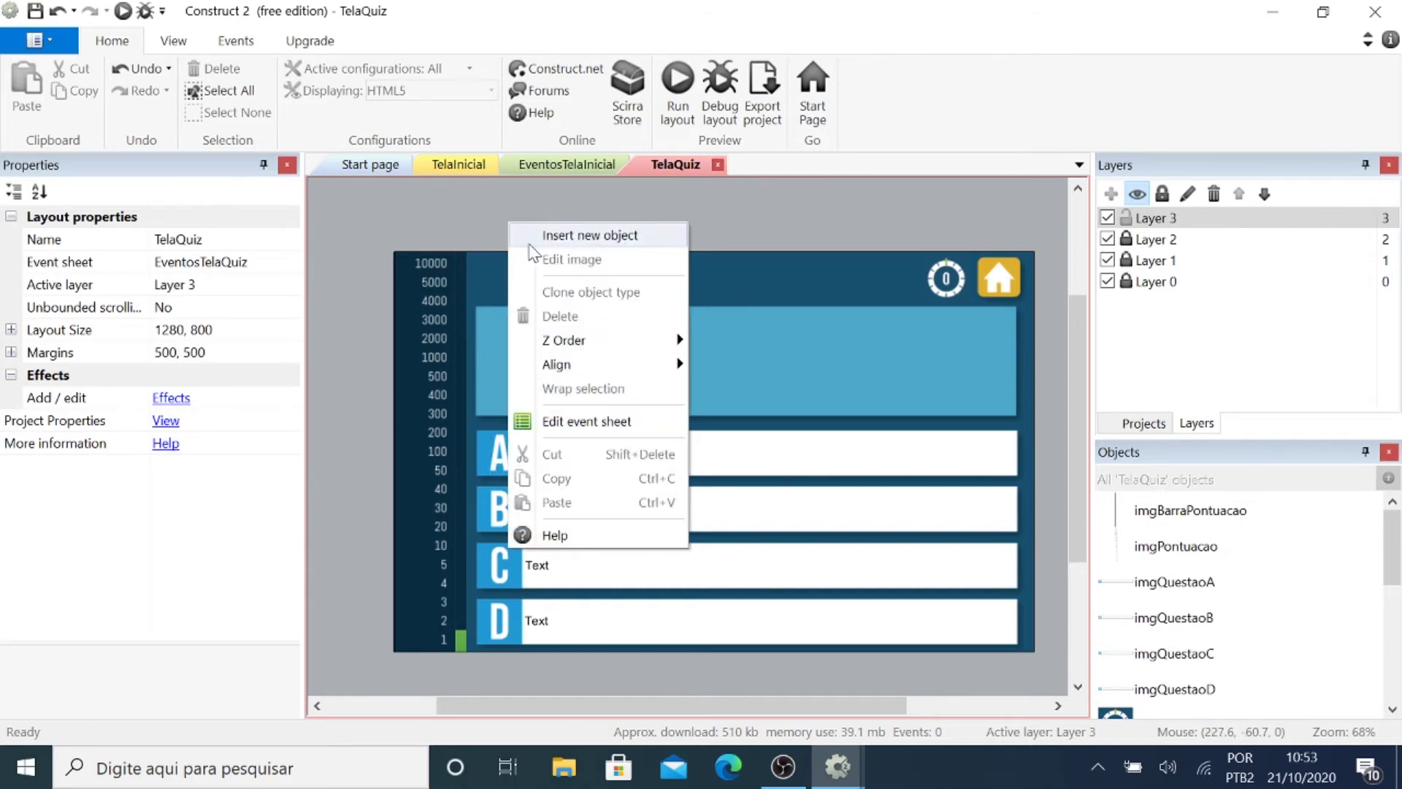
pyautogui.click(570, 235)
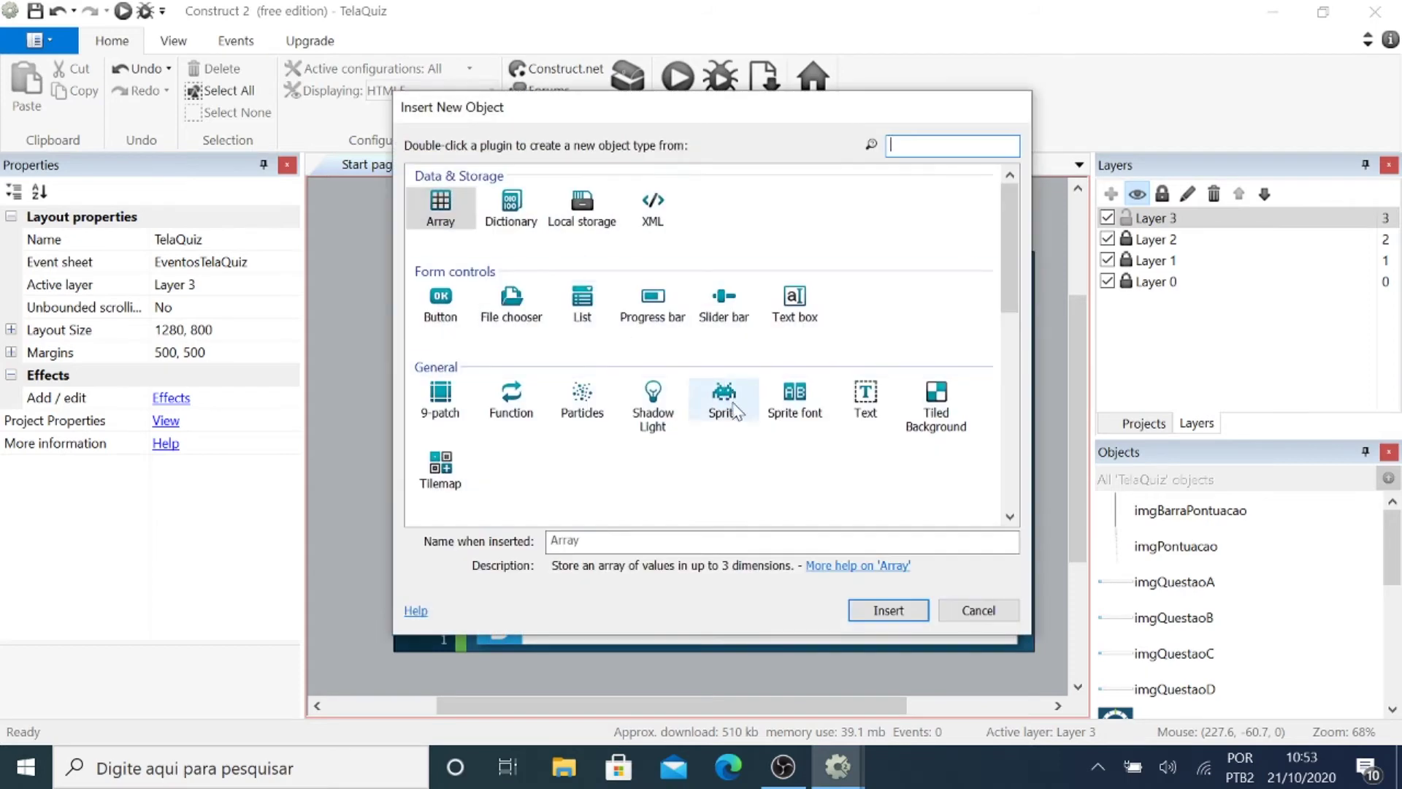
pyautogui.doubleClick(722, 405)
pyautogui.click(563, 444)
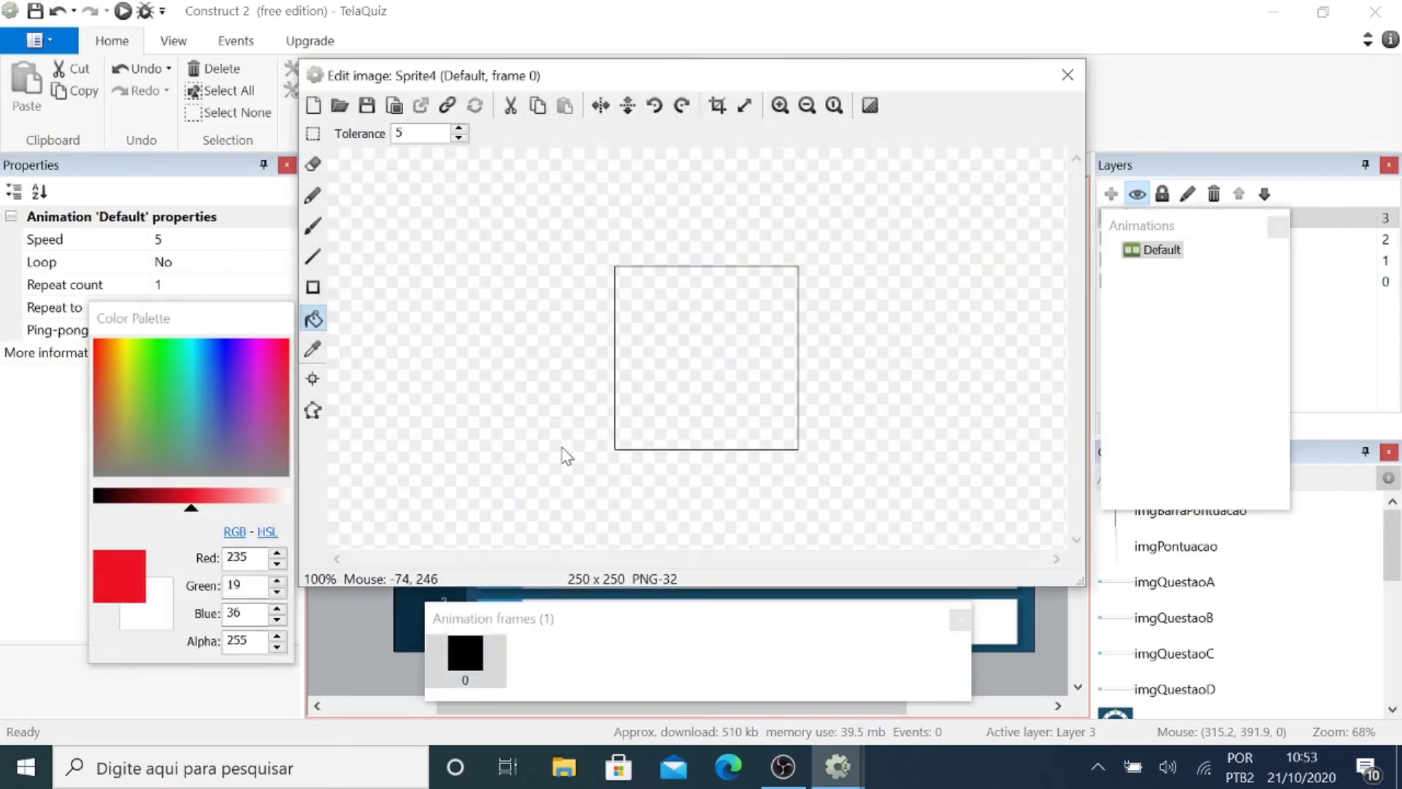
pyautogui.click(313, 319)
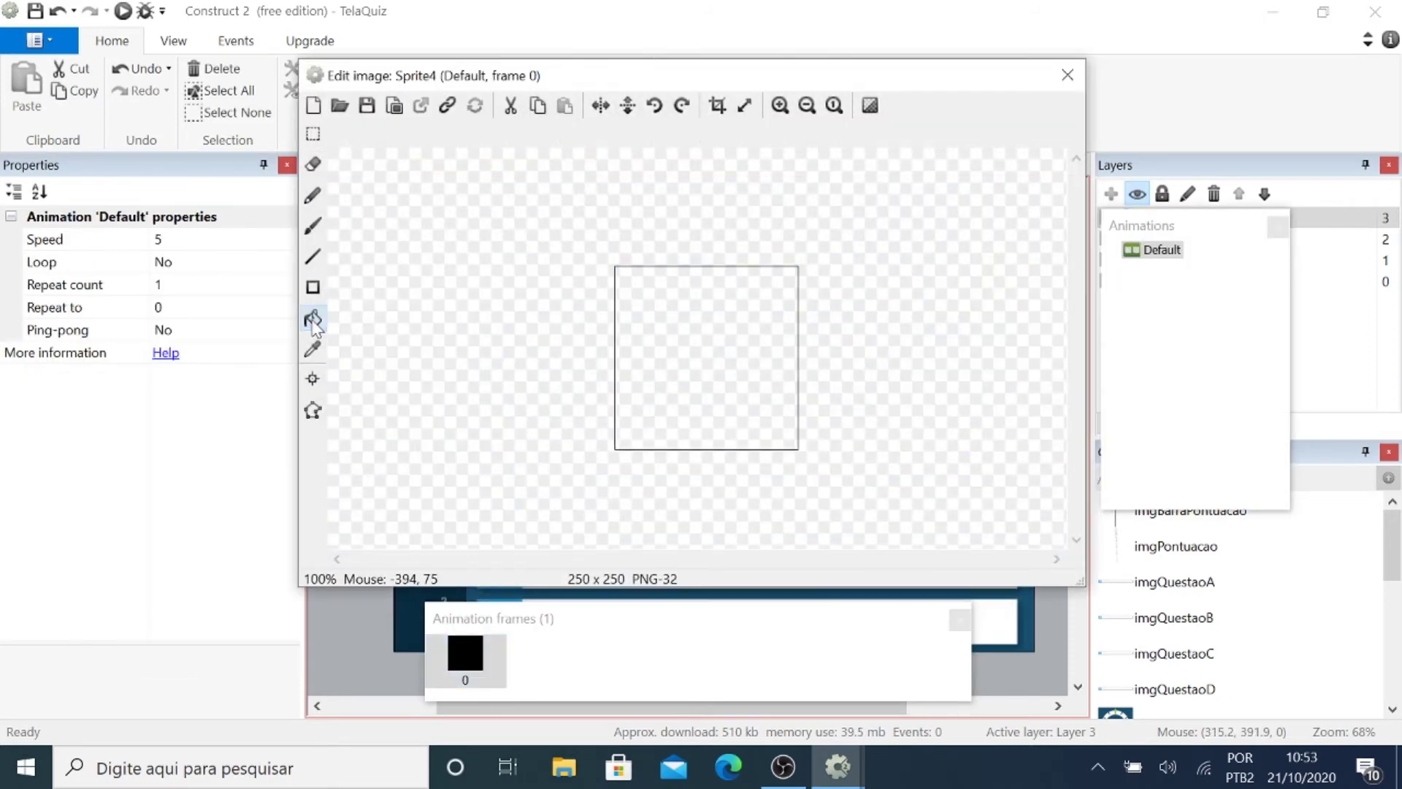
pyautogui.click(313, 319)
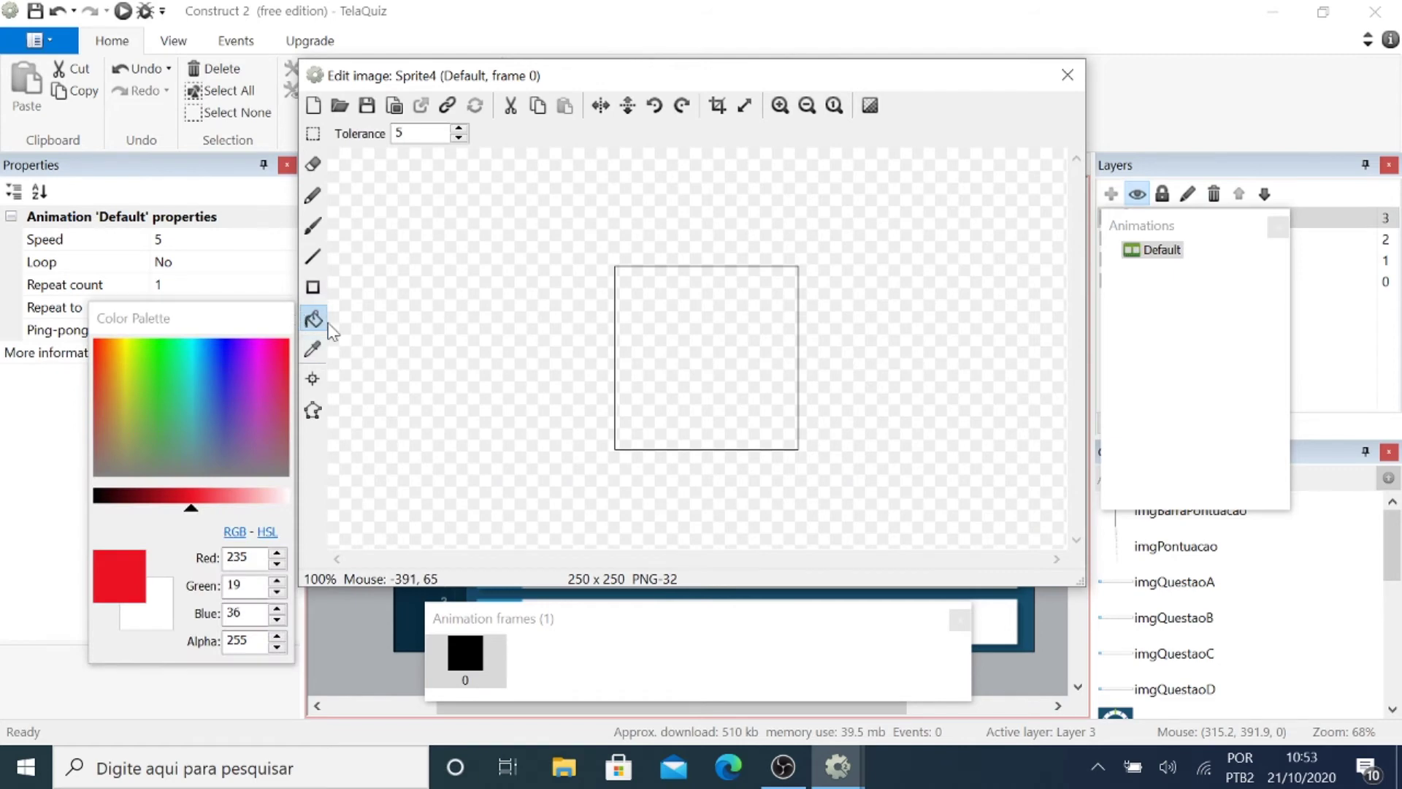
pyautogui.click(717, 336)
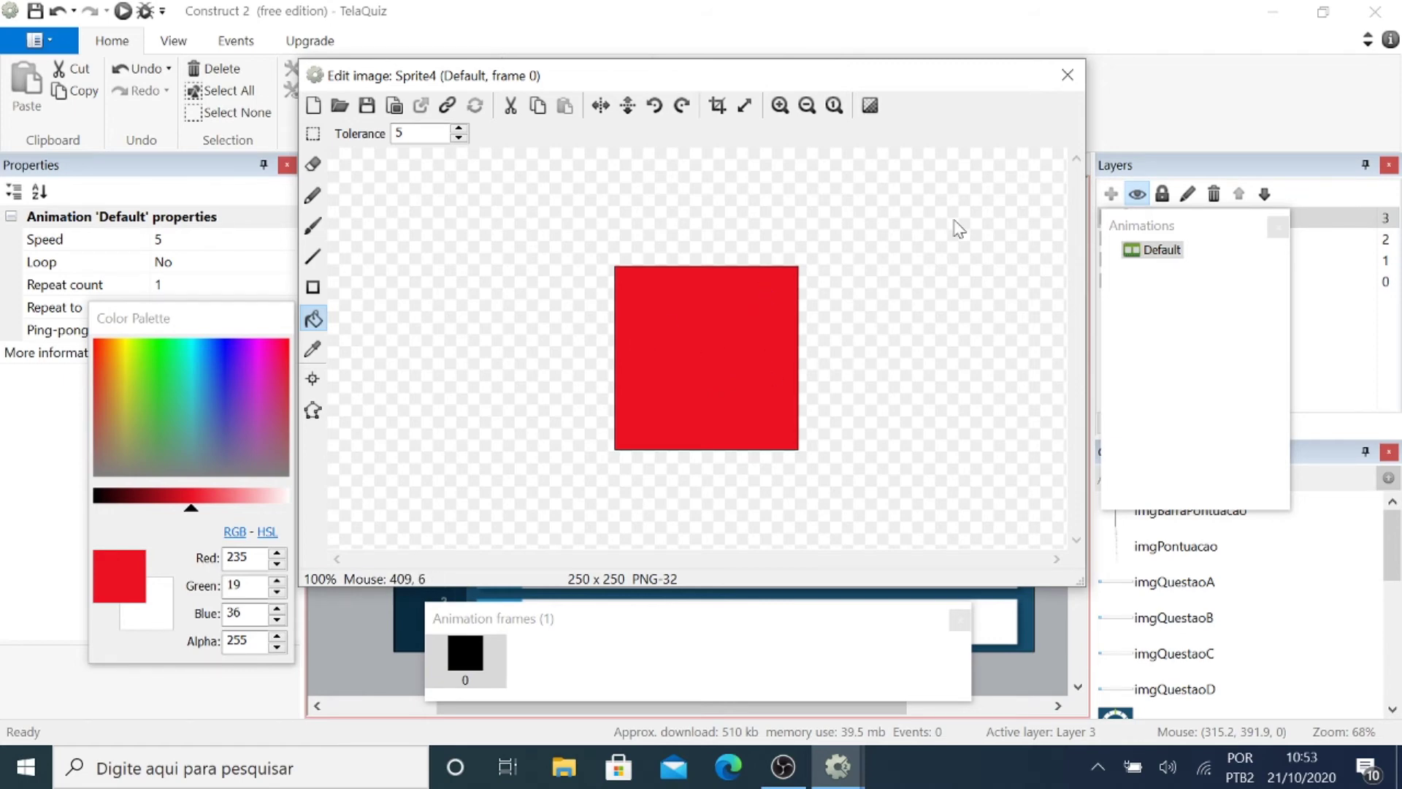
pyautogui.click(1068, 75)
# Move and resize the red sprite to cover alternative A's whole bar, about 1082 by 97 at 705, 404.5.
pyautogui.moveTo(522, 440); pyautogui.dragTo(510, 463)
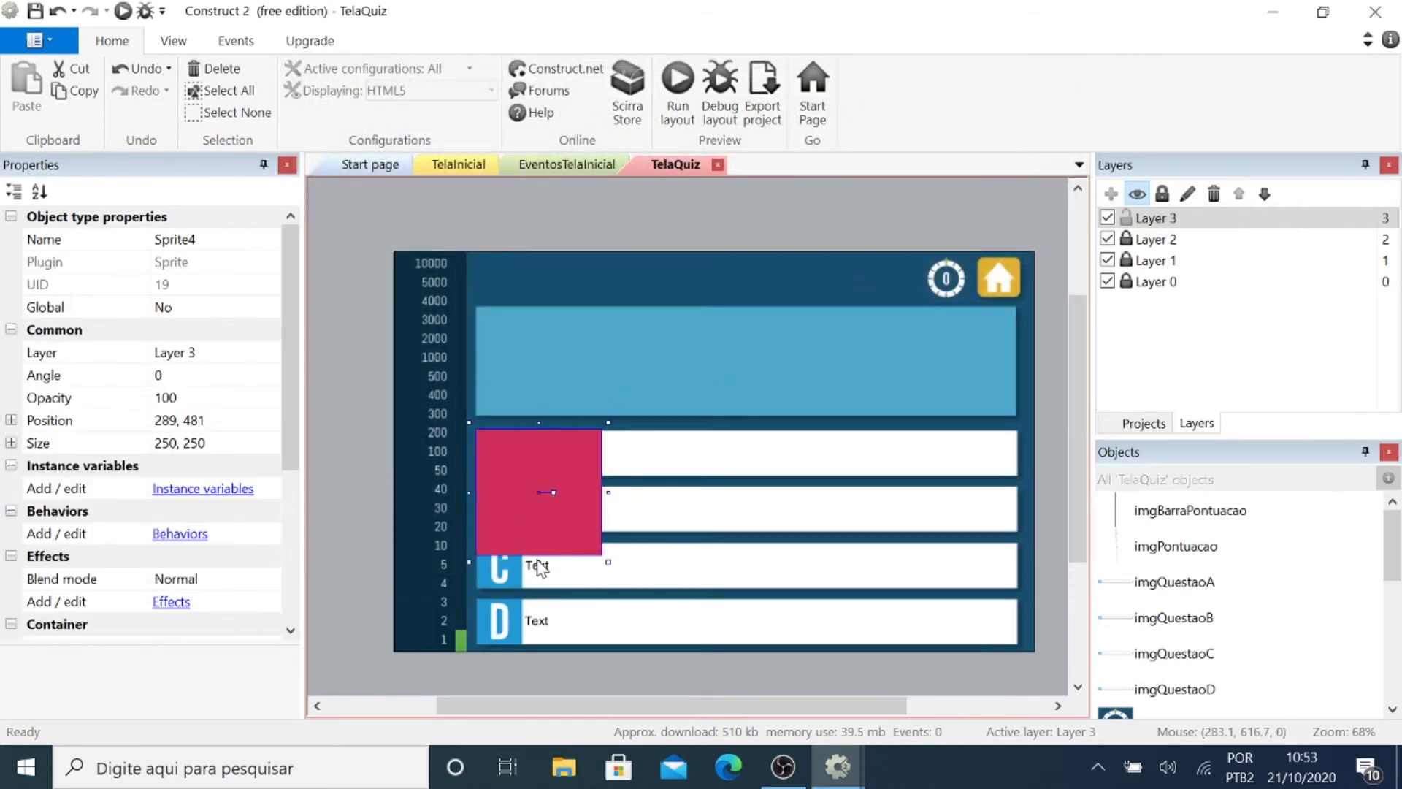
pyautogui.moveTo(538, 562); pyautogui.dragTo(530, 484)
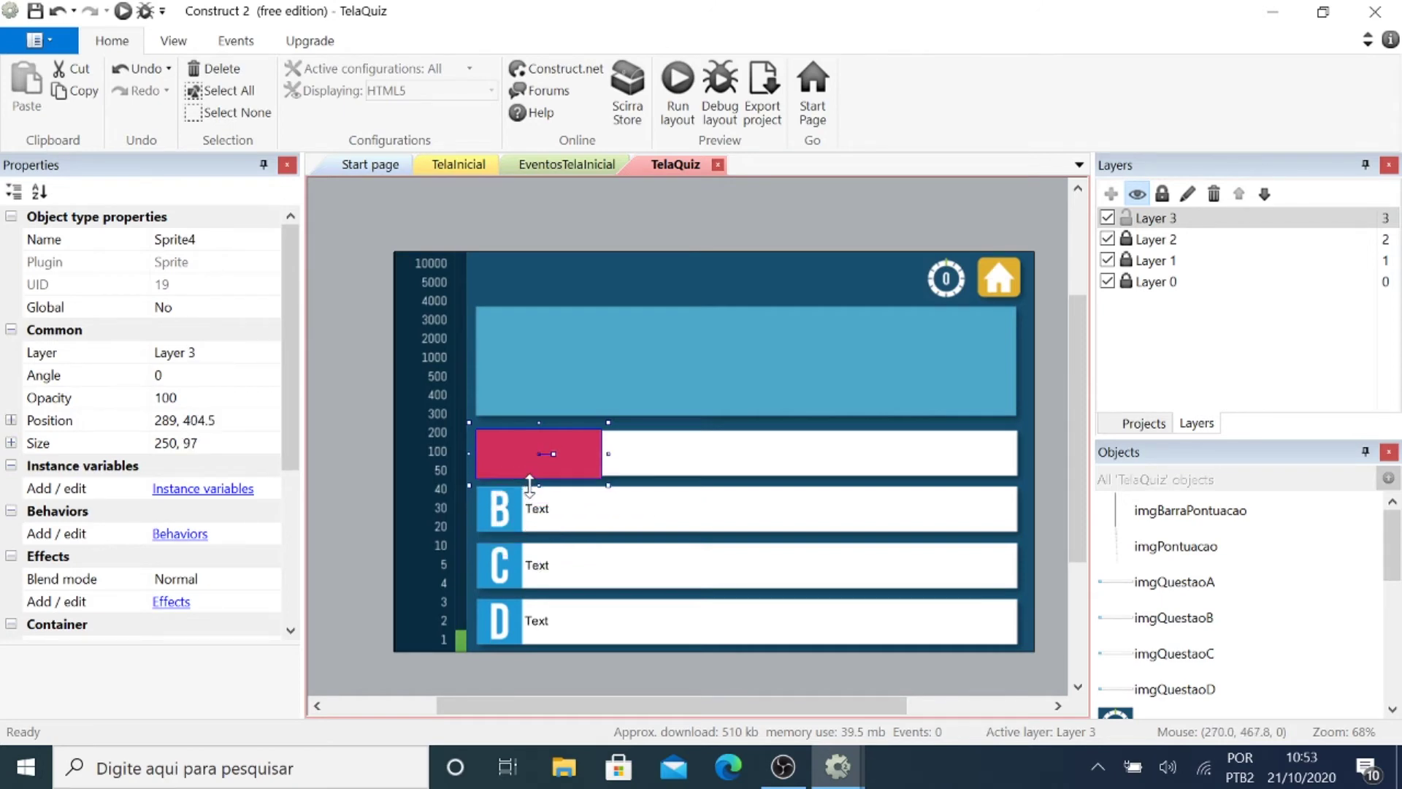
pyautogui.moveTo(609, 454); pyautogui.dragTo(1026, 466)
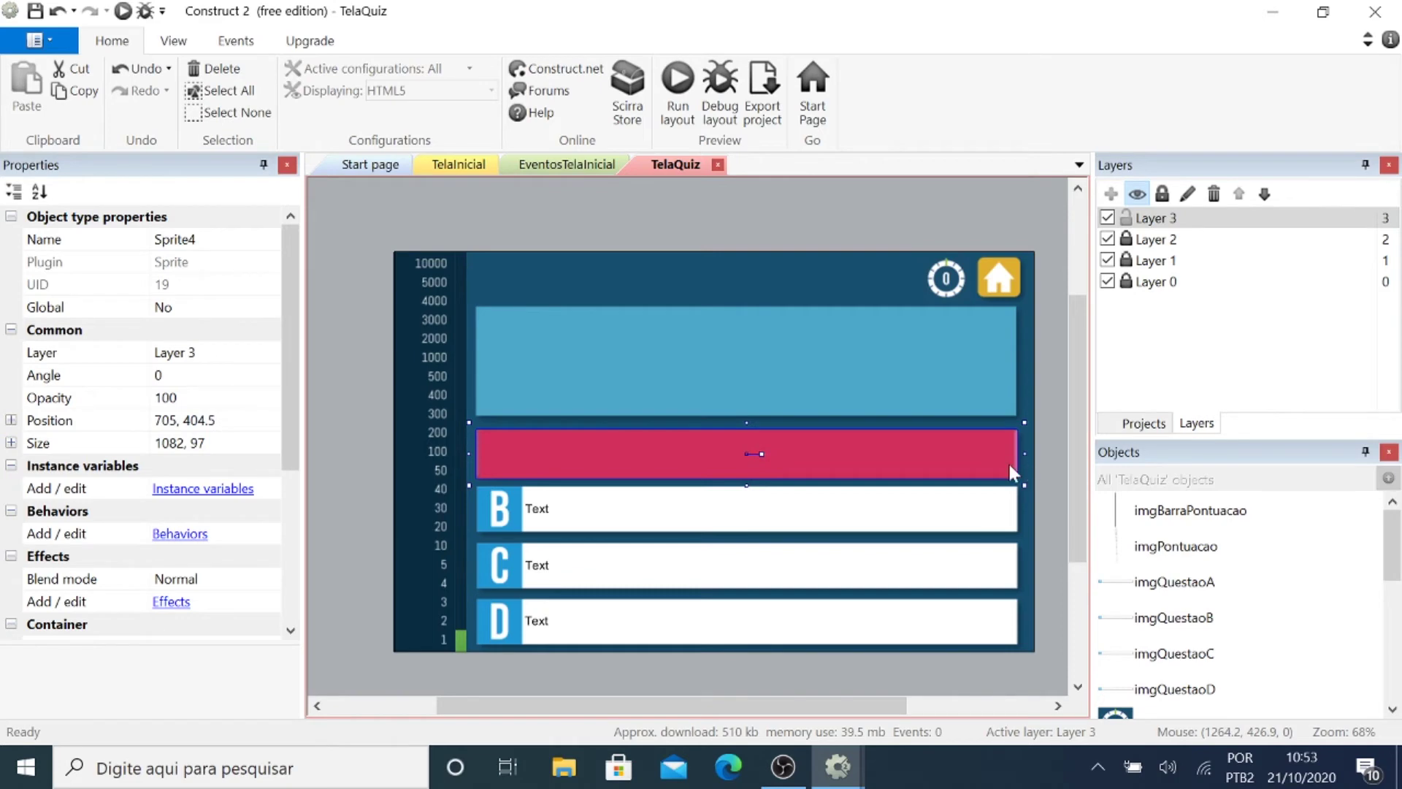
# Name the red sprite alternativaA.
pyautogui.click(199, 241)
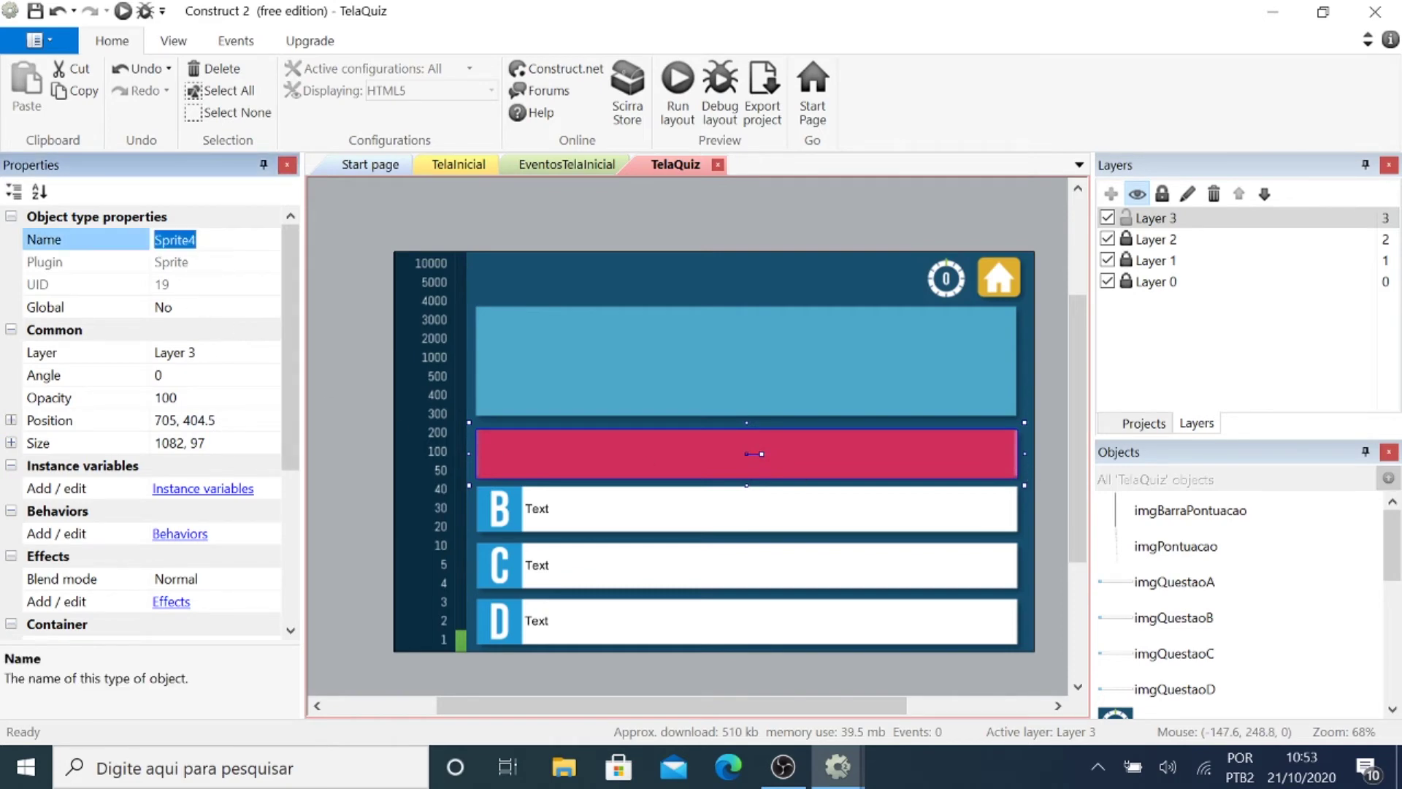
pyautogui.write('alternat')
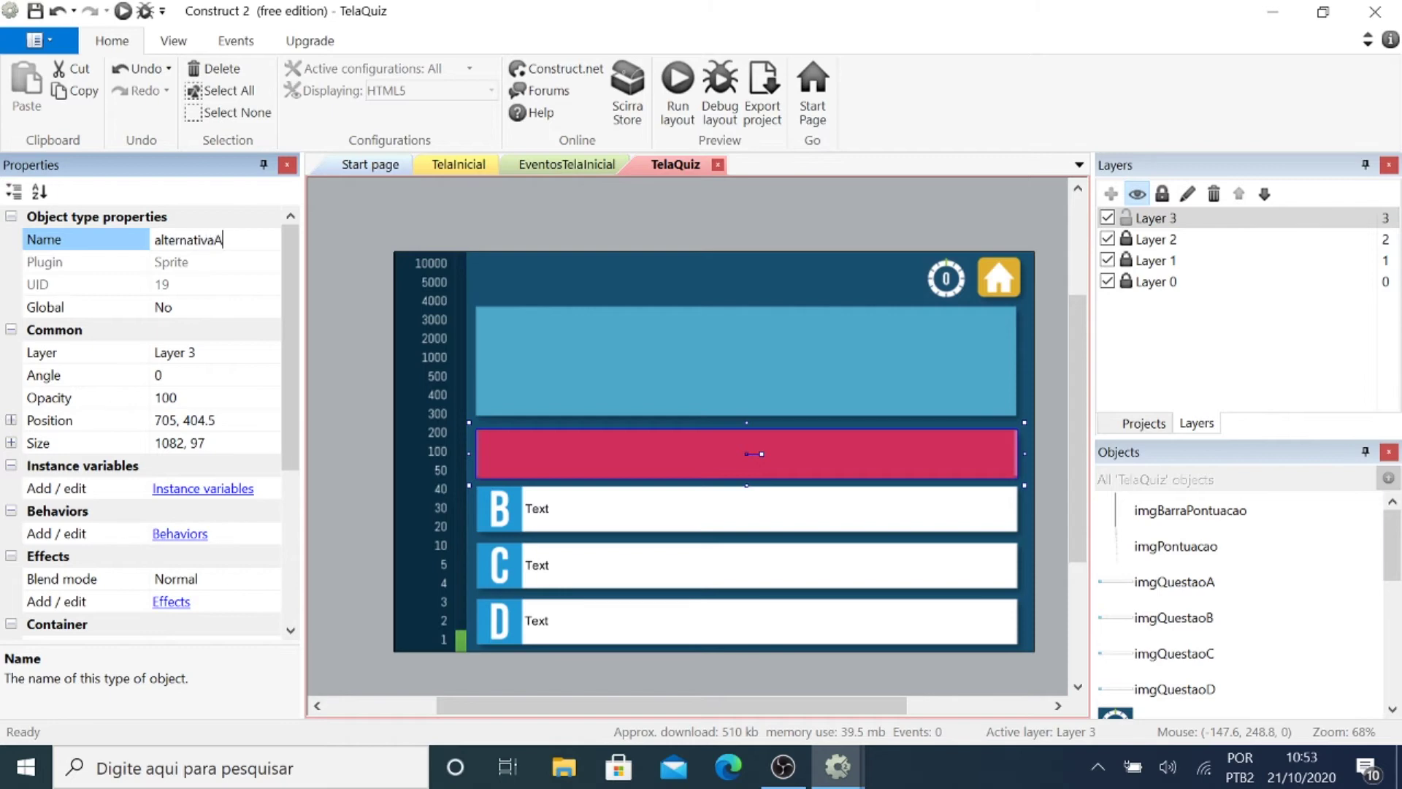
pyautogui.write('ivaA')
pyautogui.press('Return')
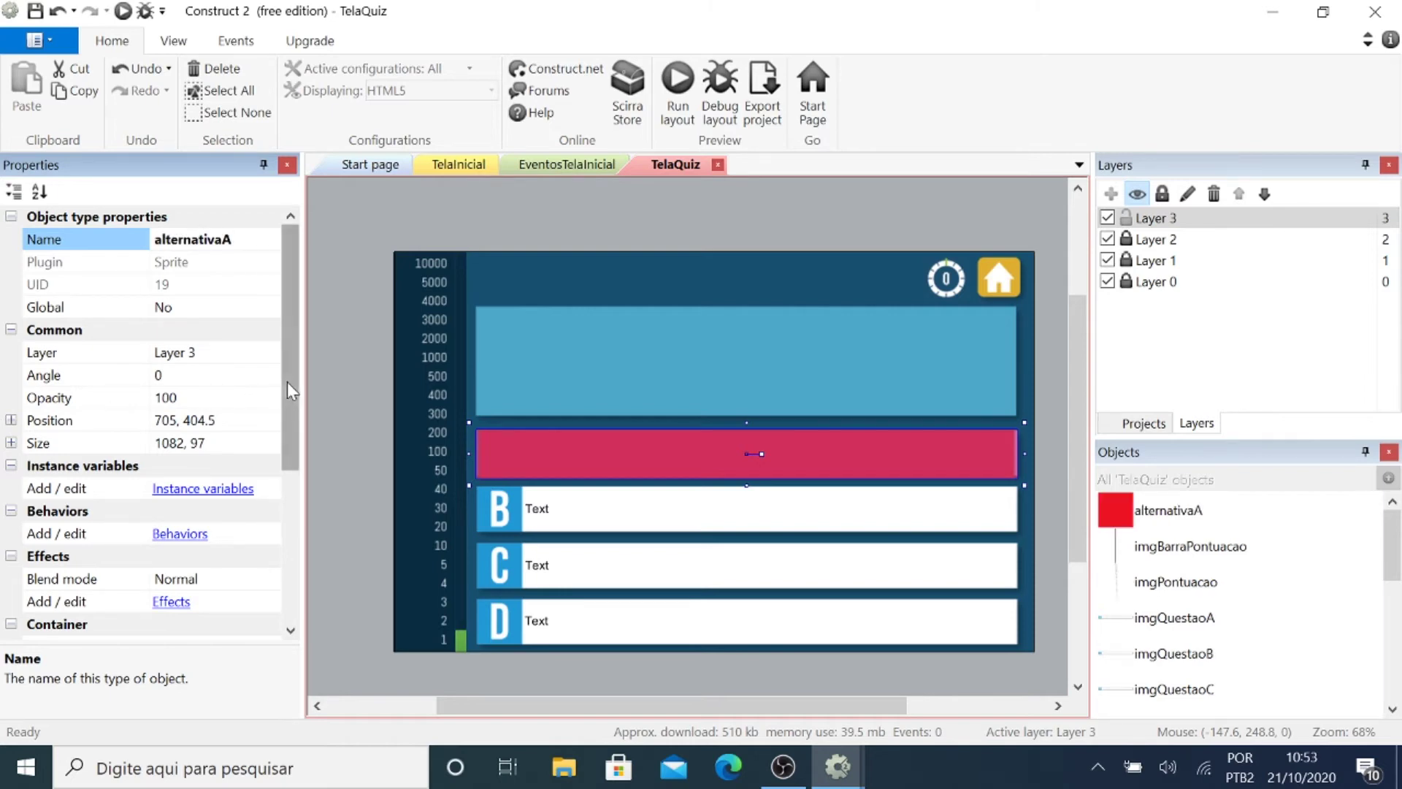
# Set the initial visibility of alternativaA to Invisible.
pyautogui.scroll(-1, 296, 467)
pyautogui.moveTo(296, 468); pyautogui.dragTo(298, 564)
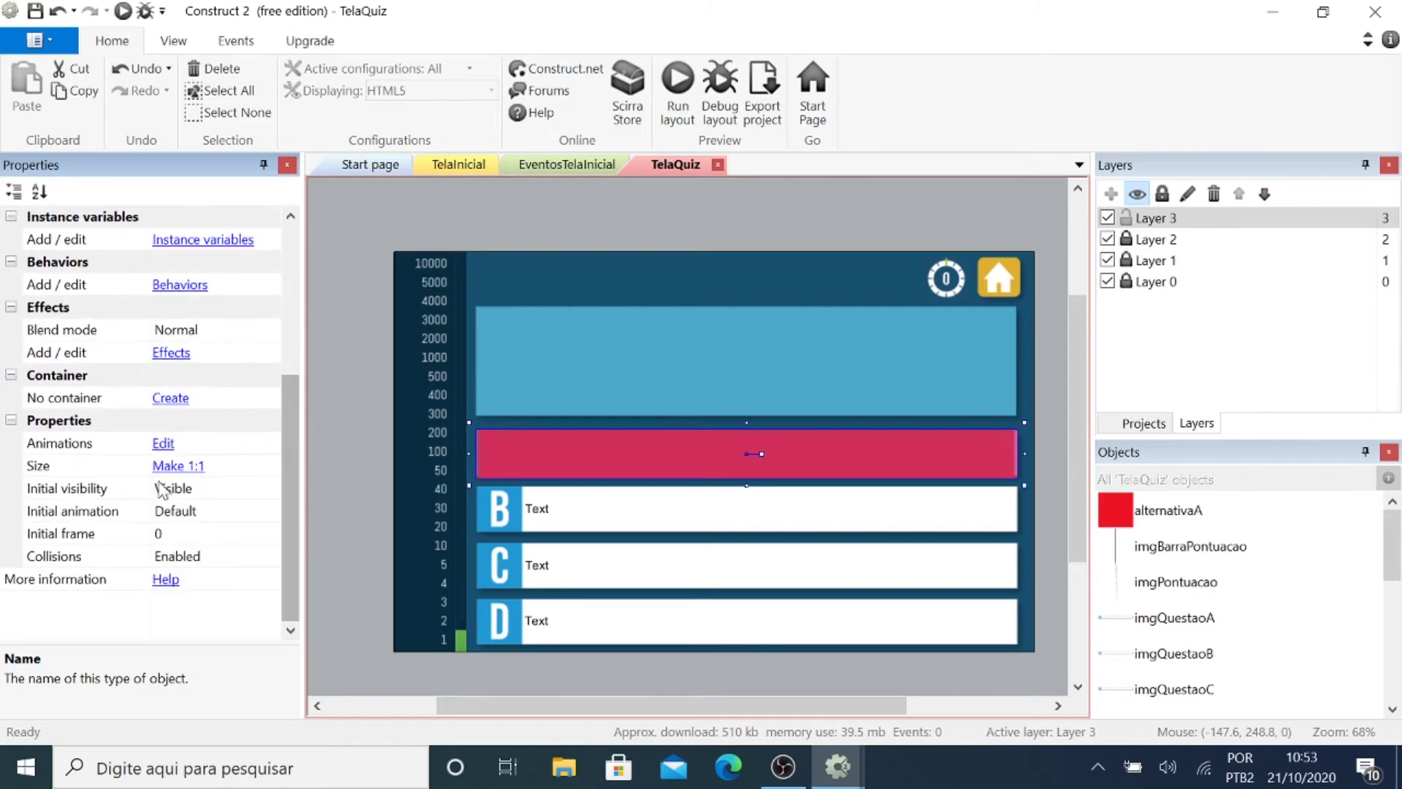
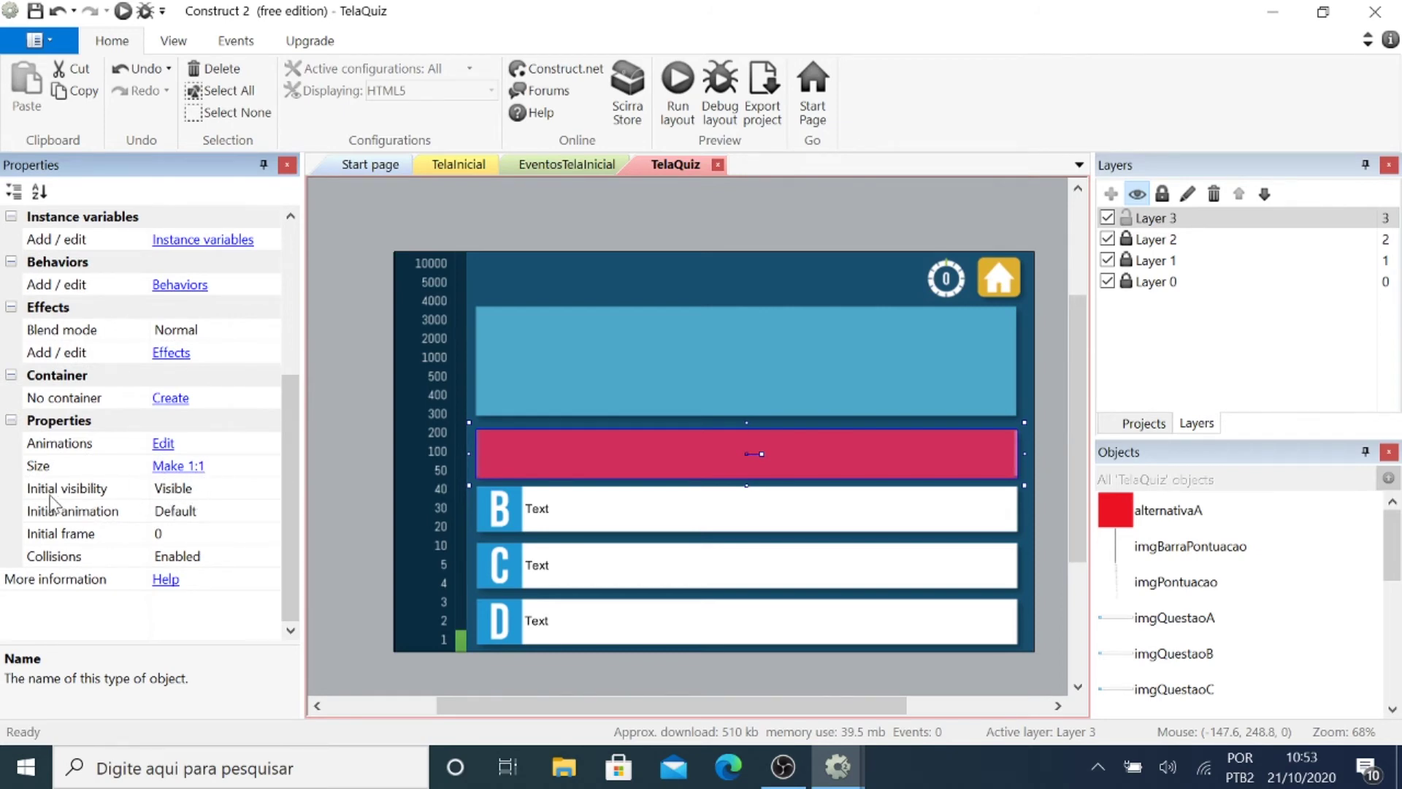
pyautogui.click(220, 493)
pyautogui.click(268, 488)
pyautogui.click(219, 536)
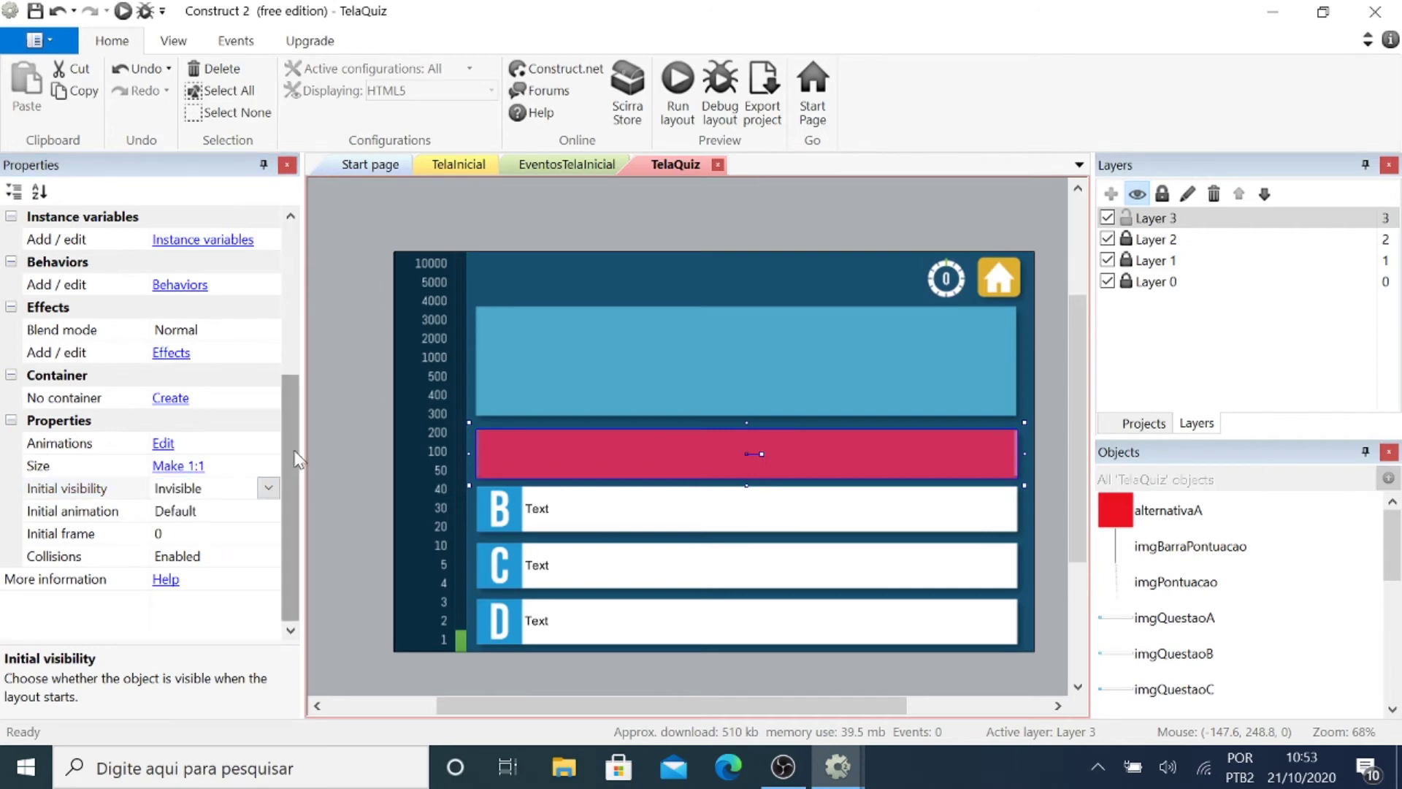
# Set the opacity of alternativaA to 50.
pyautogui.scroll(3, 285, 358)
pyautogui.scroll(1, 283, 326)
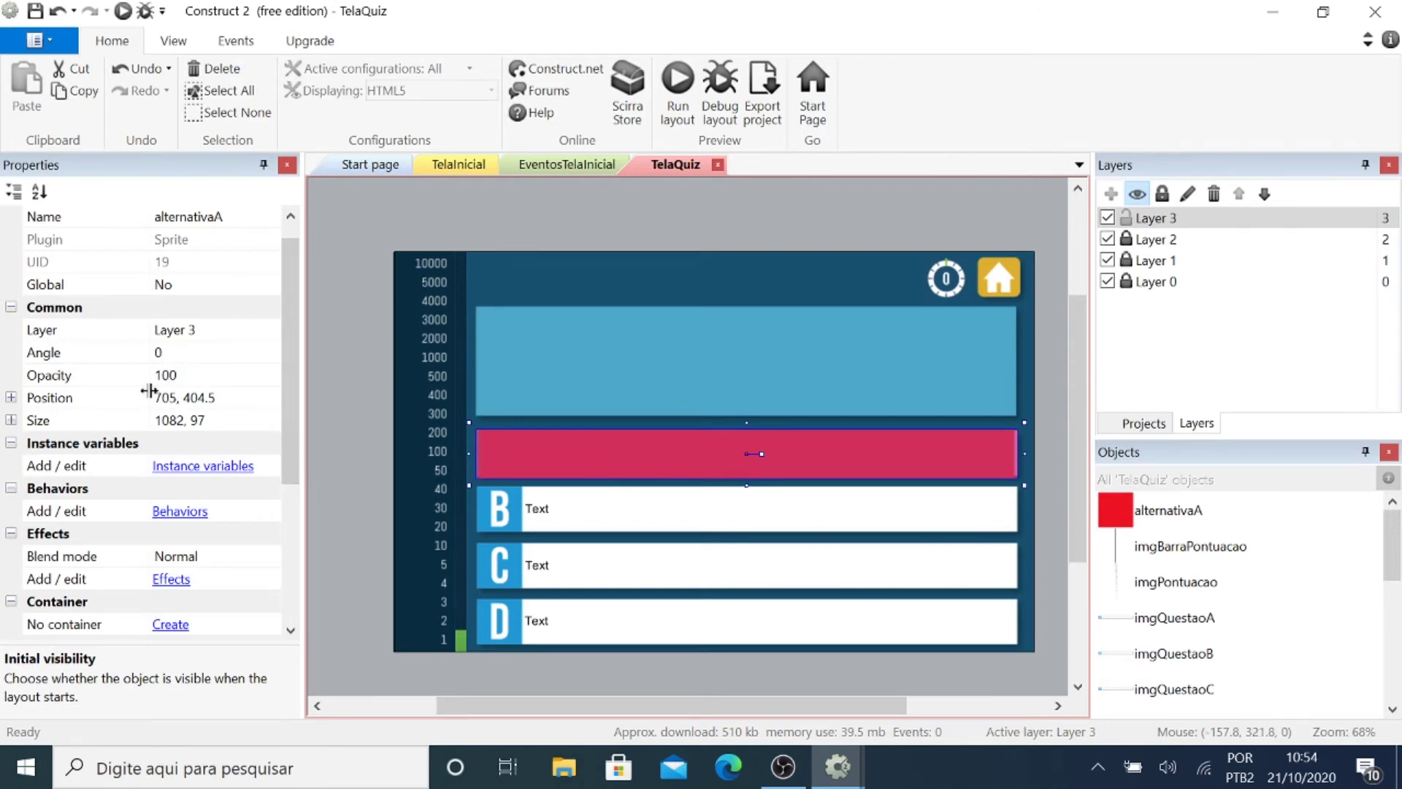
pyautogui.click(89, 378)
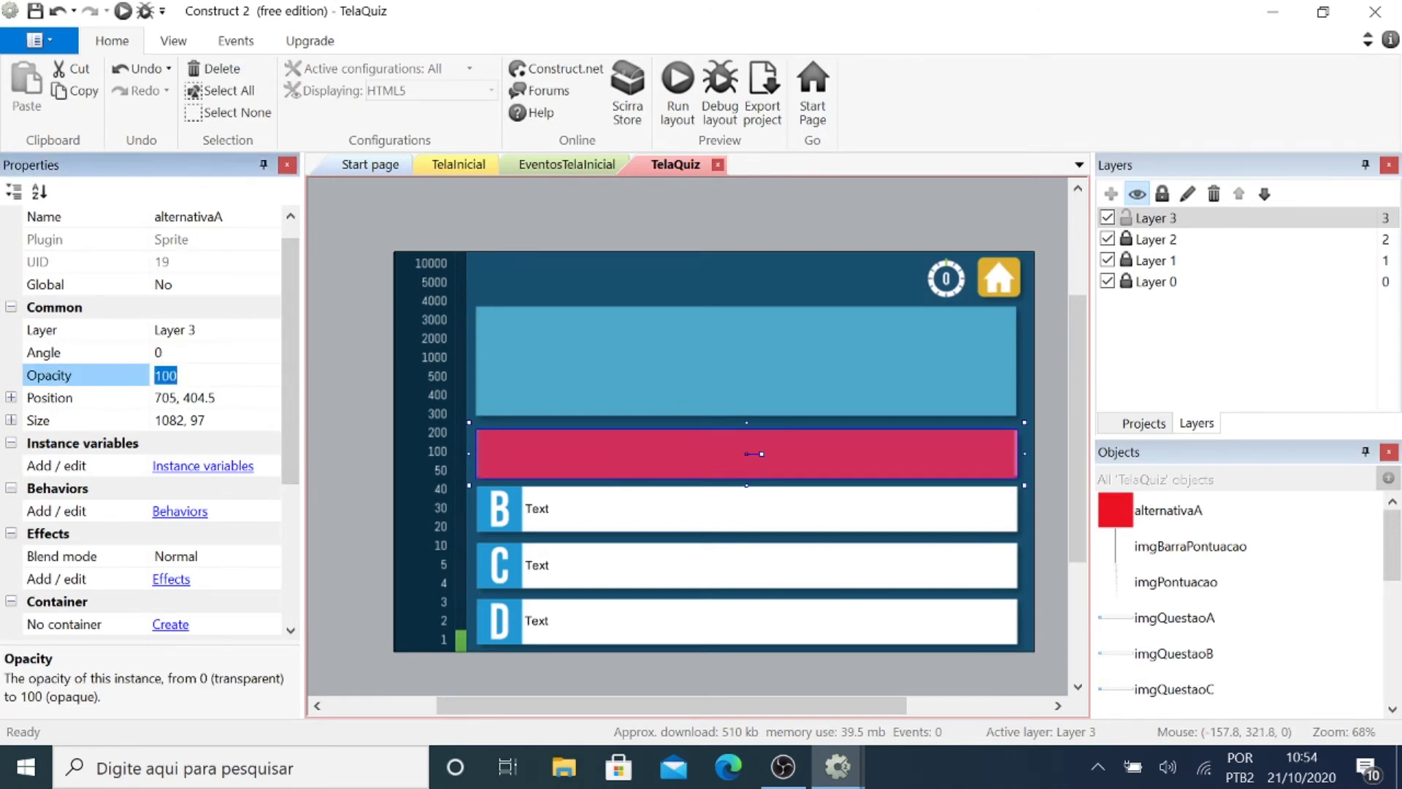
pyautogui.press('Return')
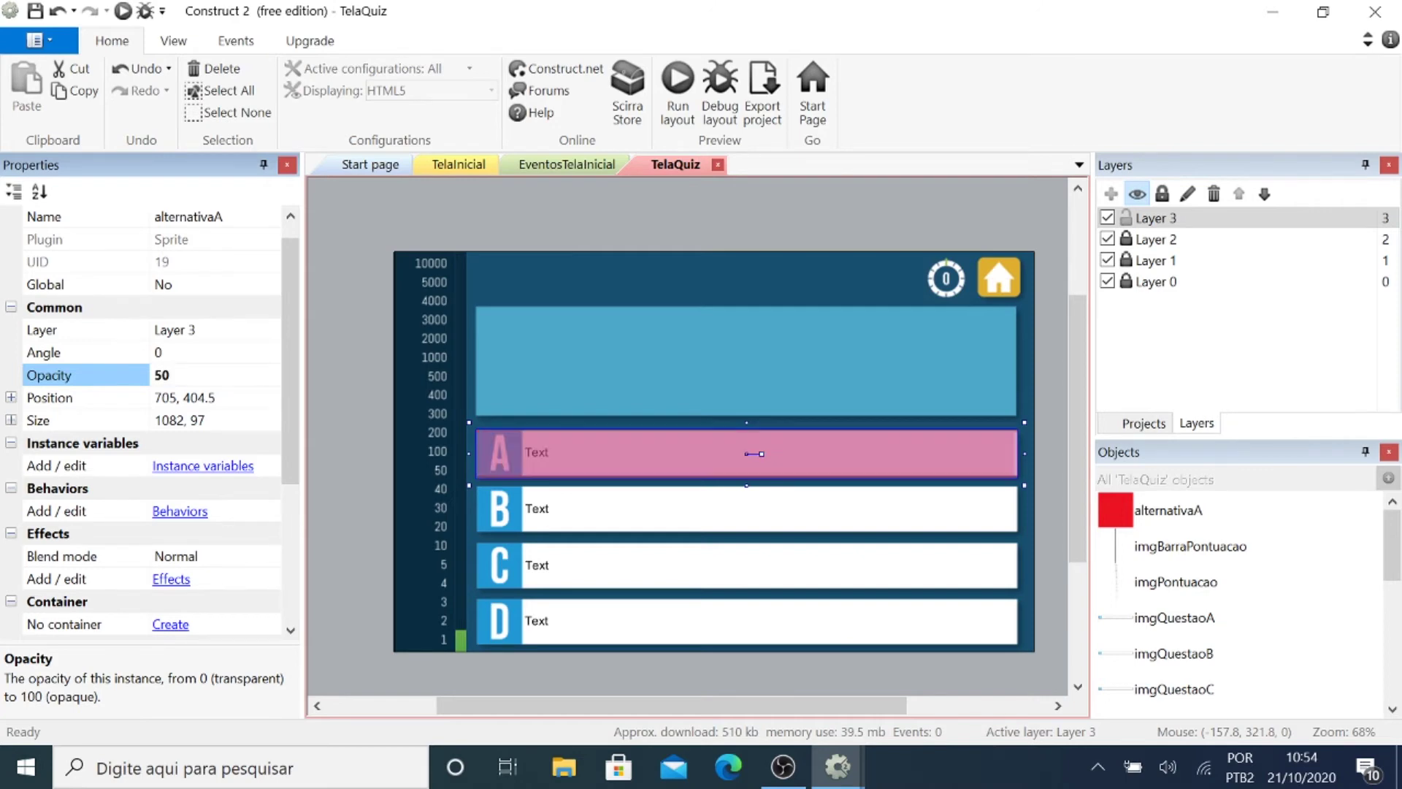
pyautogui.click(564, 466)
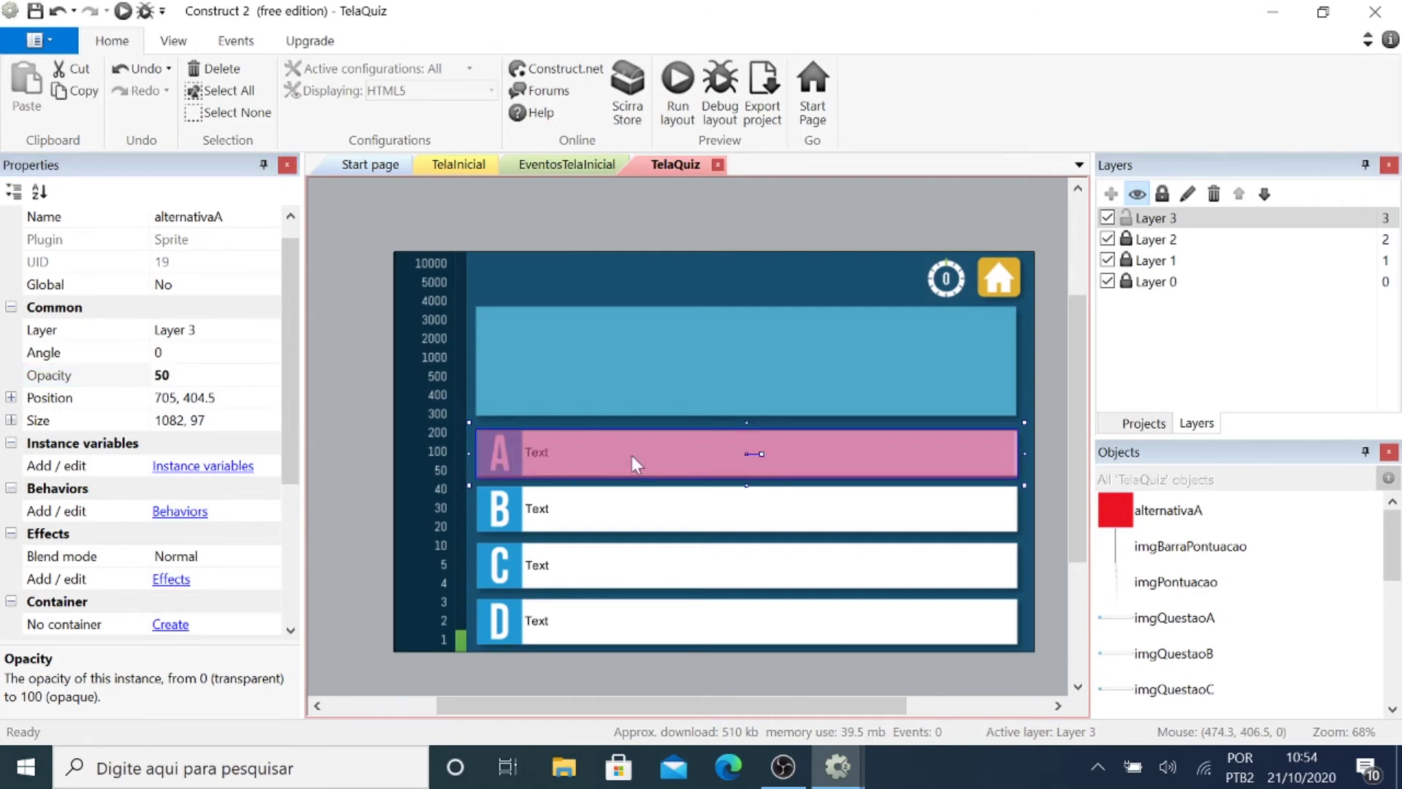
# Clone alternativaA and fit the copy over alternative B's whole bar, about 1082 by 92 at 707, 517.
pyautogui.click(726, 449)
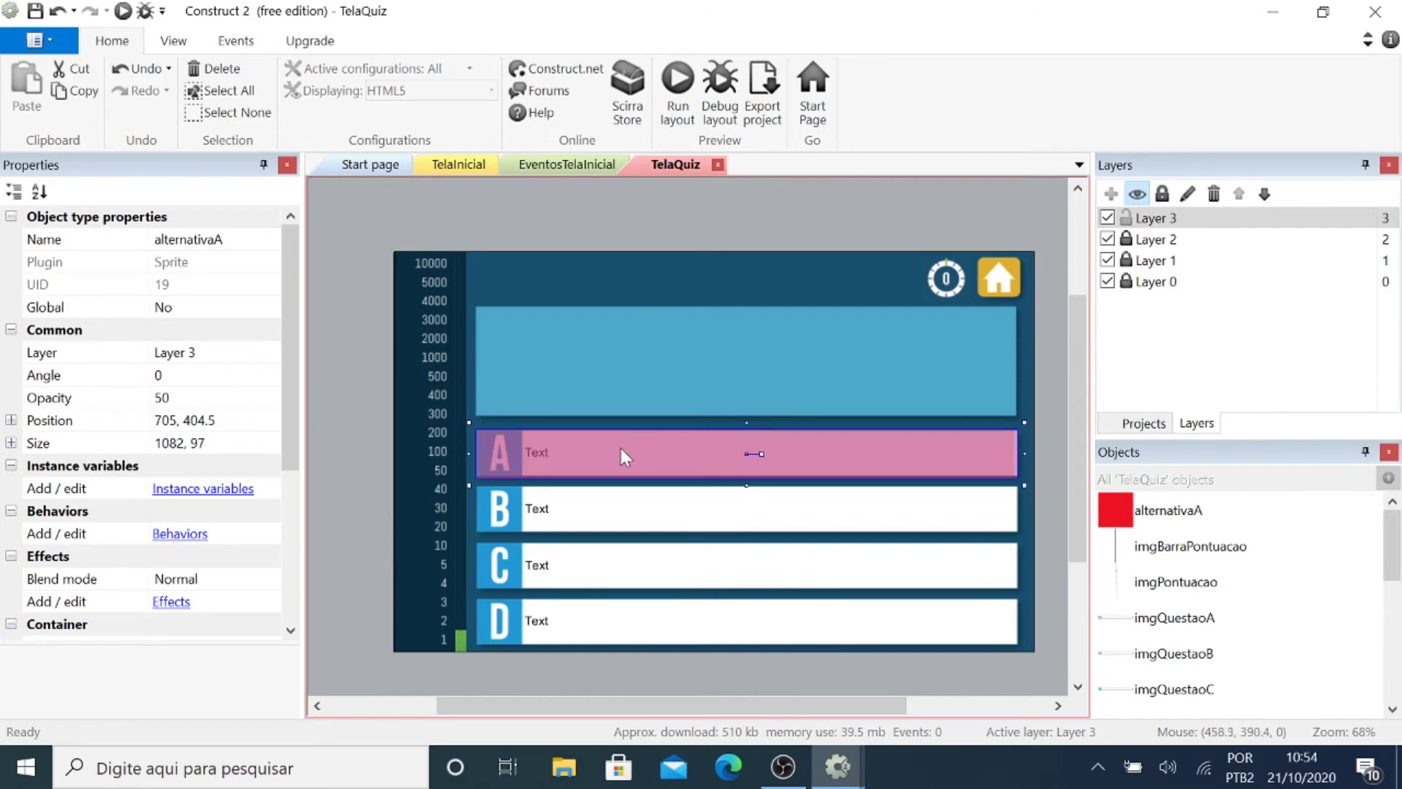
pyautogui.rightClick(591, 457)
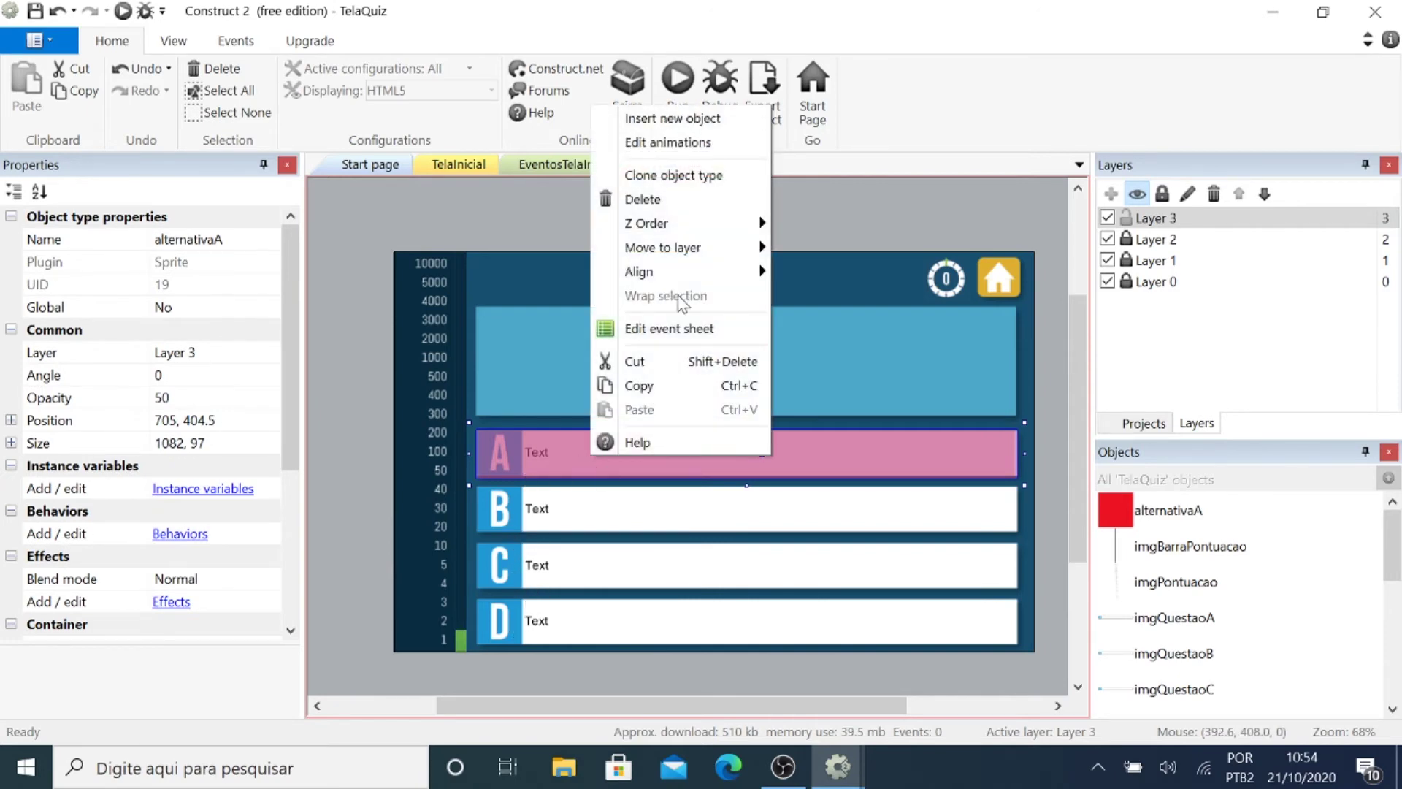
pyautogui.click(674, 181)
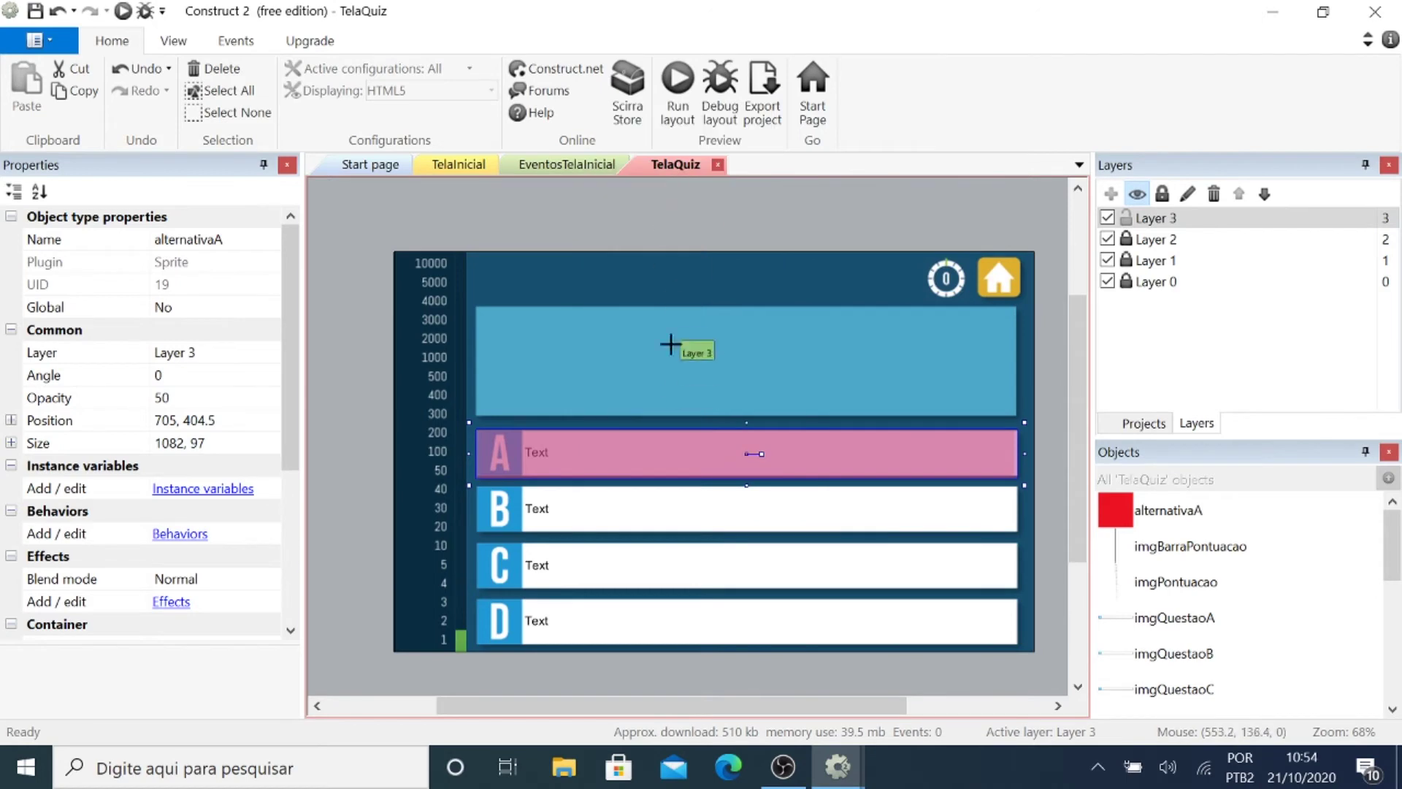
pyautogui.click(574, 531)
pyautogui.moveTo(551, 524); pyautogui.dragTo(531, 541)
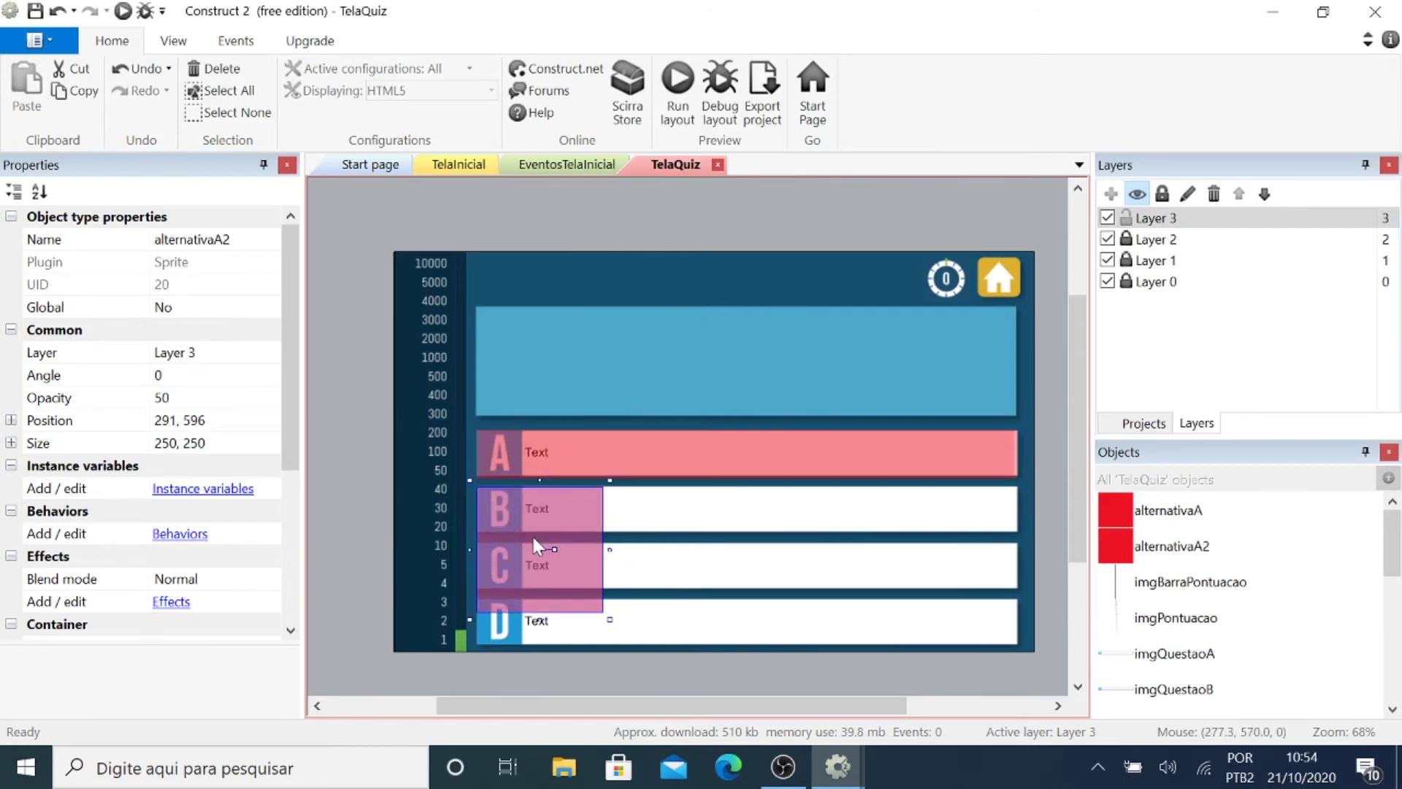
pyautogui.moveTo(537, 621); pyautogui.dragTo(537, 542)
pyautogui.moveTo(606, 512); pyautogui.dragTo(1025, 521)
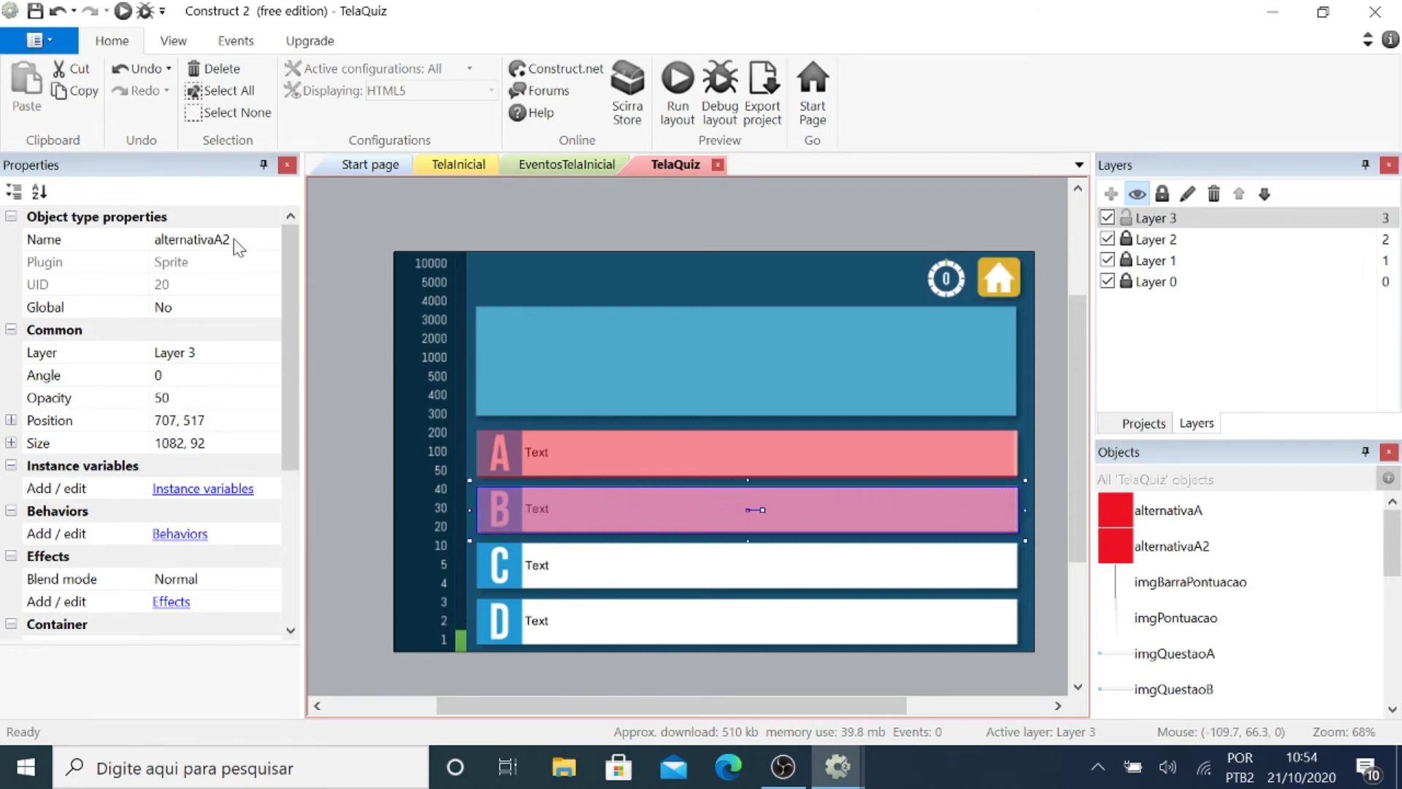
# Rename the sprite covering alternative B as alternativaB.
pyautogui.click(238, 247)
pyautogui.click(238, 247)
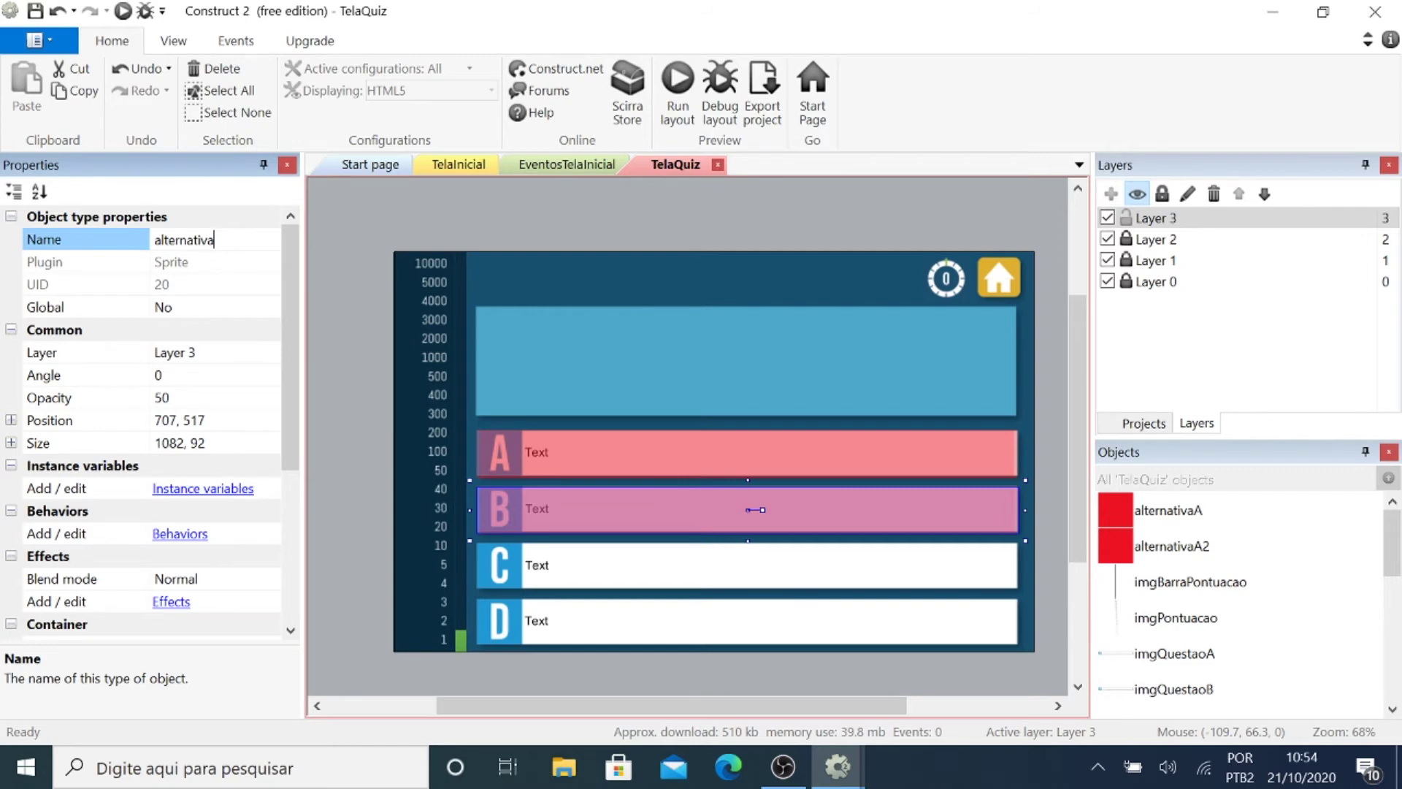
pyautogui.write('B')
pyautogui.press('Return')
# Clone alternativaB and move and resize the copy to cover alternative C's whole bar.
pyautogui.rightClick(515, 515)
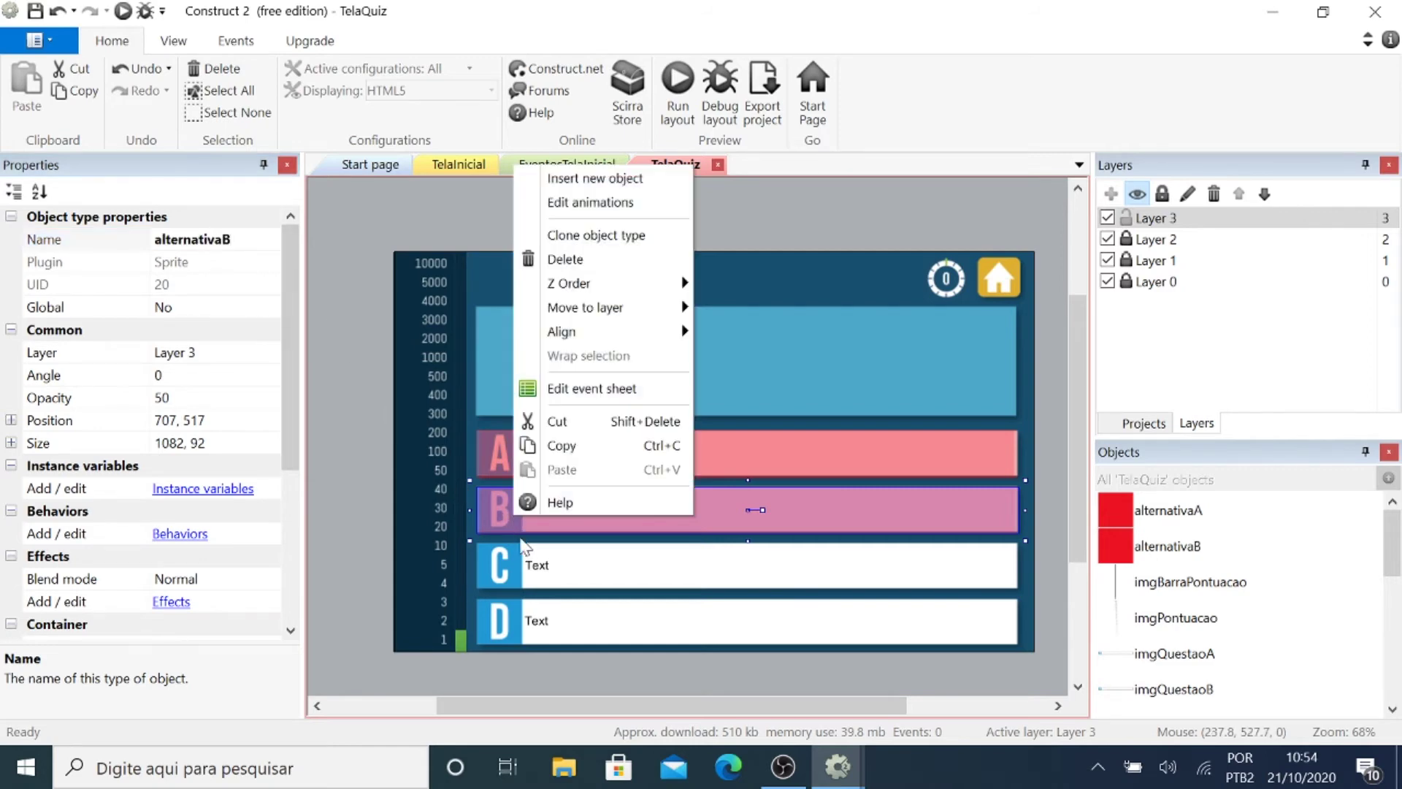
pyautogui.click(596, 234)
pyautogui.click(540, 522)
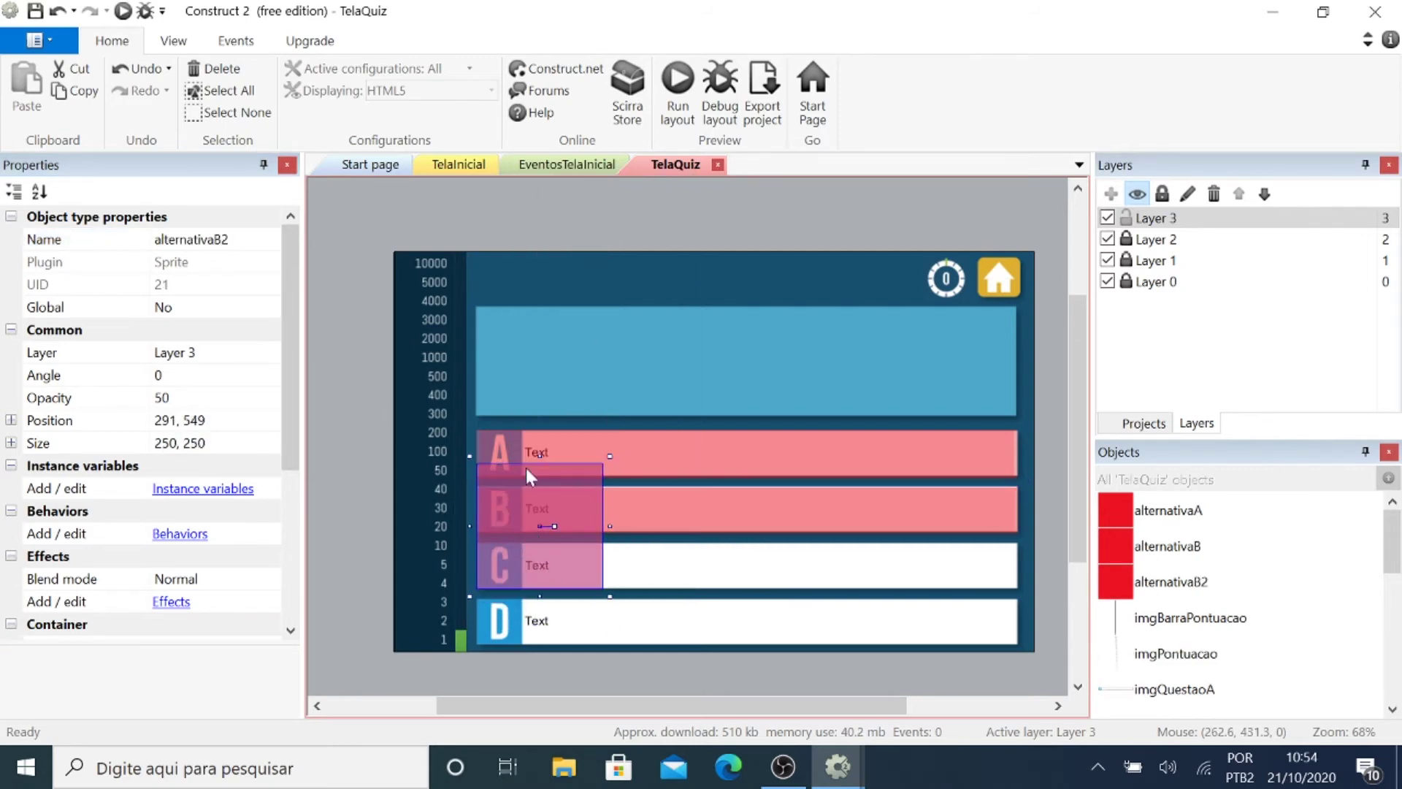
pyautogui.moveTo(526, 467); pyautogui.dragTo(1023, 568)
# Rename the sprite covering alternative C as alternativaC.
pyautogui.click(212, 239)
pyautogui.press('BackSpace')
pyautogui.press('BackSpace')
pyautogui.write('C')
# Clone alternativaC and fit the copy over alternative D's whole bar, about 1081 by 98 at 707.5, 740.
pyautogui.rightClick(522, 575)
pyautogui.click(569, 288)
pyautogui.moveTo(510, 585)
pyautogui.mouseDown()
pyautogui.moveTo(541, 621)
pyautogui.moveTo(1025, 621)
pyautogui.mouseUp()
# Rename the sprite covering alternative D as alternativaD.
pyautogui.click(212, 239)
pyautogui.write('D')
pyautogui.press('Return')
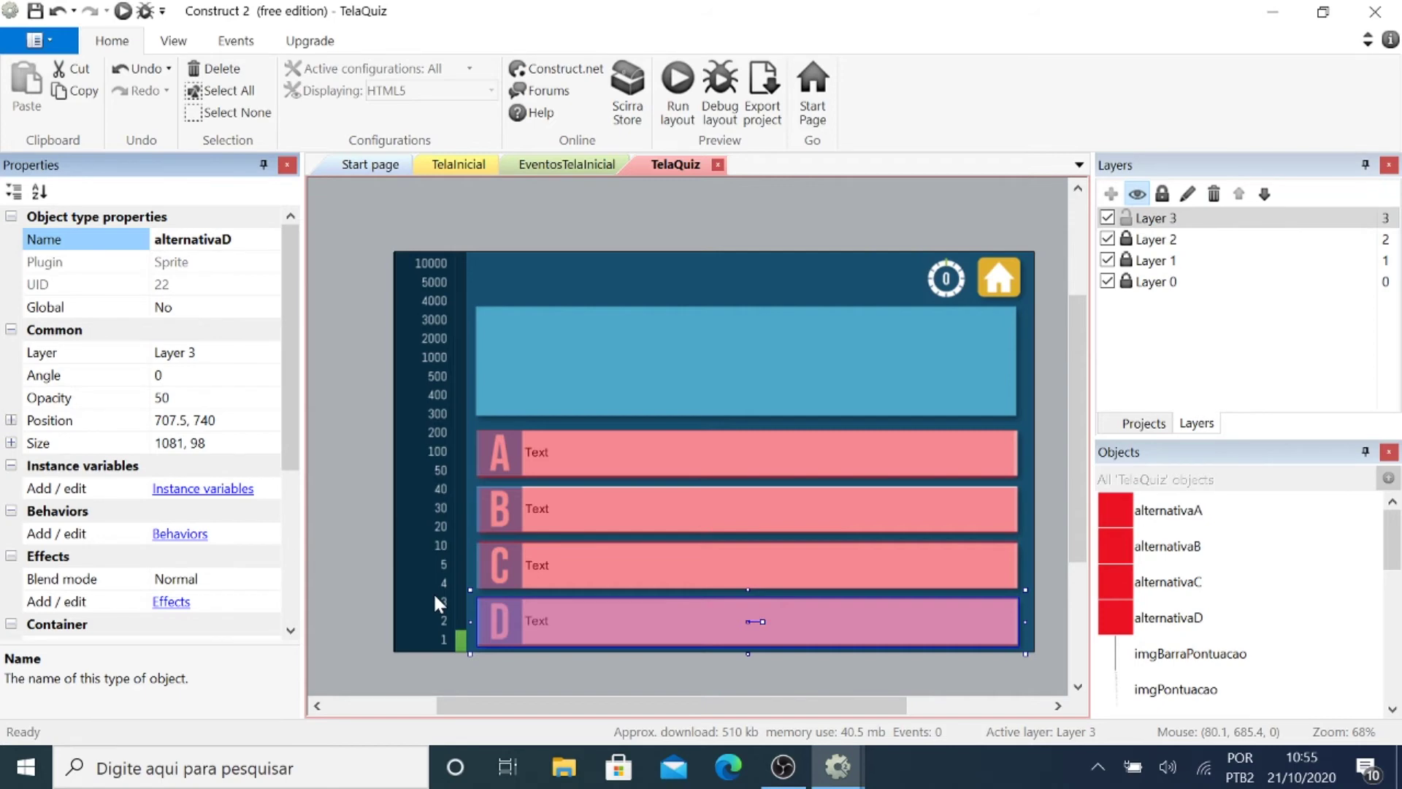
# Lock Layer 3 of the TelaQuiz layout.
pyautogui.click(1134, 222)
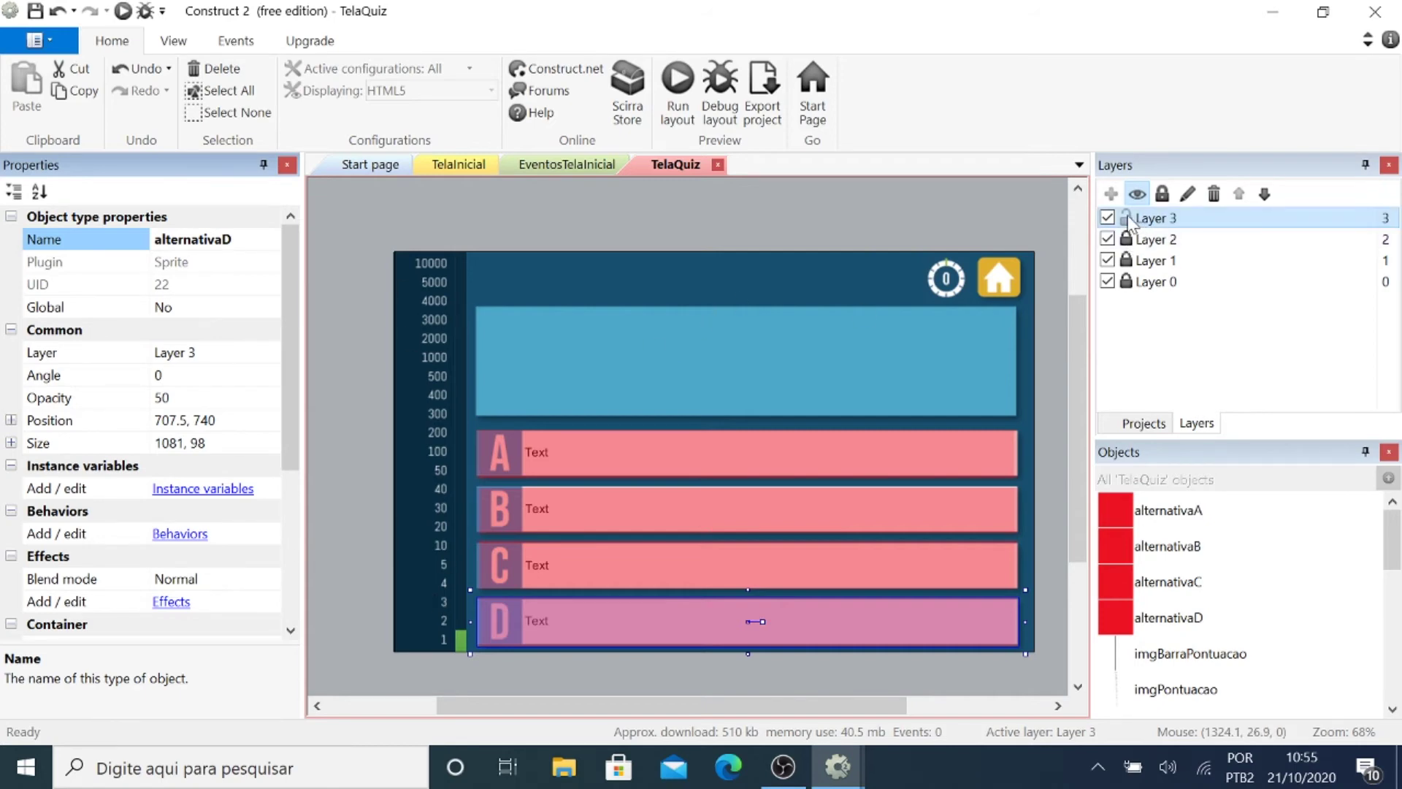
pyautogui.click(1127, 219)
pyautogui.click(725, 441)
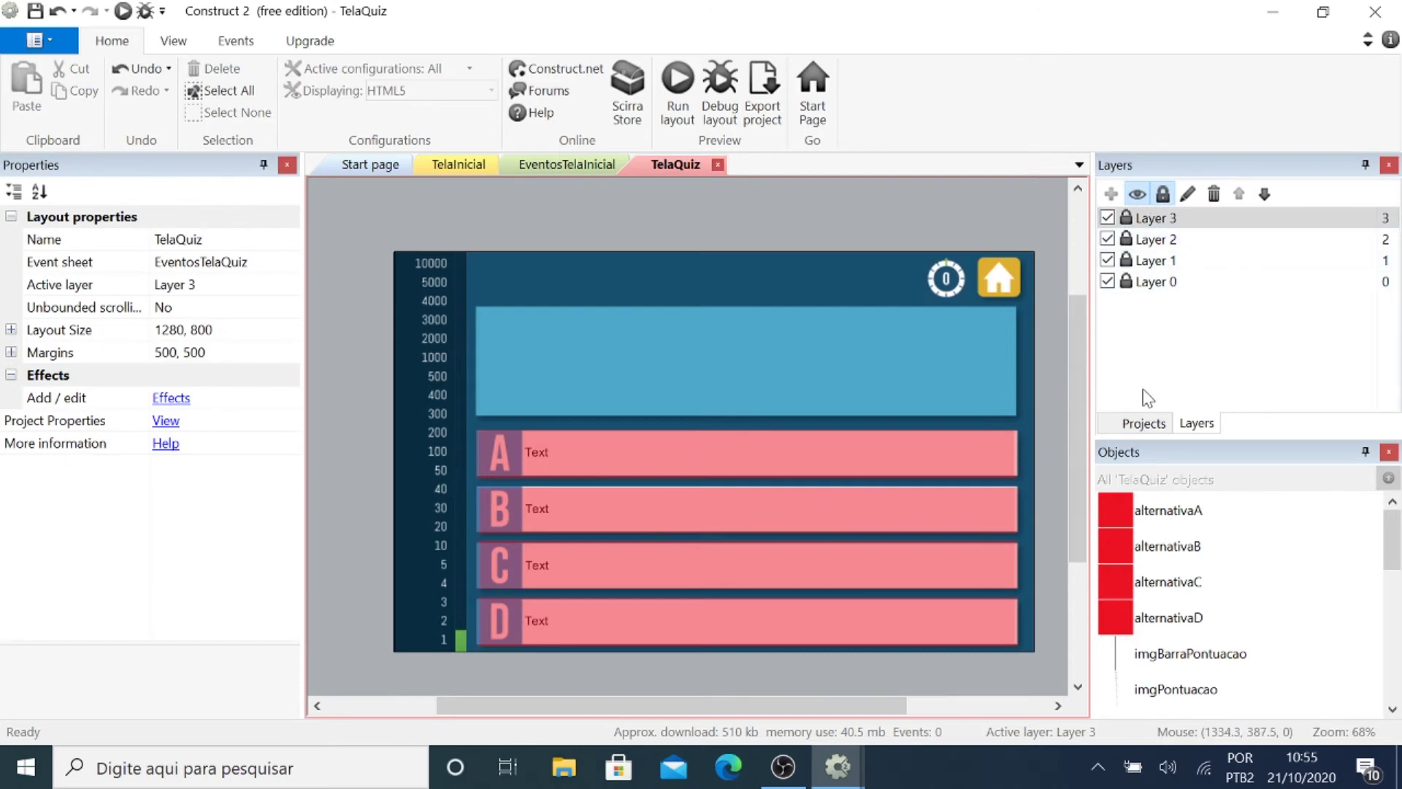
# Add a new layout together with its own event sheet and name the layout TelaPontuacao.
pyautogui.click(1143, 425)
pyautogui.click(1180, 211)
pyautogui.rightClick(1179, 211)
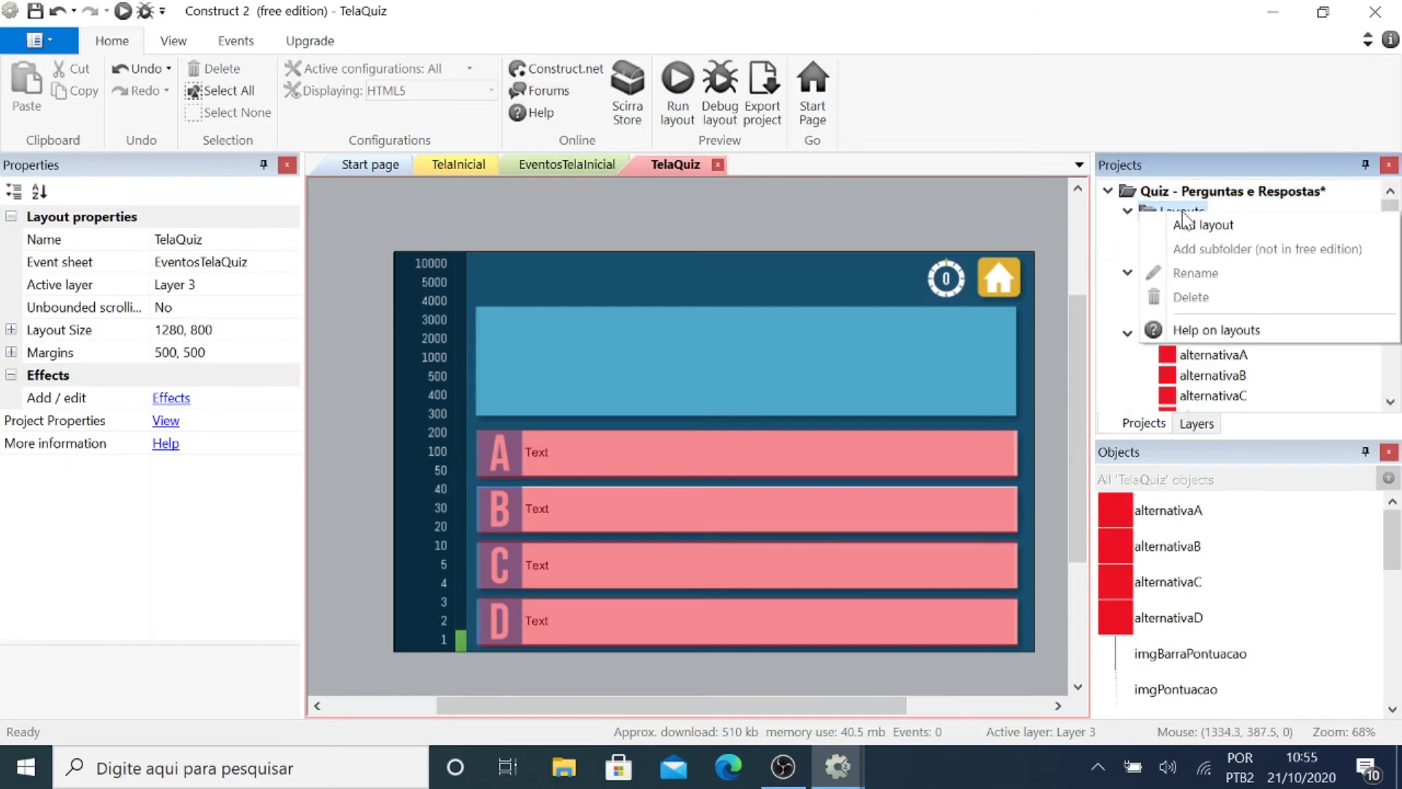
pyautogui.click(1200, 227)
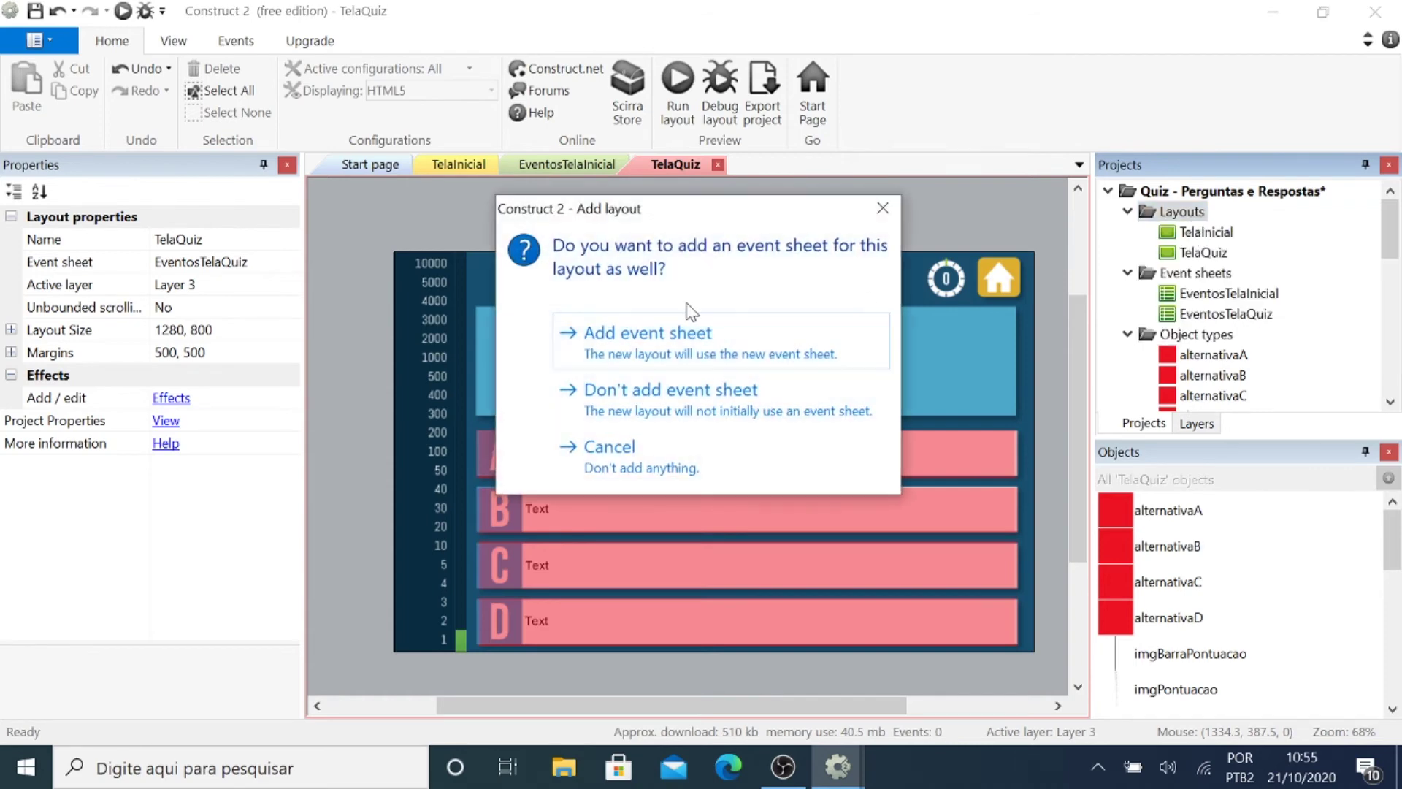
pyautogui.click(647, 344)
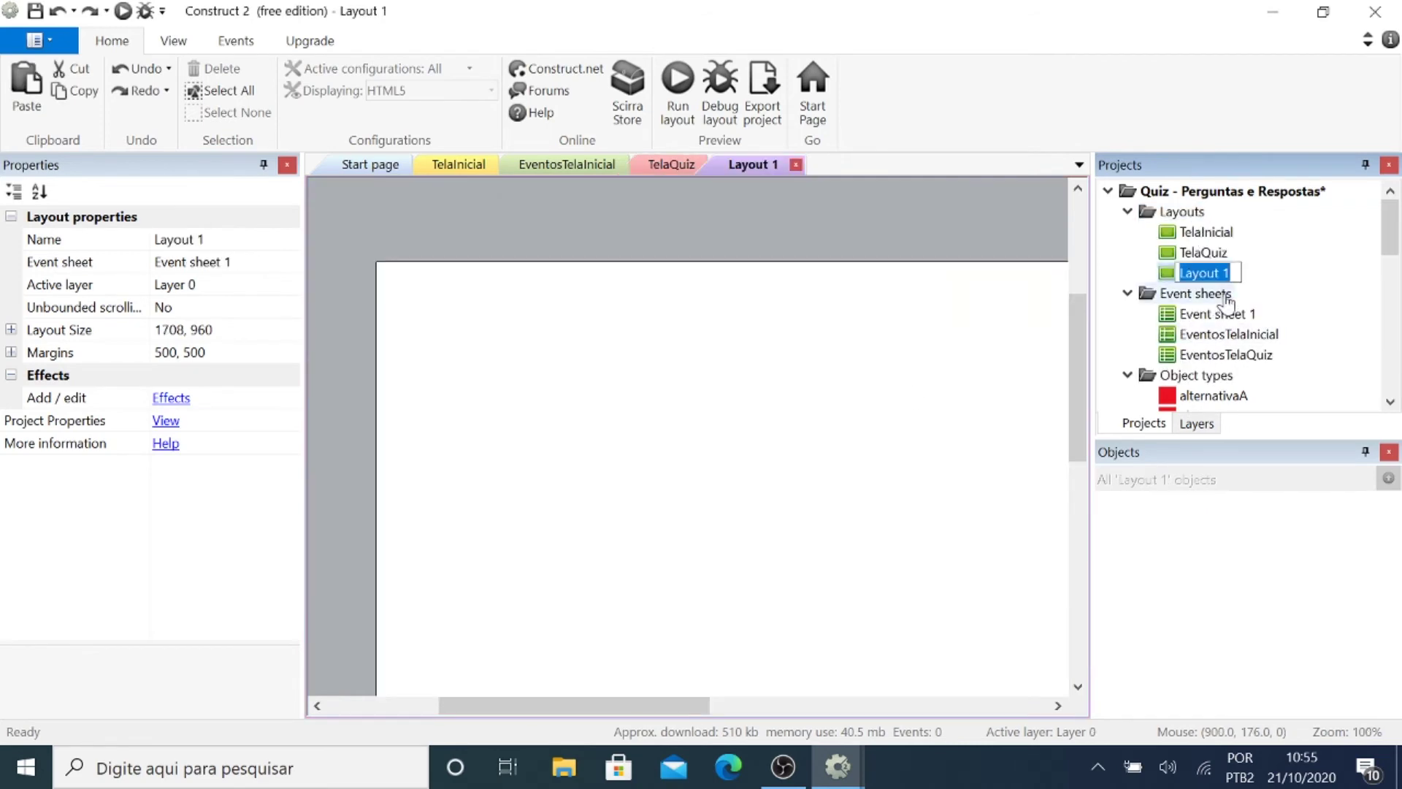
pyautogui.write('TelaPontuacao')
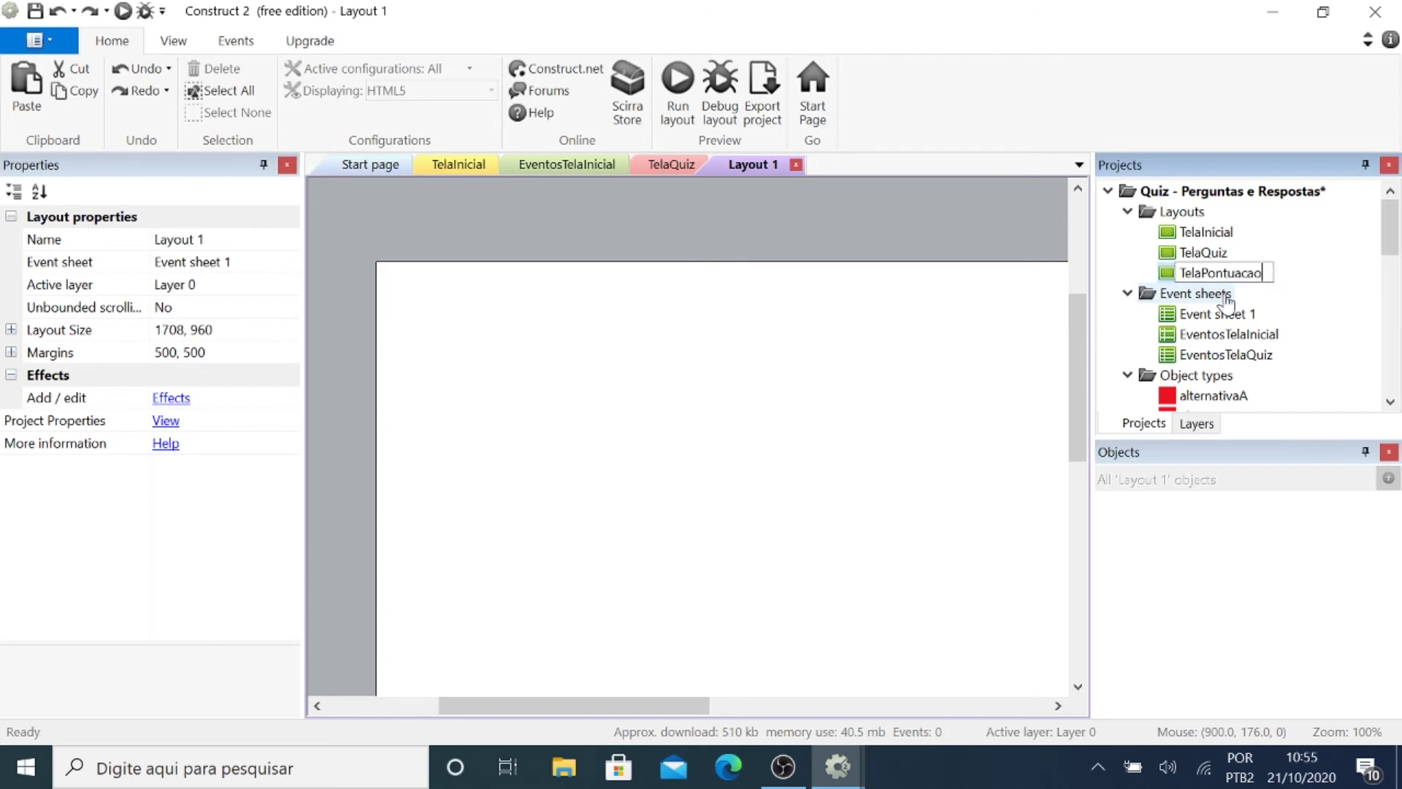
pyautogui.press('Return')
# Rename the new event sheet as EventosTelaPontuacao.
pyautogui.rightClick(1185, 312)
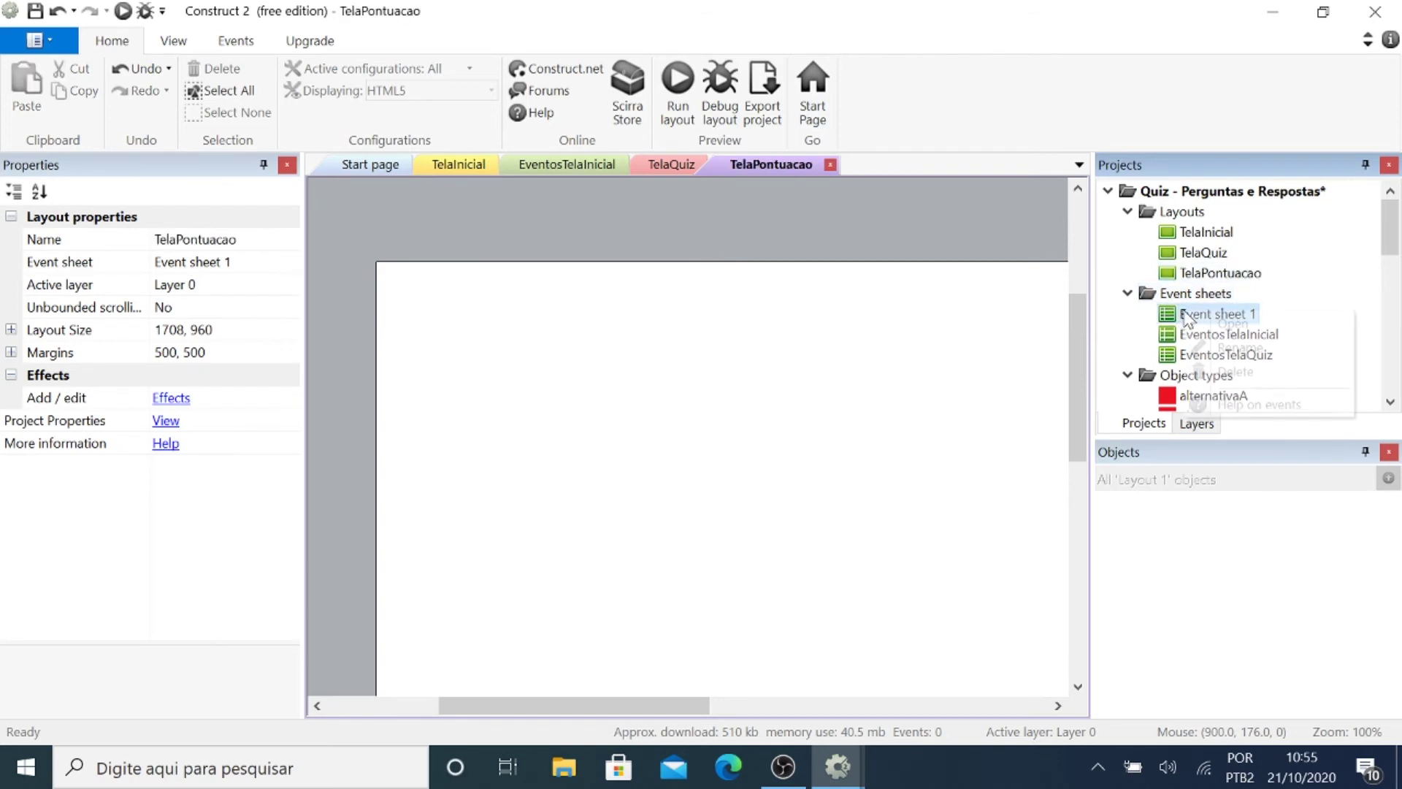
pyautogui.click(1240, 348)
pyautogui.write('EventosTelaPontuacao')
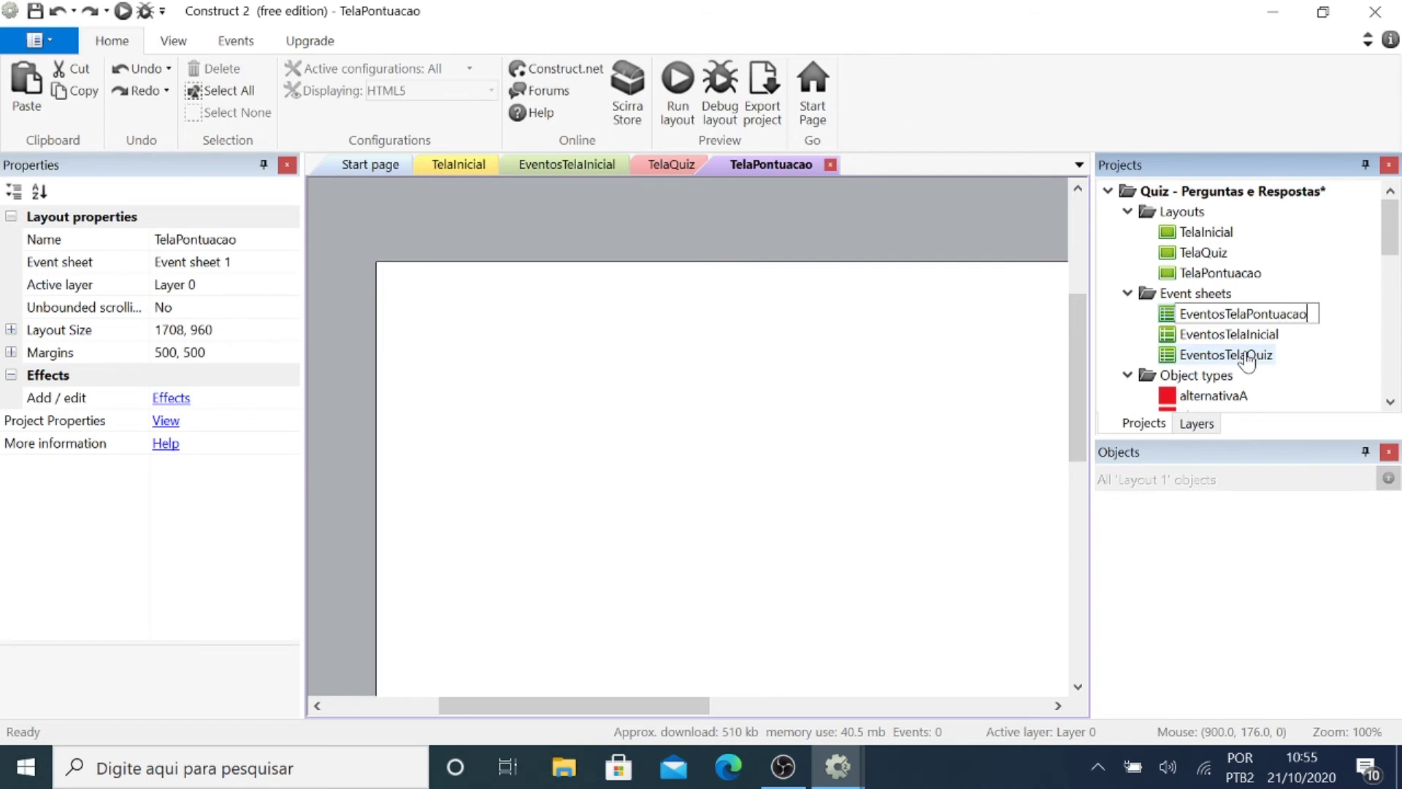
pyautogui.press('Return')
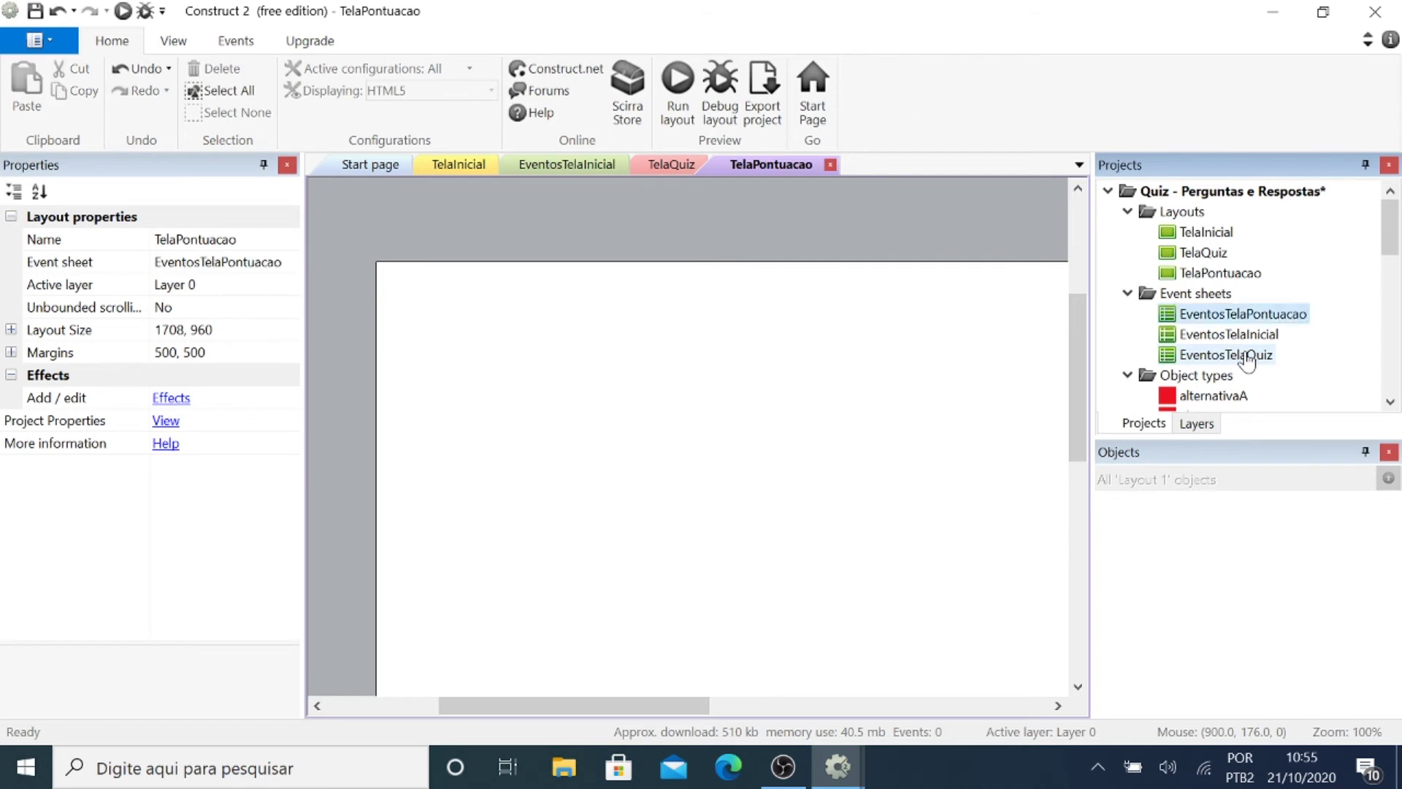
# Set the TelaPontuacao layout size to 1280, 800.
pyautogui.click(620, 435)
pyautogui.keyDown('ctrl'); pyautogui.scroll(-6, 621, 434); pyautogui.keyUp('ctrl')
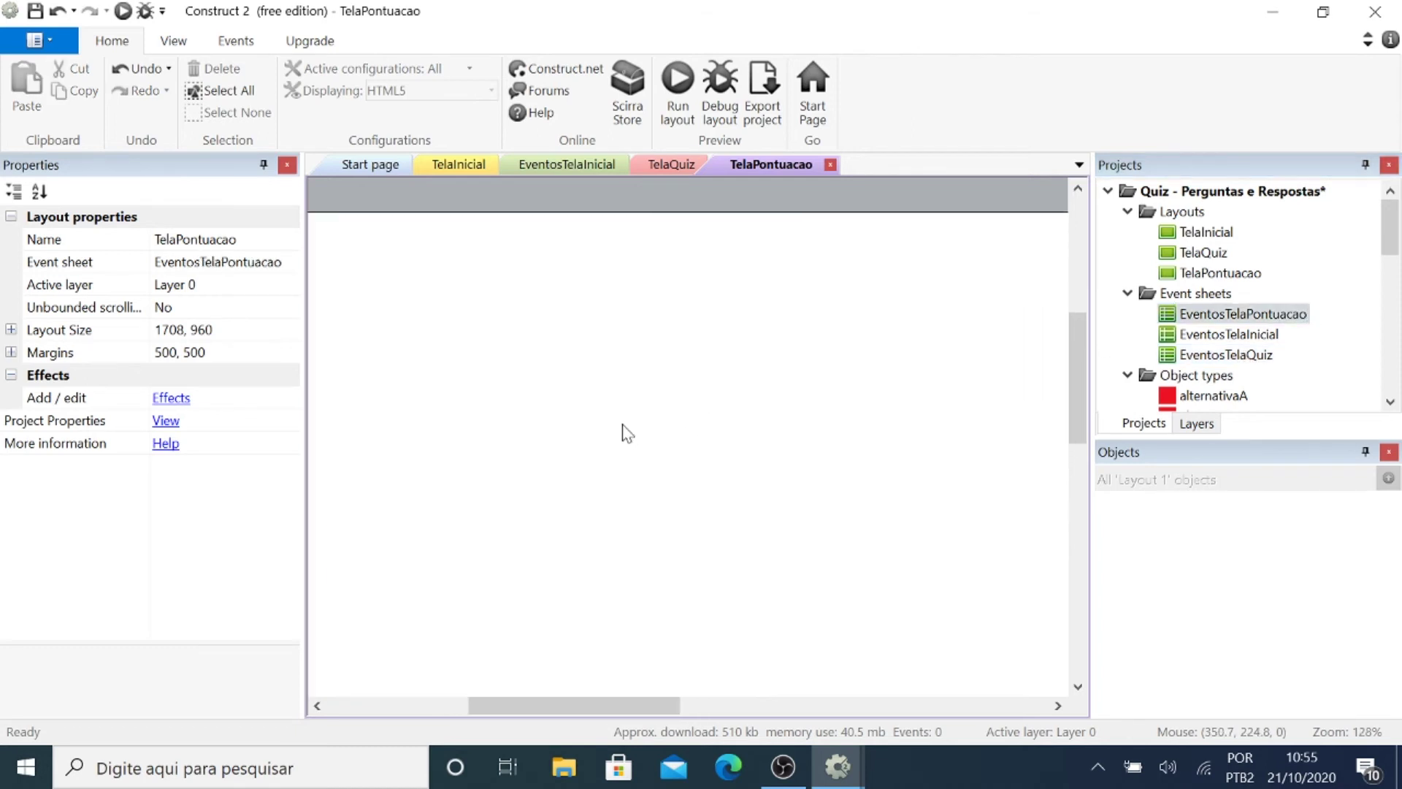
pyautogui.keyDown('ctrl'); pyautogui.scroll(2, 782, 559); pyautogui.keyUp('ctrl')
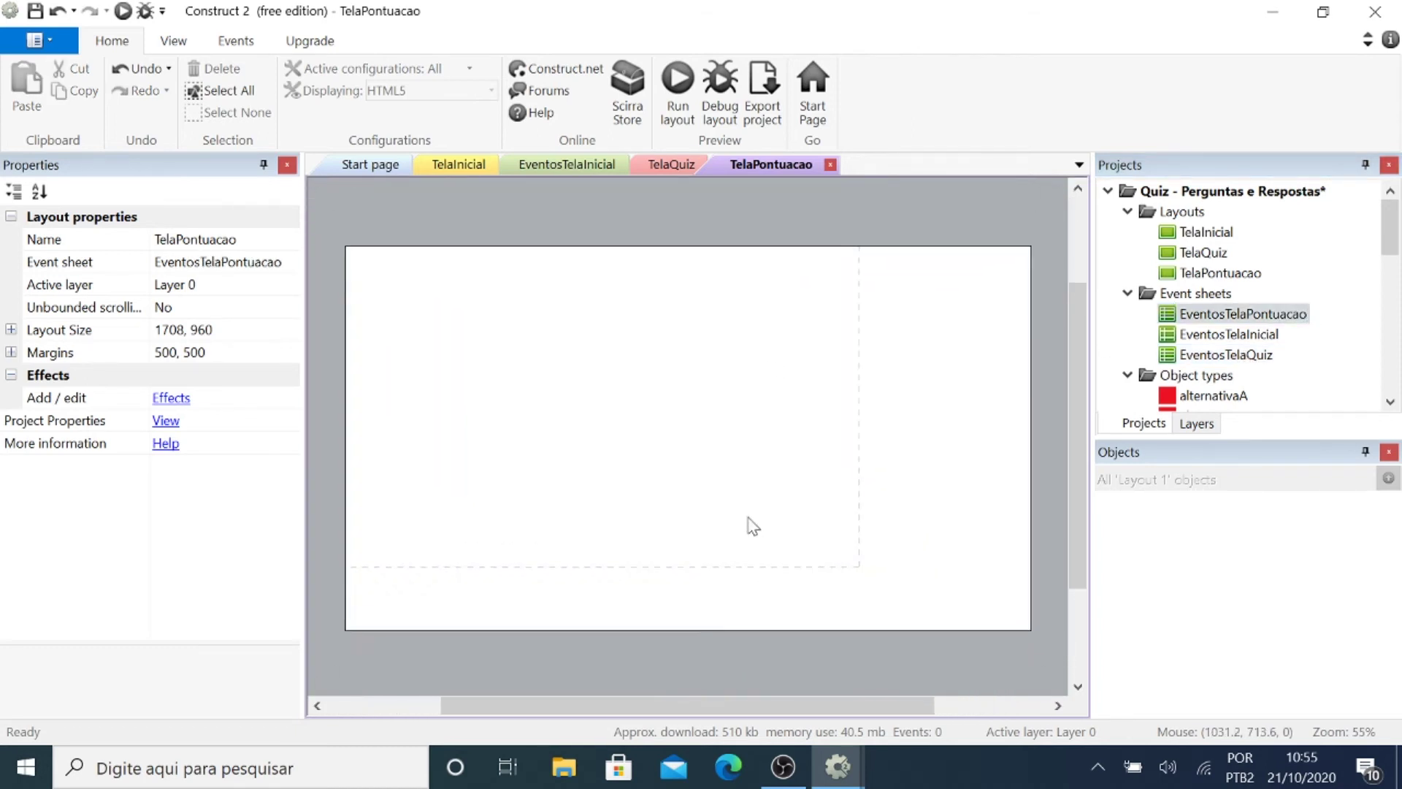
pyautogui.click(250, 336)
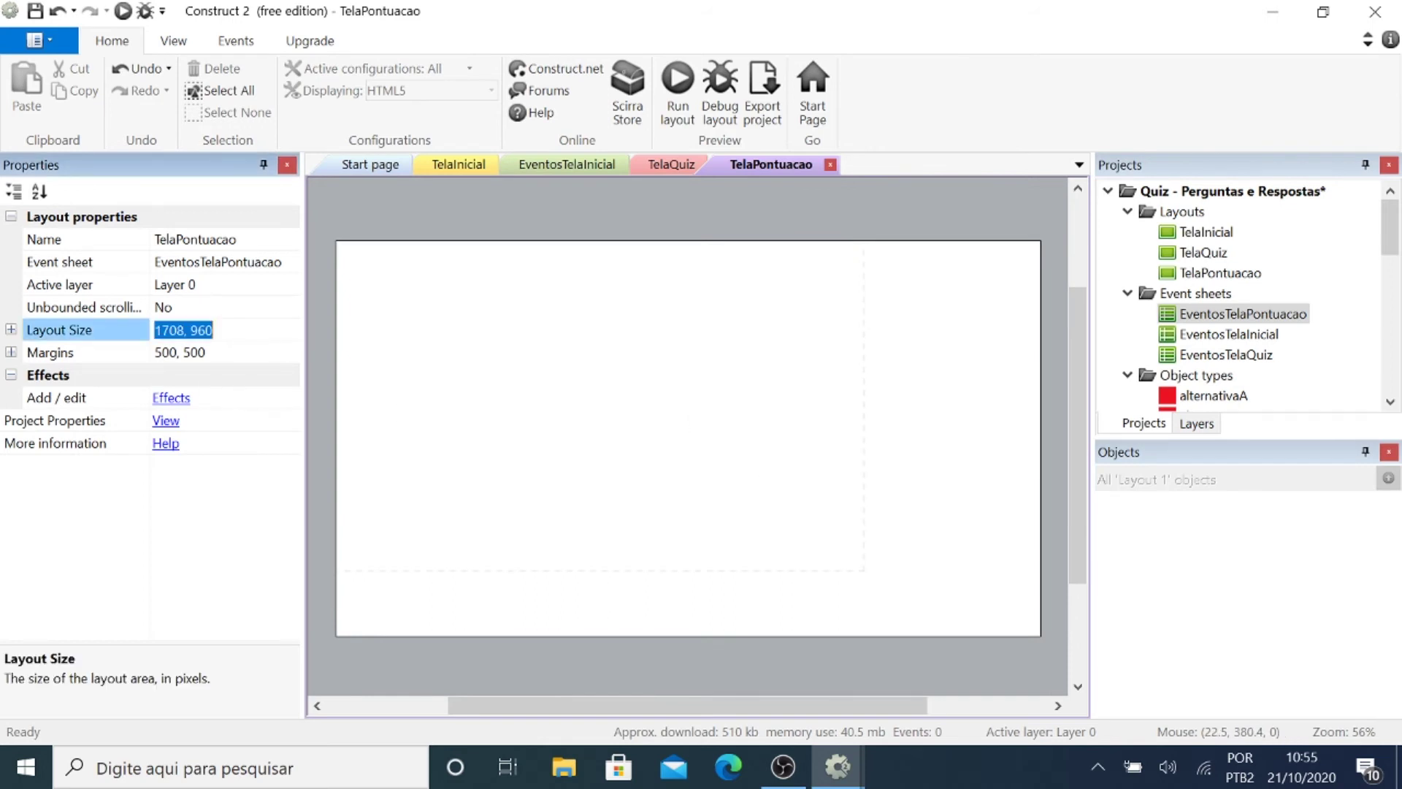
pyautogui.write('1280,800')
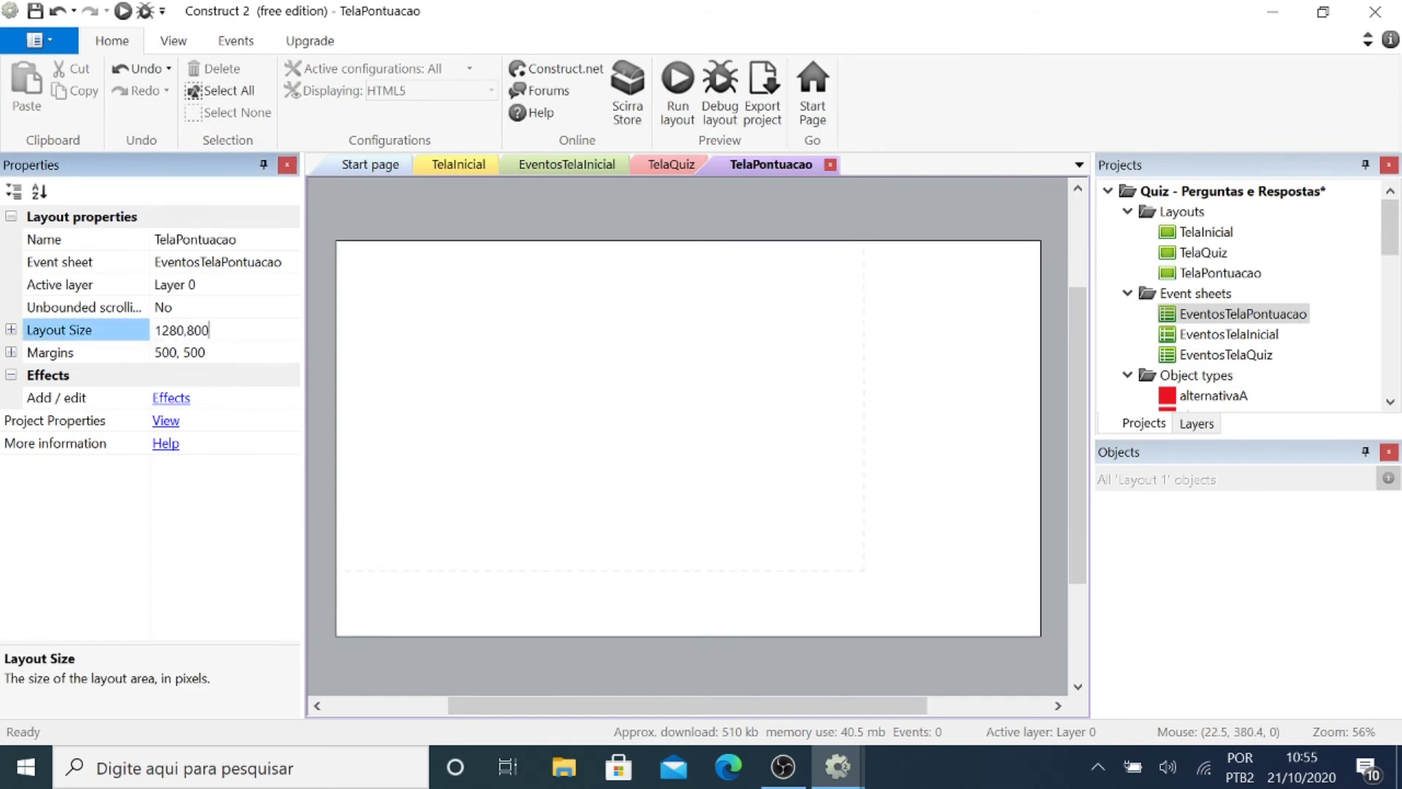
pyautogui.press('Return')
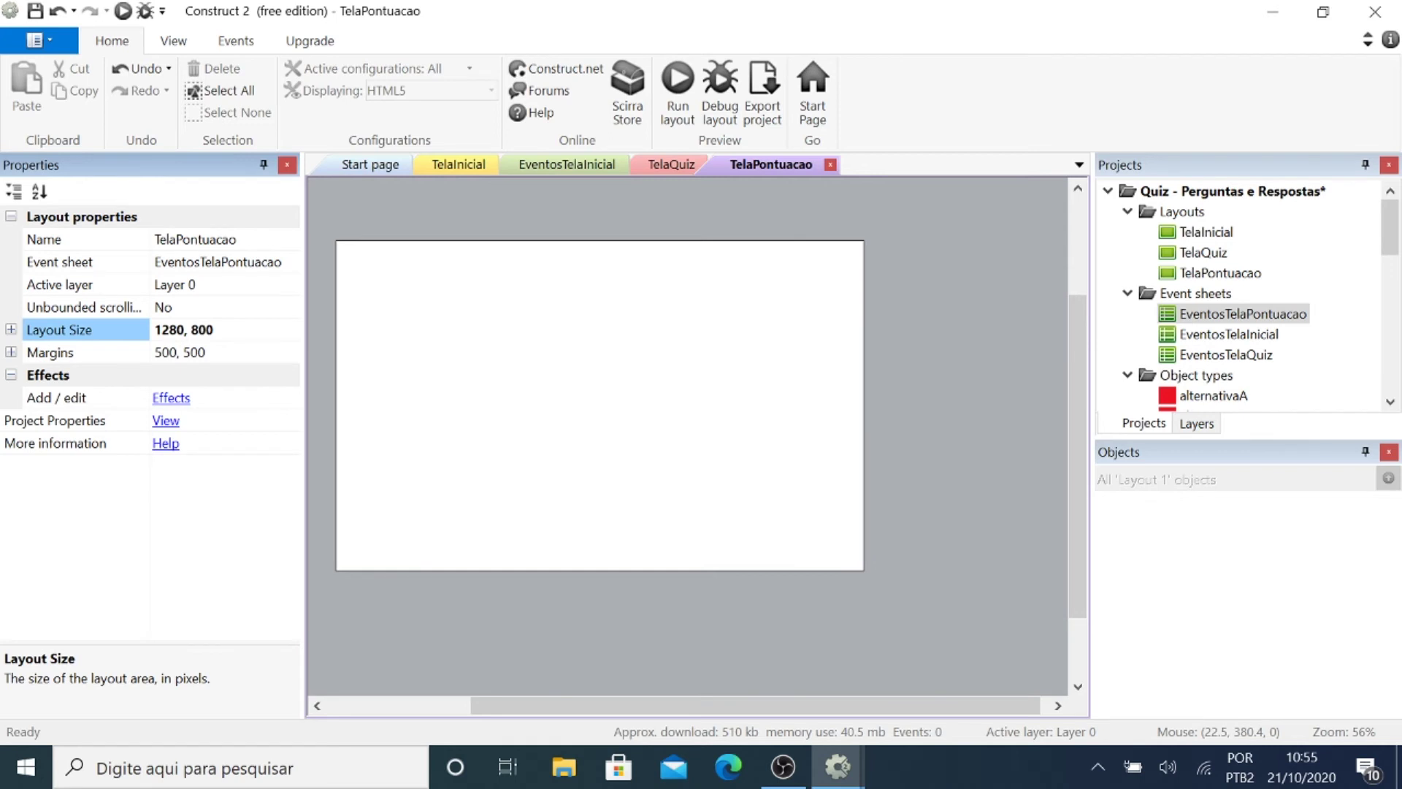
# Insert a Tiled Background object in the upper left area of the TelaPontuacao layout.
pyautogui.keyDown('ctrl'); pyautogui.scroll(1, 320, 229); pyautogui.keyUp('ctrl')
pyautogui.moveTo(616, 706); pyautogui.dragTo(531, 706)
pyautogui.scroll(-1, 464, 384)
pyautogui.scroll(2, 460, 326)
pyautogui.rightClick(436, 296)
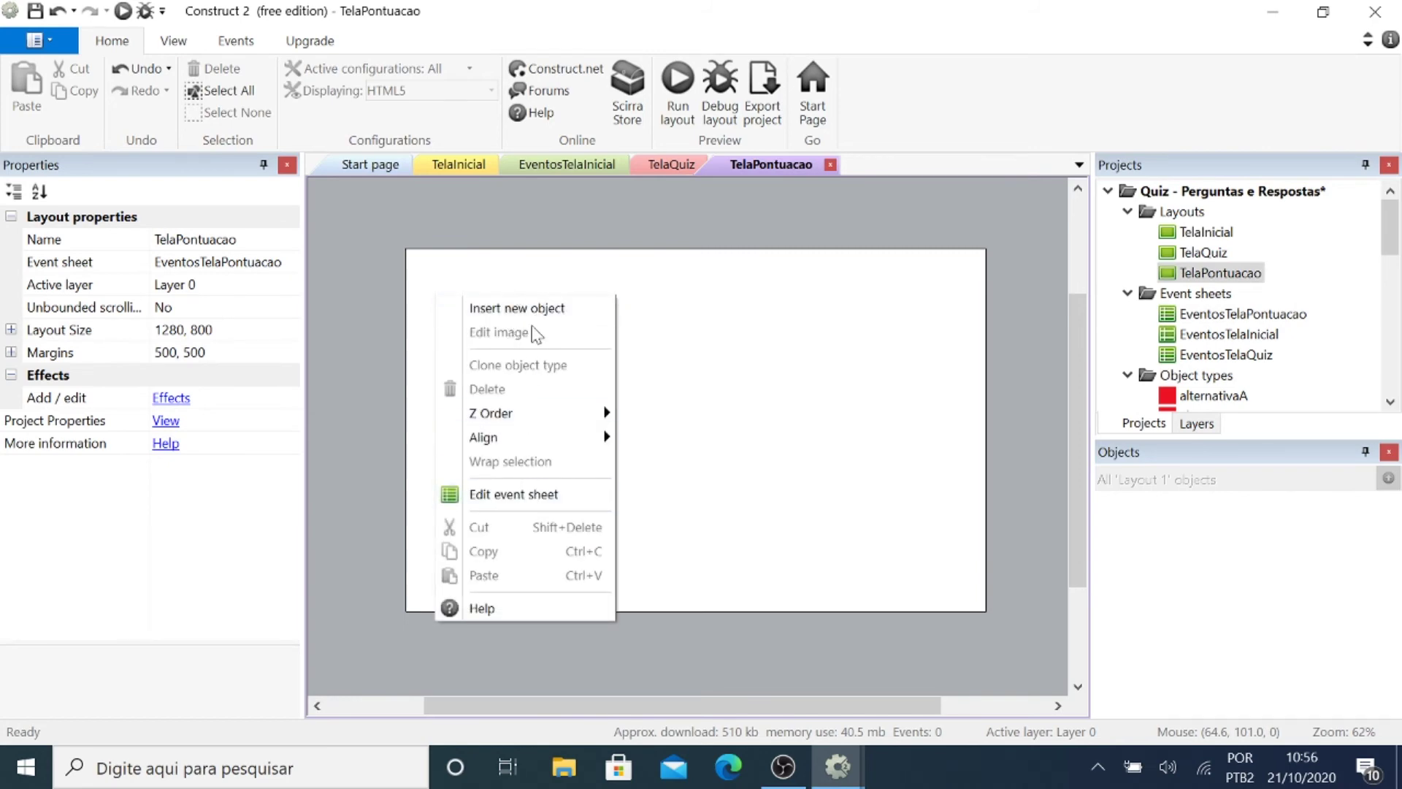
pyautogui.click(516, 308)
pyautogui.doubleClick(929, 406)
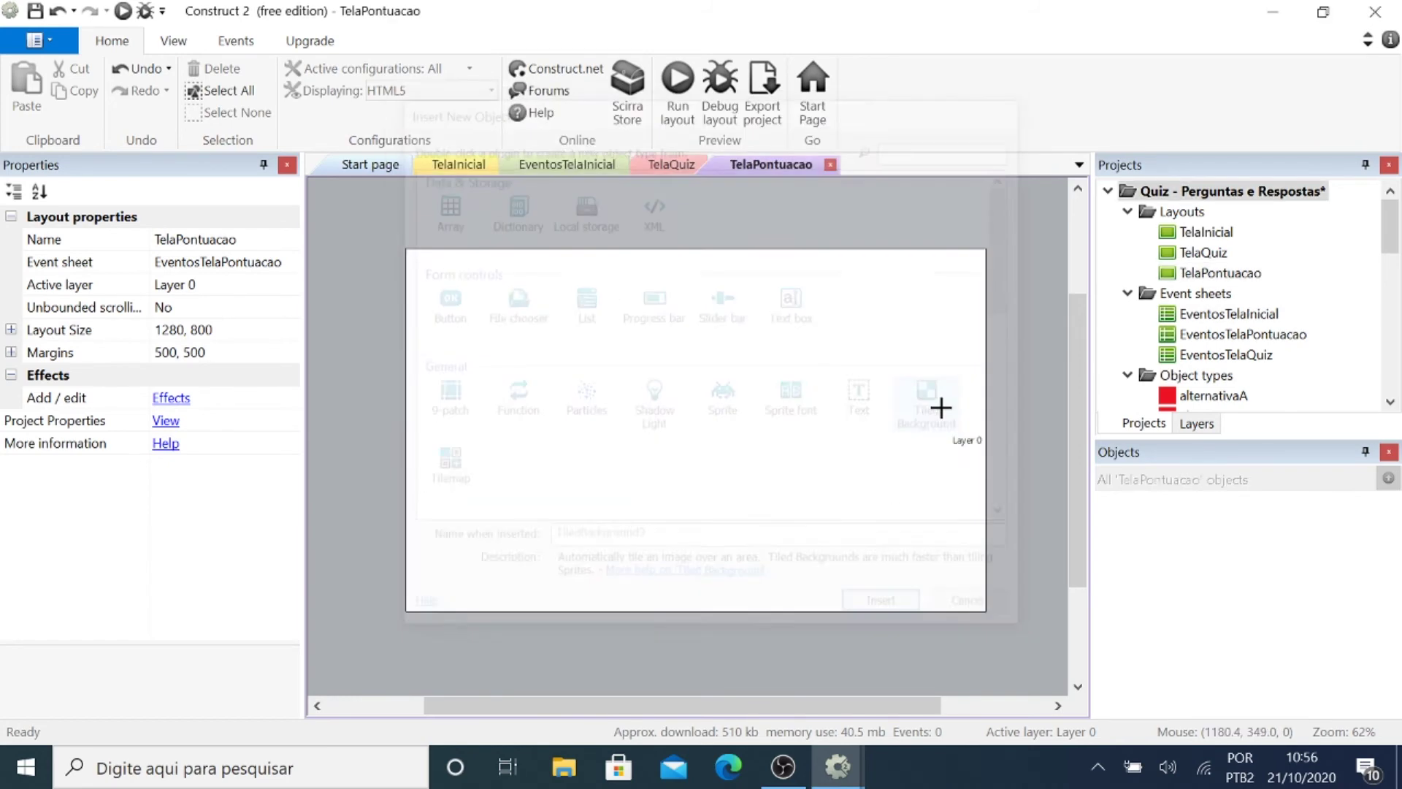
pyautogui.click(484, 329)
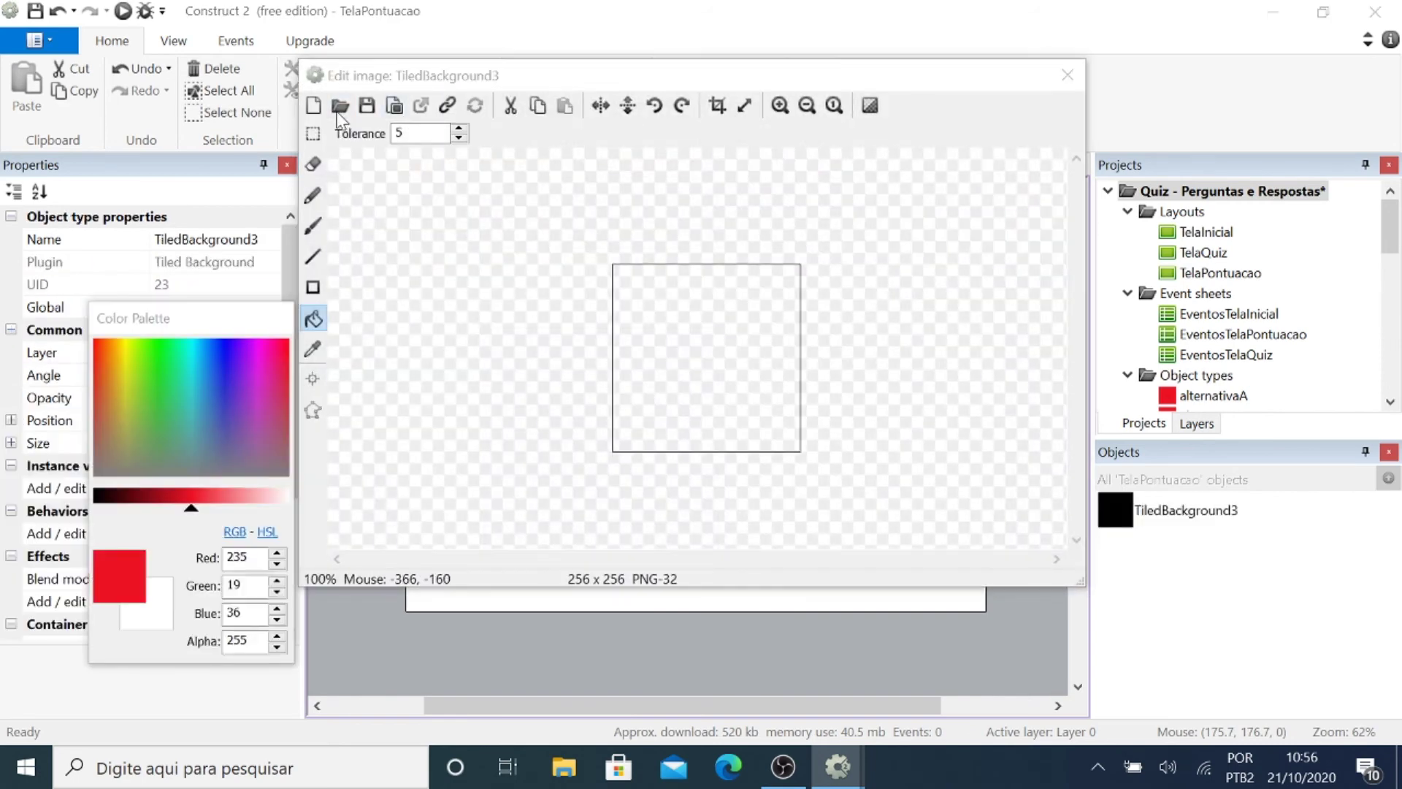
# Load the fundoPontuacao image into the tiled background and close the image editor.
pyautogui.click(340, 106)
pyautogui.moveTo(1031, 167); pyautogui.dragTo(1030, 277)
pyautogui.click(582, 295)
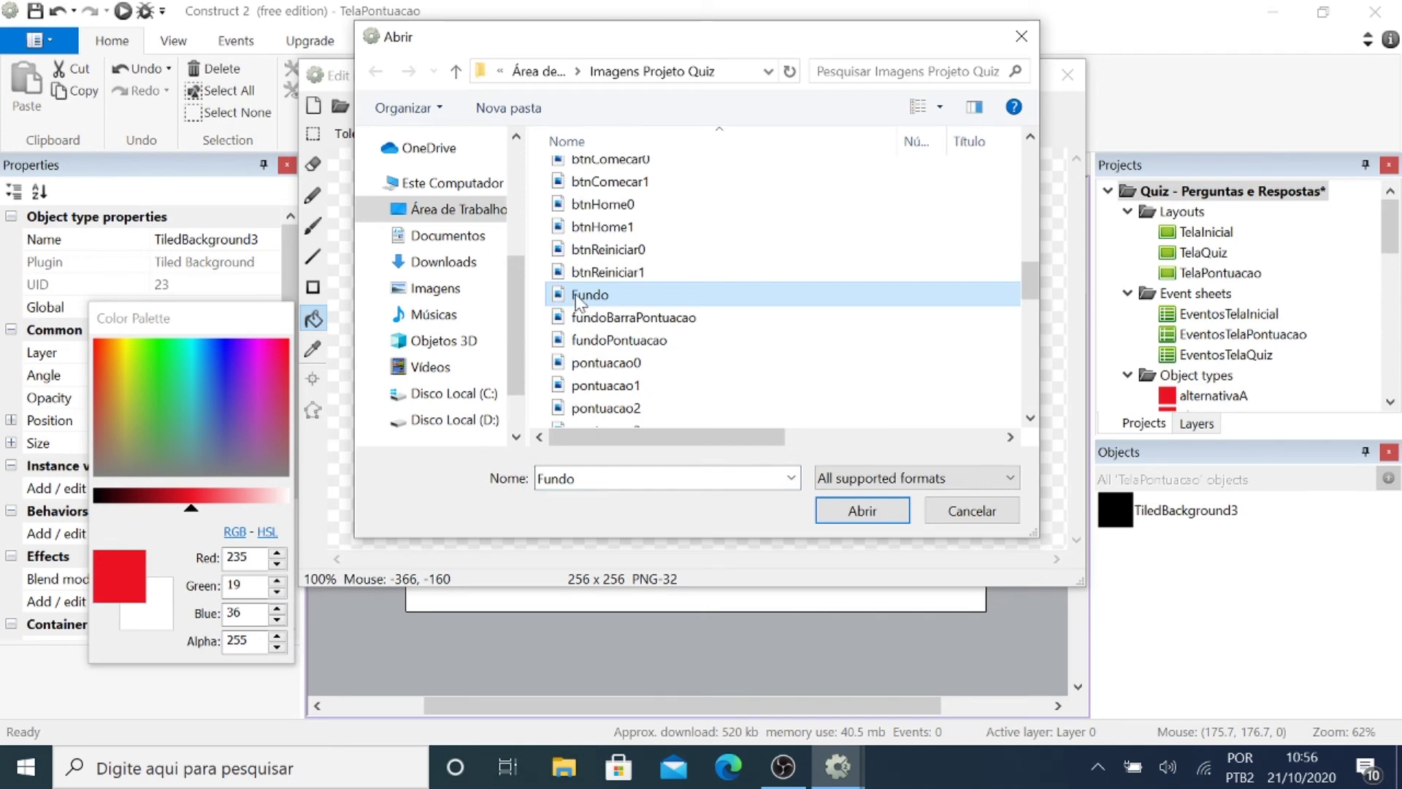
pyautogui.click(657, 343)
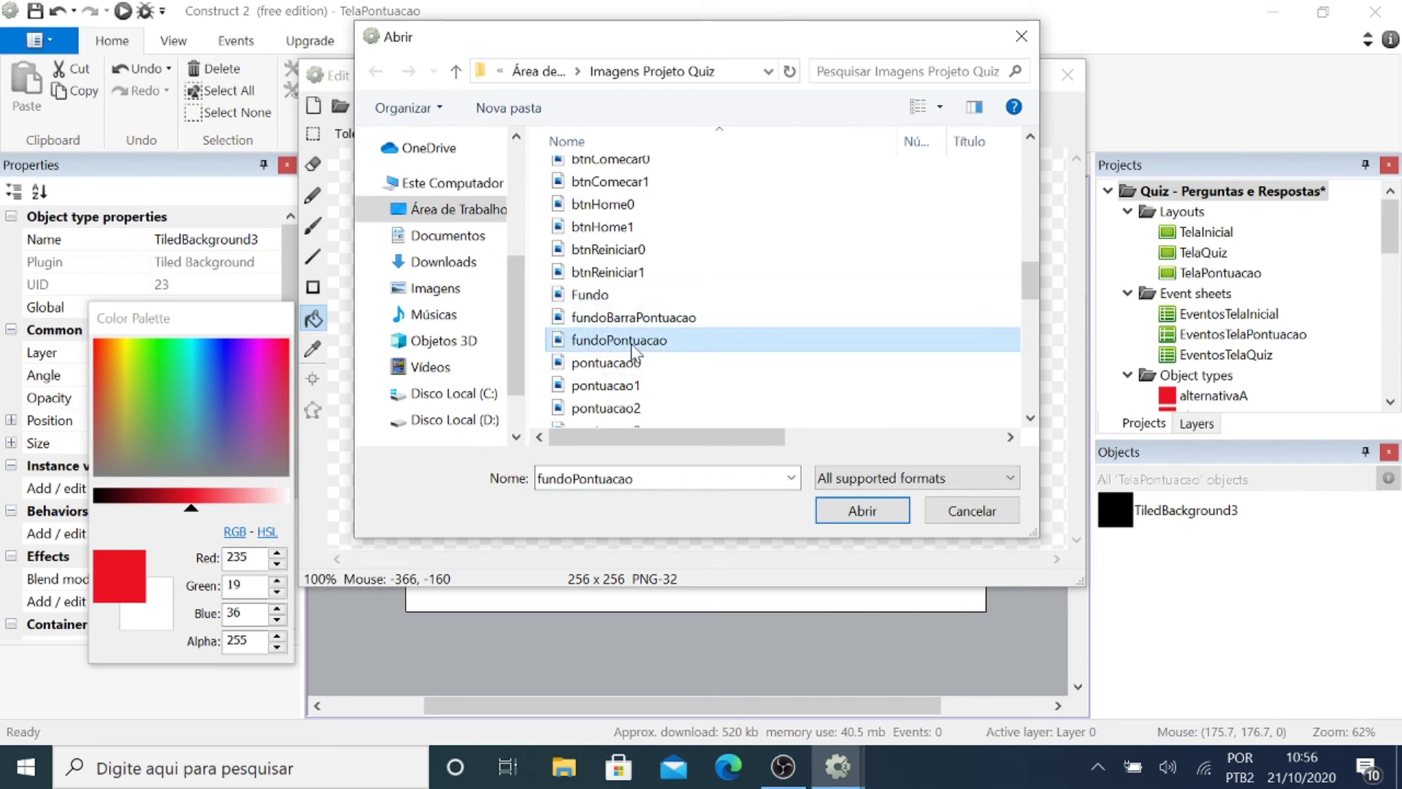
pyautogui.click(894, 513)
pyautogui.click(1069, 76)
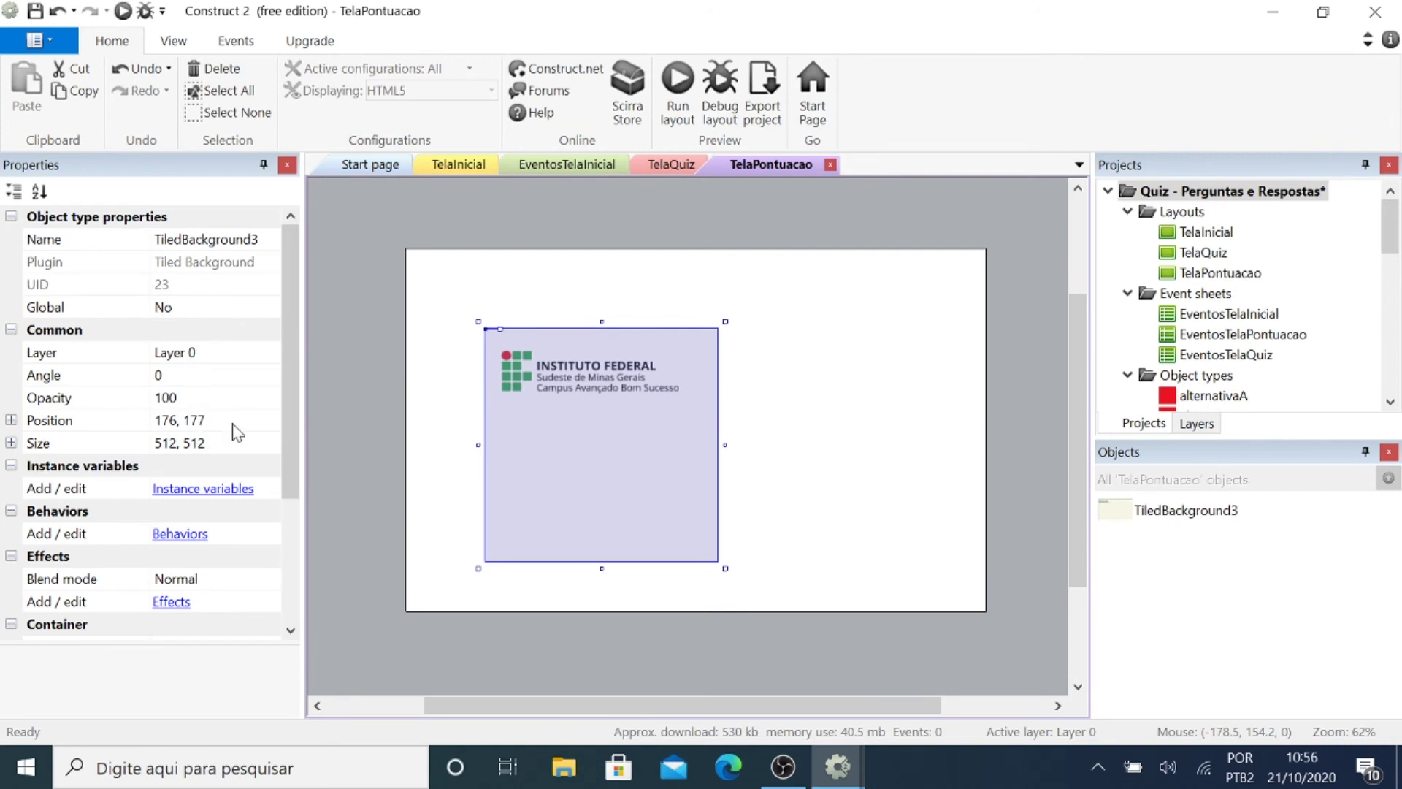
# Set the tiled background's position to 0, 0 and its size to 1280, 800.
pyautogui.click(233, 424)
pyautogui.write('0,0')
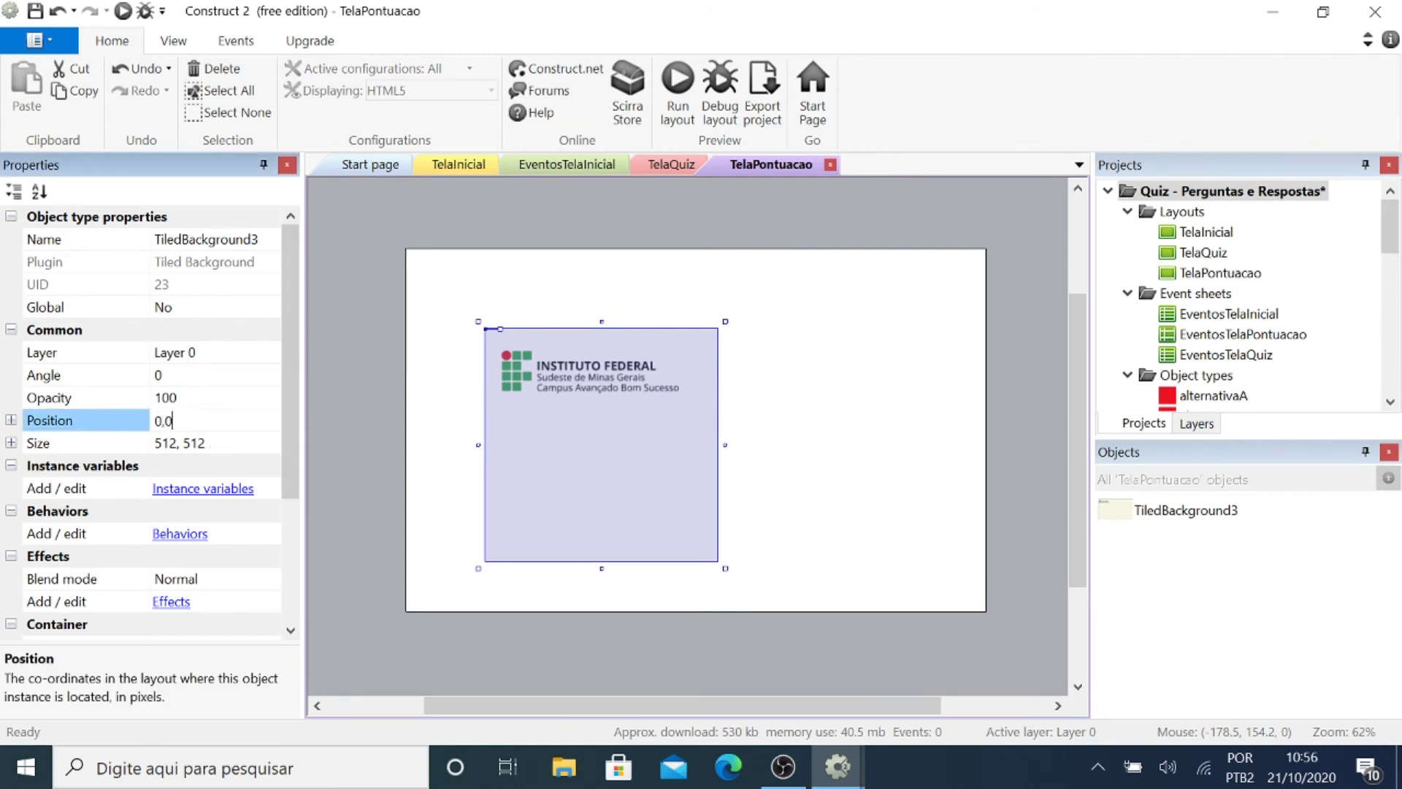
pyautogui.press('Tab')
pyautogui.write('1')
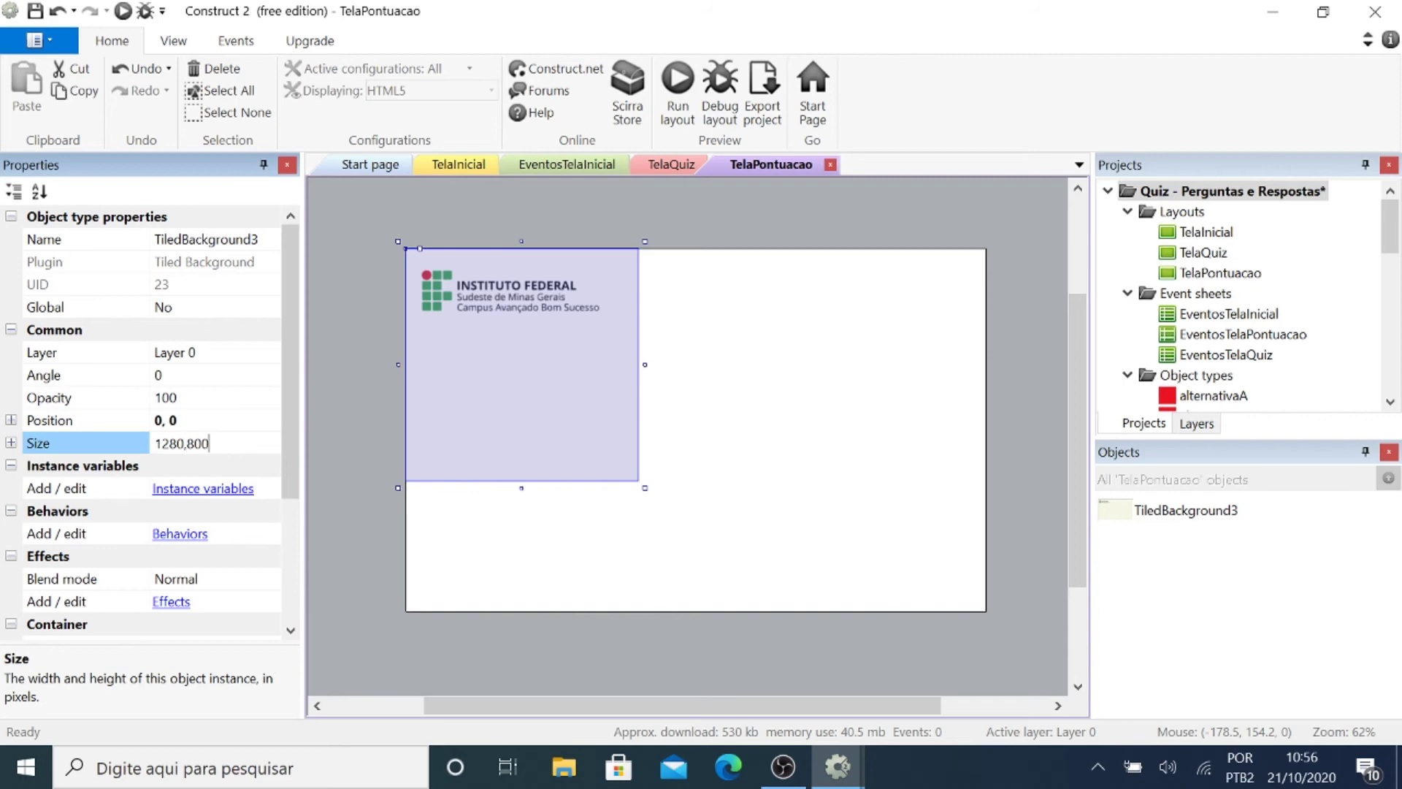
pyautogui.press('Return')
pyautogui.click(369, 309)
# Insert a Sprite object on the TelaPontuacao layout.
pyautogui.rightClick(359, 289)
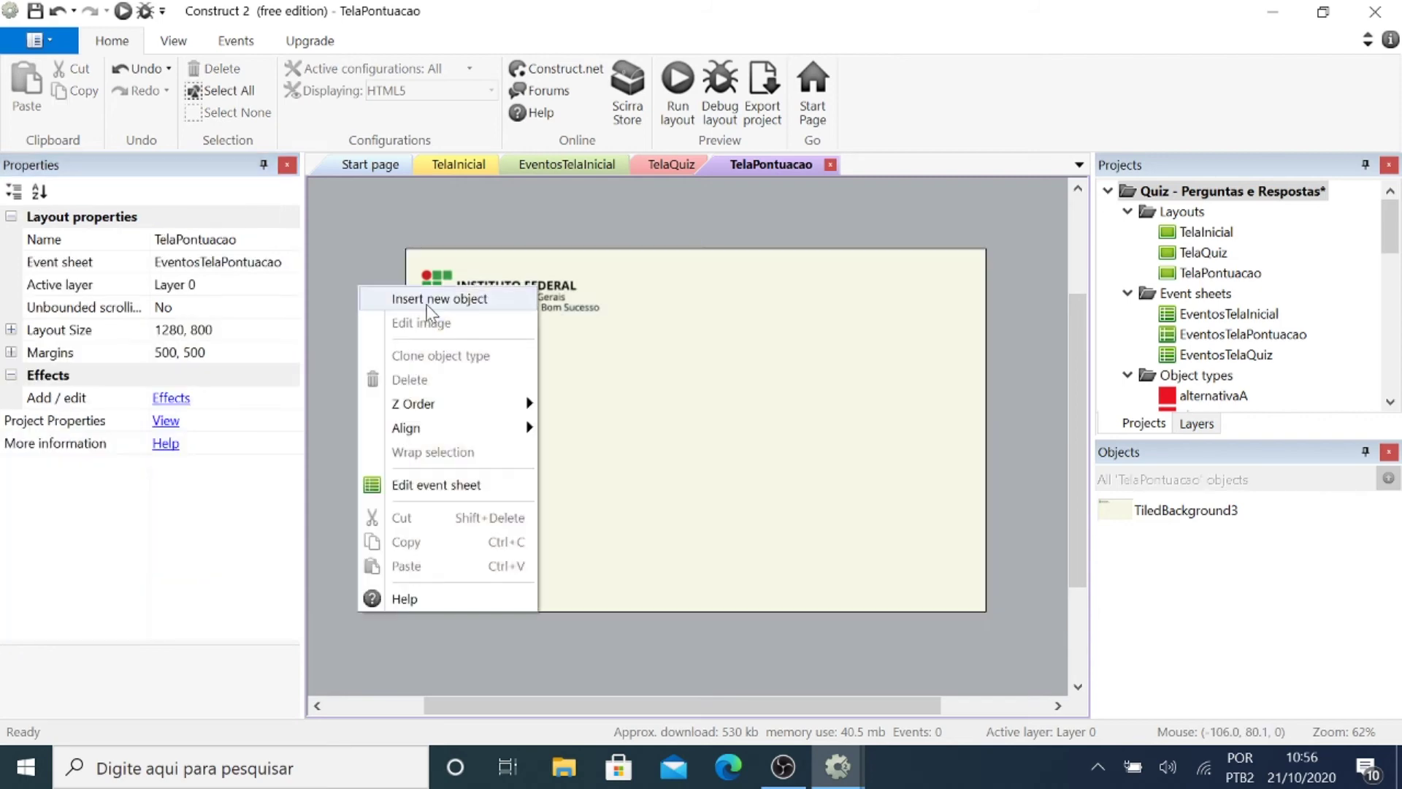
pyautogui.click(450, 304)
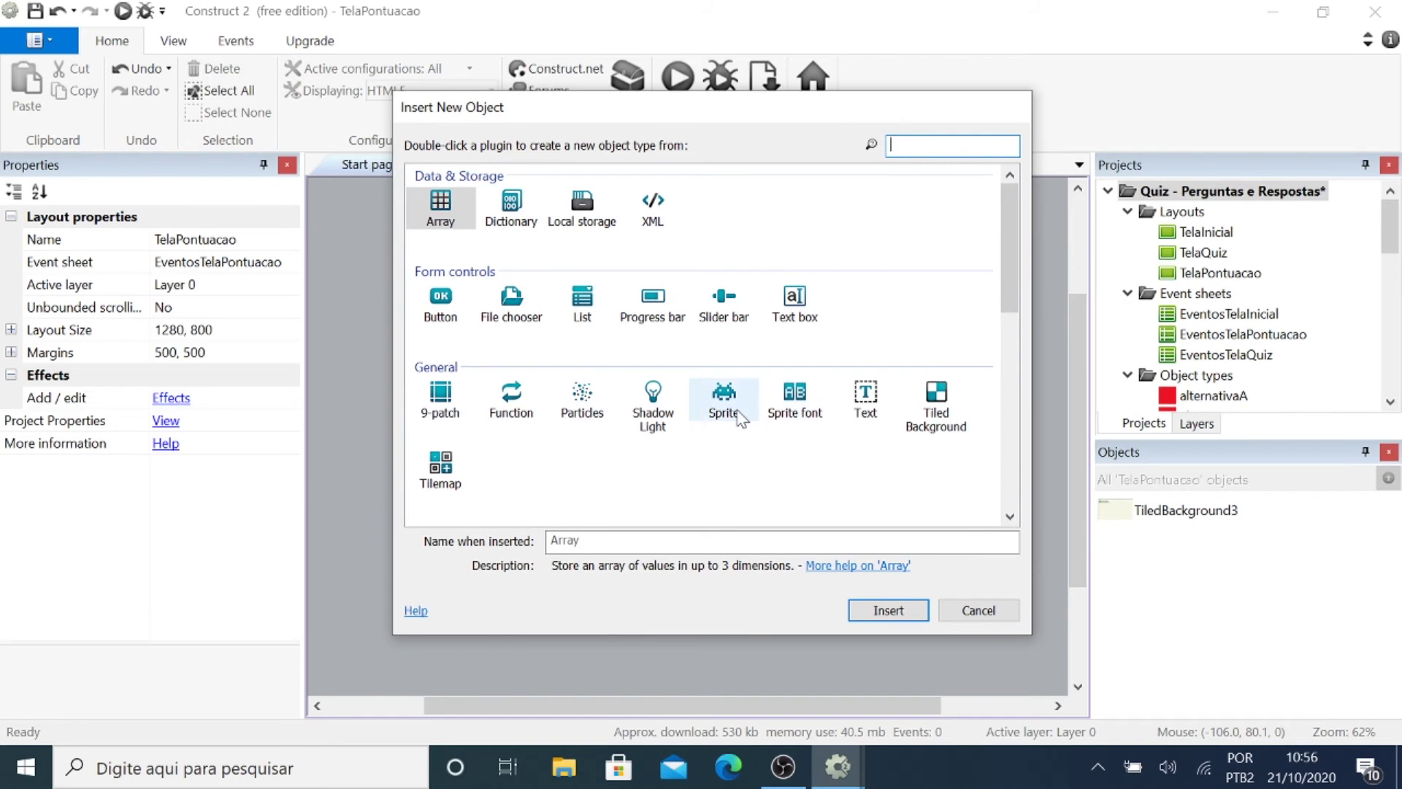
pyautogui.doubleClick(727, 406)
pyautogui.click(679, 335)
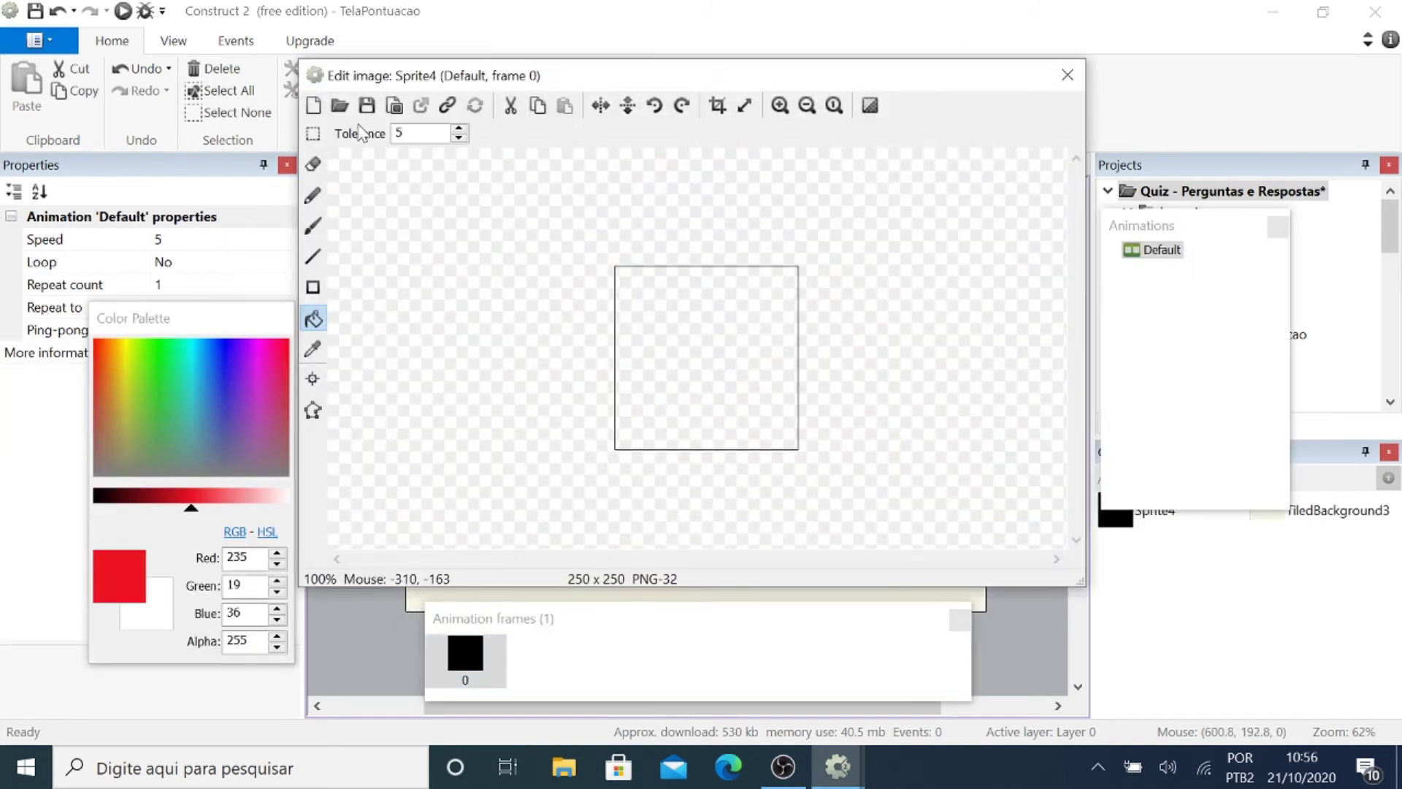
# Load the boxPontuacao image into the sprite and place it centrally on the layout at about 643, 381.
pyautogui.click(341, 105)
pyautogui.moveTo(1030, 163); pyautogui.dragTo(1039, 302)
pyautogui.scroll(3, 623, 220)
pyautogui.click(622, 217)
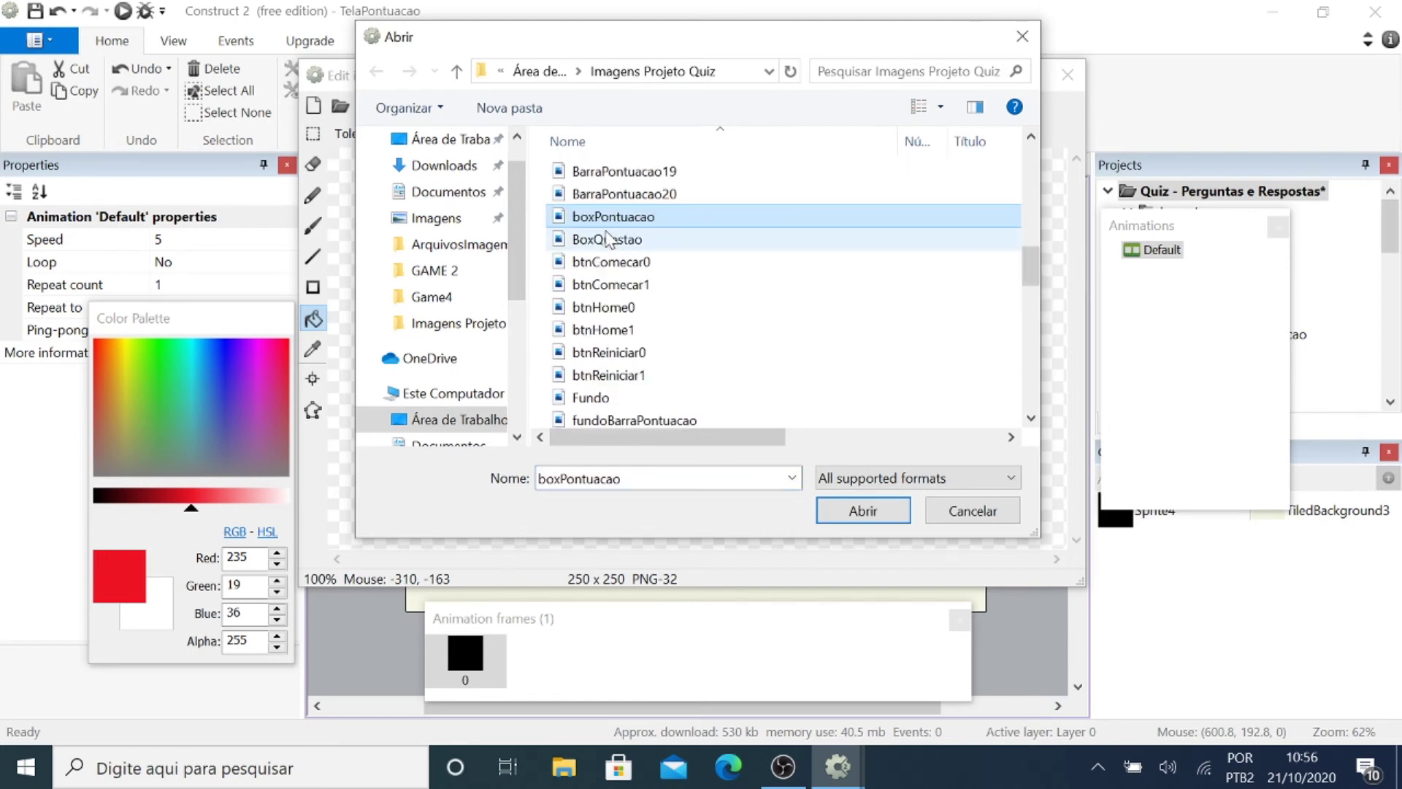
pyautogui.click(858, 511)
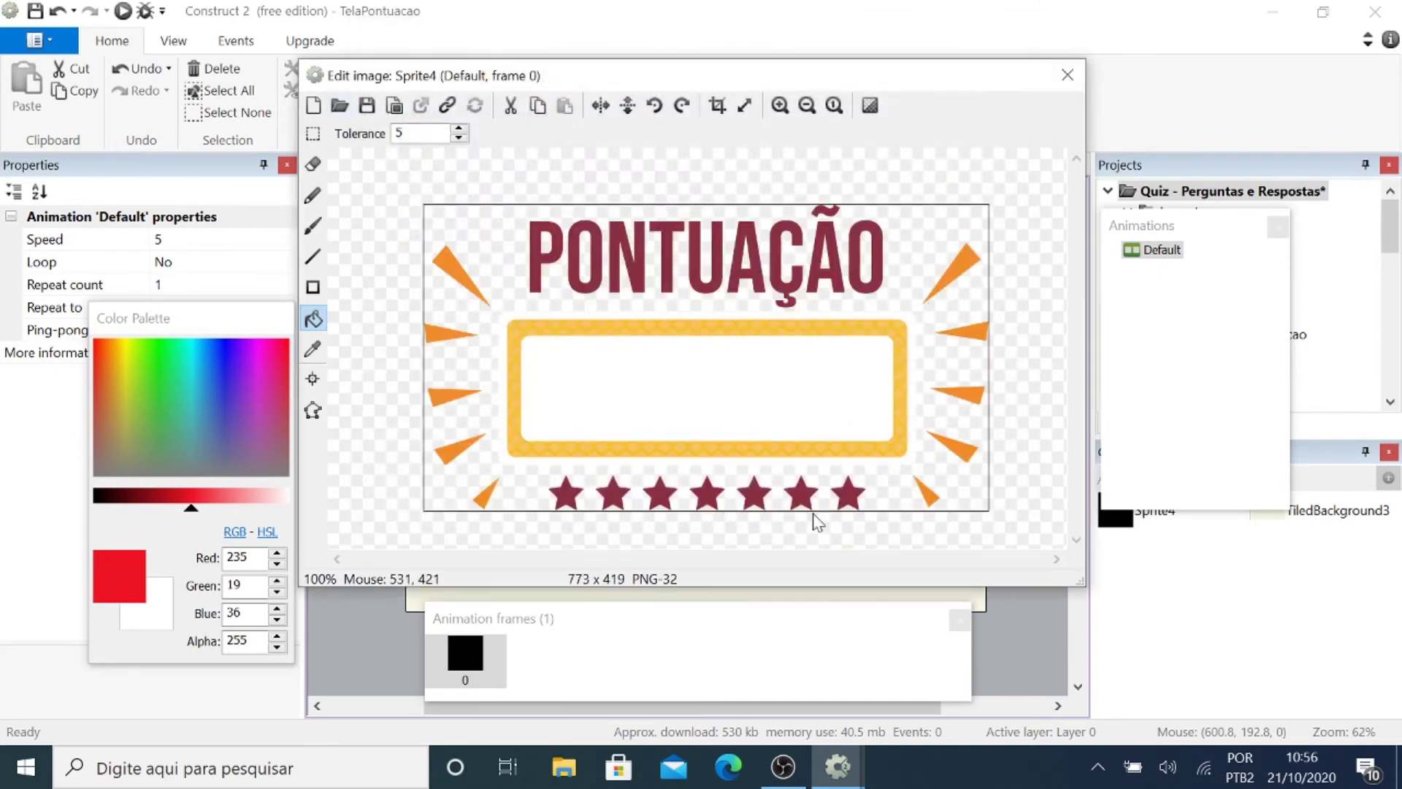
pyautogui.click(1067, 74)
pyautogui.moveTo(678, 331); pyautogui.dragTo(695, 427)
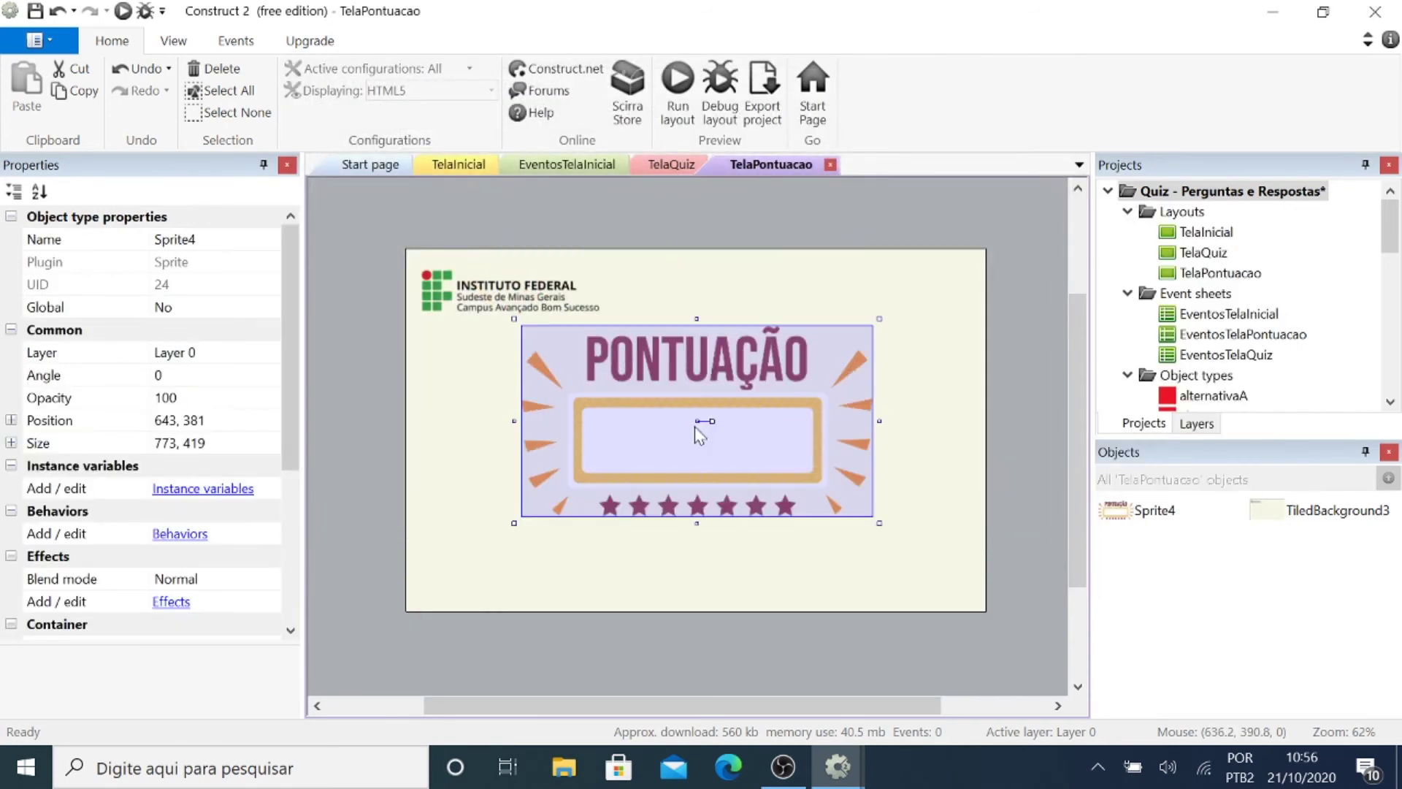
# Insert another Sprite object below the score box on the TelaPontuacao layout.
pyautogui.click(654, 217)
pyautogui.rightClick(639, 214)
pyautogui.click(722, 227)
pyautogui.doubleClick(722, 401)
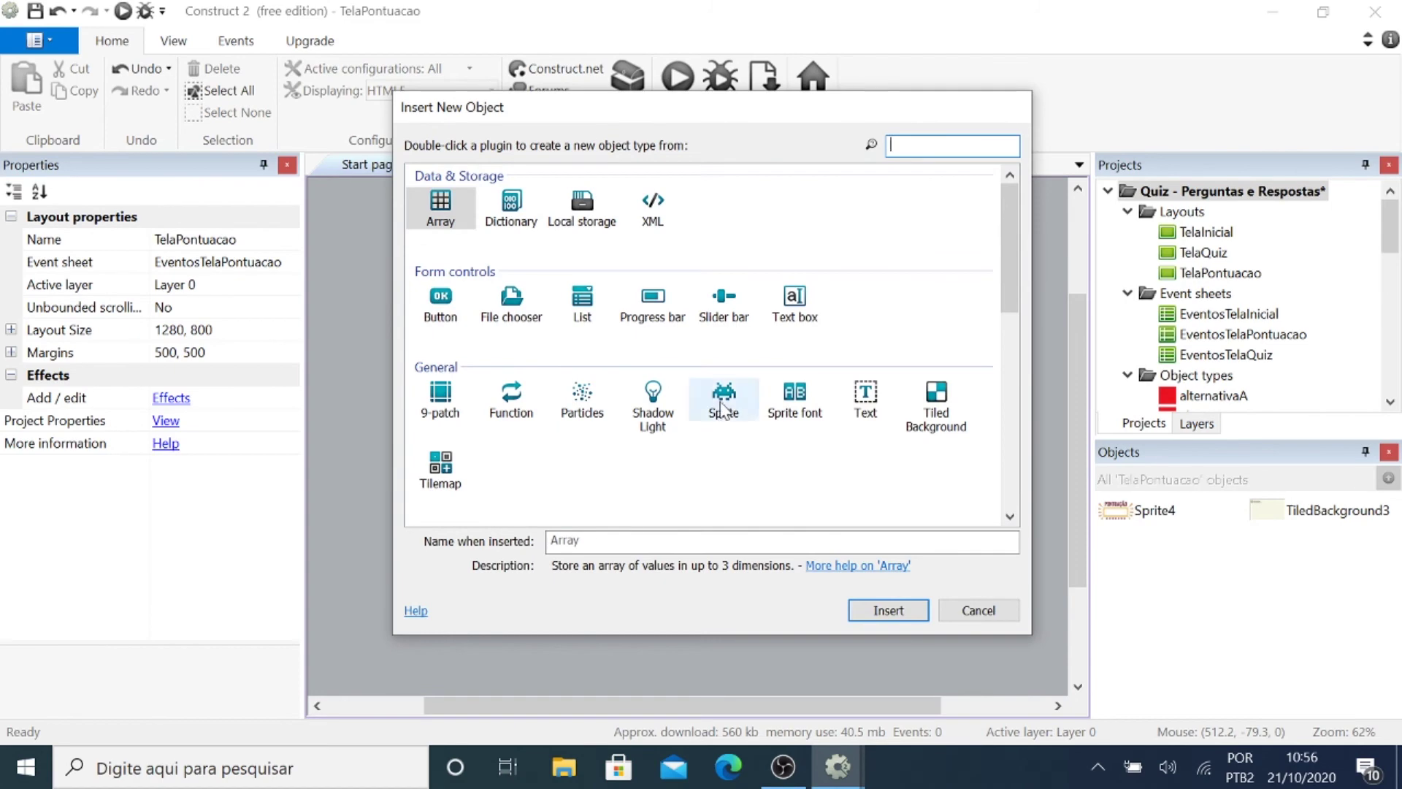
pyautogui.click(639, 552)
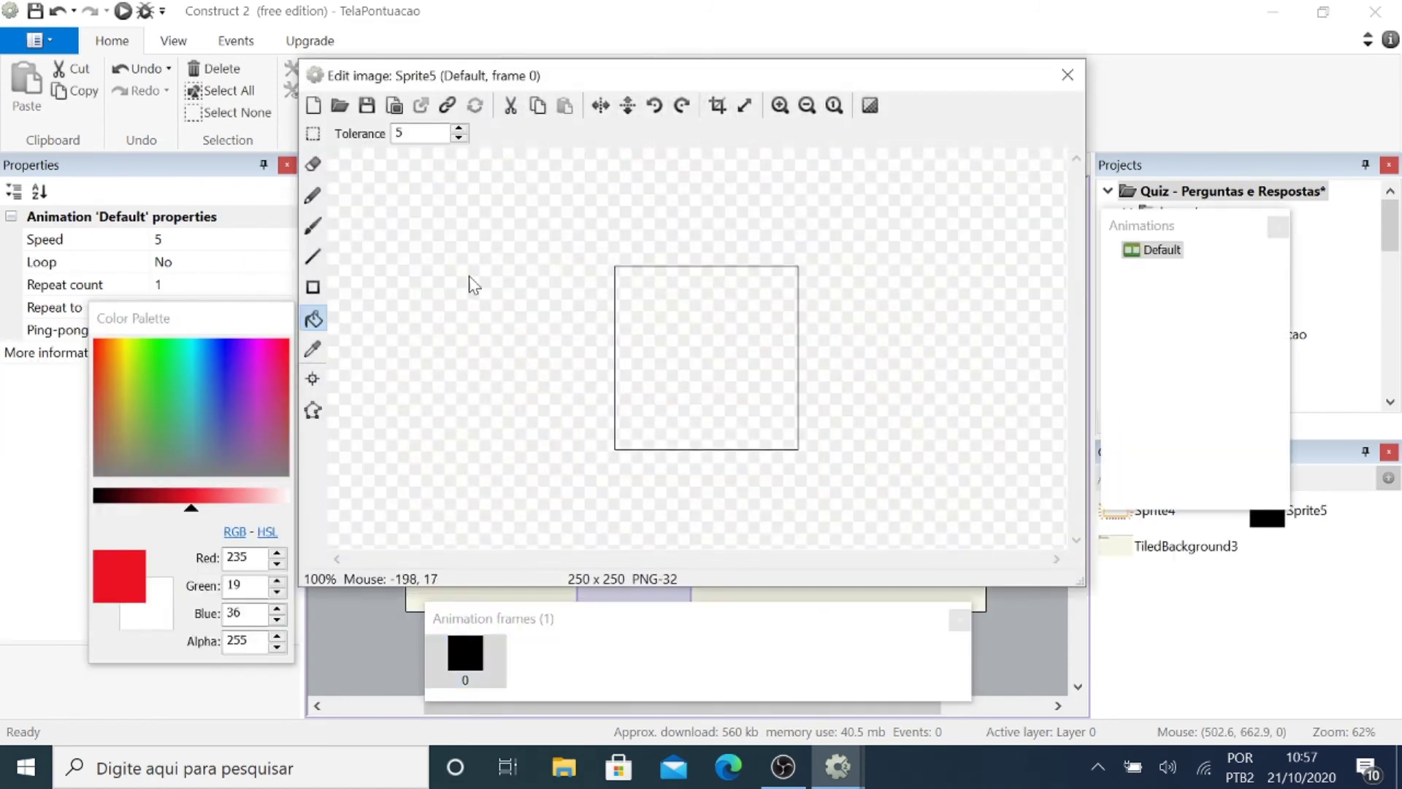
# Import btnReiniciar0 and btnReiniciar1 from files as animation frames of the new sprite.
pyautogui.click(593, 678)
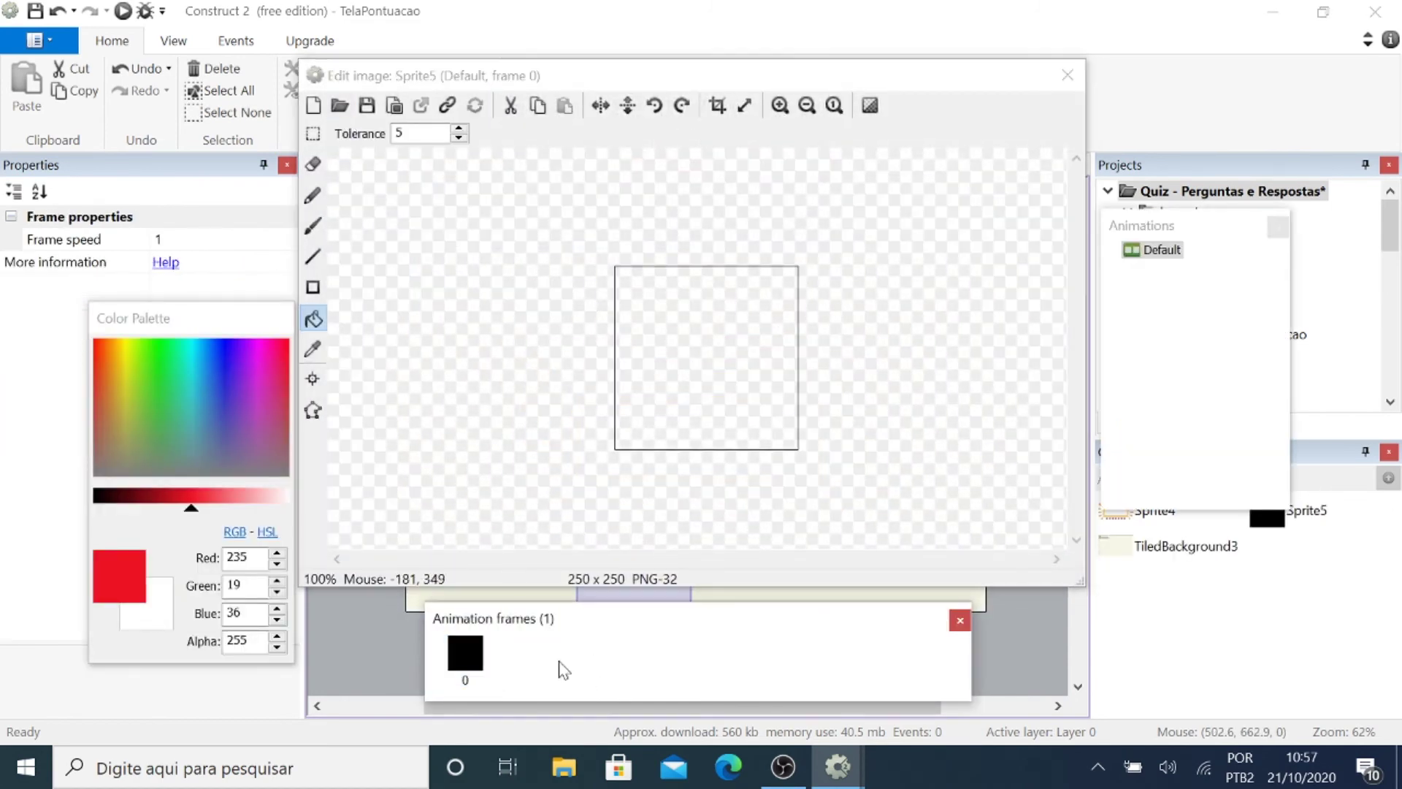
pyautogui.rightClick(563, 669)
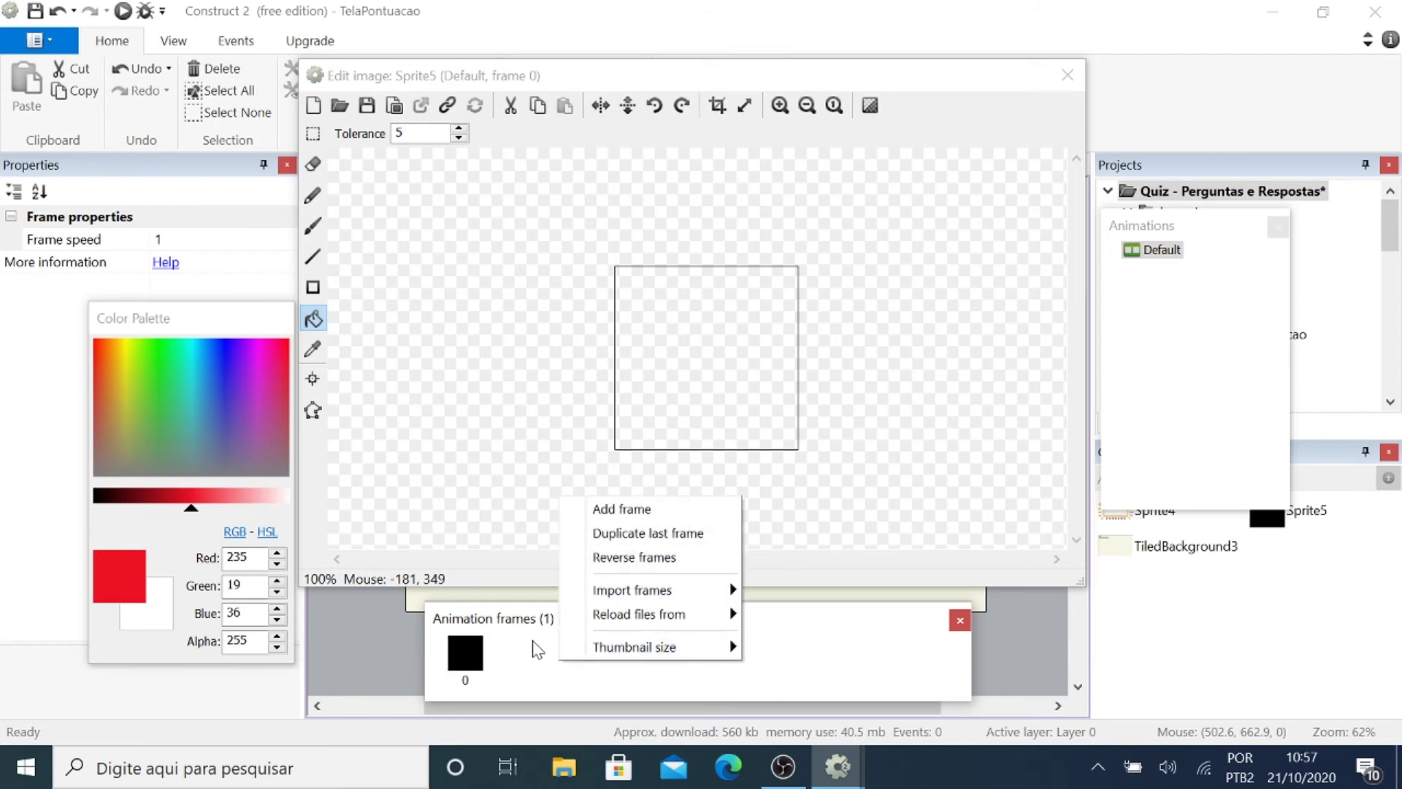
pyautogui.moveTo(701, 590)
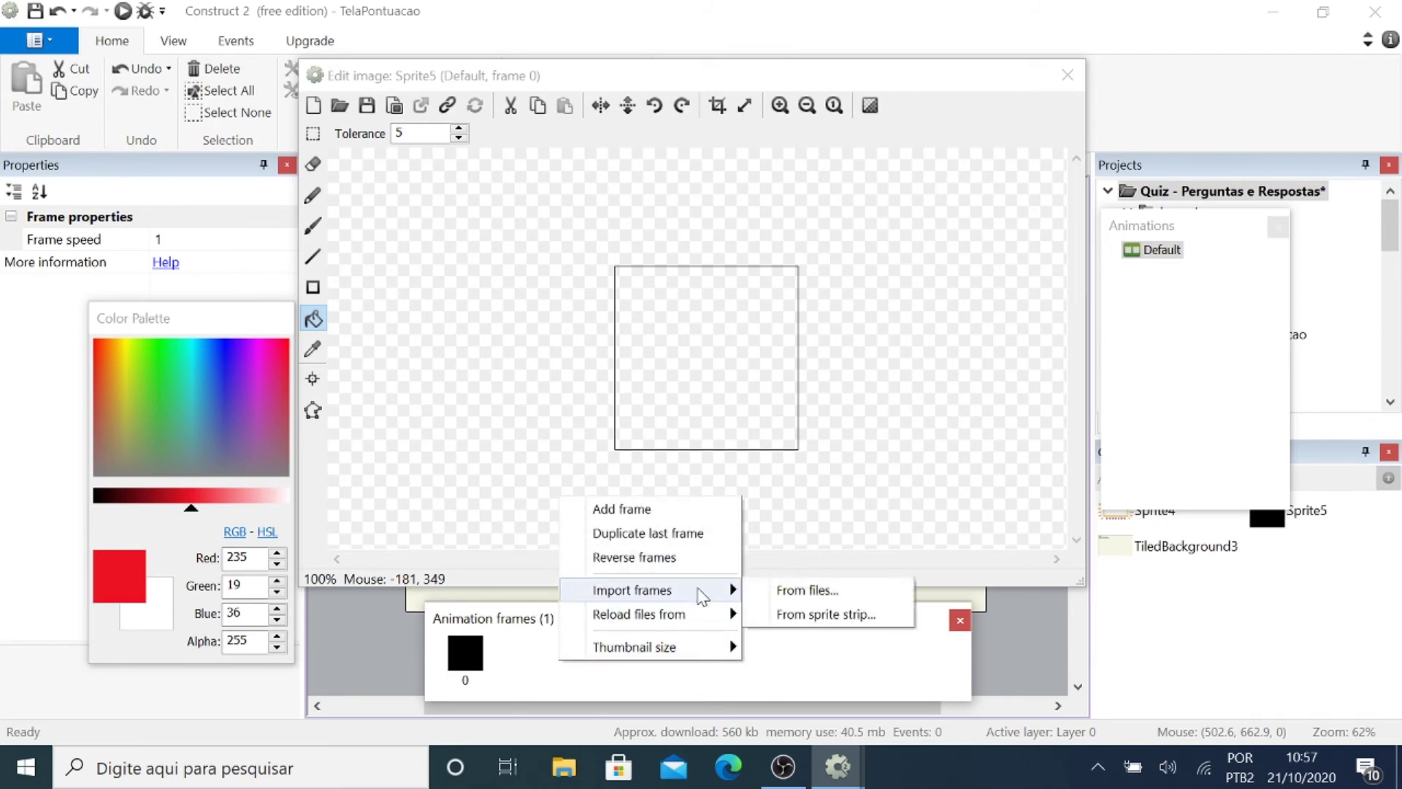
pyautogui.click(818, 596)
pyautogui.moveTo(1036, 274); pyautogui.dragTo(1031, 377)
pyautogui.click(632, 451)
pyautogui.keyDown('ctrl'); pyautogui.click(645, 475); pyautogui.keyUp('ctrl')
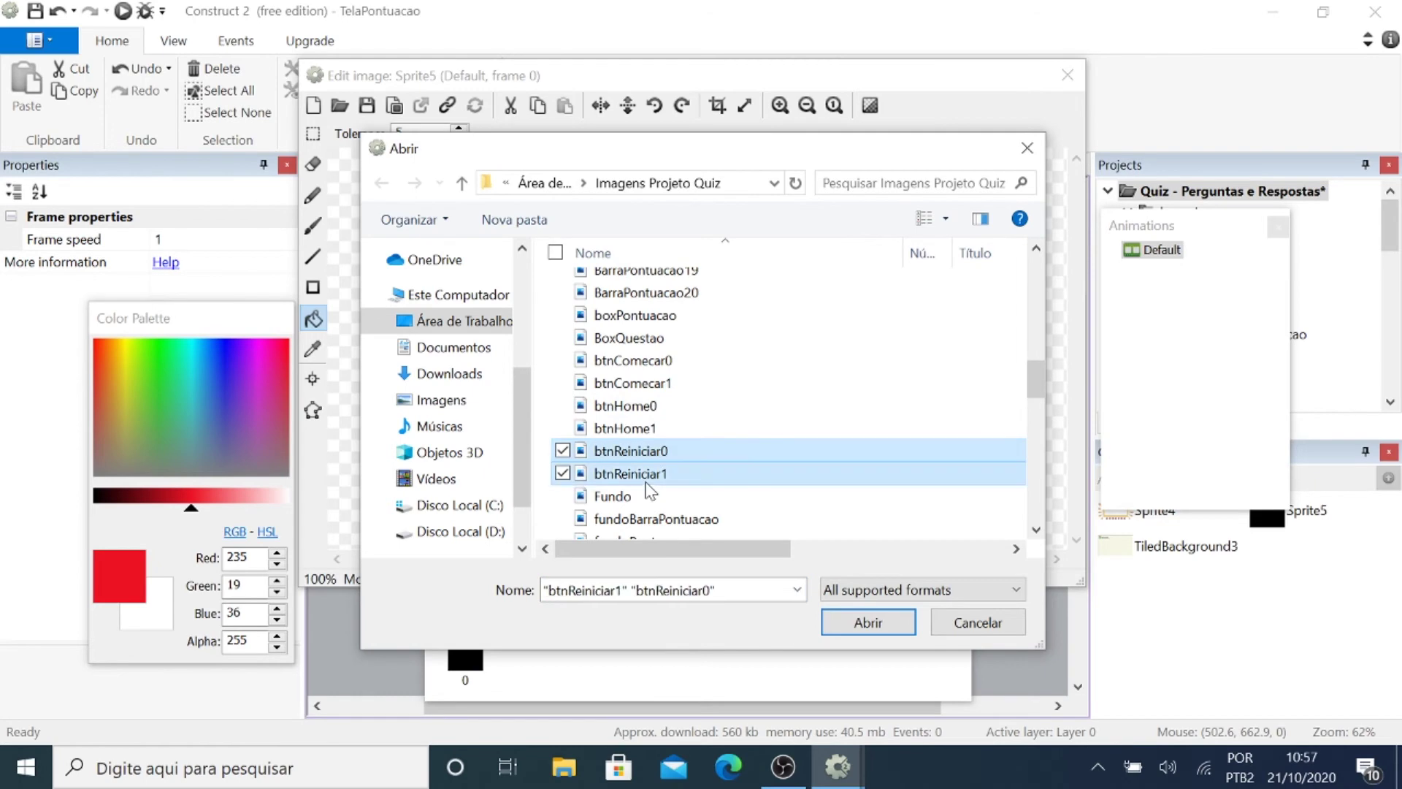
pyautogui.click(906, 625)
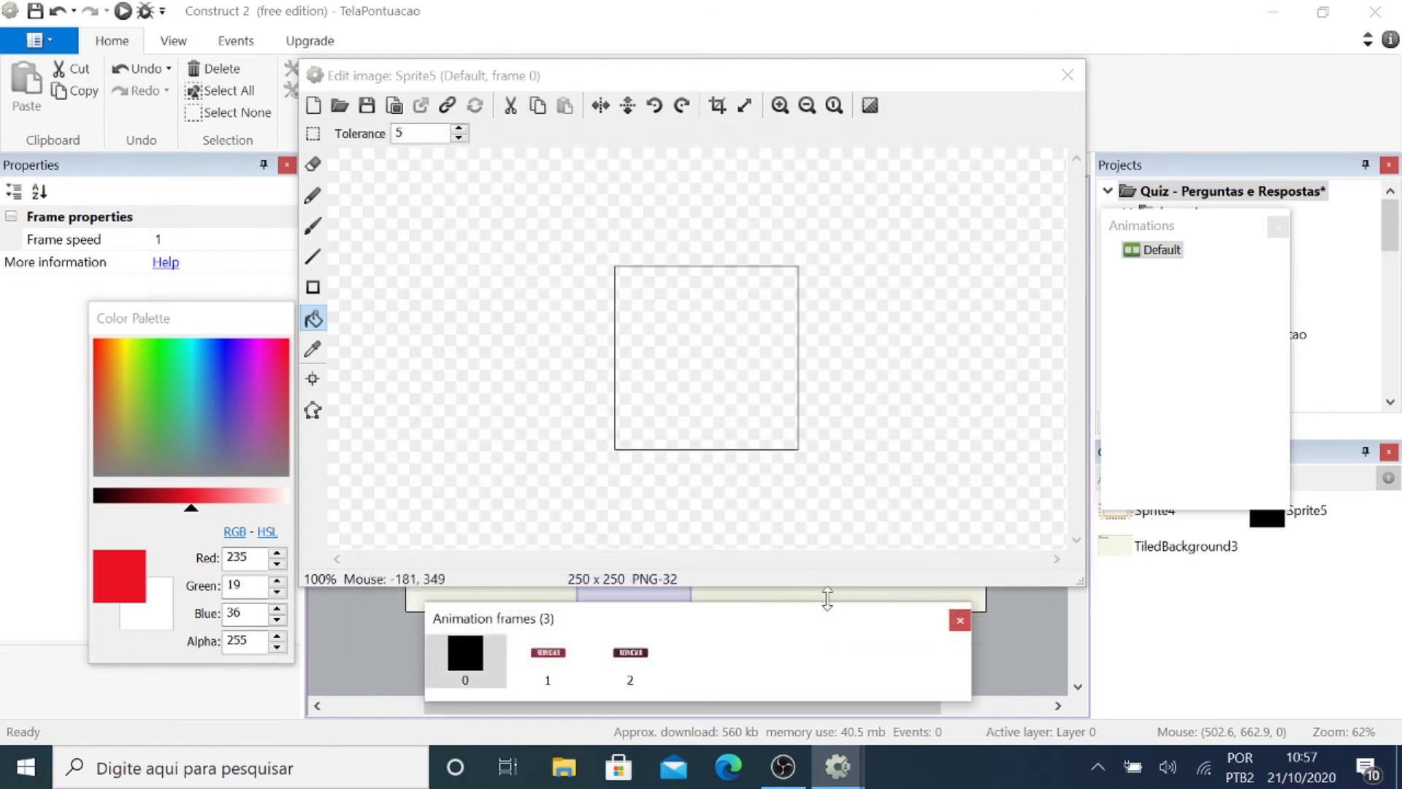
# Delete the sprite's blank first frame, set the Default animation speed to 0 and close the image editor.
pyautogui.rightClick(471, 657)
pyautogui.click(533, 577)
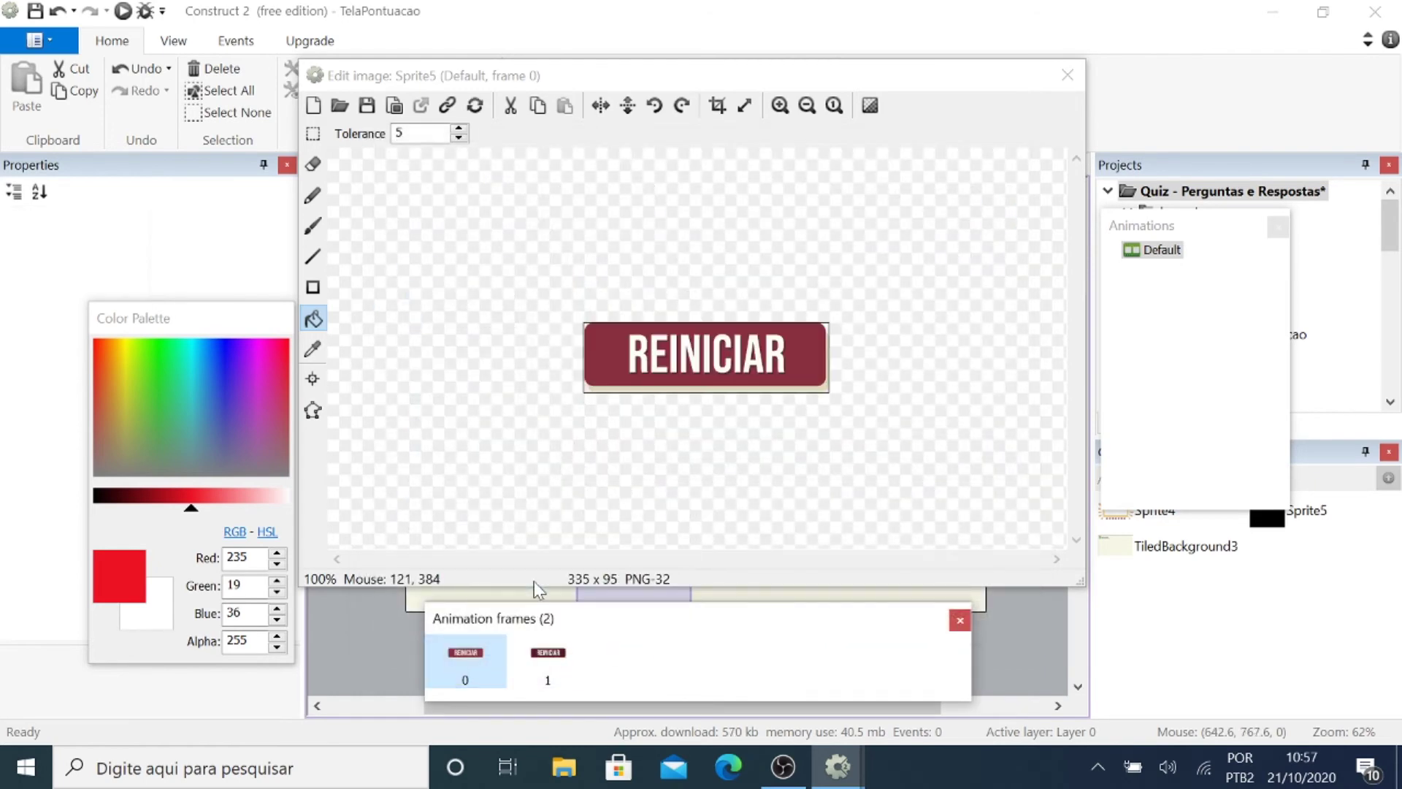
pyautogui.click(548, 661)
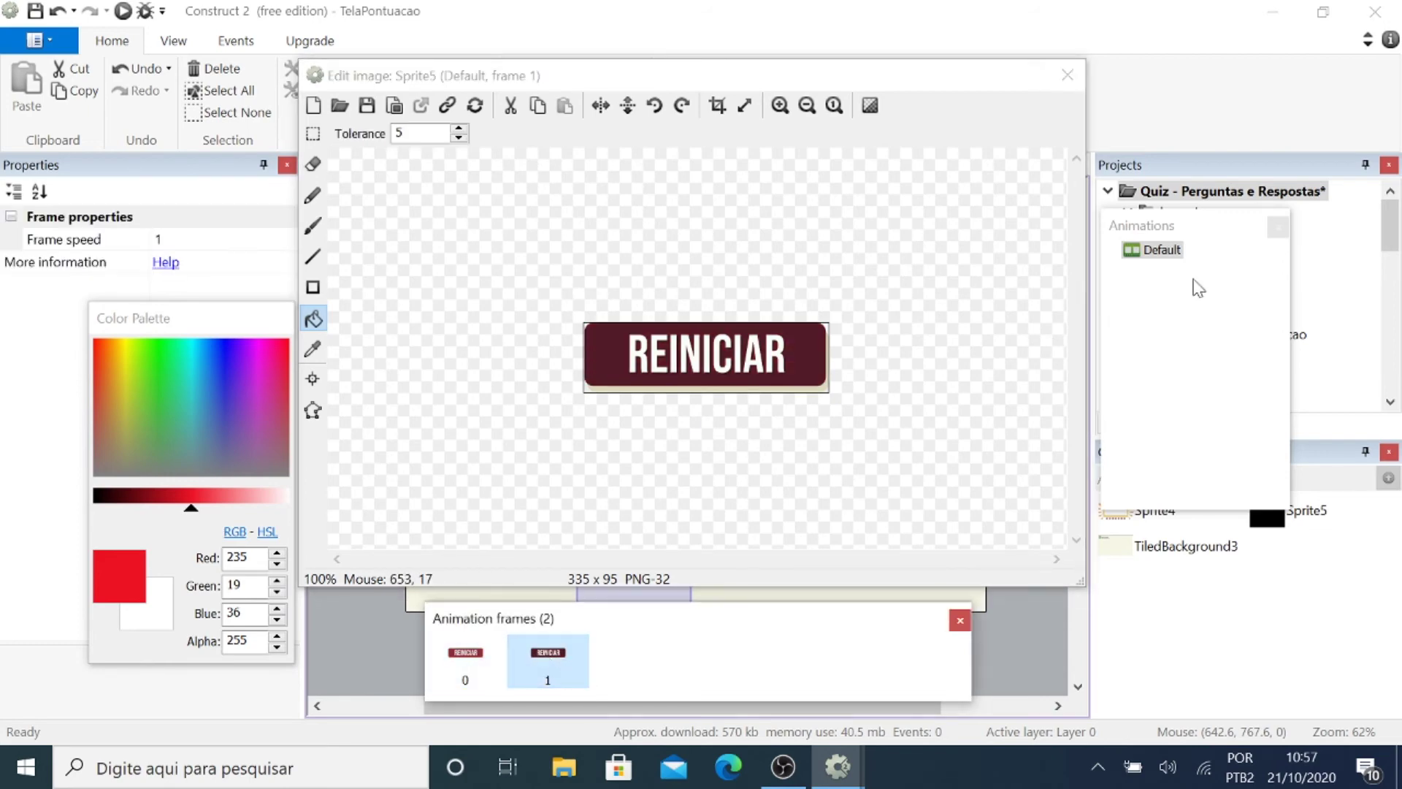
pyautogui.click(1161, 250)
pyautogui.click(158, 240)
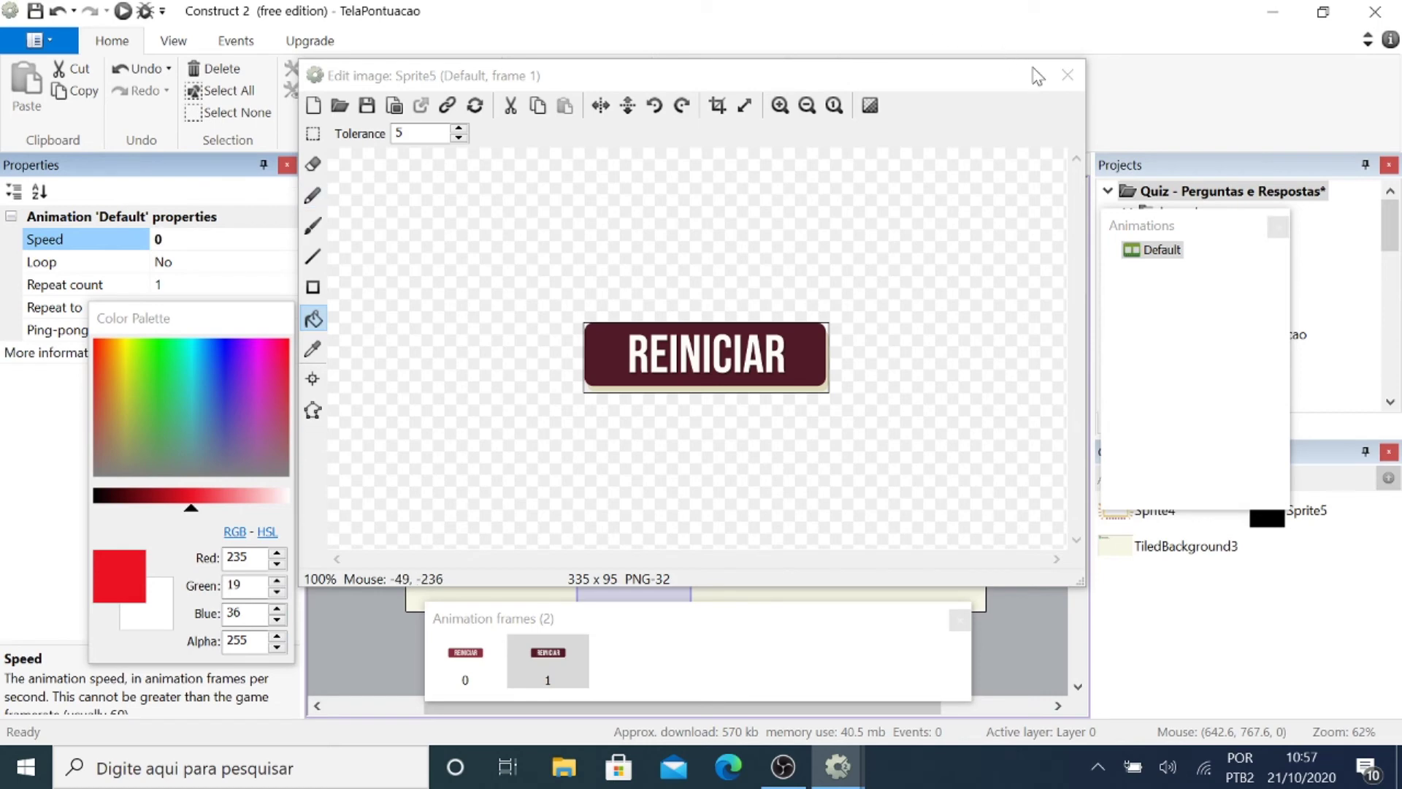
pyautogui.click(1068, 75)
# Name the restart button sprite btnReiniciar and position it centred below the stars at about 656, 693.
pyautogui.moveTo(661, 561); pyautogui.dragTo(737, 577)
pyautogui.click(173, 240)
pyautogui.write('btnReiniciar')
pyautogui.press('Return')
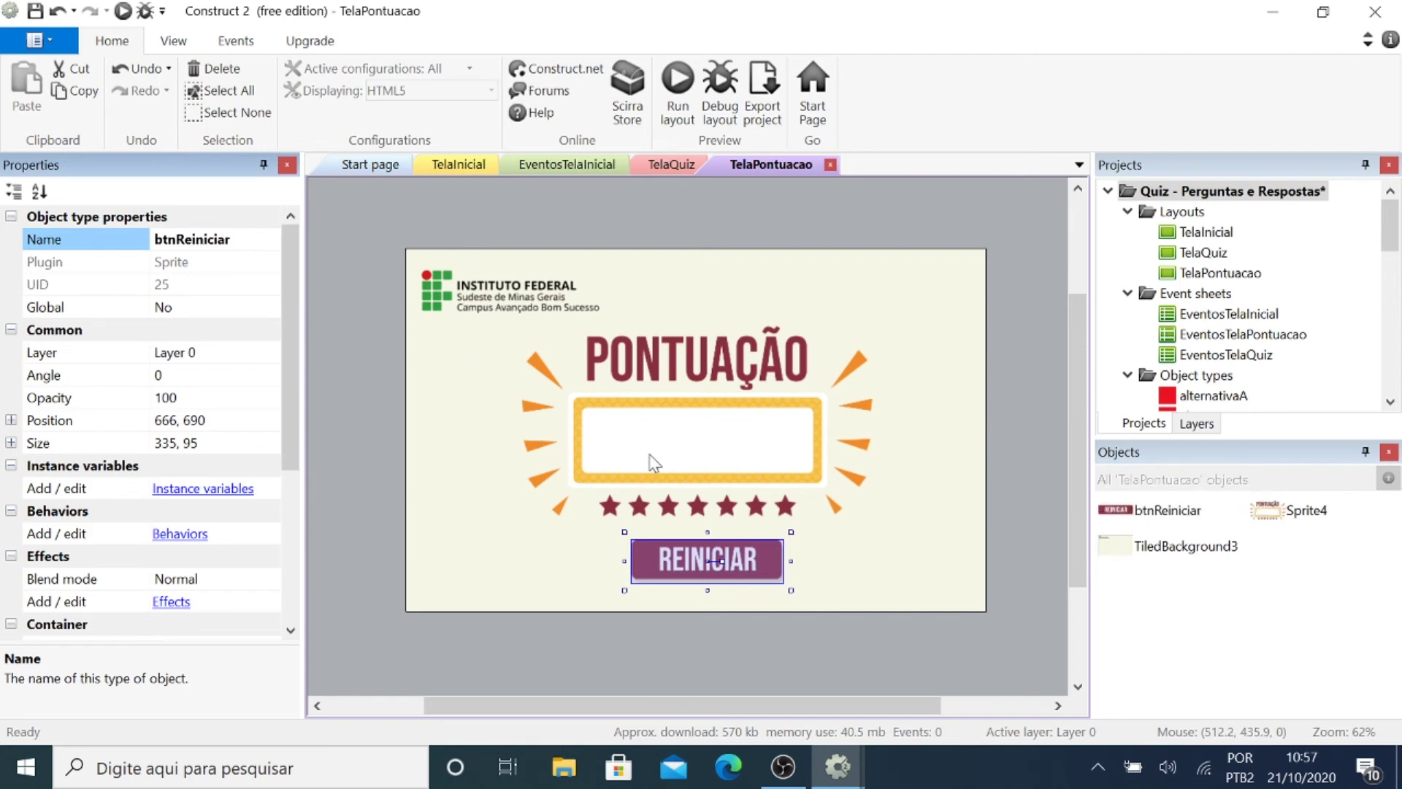
pyautogui.moveTo(690, 575); pyautogui.dragTo(682, 577)
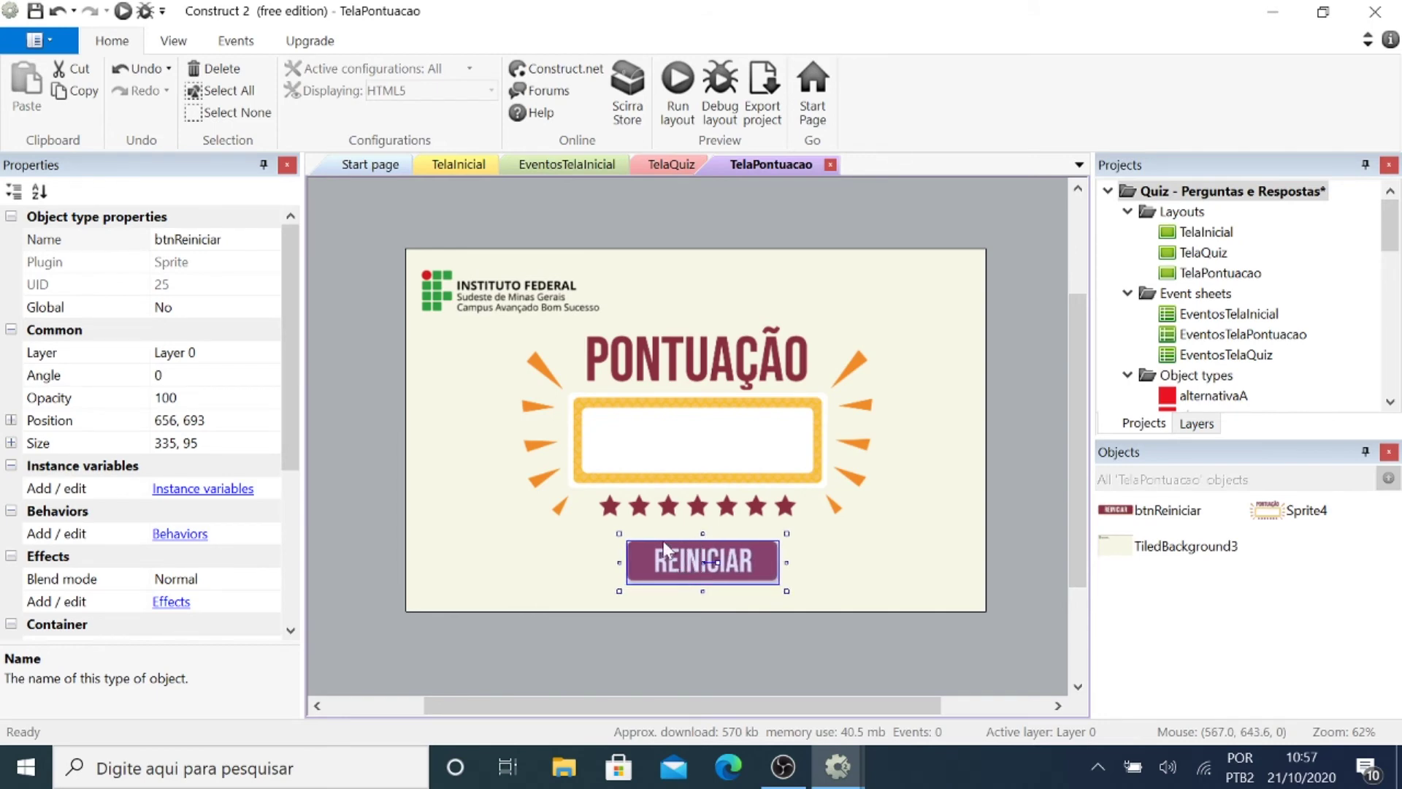
# Insert a Text object inside the score box on the TelaPontuacao layout.
pyautogui.rightClick(621, 209)
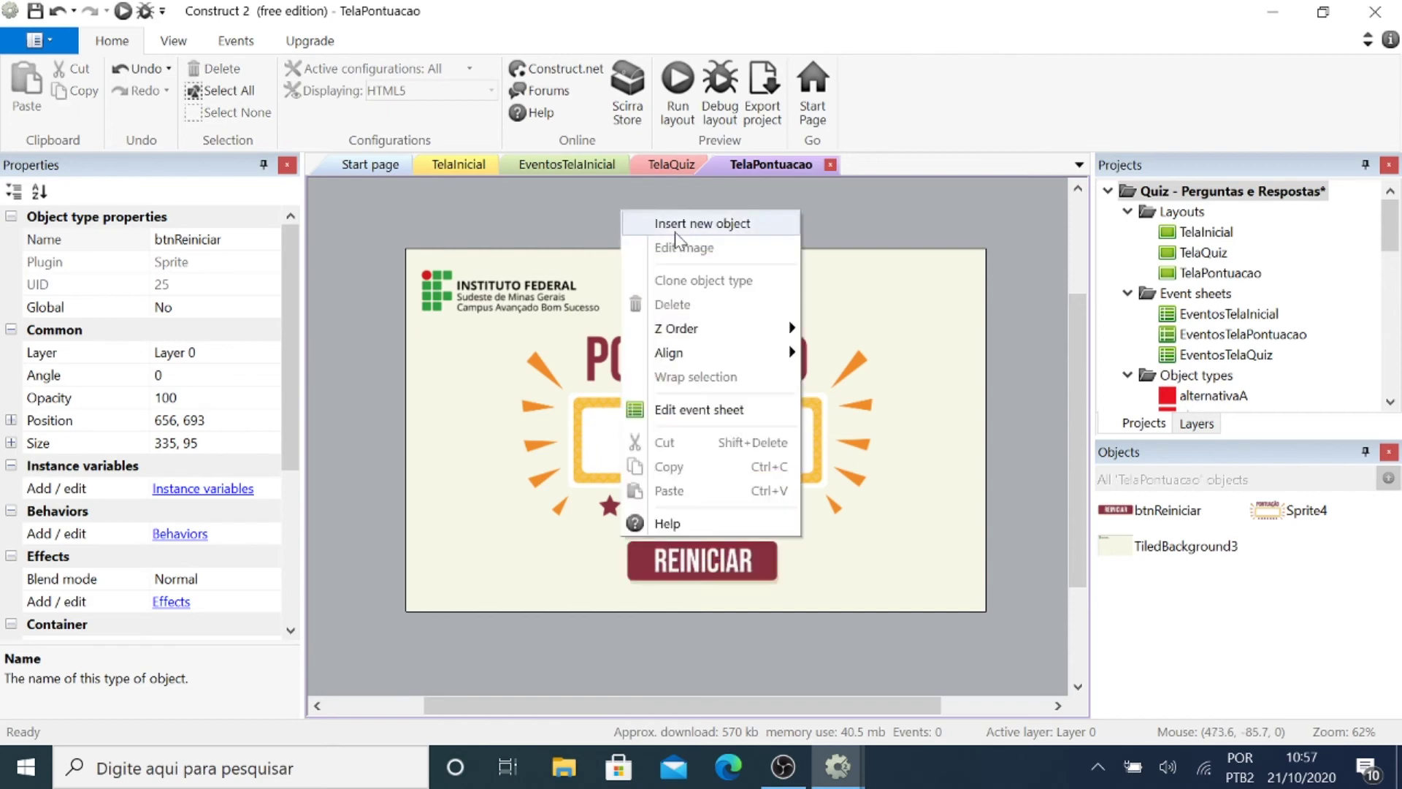
pyautogui.click(718, 223)
pyautogui.click(849, 394)
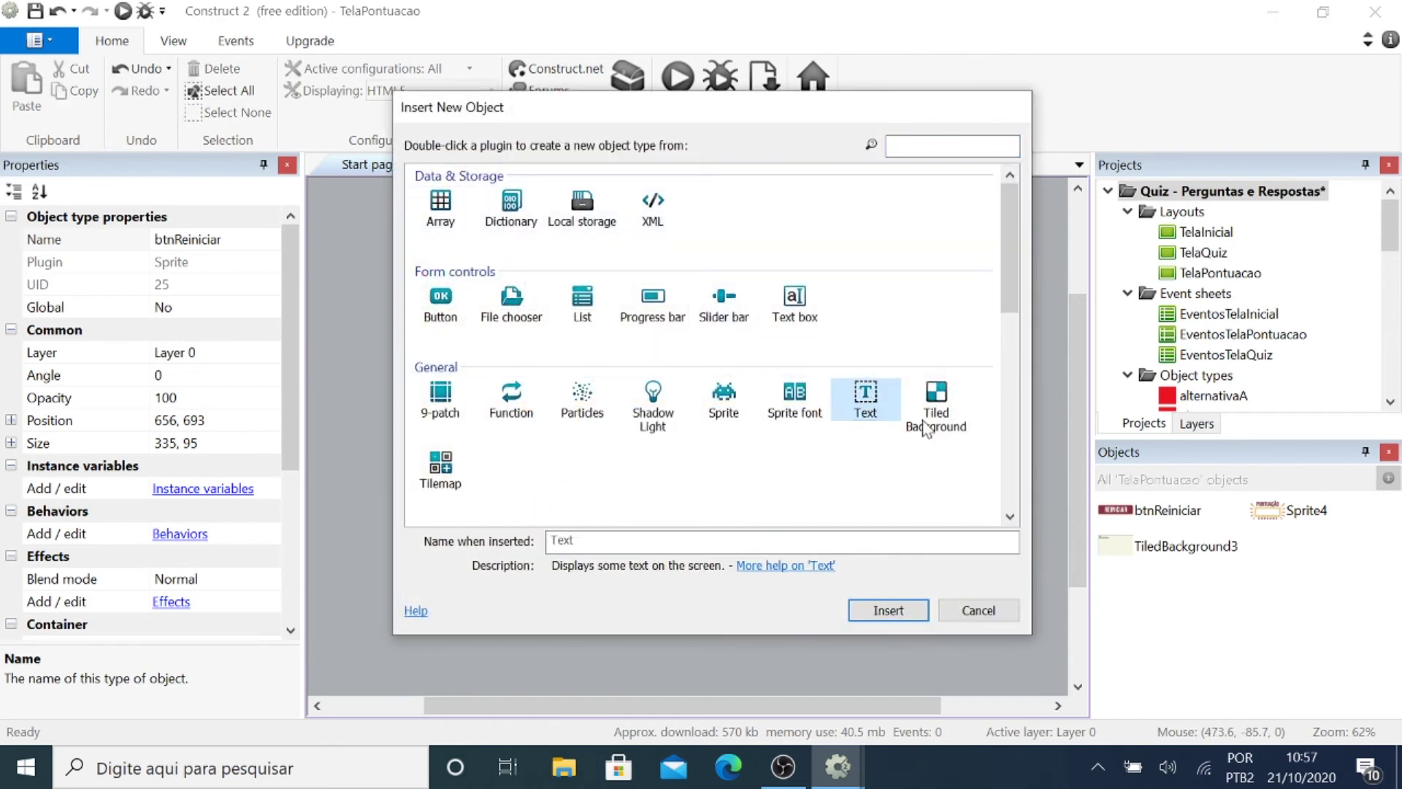
pyautogui.click(889, 610)
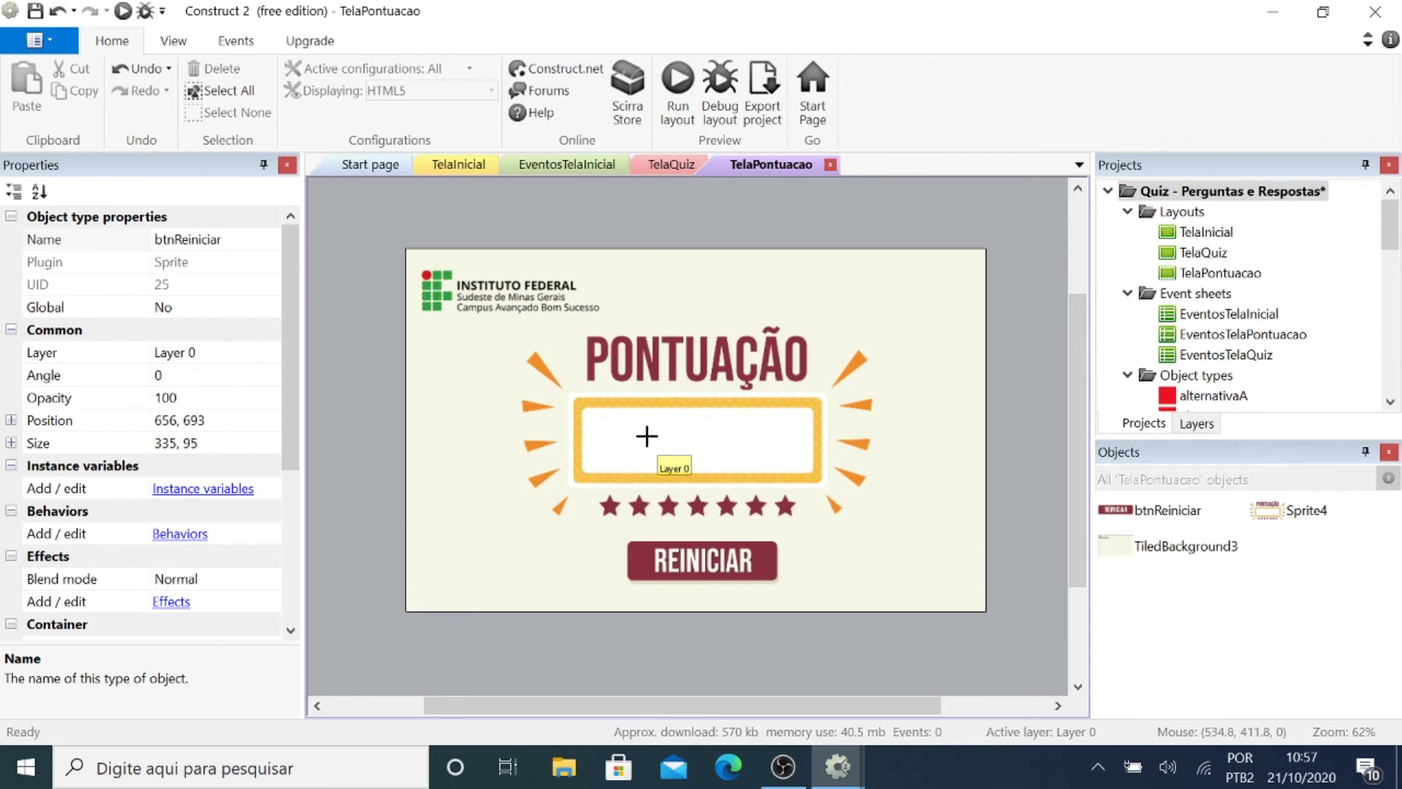
pyautogui.click(600, 417)
# Resize the text object to about 501 x 146 to fill the score box and name it txtPontuacao.
pyautogui.moveTo(593, 407); pyautogui.dragTo(577, 400)
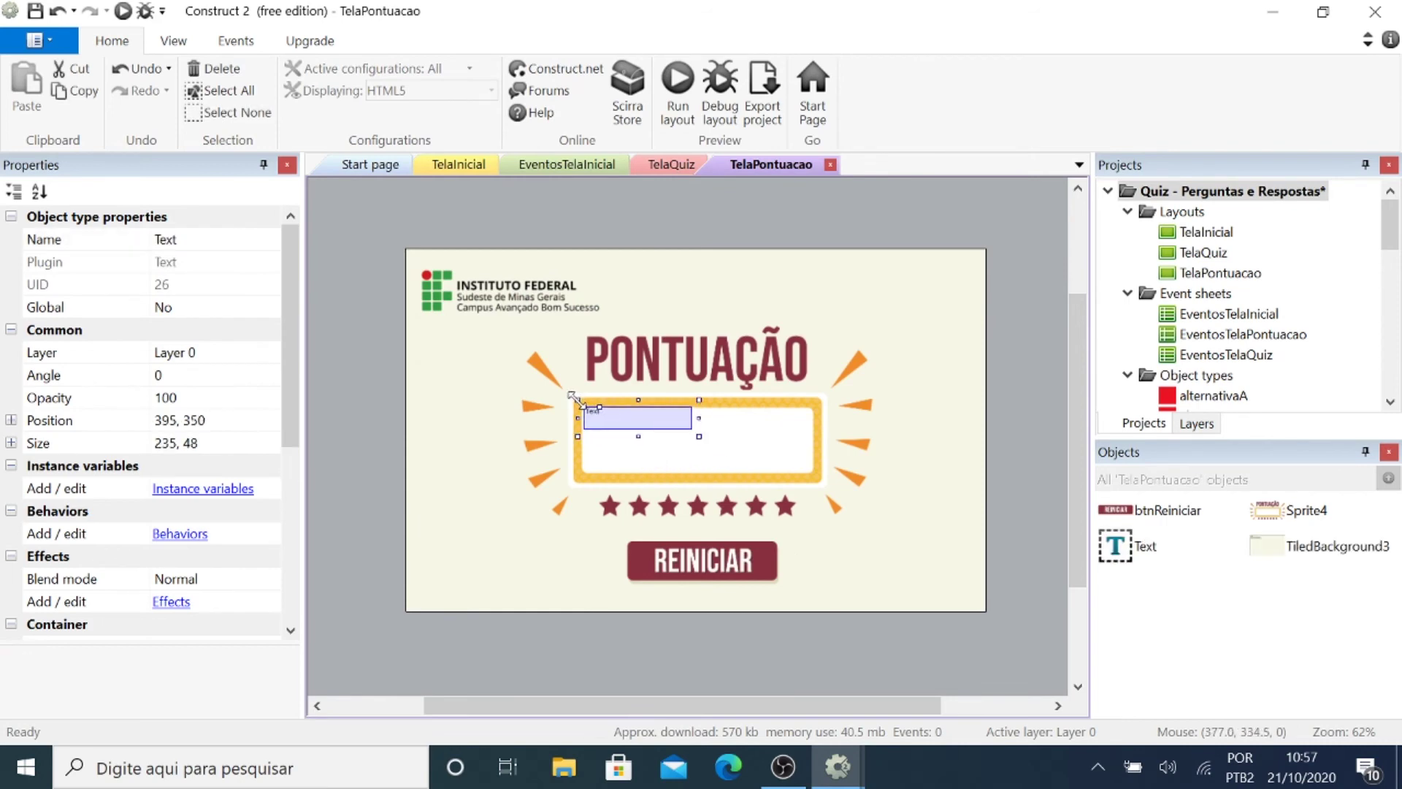
pyautogui.moveTo(700, 437); pyautogui.dragTo(821, 481)
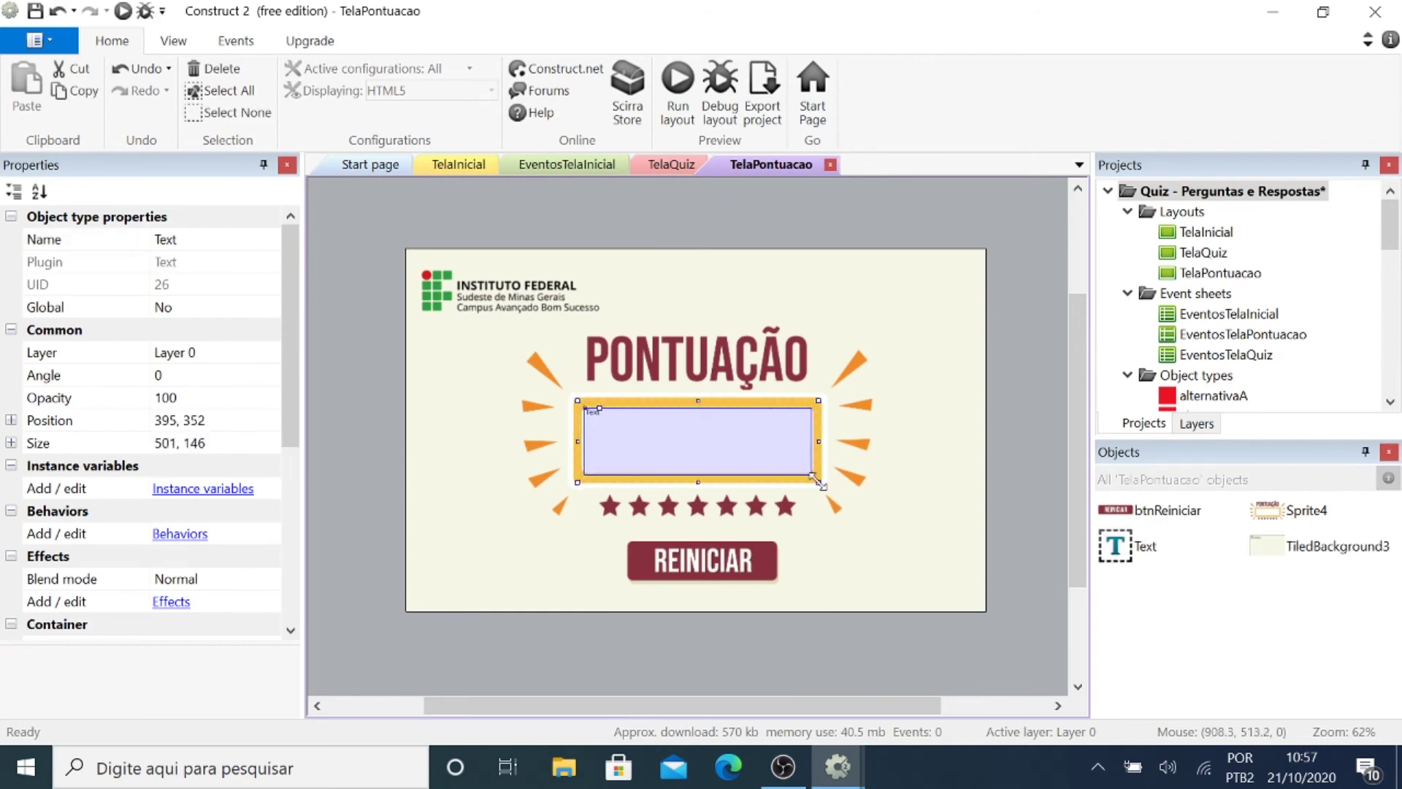
pyautogui.click(166, 239)
pyautogui.write('txtPontuacao')
pyautogui.press('Return')
# Set the txtPontuacao font to Arial size 36.
pyautogui.scroll(-5, 257, 468)
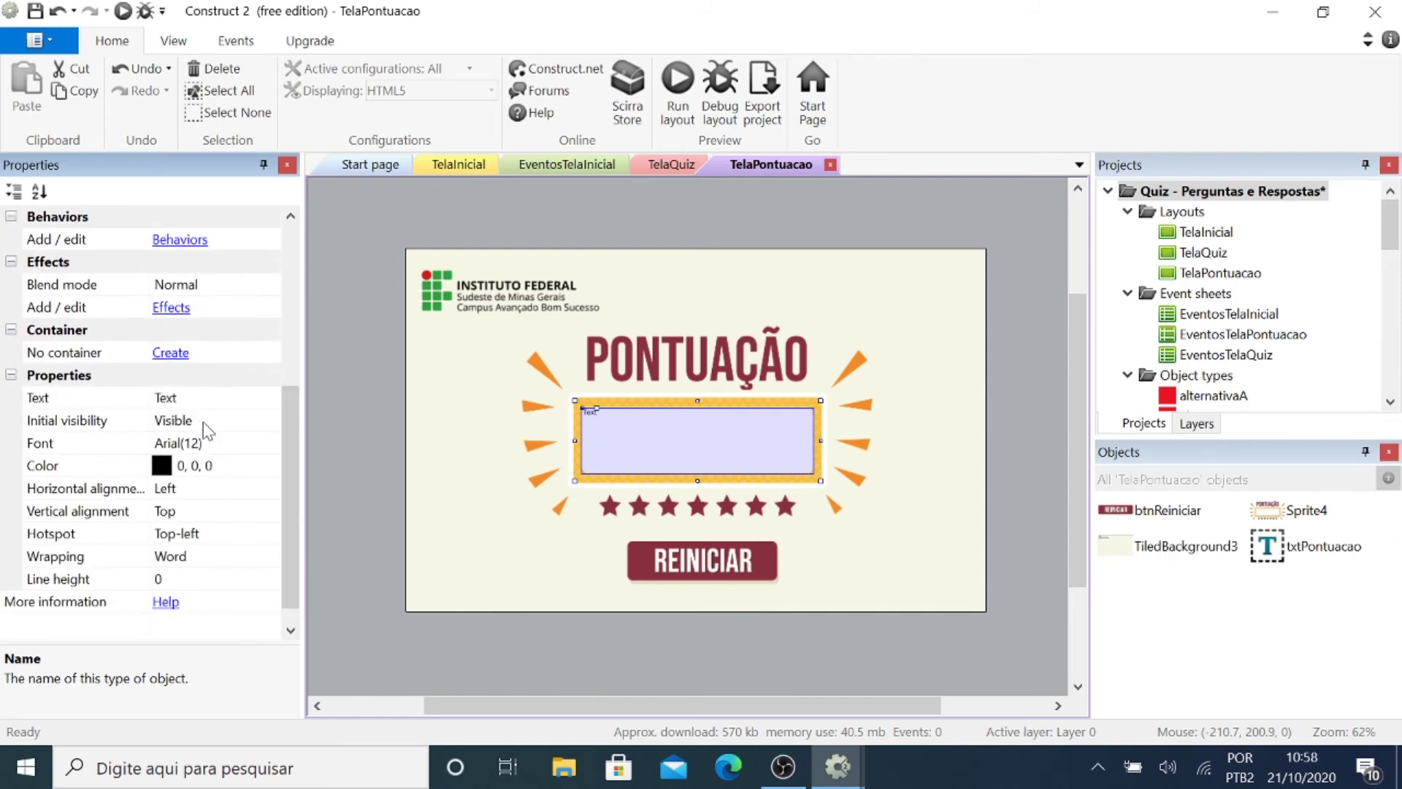
pyautogui.click(206, 446)
pyautogui.click(268, 443)
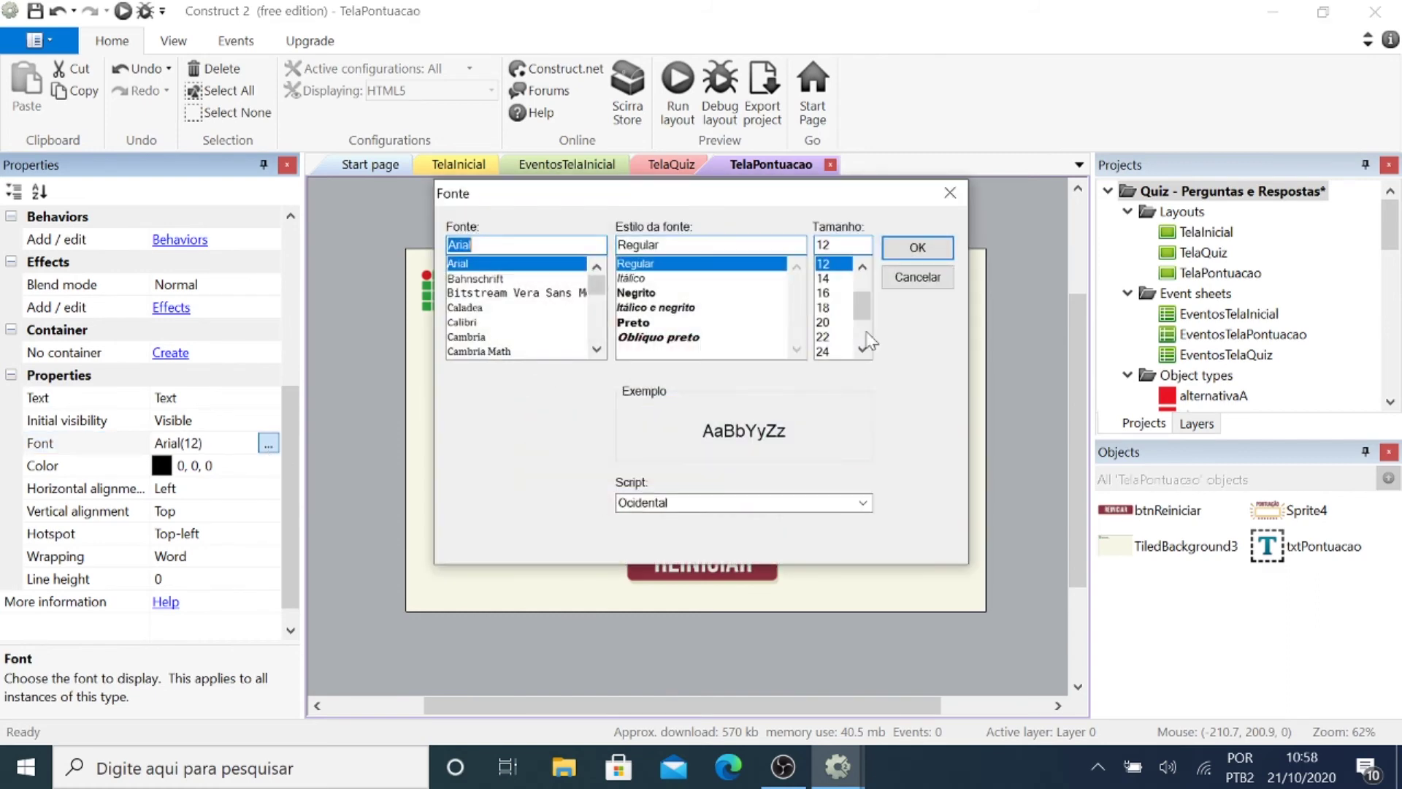
pyautogui.scroll(-2, 852, 349)
pyautogui.click(829, 322)
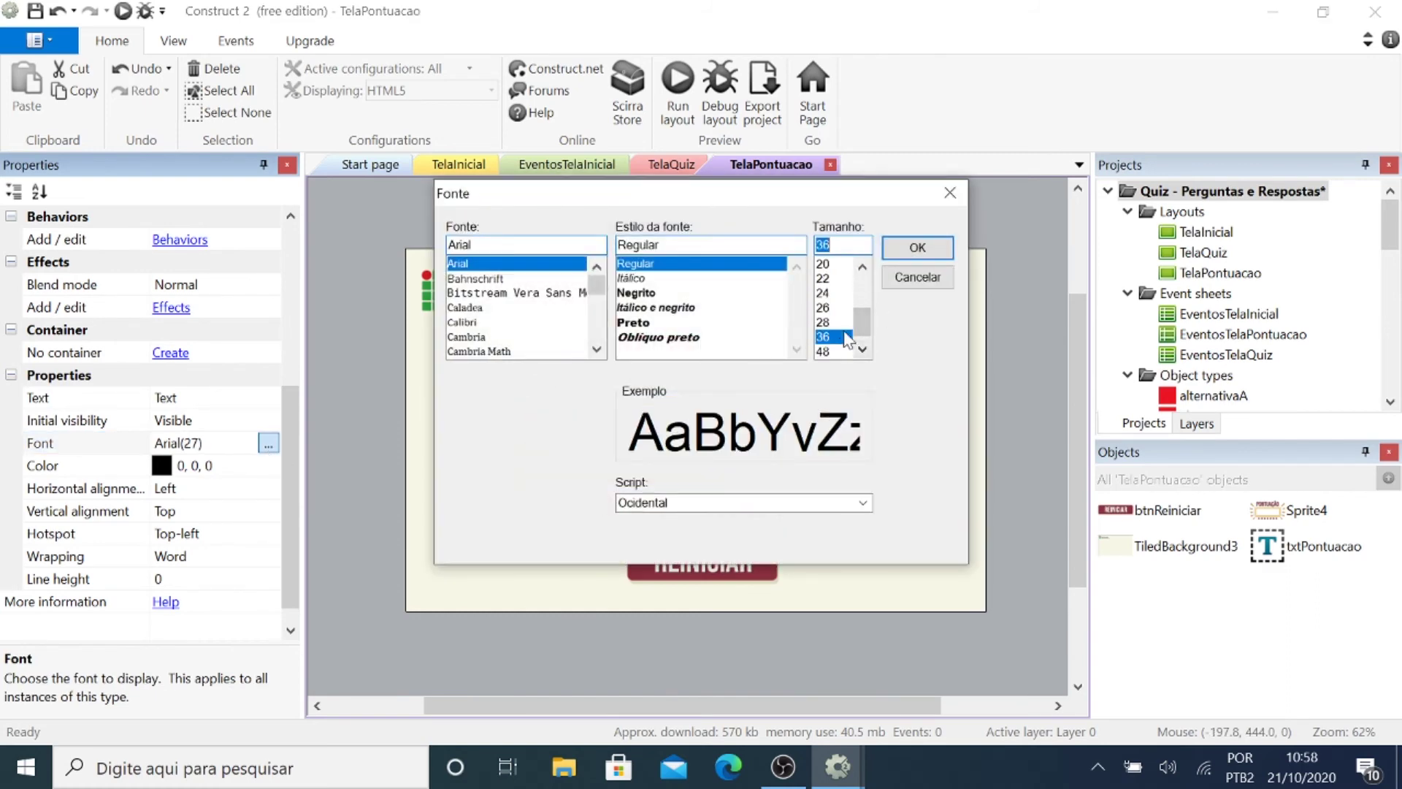
pyautogui.click(917, 248)
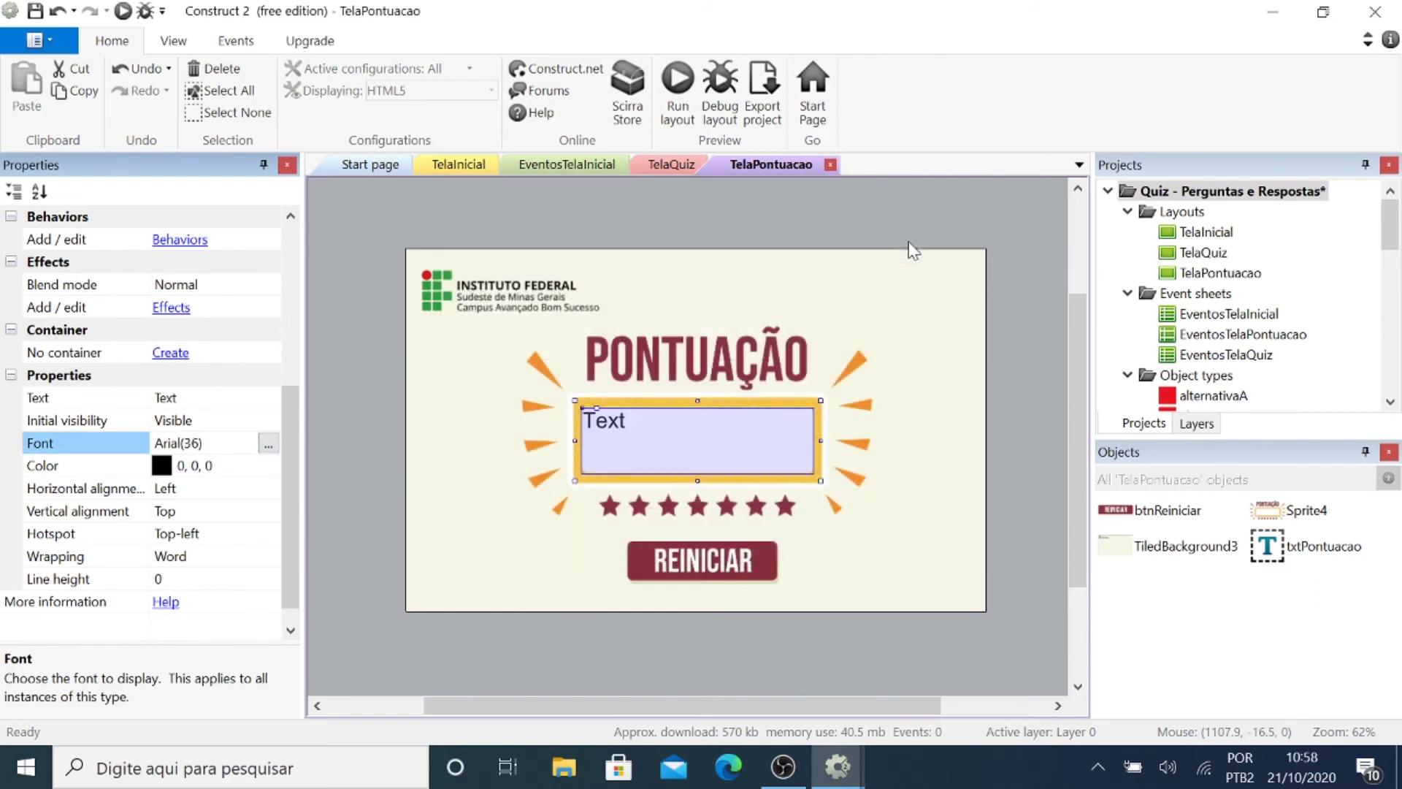
# Set both the horizontal and vertical alignment of txtPontuacao to Center.
pyautogui.click(194, 491)
pyautogui.click(268, 488)
pyautogui.click(211, 538)
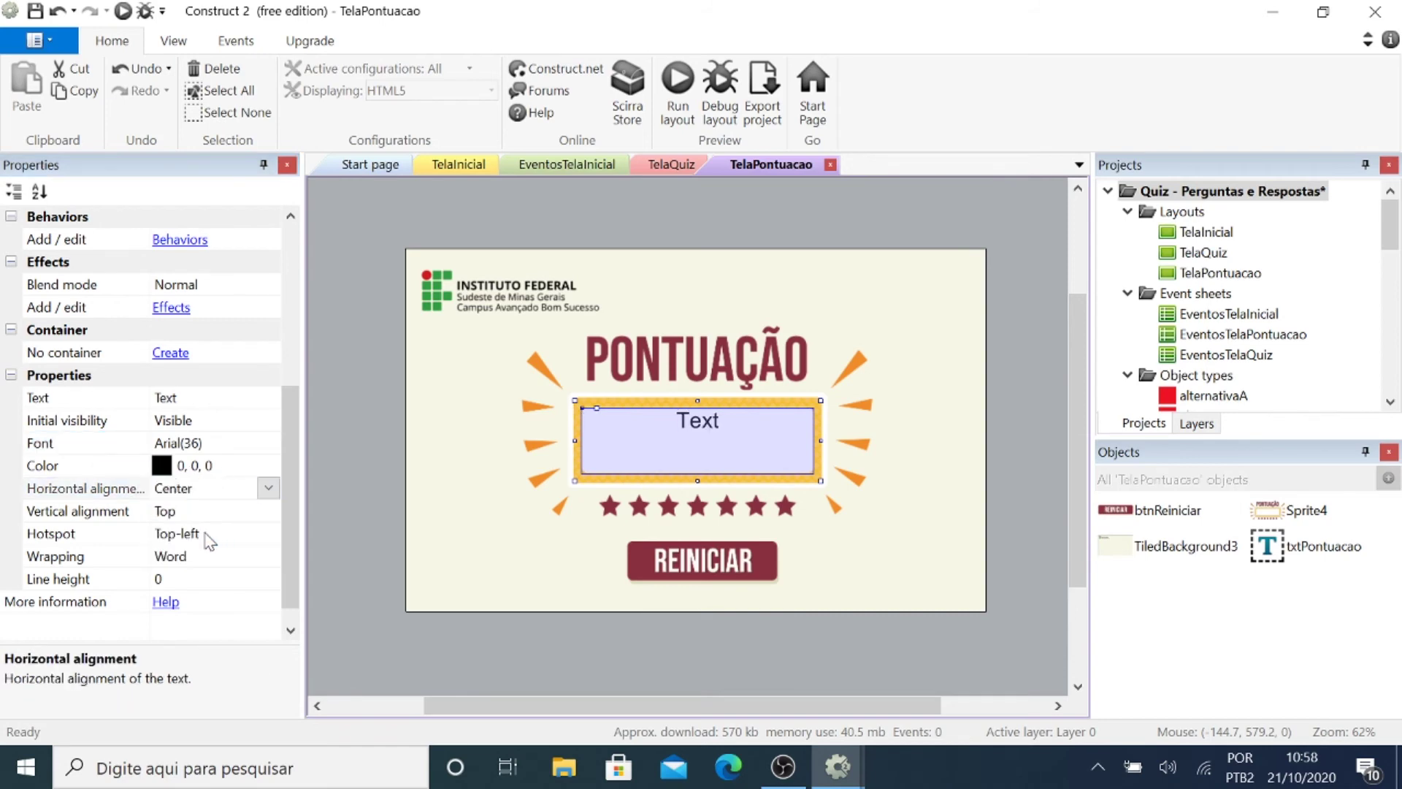
pyautogui.click(190, 511)
pyautogui.click(268, 512)
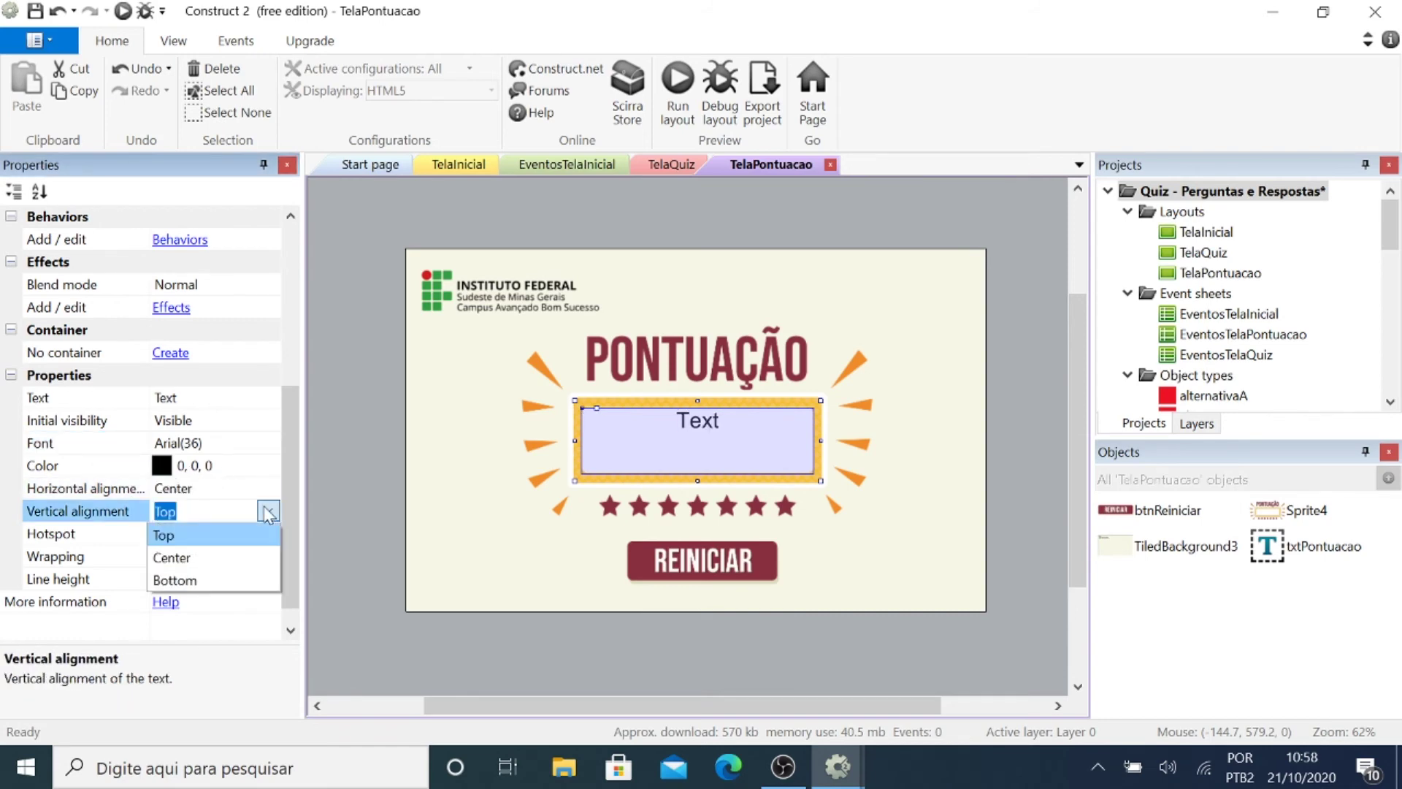
pyautogui.click(213, 557)
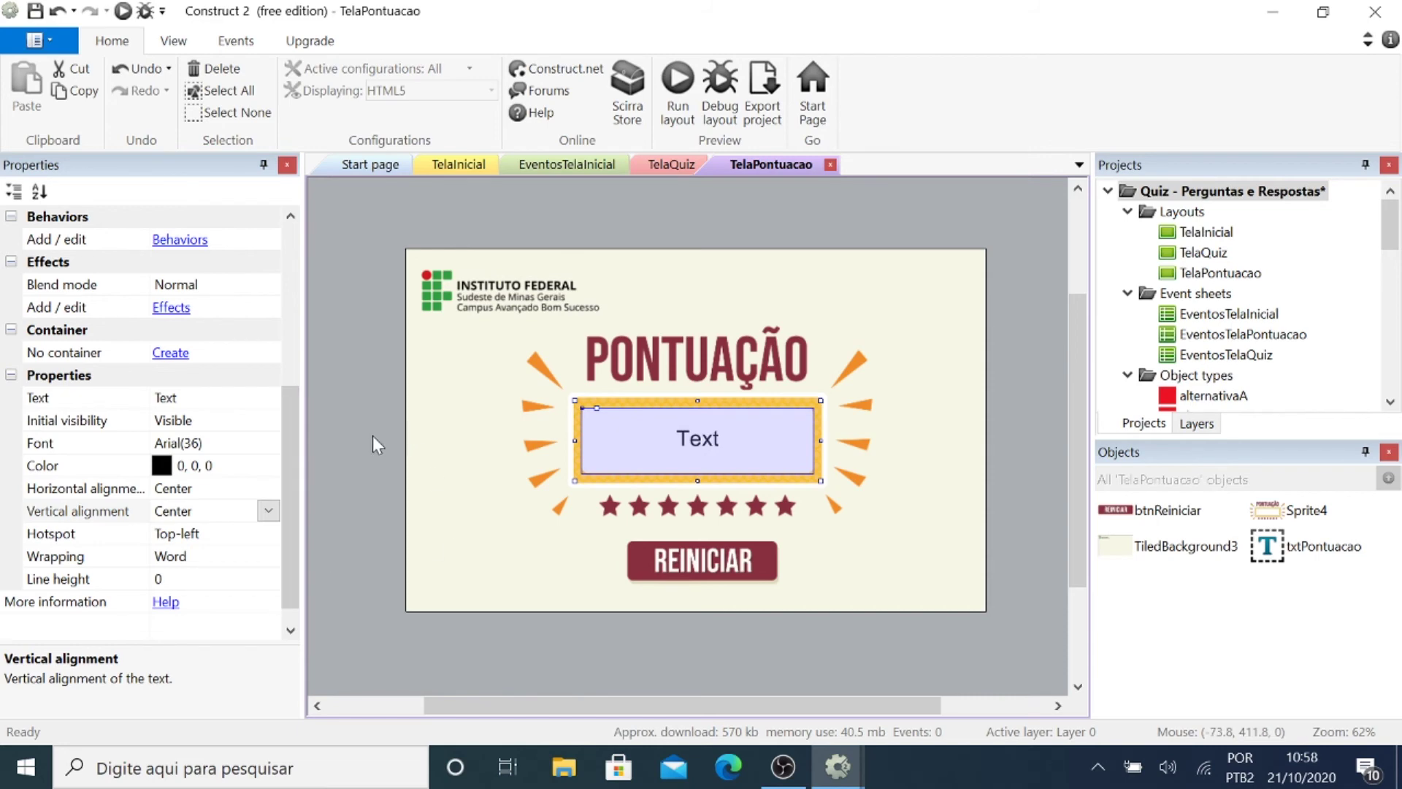
# Lock Layer 0 of the TelaPontuacao layout and return to the project tree.
pyautogui.click(336, 474)
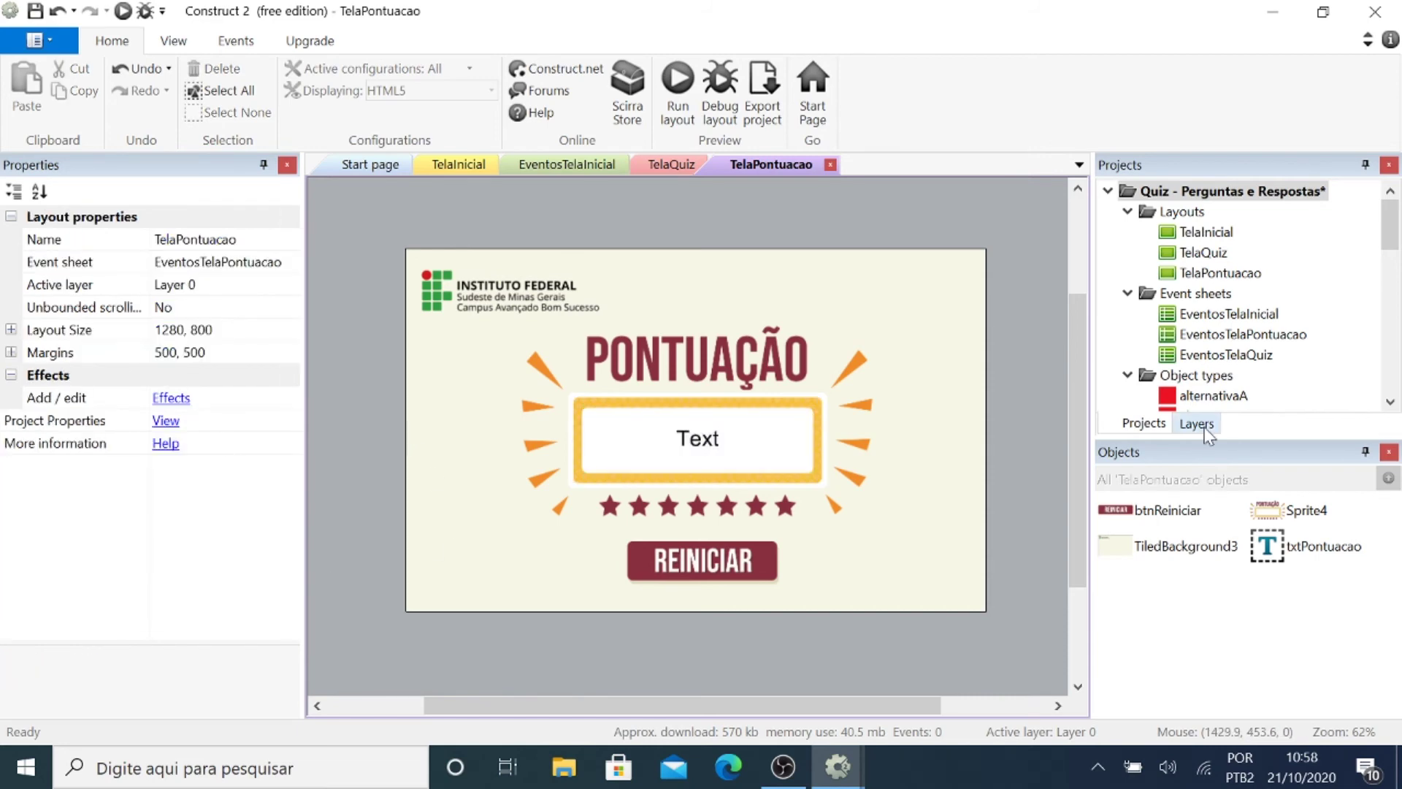
pyautogui.click(1198, 424)
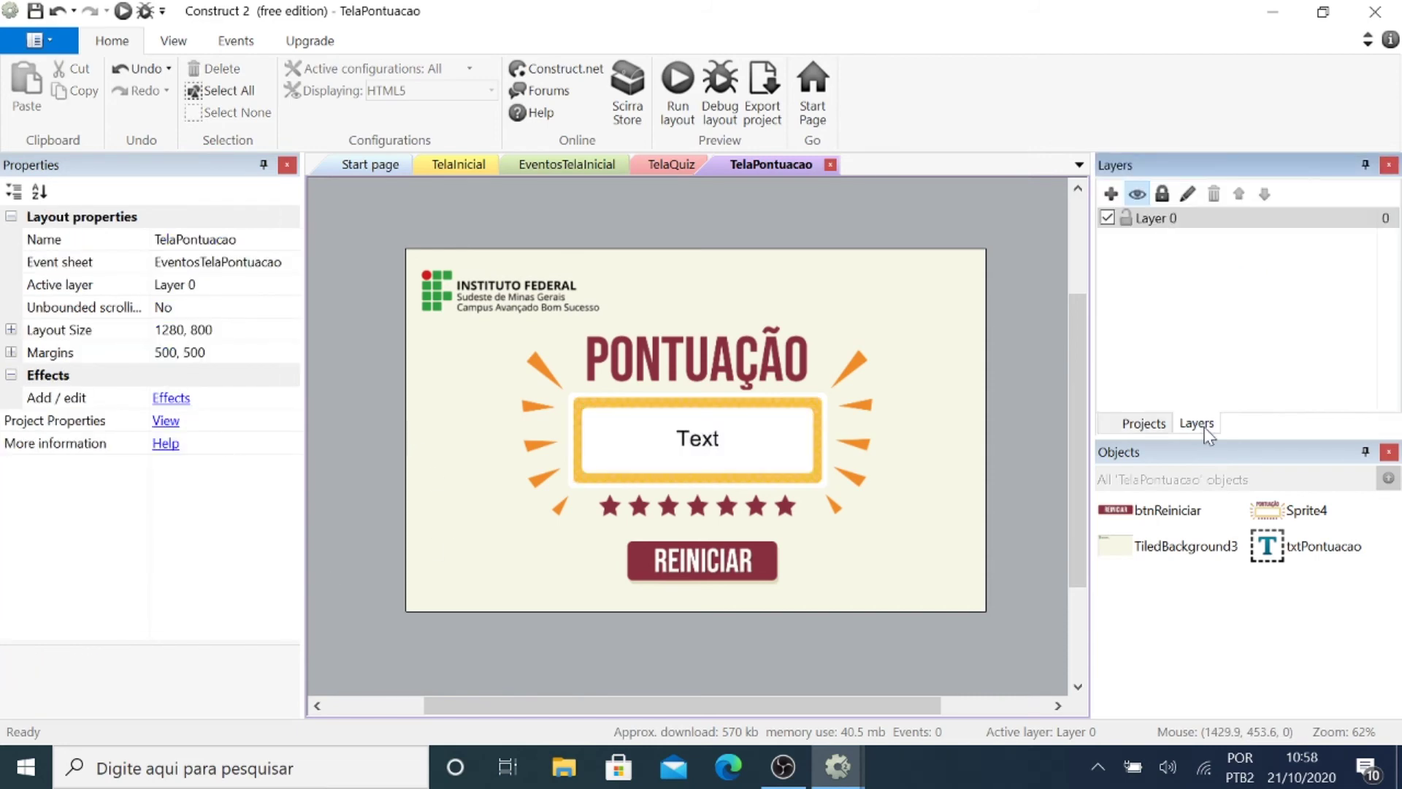
pyautogui.click(1126, 219)
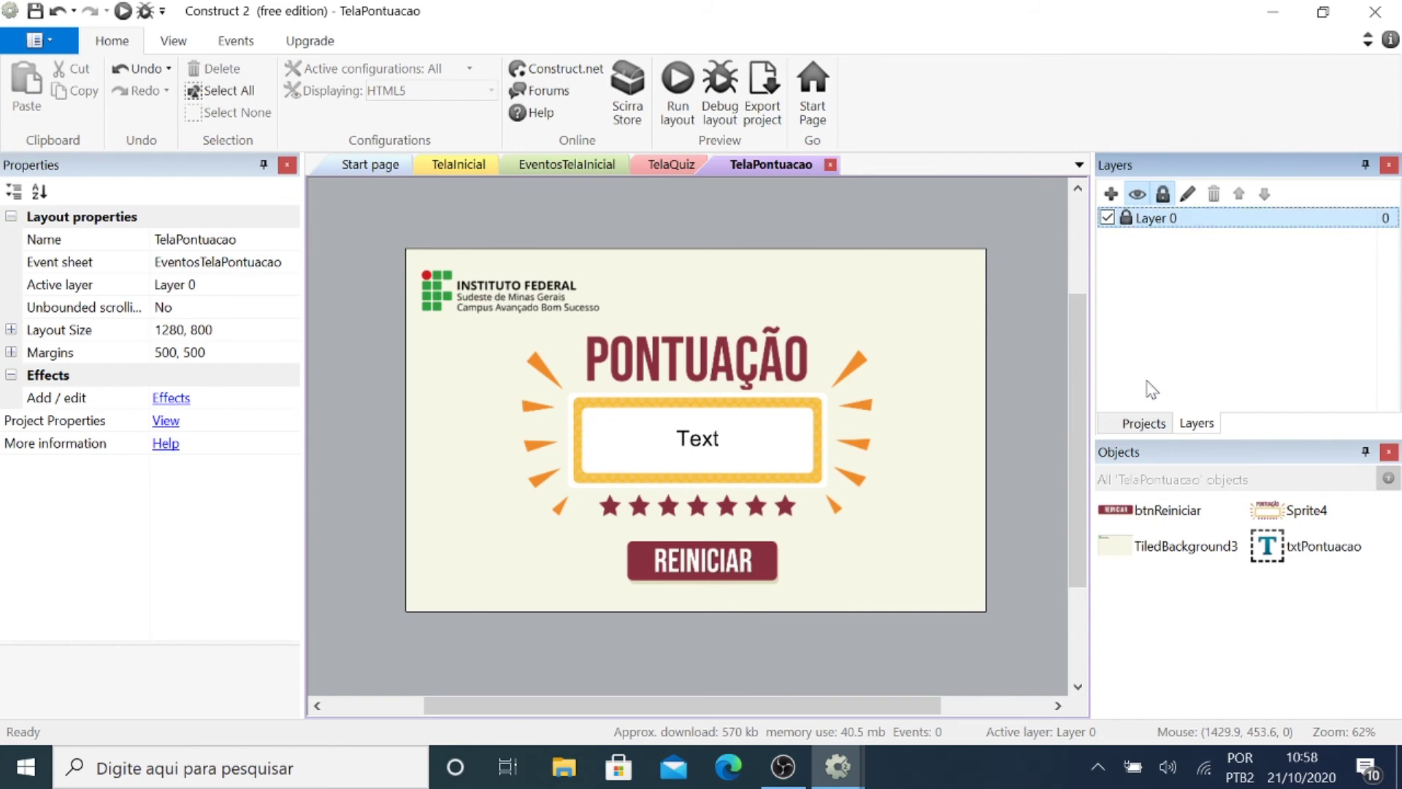
pyautogui.click(1142, 426)
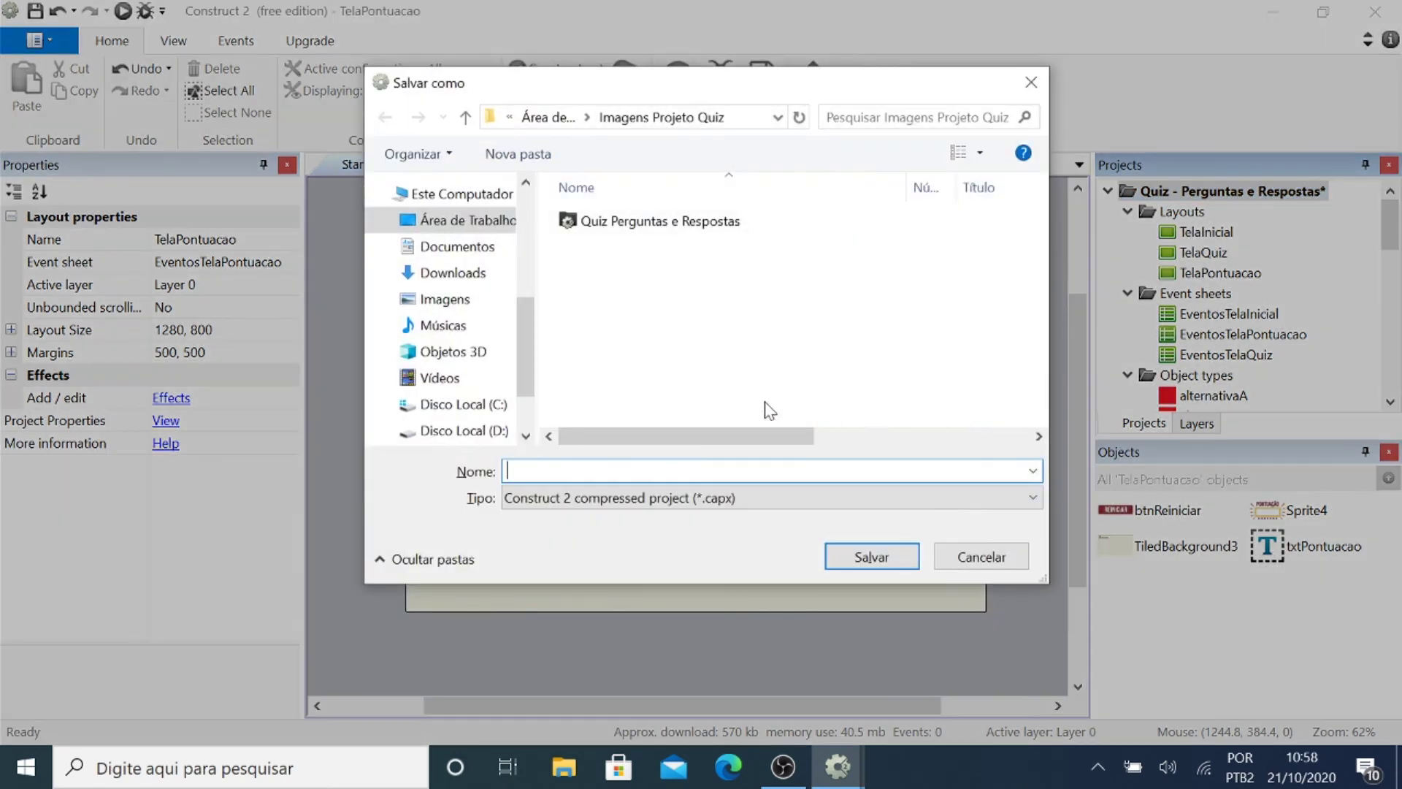
# Save the project as Quiz Perguntas e Respostas2 in the Imagens Projeto Quiz folder.
pyautogui.click(657, 221)
pyautogui.click(682, 471)
pyautogui.write('2')
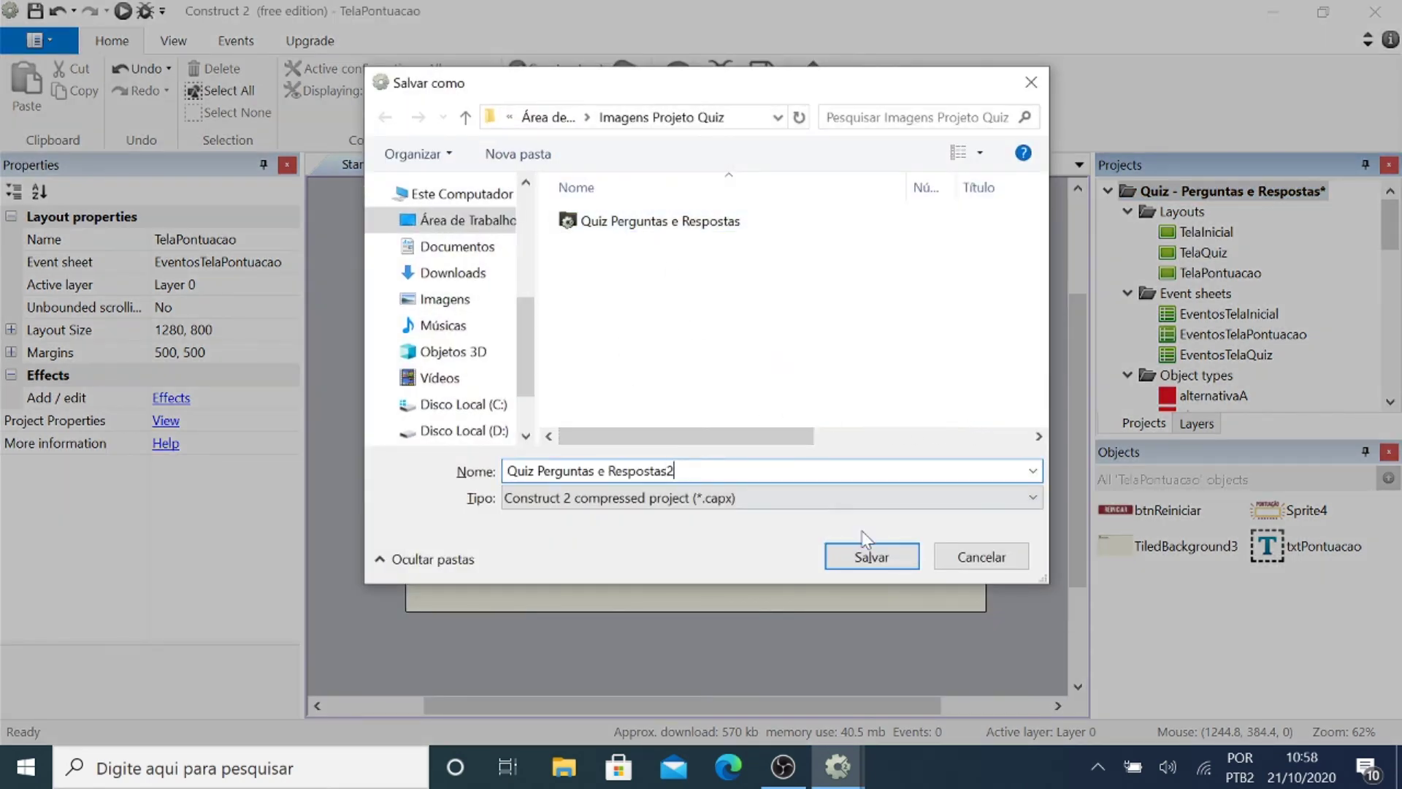
pyautogui.click(869, 555)
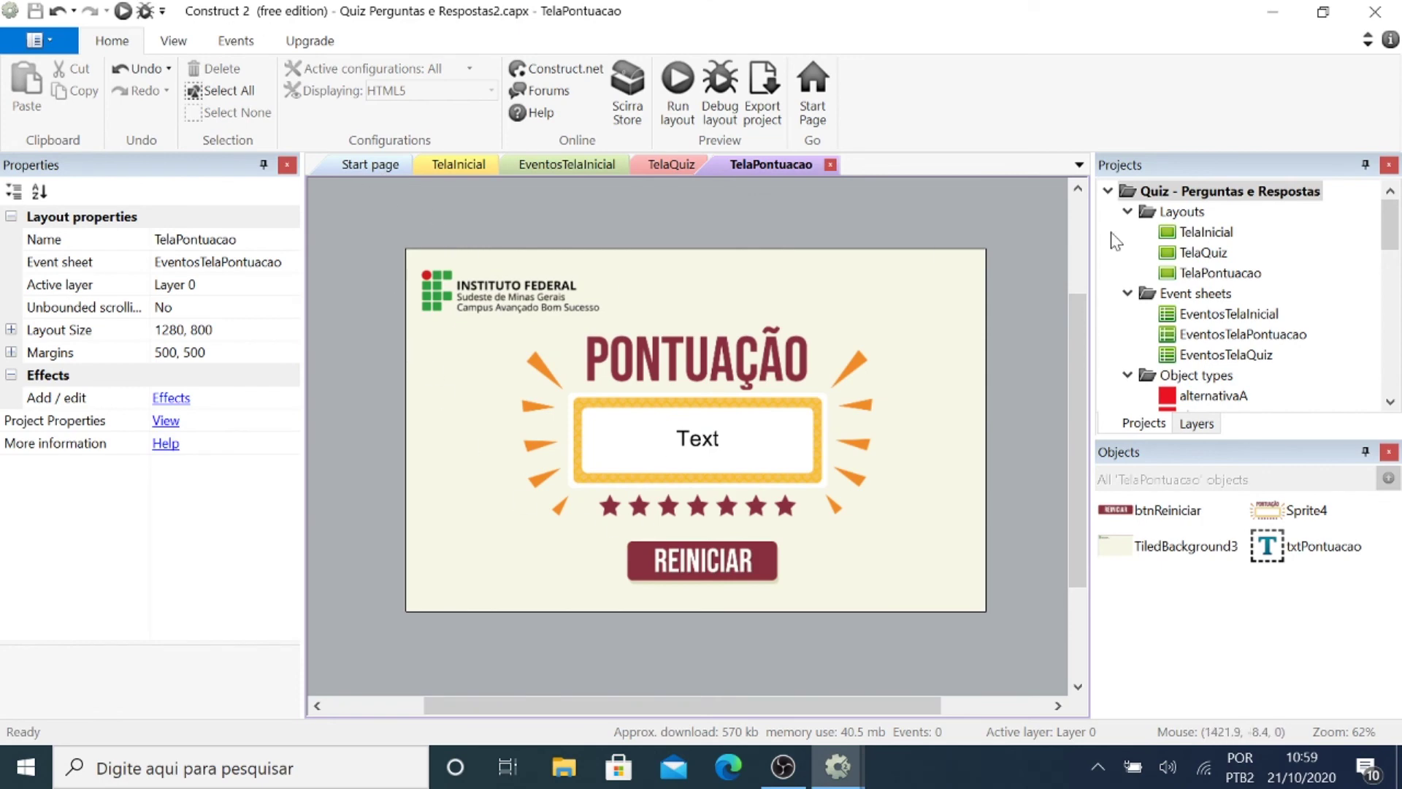
# Add a Touch event to the EventosTelaInicial sheet that triggers on touching the btnComecar object.
pyautogui.click(451, 165)
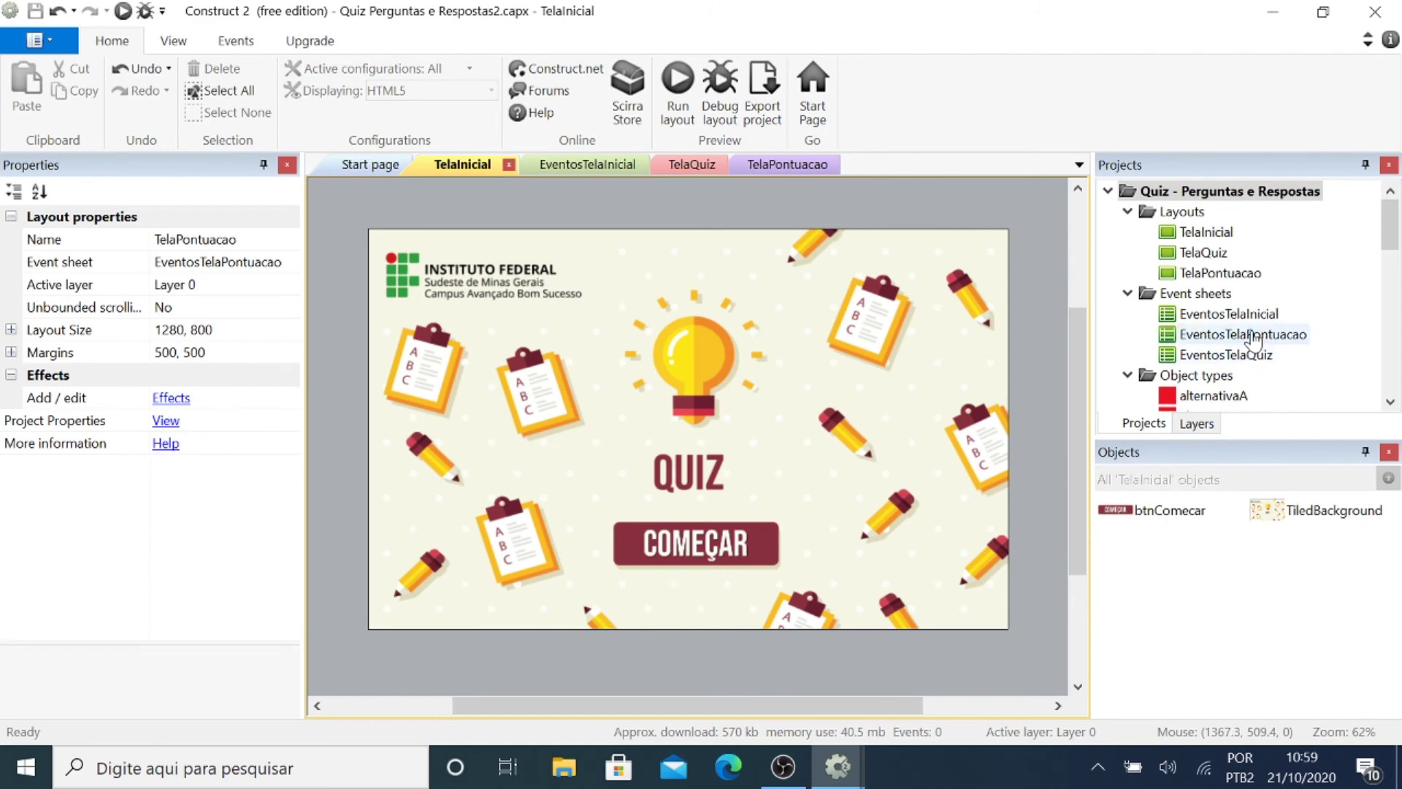
pyautogui.doubleClick(1212, 314)
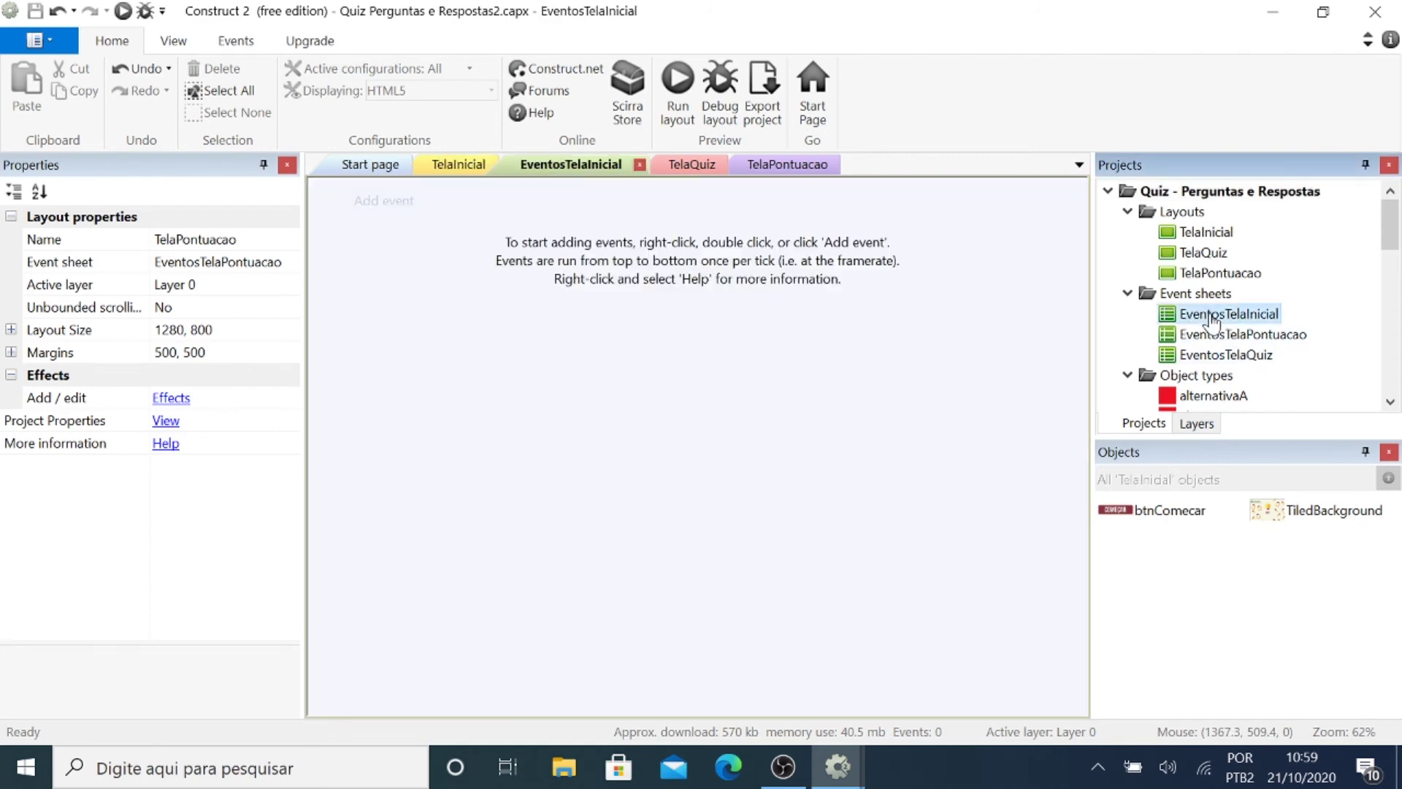
pyautogui.click(382, 202)
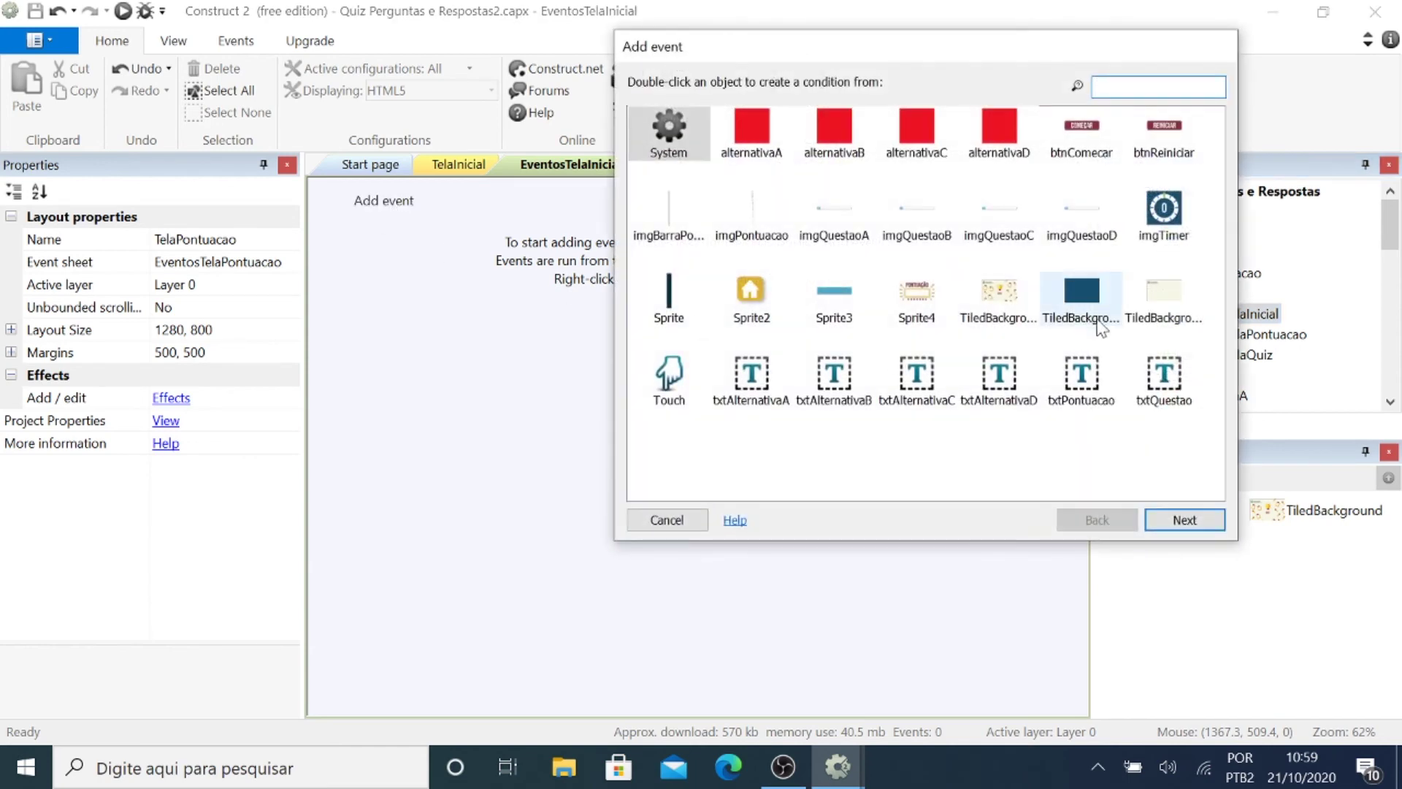
pyautogui.doubleClick(671, 380)
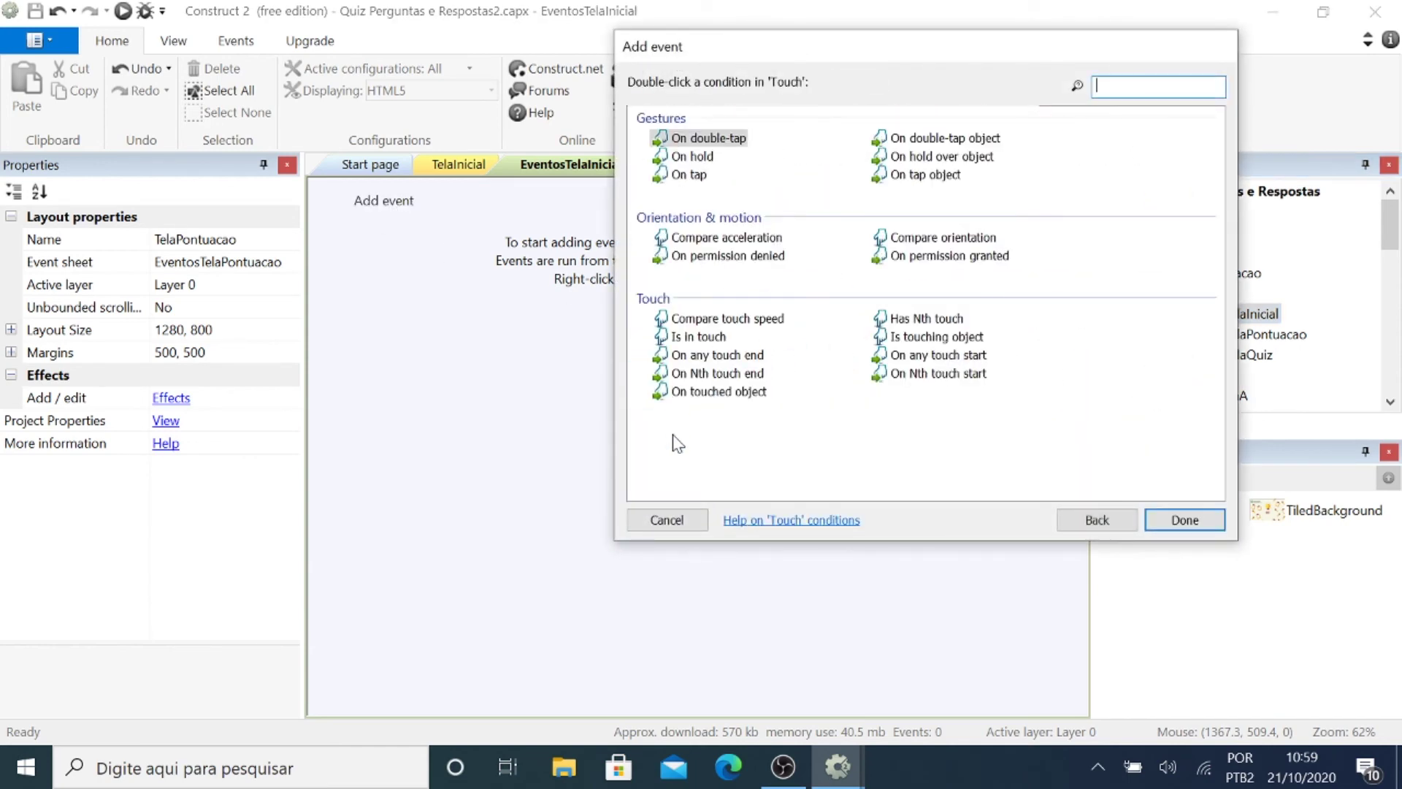
pyautogui.doubleClick(720, 392)
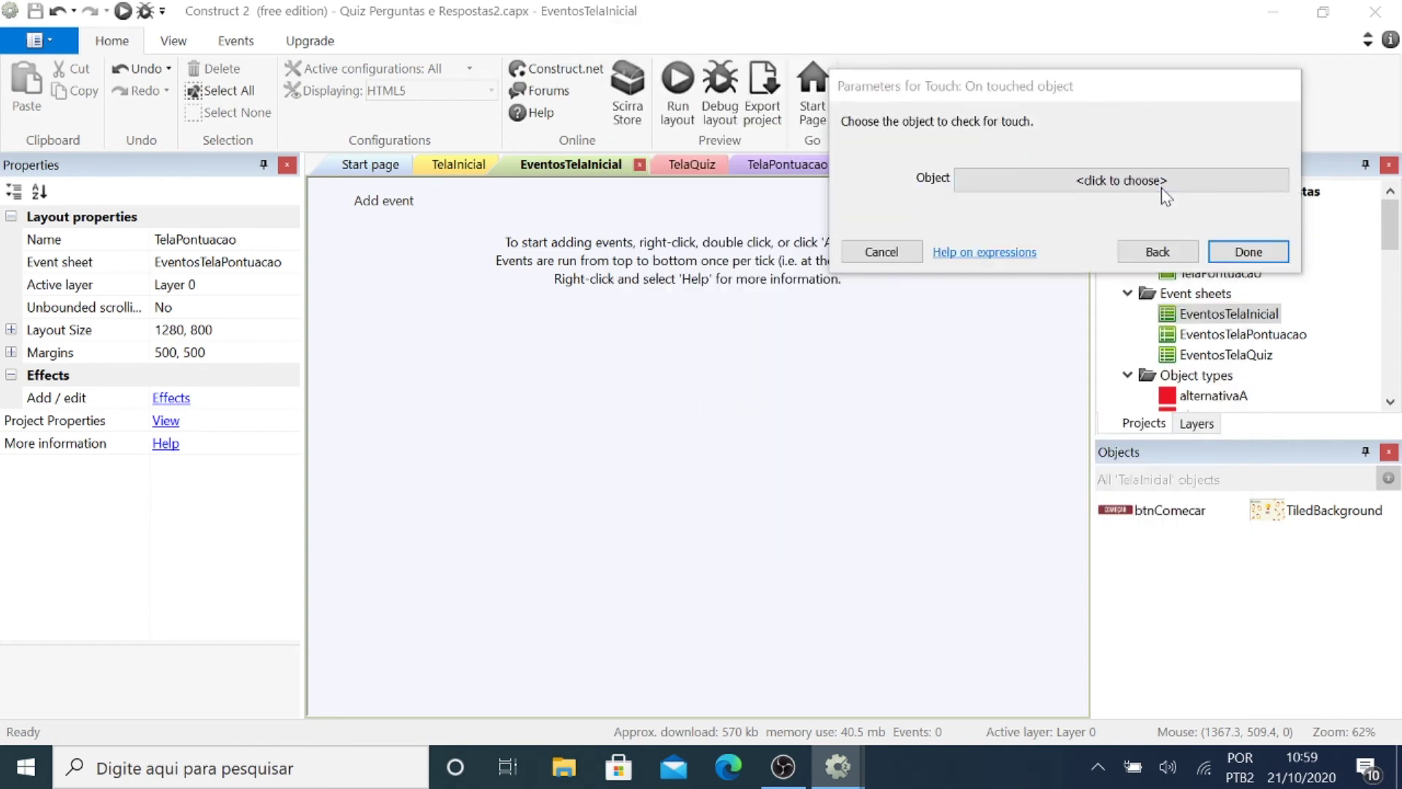
pyautogui.click(1163, 187)
pyautogui.click(731, 239)
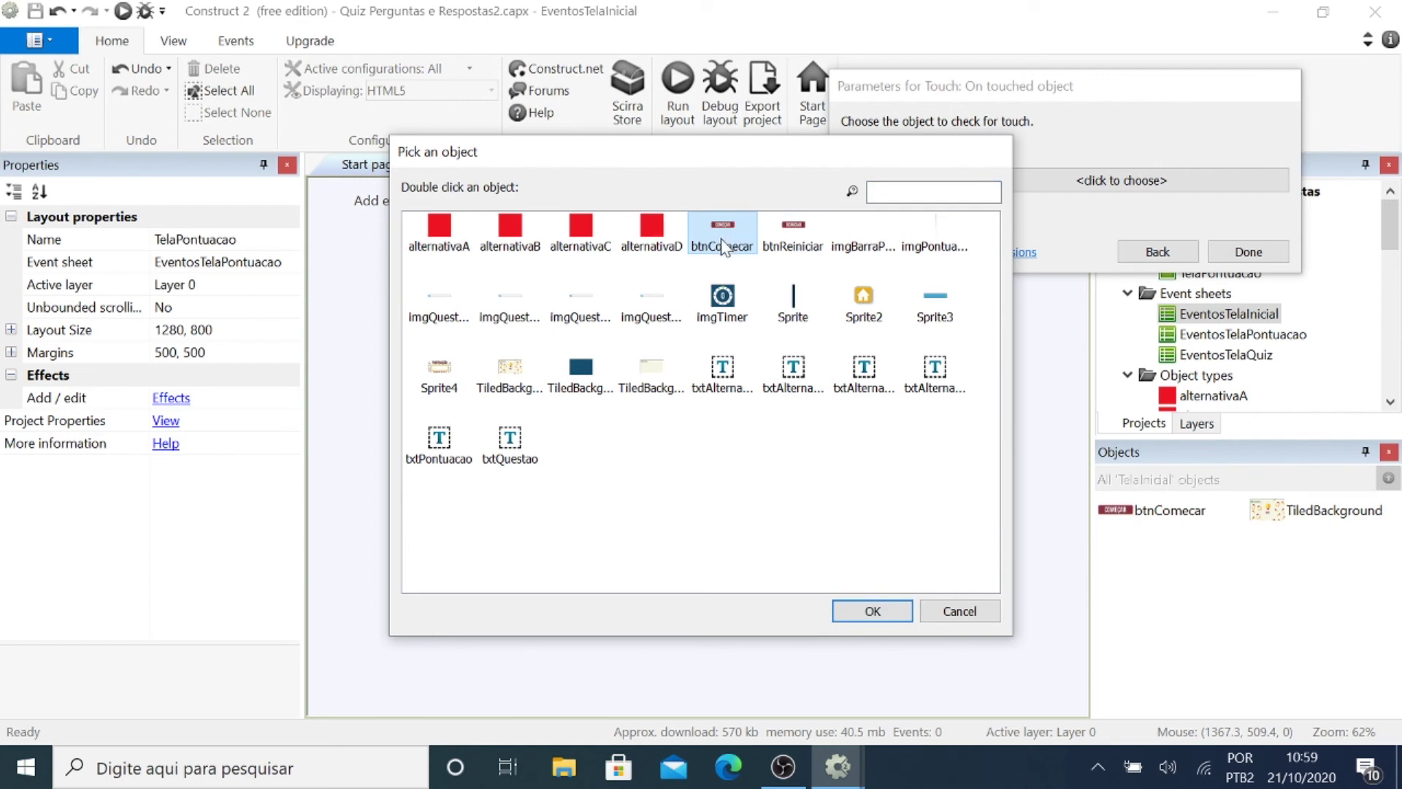
pyautogui.click(852, 606)
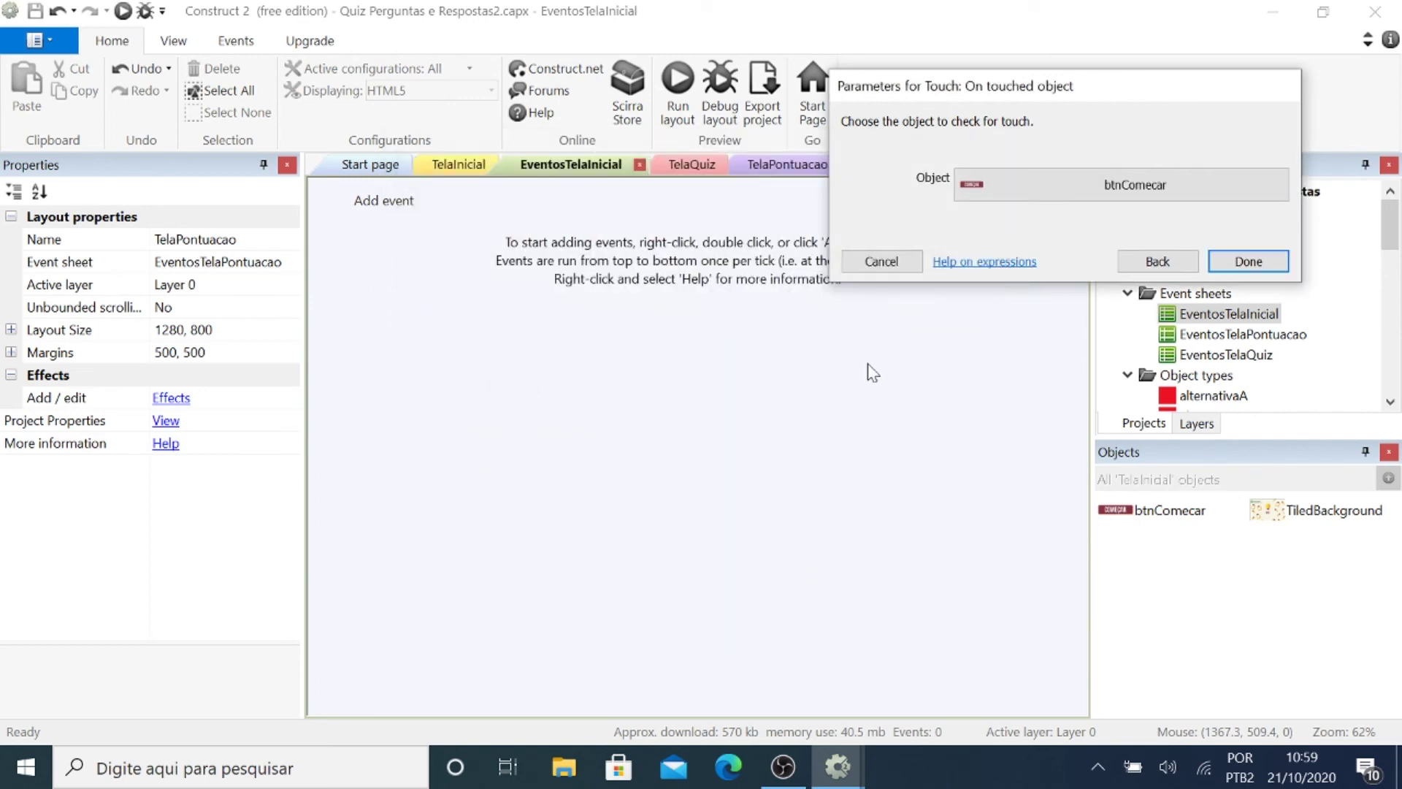
pyautogui.click(1248, 261)
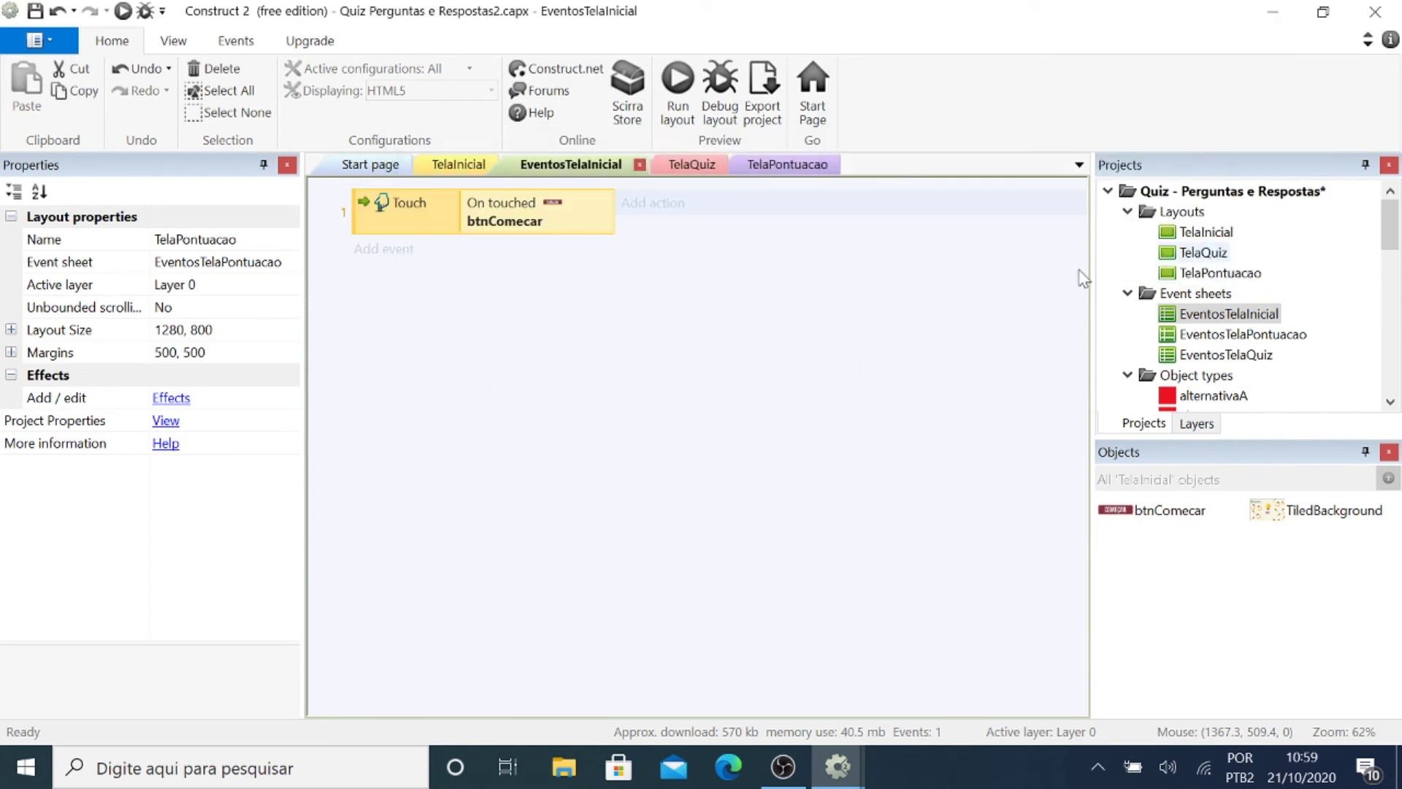
# Add an action to the btnComecar touch event that sets the btnComecar animation frame to 1.
pyautogui.click(665, 208)
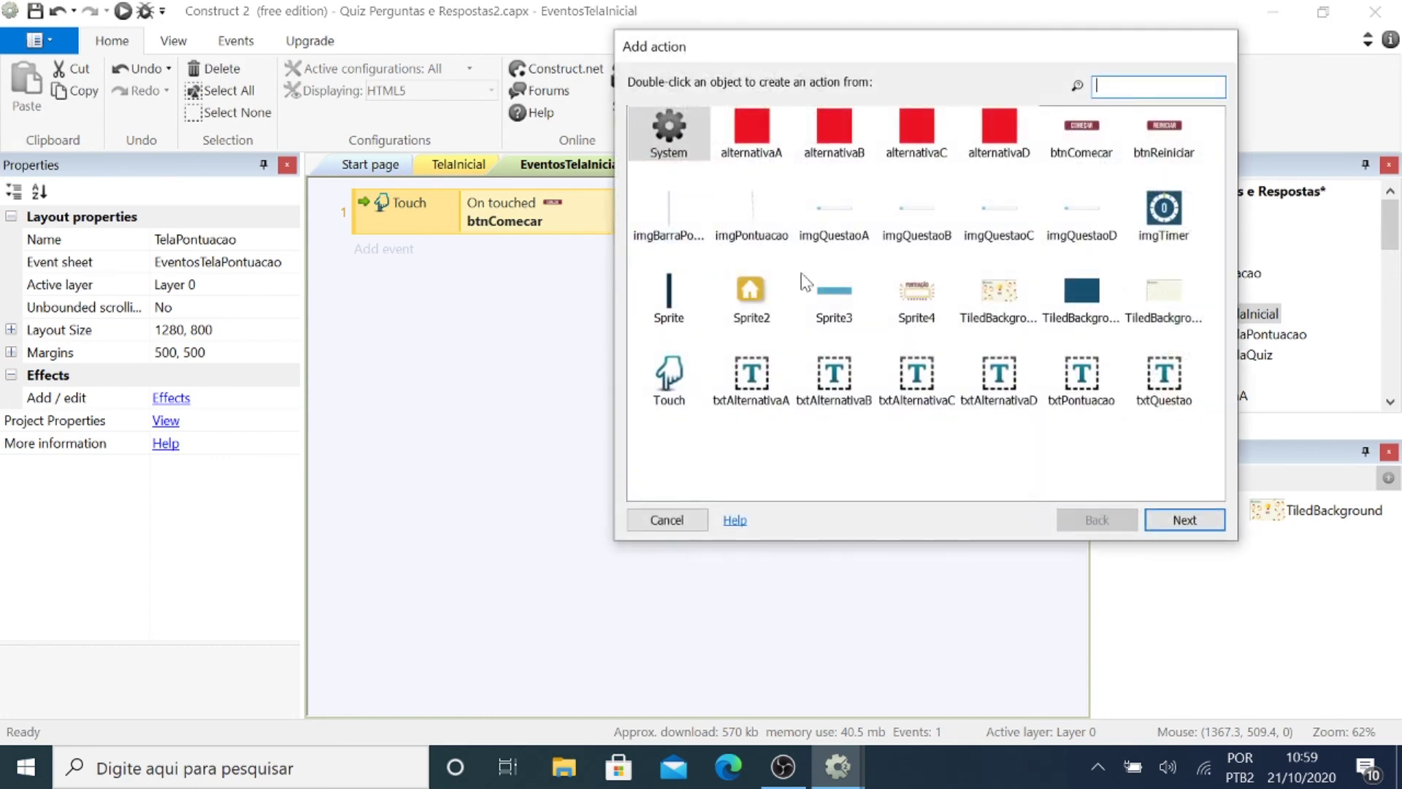
pyautogui.doubleClick(1080, 139)
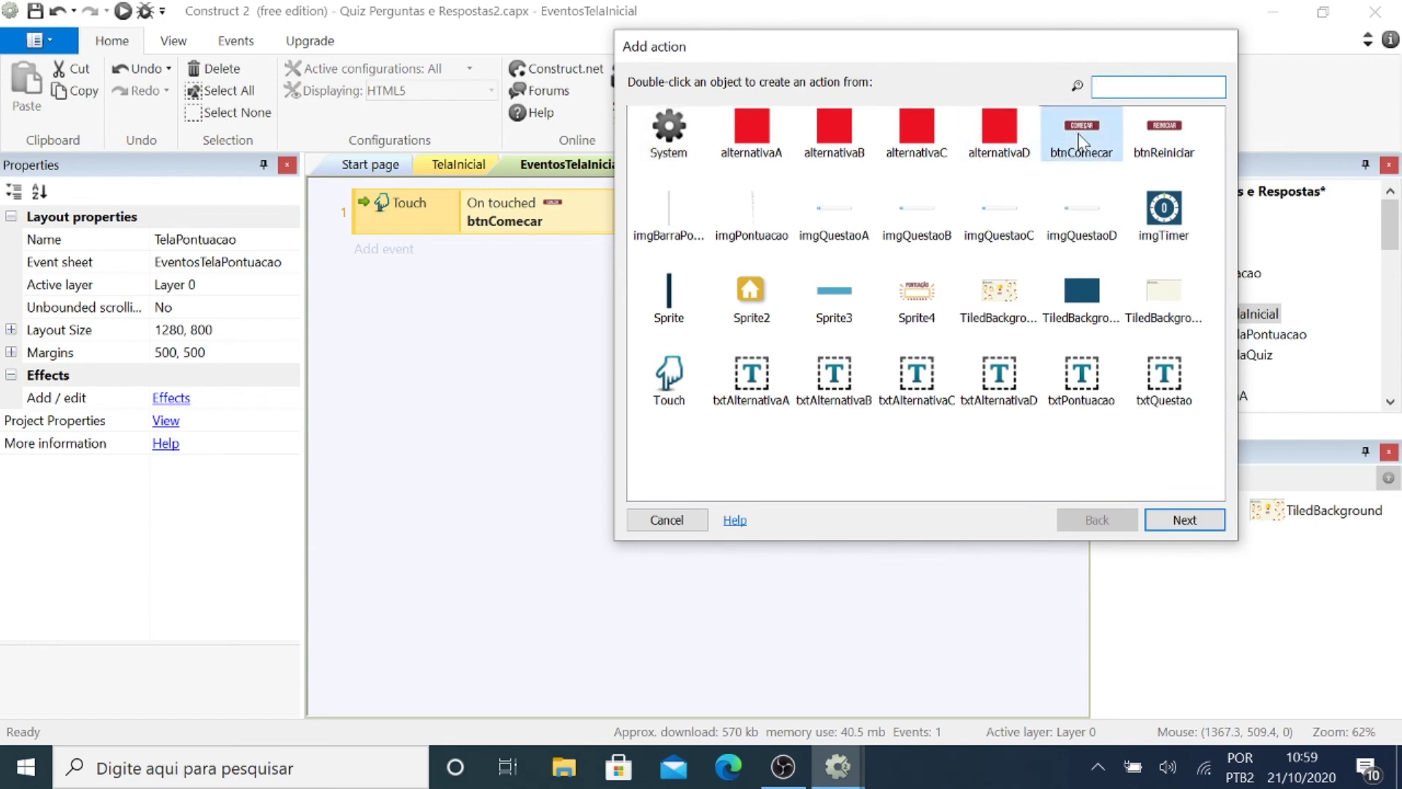
pyautogui.doubleClick(894, 241)
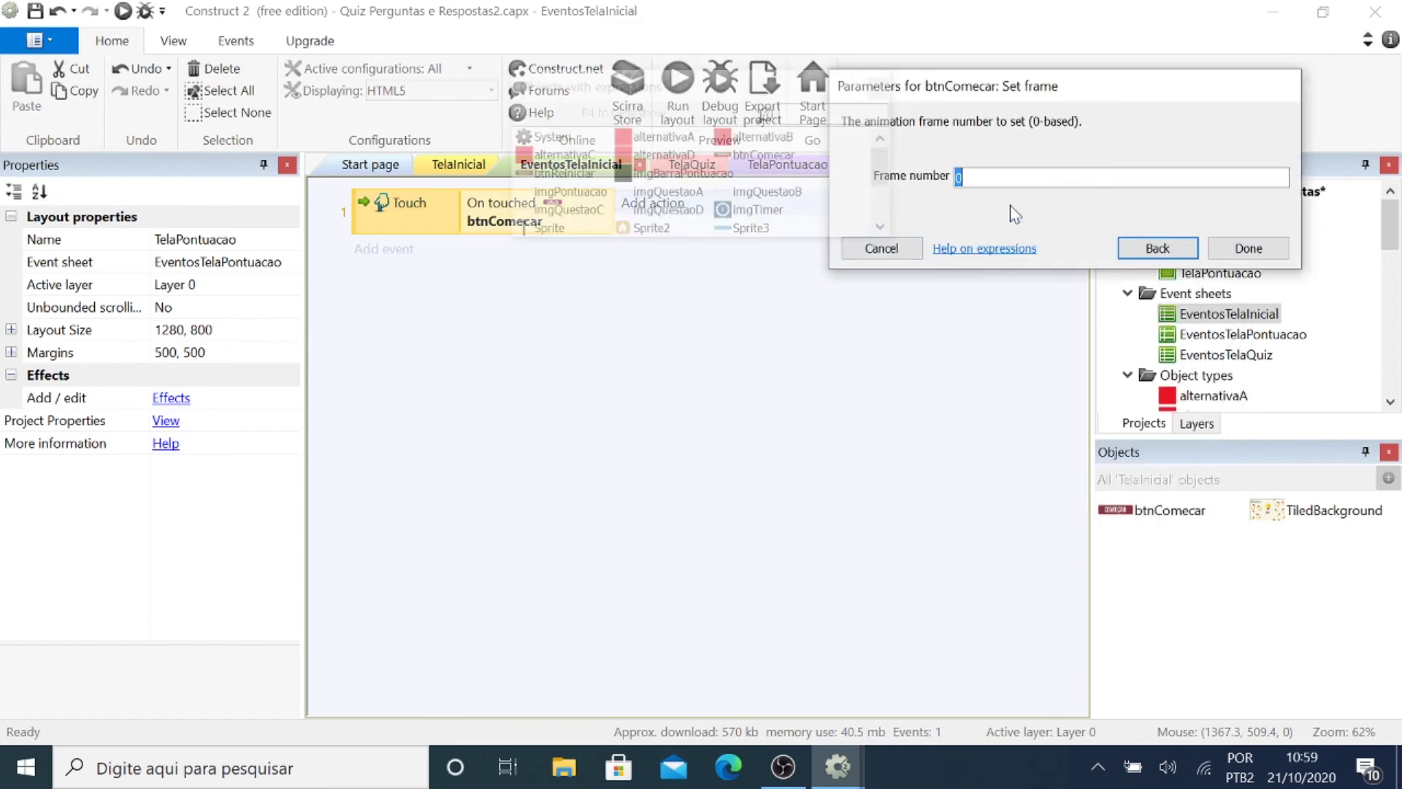
pyautogui.press('Return')
# Add a System Wait action of 1.0 seconds to the btnComecar touch event.
pyautogui.click(653, 230)
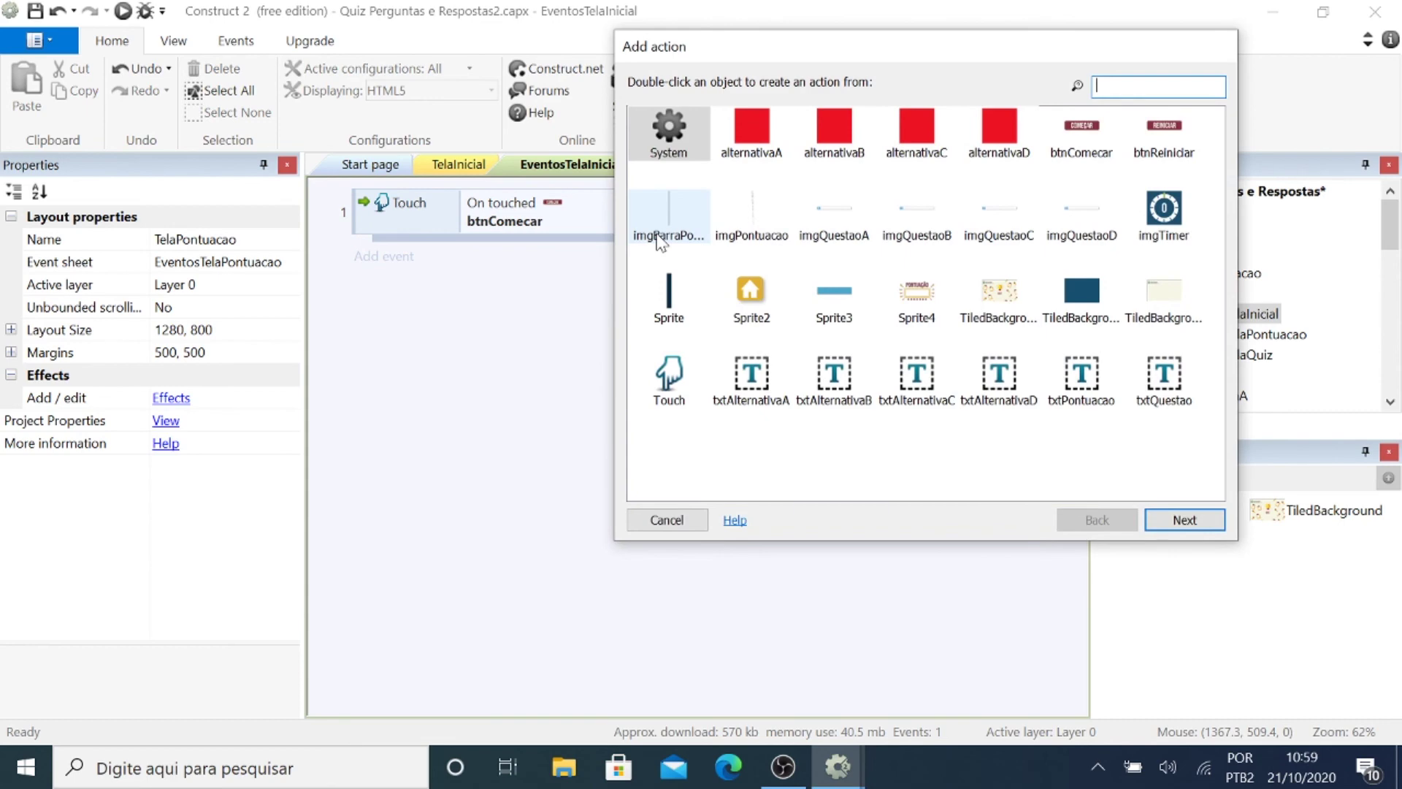
pyautogui.doubleClick(669, 139)
pyautogui.moveTo(1216, 245); pyautogui.dragTo(1214, 456)
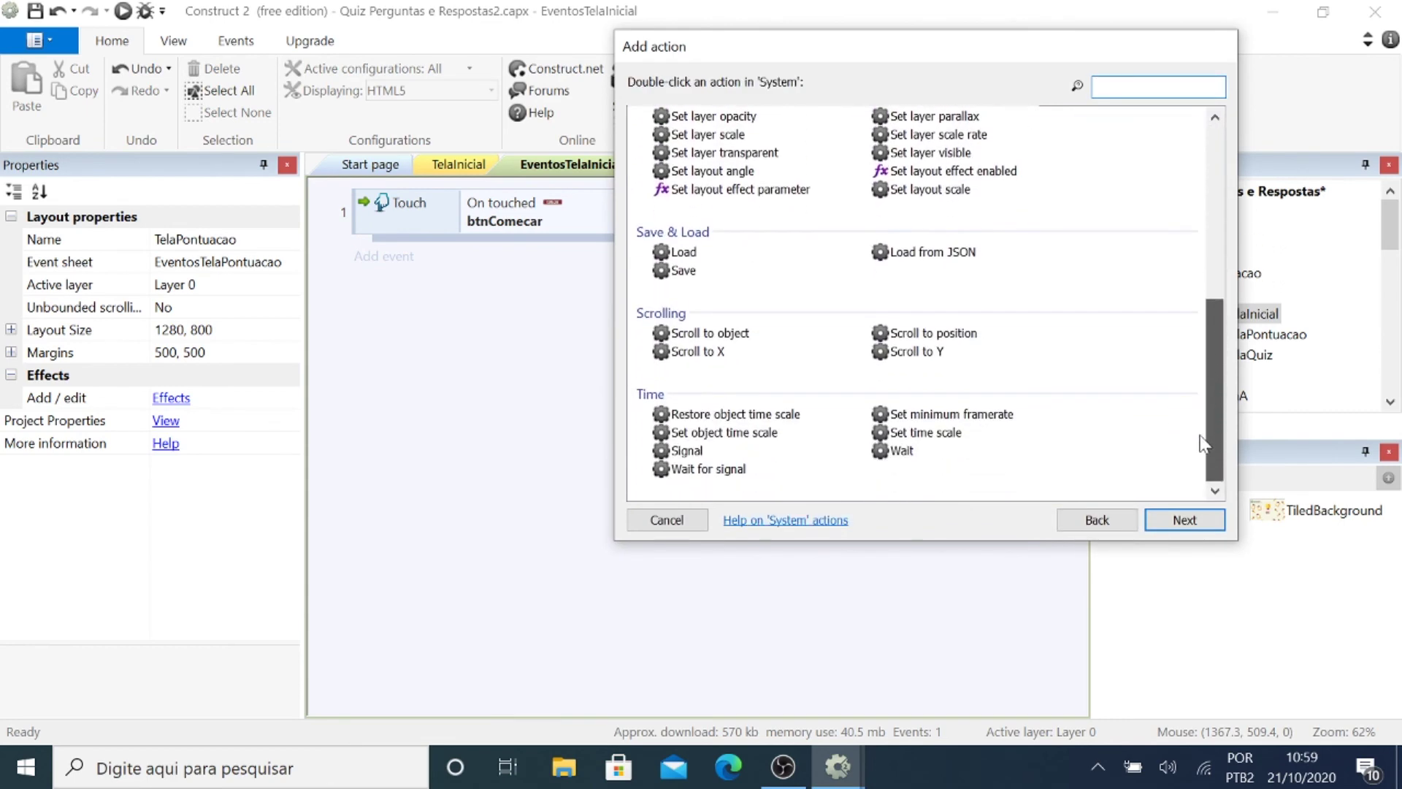
pyautogui.doubleClick(902, 451)
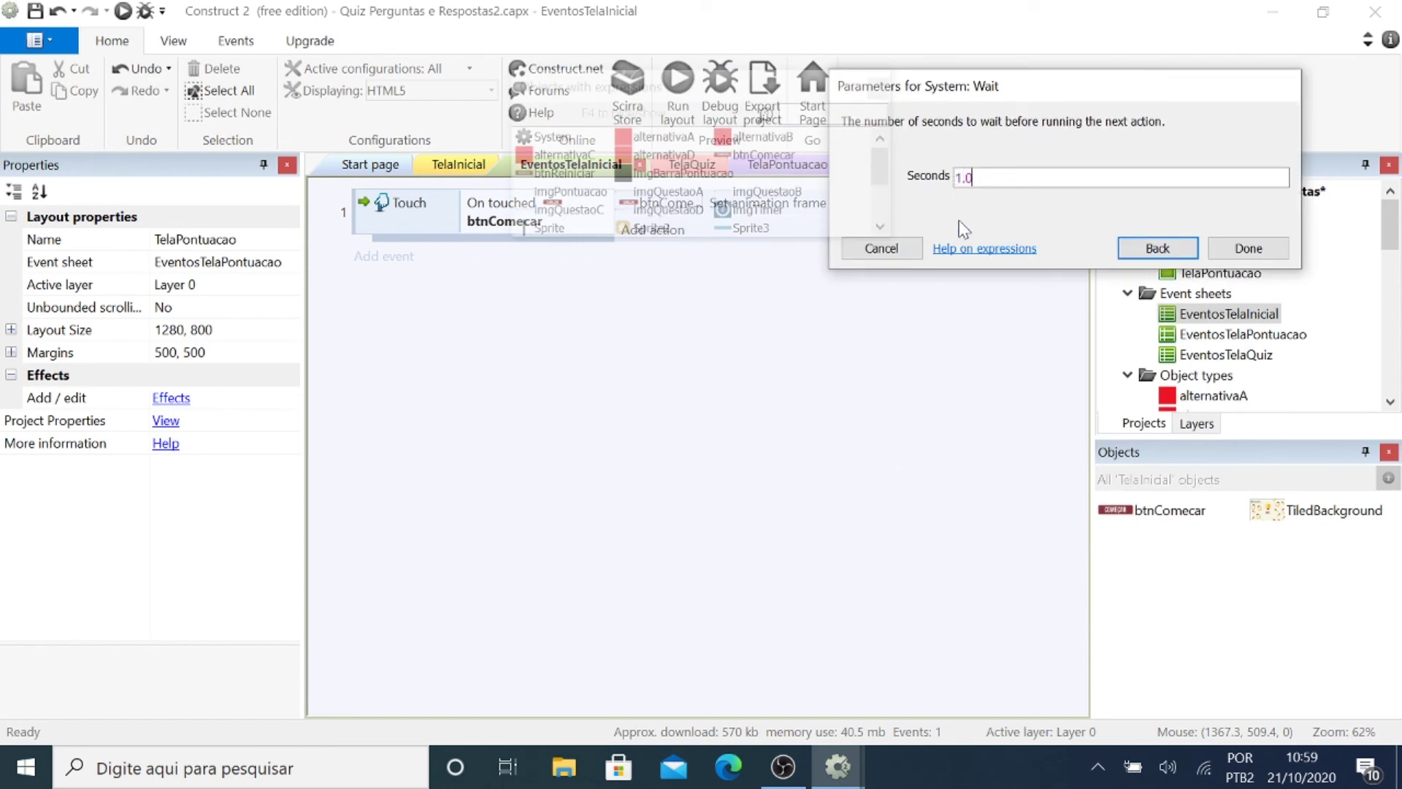
pyautogui.press('Return')
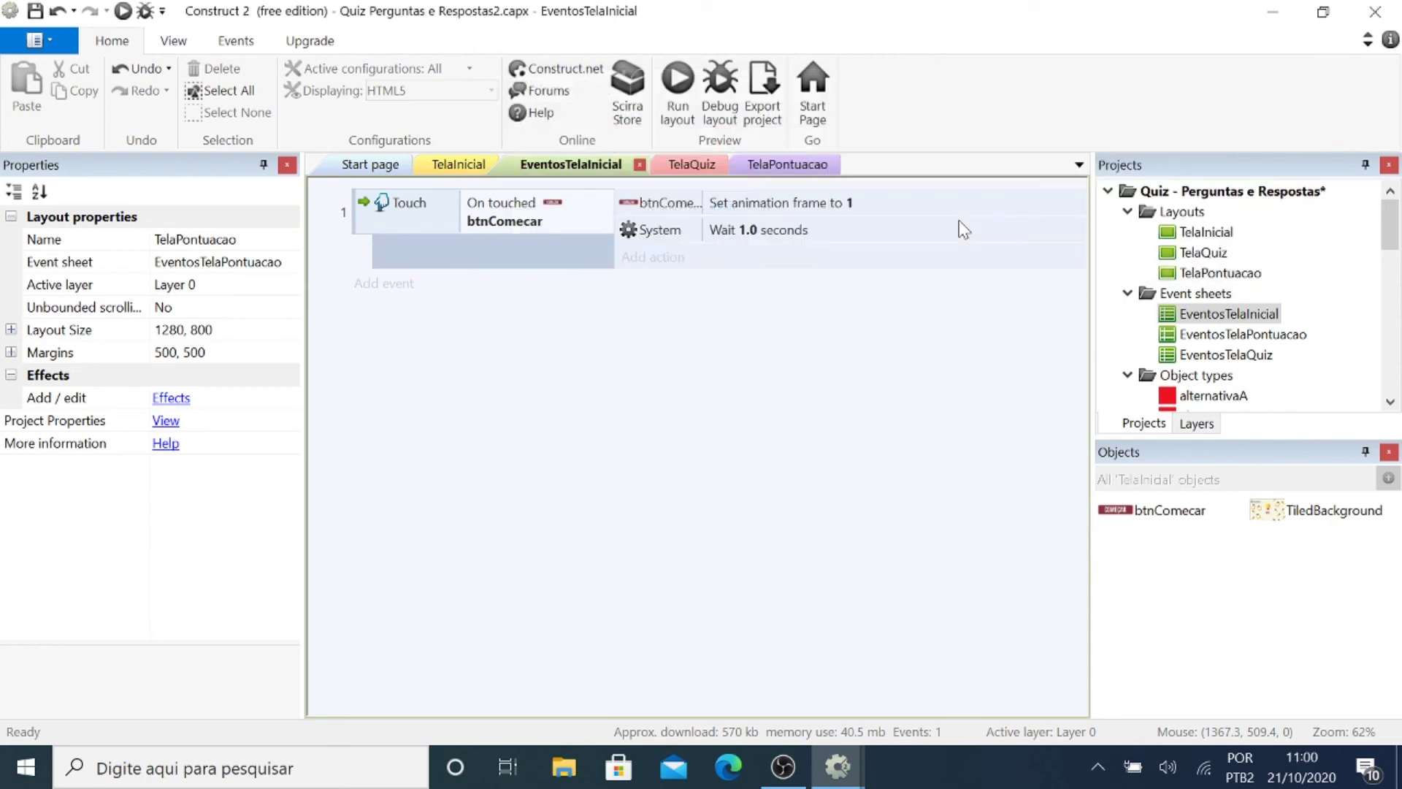
# Add a System Go to layout action to the btnComecar touch event, with TelaQuiz as the layout.
pyautogui.click(657, 259)
pyautogui.doubleClick(672, 146)
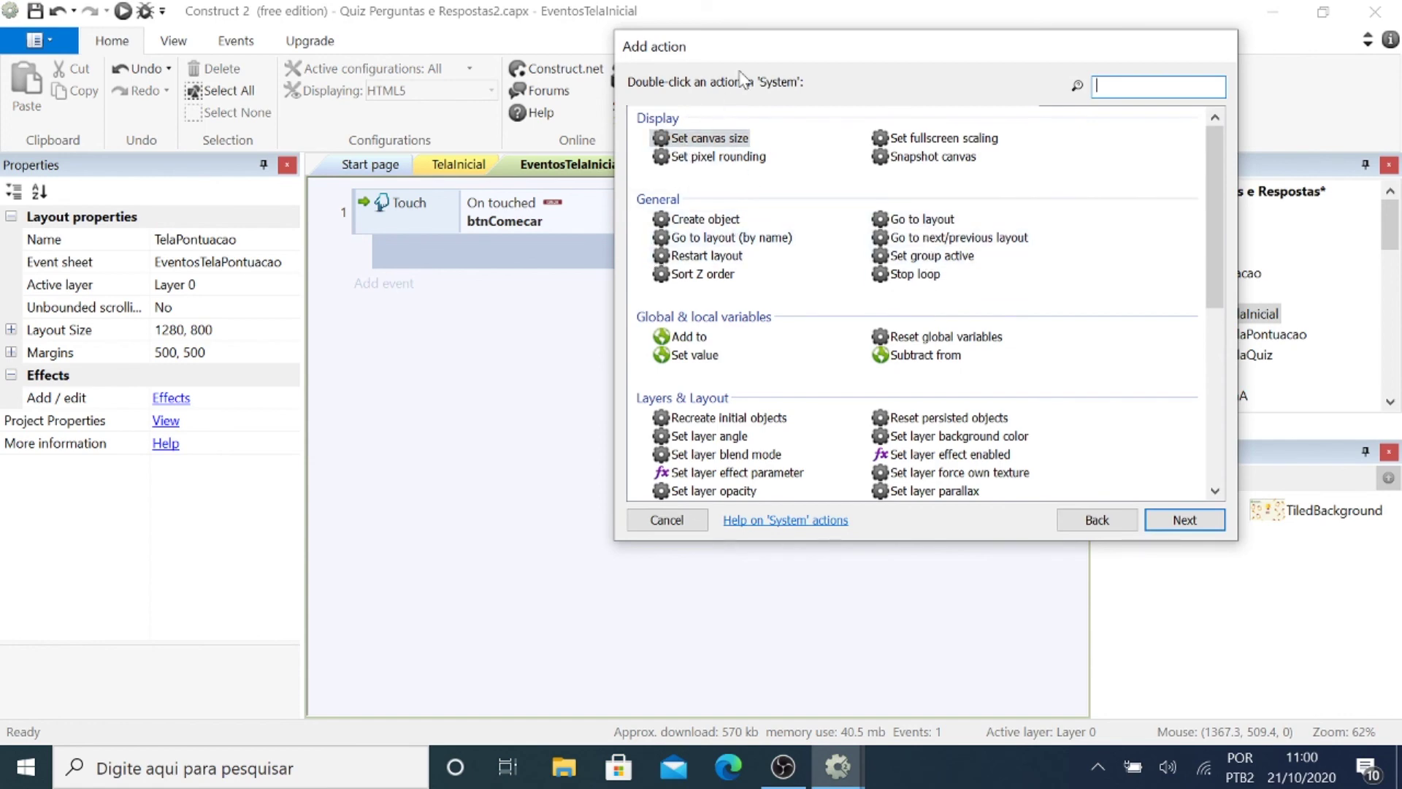
pyautogui.doubleClick(915, 219)
pyautogui.click(986, 177)
pyautogui.click(990, 227)
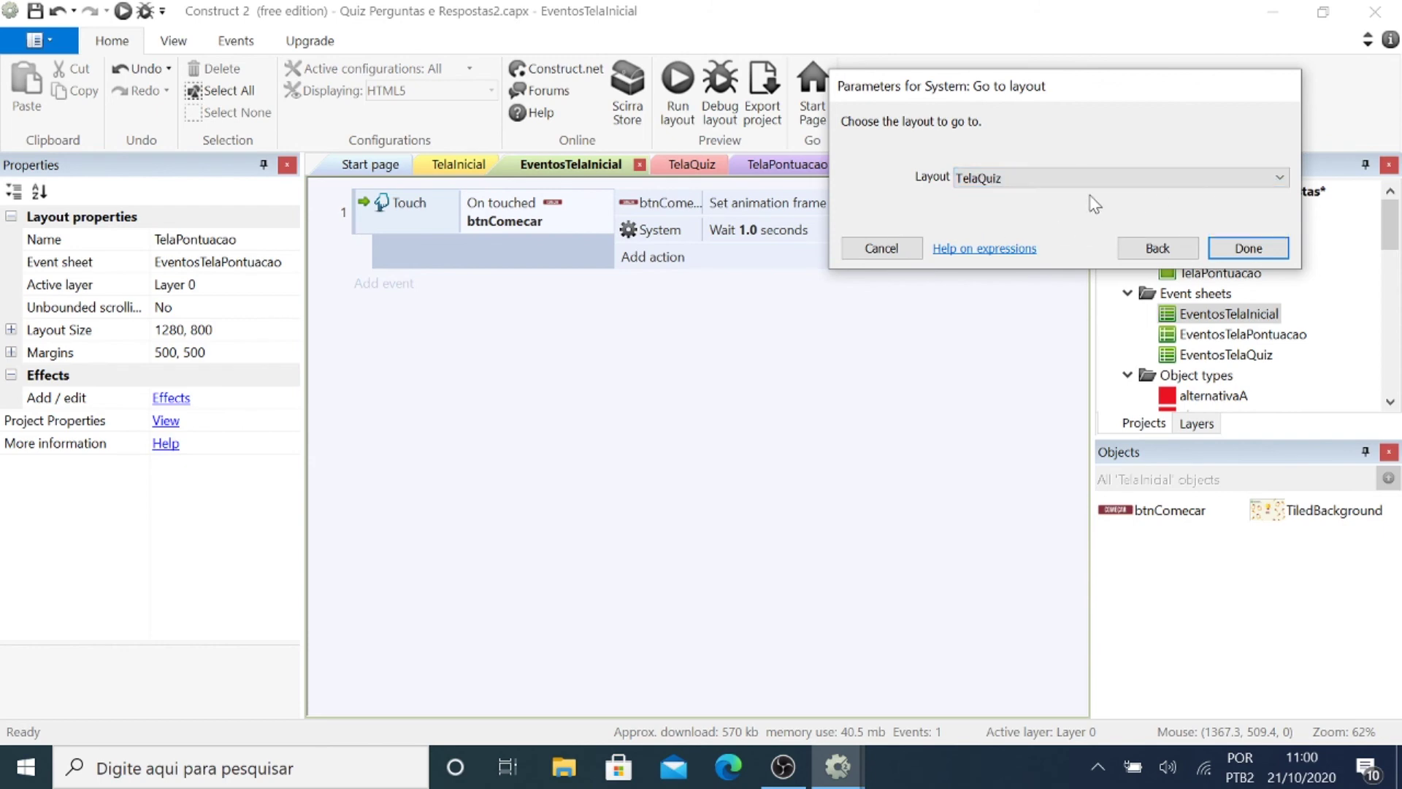
pyautogui.click(1248, 248)
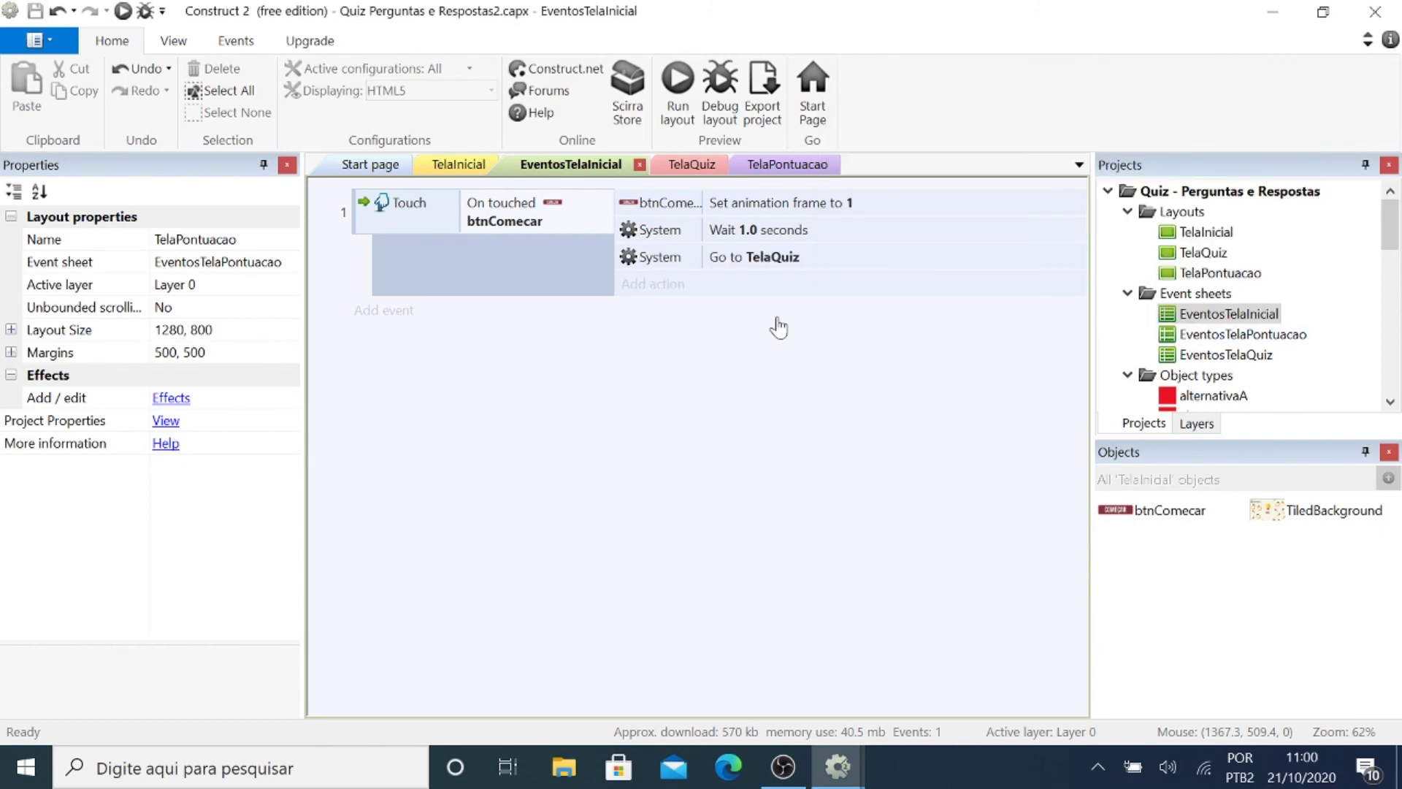
# Add a Touch event to the EventosTelaQuiz sheet that triggers on touching the house icon object Sprite2.
pyautogui.doubleClick(1220, 356)
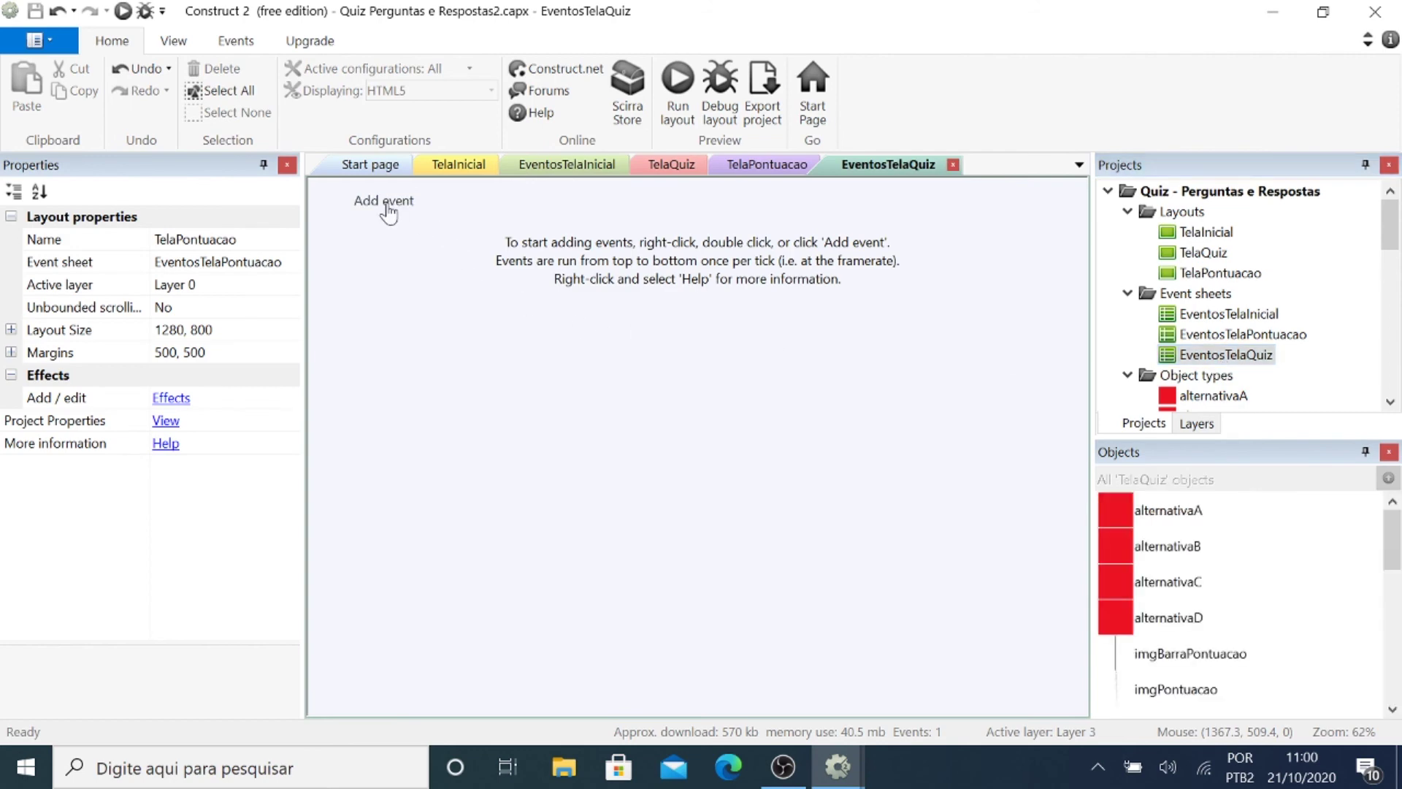
pyautogui.click(388, 203)
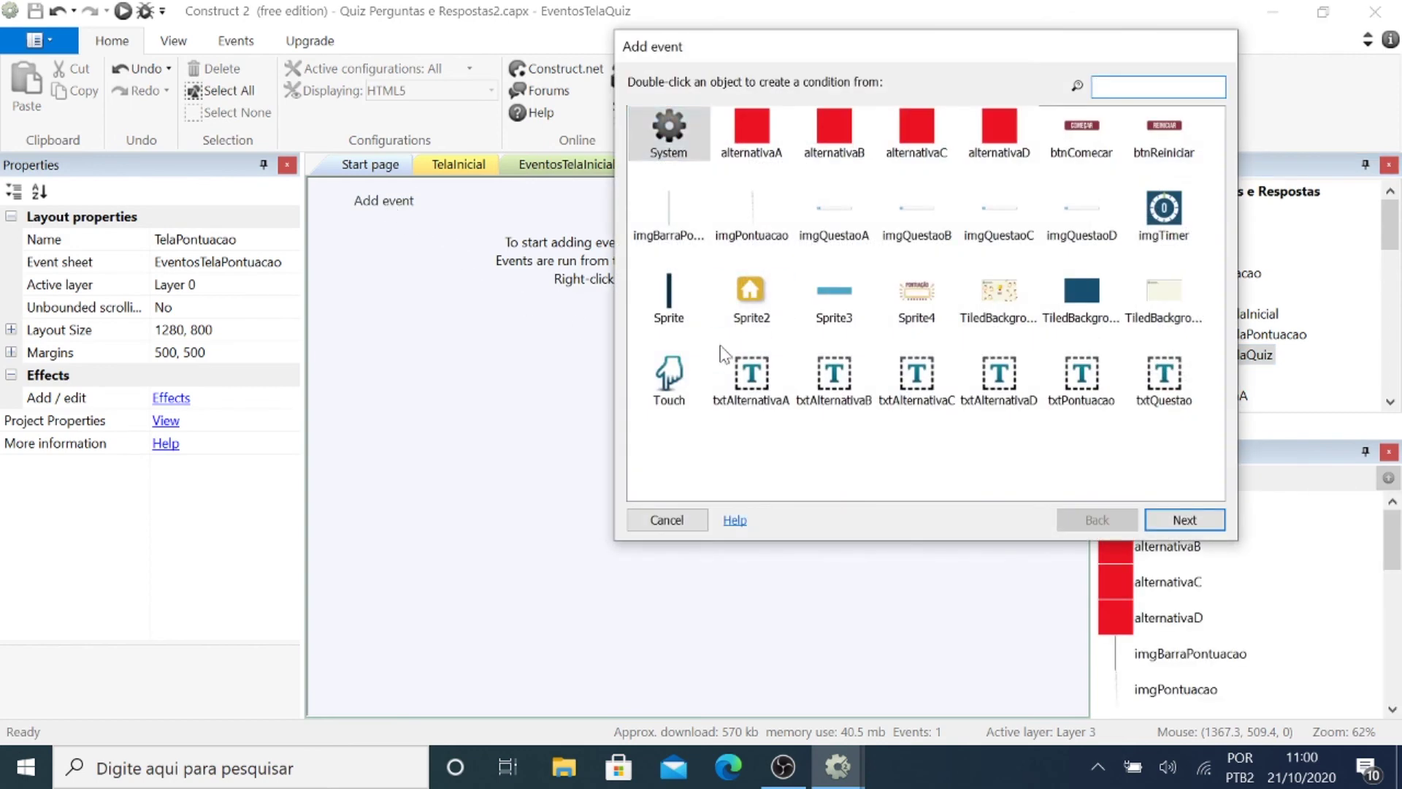
pyautogui.doubleClick(671, 377)
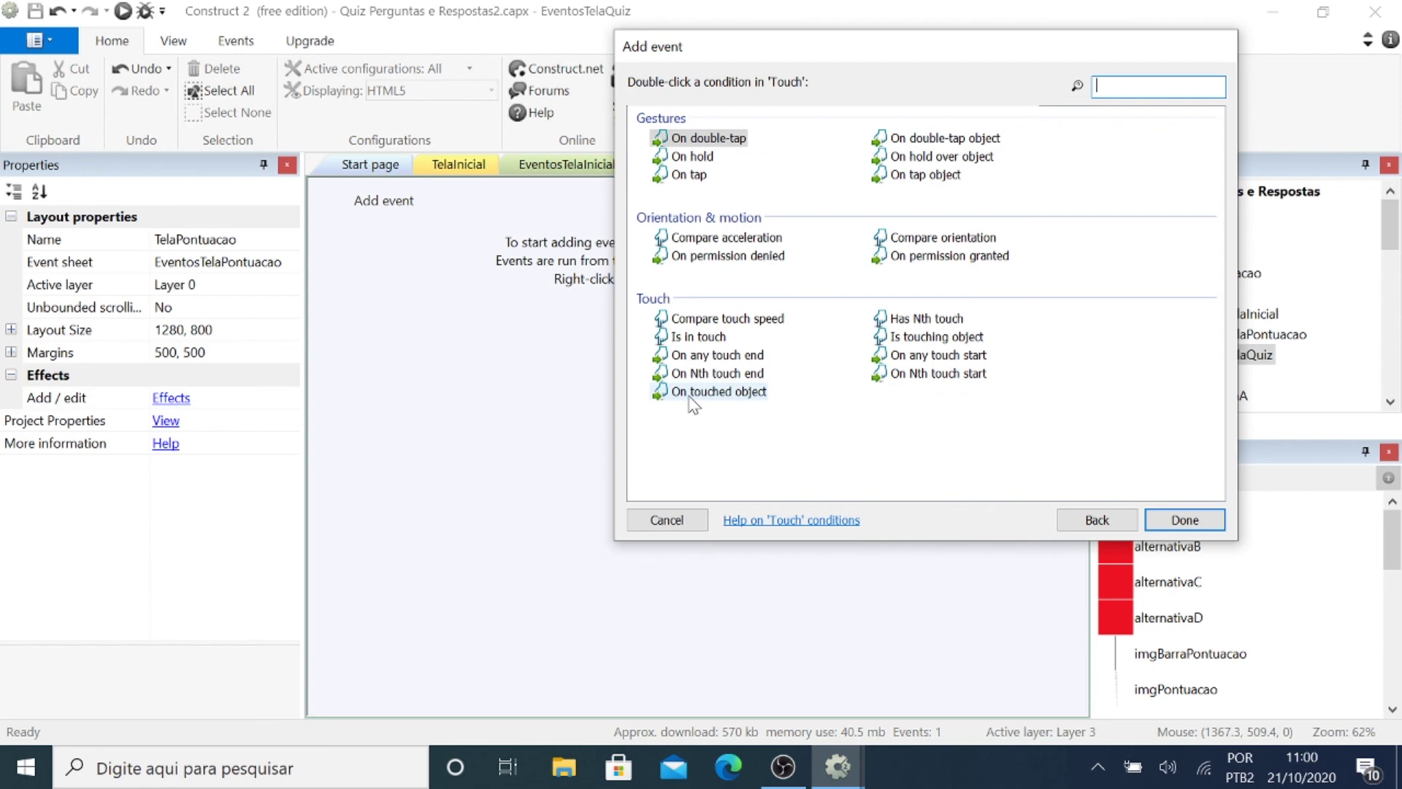
pyautogui.doubleClick(720, 393)
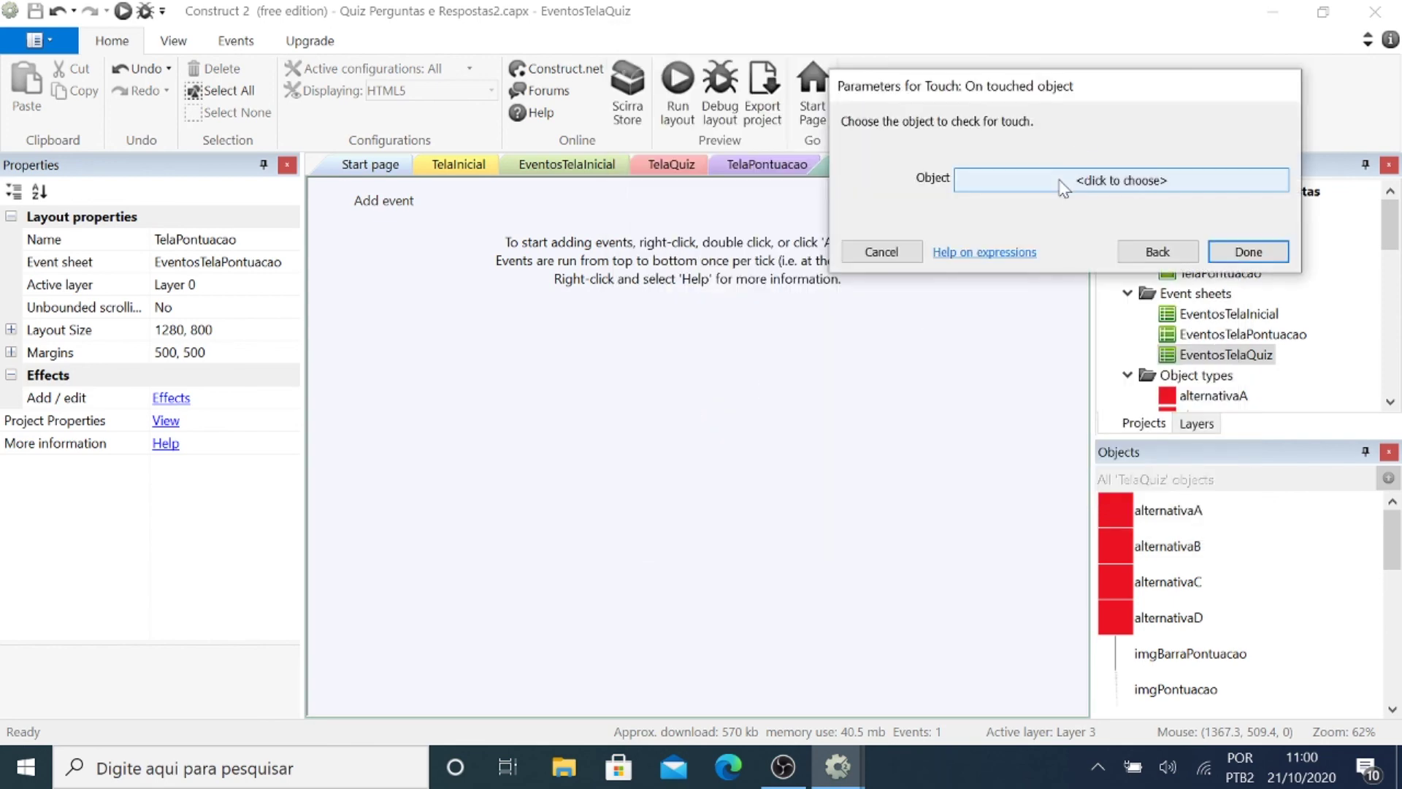
pyautogui.click(1063, 182)
pyautogui.click(853, 321)
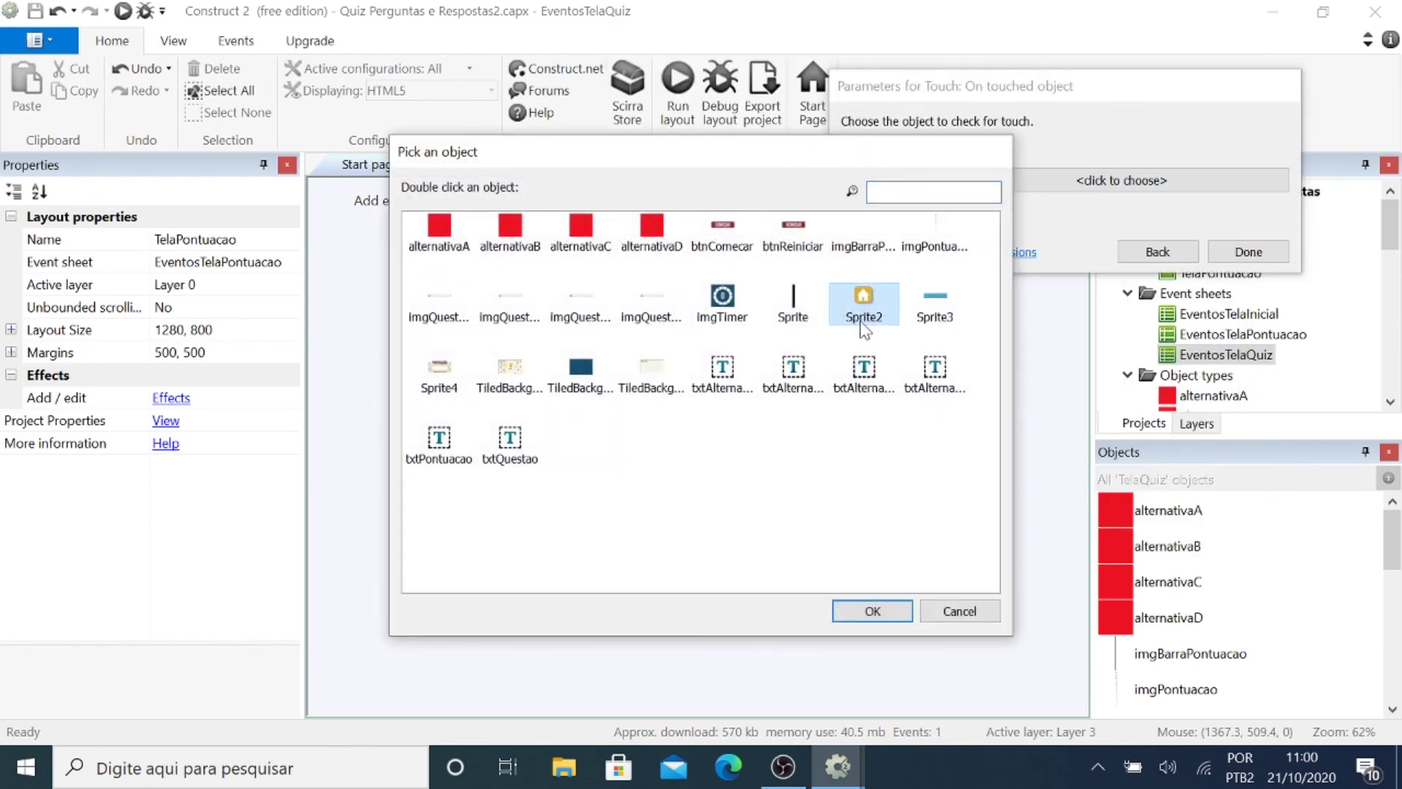
pyautogui.doubleClick(861, 311)
pyautogui.click(1248, 256)
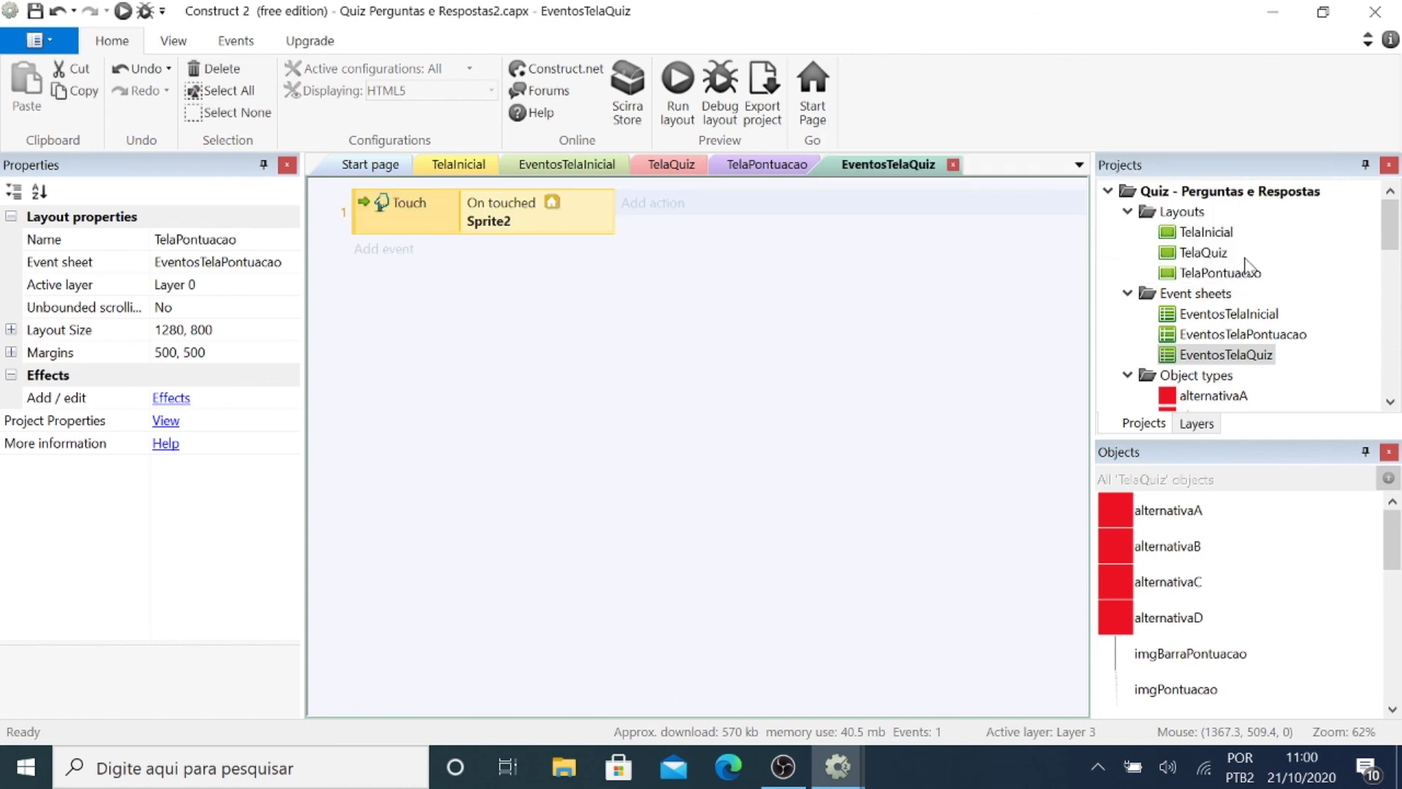
# Rename the house icon object Sprite2 to btnHome.
pyautogui.moveTo(1400, 577); pyautogui.dragTo(1392, 661)
pyautogui.click(1146, 619)
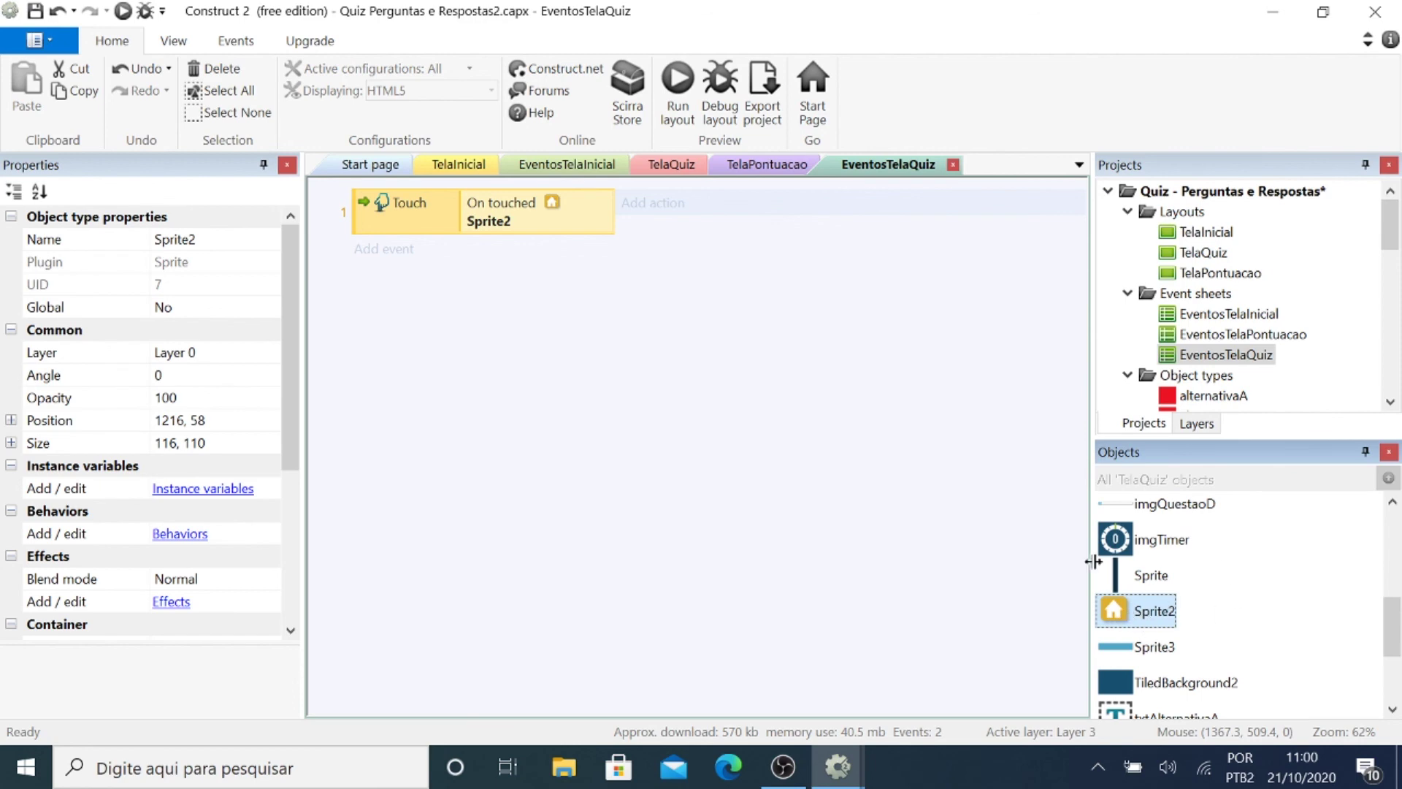
pyautogui.click(219, 240)
pyautogui.write('btnHome')
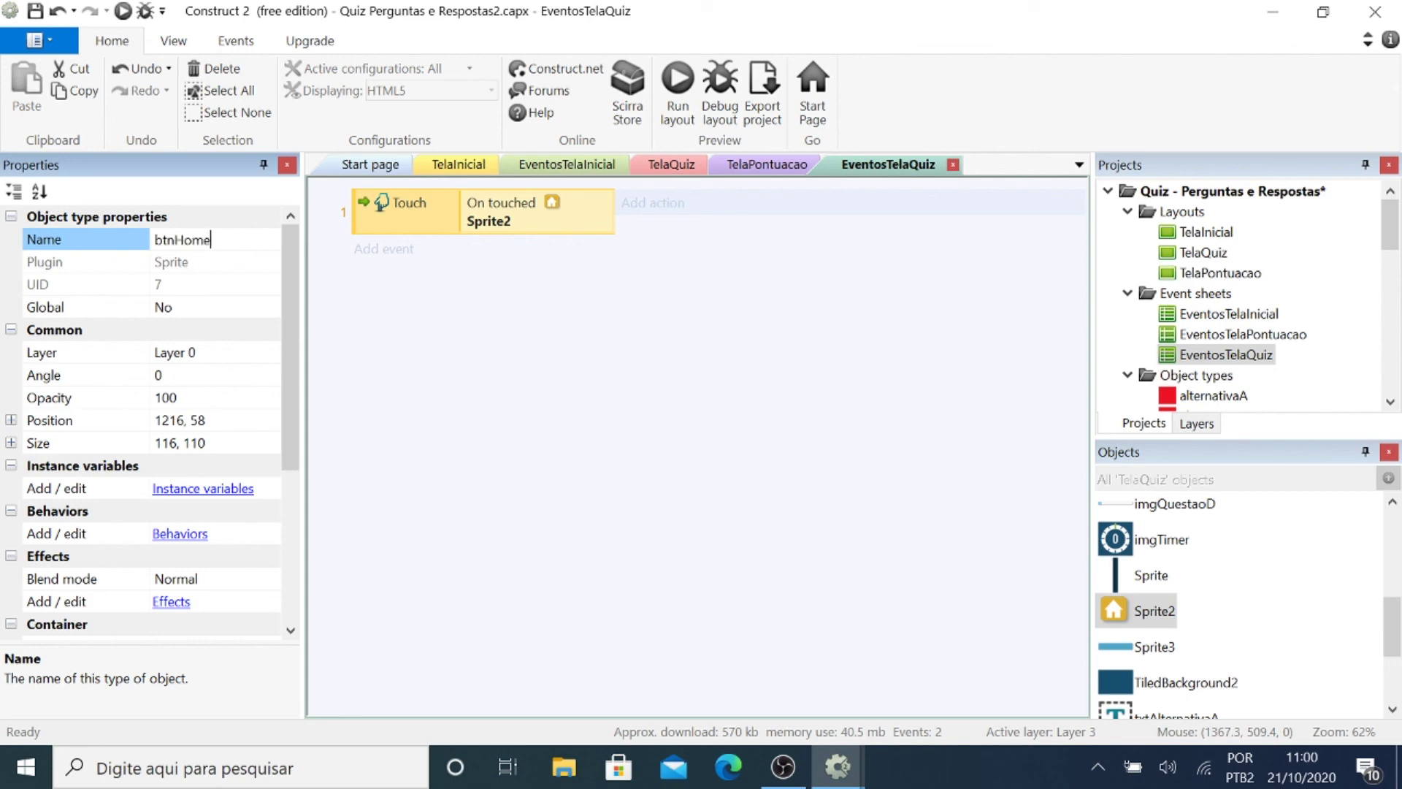
pyautogui.press('Return')
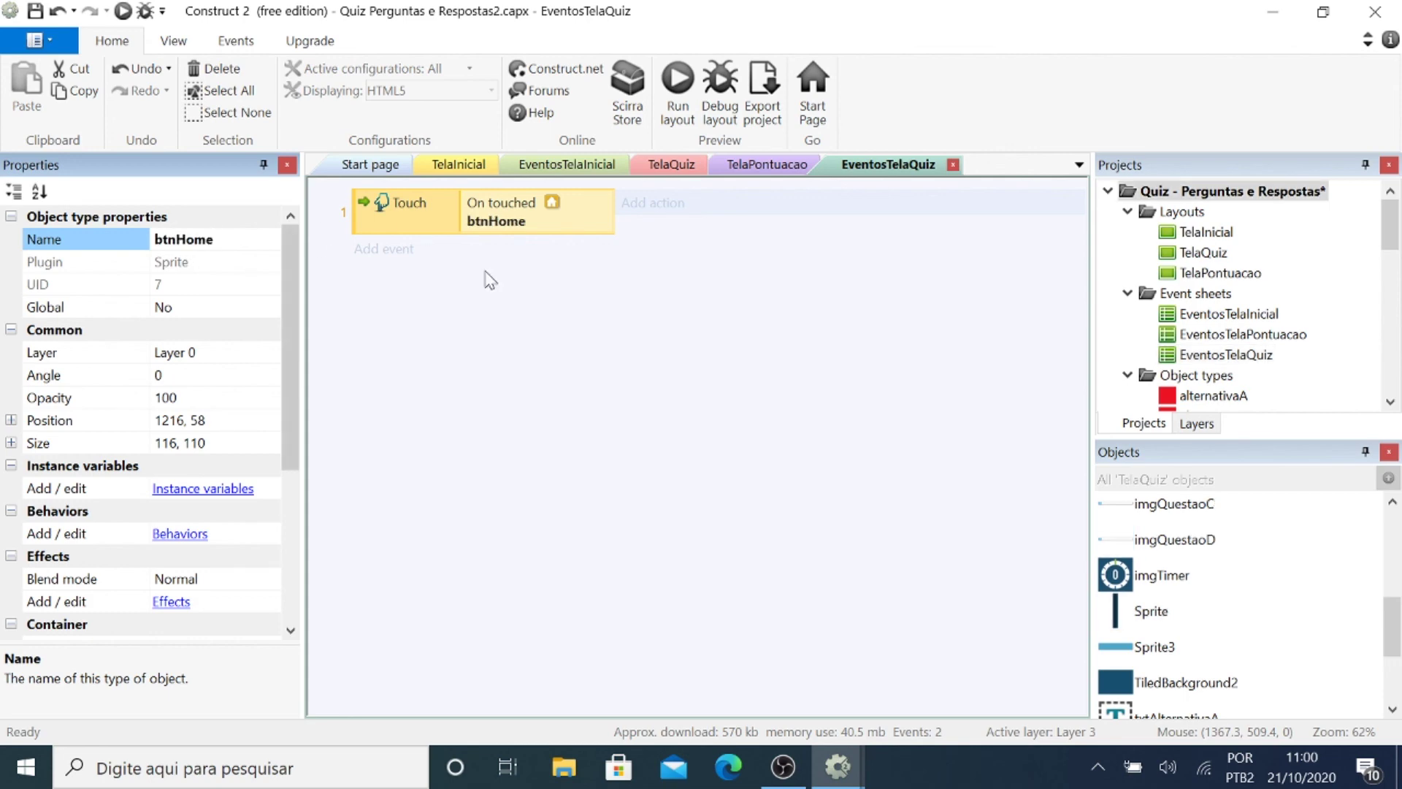
# Add an action to the btnHome touch event that sets the btnHome animation frame to 1.
pyautogui.click(654, 205)
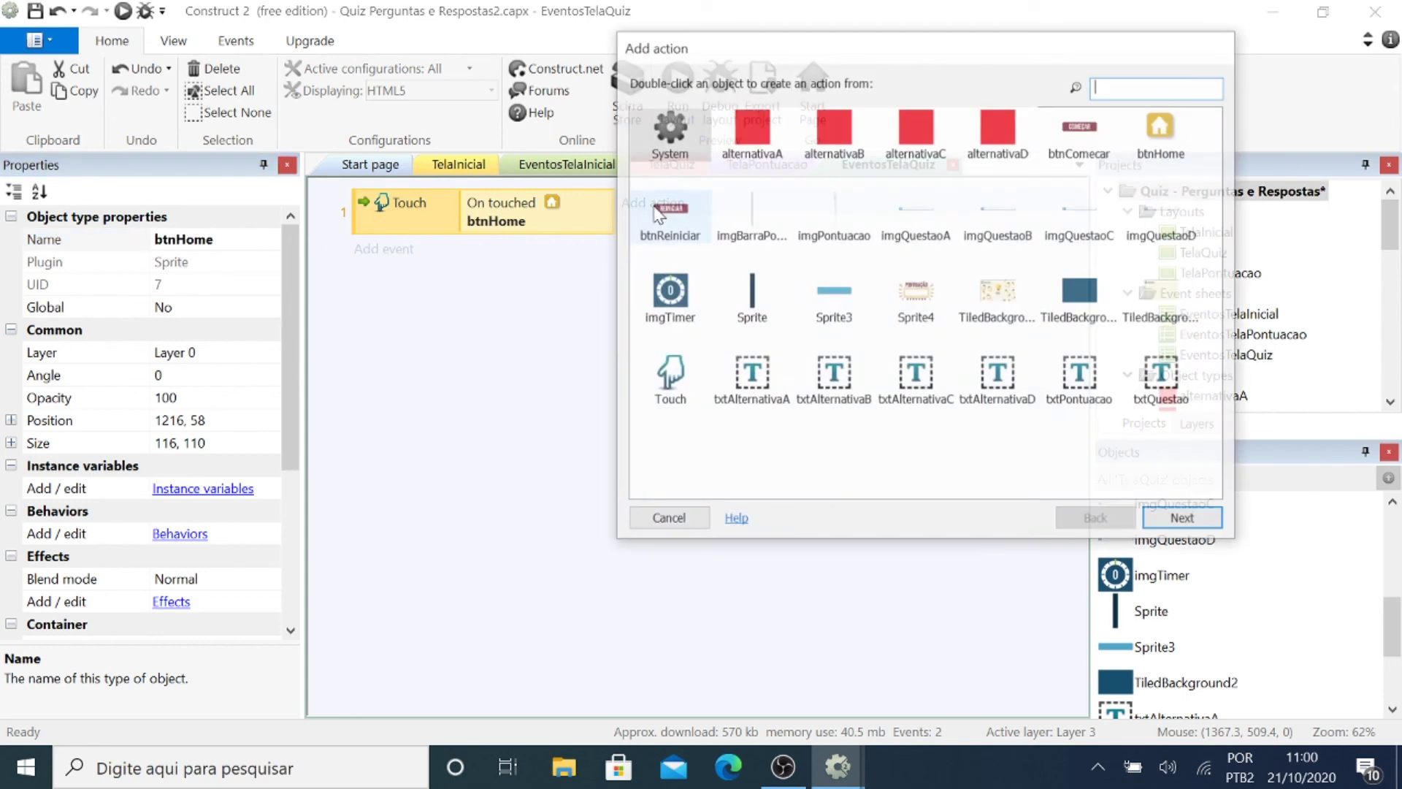
pyautogui.doubleClick(1163, 131)
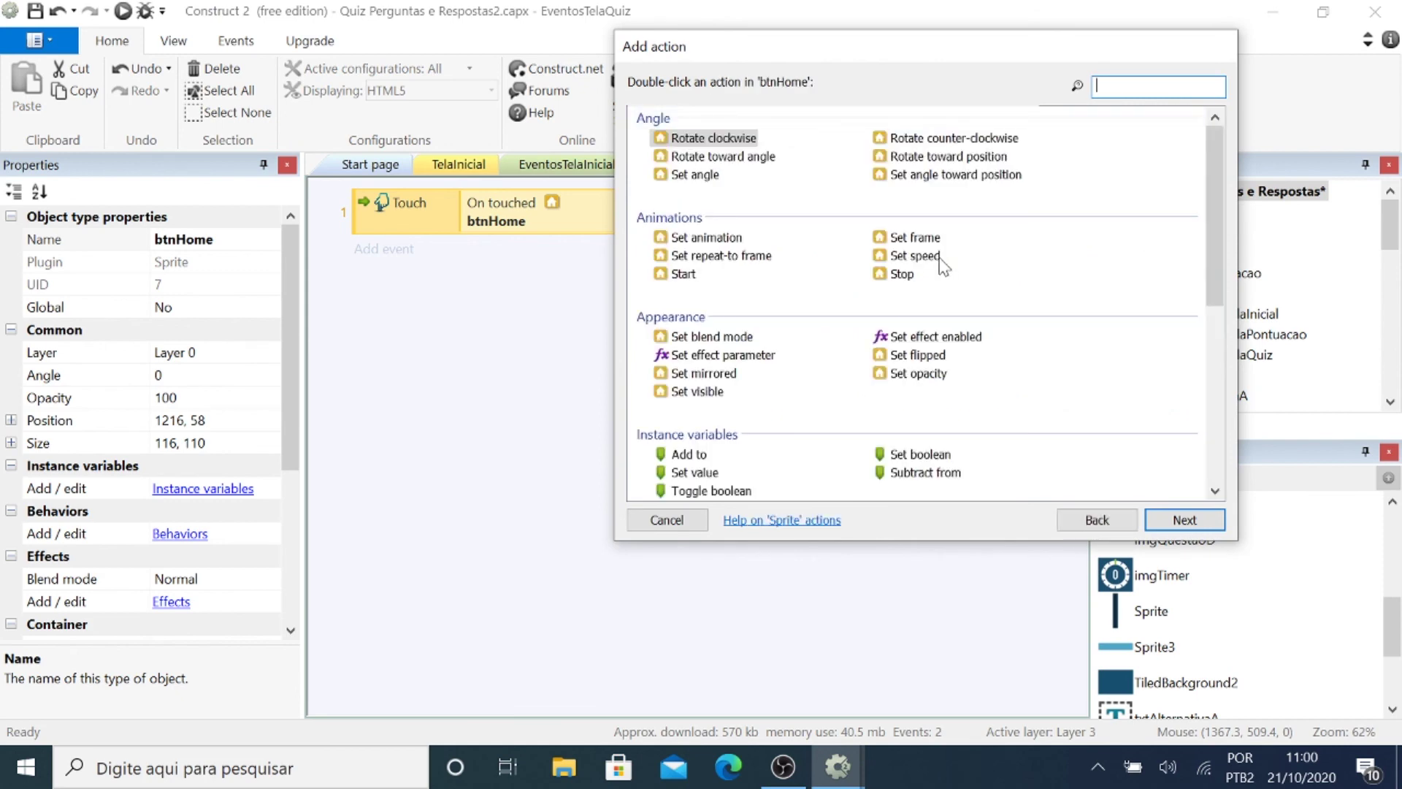
pyautogui.doubleClick(915, 238)
pyautogui.write('1')
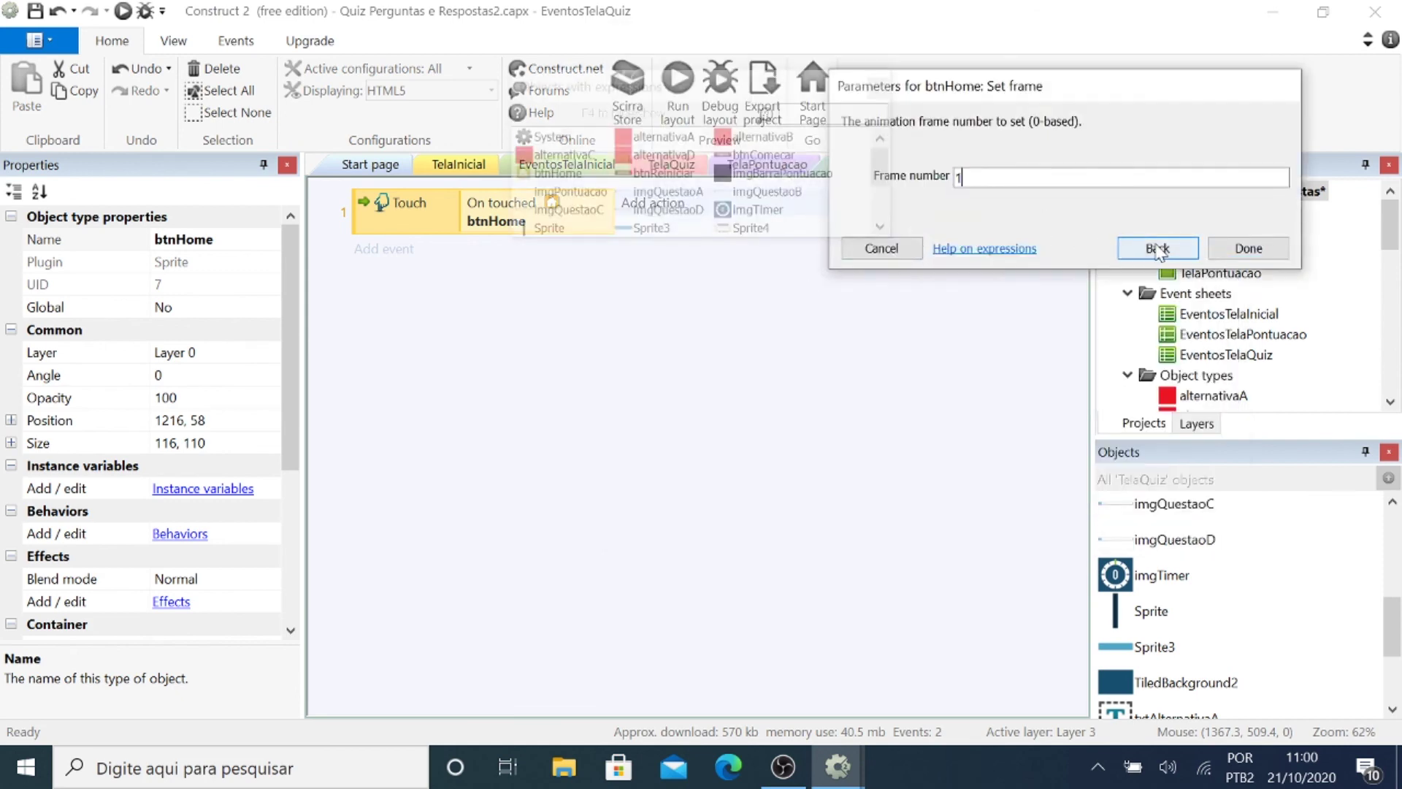
pyautogui.click(1248, 248)
# Add a System Wait action of 1.0 seconds to the btnHome touch event.
pyautogui.click(659, 241)
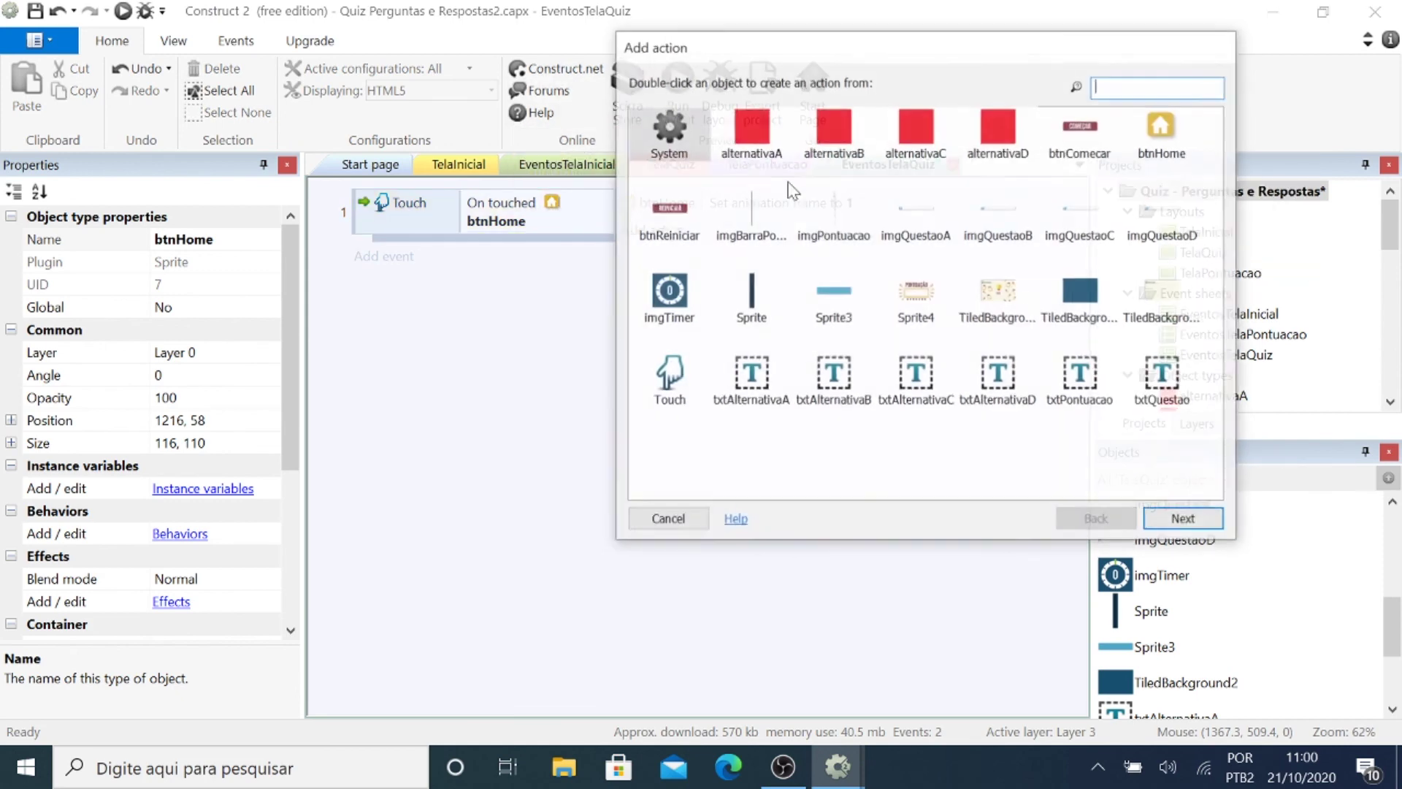
pyautogui.doubleClick(667, 143)
pyautogui.moveTo(1218, 220); pyautogui.dragTo(1218, 392)
pyautogui.doubleClick(897, 448)
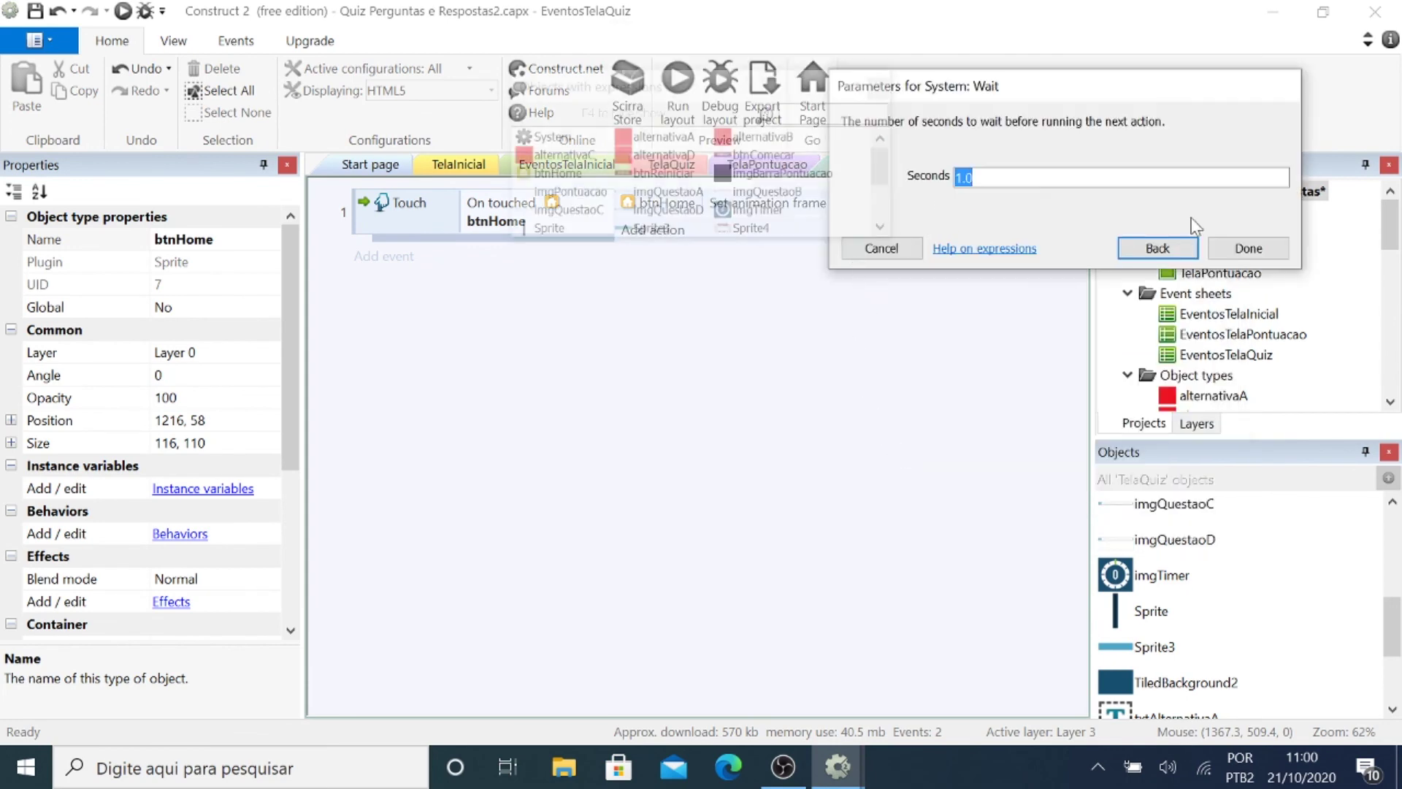
pyautogui.click(1248, 249)
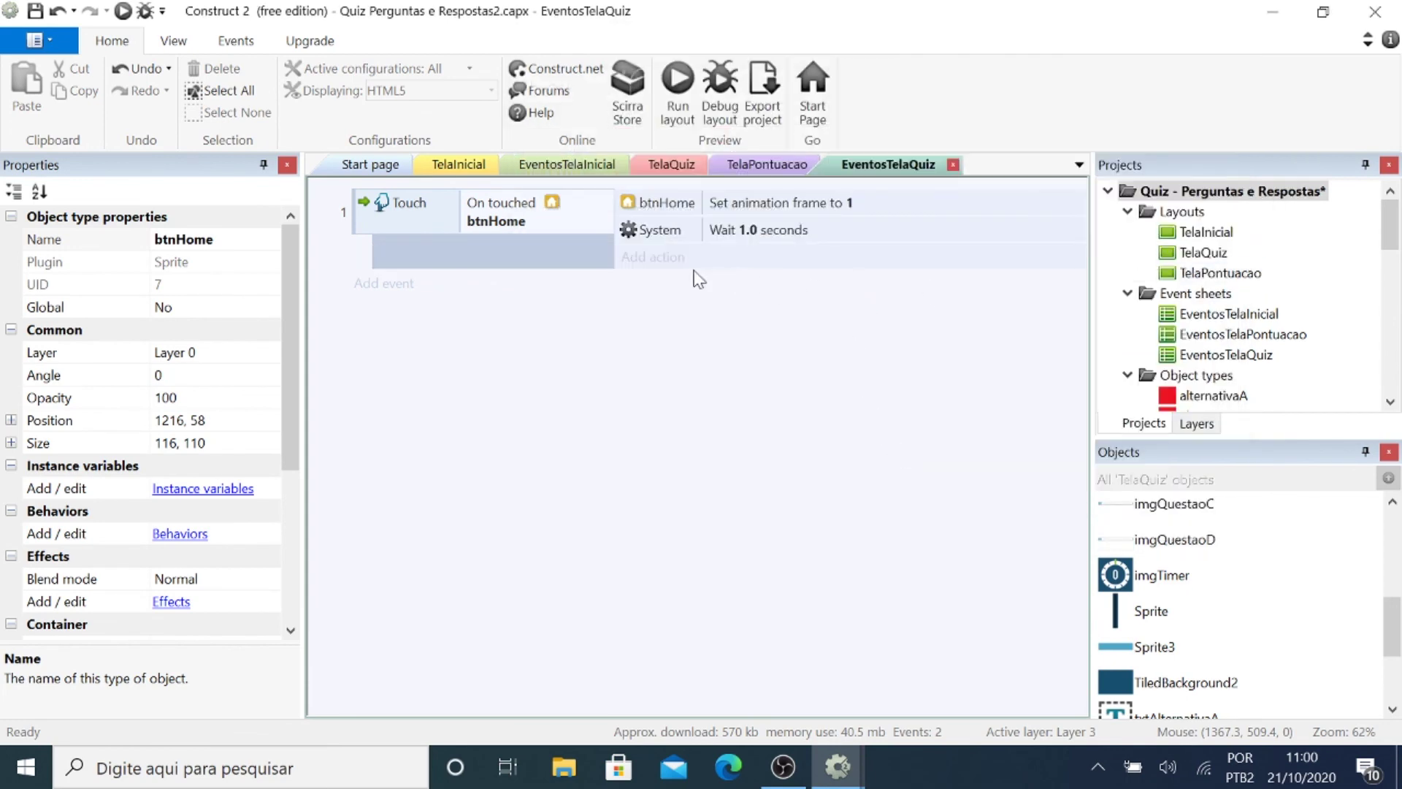
# Add a System Go to layout action targeting TelaInicial to the btnHome touch event.
pyautogui.click(643, 260)
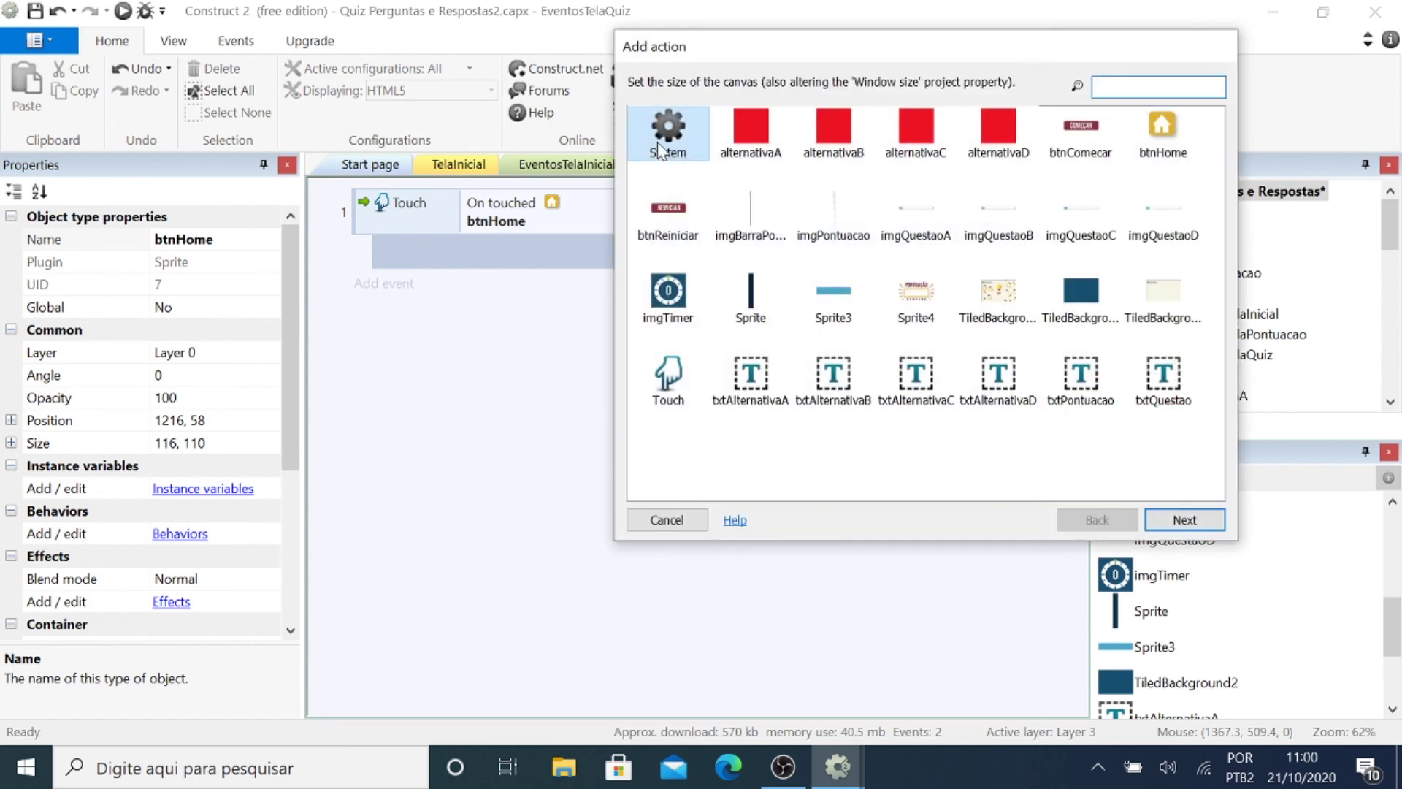
pyautogui.doubleClick(665, 138)
pyautogui.doubleClick(922, 219)
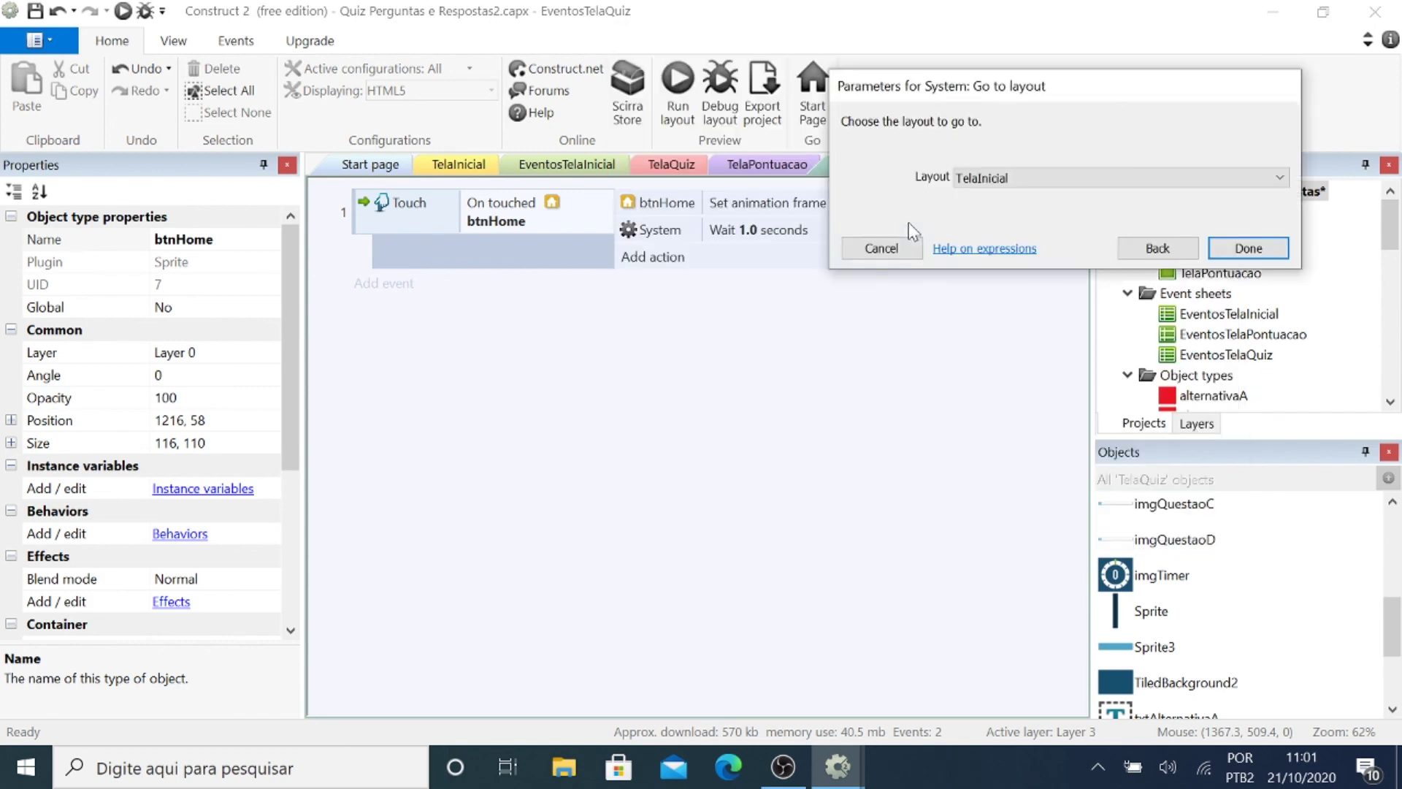
pyautogui.click(1029, 183)
pyautogui.click(1005, 197)
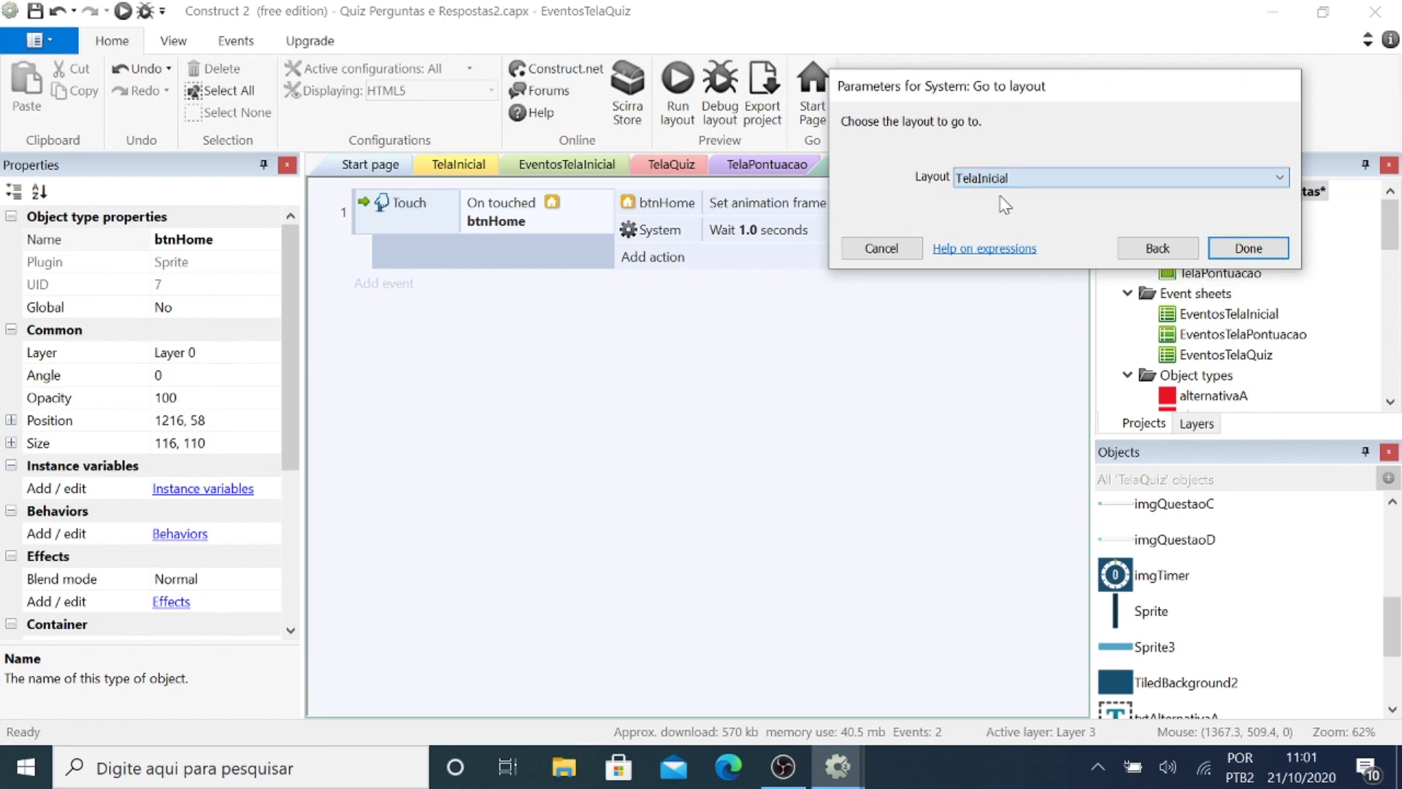
pyautogui.click(1249, 248)
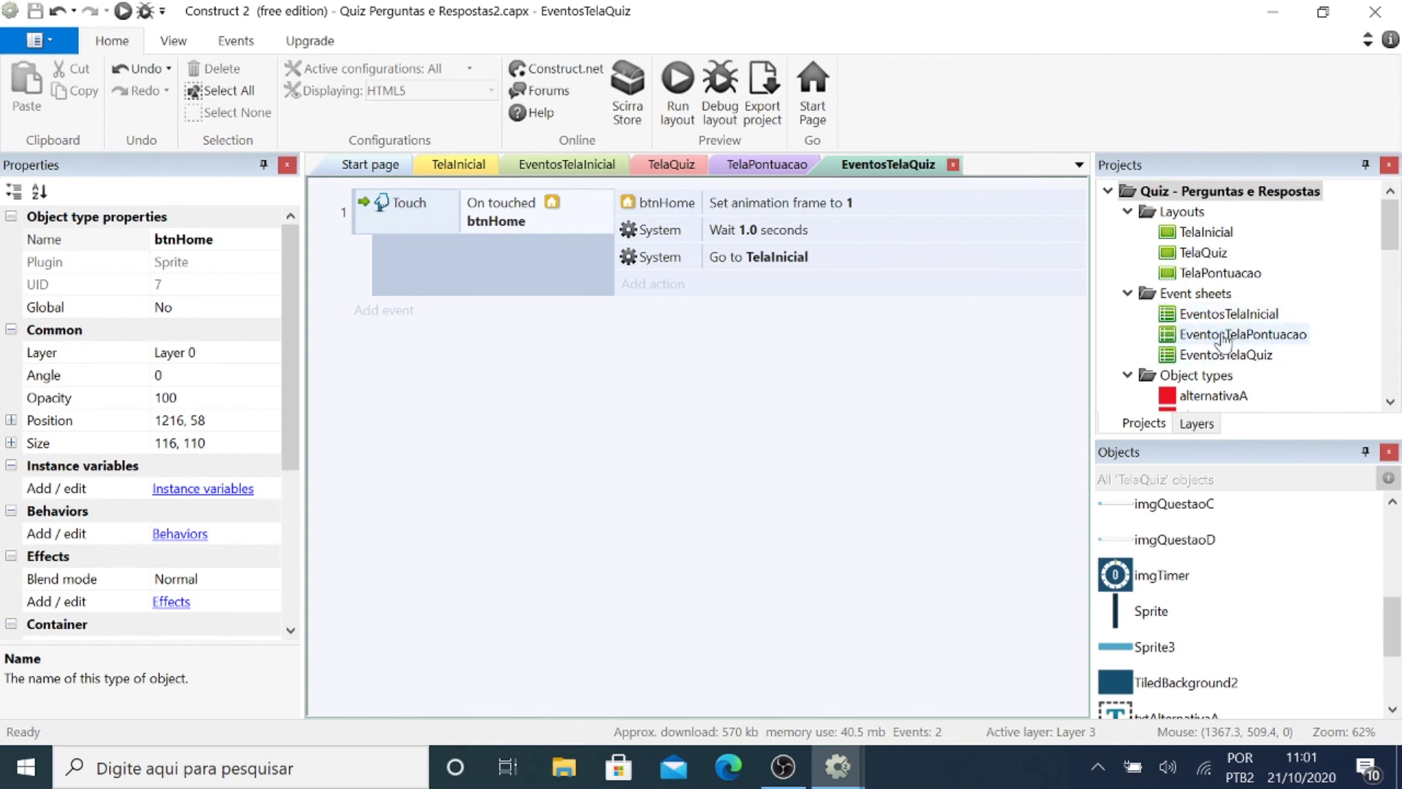
# Open the EventosTelaPontuacao event sheet and add a Touch event that triggers on touching btnReiniciar.
pyautogui.doubleClick(1242, 335)
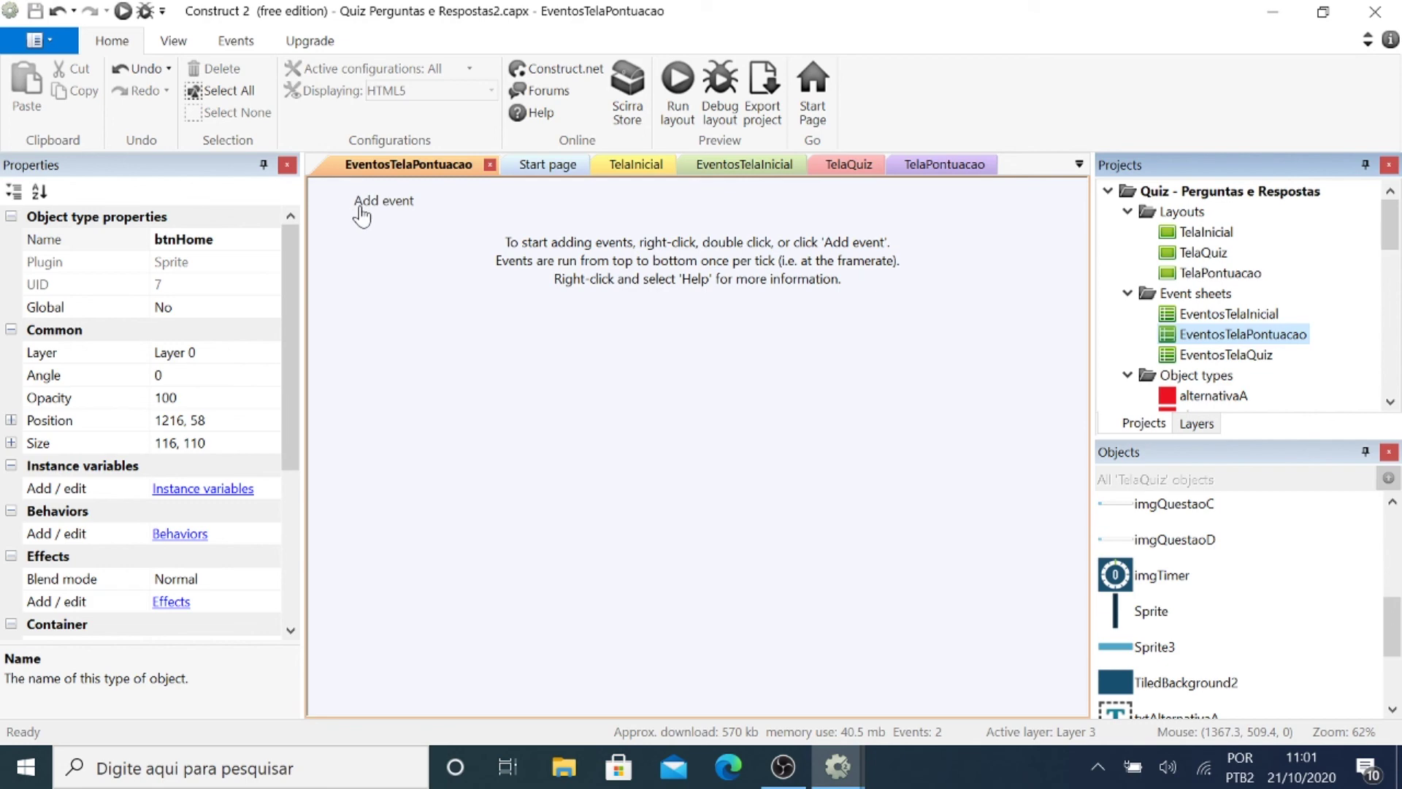
pyautogui.click(374, 201)
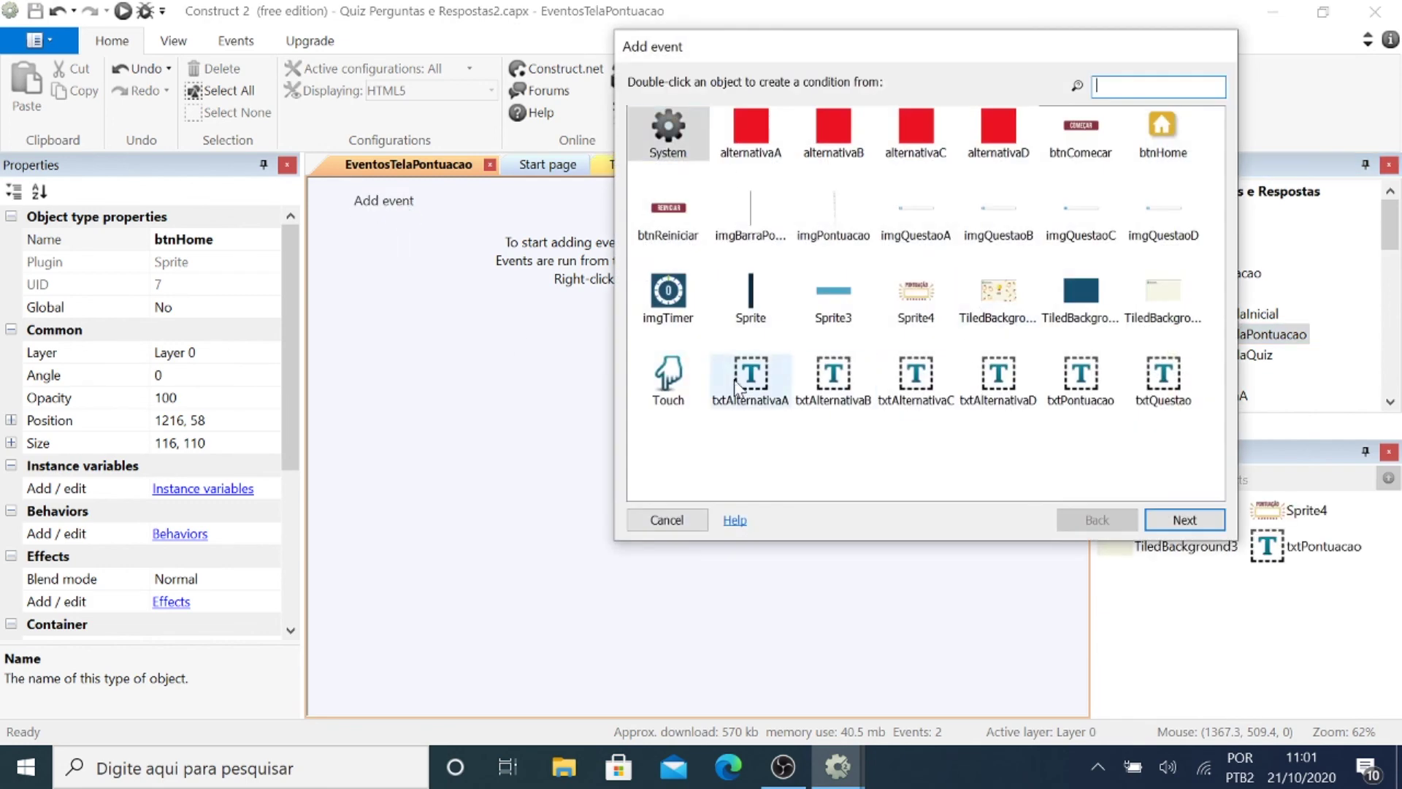
pyautogui.doubleClick(668, 376)
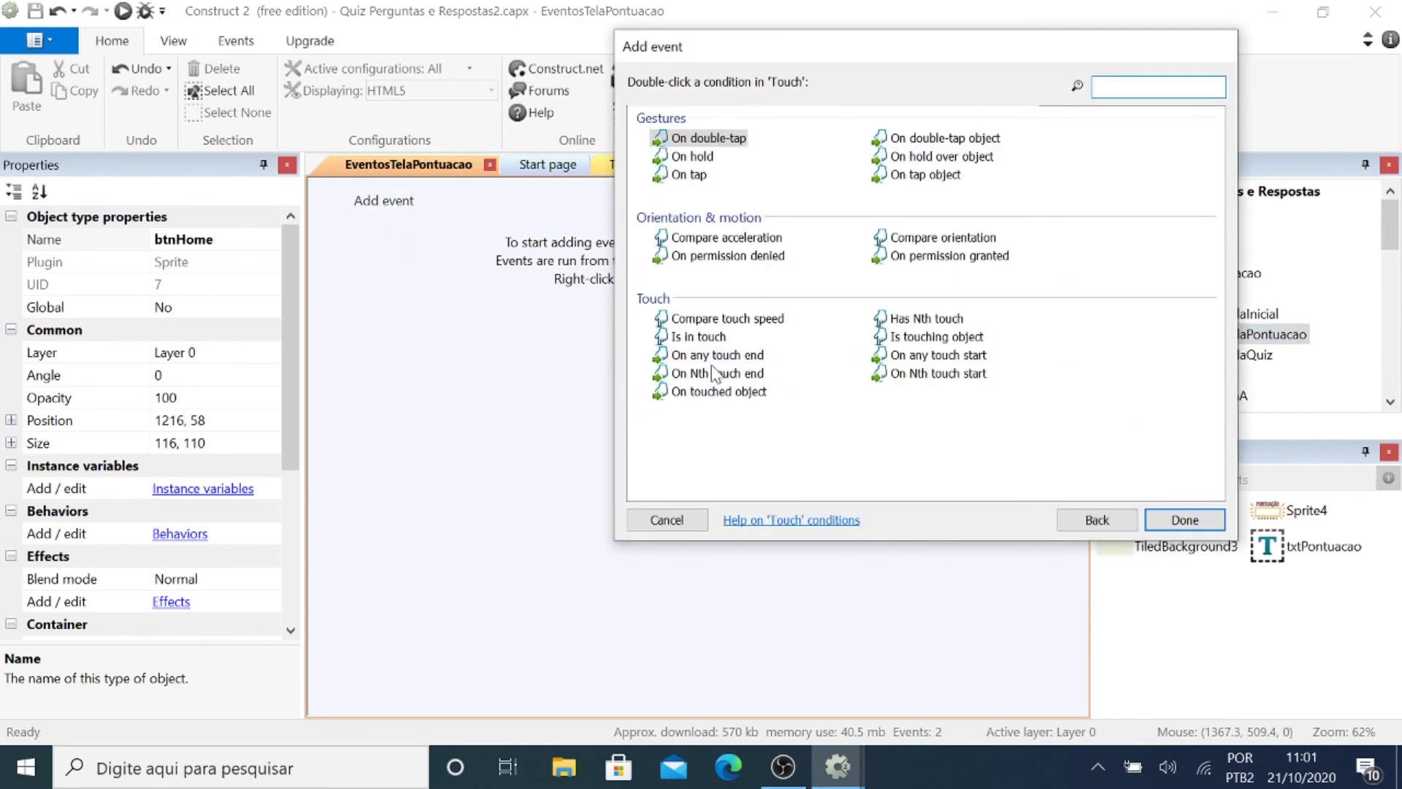
pyautogui.doubleClick(703, 393)
pyautogui.click(1074, 180)
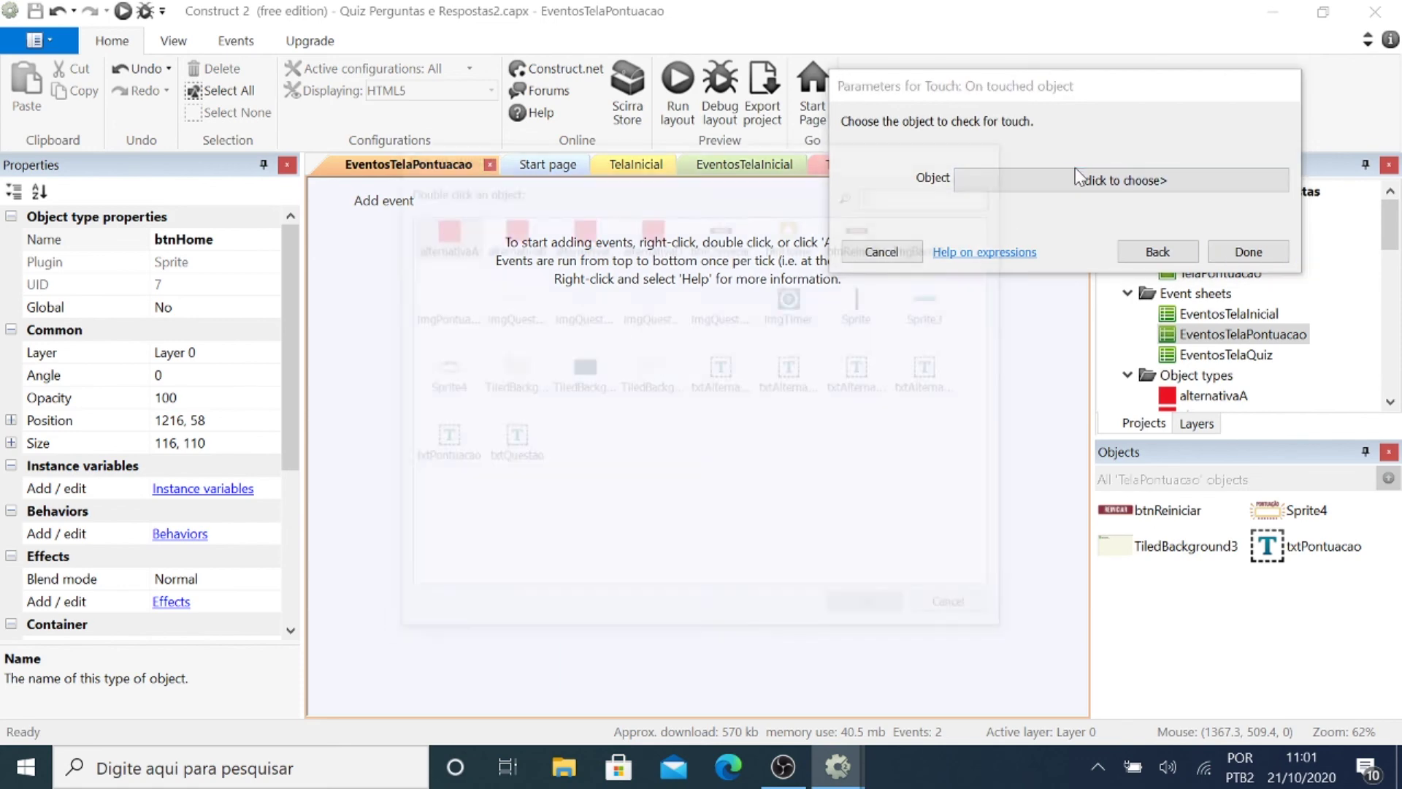
pyautogui.click(865, 232)
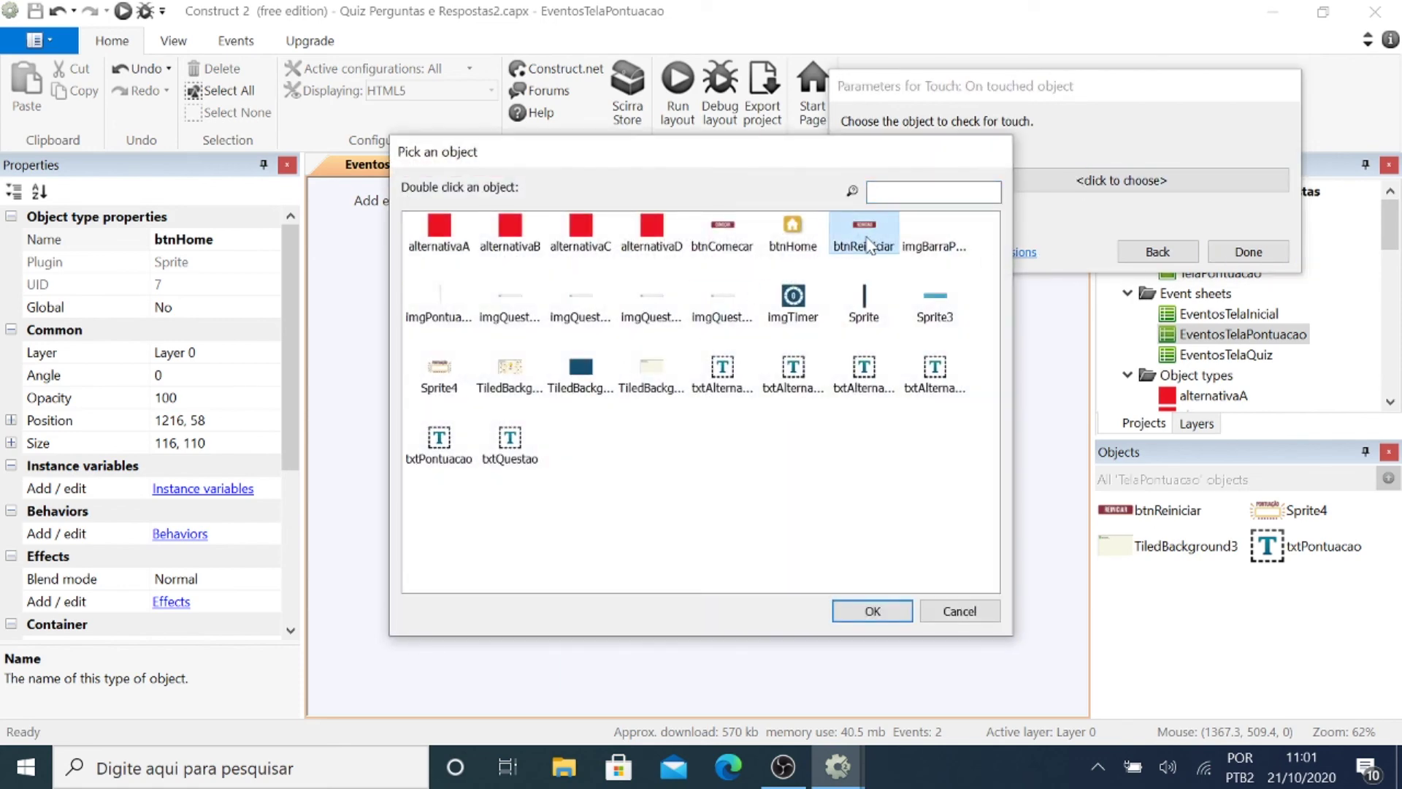
pyautogui.doubleClick(869, 237)
pyautogui.click(1214, 261)
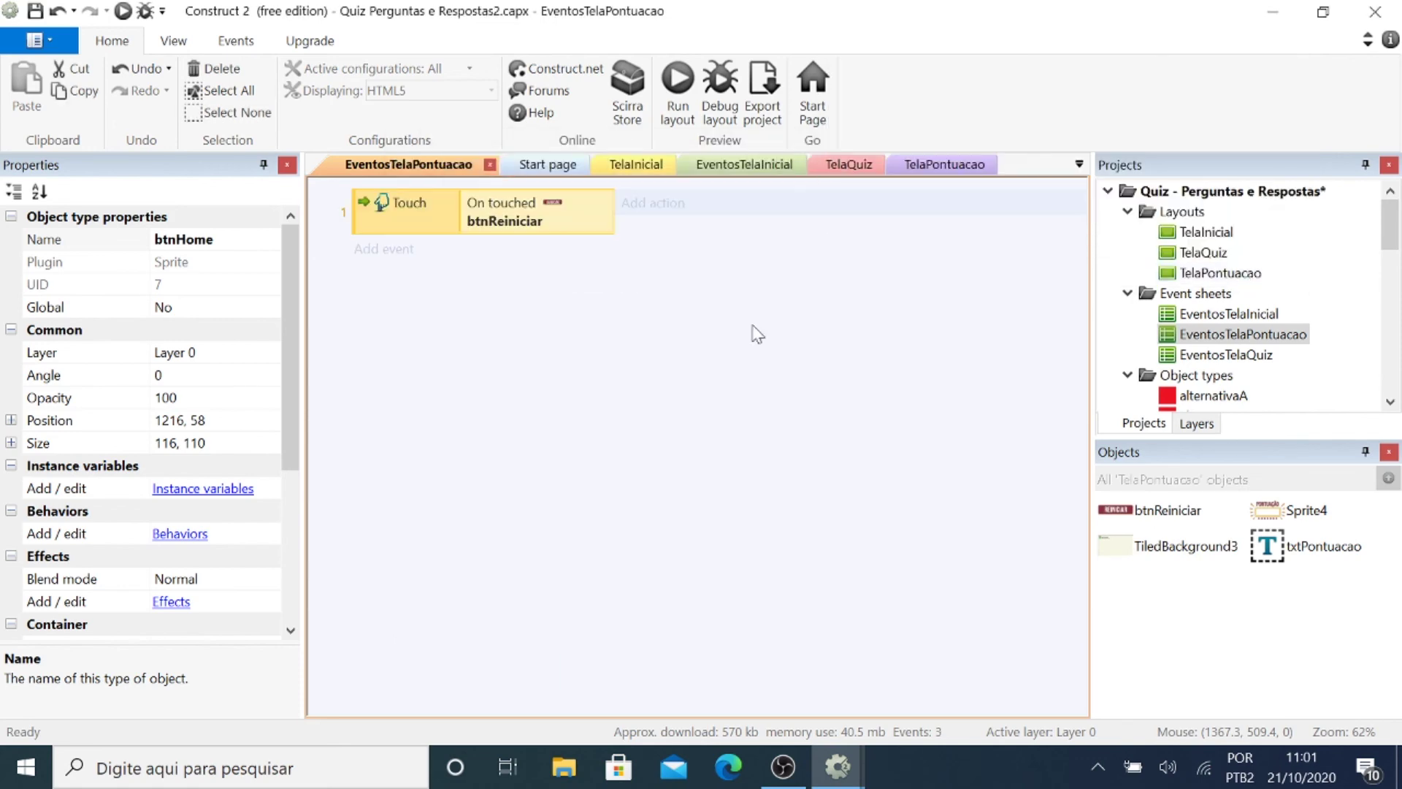
# Add an action to the btnReiniciar touch event that sets the btnReiniciar animation frame to 1.
pyautogui.click(647, 223)
pyautogui.doubleClick(667, 228)
pyautogui.doubleClick(906, 237)
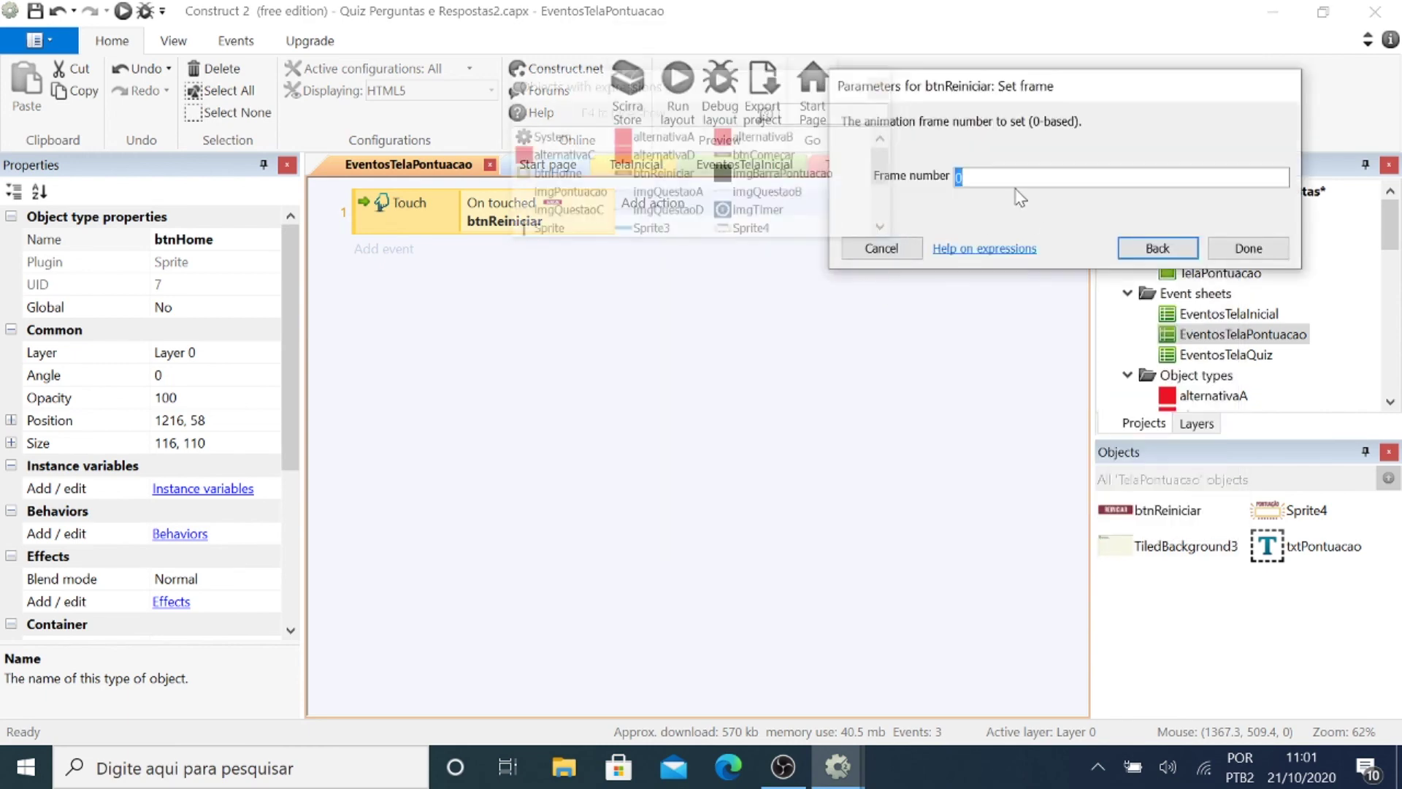
pyautogui.write('1')
pyautogui.click(1249, 249)
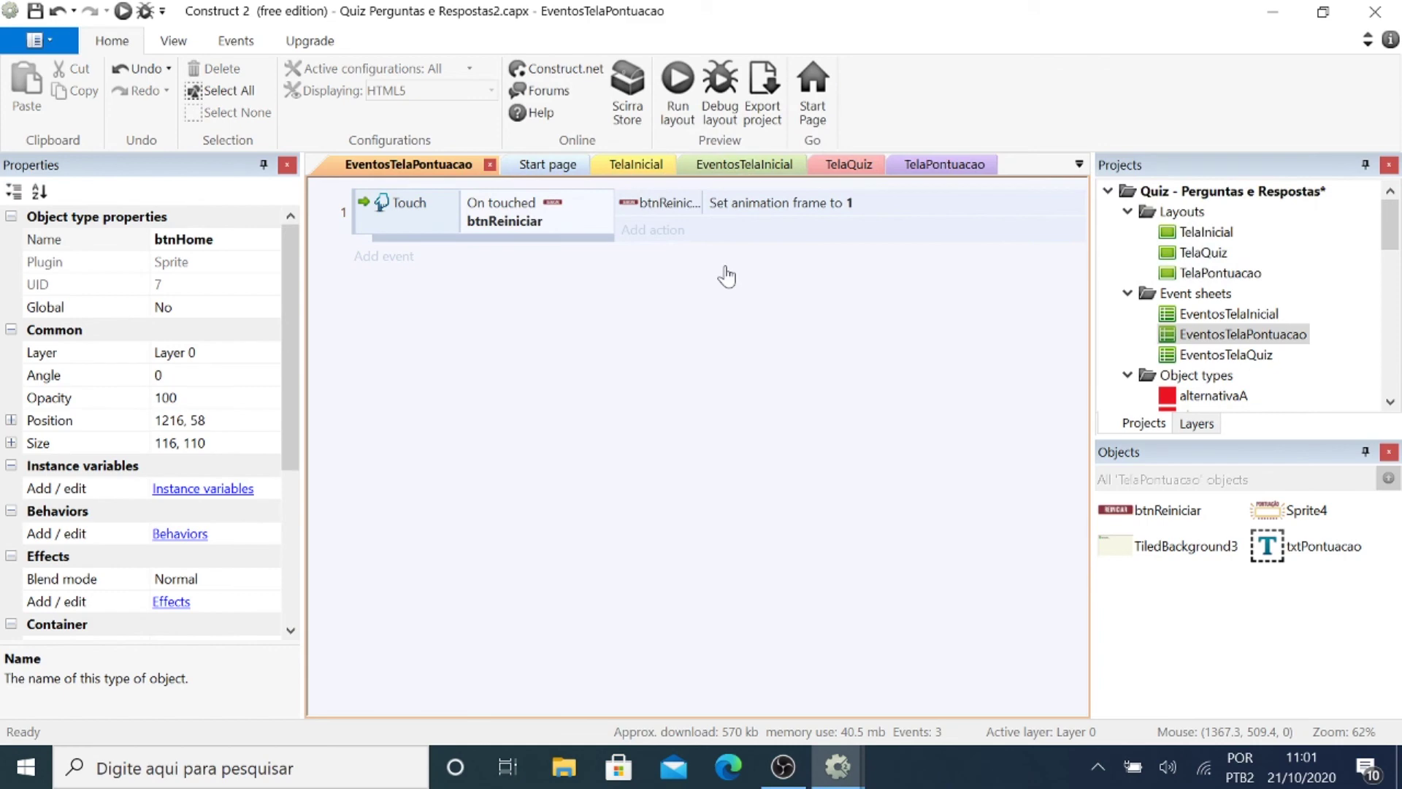
# Add a System Wait action of 1.0 seconds to the btnReiniciar touch event.
pyautogui.click(660, 232)
pyautogui.doubleClick(666, 150)
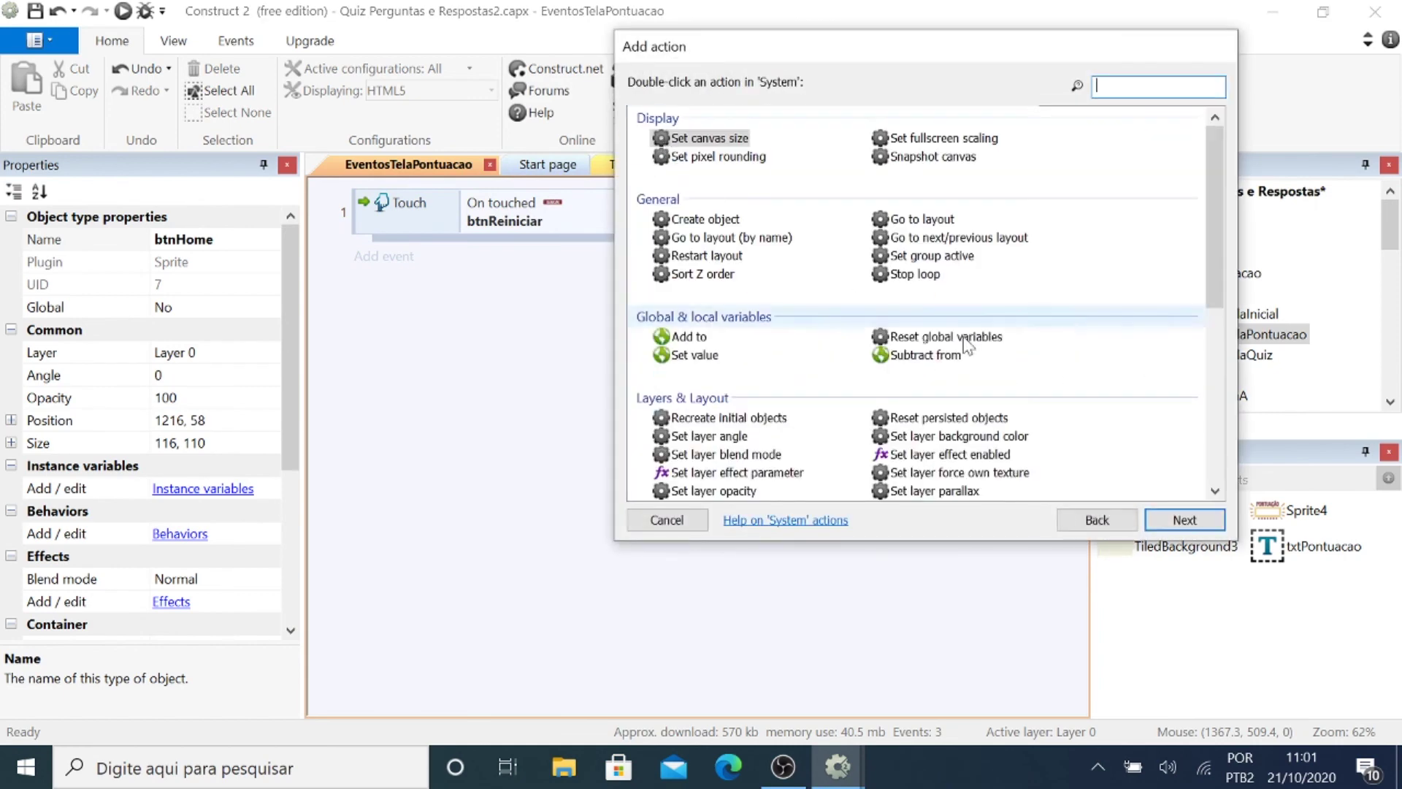
pyautogui.moveTo(1224, 246); pyautogui.dragTo(1225, 421)
pyautogui.click(902, 451)
pyautogui.doubleClick(902, 451)
pyautogui.click(1249, 248)
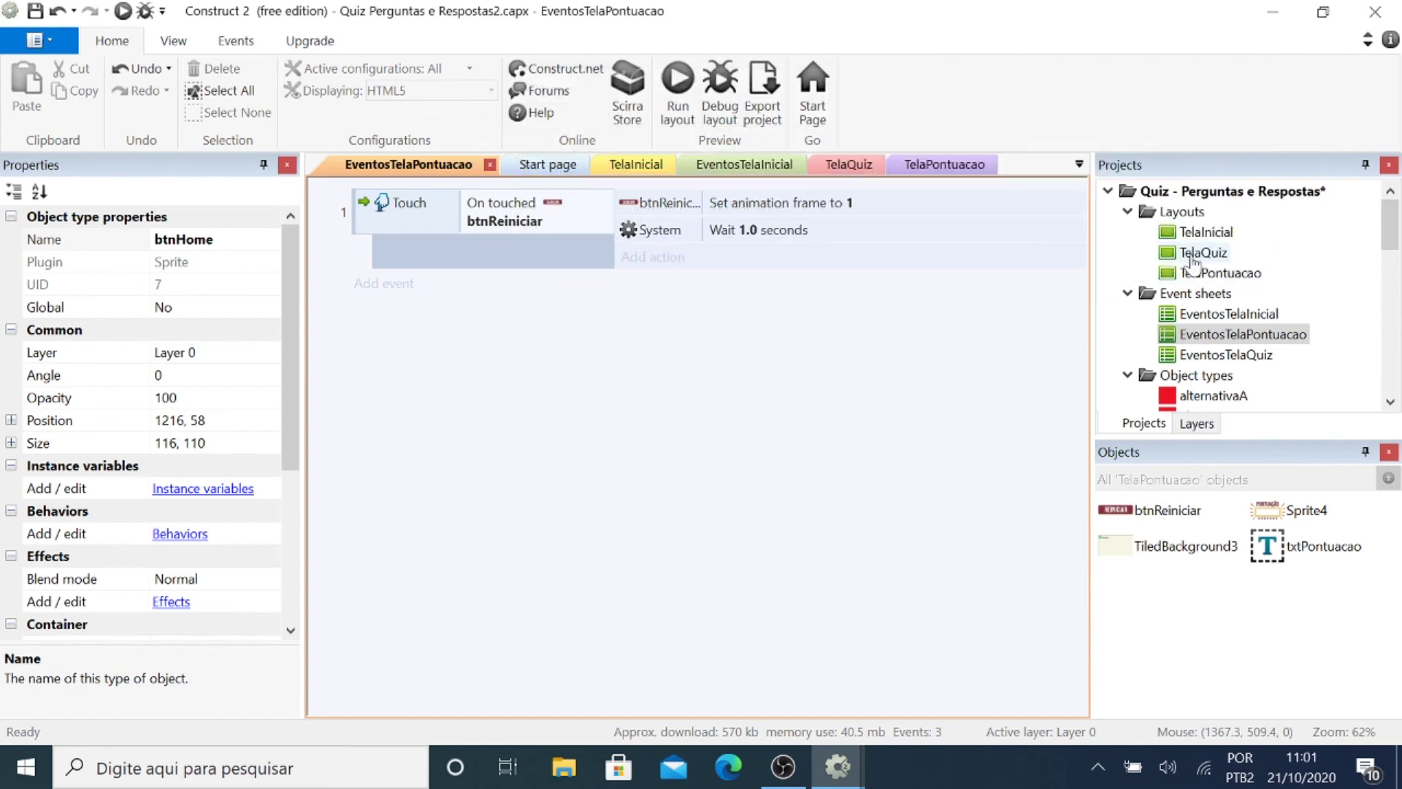
# Add a System Go to layout action targeting TelaQuiz to the btnReiniciar touch event.
pyautogui.click(660, 263)
pyautogui.doubleClick(668, 131)
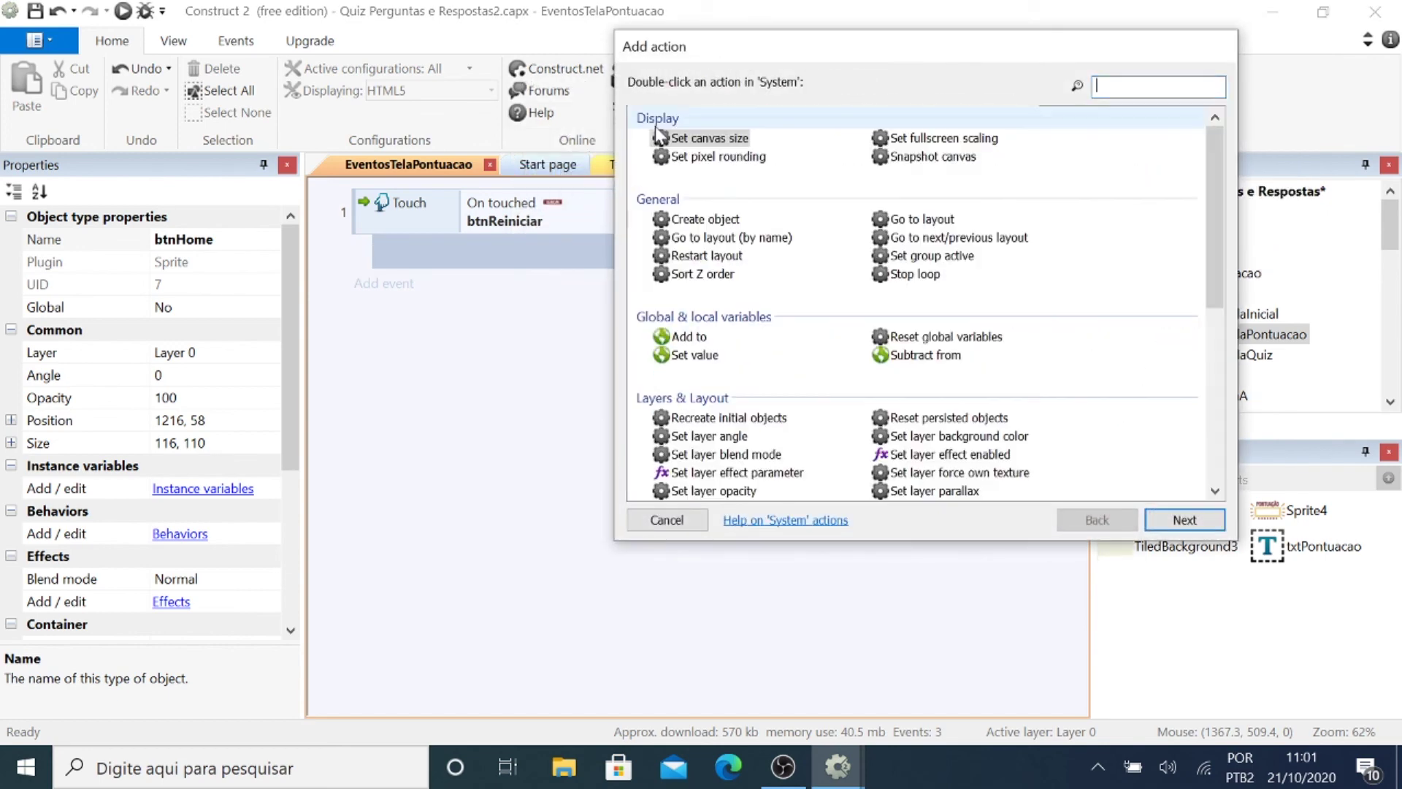
pyautogui.click(914, 221)
pyautogui.doubleClick(915, 222)
pyautogui.click(1008, 179)
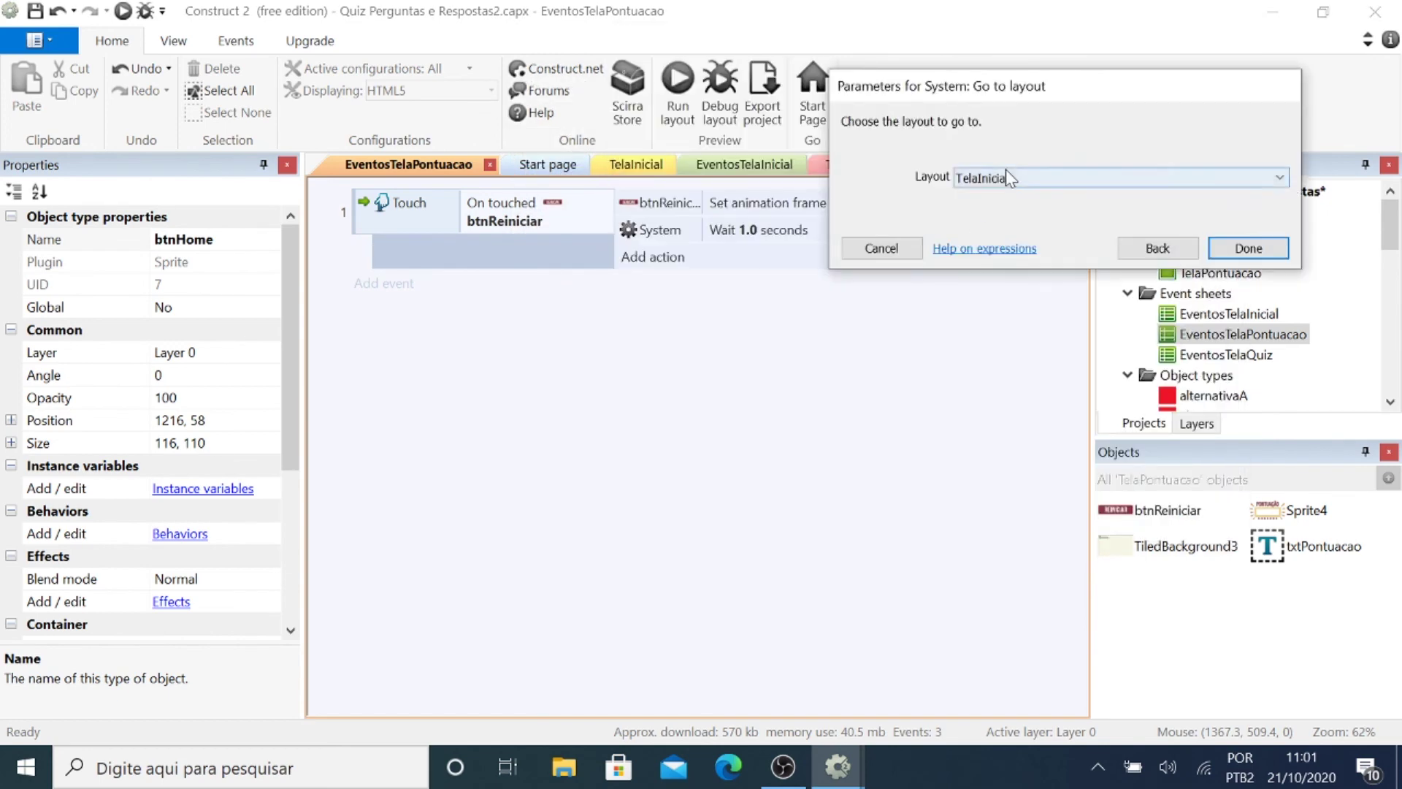
pyautogui.click(983, 228)
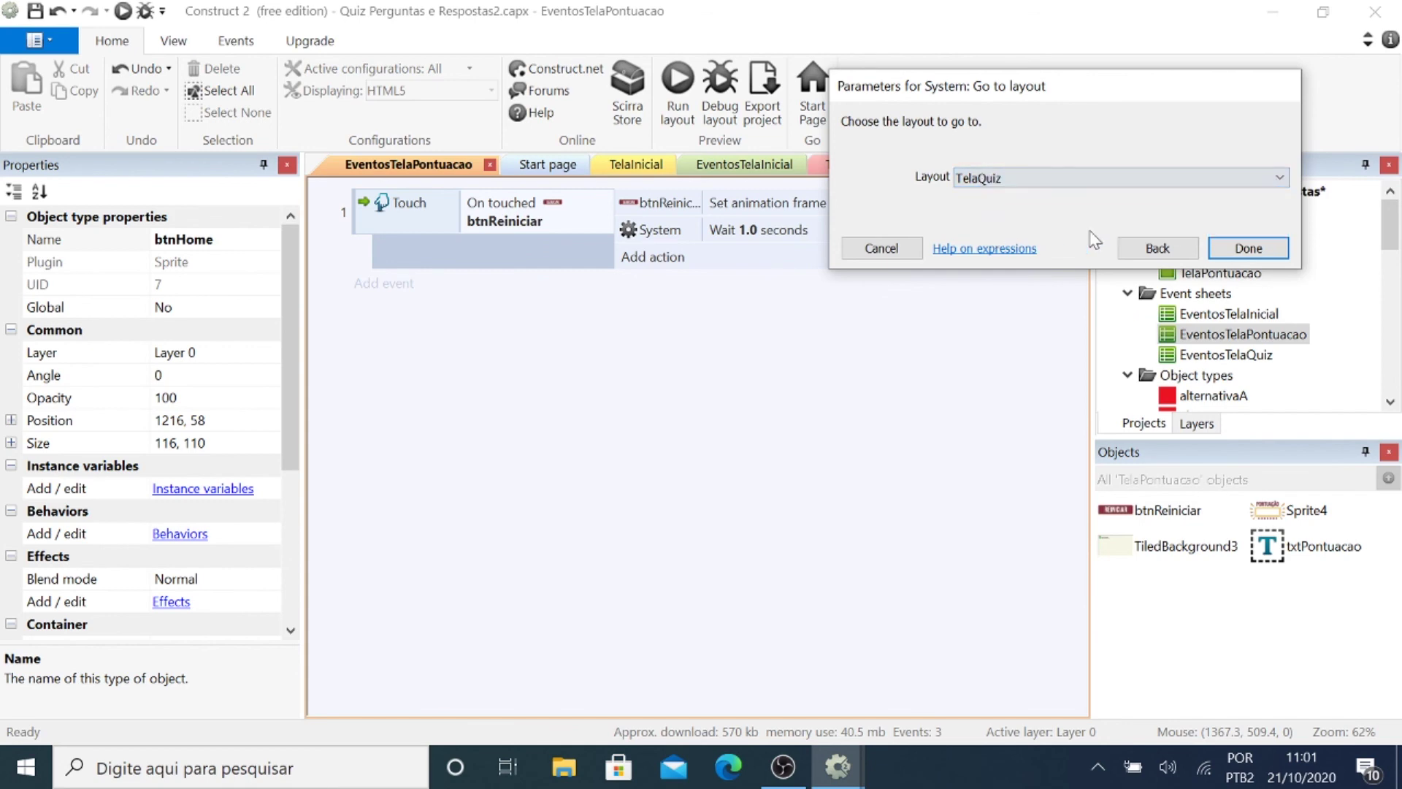
pyautogui.click(1248, 248)
# Run the TelaInicial layout in the browser preview and test the COMEÇAR button.
pyautogui.click(622, 165)
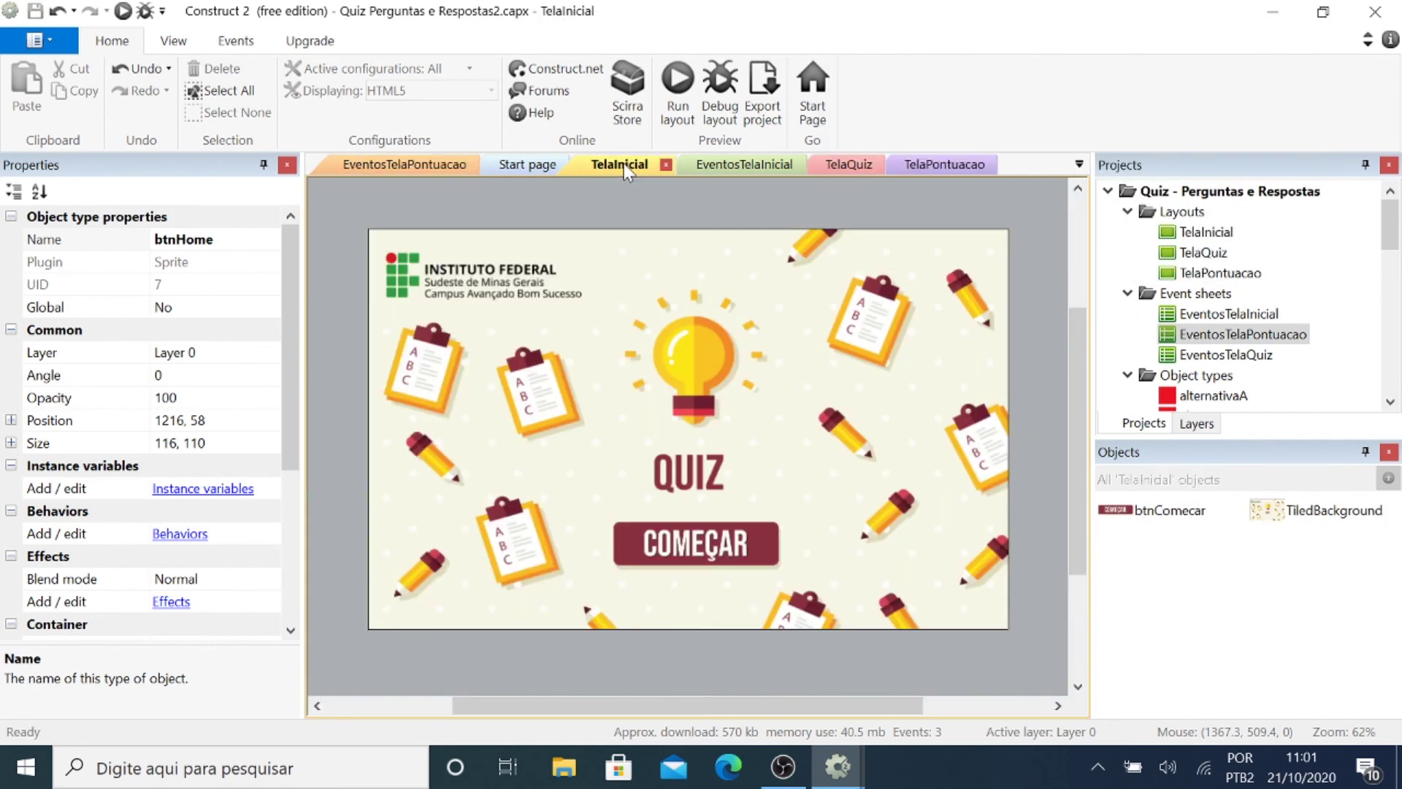
pyautogui.click(679, 95)
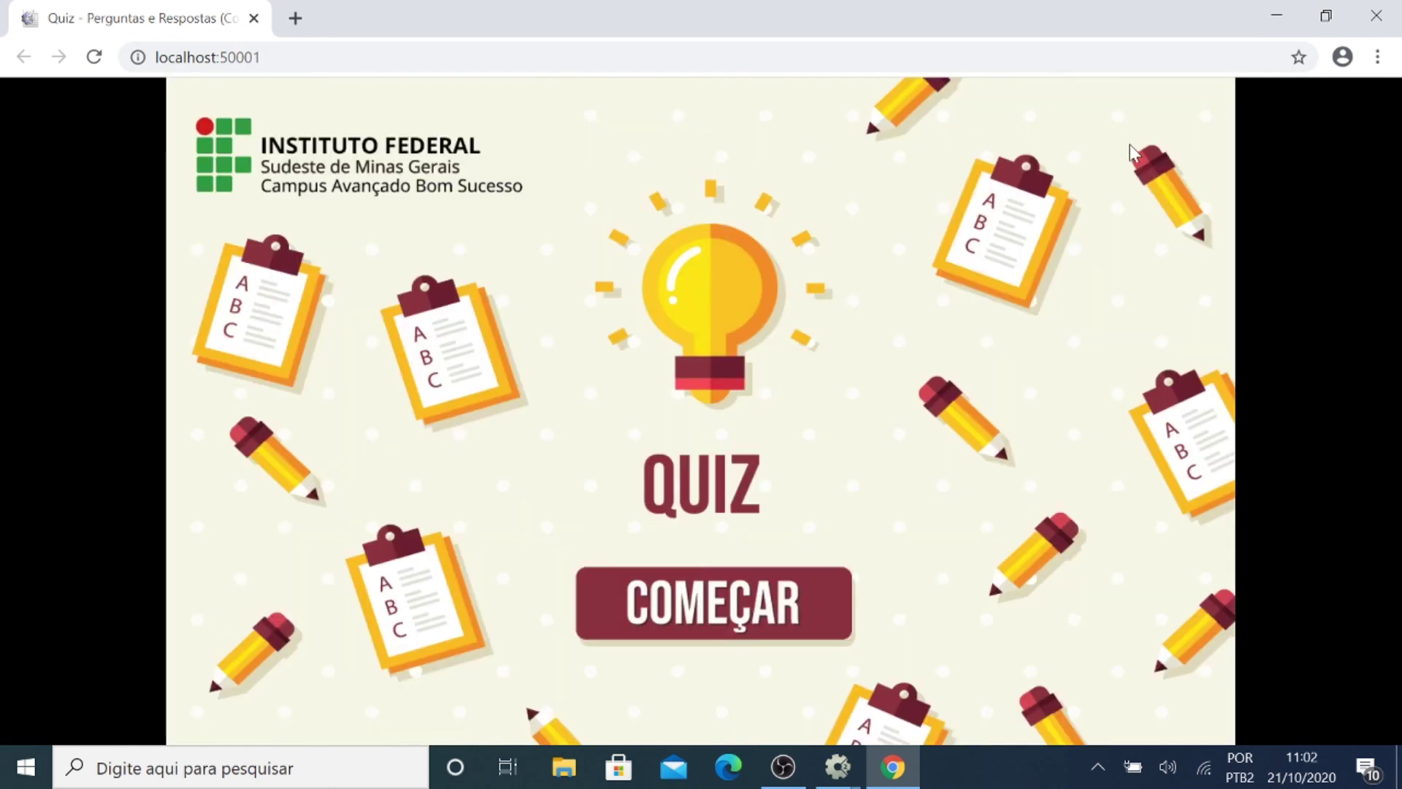
pyautogui.click(698, 617)
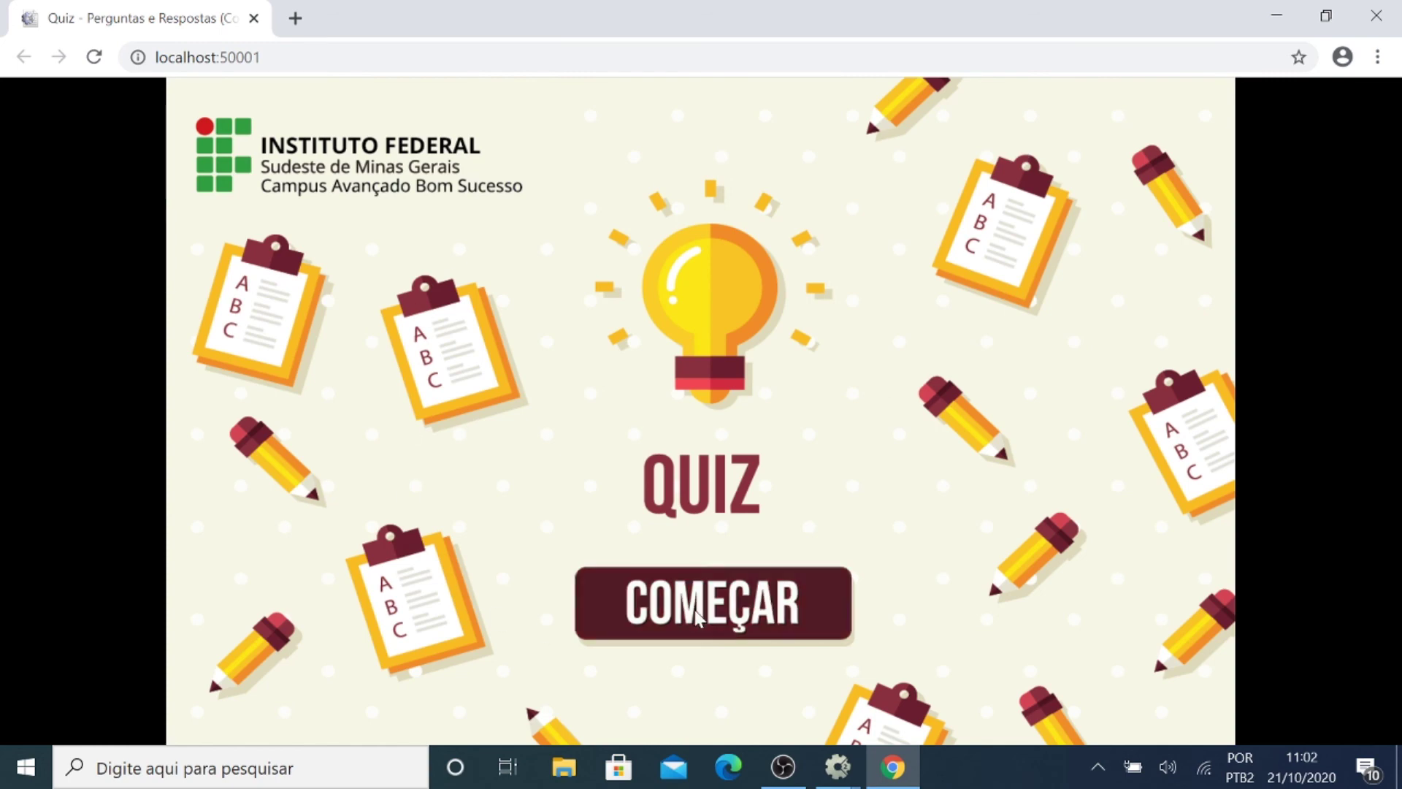